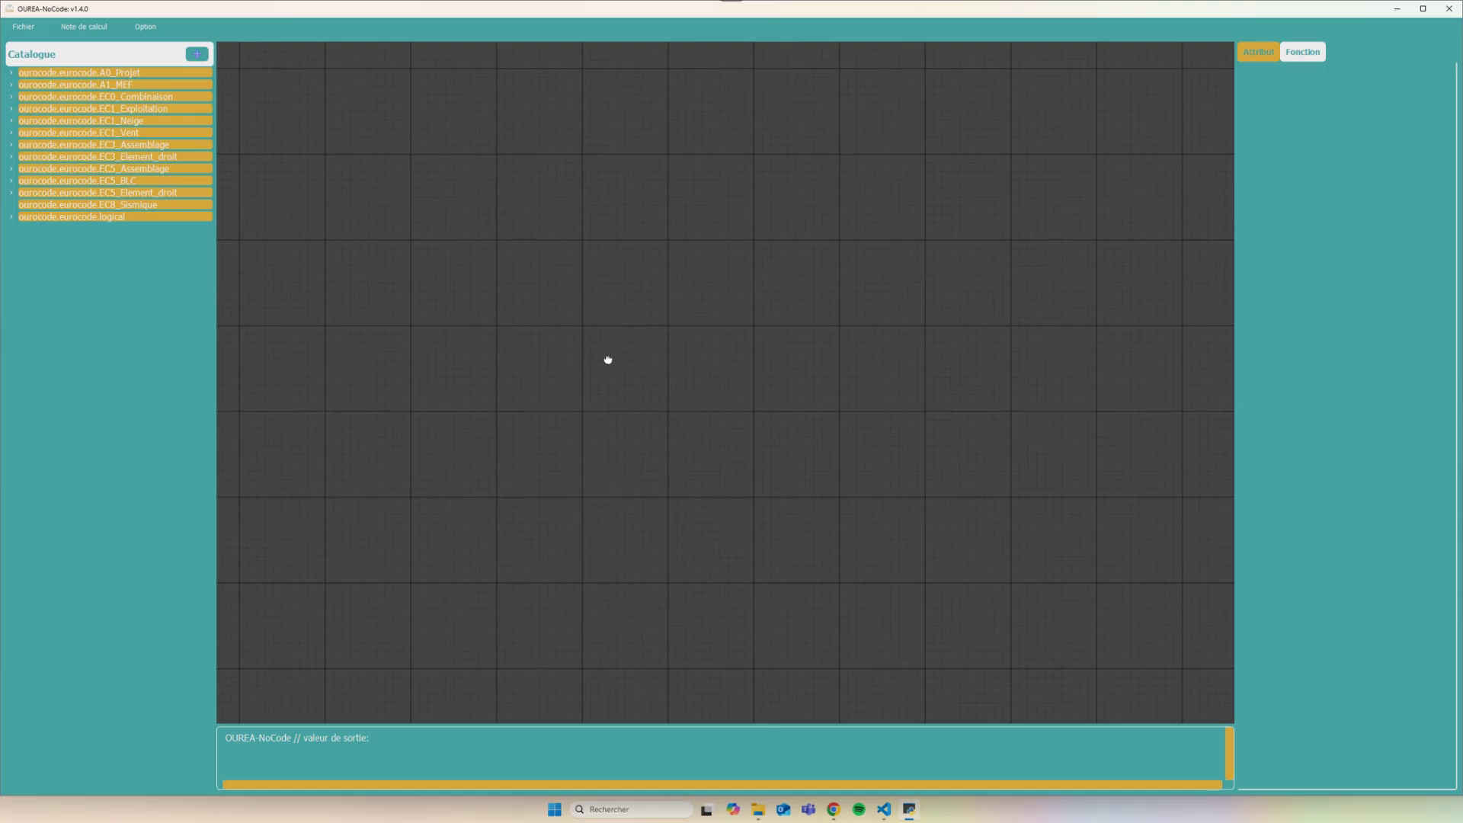
Add two Barre objects from the EC5_Element_droit catalogue to the canvas, one below the other
{"action": "scroll", "coordinate": [568, 356], "scroll_direction": "down", "scroll_amount": 3}
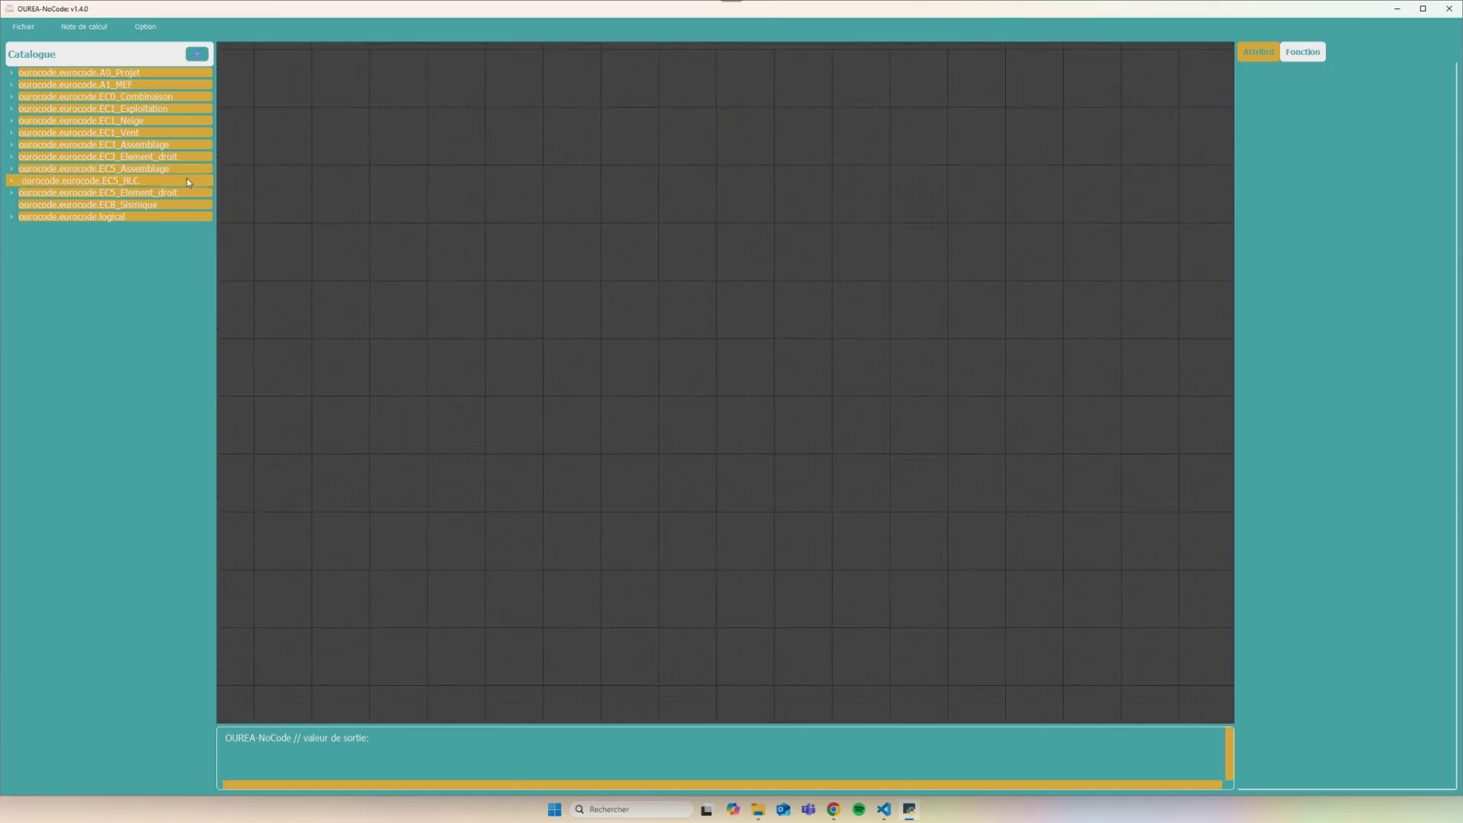
{"action": "left_click", "coordinate": [84, 193]}
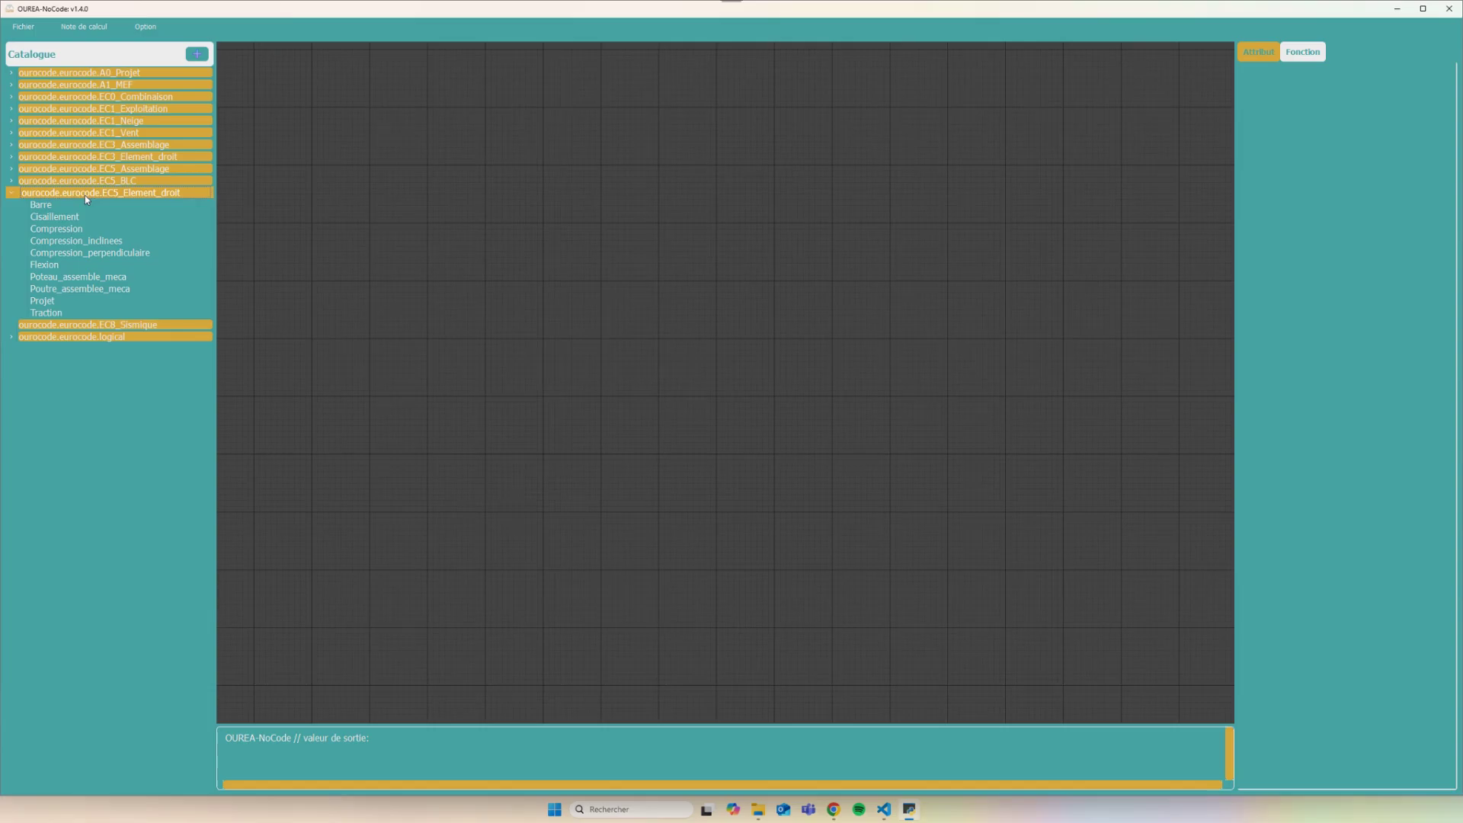
{"action": "left_click", "coordinate": [140, 171]}
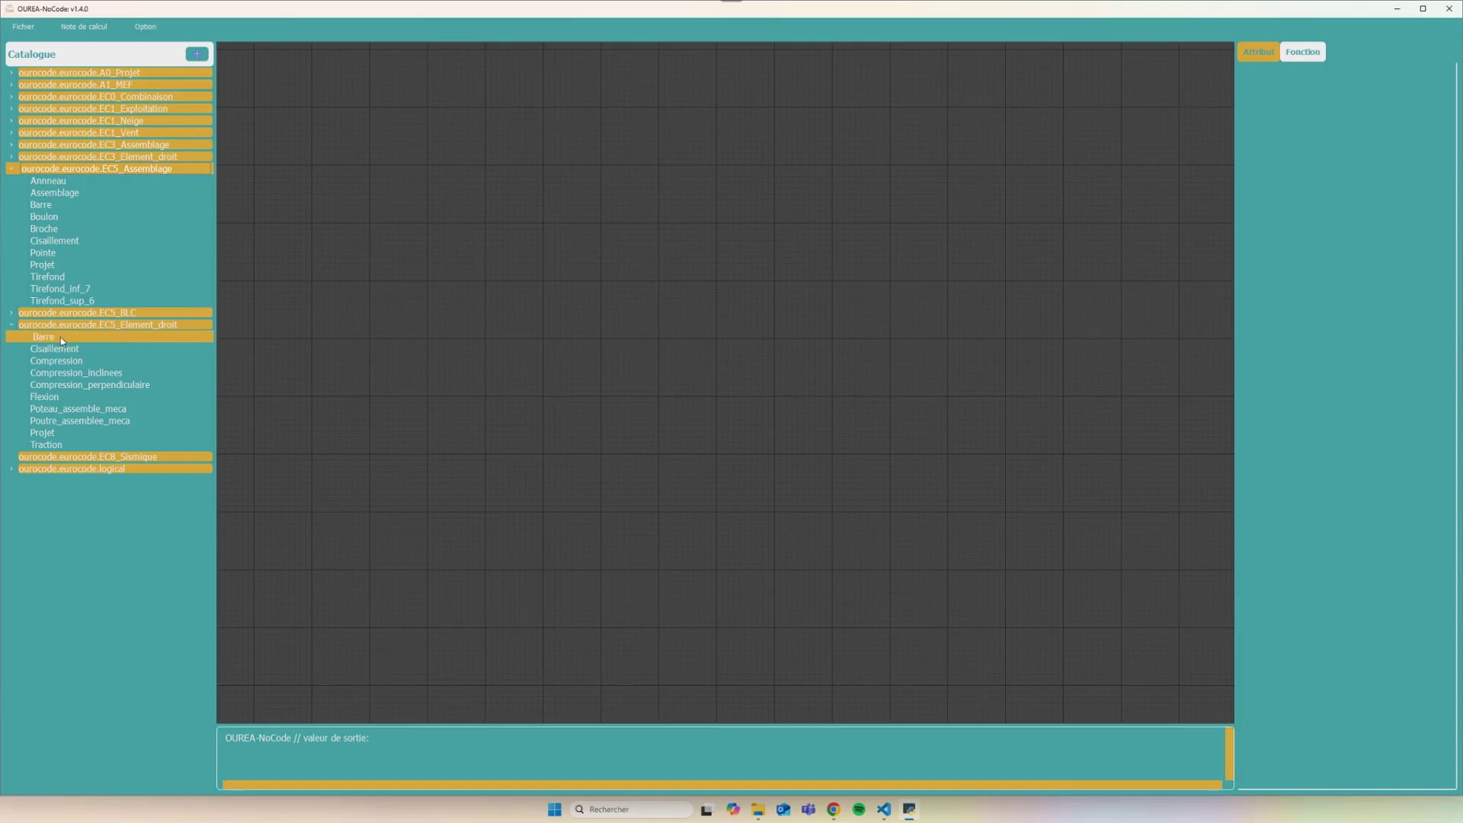
{"action": "left_click_drag", "start_coordinate": [61, 337], "coordinate": [431, 242]}
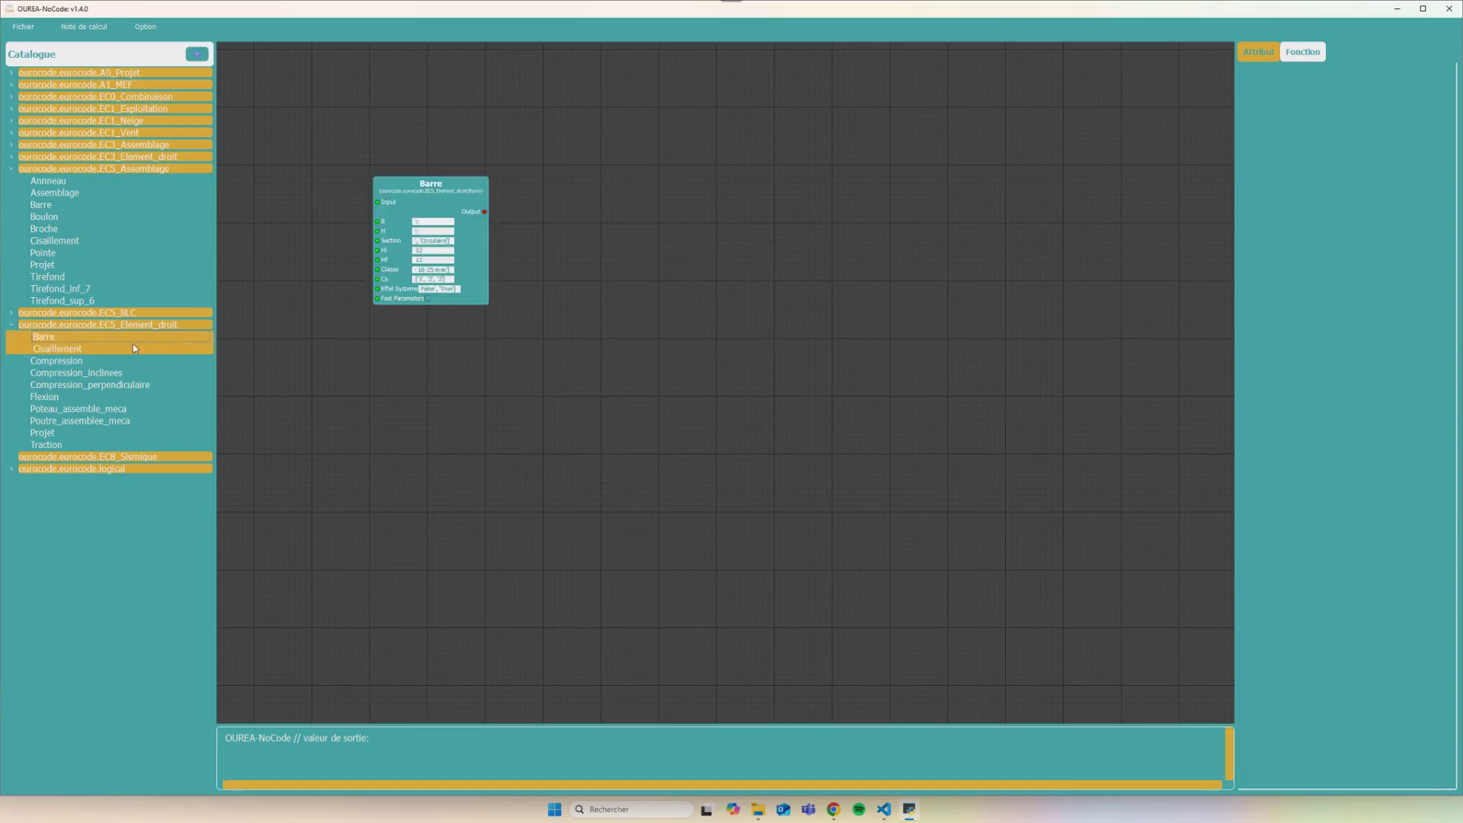
{"action": "left_click_drag", "start_coordinate": [32, 341], "coordinate": [457, 415]}
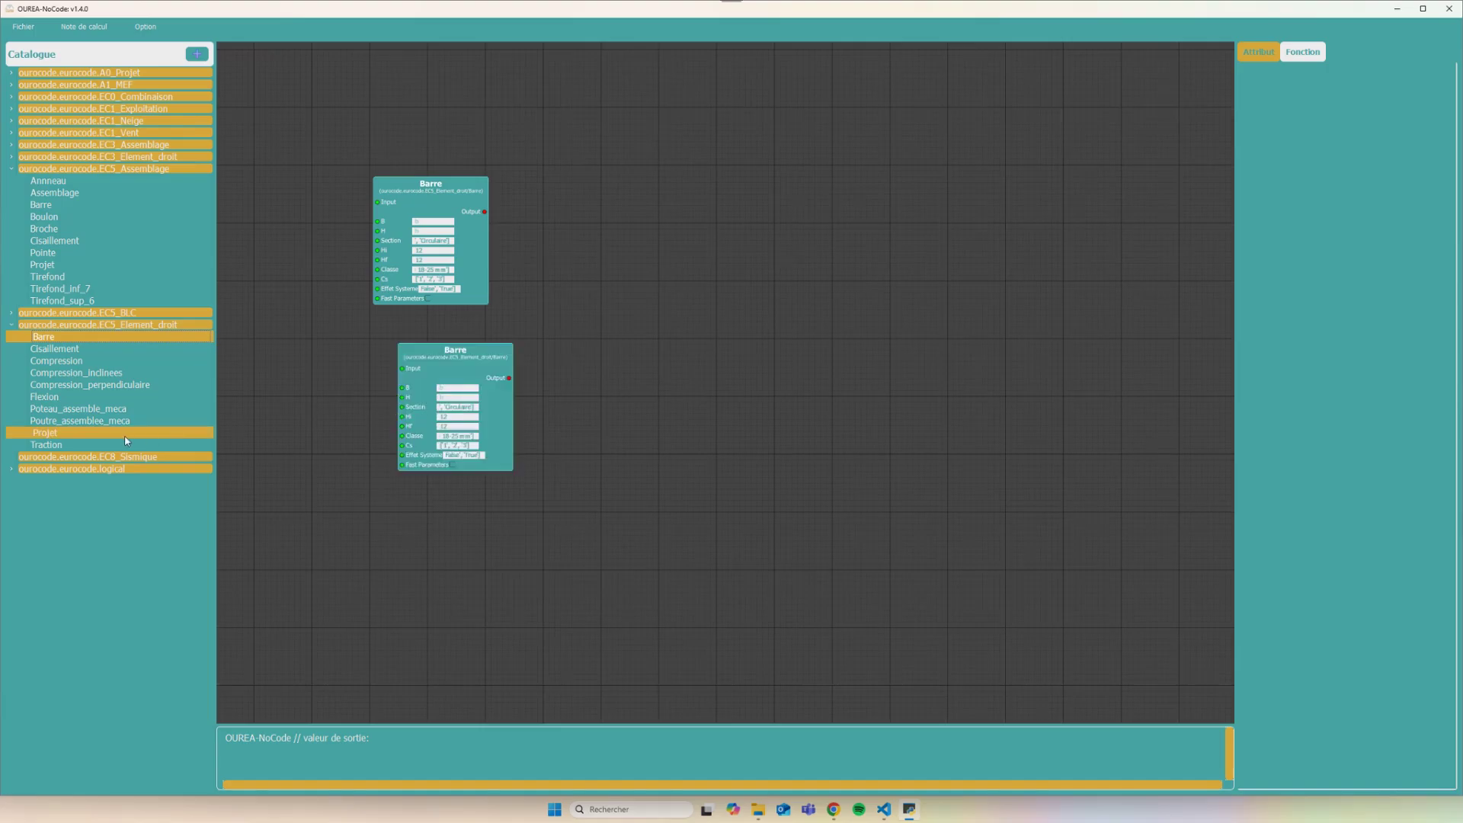
Add a Projet object from EC5_Element_droit beside the bars and connect its output to both Barre inputs
{"action": "left_click_drag", "start_coordinate": [66, 428], "coordinate": [378, 203]}
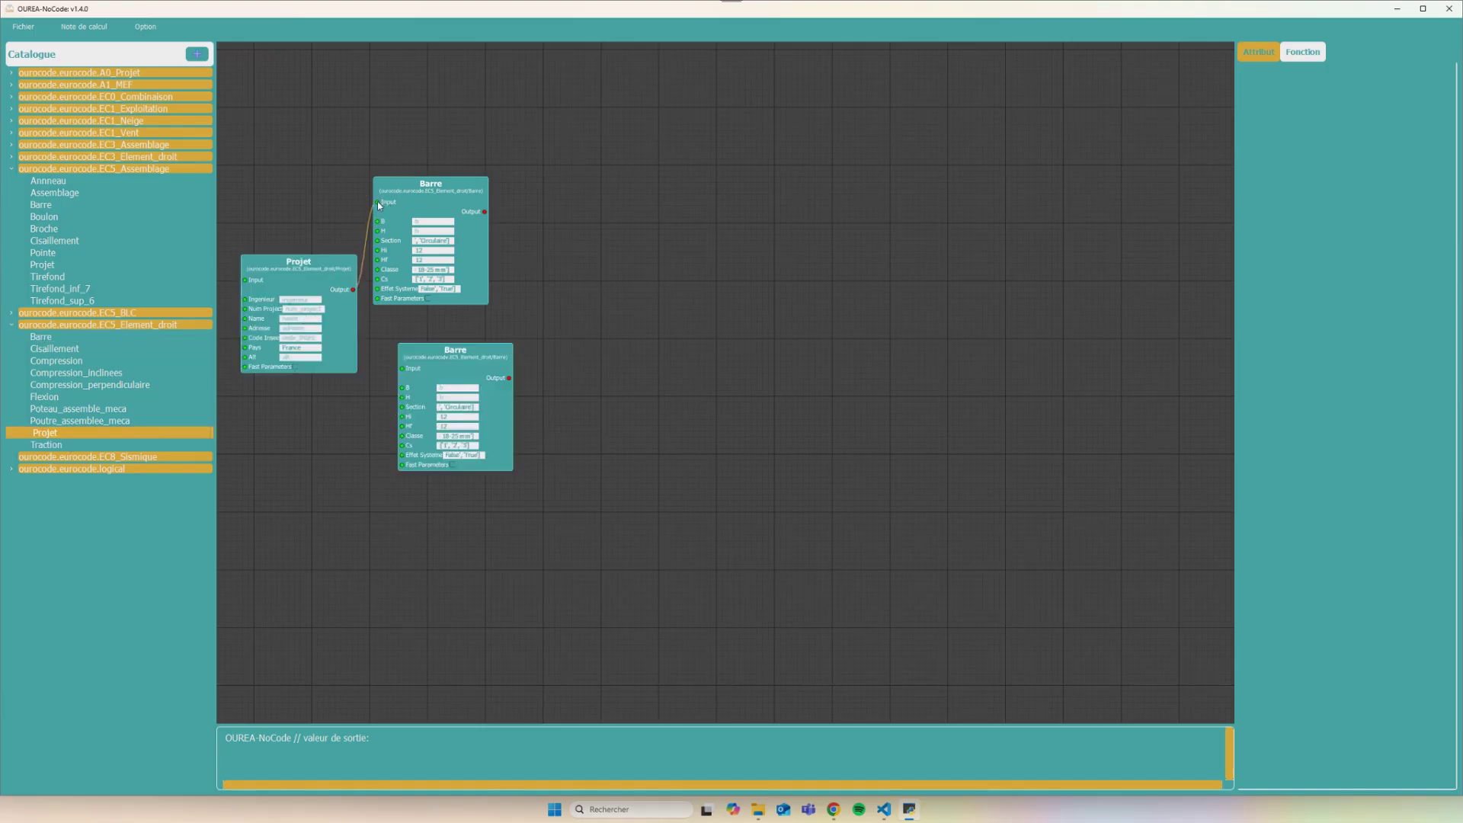
{"action": "left_click_drag", "start_coordinate": [353, 289], "coordinate": [403, 372]}
View the catalogue mind map to check how the Projet, Barre and Assemblage objects depend on each other
{"action": "left_click", "coordinate": [147, 29]}
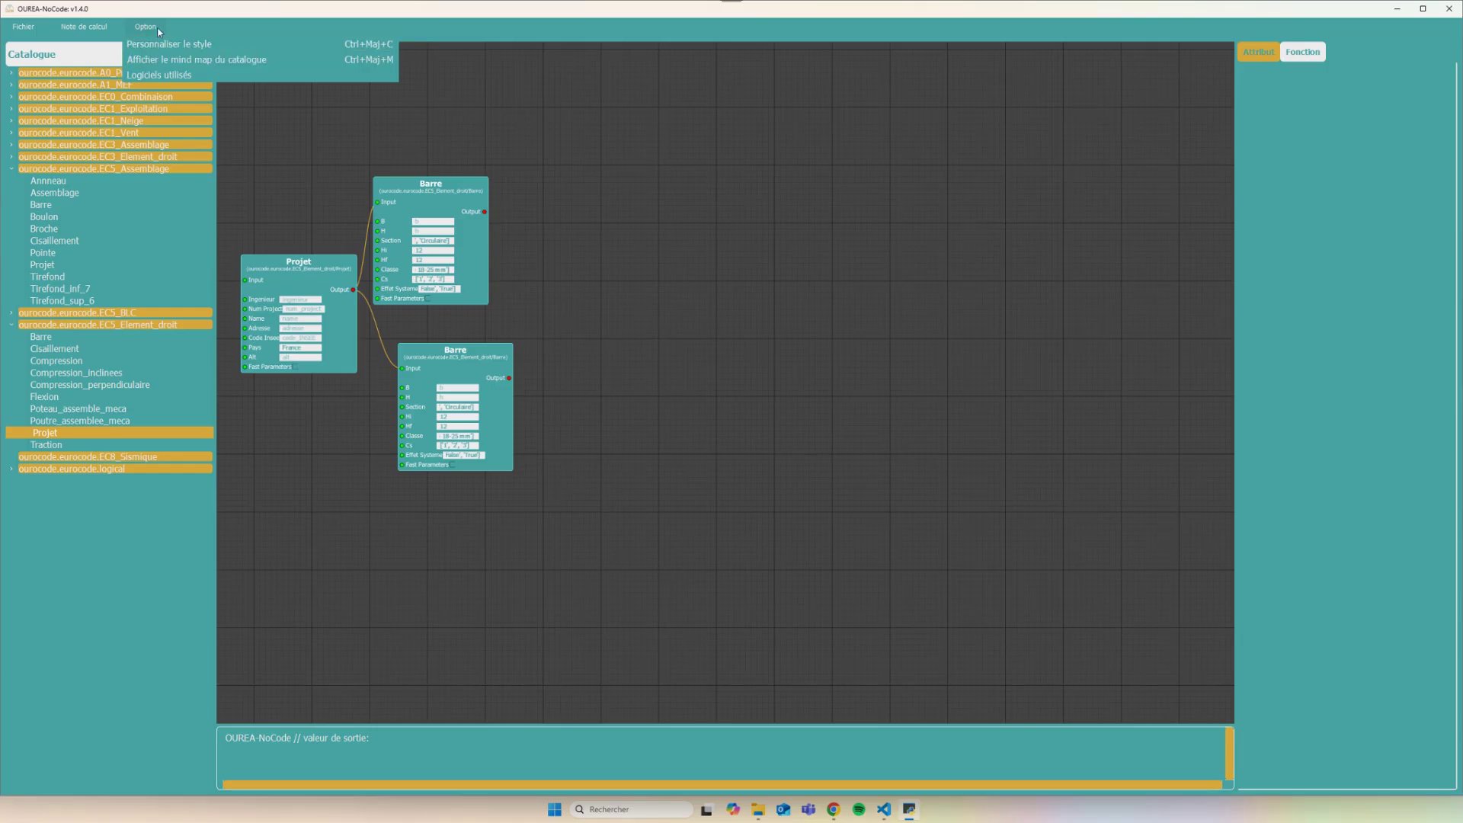
{"action": "left_click", "coordinate": [184, 61]}
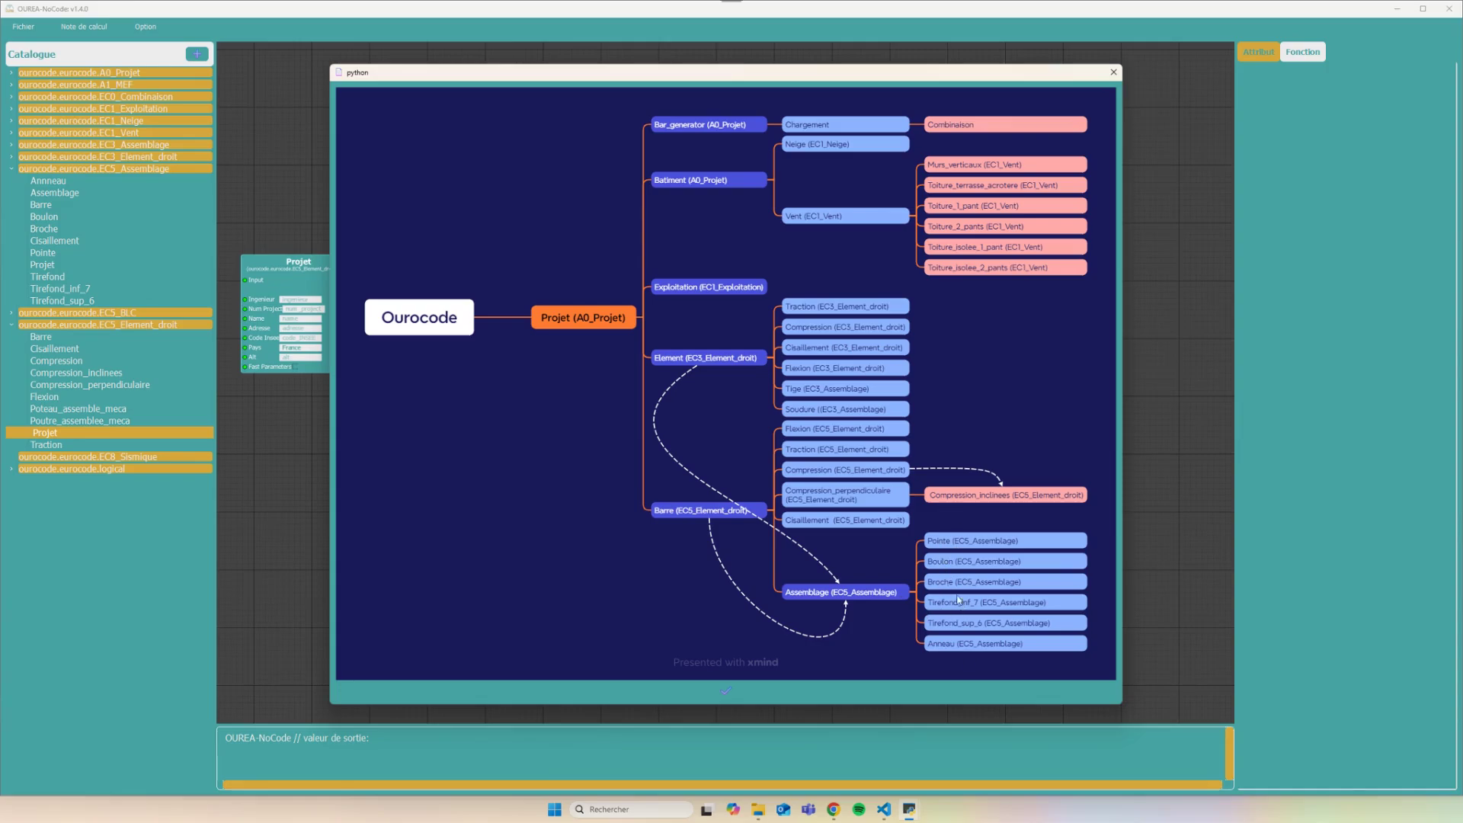
{"action": "left_click", "coordinate": [1113, 73]}
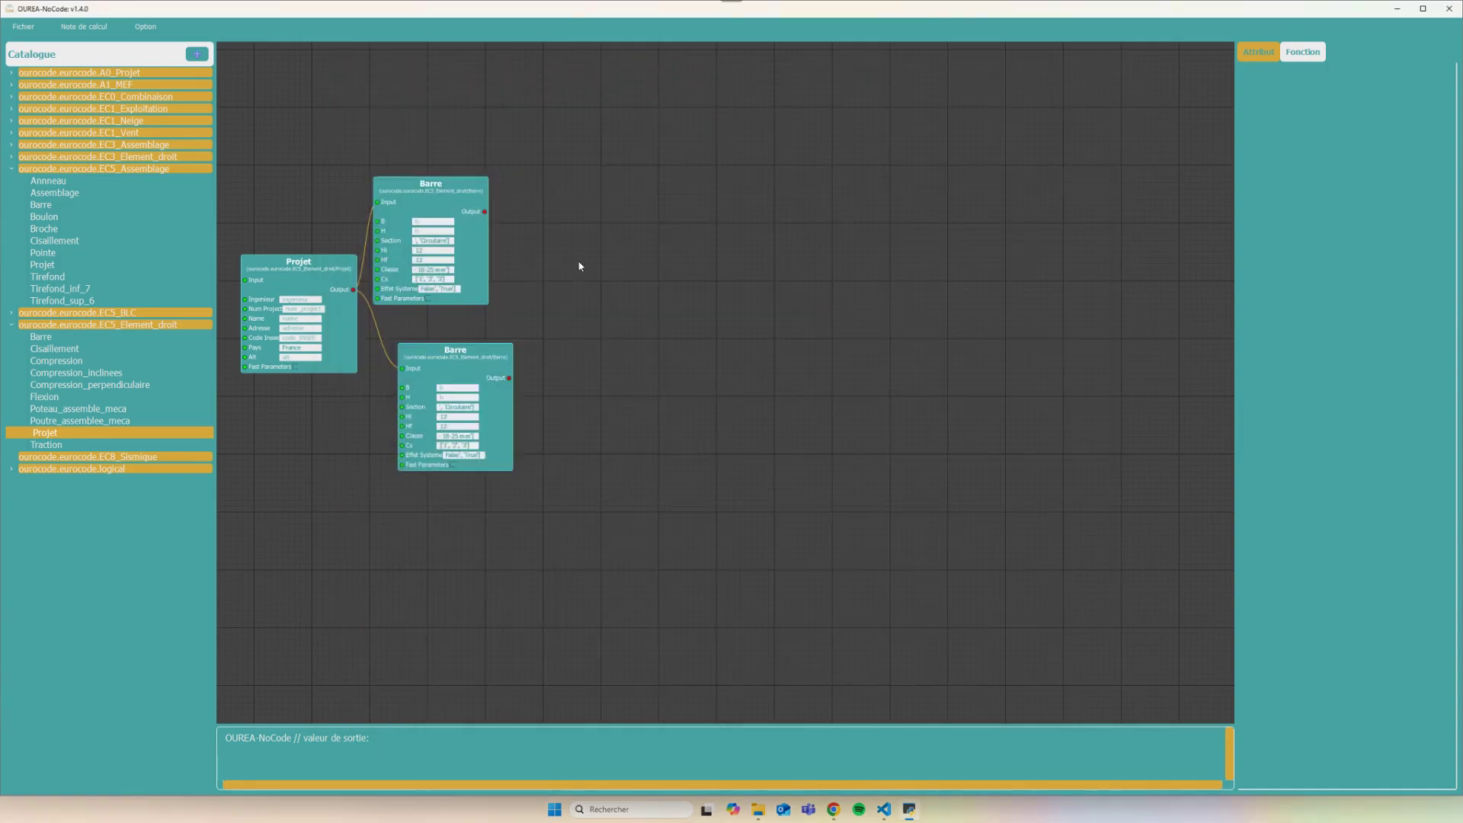
Move both Barre blocks farther from Projet and rename the upper one Arbalétrier
{"action": "left_click_drag", "start_coordinate": [450, 199], "coordinate": [501, 193]}
{"action": "left_click_drag", "start_coordinate": [455, 354], "coordinate": [486, 359]}
{"action": "left_click", "coordinate": [495, 186]}
{"action": "double_click", "coordinate": [496, 191]}
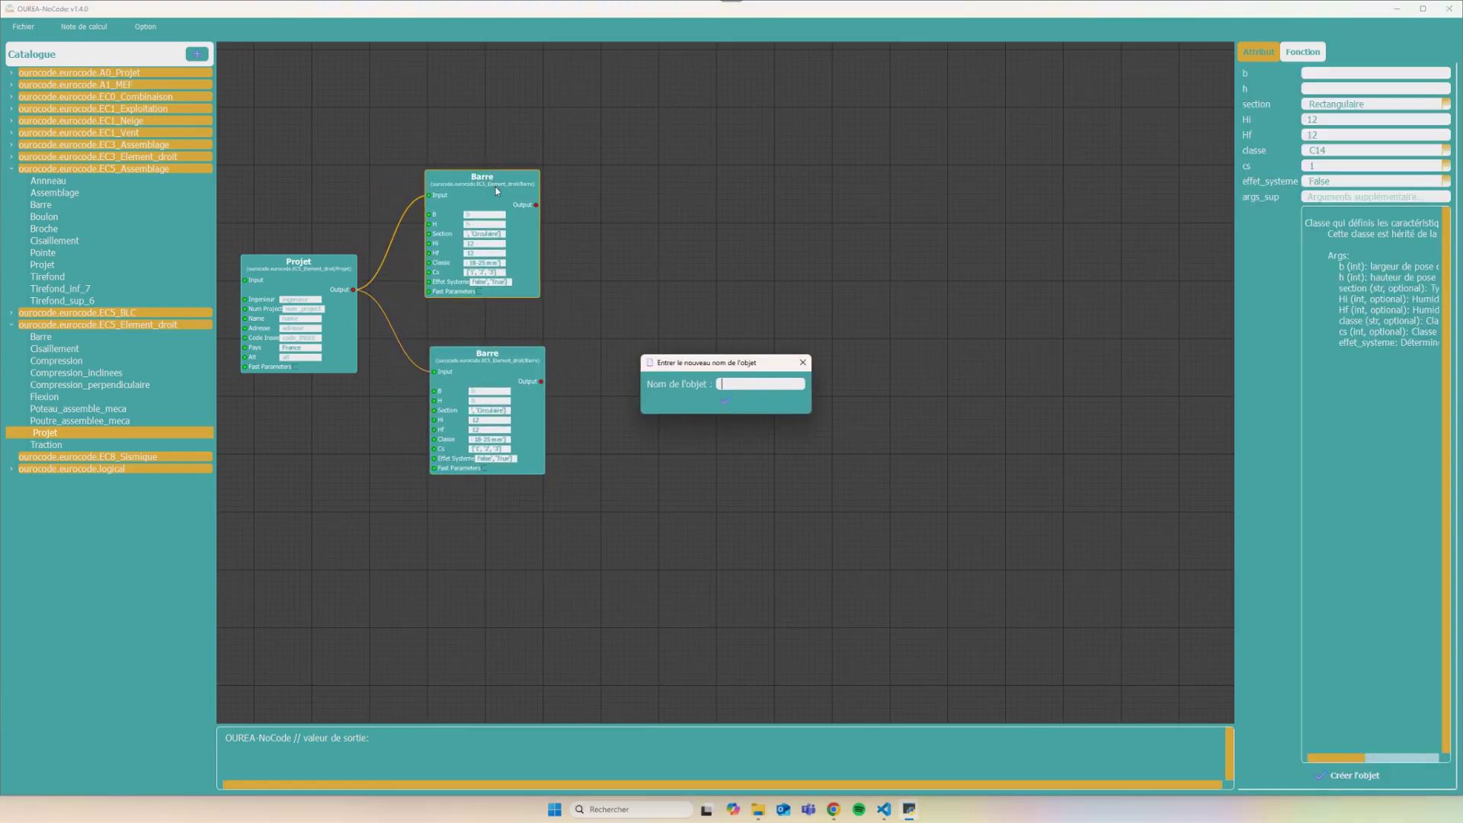
{"action": "type", "text": "Arbalétrier"}
{"action": "key", "text": "Return"}
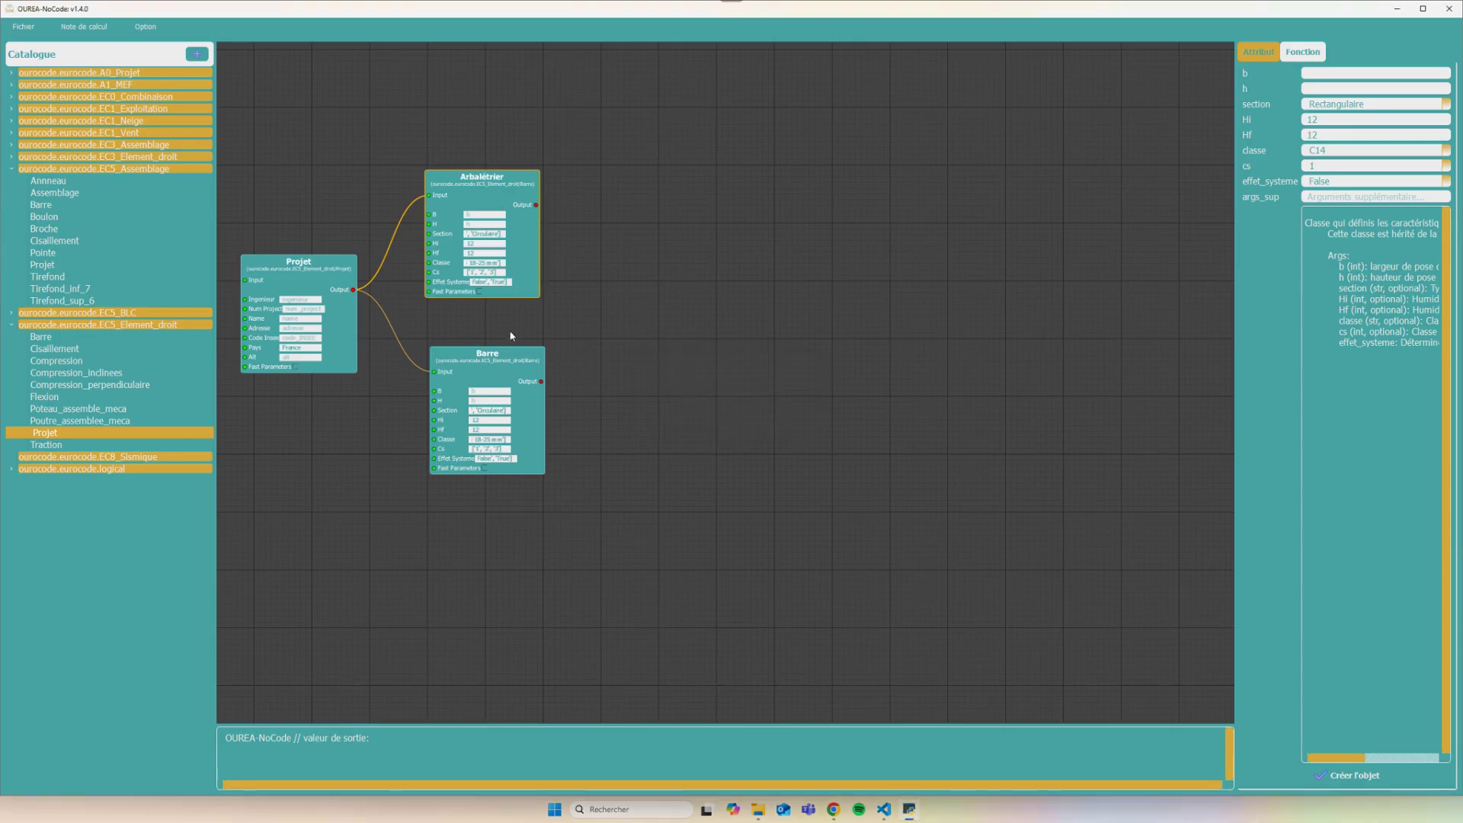
Rename the lower Barre object Entrait and shift its block slightly away from Projet
{"action": "left_click", "coordinate": [521, 362]}
{"action": "double_click", "coordinate": [521, 362]}
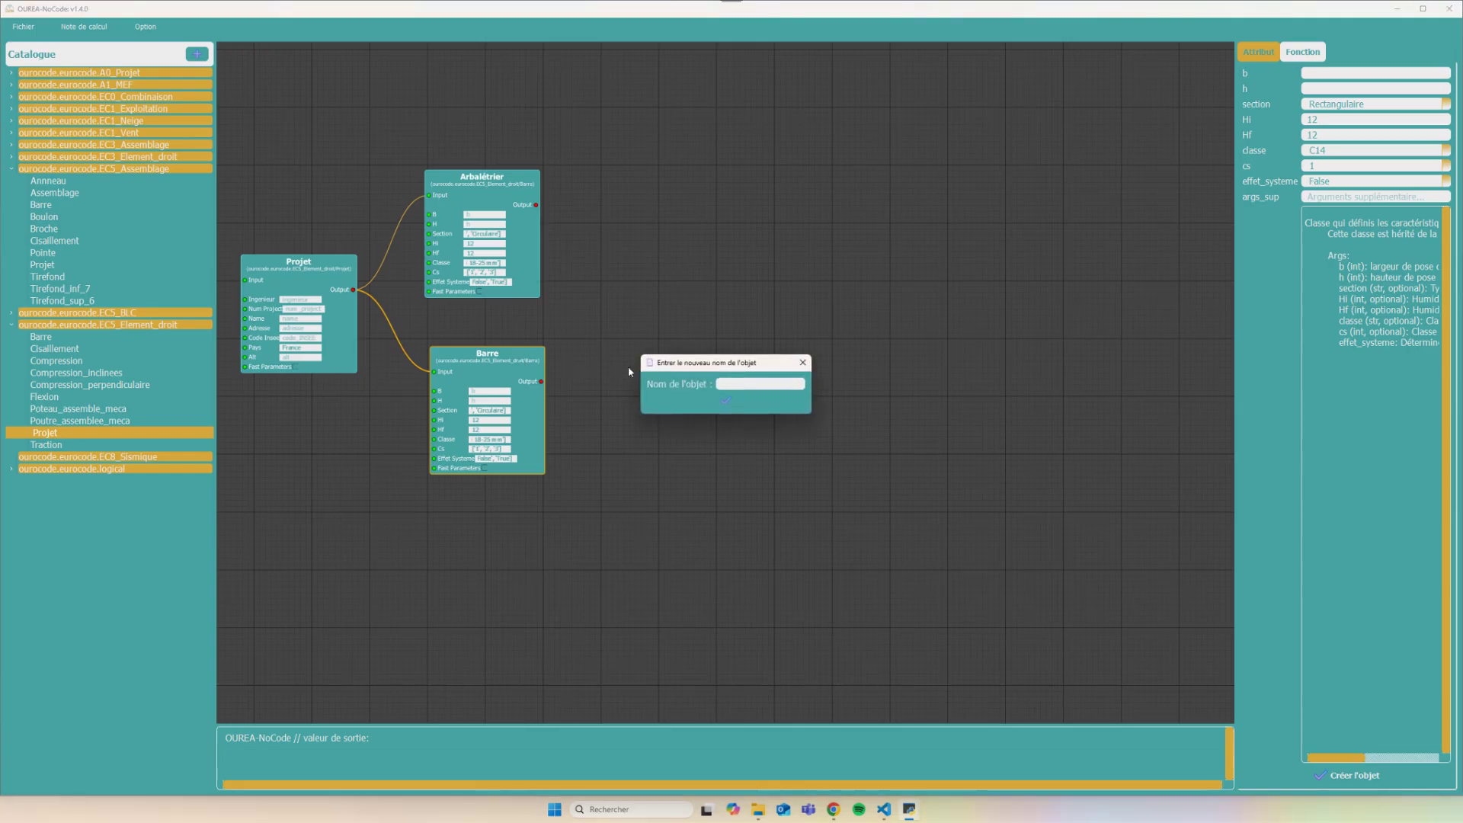
{"action": "type", "text": "Entrait"}
{"action": "left_click", "coordinate": [728, 401]}
{"action": "left_click_drag", "start_coordinate": [521, 379], "coordinate": [529, 381]}
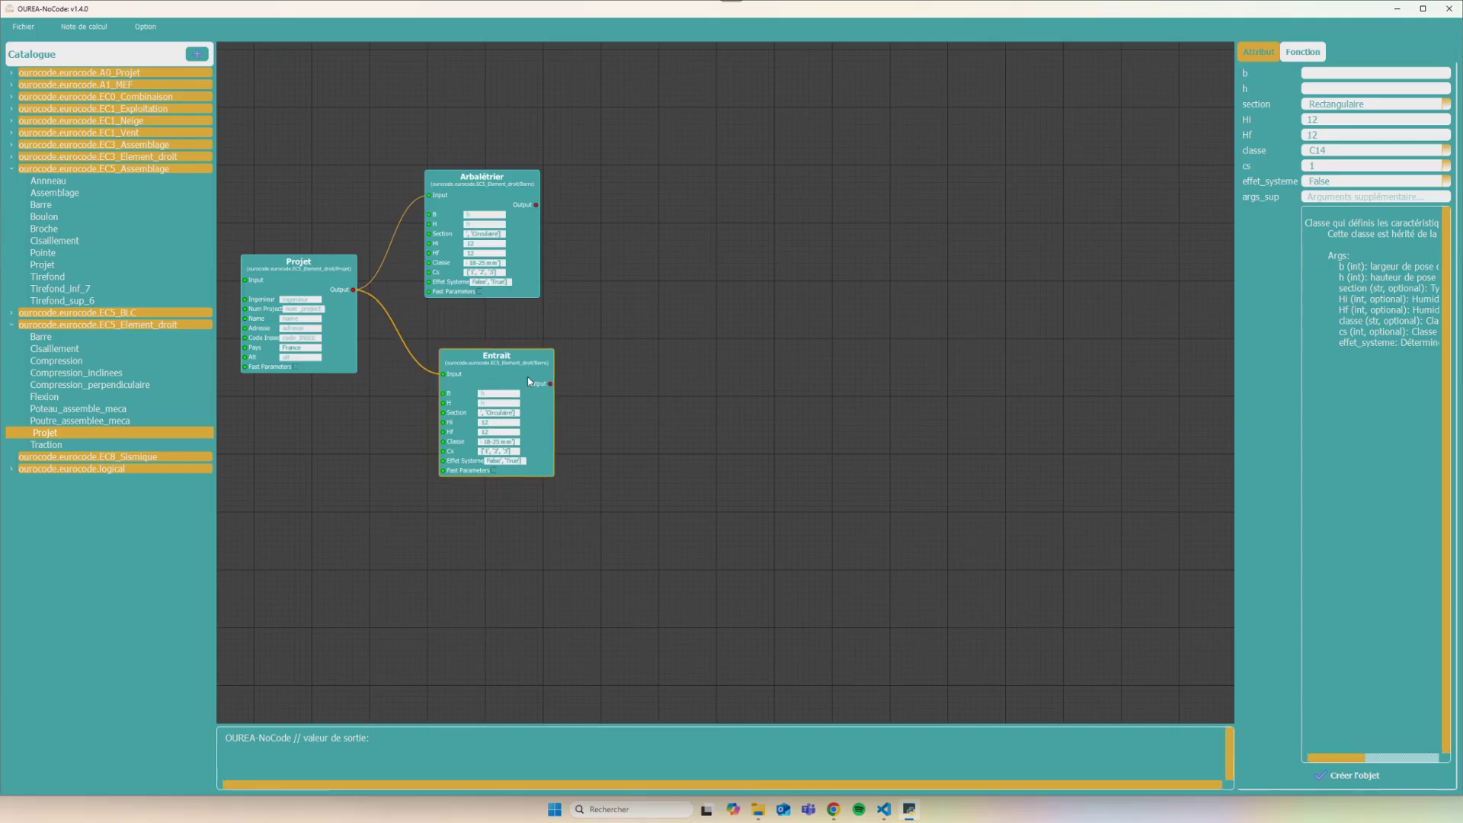
Fill in Projet with the engineer's initials, project number 0001.0, name TEST and INSEE code 73000, and create the object
{"action": "left_click", "coordinate": [279, 286]}
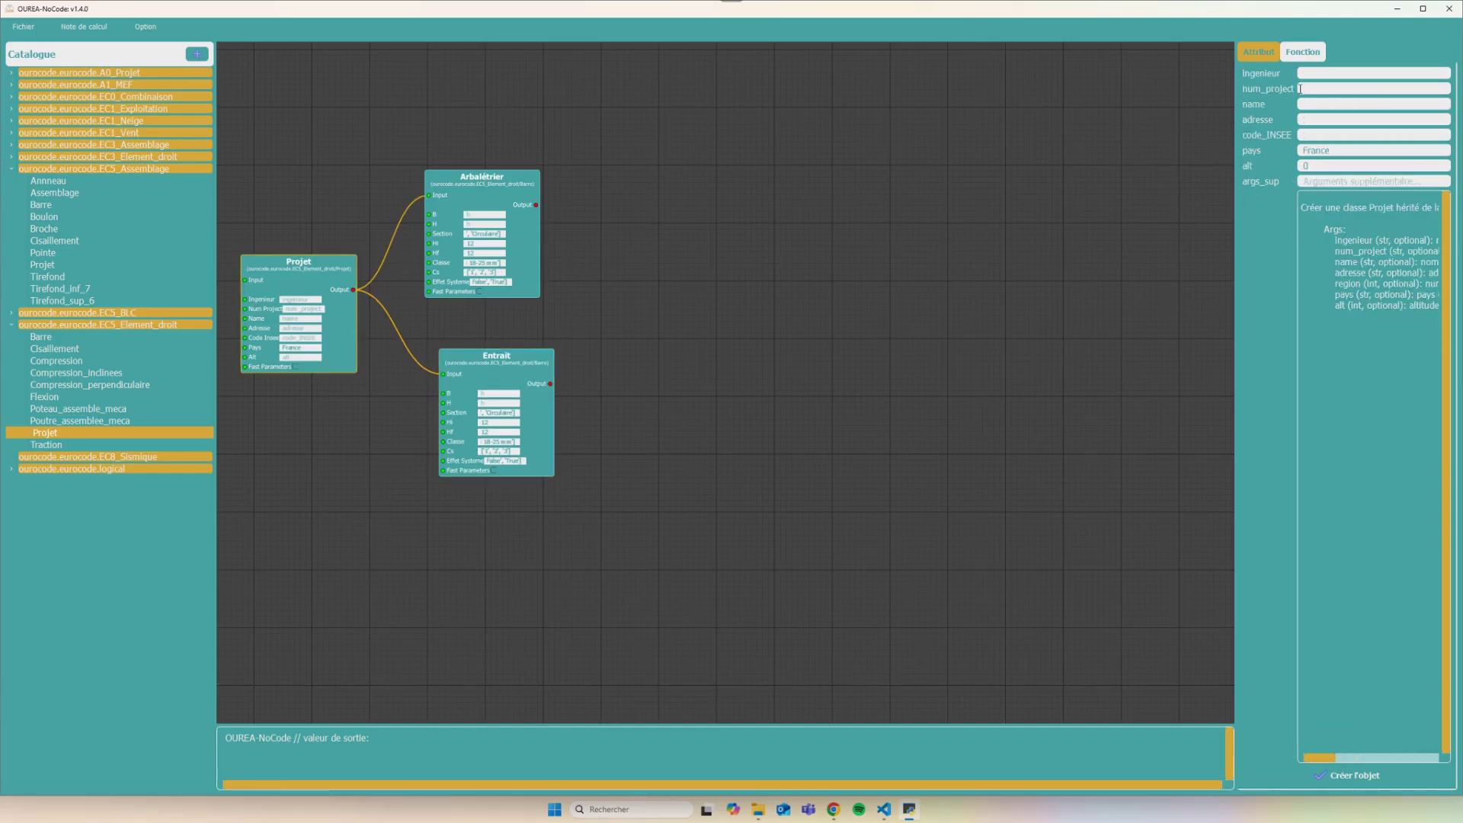
{"action": "type", "text": "ap"}
{"action": "key", "text": "BackSpace"}
{"action": "key", "text": "BackSpace"}
{"action": "type", "text": "Ap"}
{"action": "type", "text": "P"}
{"action": "type", "text": "0001.0"}
{"action": "left_click", "coordinate": [1322, 100]}
{"action": "type", "text": "TEST73000"}
{"action": "left_click", "coordinate": [1349, 775]}
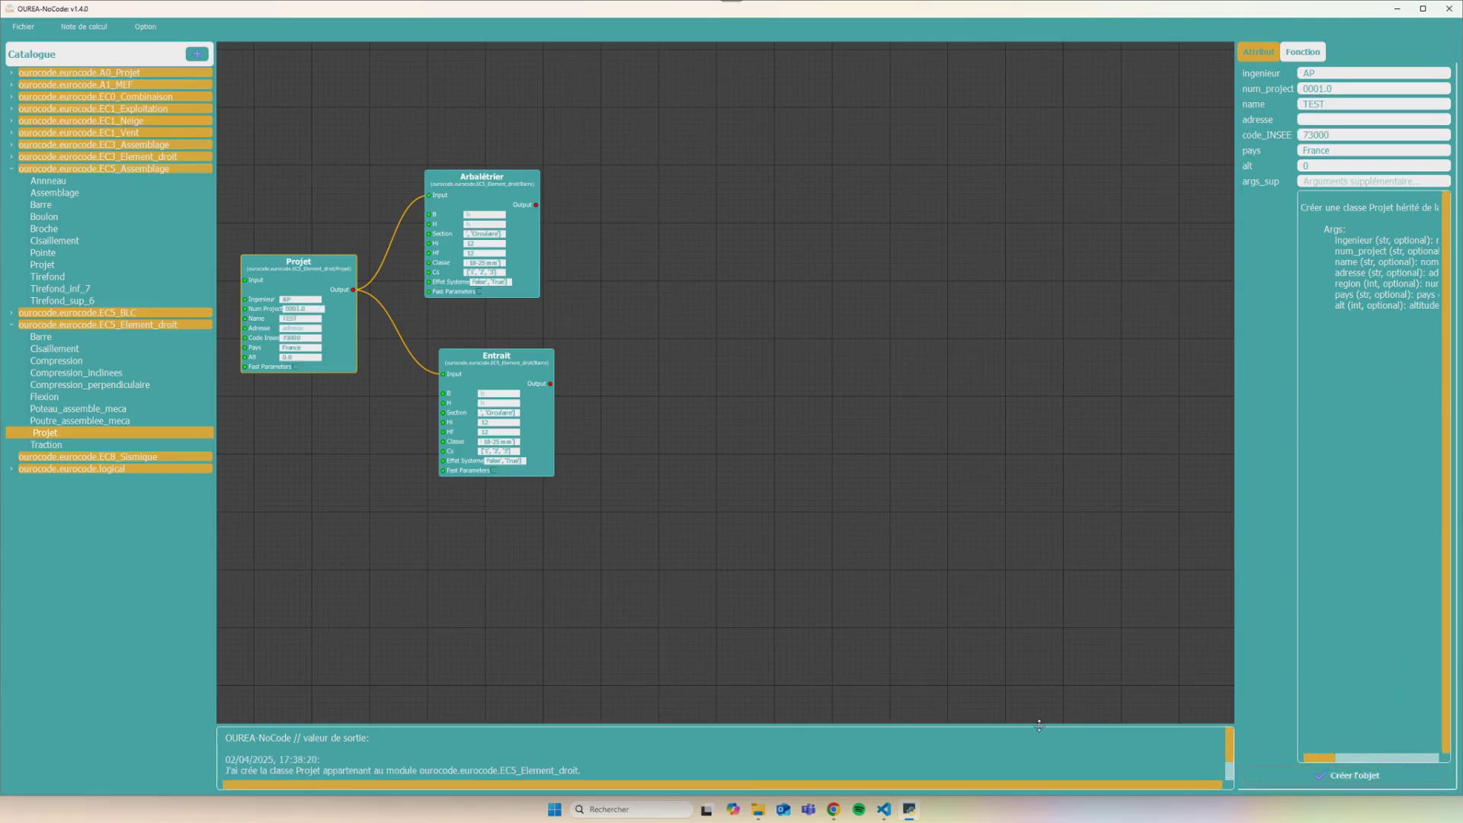
Create the Arbalétrier object with b 100, h 200, class GL24h and service class 2
{"action": "left_click", "coordinate": [454, 221]}
{"action": "left_click_drag", "start_coordinate": [455, 204], "coordinate": [460, 205]}
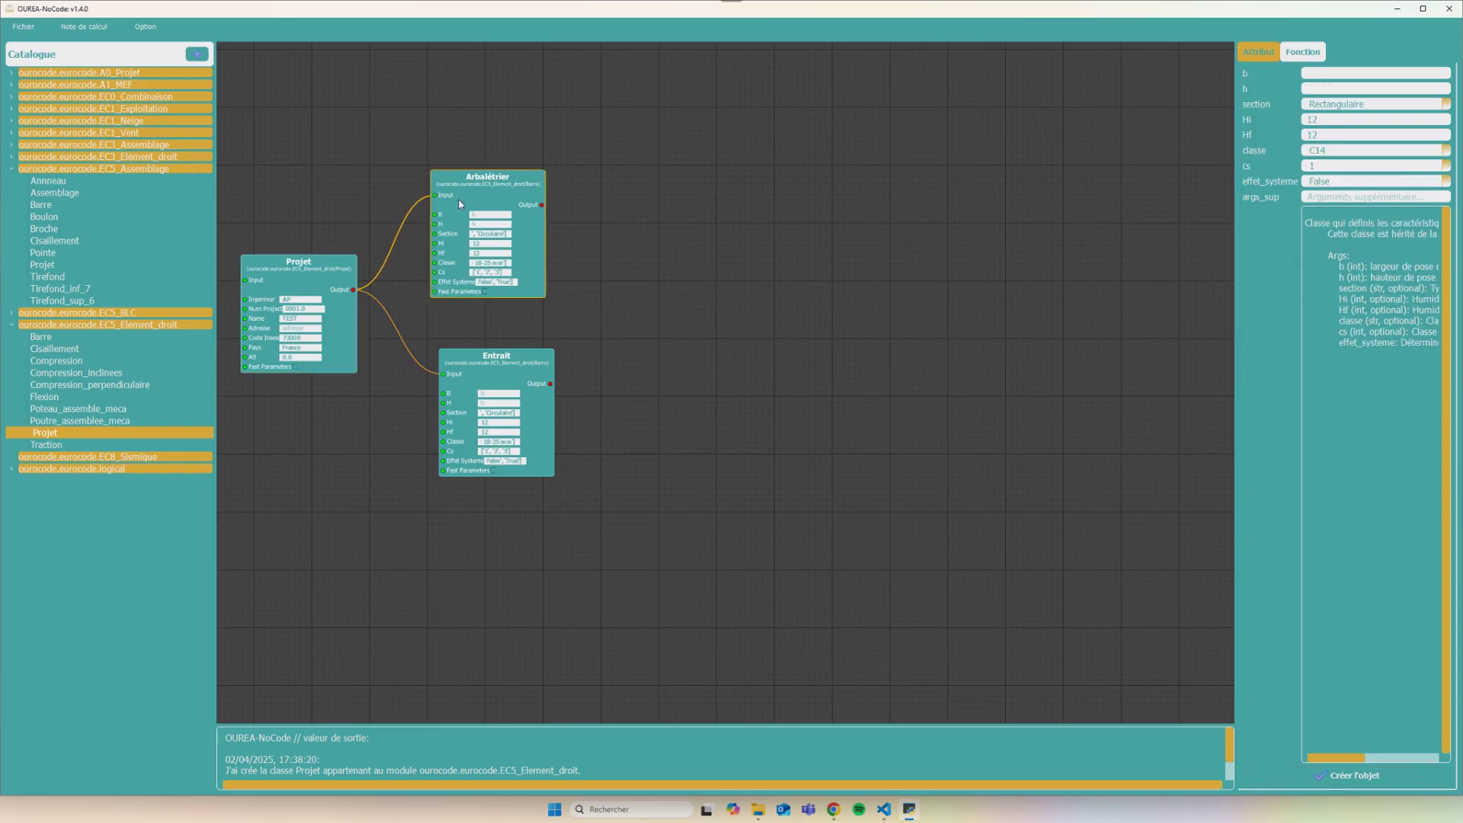
{"action": "left_click", "coordinate": [1314, 76]}
{"action": "type", "text": "100"}
{"action": "left_click", "coordinate": [1330, 89]}
{"action": "type", "text": "200"}
{"action": "left_click", "coordinate": [1340, 150]}
{"action": "type", "text": "gl24"}
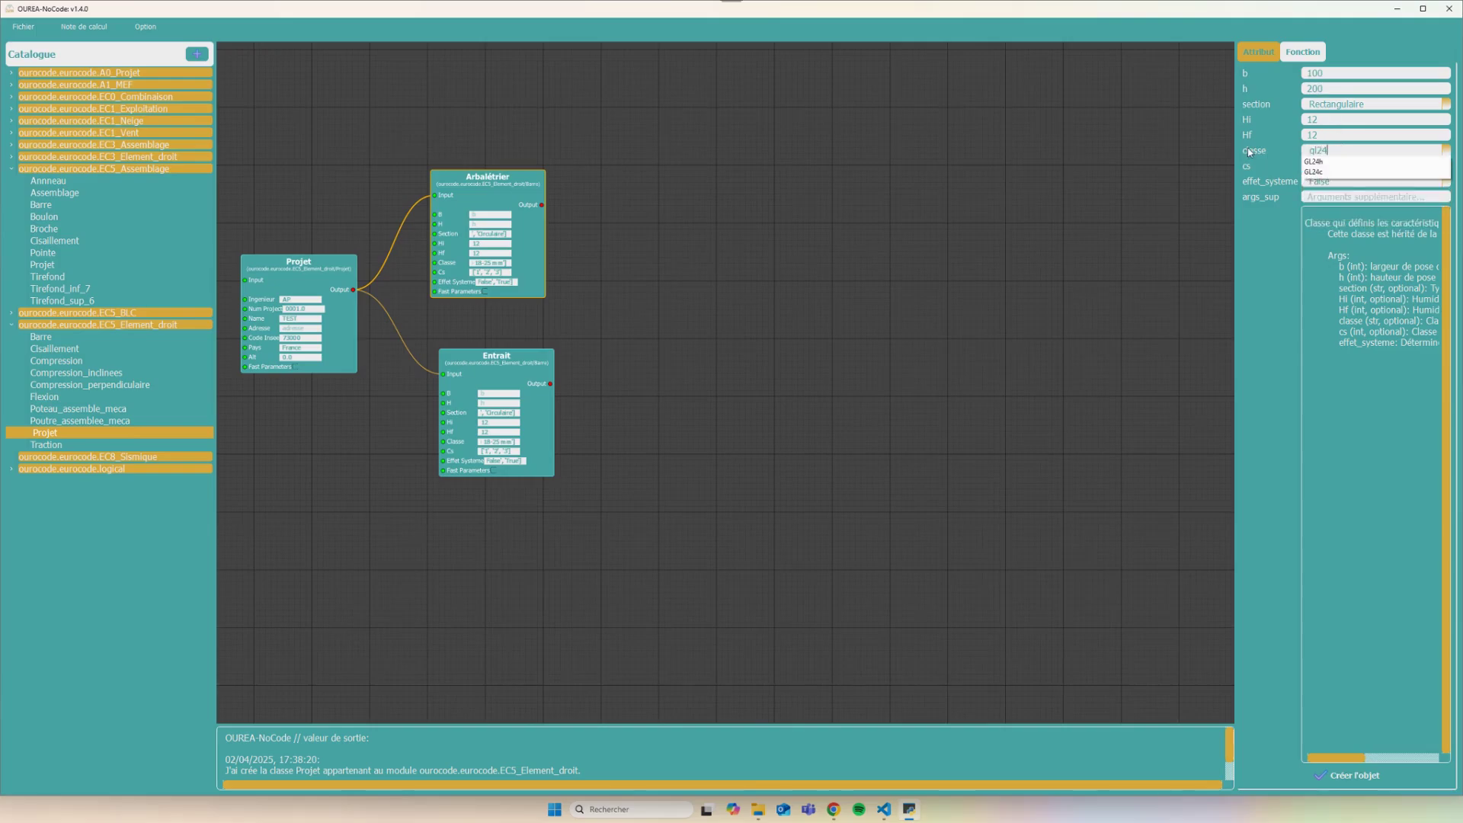
{"action": "left_click", "coordinate": [1324, 162]}
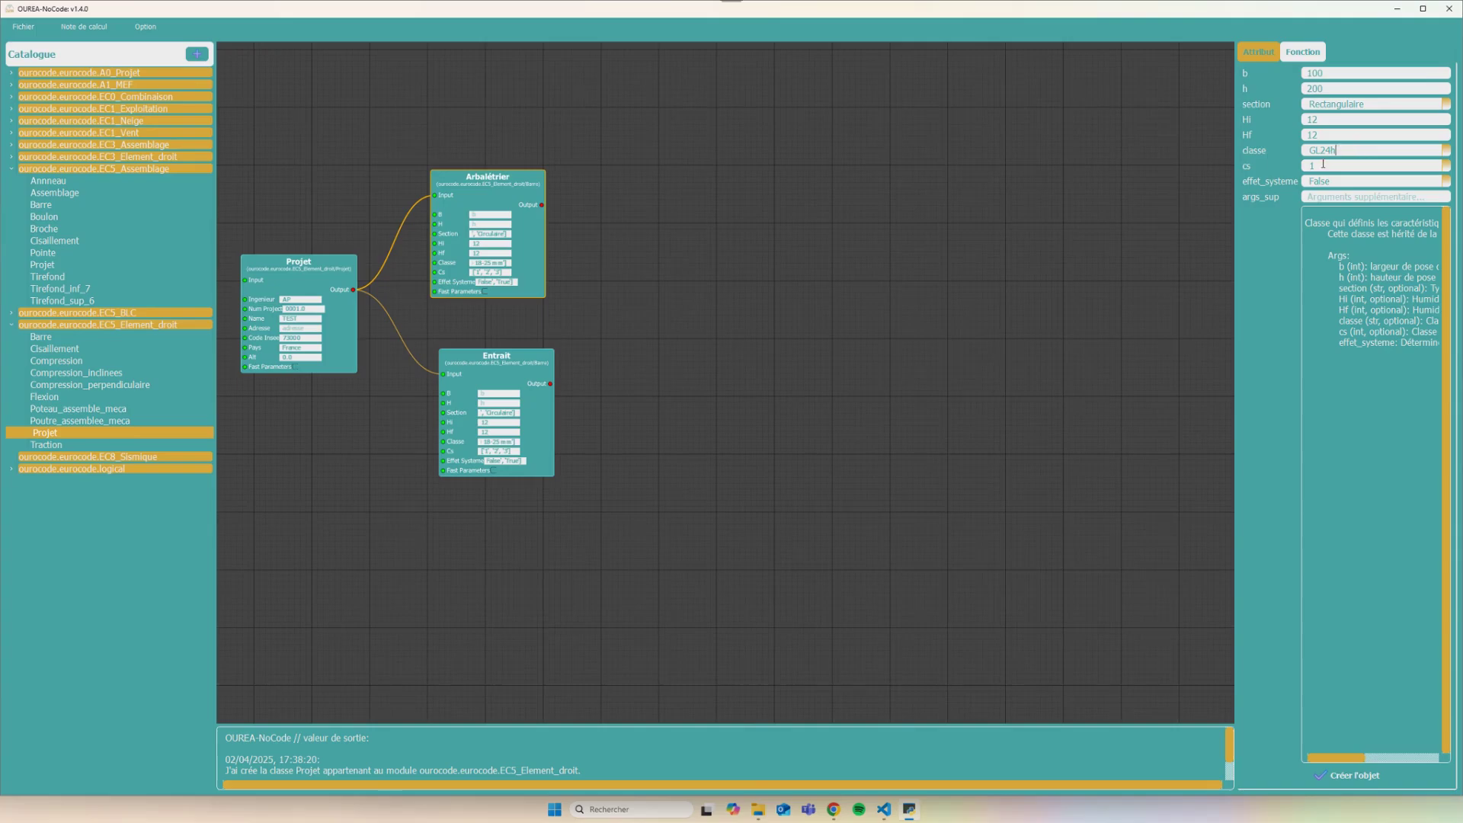
{"action": "left_click", "coordinate": [1395, 768]}
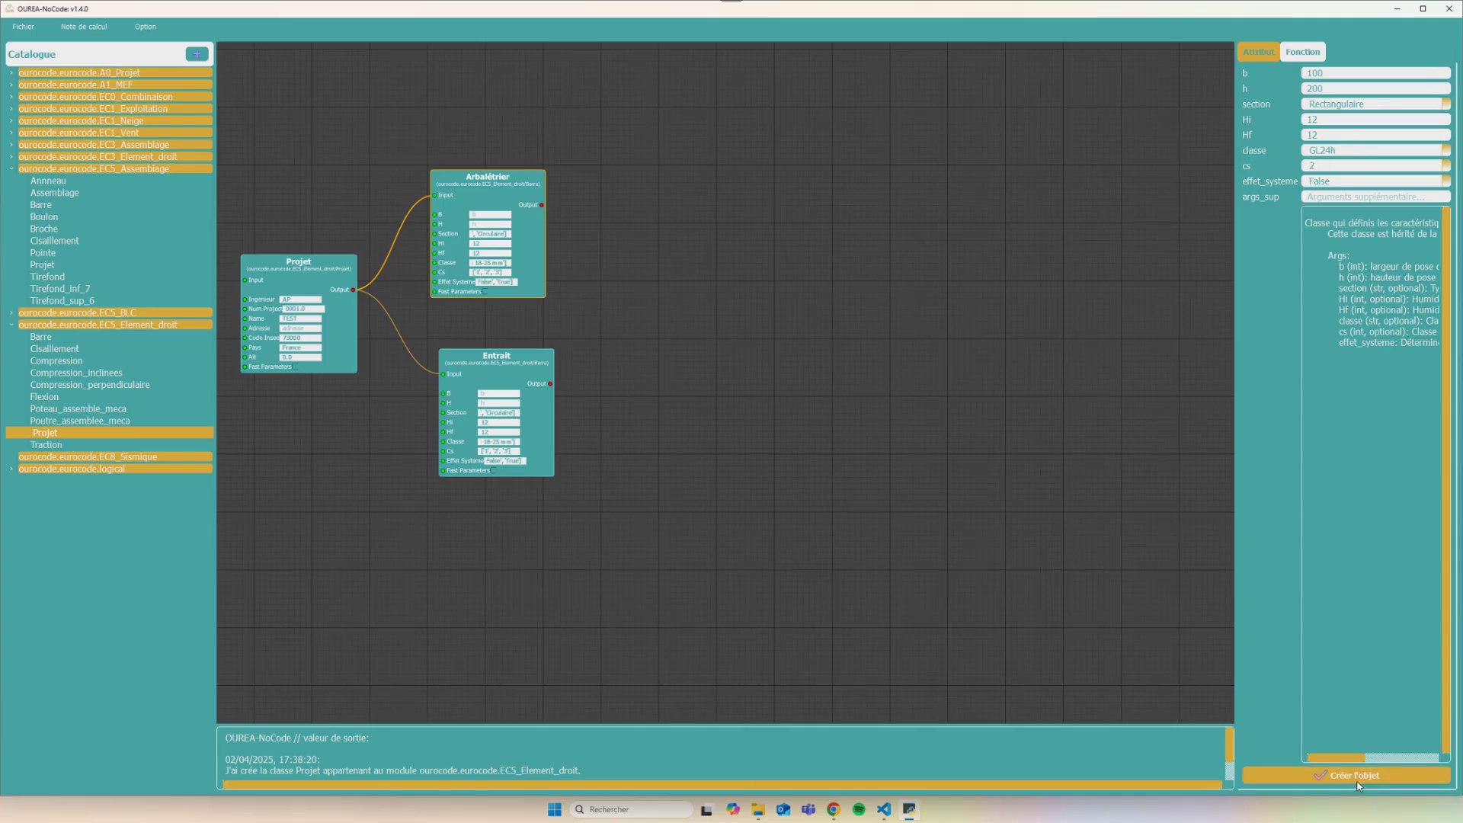
Create the Entrait object with b 60, h 200, class C24 and service class 2
{"action": "left_click", "coordinate": [499, 375]}
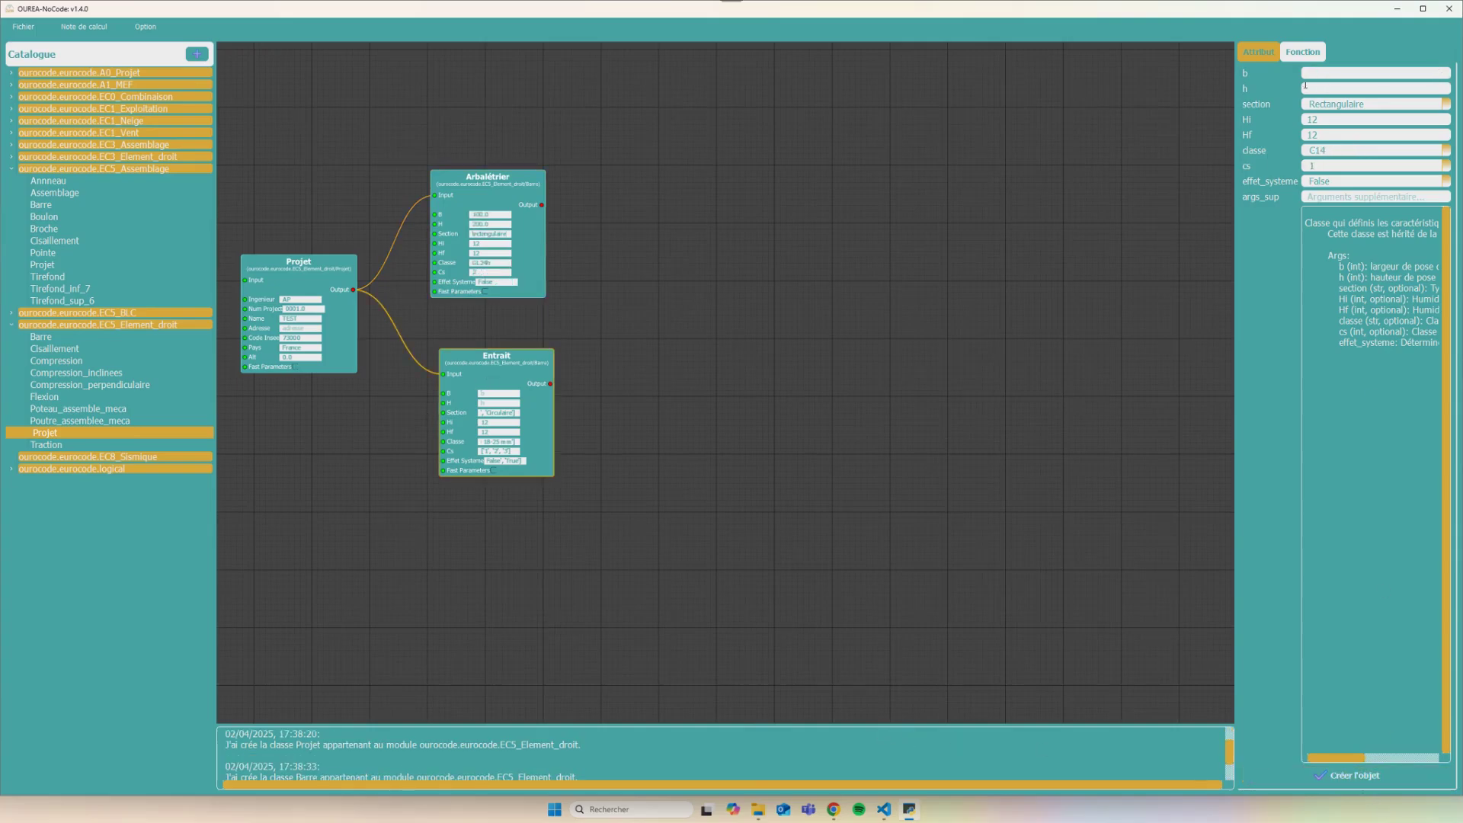
{"action": "type", "text": "60"}
{"action": "left_click", "coordinate": [1310, 90]}
{"action": "type", "text": "200"}
{"action": "left_click_drag", "start_coordinate": [1336, 150], "coordinate": [1310, 149]}
{"action": "type", "text": "C24"}
{"action": "double_click", "coordinate": [1330, 163]}
{"action": "type", "text": "2"}
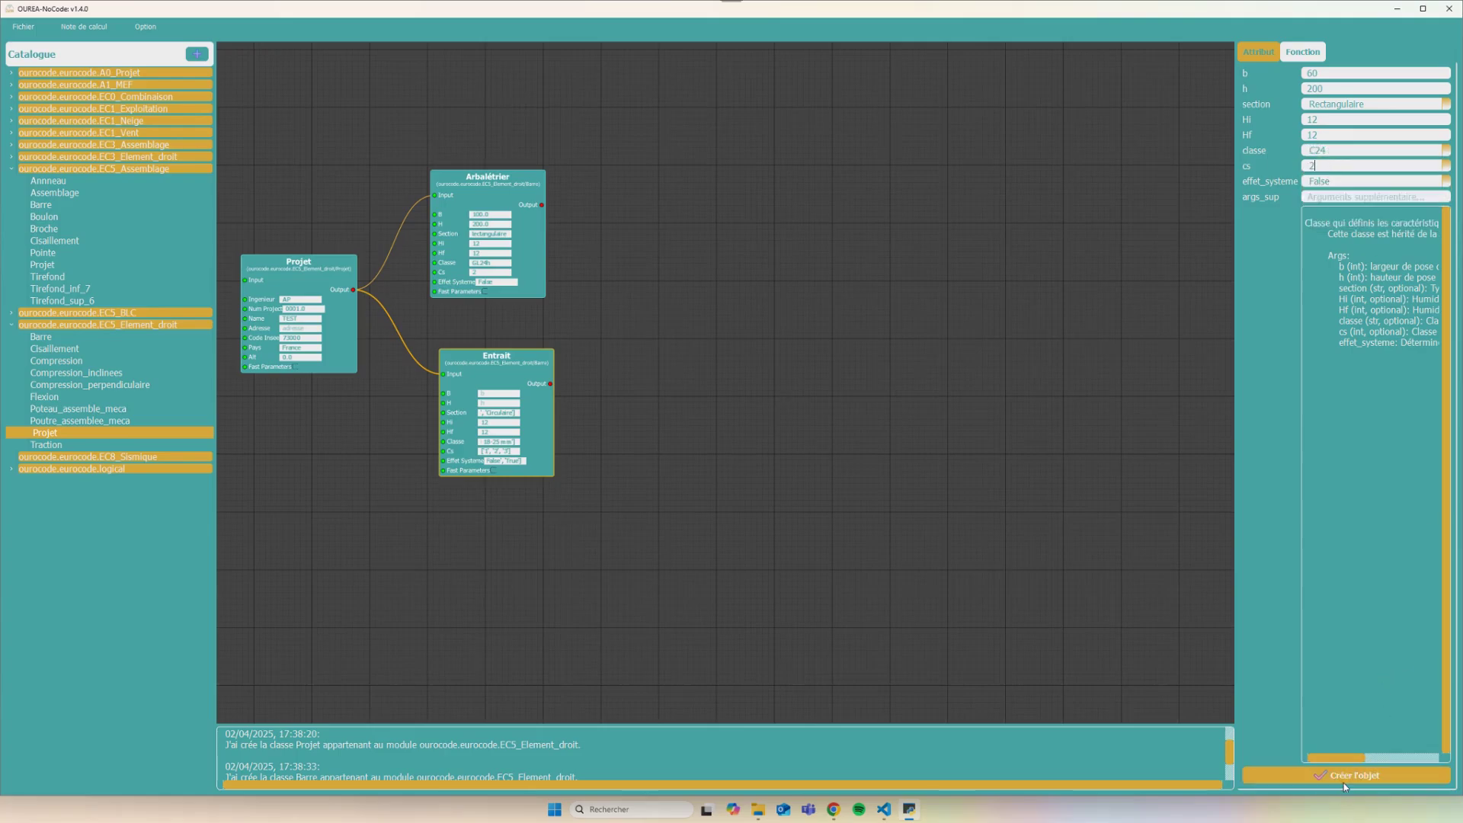
{"action": "left_click", "coordinate": [1344, 783]}
Enlarge the output log area and align the Arbalétrier block above Entrait
{"action": "left_click_drag", "start_coordinate": [686, 725], "coordinate": [688, 614]}
{"action": "left_click_drag", "start_coordinate": [520, 240], "coordinate": [529, 245]}
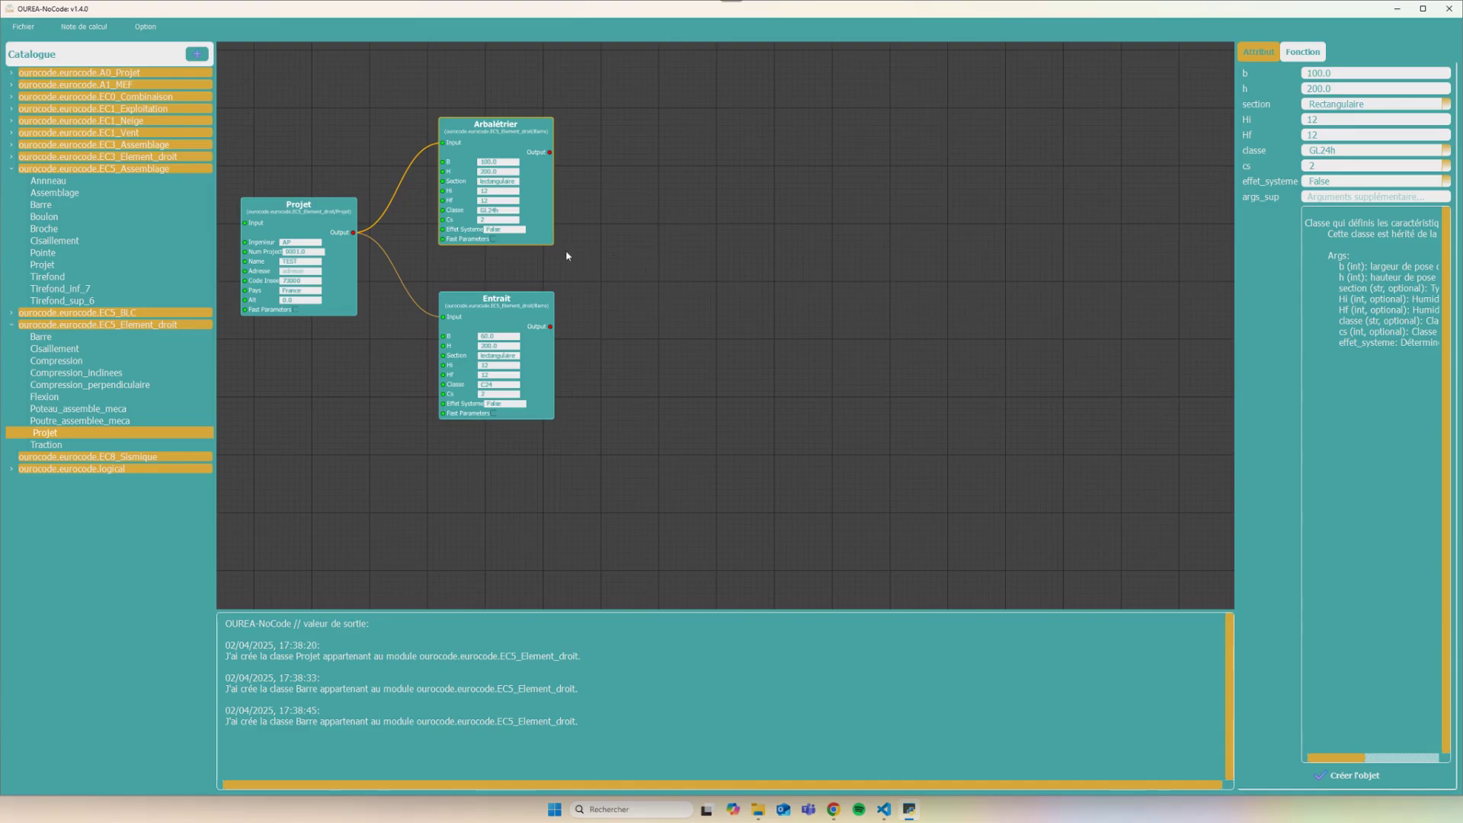
{"action": "left_click_drag", "start_coordinate": [541, 204], "coordinate": [543, 203]}
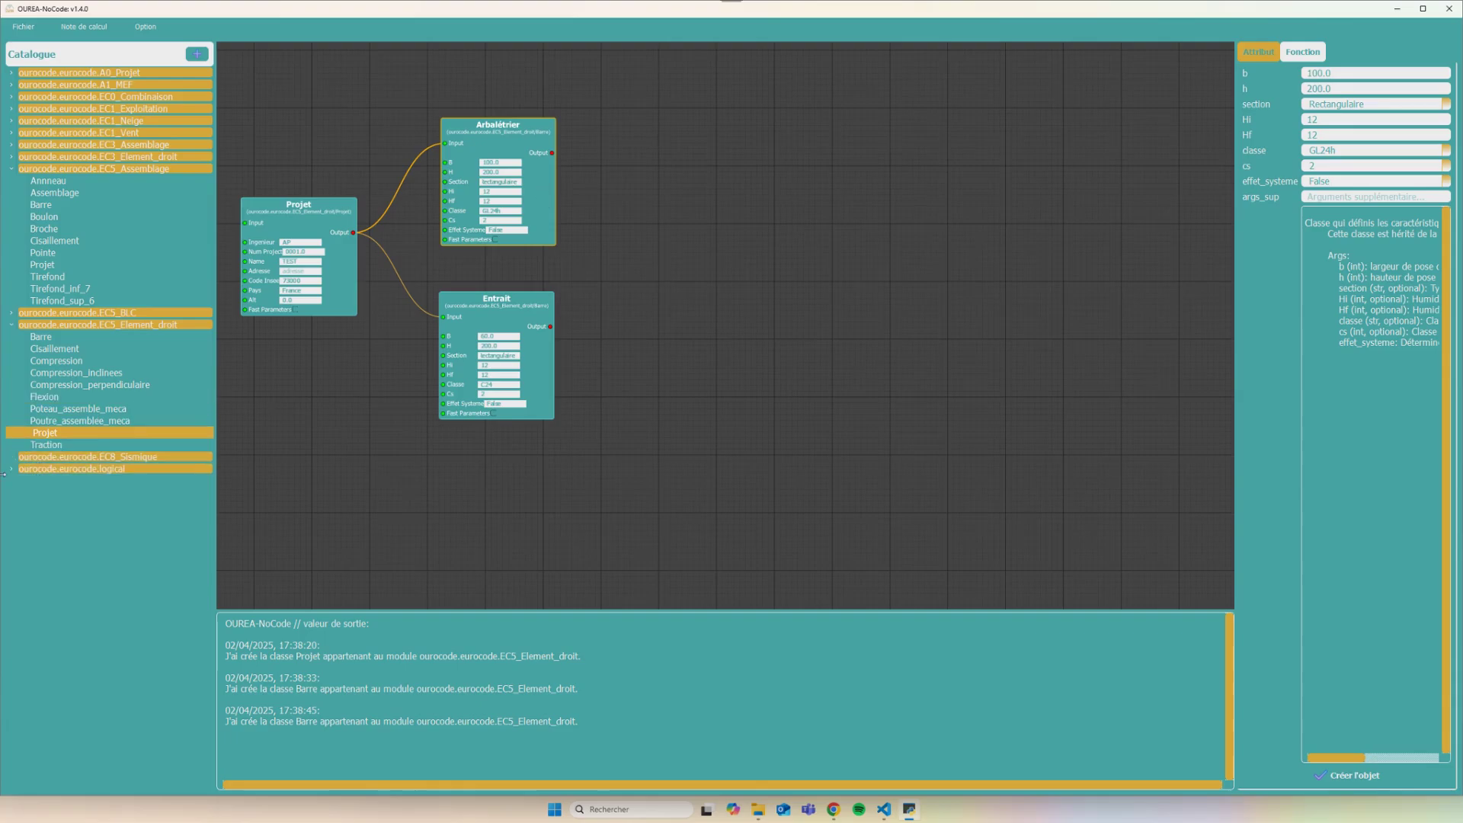
Add an And object from the logical catalogue beyond the two bars and rearrange the blocks around it
{"action": "double_click", "coordinate": [34, 469]}
{"action": "left_click_drag", "start_coordinate": [645, 263], "coordinate": [644, 267]}
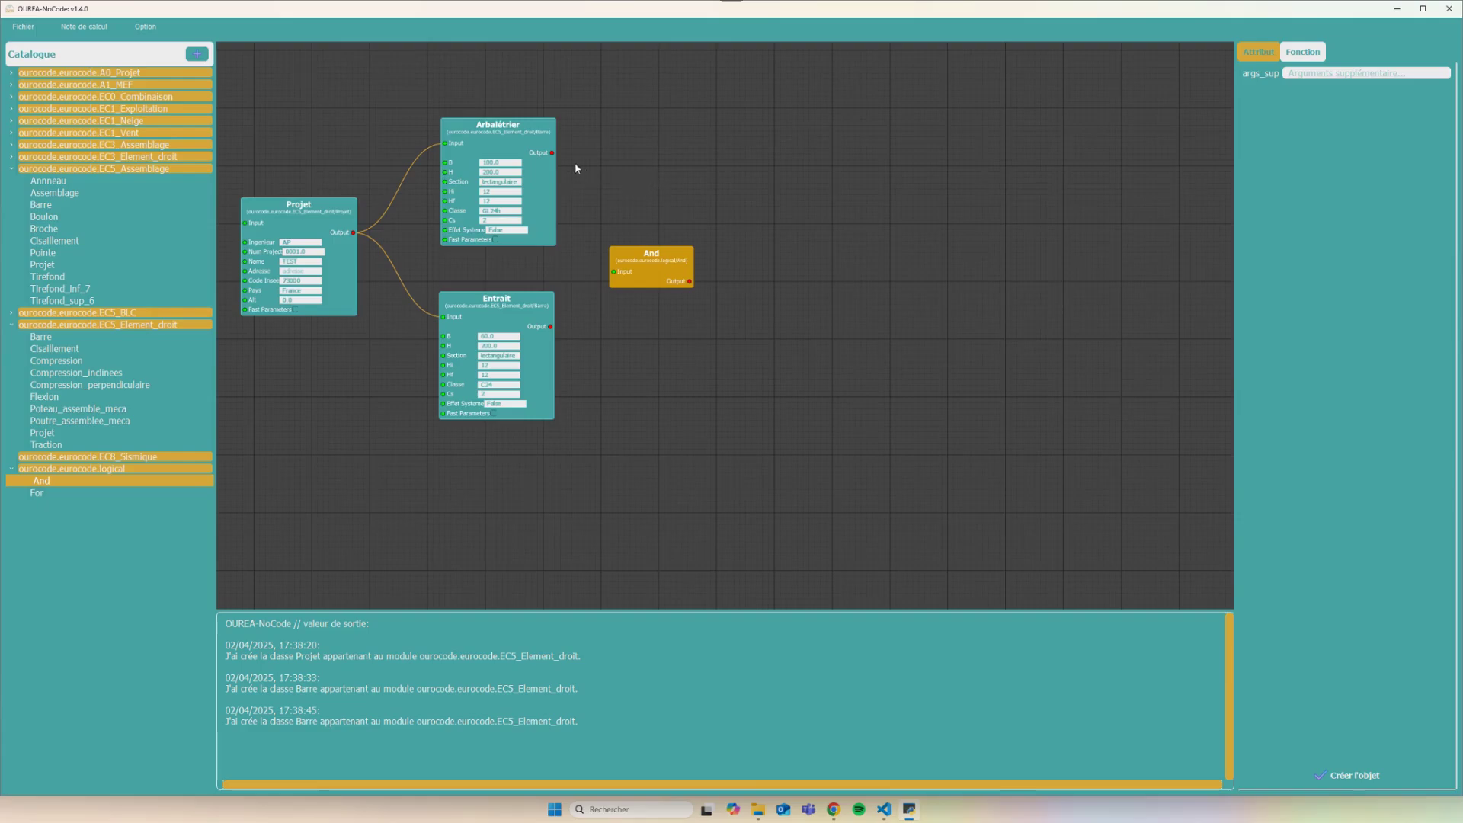
{"action": "left_click_drag", "start_coordinate": [553, 155], "coordinate": [608, 190]}
{"action": "left_click_drag", "start_coordinate": [512, 146], "coordinate": [531, 147]}
{"action": "mouse_move", "coordinate": [458, 302]}
{"action": "left_mouse_down"}
{"action": "mouse_move", "coordinate": [492, 304]}
{"action": "mouse_move", "coordinate": [467, 315]}
{"action": "left_mouse_up"}
{"action": "left_click_drag", "start_coordinate": [688, 269], "coordinate": [704, 266]}
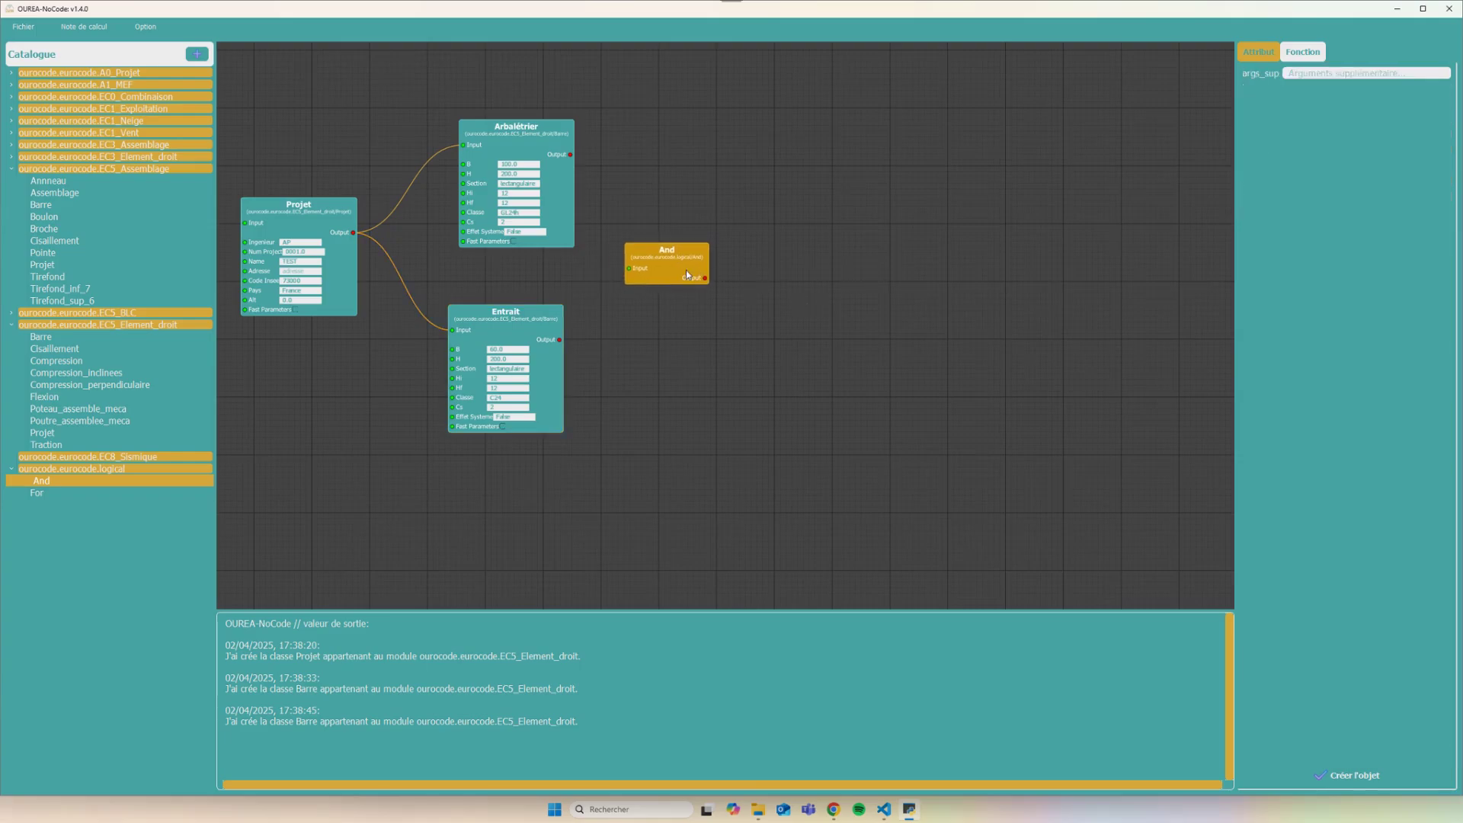
{"action": "left_click_drag", "start_coordinate": [686, 274], "coordinate": [680, 274]}
{"action": "mouse_move", "coordinate": [515, 144]}
{"action": "left_mouse_down"}
{"action": "mouse_move", "coordinate": [476, 140]}
{"action": "mouse_move", "coordinate": [493, 144]}
{"action": "left_mouse_up"}
{"action": "left_click_drag", "start_coordinate": [524, 324], "coordinate": [511, 316]}
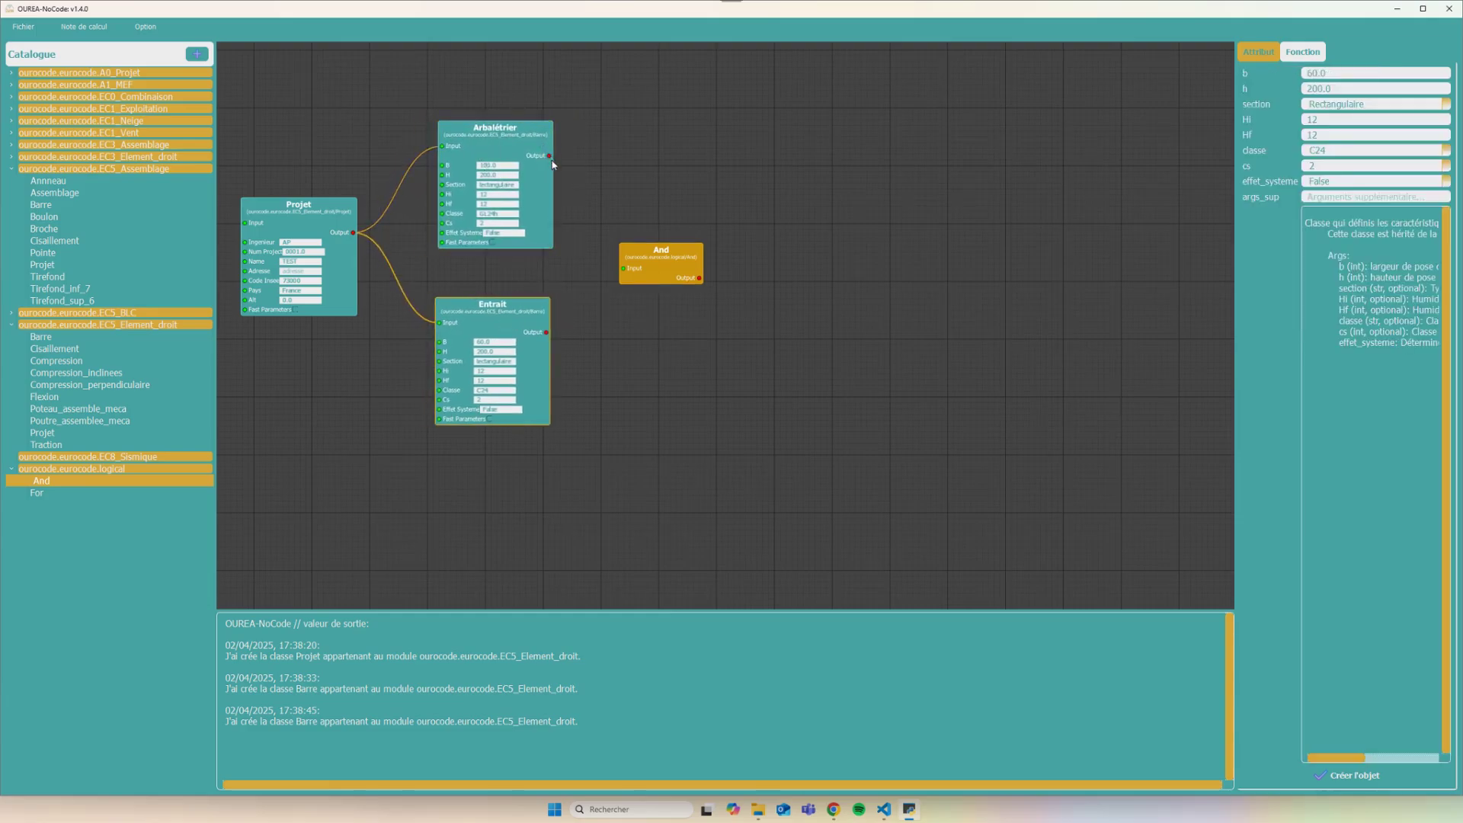
Connect the Arbalétrier and Entrait outputs to the And input, and create the And object
{"action": "left_click_drag", "start_coordinate": [549, 156], "coordinate": [621, 271]}
{"action": "left_click_drag", "start_coordinate": [547, 332], "coordinate": [675, 250]}
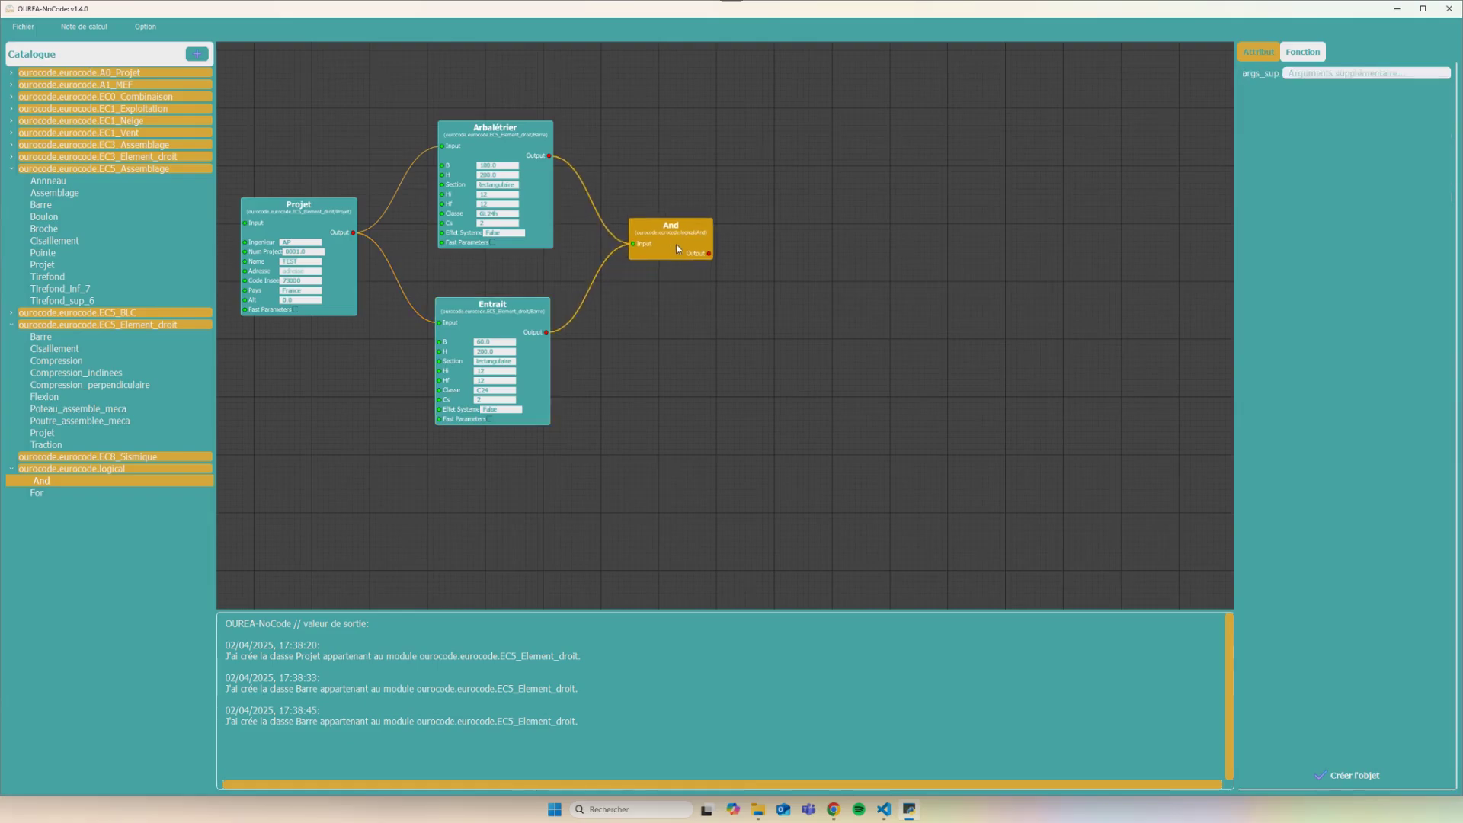
{"action": "left_click", "coordinate": [1337, 771]}
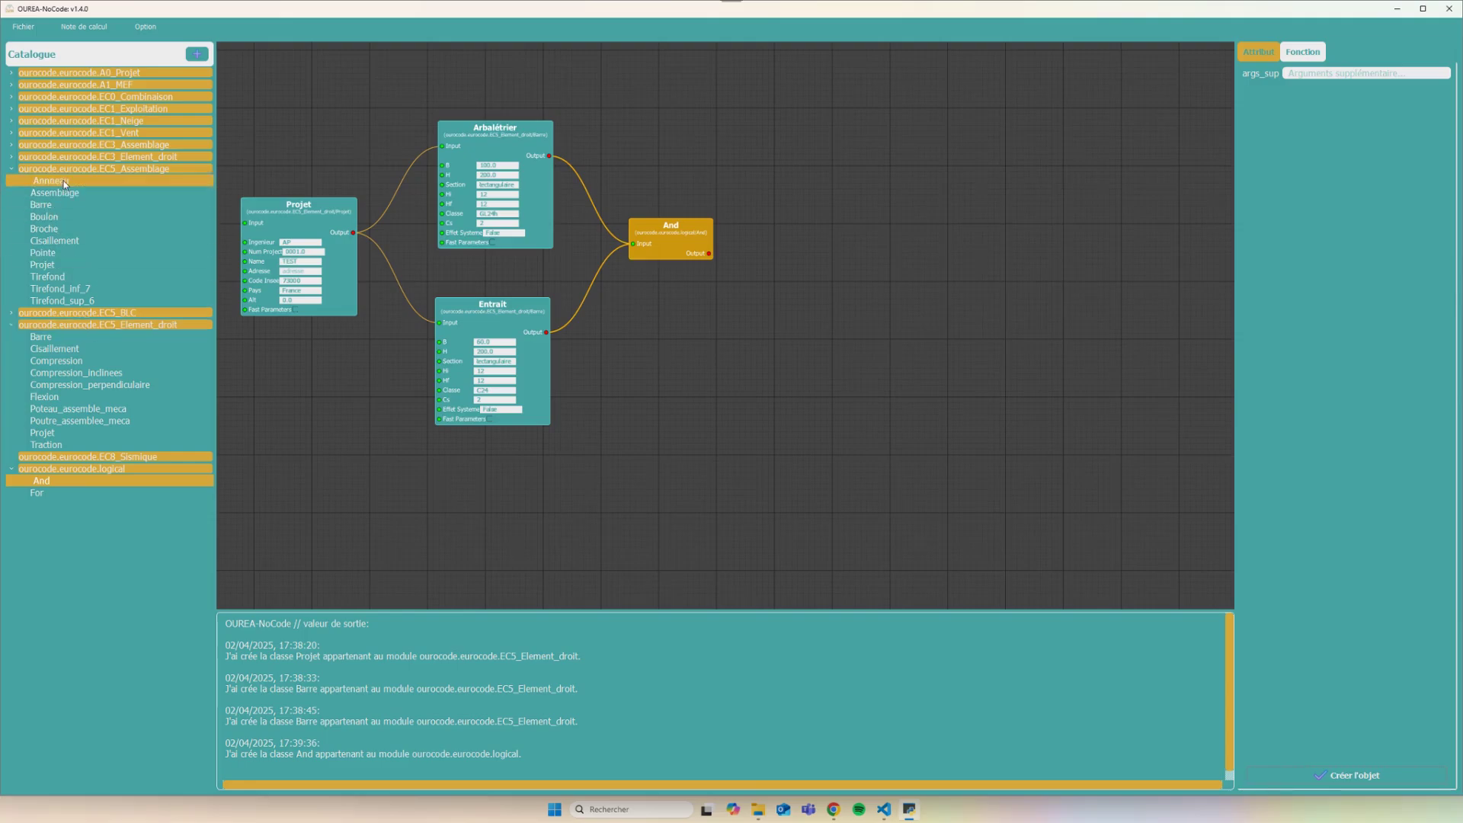
Add an Assemblage object from EC5_Assemblage after And and connect the And output to its input
{"action": "left_click_drag", "start_coordinate": [61, 193], "coordinate": [818, 244]}
{"action": "left_click_drag", "start_coordinate": [708, 253], "coordinate": [758, 243]}
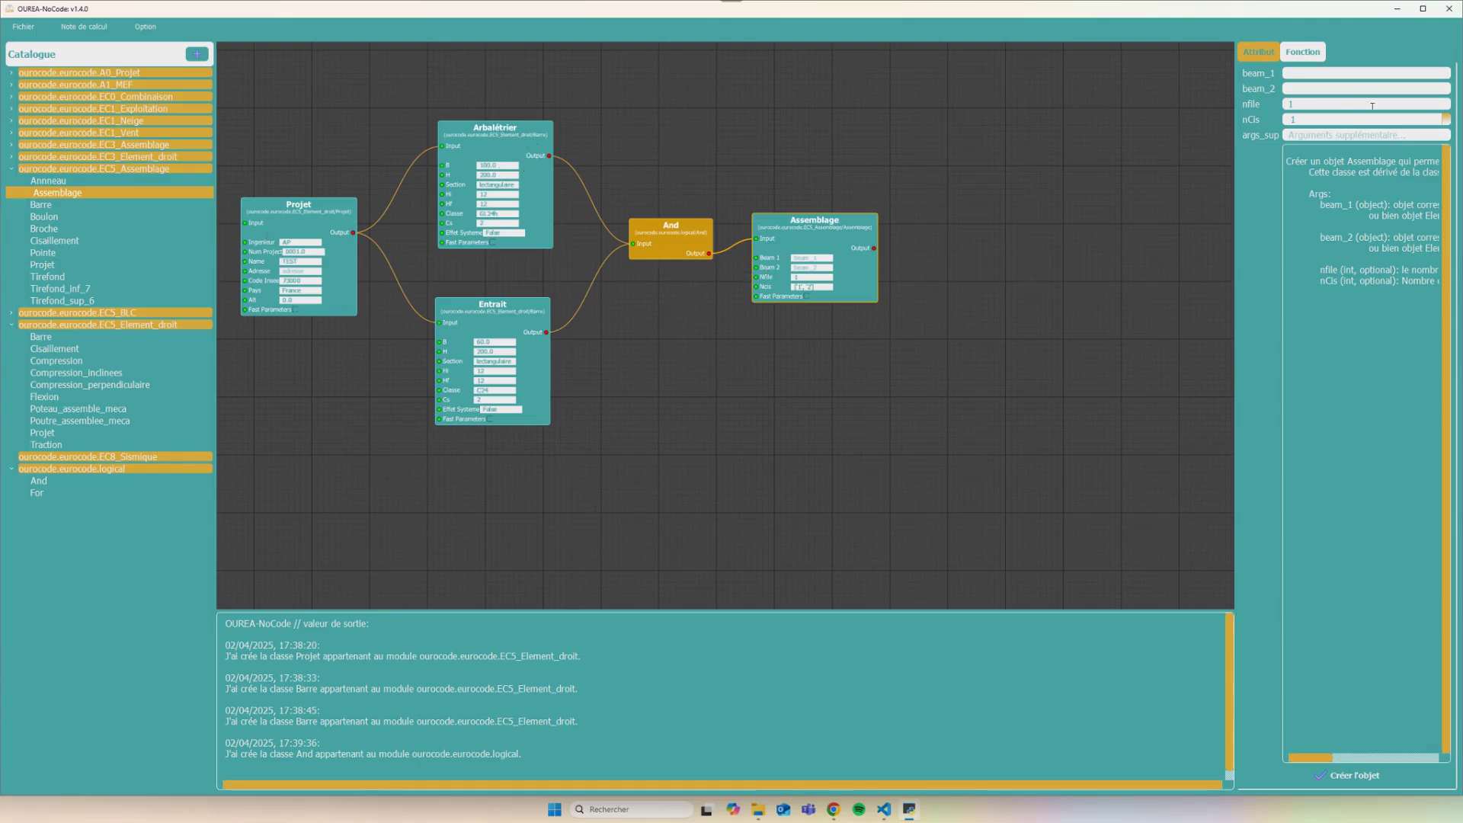
Widen the attribute area to read the descriptions of the Assemblage arguments
{"action": "left_click_drag", "start_coordinate": [1235, 136], "coordinate": [1124, 142]}
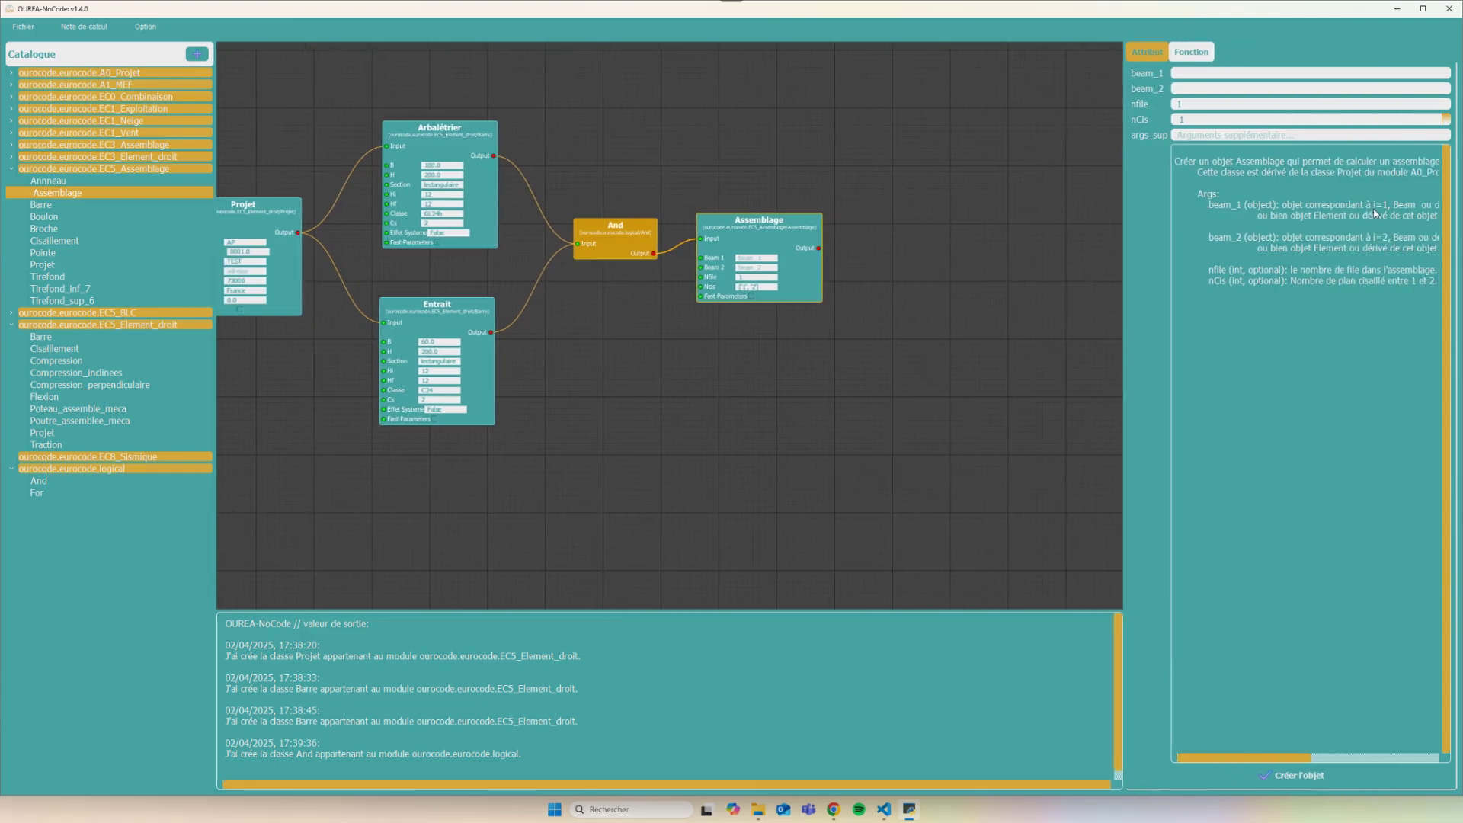
{"action": "left_click_drag", "start_coordinate": [1126, 204], "coordinate": [1101, 203]}
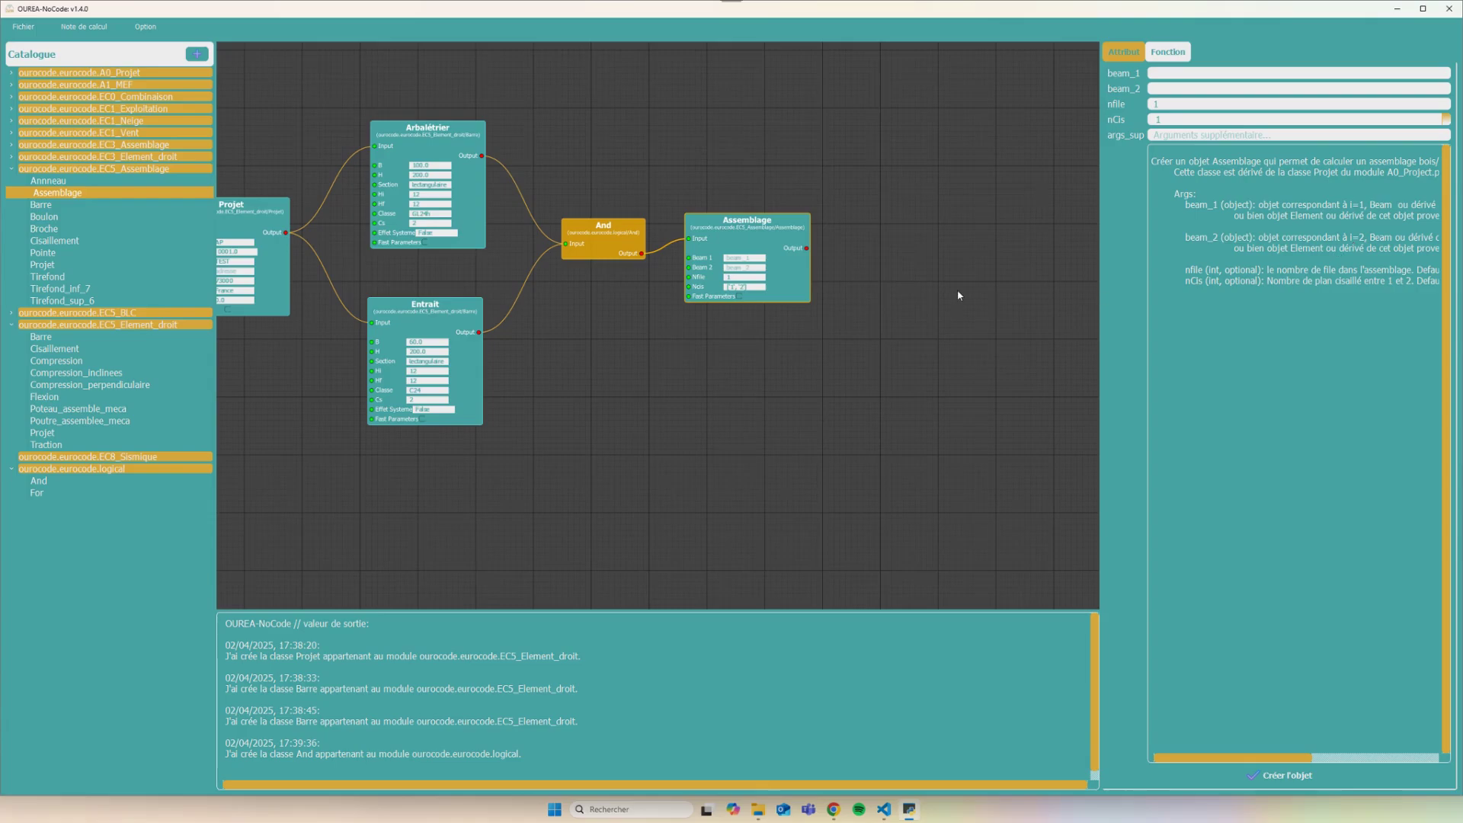
Move the Assemblage block farther from And, and display the attributes of Entrait
{"action": "scroll", "coordinate": [729, 373], "scroll_direction": "down", "scroll_amount": 3}
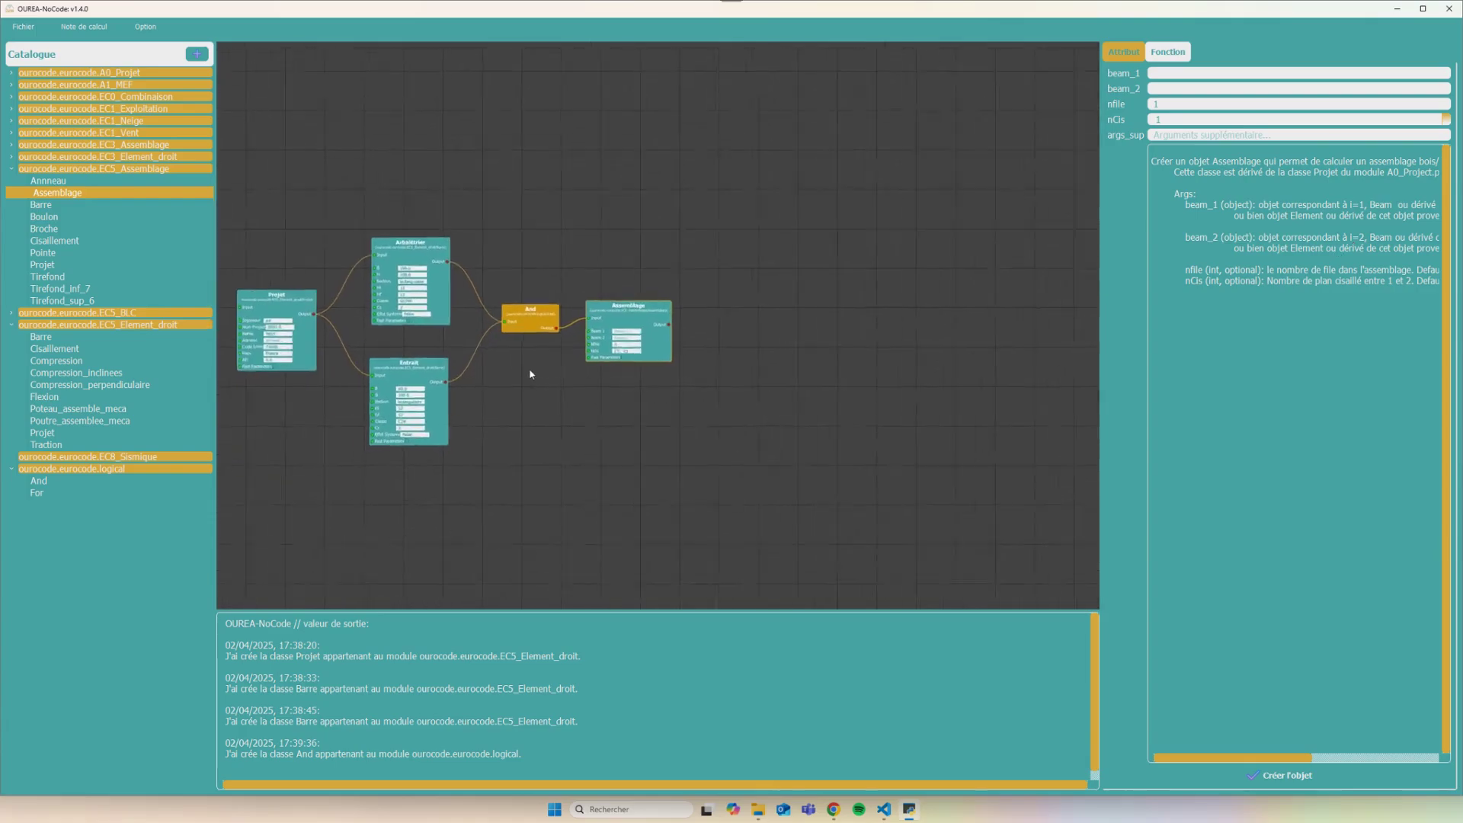
{"action": "scroll", "coordinate": [610, 358], "scroll_direction": "up", "scroll_amount": 3}
{"action": "left_click", "coordinate": [627, 356]}
{"action": "left_click_drag", "start_coordinate": [627, 359], "coordinate": [692, 348]}
{"action": "left_click", "coordinate": [817, 270]}
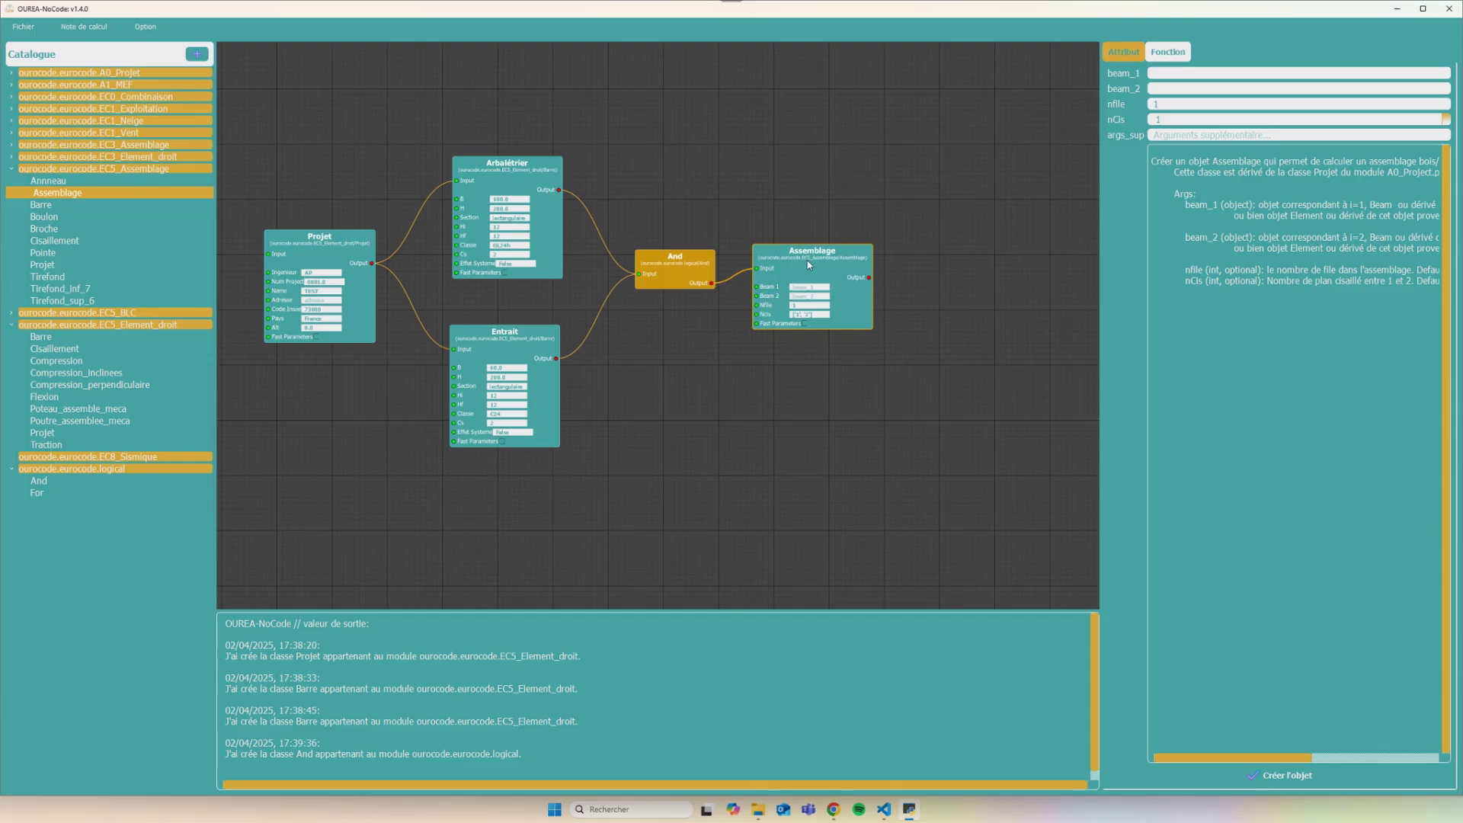
{"action": "left_click_drag", "start_coordinate": [809, 265], "coordinate": [826, 265]}
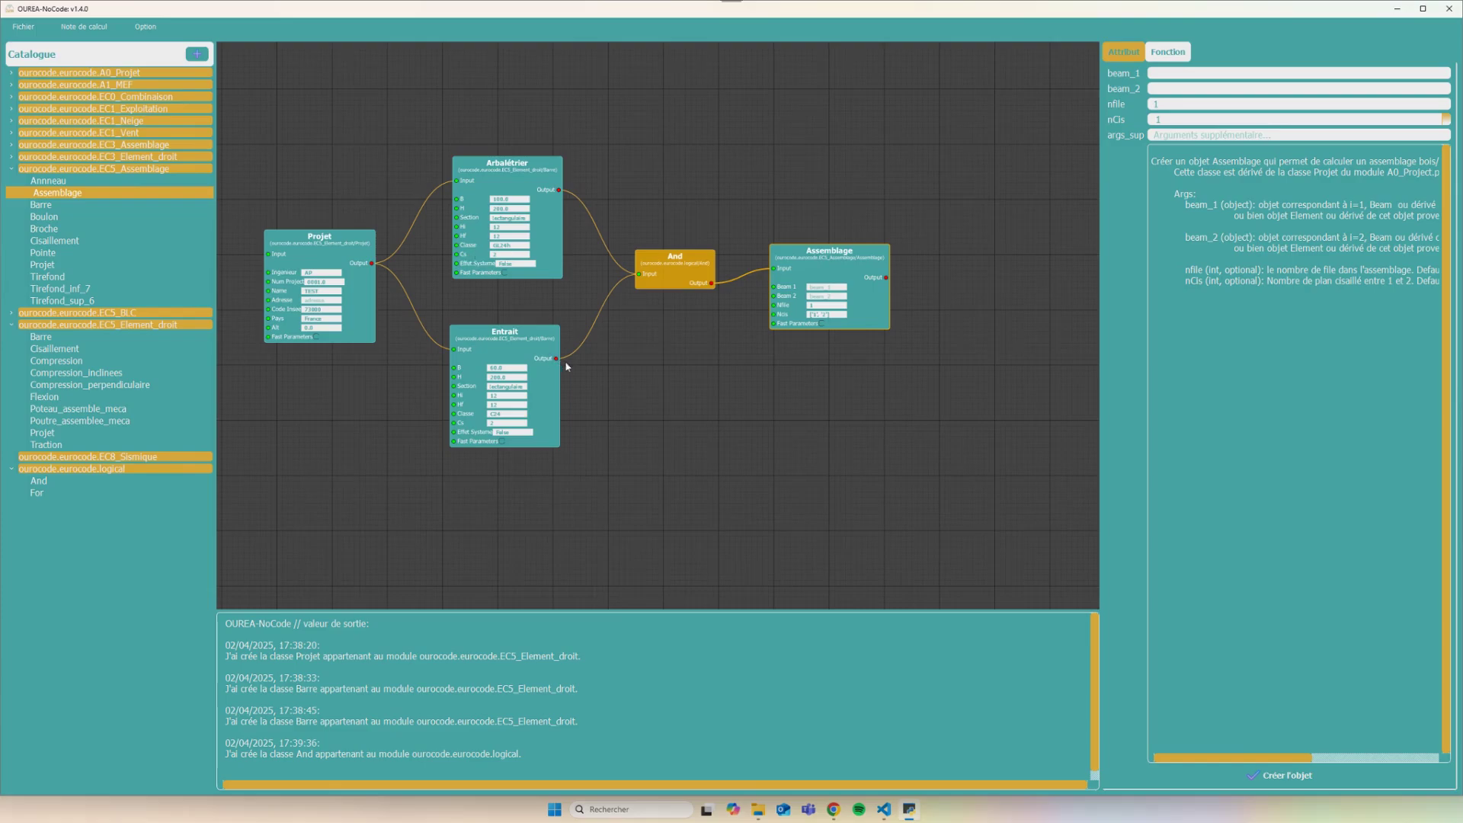
{"action": "left_click", "coordinate": [550, 419]}
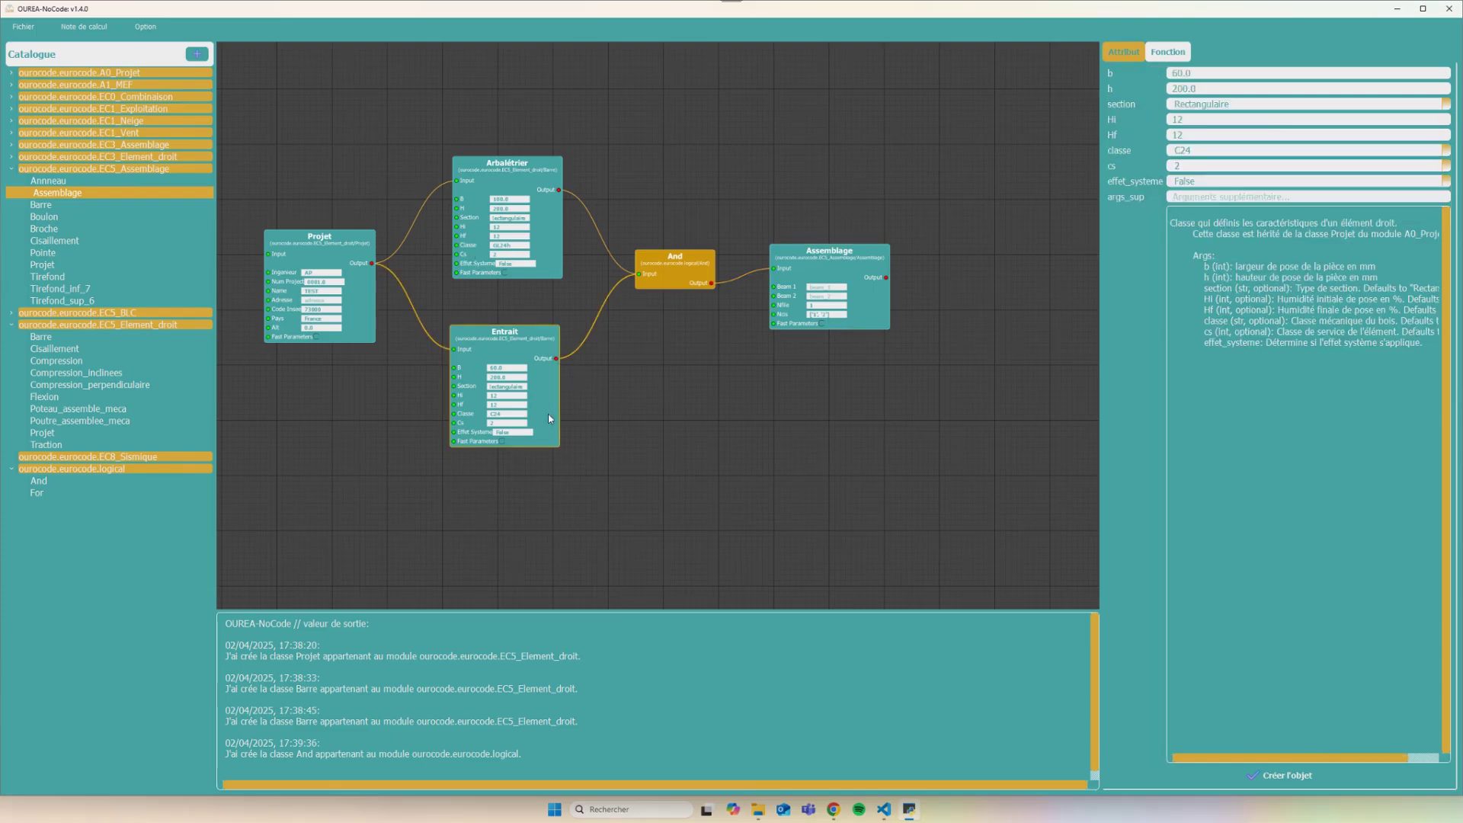
Add an output for the objet attribute to Entrait and connect it to the Beam 1 input of Assemblage
{"action": "double_click", "coordinate": [550, 419]}
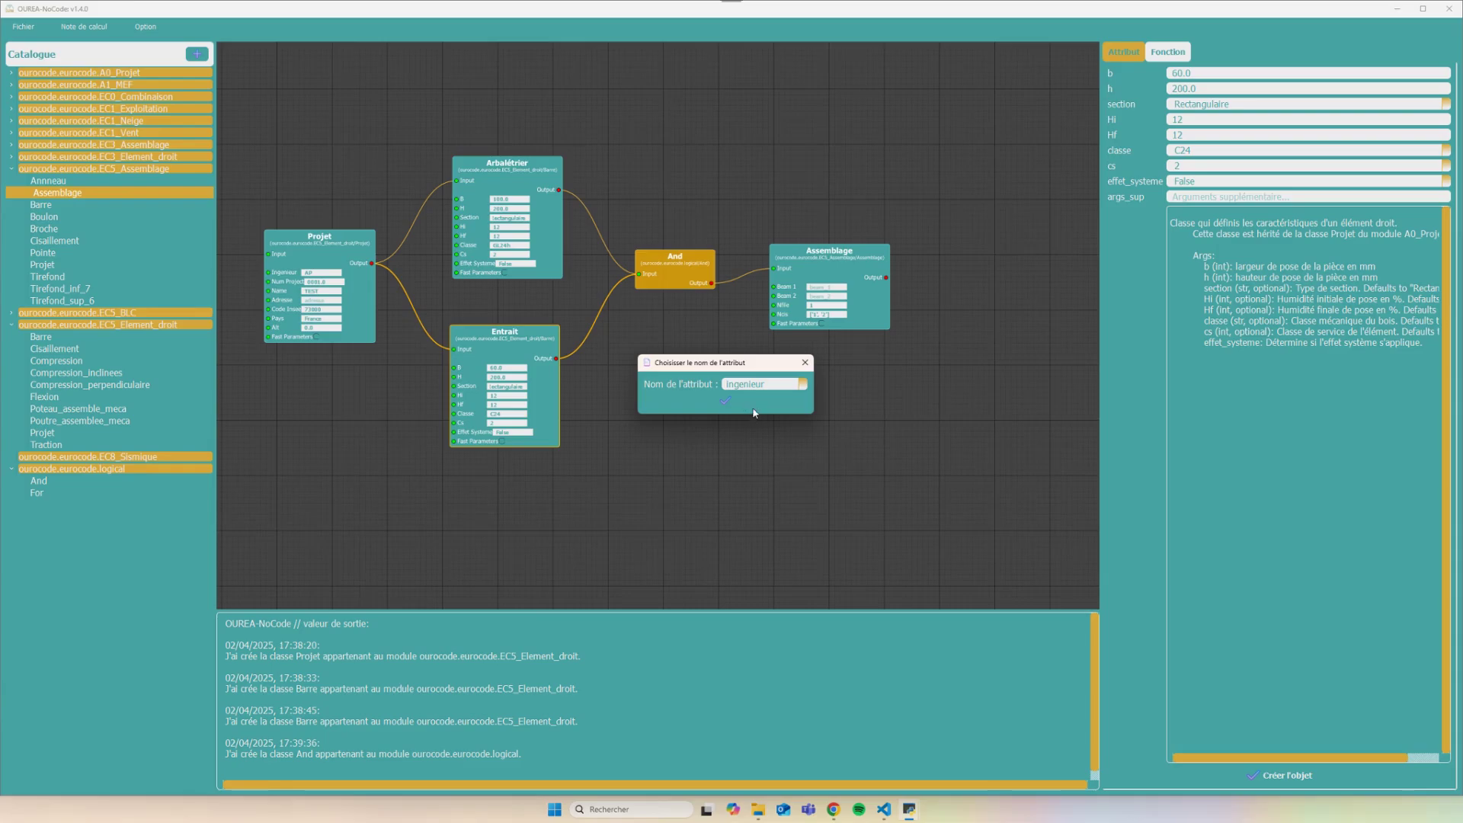
{"action": "key", "text": "Down"}
{"action": "left_click", "coordinate": [802, 386]}
{"action": "left_click", "coordinate": [802, 387]}
{"action": "left_click", "coordinate": [674, 400]}
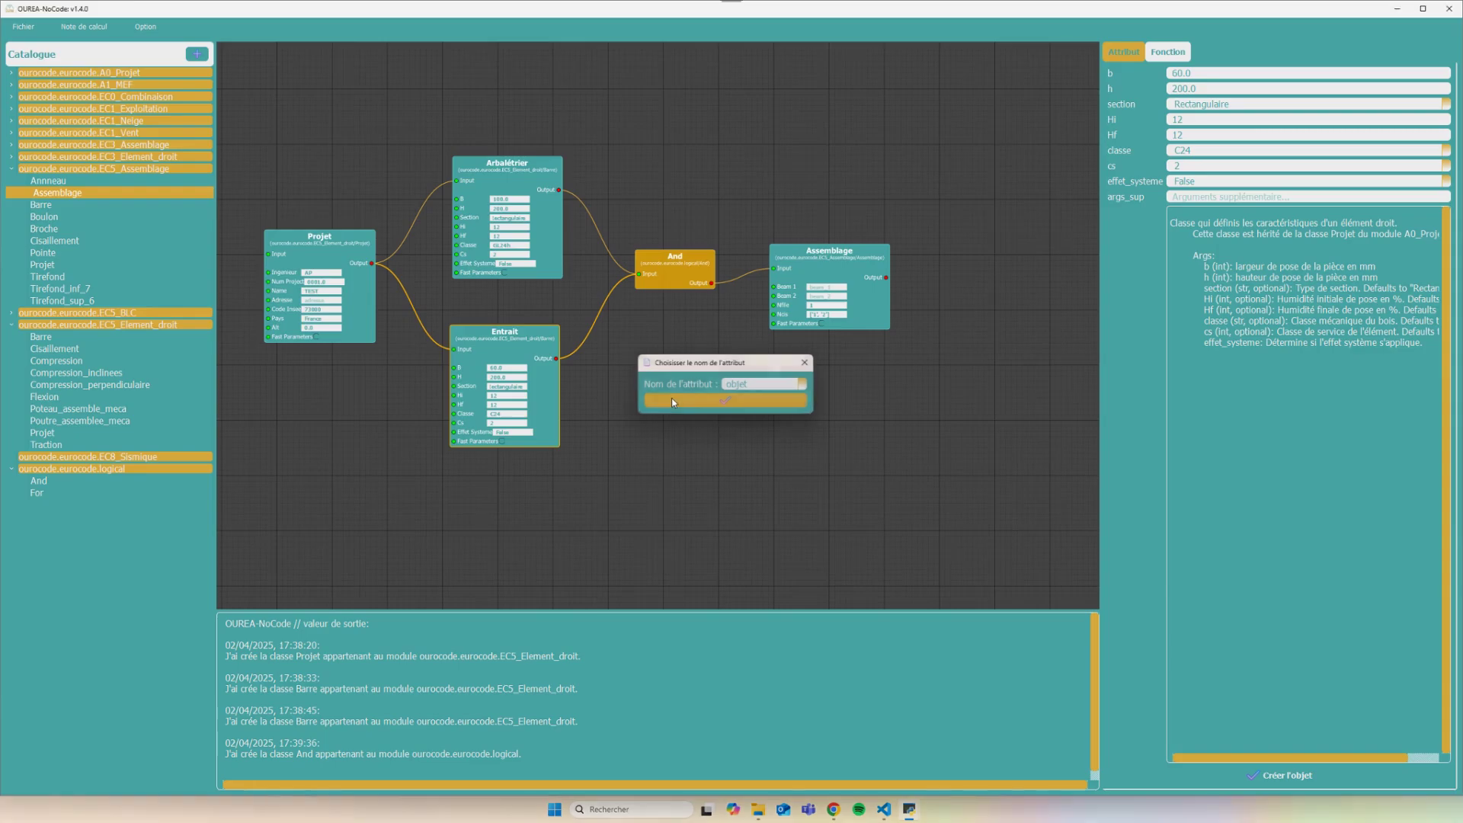
{"action": "left_click_drag", "start_coordinate": [557, 446], "coordinate": [773, 287]}
Add an objet attribute output to Arbalétrier and connect it to the Beam 2 input of Assemblage
{"action": "left_click", "coordinate": [561, 271]}
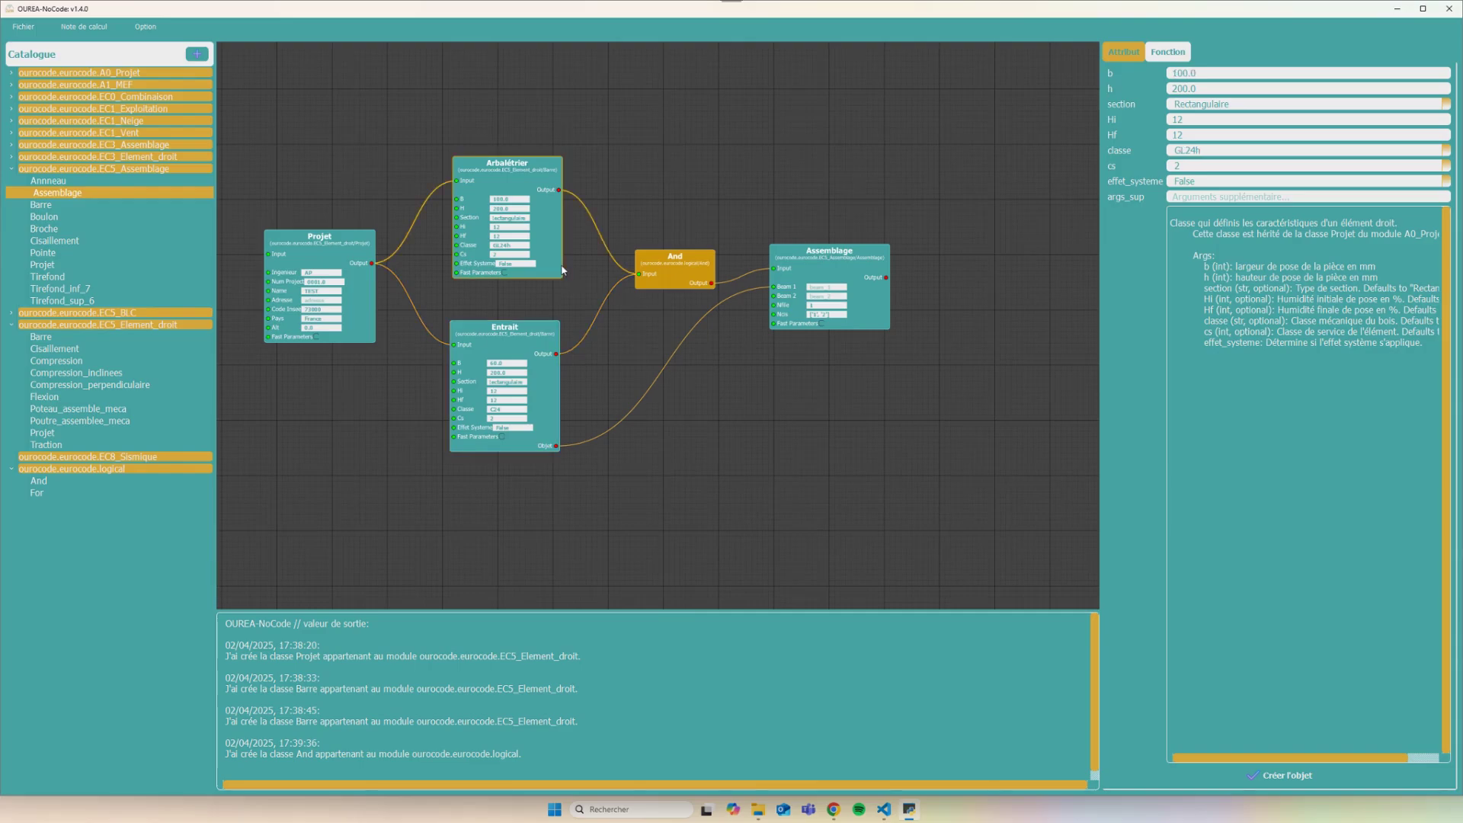
{"action": "right_click", "coordinate": [562, 271]}
{"action": "left_click", "coordinate": [673, 400]}
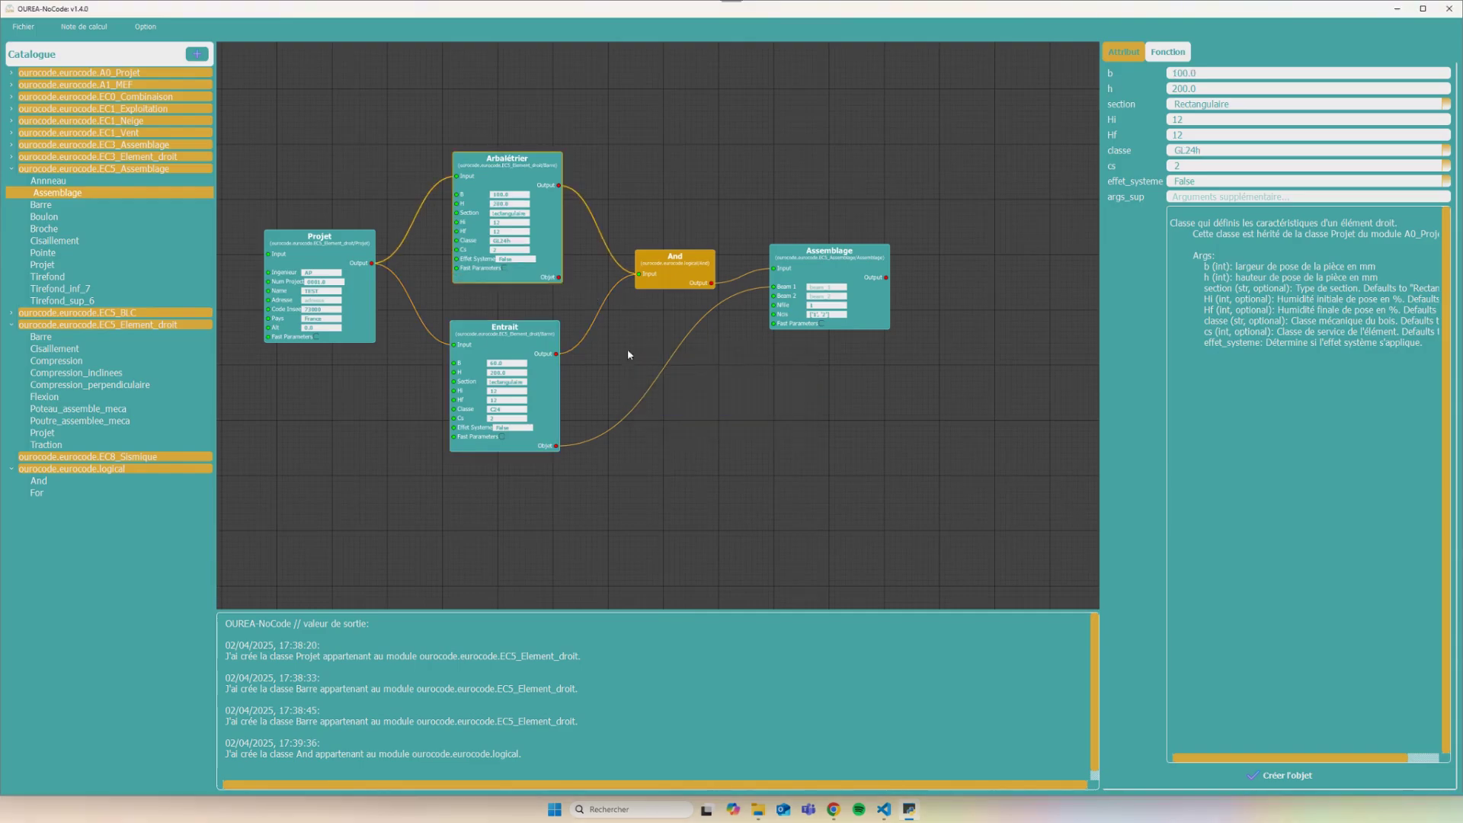
{"action": "left_click_drag", "start_coordinate": [559, 281], "coordinate": [774, 296]}
Set nfile to 2 and nCis to 2 for Assemblage, create its object, and enlarge the output log area
{"action": "left_click", "coordinate": [800, 302]}
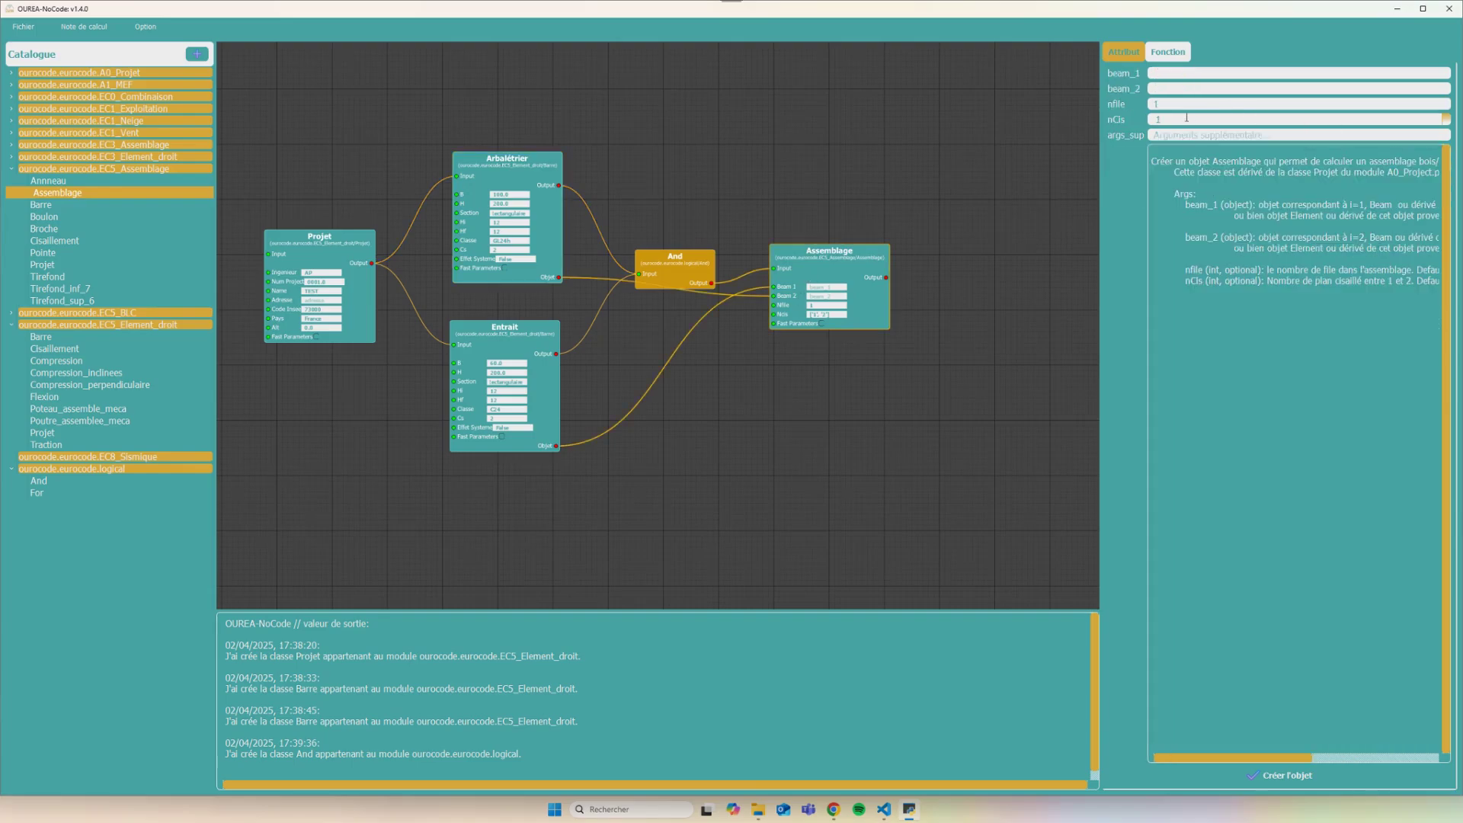
{"action": "type", "text": "2"}
{"action": "left_click", "coordinate": [1448, 120]}
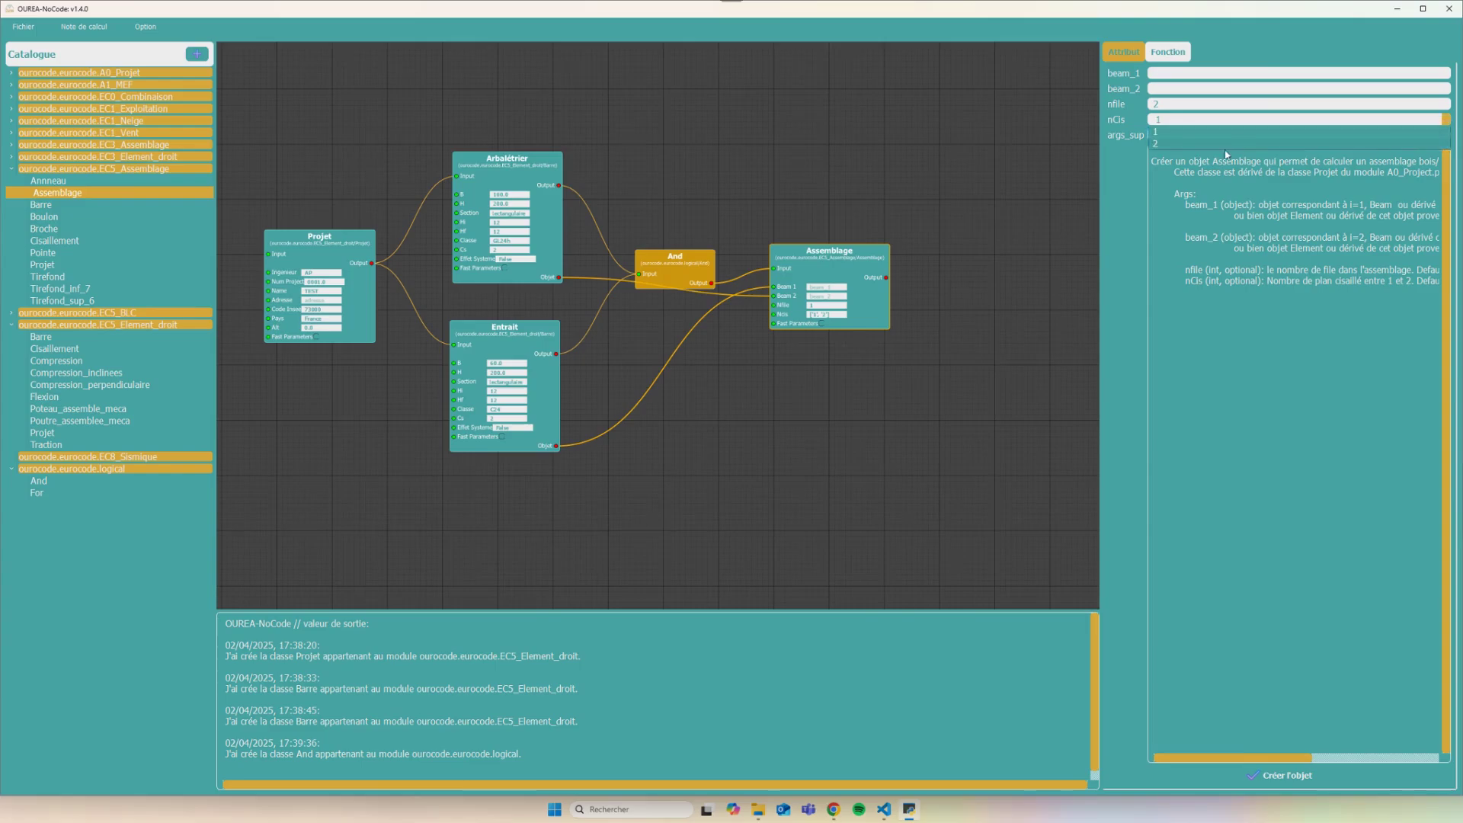
{"action": "left_click", "coordinate": [1177, 143]}
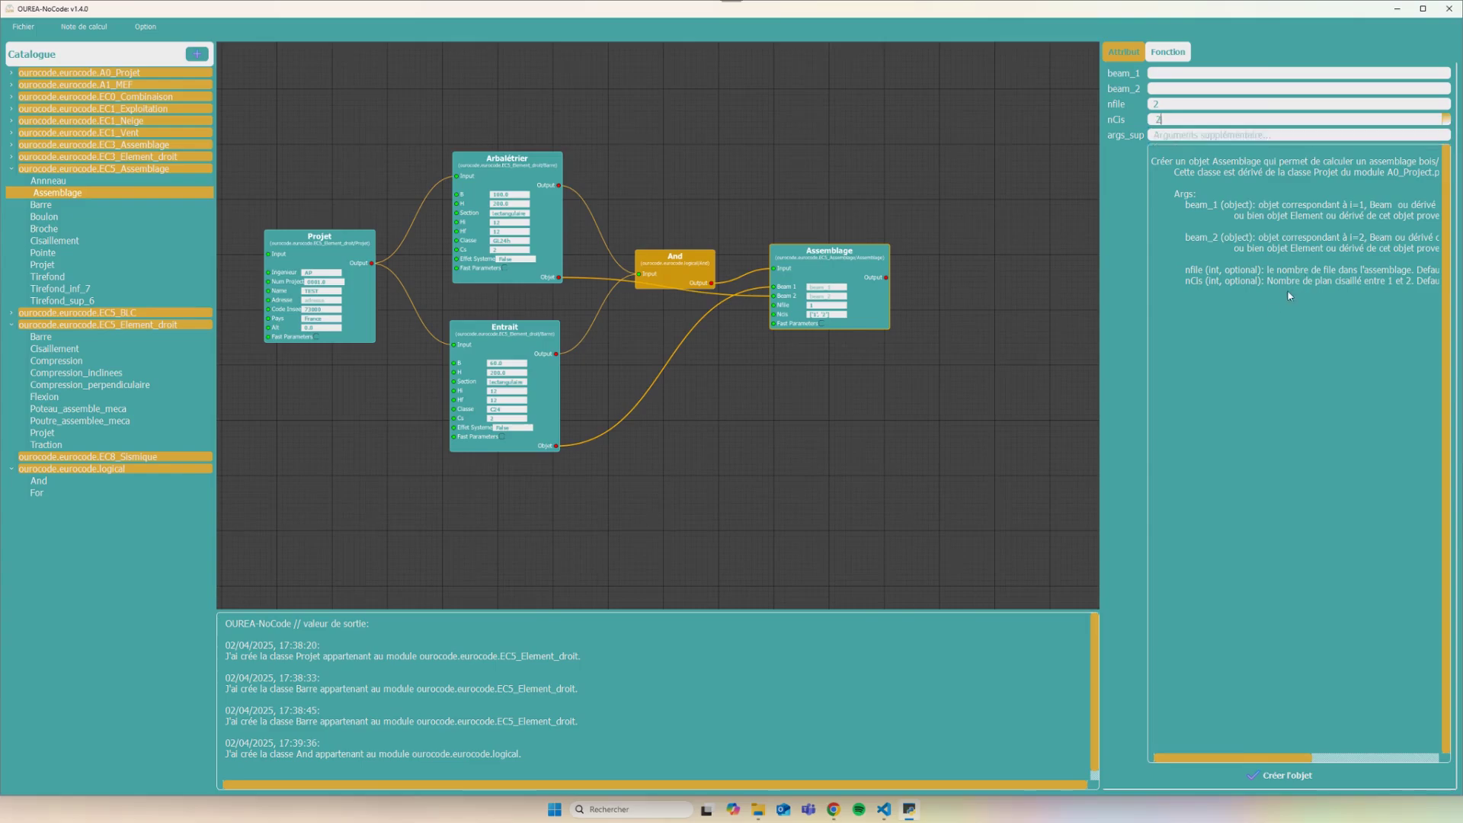
{"action": "left_click", "coordinate": [1446, 119]}
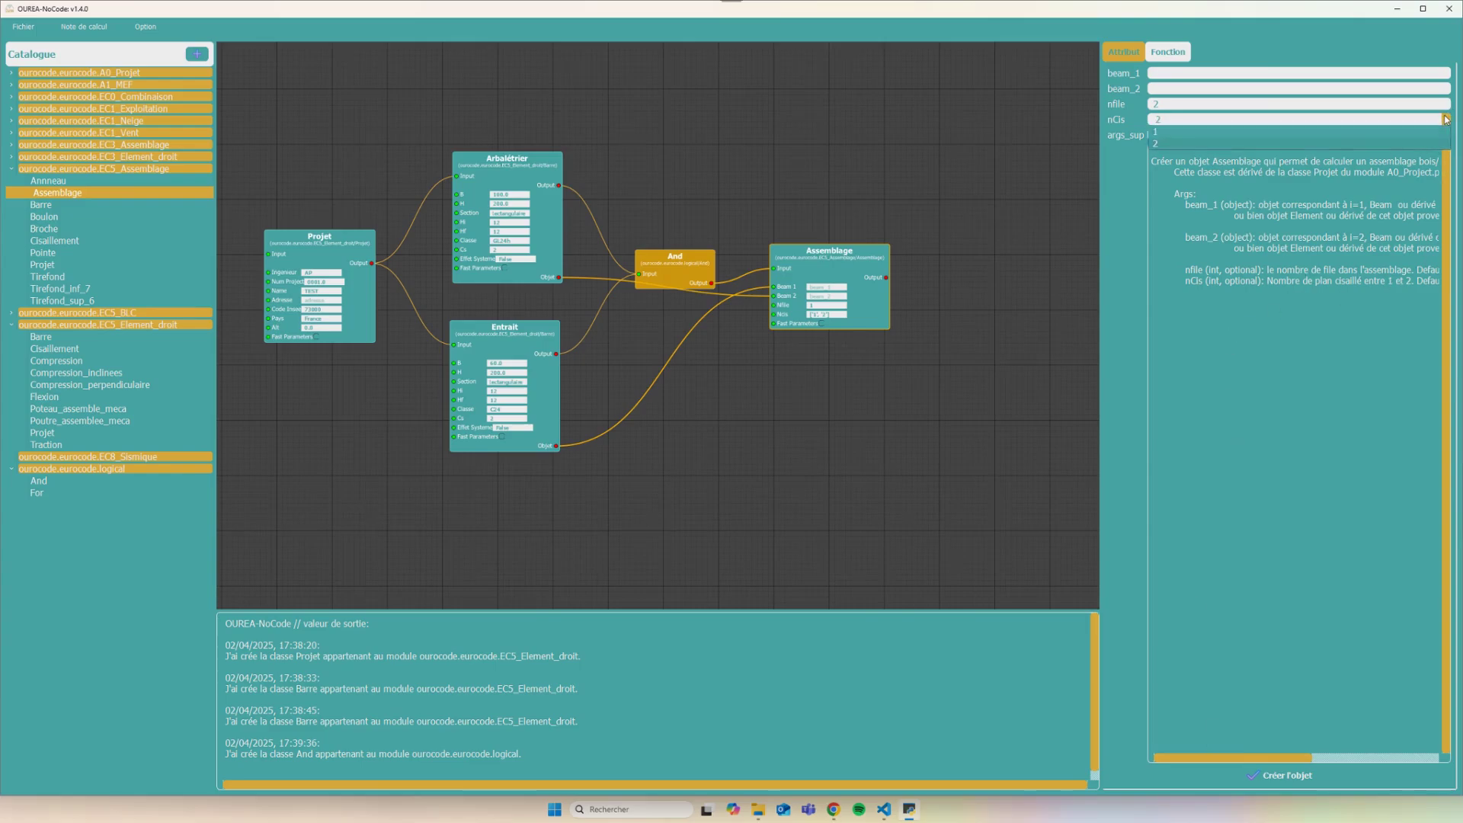
{"action": "left_click", "coordinate": [1446, 120]}
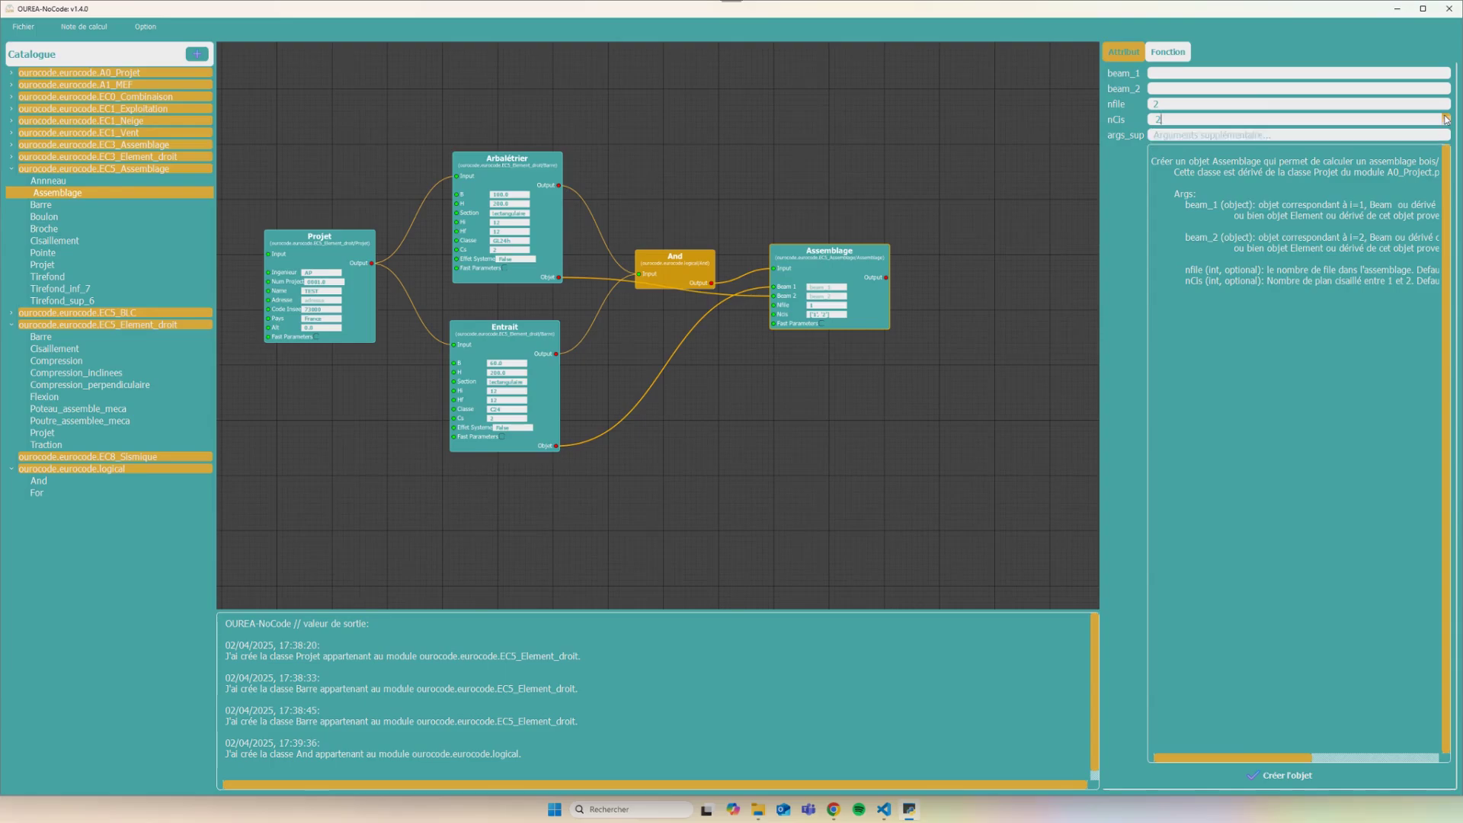
{"action": "left_click", "coordinate": [1279, 777]}
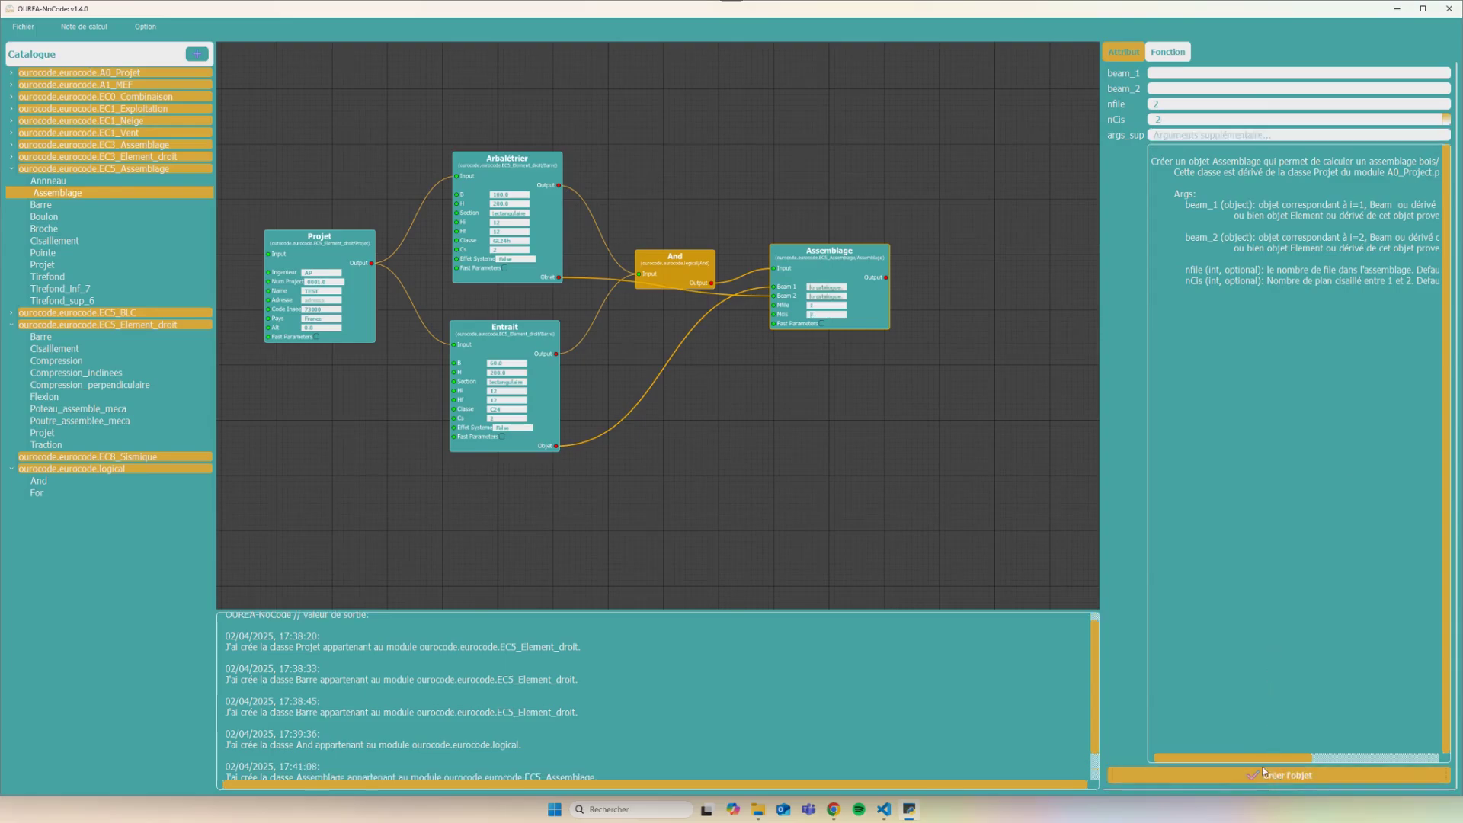
{"action": "left_click_drag", "start_coordinate": [722, 613], "coordinate": [722, 551]}
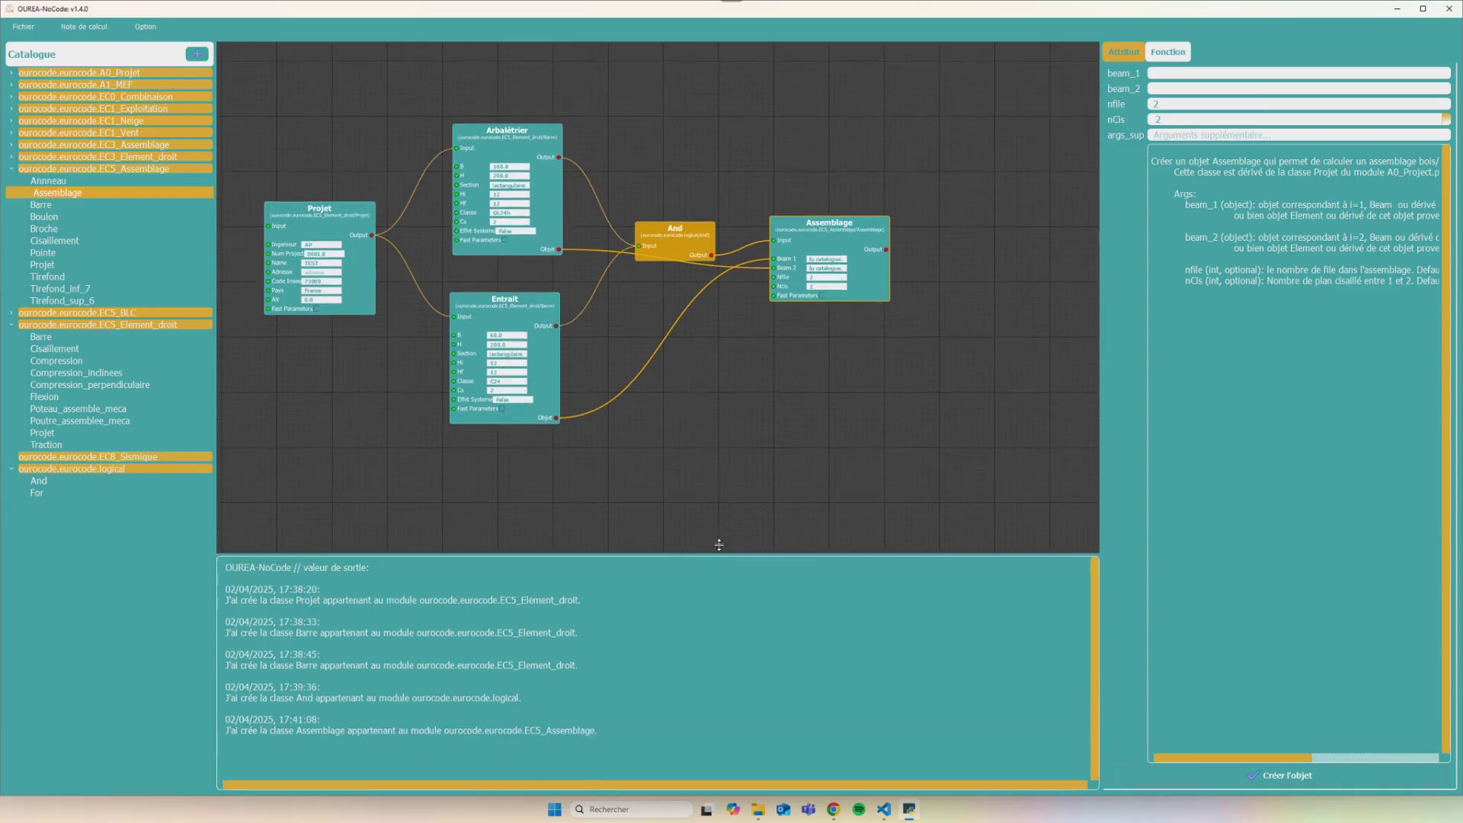
{"action": "left_click_drag", "start_coordinate": [857, 270], "coordinate": [856, 271]}
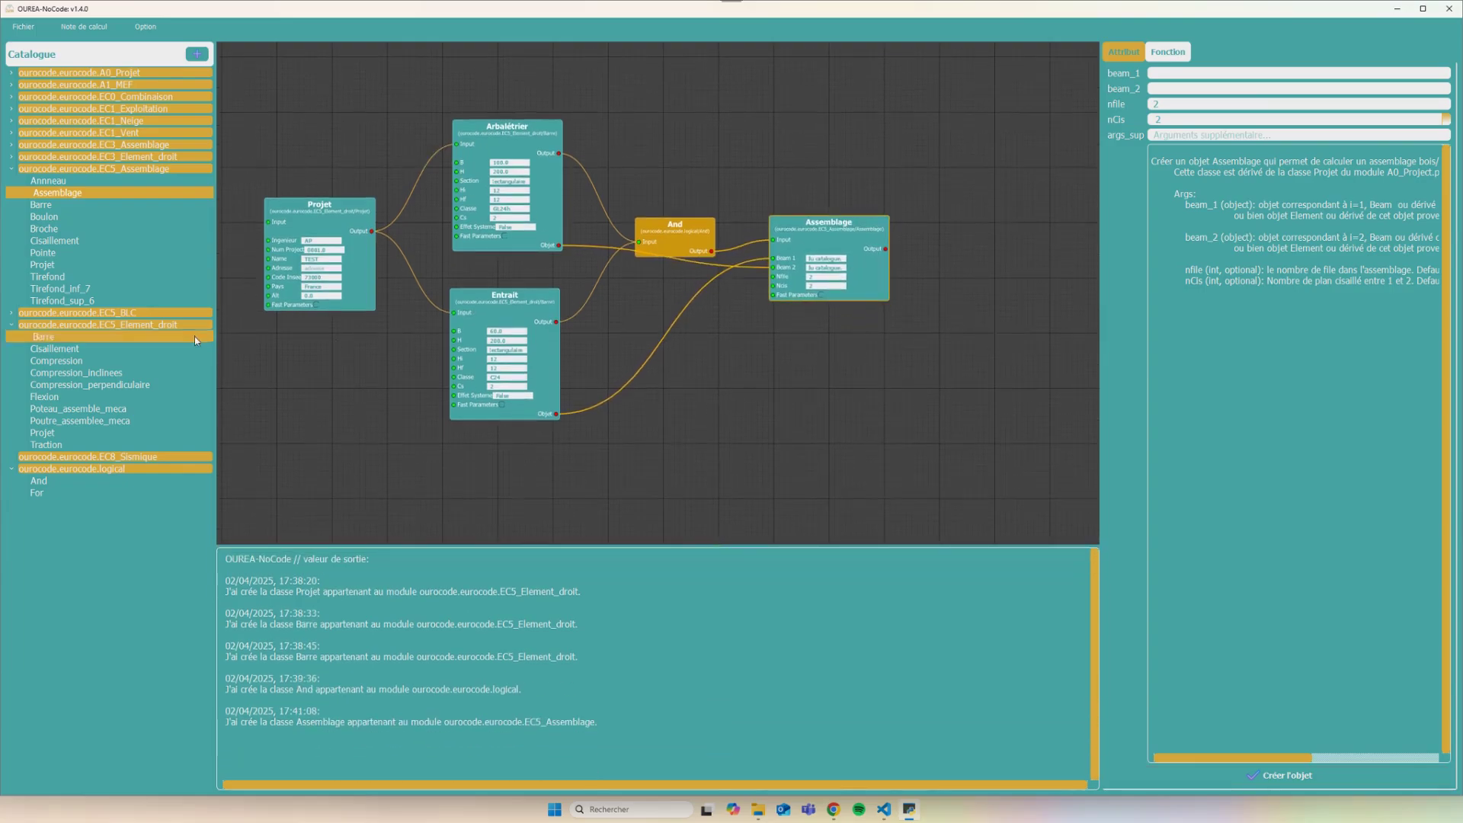
Add a Boulon object from EC5_Assemblage after Assemblage and connect the Assemblage output to its input
{"action": "left_click", "coordinate": [58, 217]}
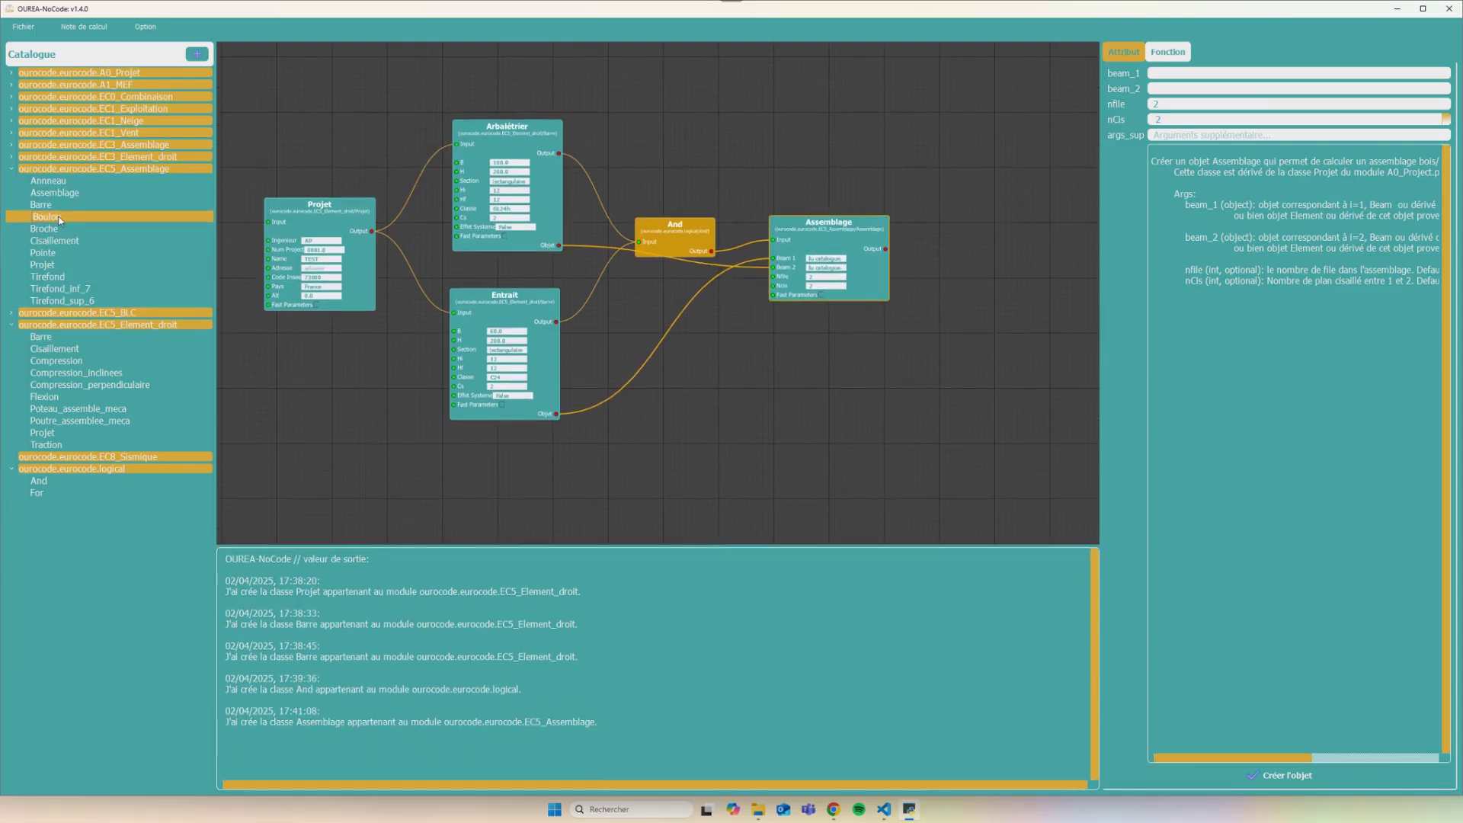
{"action": "left_click", "coordinate": [58, 228]}
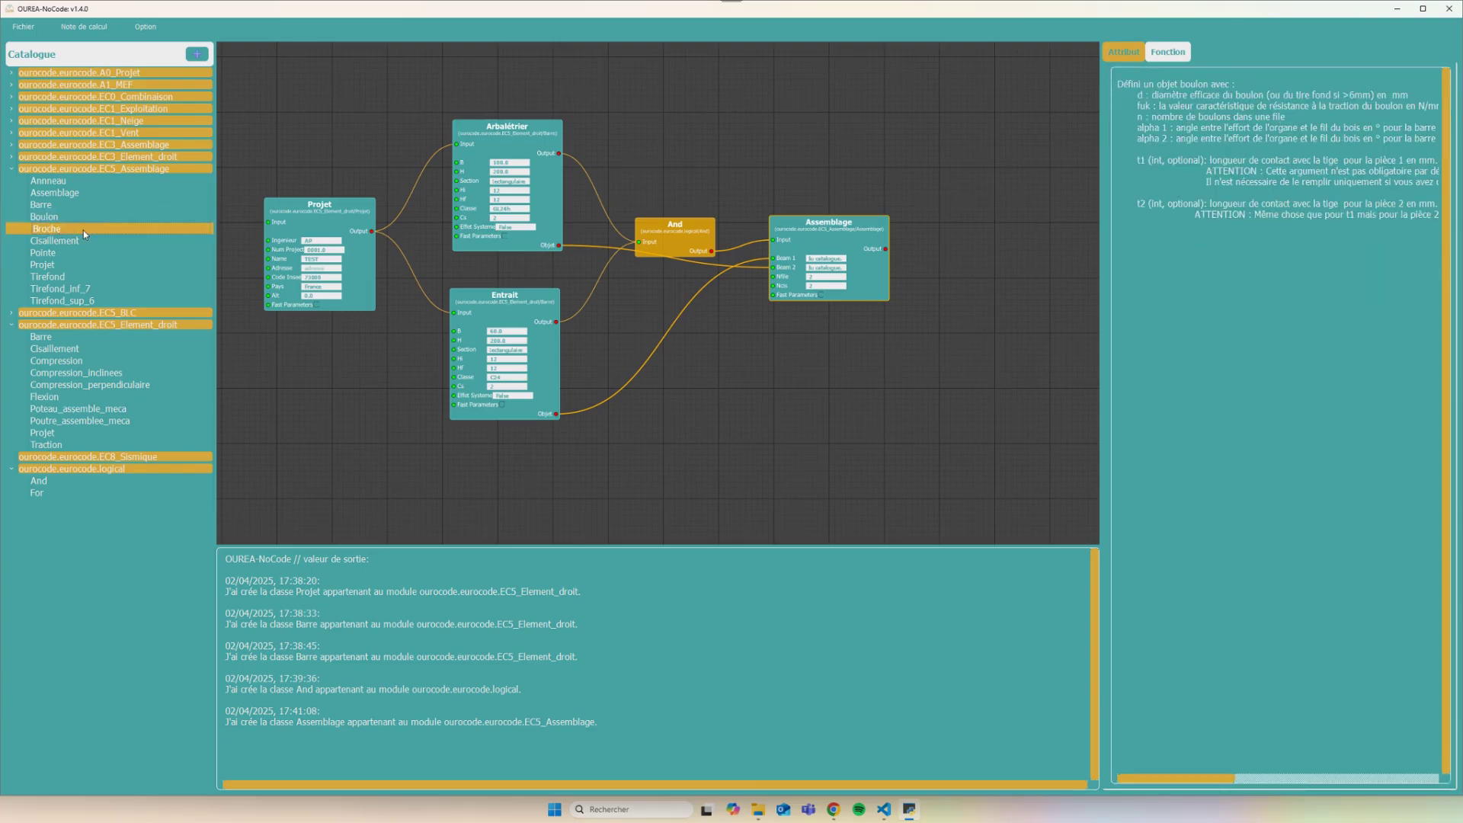
{"action": "left_click_drag", "start_coordinate": [71, 218], "coordinate": [956, 233]}
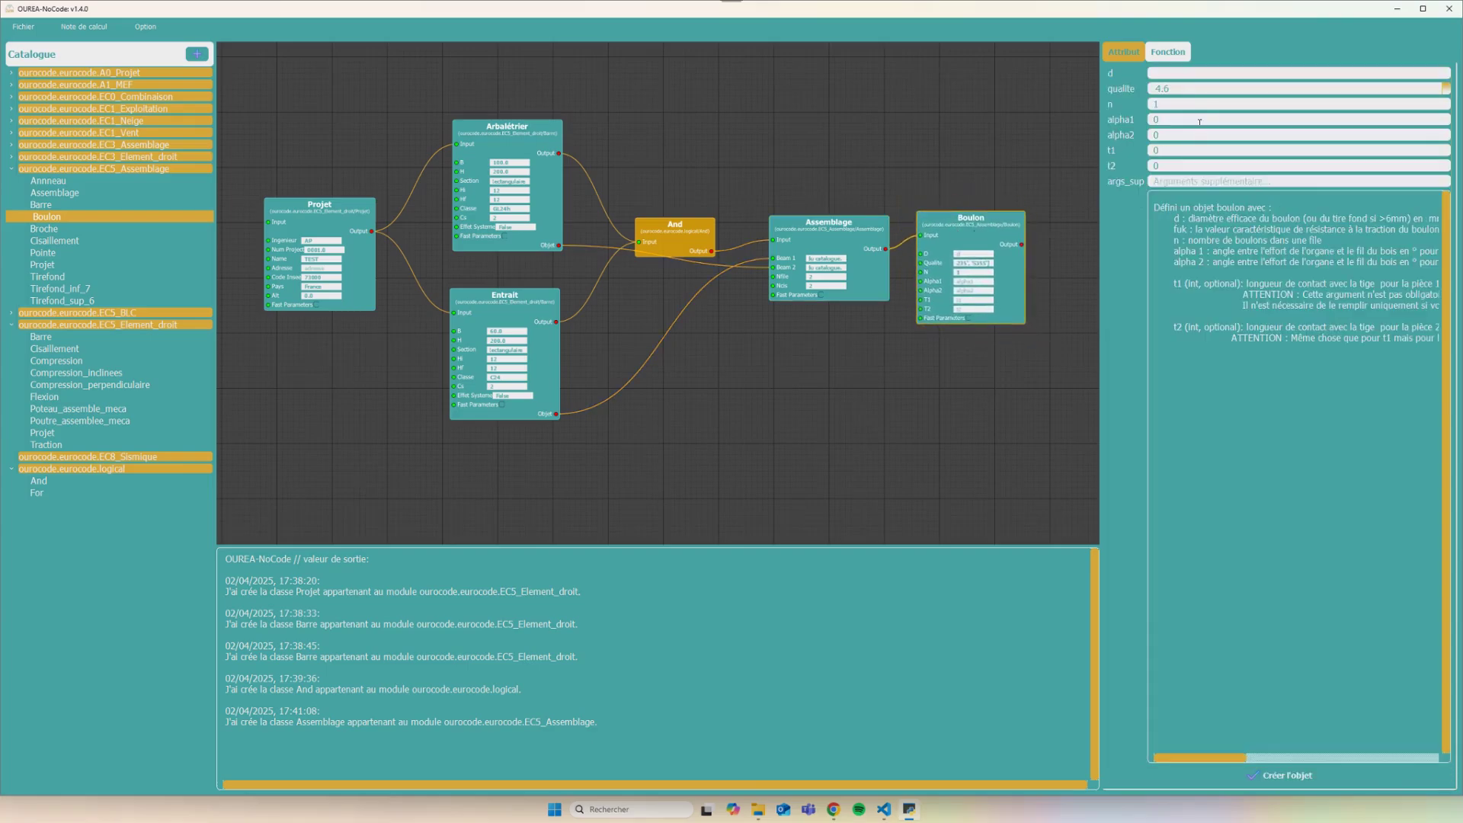
Enter d 12, qualite 8.8 and n 2 for the Boulon, and widen the attribute area to read the argument descriptions
{"action": "left_click", "coordinate": [1172, 71]}
{"action": "type", "text": "12"}
{"action": "key", "text": "BackSpace"}
{"action": "key", "text": "BackSpace"}
{"action": "key", "text": "BackSpace"}
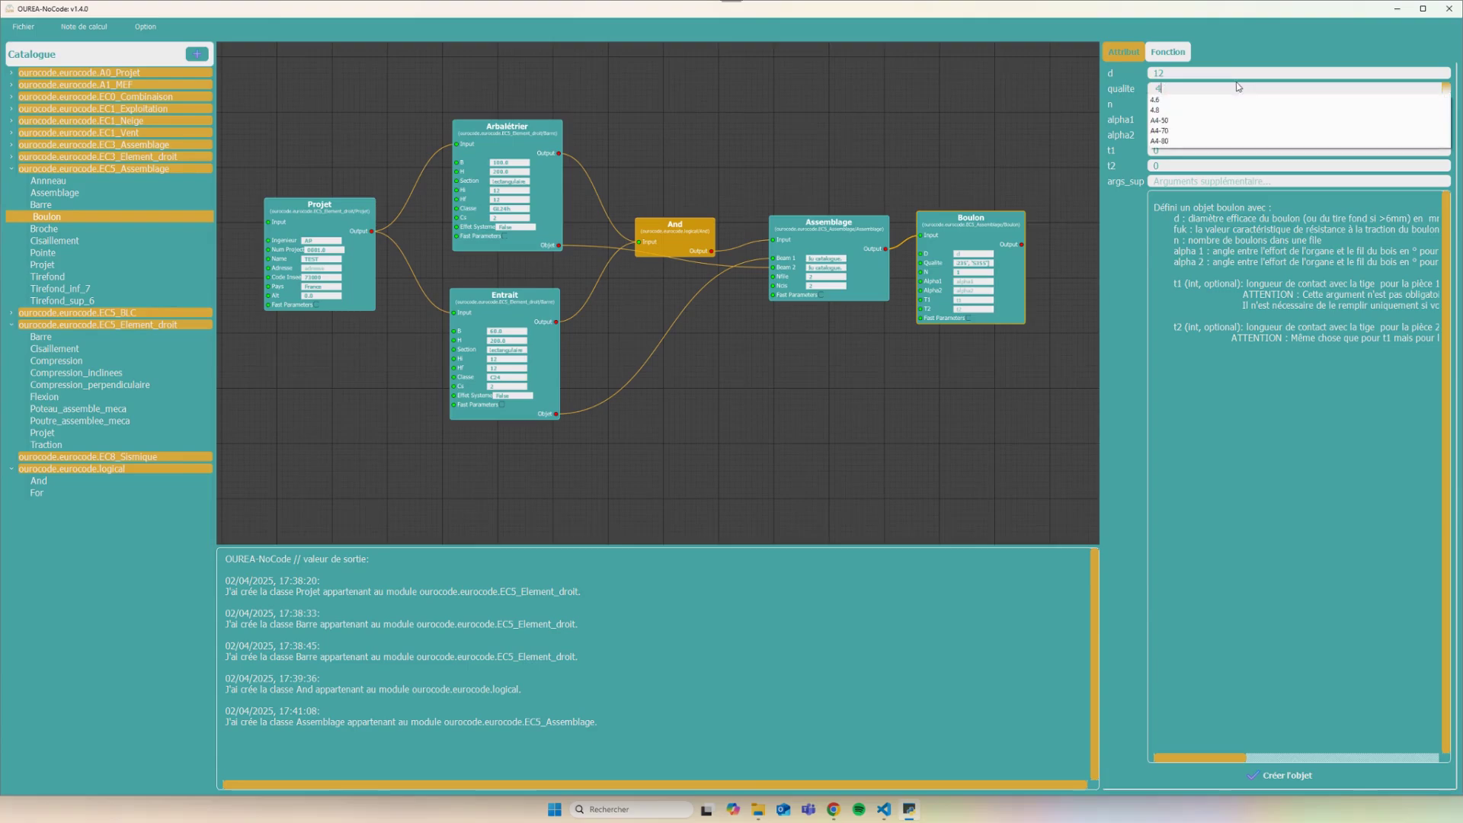
{"action": "type", "text": "8."}
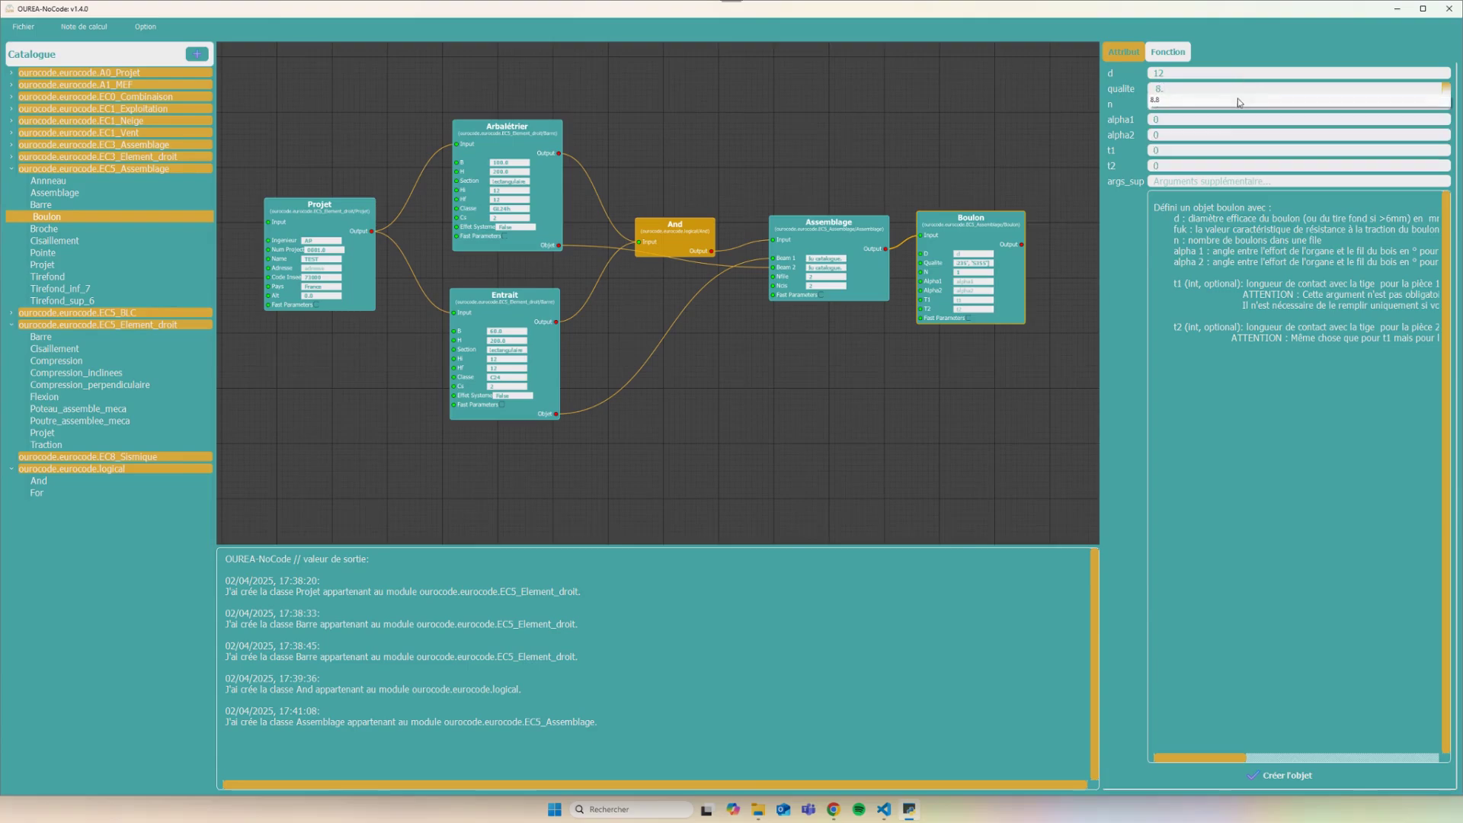
{"action": "left_click", "coordinate": [1238, 100]}
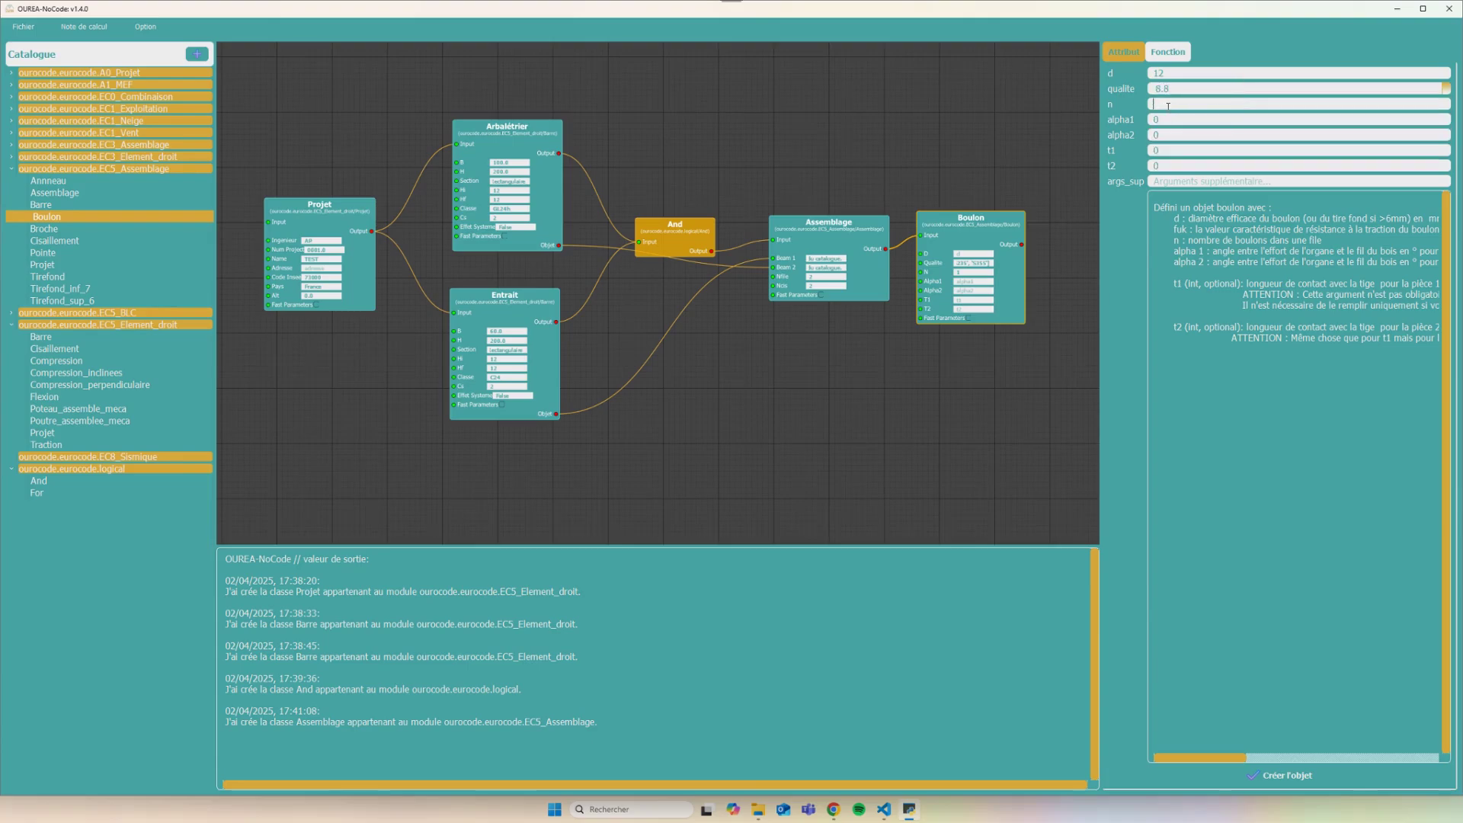
{"action": "type", "text": "2"}
{"action": "left_click_drag", "start_coordinate": [1101, 150], "coordinate": [1068, 135]}
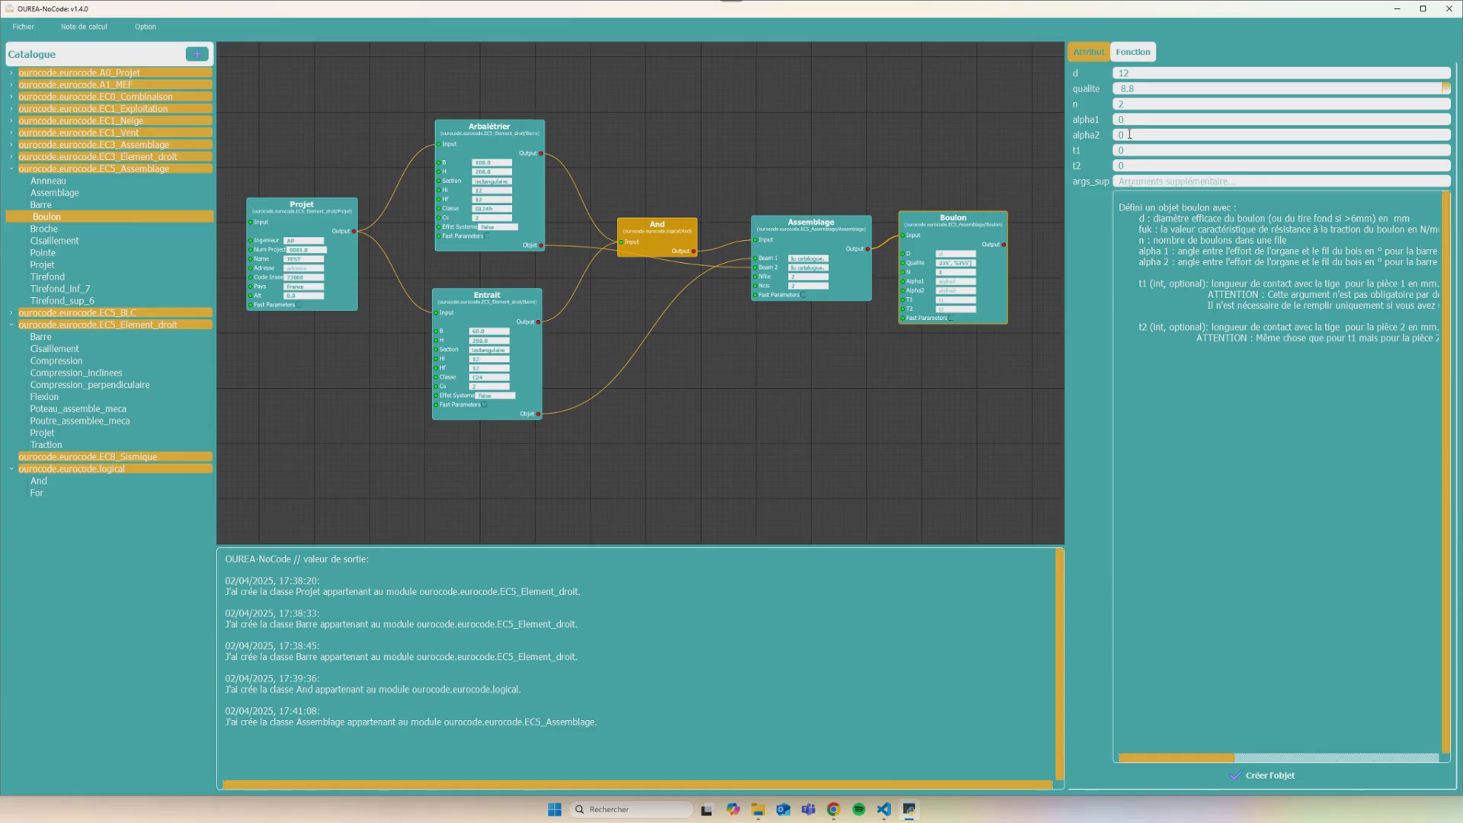
{"action": "left_click", "coordinate": [769, 170]}
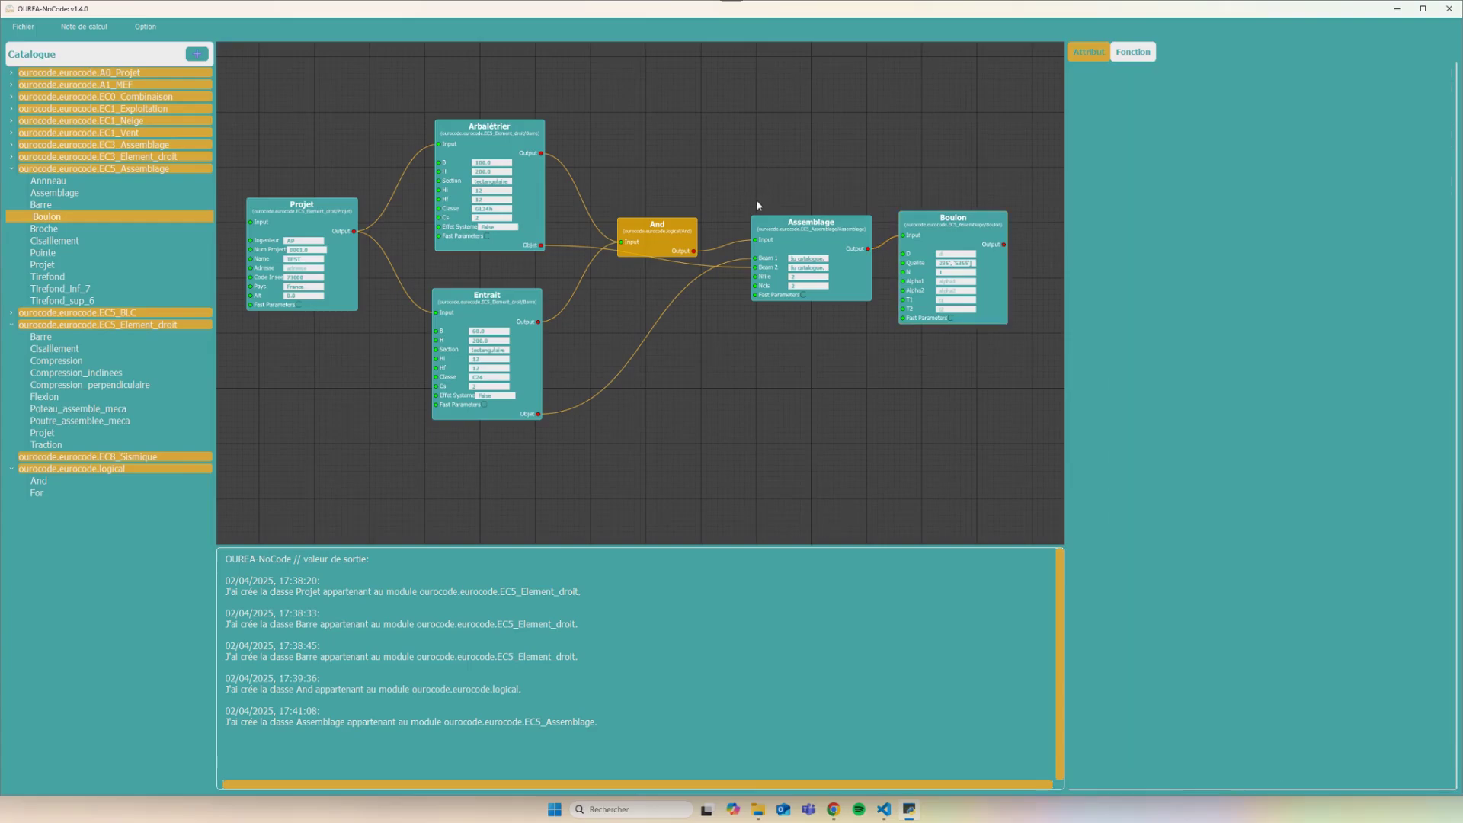
{"action": "left_click_drag", "start_coordinate": [759, 212], "coordinate": [745, 231]}
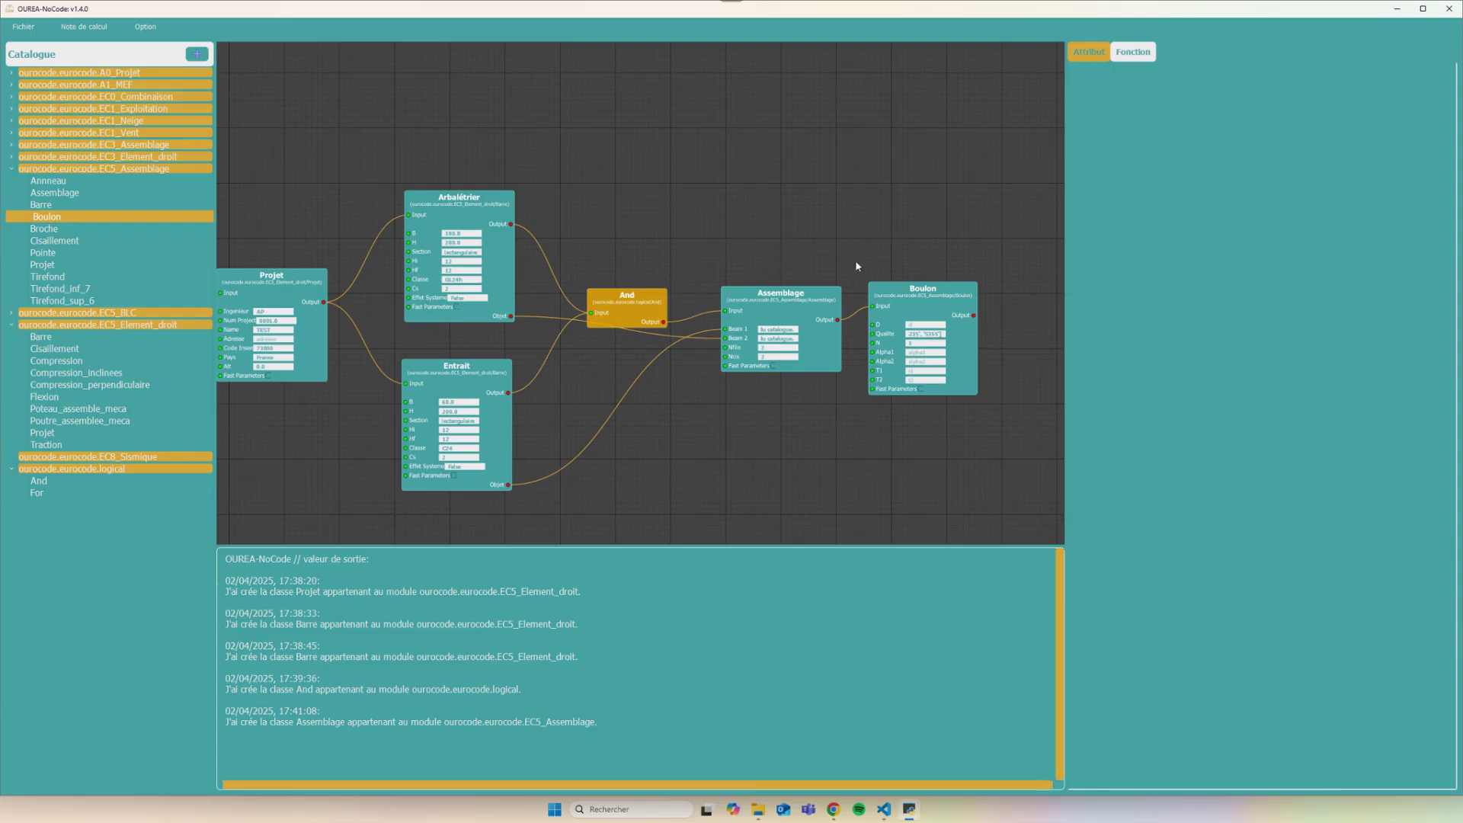
Set the Boulon's alpha1 to 45, resize the attribute area to read the descriptions, and create the object
{"action": "left_click", "coordinate": [933, 305]}
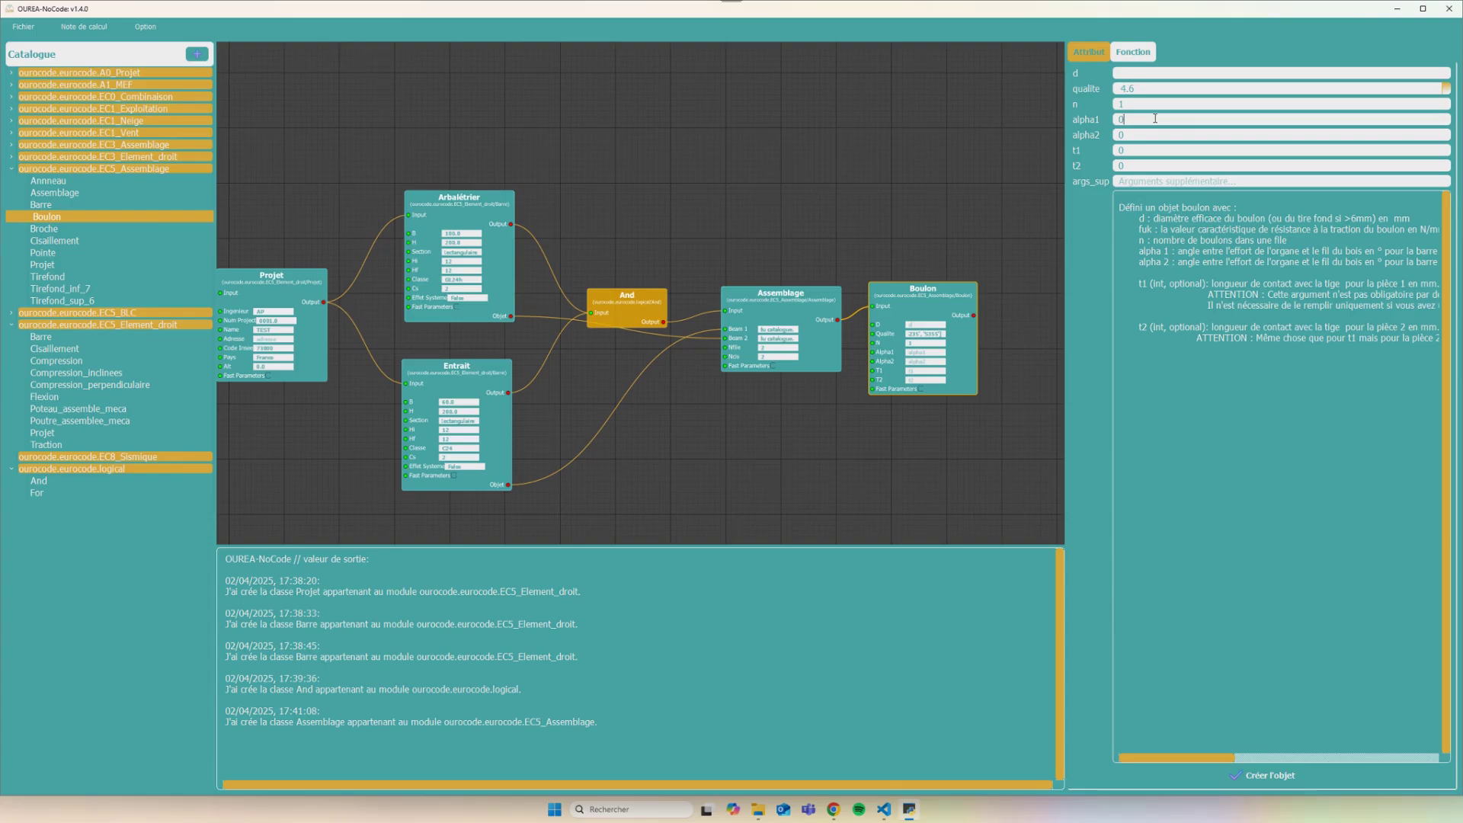
{"action": "key", "text": "BackSpace"}
{"action": "type", "text": "0"}
{"action": "left_click", "coordinate": [1130, 120]}
{"action": "key", "text": "BackSpace"}
{"action": "type", "text": "45"}
{"action": "left_click_drag", "start_coordinate": [1066, 158], "coordinate": [1004, 159]}
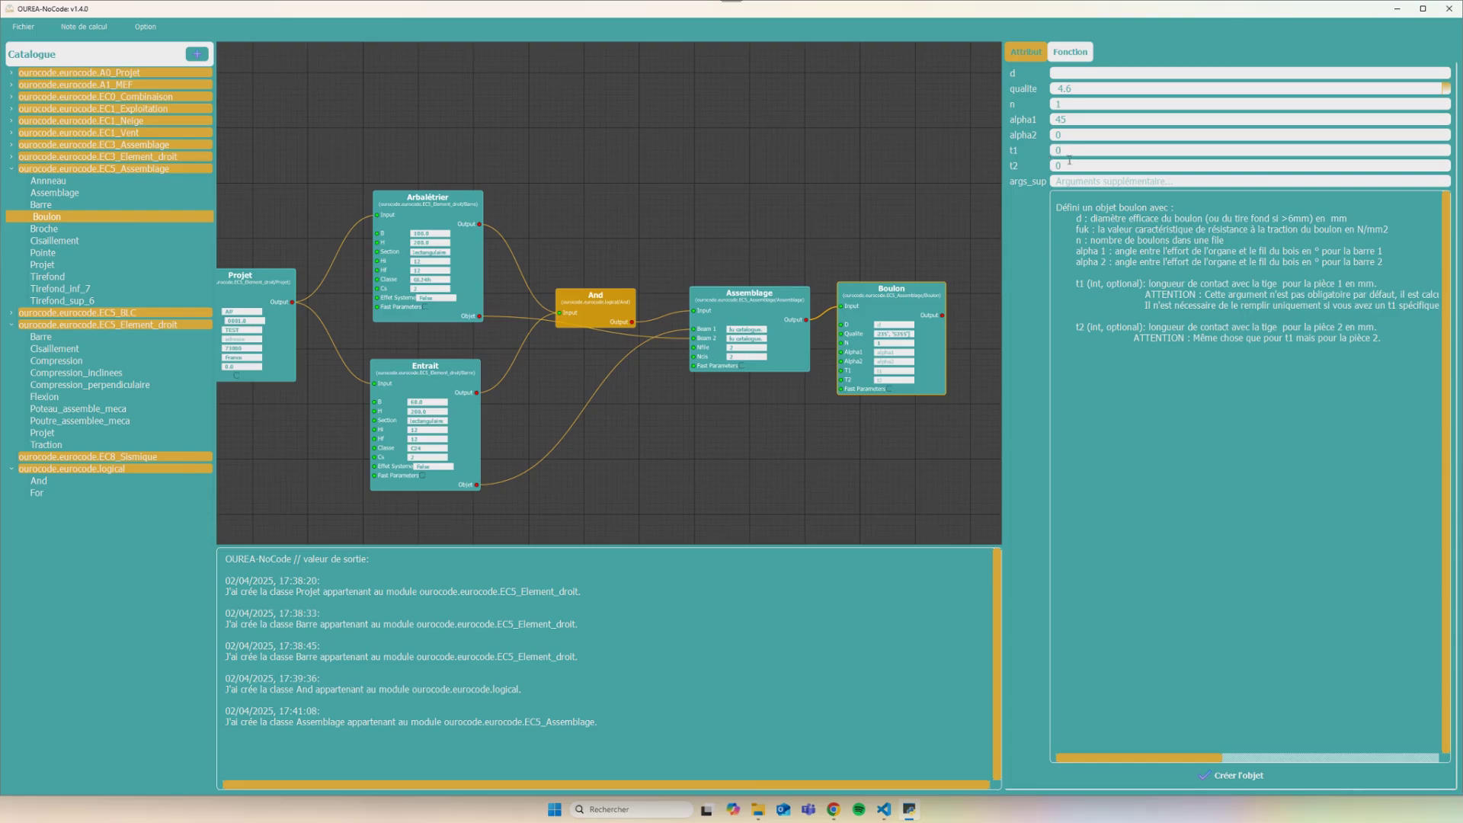
{"action": "left_click_drag", "start_coordinate": [1001, 184], "coordinate": [1036, 186]}
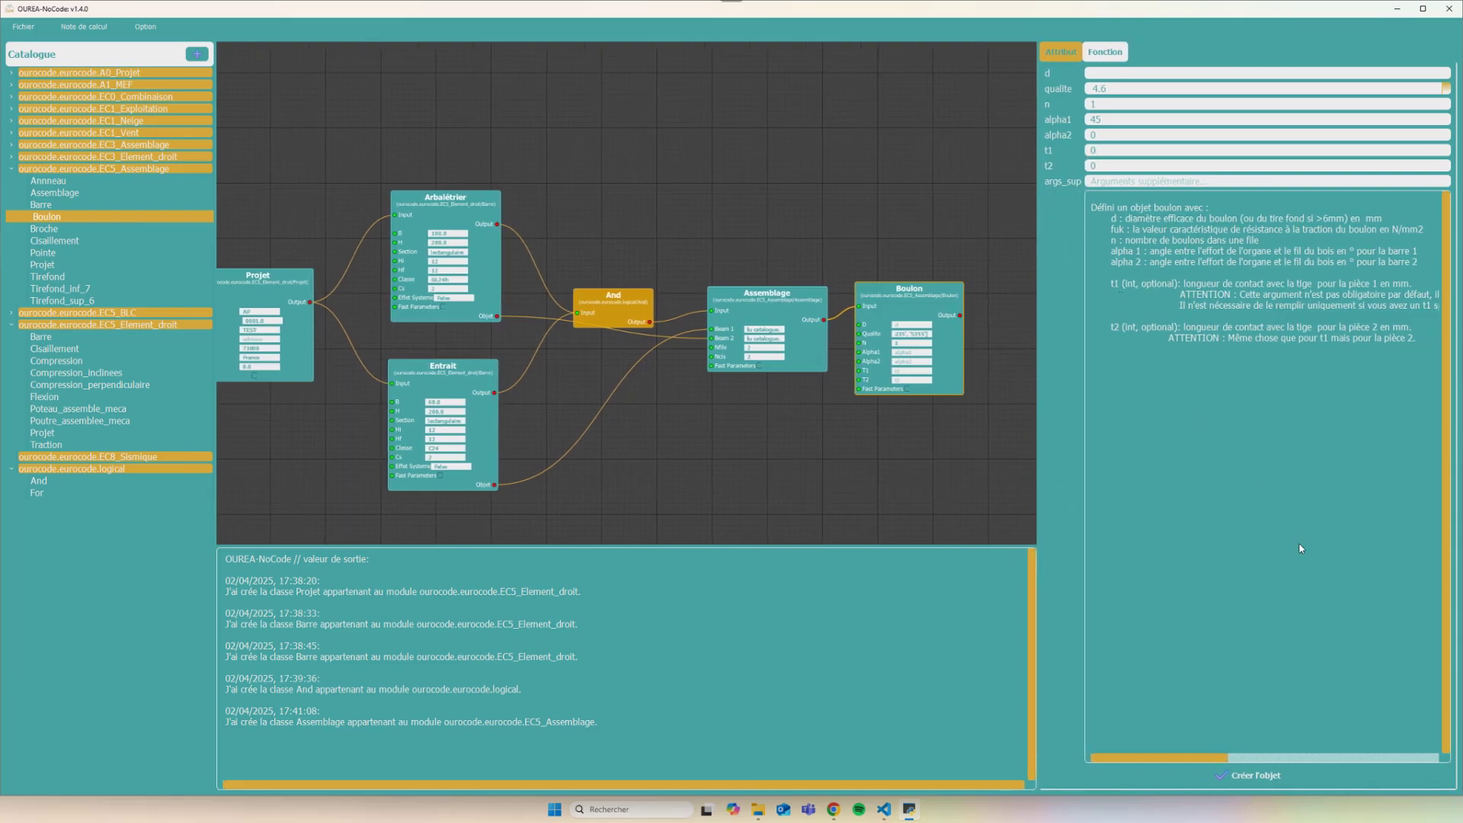
{"action": "left_click", "coordinate": [1248, 779]}
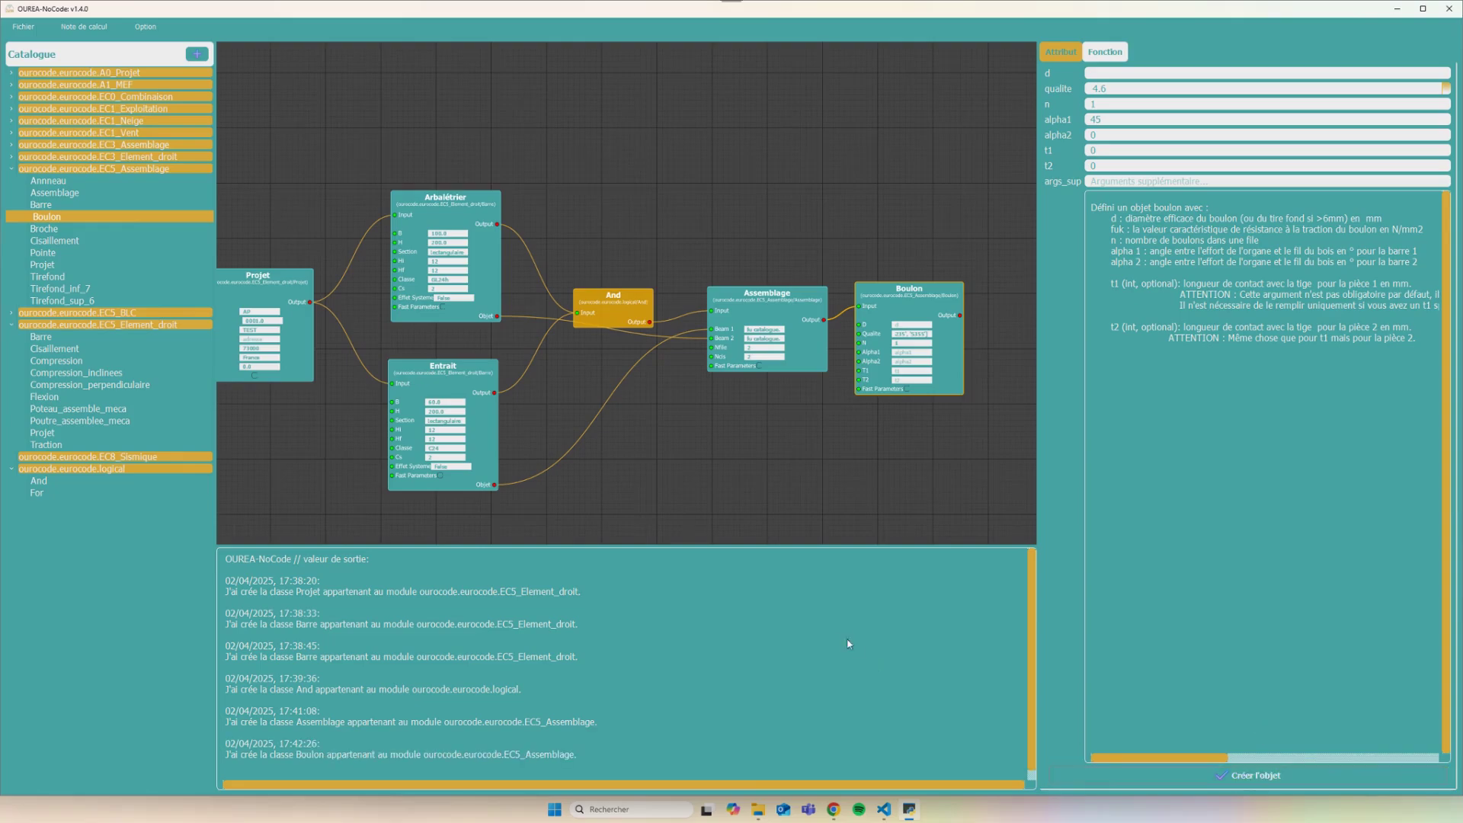
Check the Boulon's stored attribute values and its list of available functions
{"action": "left_click", "coordinate": [969, 220]}
{"action": "scroll", "coordinate": [930, 204], "scroll_direction": "down", "scroll_amount": 2}
{"action": "left_click", "coordinate": [864, 234]}
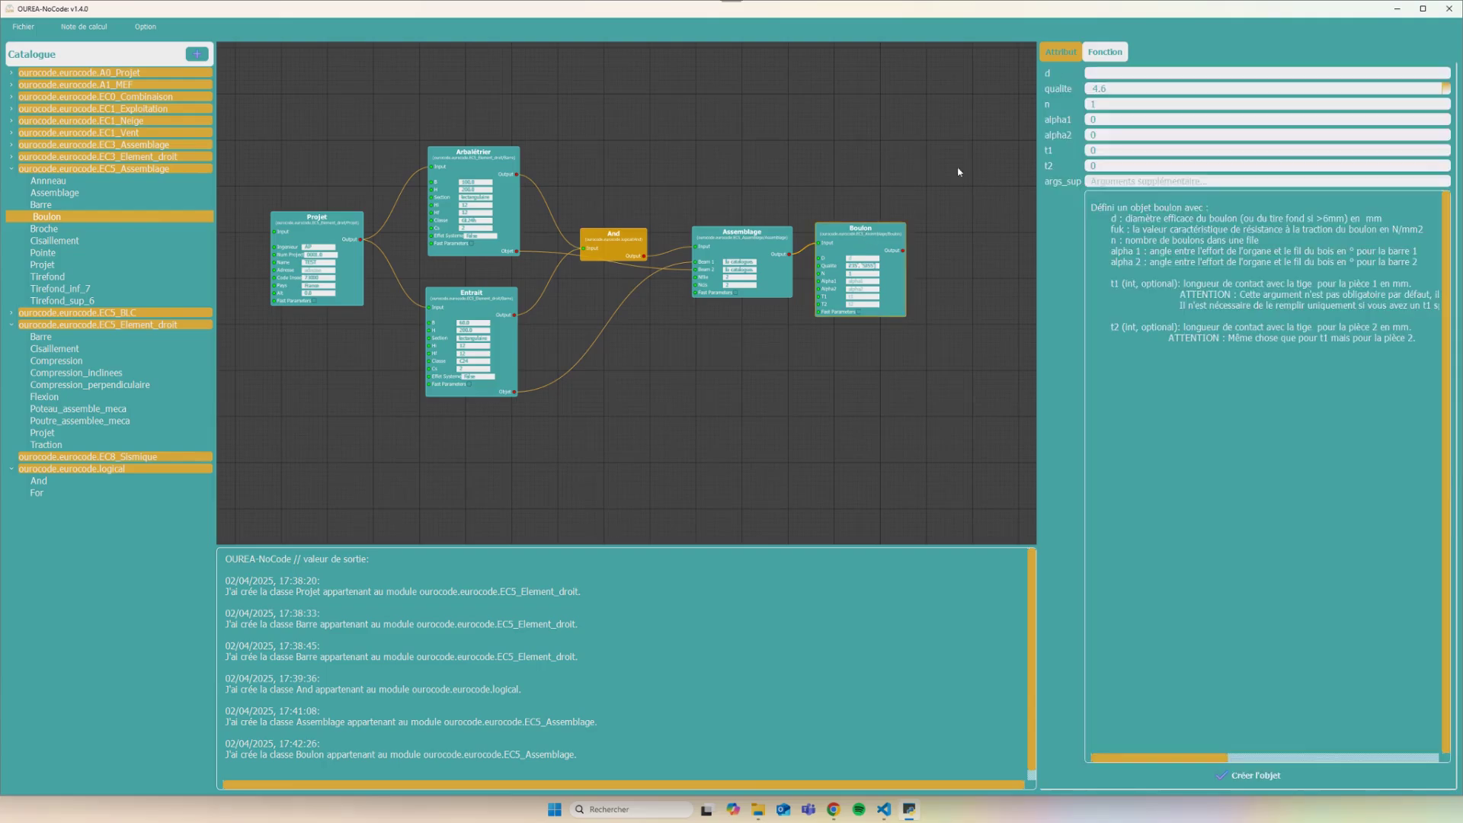
{"action": "left_click", "coordinate": [1101, 55]}
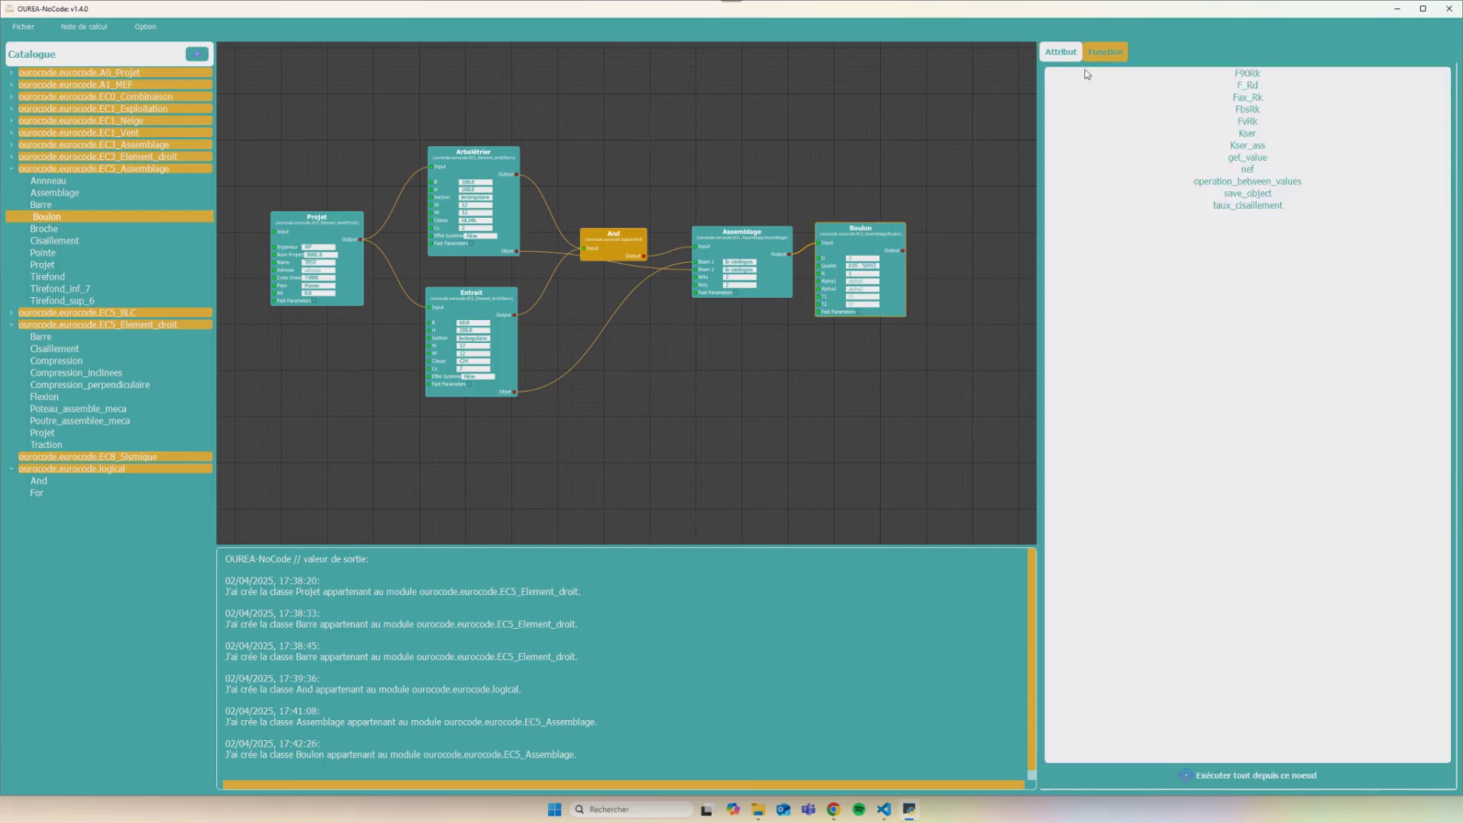
{"action": "left_click", "coordinate": [937, 277]}
{"action": "scroll", "coordinate": [857, 270], "scroll_direction": "up", "scroll_amount": 4}
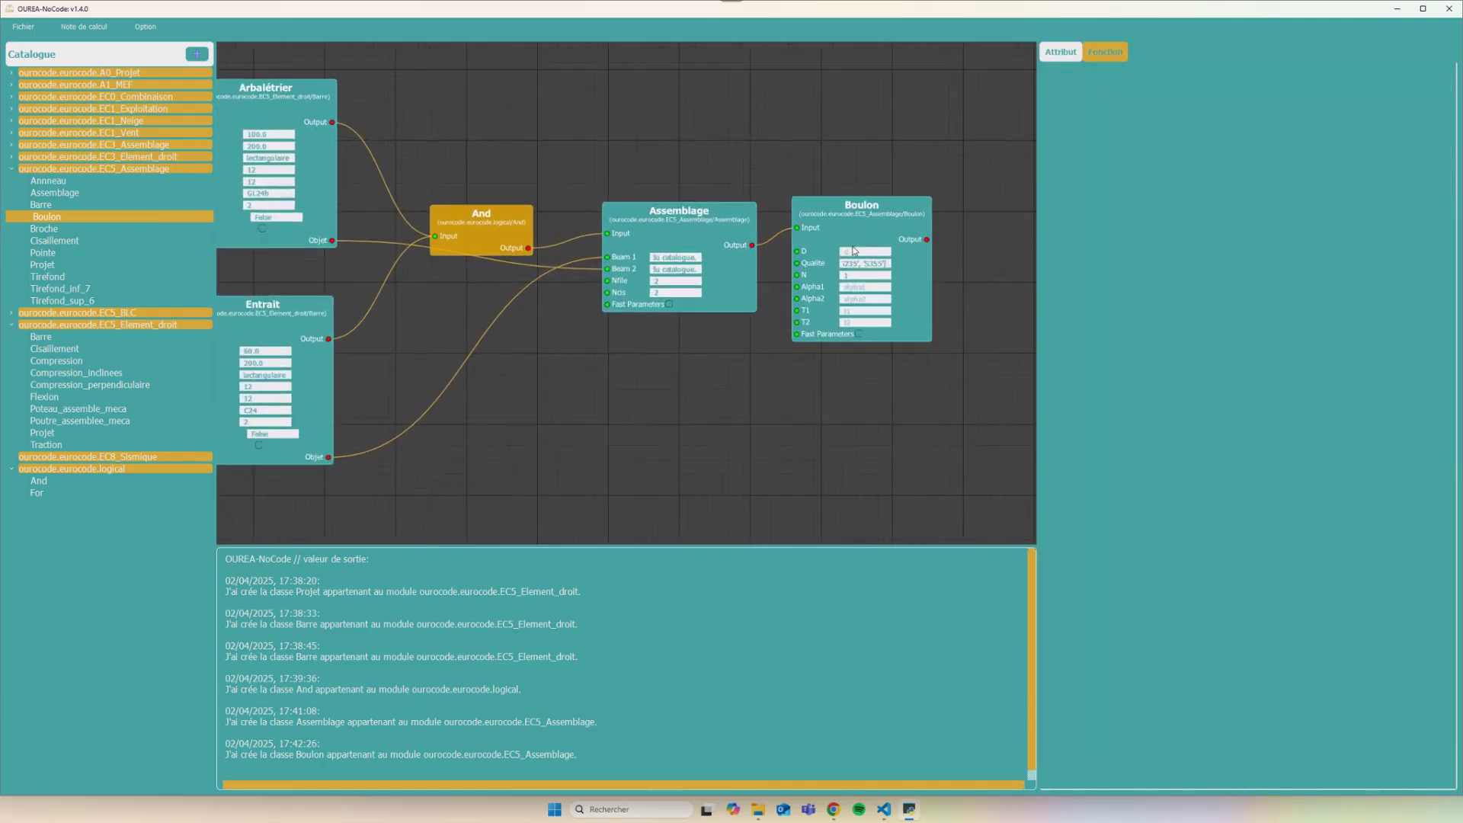
Set the Boulon's d to 12, n to 2 and alpha1 to 45, and create its object again
{"action": "left_click", "coordinate": [854, 251]}
{"action": "left_click", "coordinate": [1061, 53]}
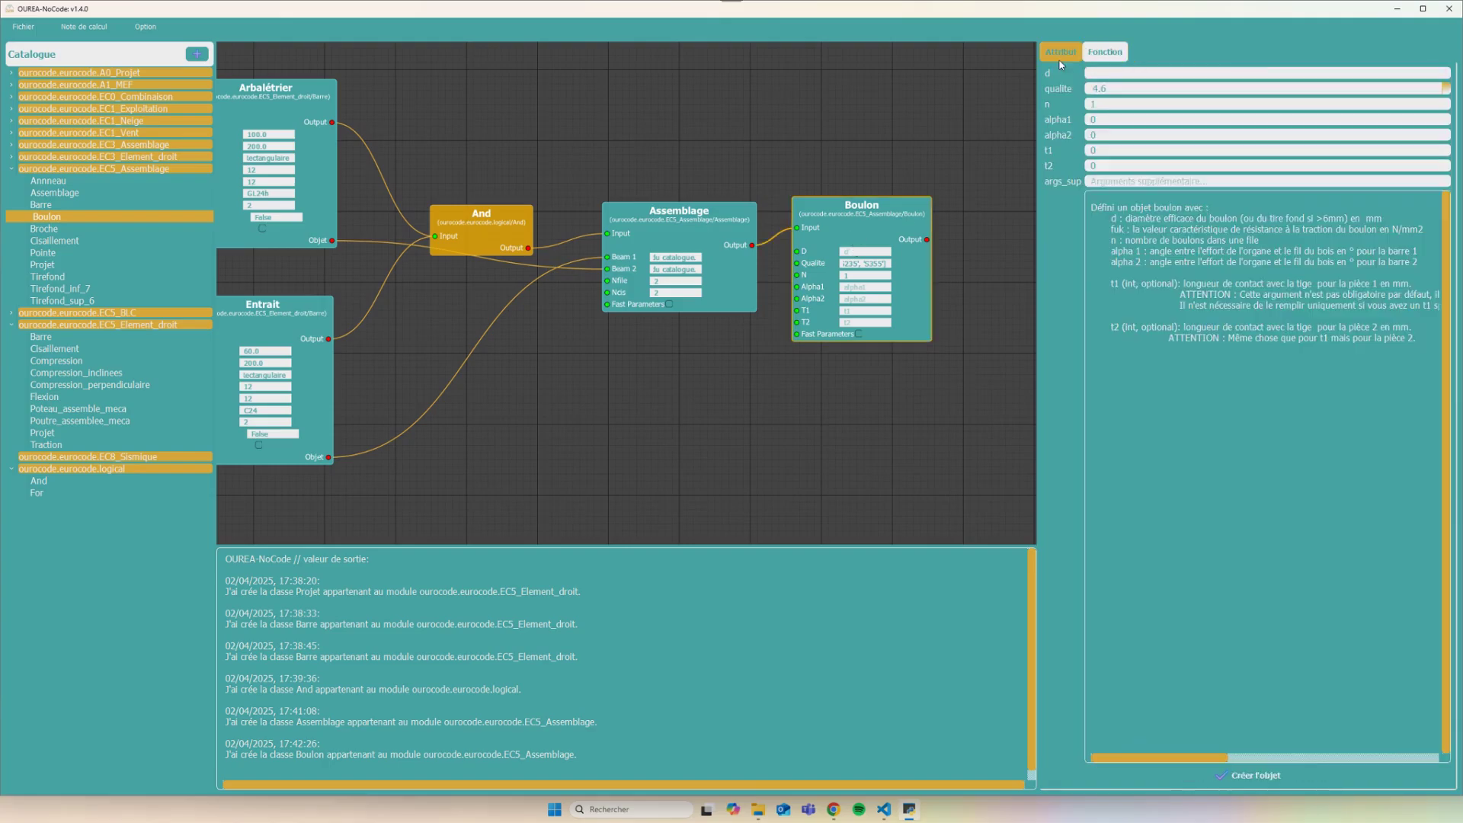
{"action": "type", "text": "12245"}
{"action": "left_click", "coordinate": [1120, 134]}
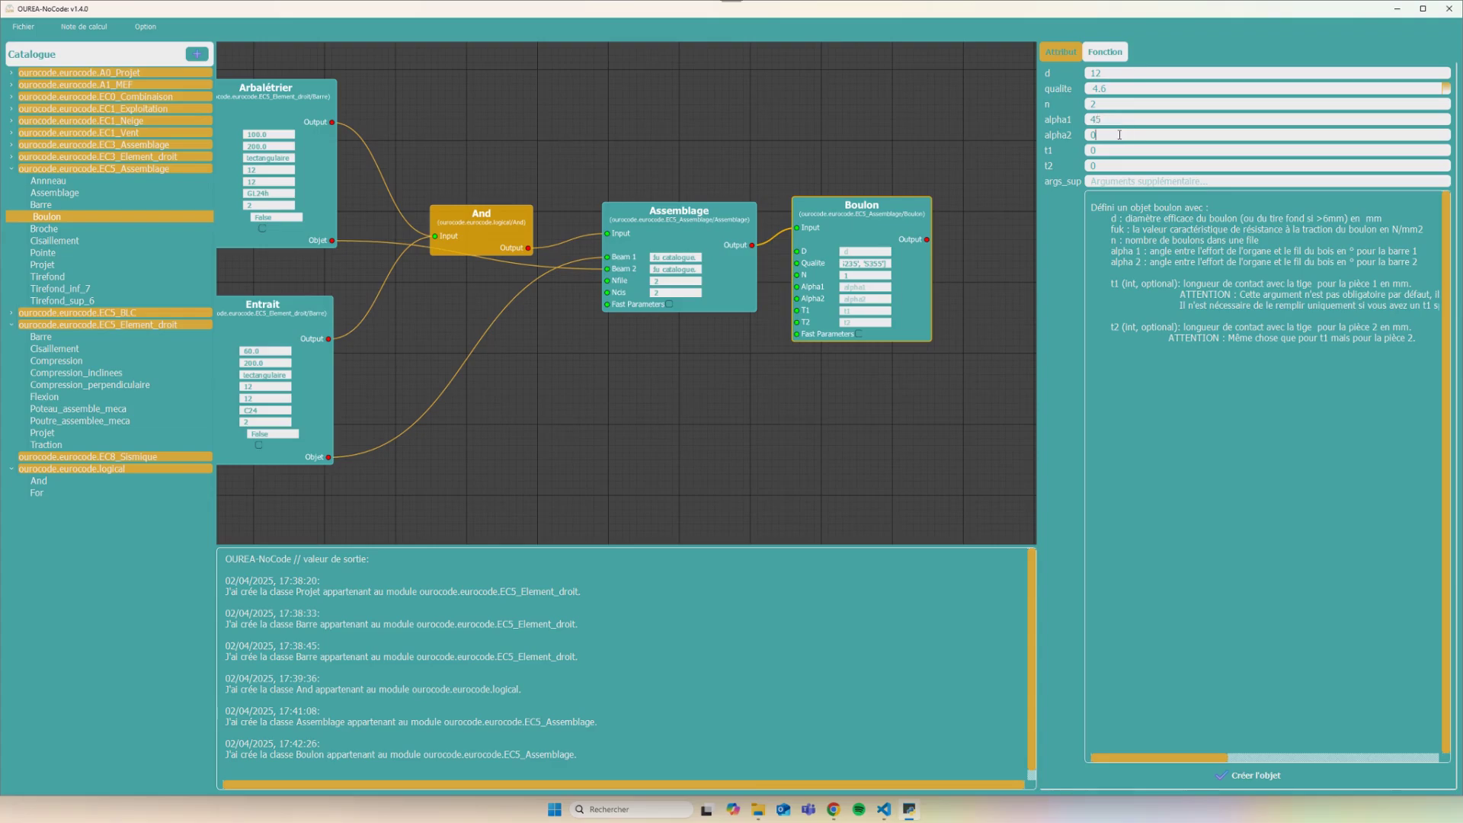
{"action": "left_click", "coordinate": [1234, 774]}
{"action": "left_click", "coordinate": [900, 333]}
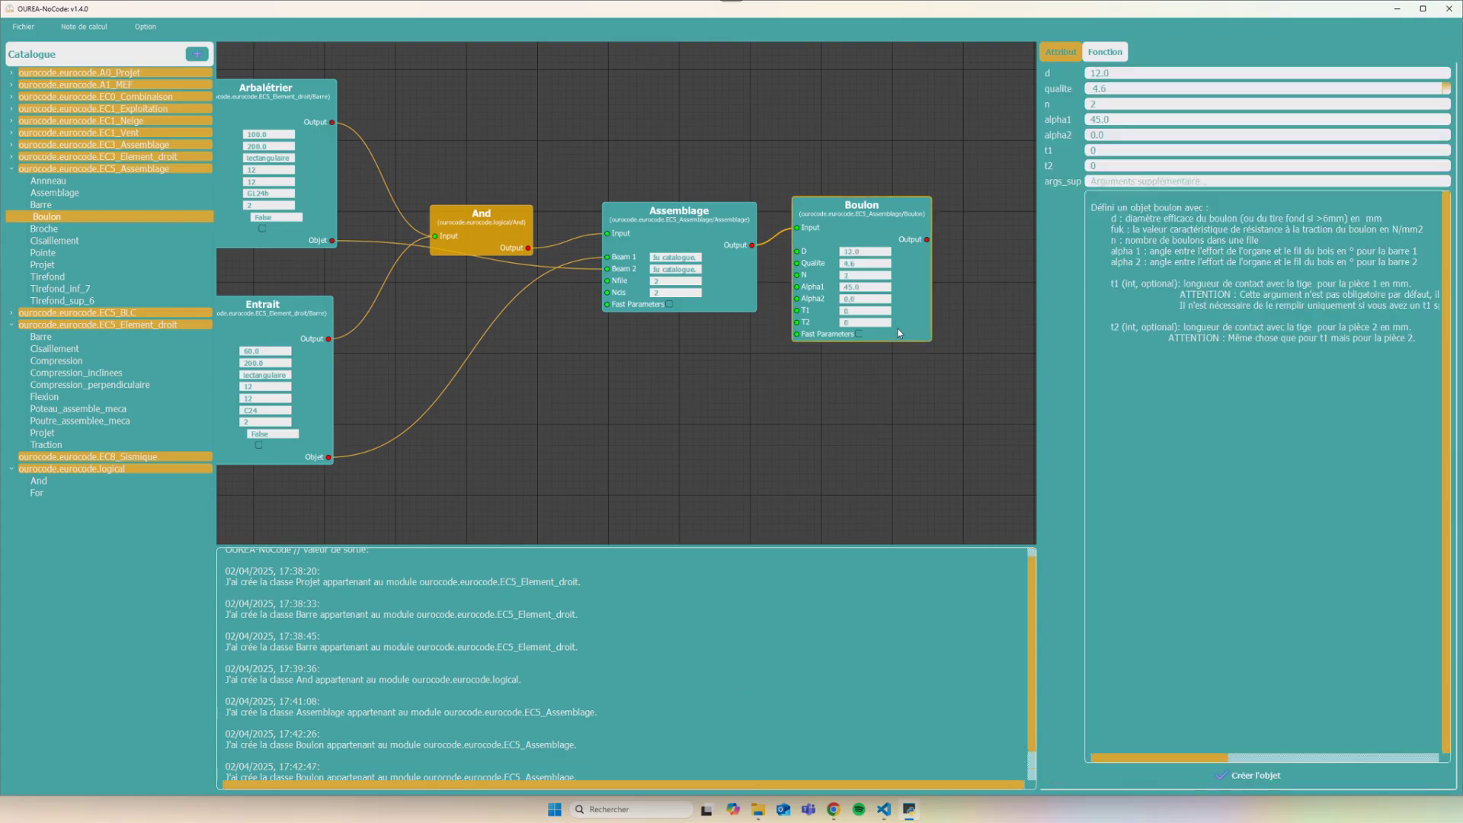
{"action": "scroll", "coordinate": [866, 668], "scroll_direction": "down", "scroll_amount": 1}
{"action": "left_click", "coordinate": [948, 374]}
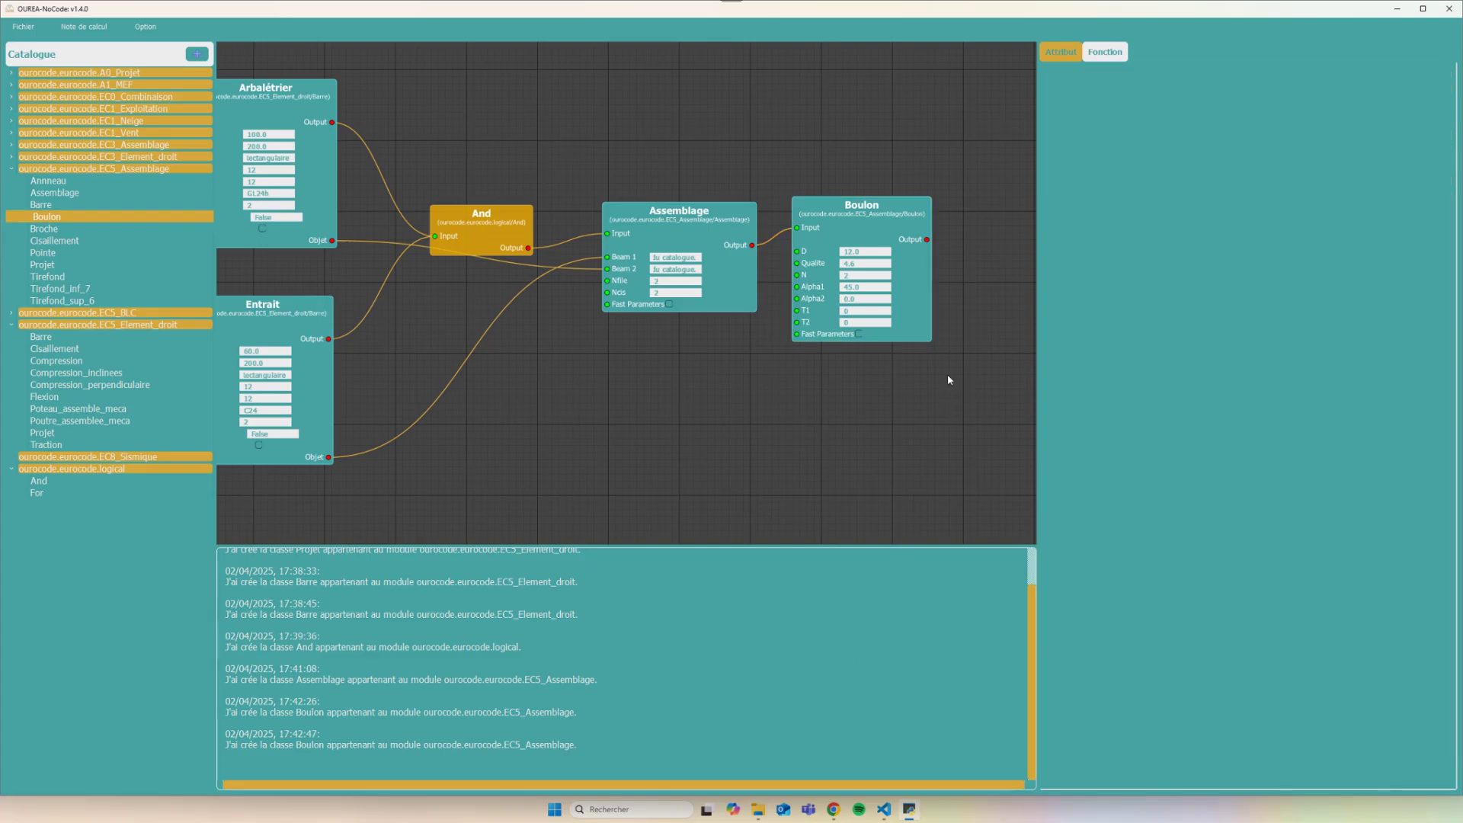
Display the Boulon's functions and examine the Kser and Kser_ass entries
{"action": "left_click", "coordinate": [890, 265]}
{"action": "scroll", "coordinate": [952, 279], "scroll_direction": "down", "scroll_amount": 5}
{"action": "left_click_drag", "start_coordinate": [952, 279], "coordinate": [886, 270]}
{"action": "left_click", "coordinate": [858, 267]}
{"action": "left_click", "coordinate": [1105, 51]}
{"action": "left_click_drag", "start_coordinate": [1004, 239], "coordinate": [917, 252]}
{"action": "left_click", "coordinate": [781, 285]}
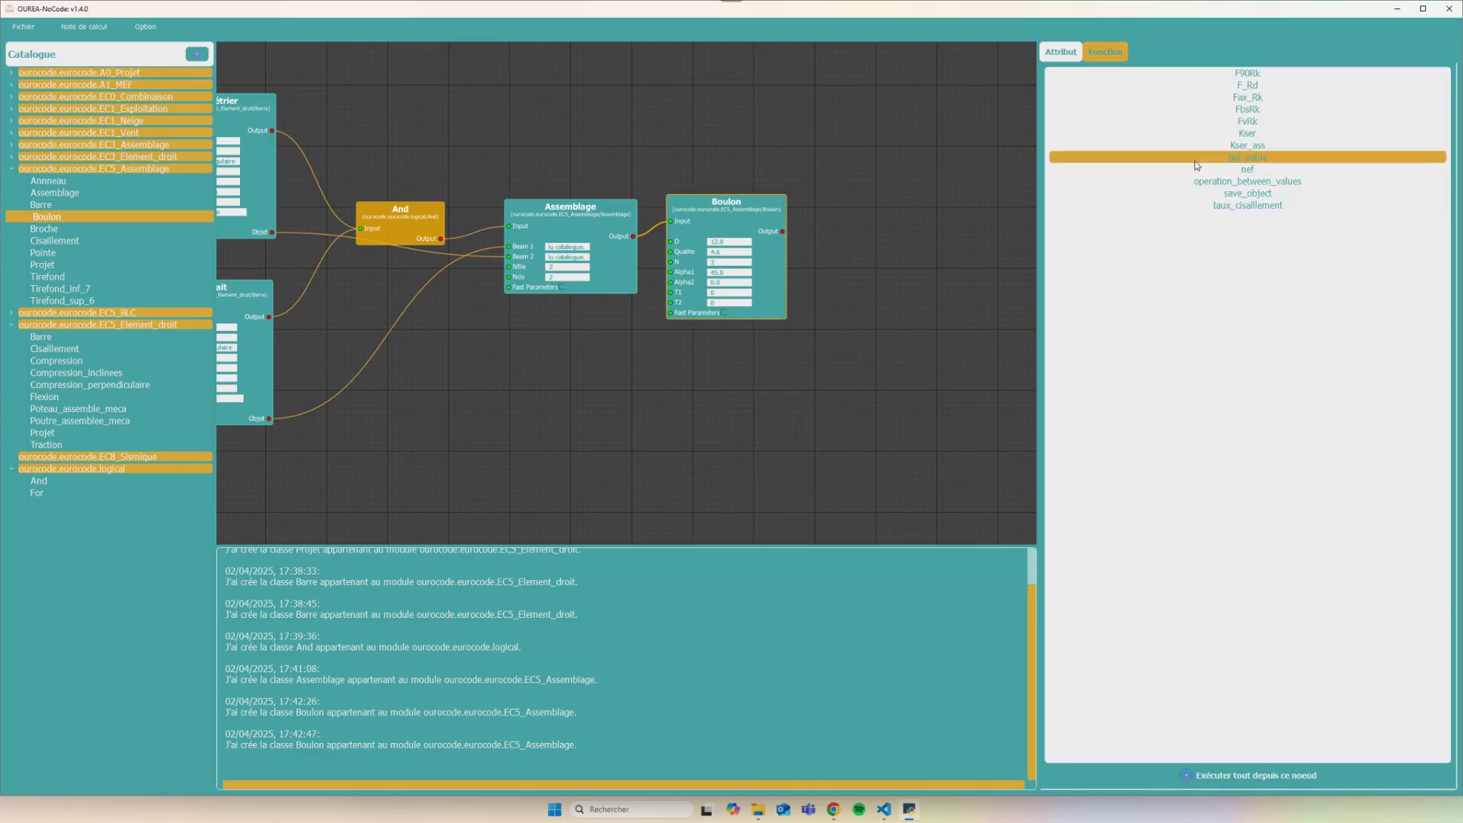
{"action": "left_click", "coordinate": [1255, 134]}
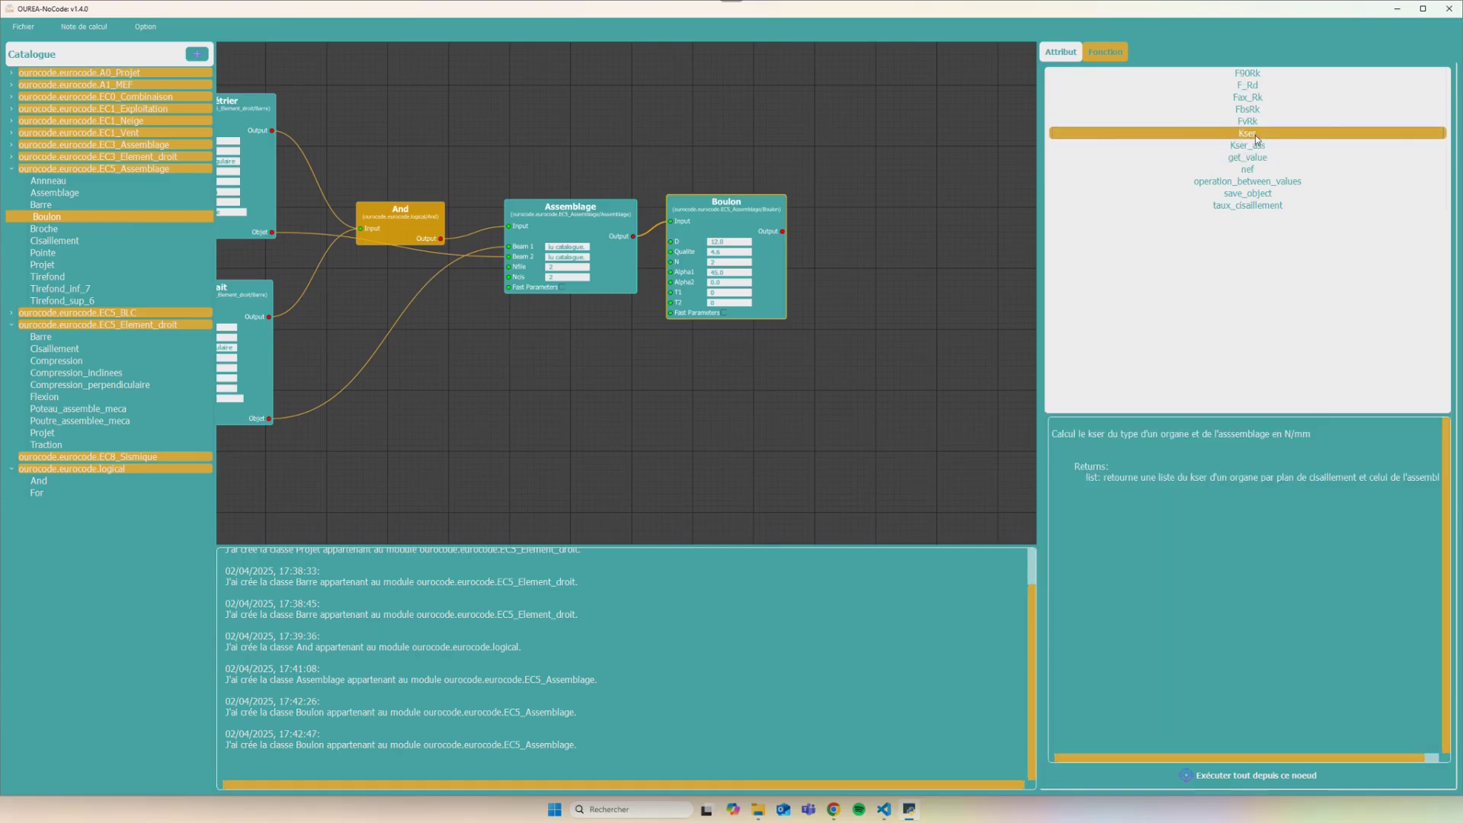
{"action": "left_click", "coordinate": [1254, 146]}
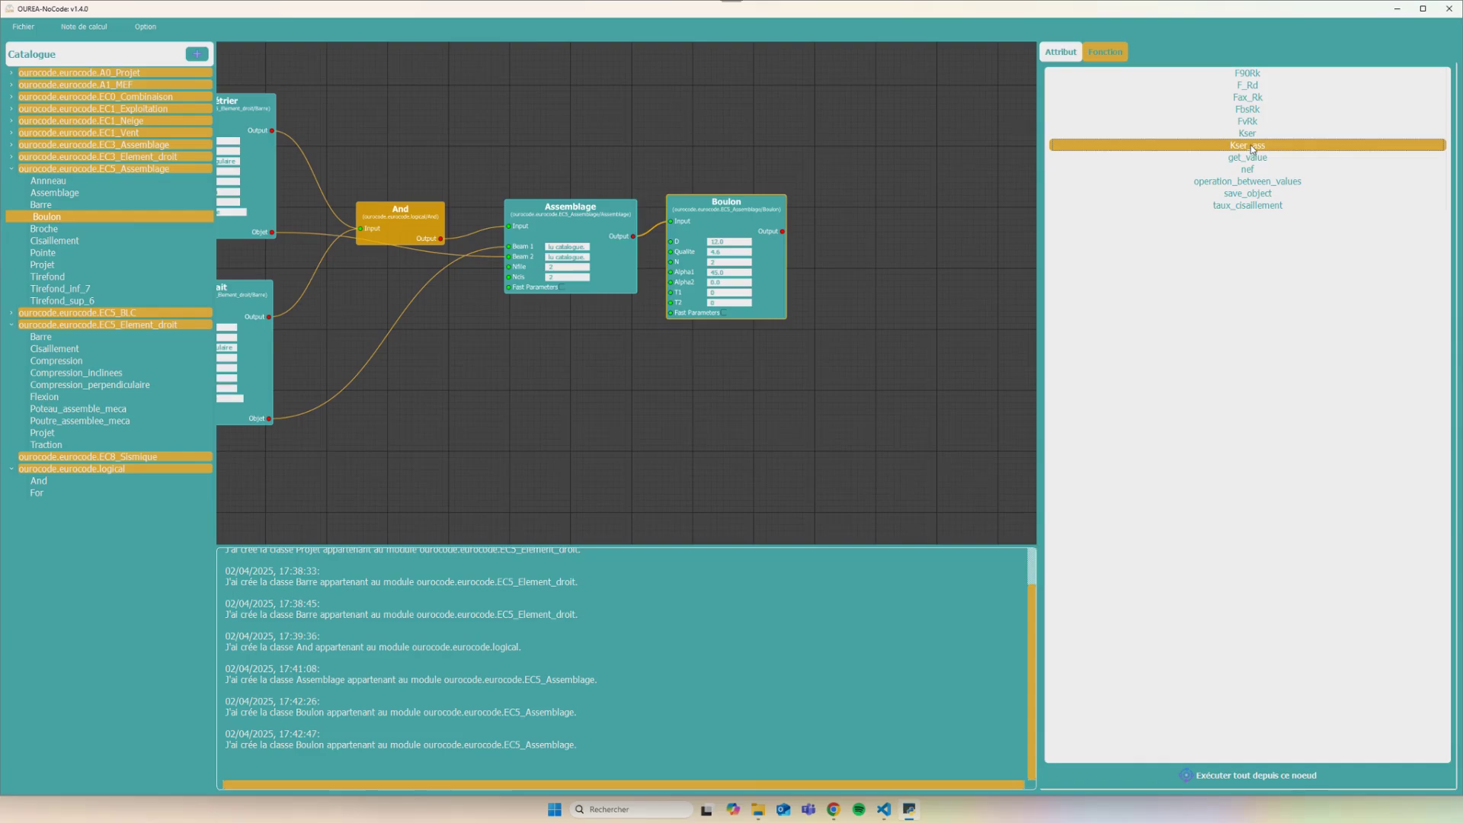
Add the Kser and Kser_ass function nodes and chain them from the Boulon's output, Kser feeding Kser_ass
{"action": "left_click", "coordinate": [1253, 134]}
{"action": "left_click_drag", "start_coordinate": [883, 315], "coordinate": [884, 315]}
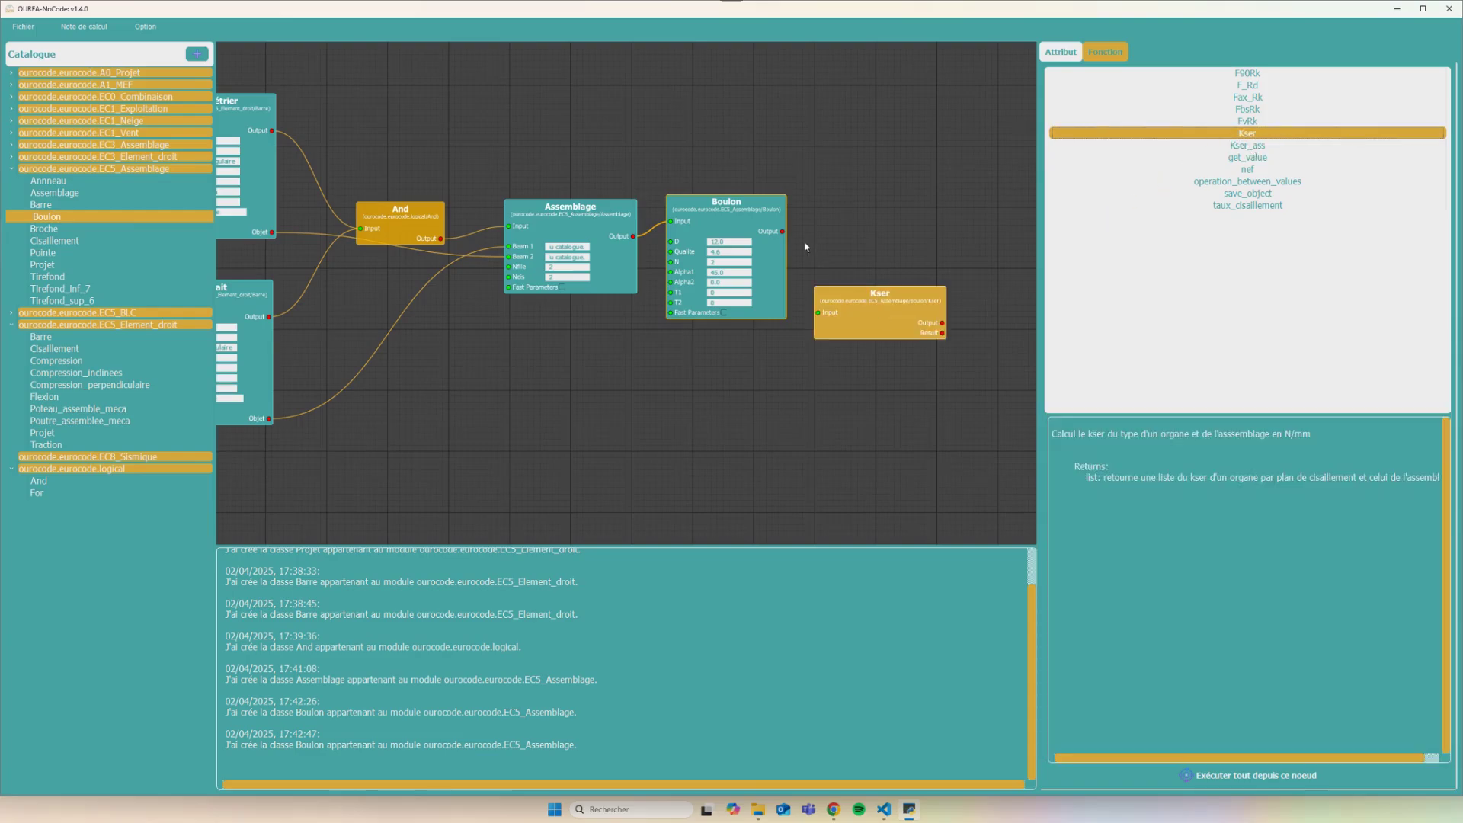
{"action": "left_click_drag", "start_coordinate": [782, 232], "coordinate": [818, 313]}
{"action": "left_click", "coordinate": [1258, 145]}
{"action": "left_click", "coordinate": [1004, 314]}
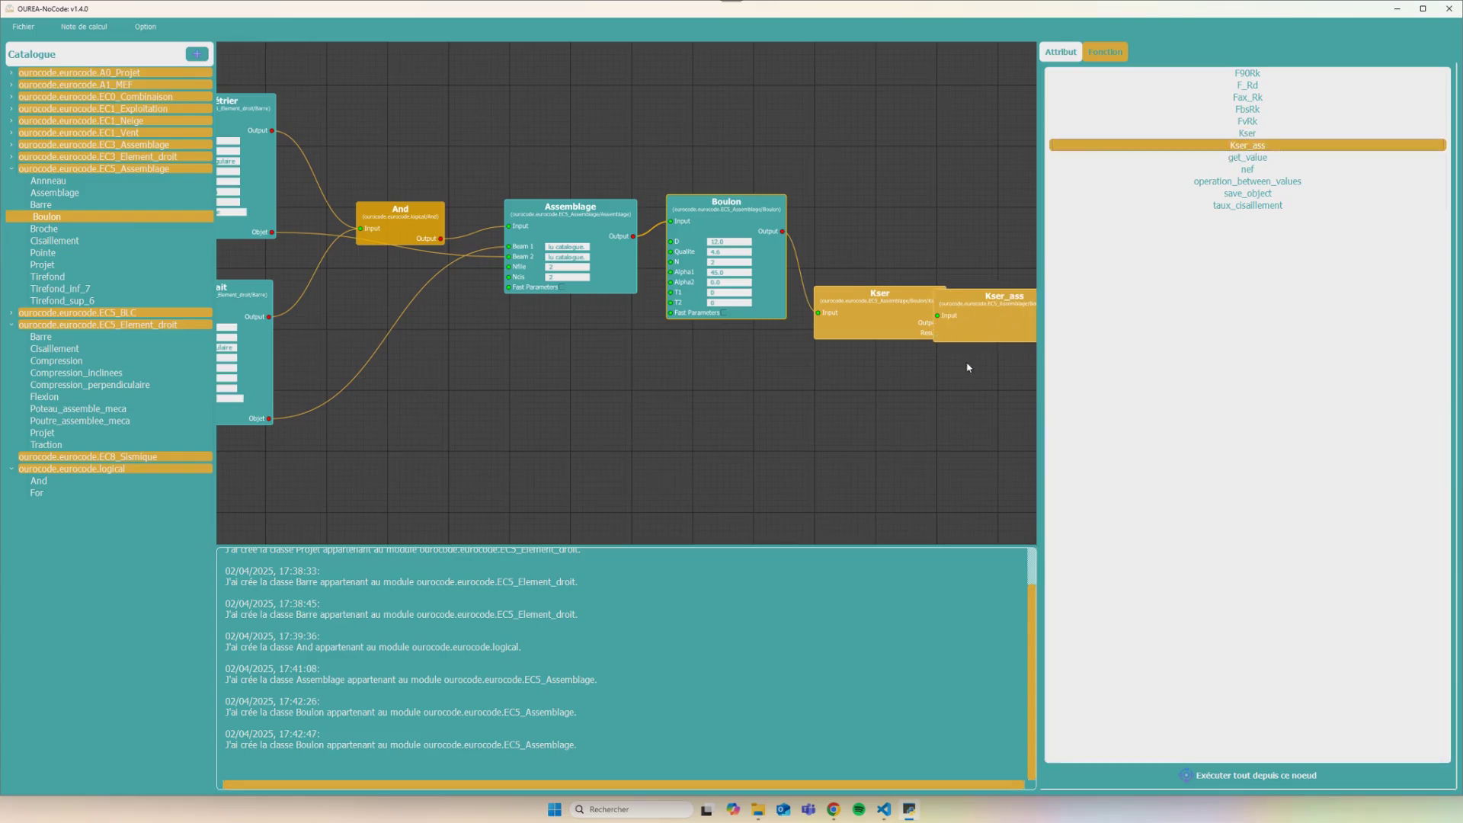
{"action": "left_click_drag", "start_coordinate": [967, 364], "coordinate": [669, 362]}
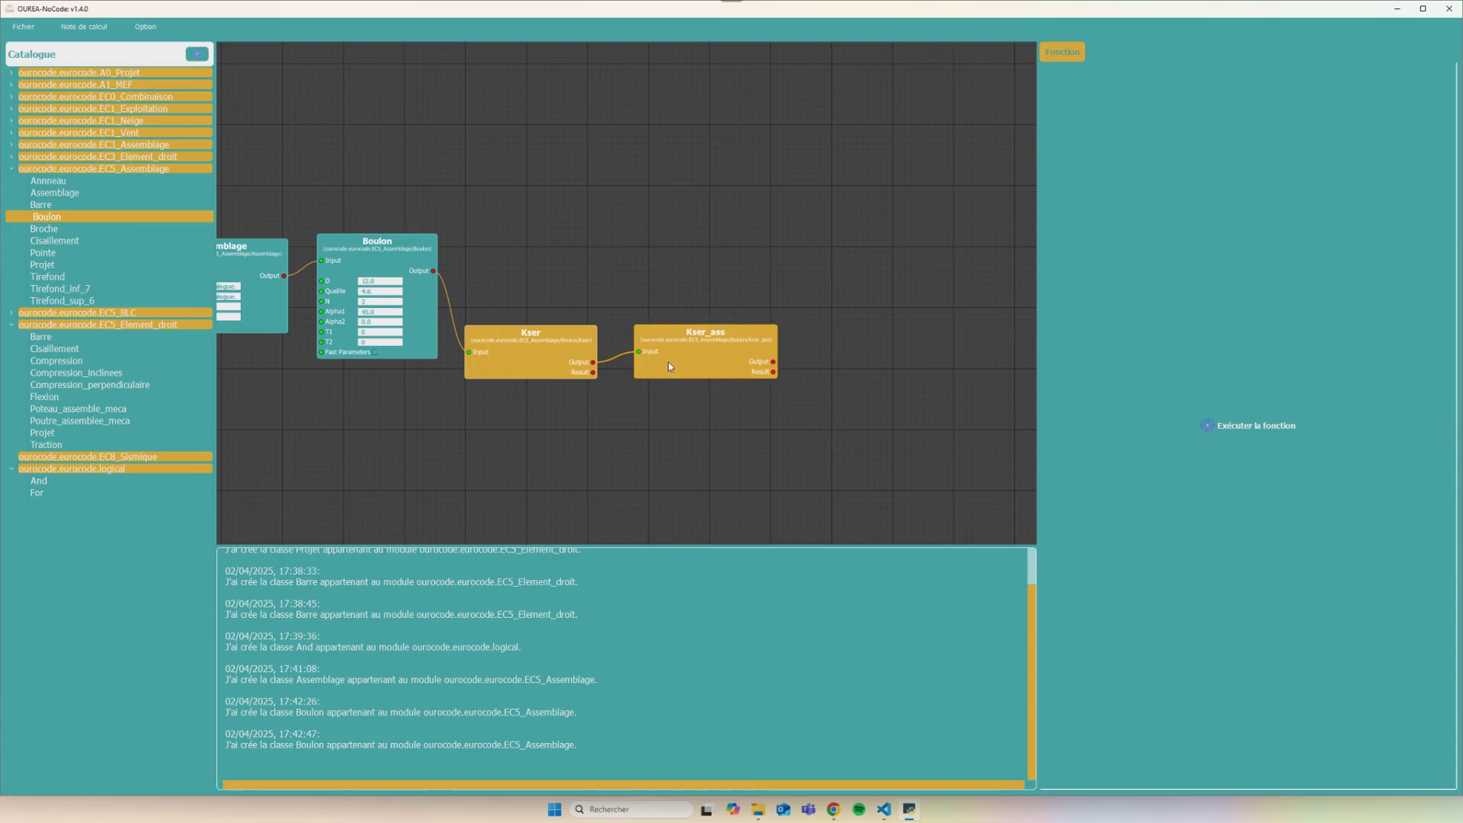
{"action": "left_click", "coordinate": [559, 364]}
{"action": "left_click", "coordinate": [656, 364]}
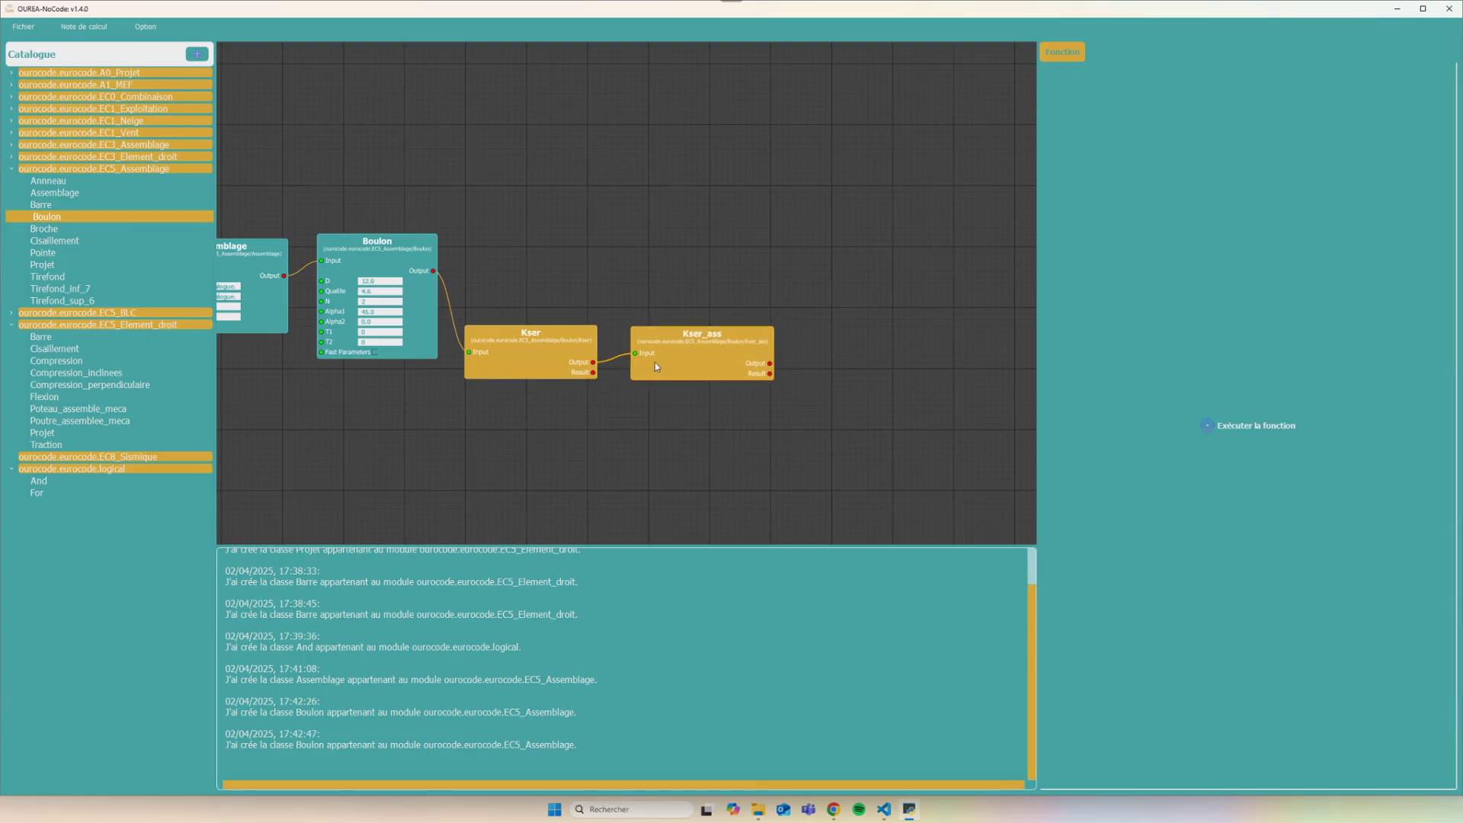
Execute the Kser function and the Kser_ass function
{"action": "left_click", "coordinate": [559, 374]}
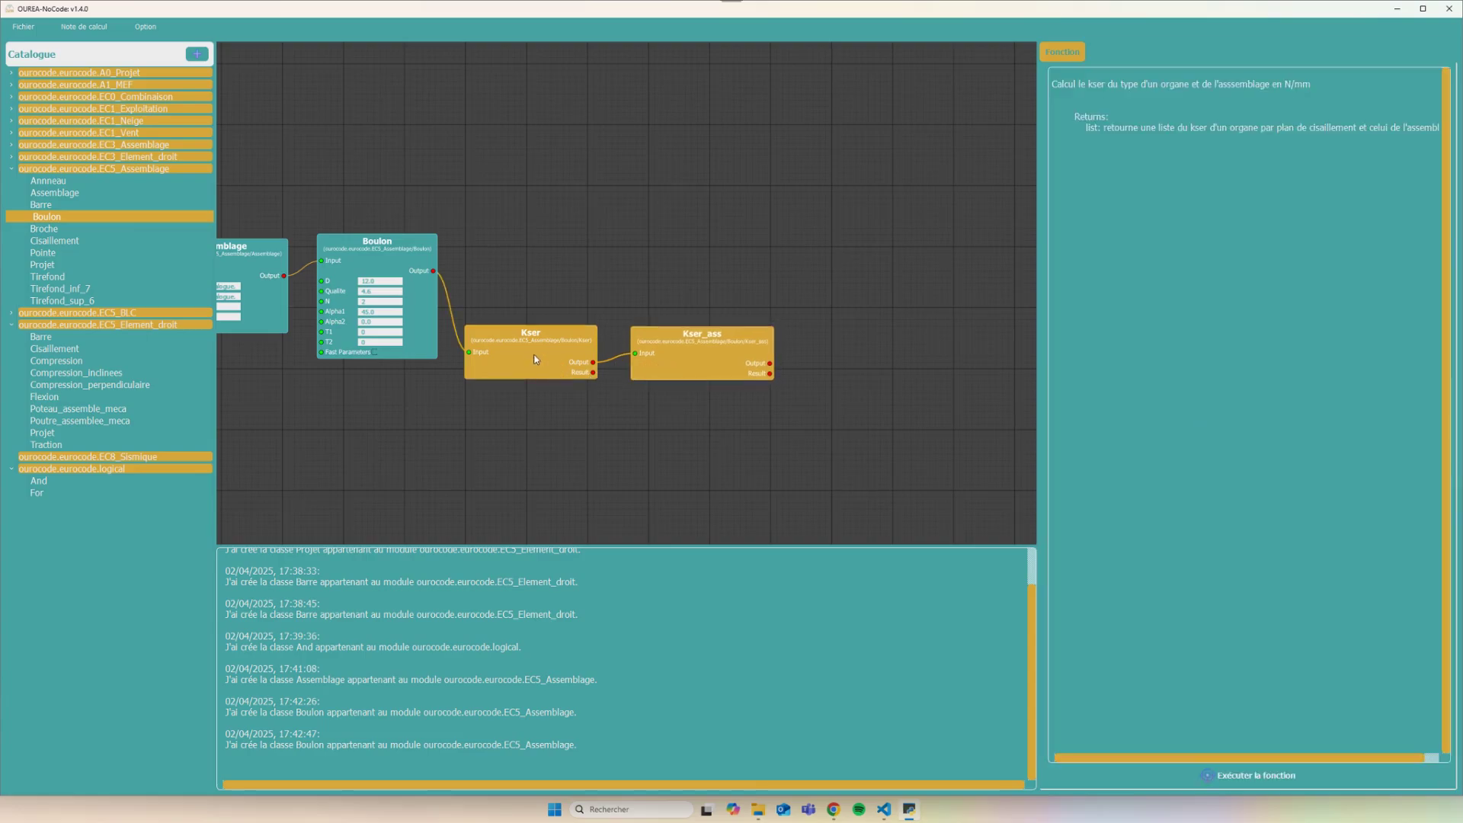
{"action": "left_click", "coordinate": [1254, 775]}
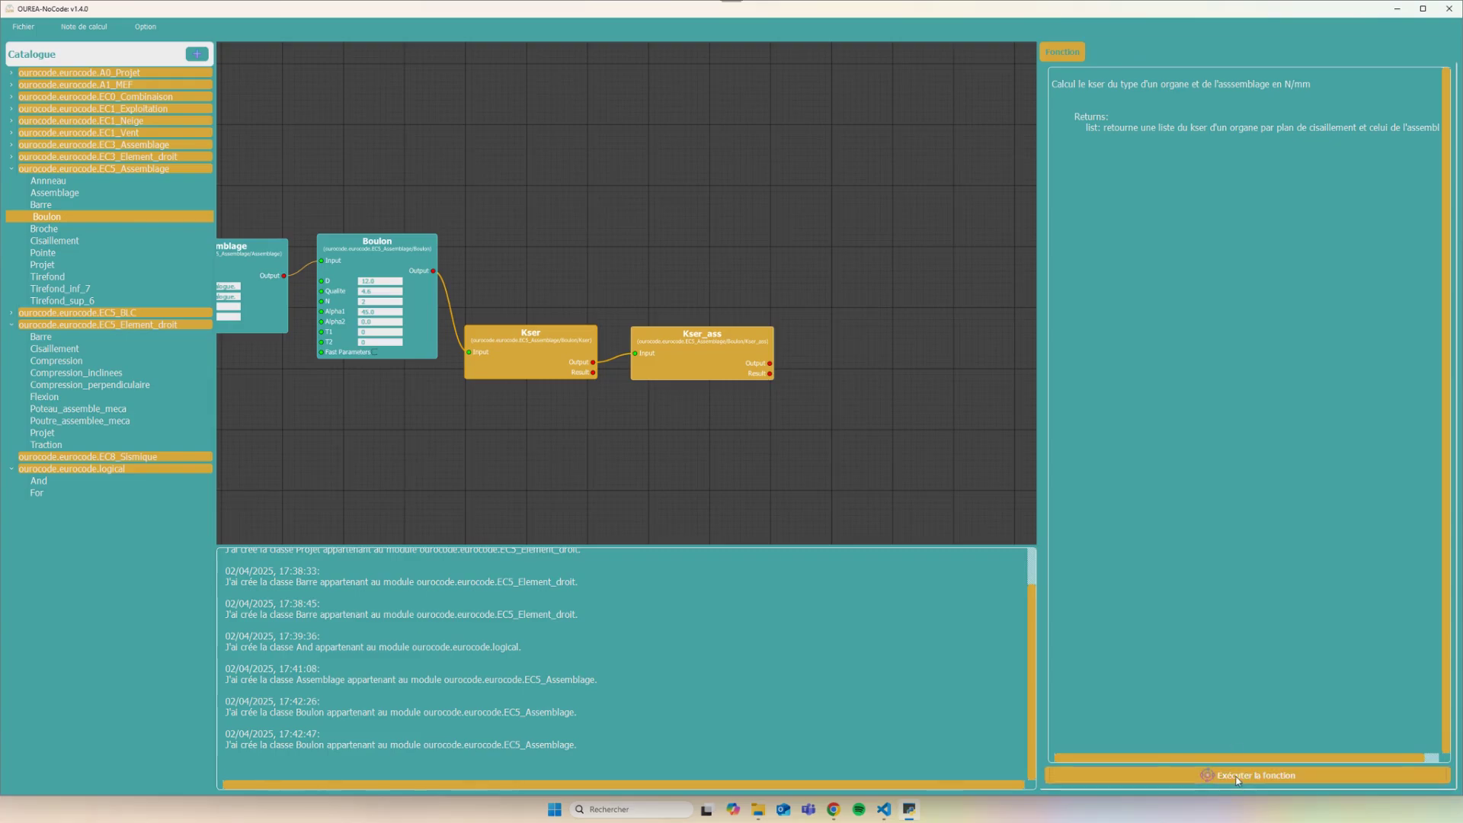
{"action": "left_click", "coordinate": [698, 347]}
{"action": "left_click", "coordinate": [1224, 426]}
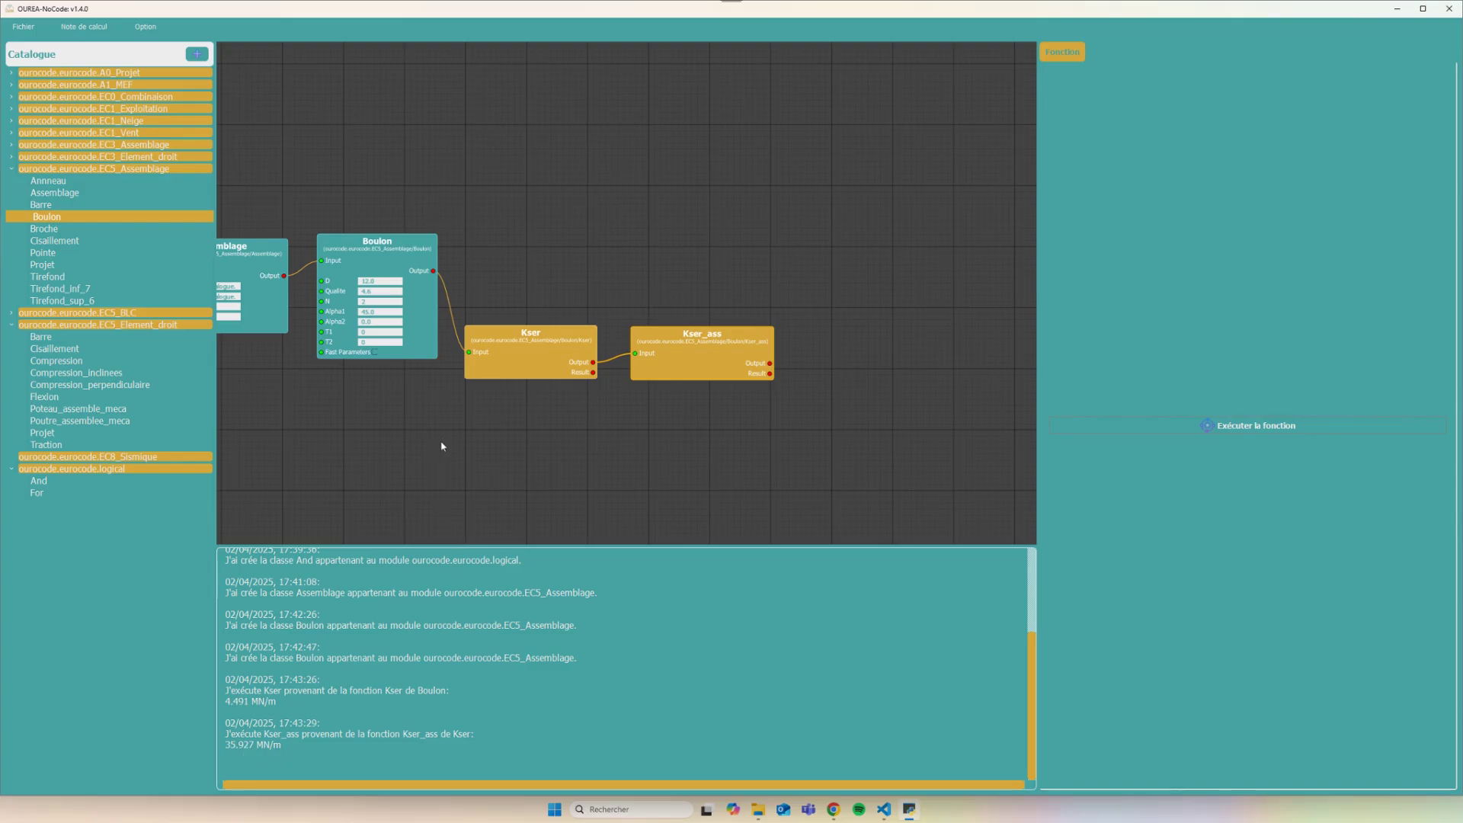
Add the Boulon's nef function node above Kser and link it to the Boulon's output
{"action": "left_click_drag", "start_coordinate": [442, 448], "coordinate": [587, 437]}
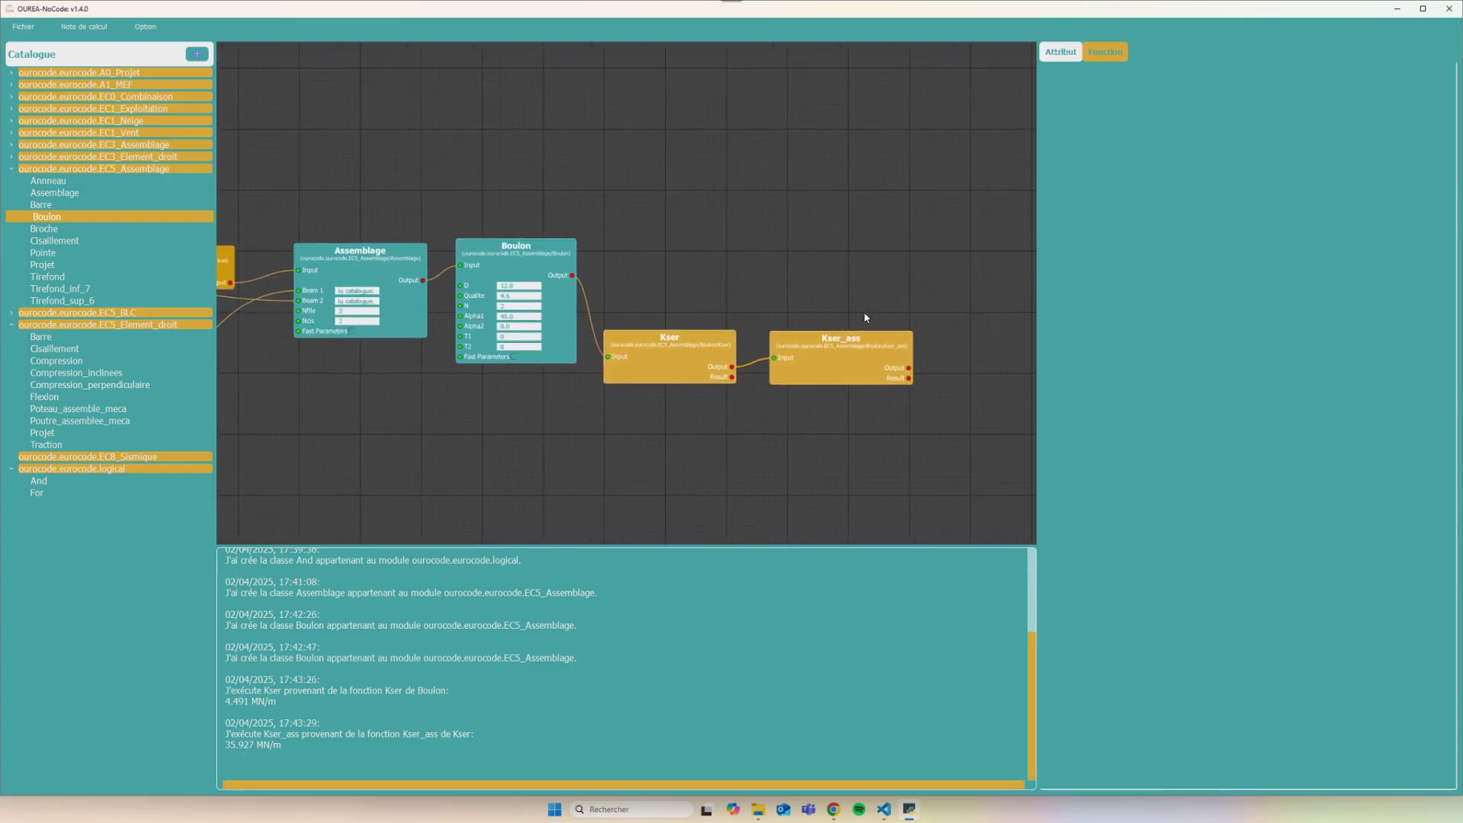
{"action": "left_click", "coordinate": [555, 262]}
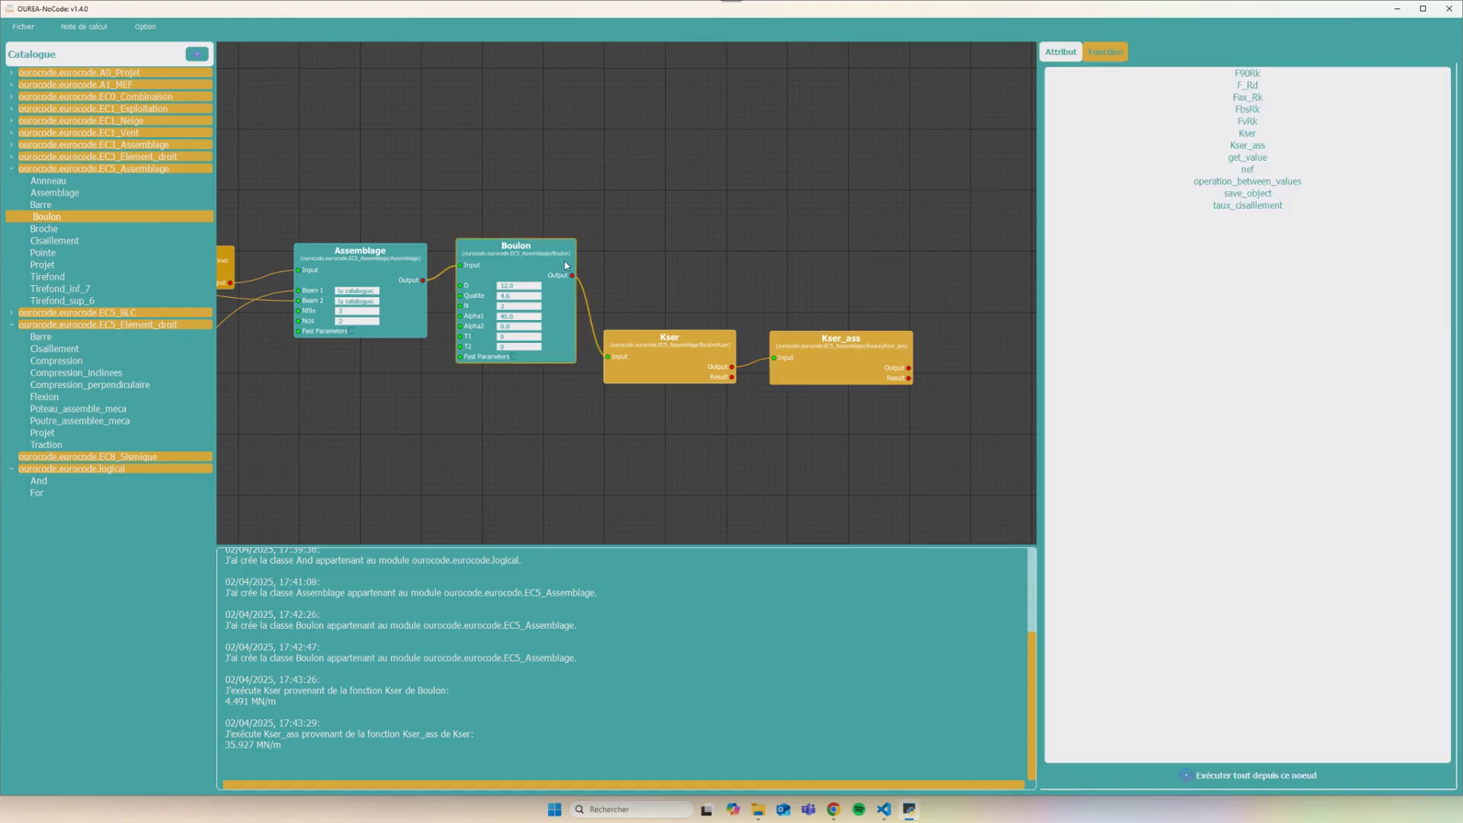
{"action": "left_click", "coordinate": [1257, 169]}
{"action": "left_click_drag", "start_coordinate": [710, 232], "coordinate": [678, 265]}
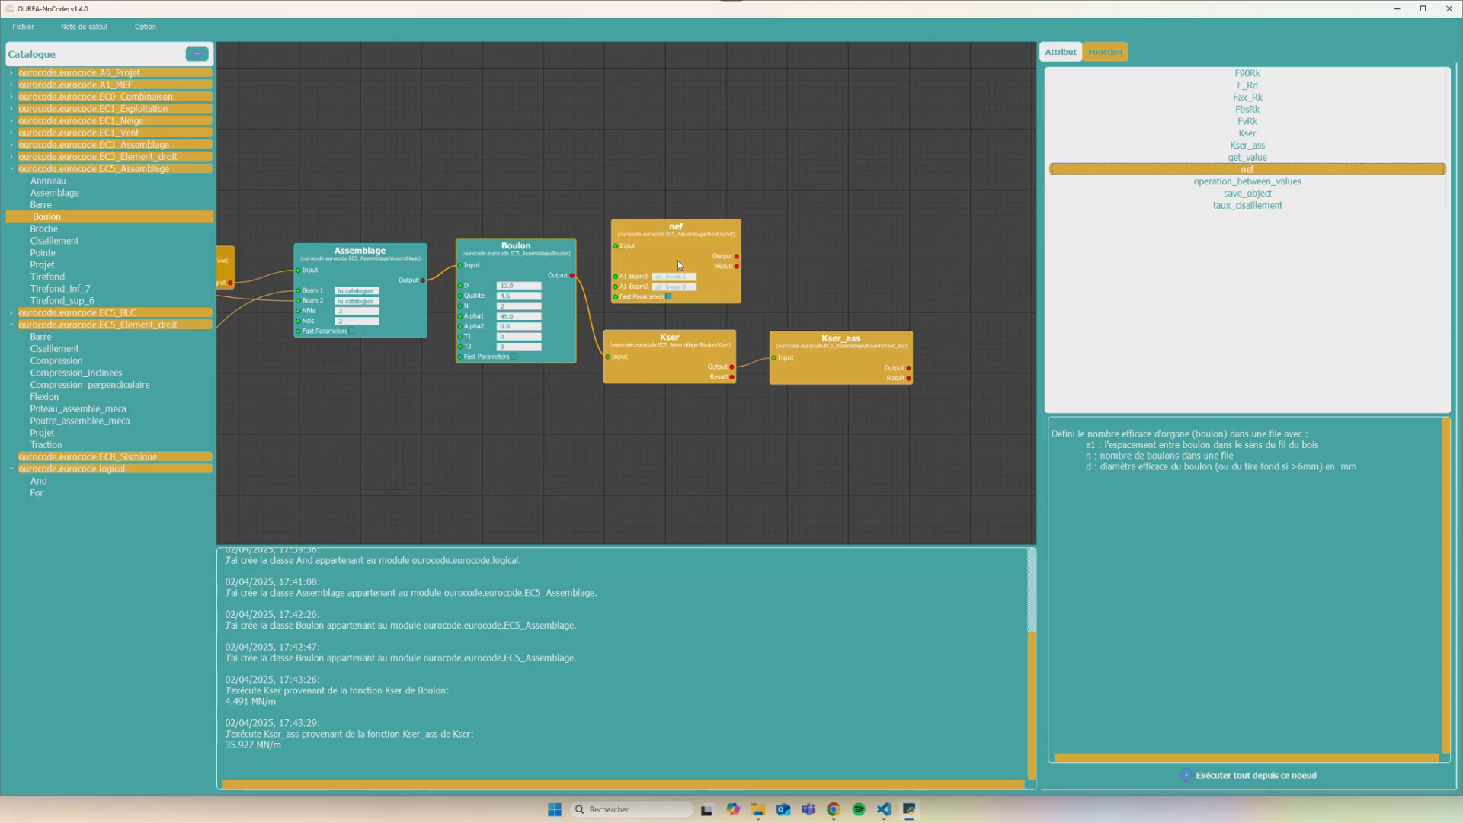
{"action": "left_click_drag", "start_coordinate": [572, 275], "coordinate": [639, 260]}
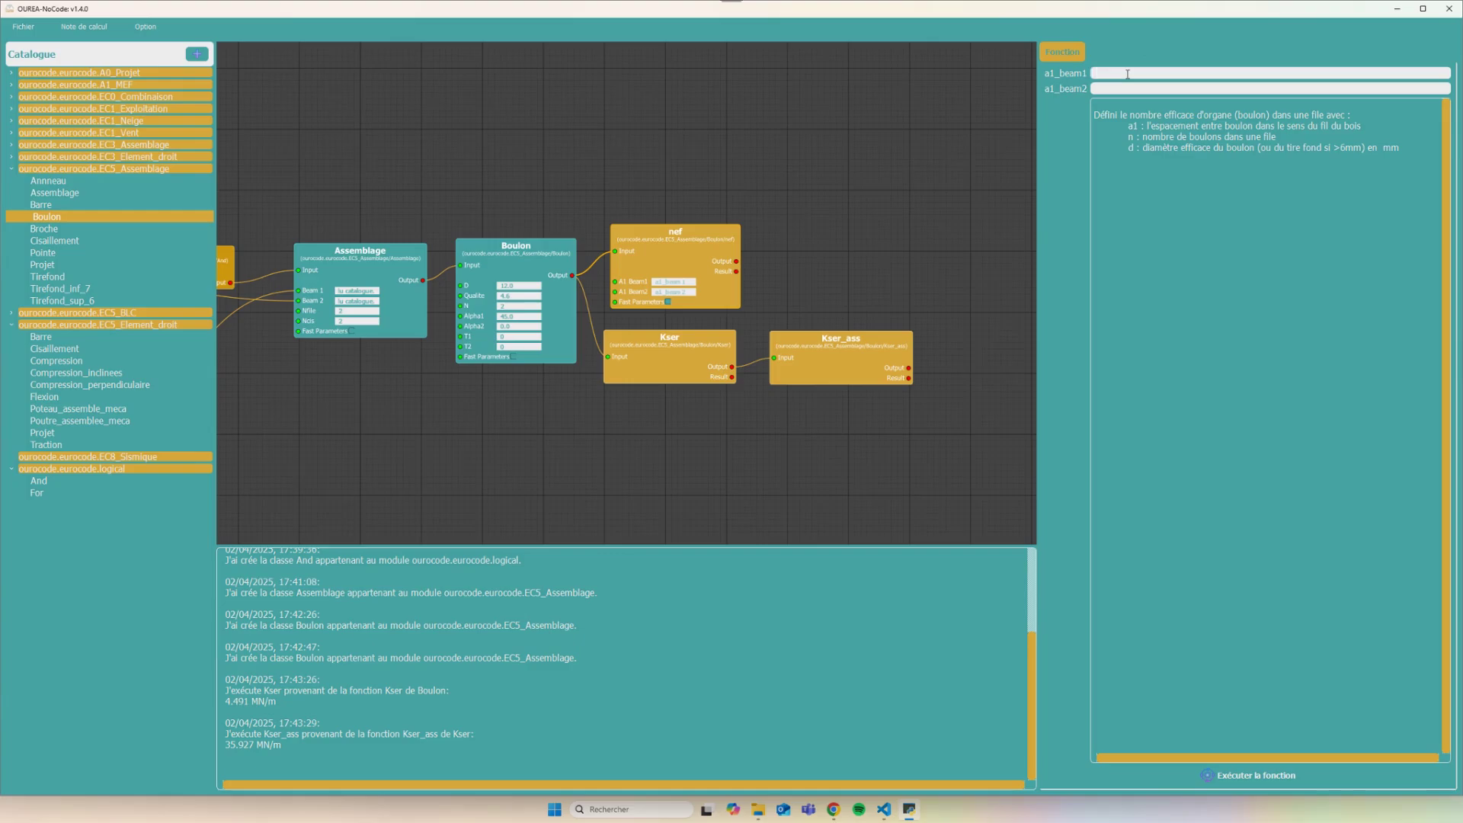
Set nef's a1_beam1 and a1_beam2 to 60, execute the function and shift its node slightly away from the Boulon
{"action": "type", "text": "6060"}
{"action": "left_click", "coordinate": [1232, 775]}
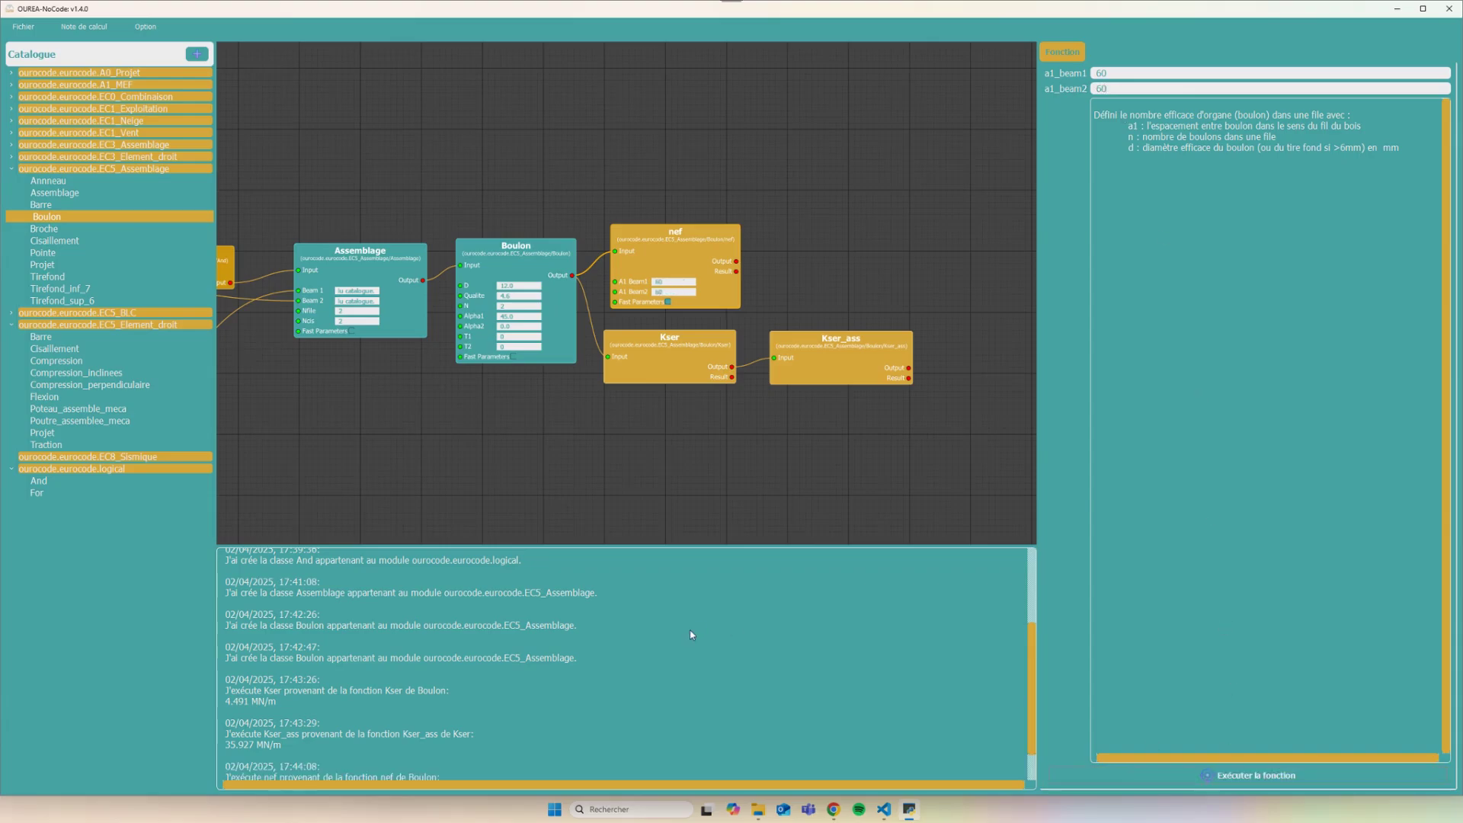
{"action": "left_click", "coordinate": [712, 473]}
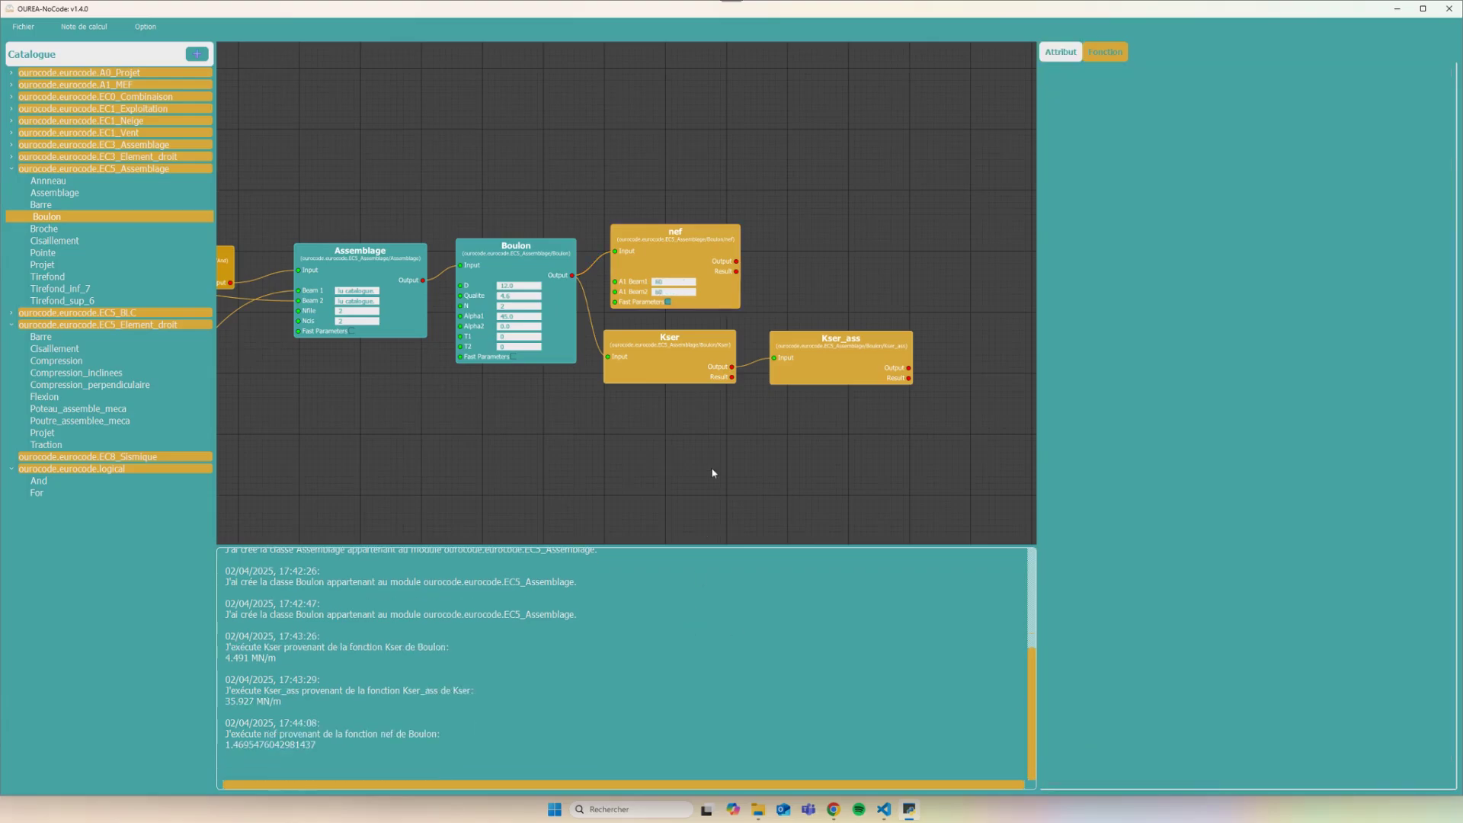
{"action": "left_click", "coordinate": [680, 249]}
{"action": "left_click_drag", "start_coordinate": [680, 249], "coordinate": [709, 234]}
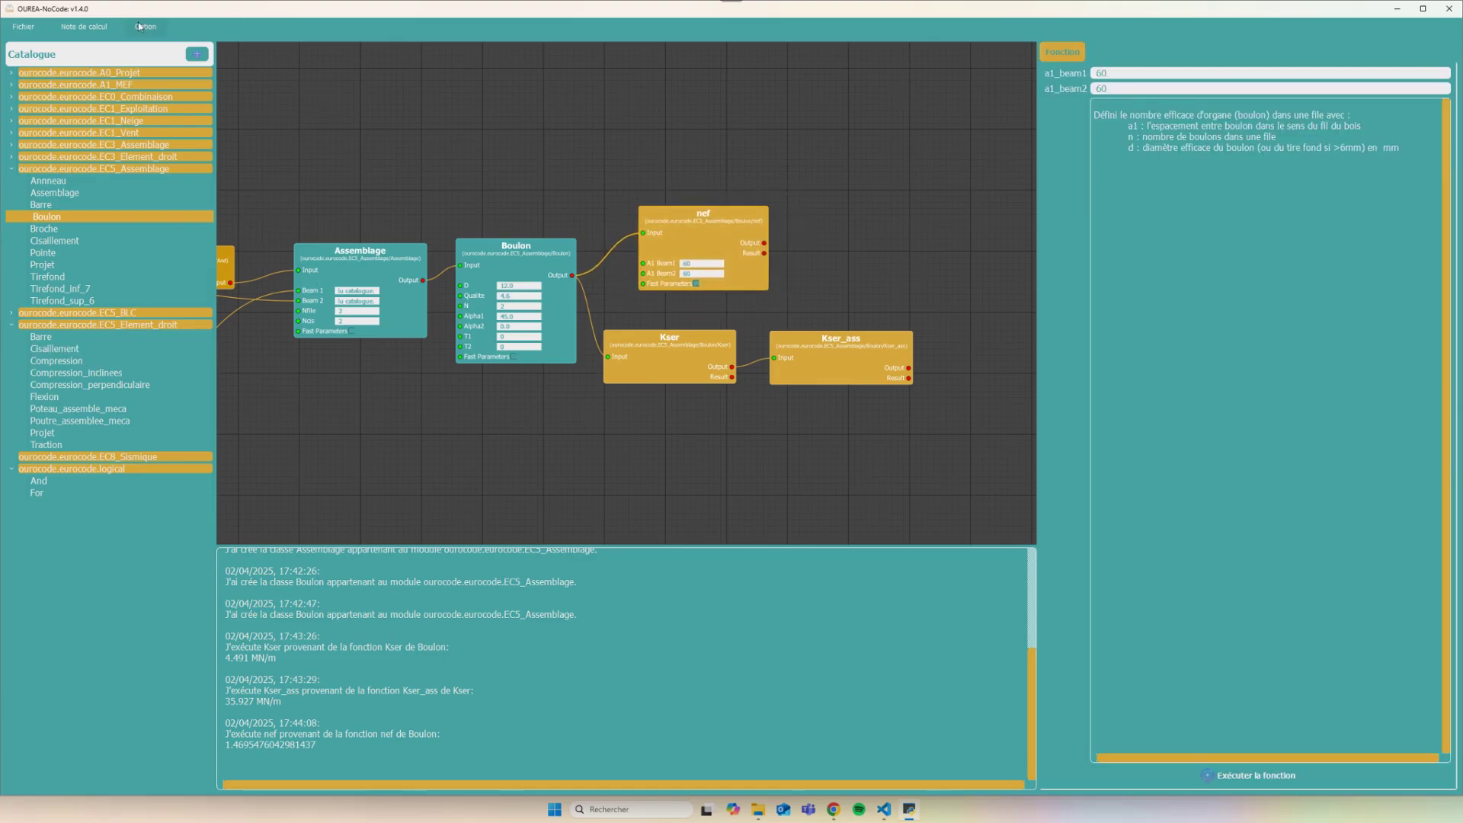
Create a calculation report named assemblage in the Bureau folder
{"action": "left_click", "coordinate": [84, 28]}
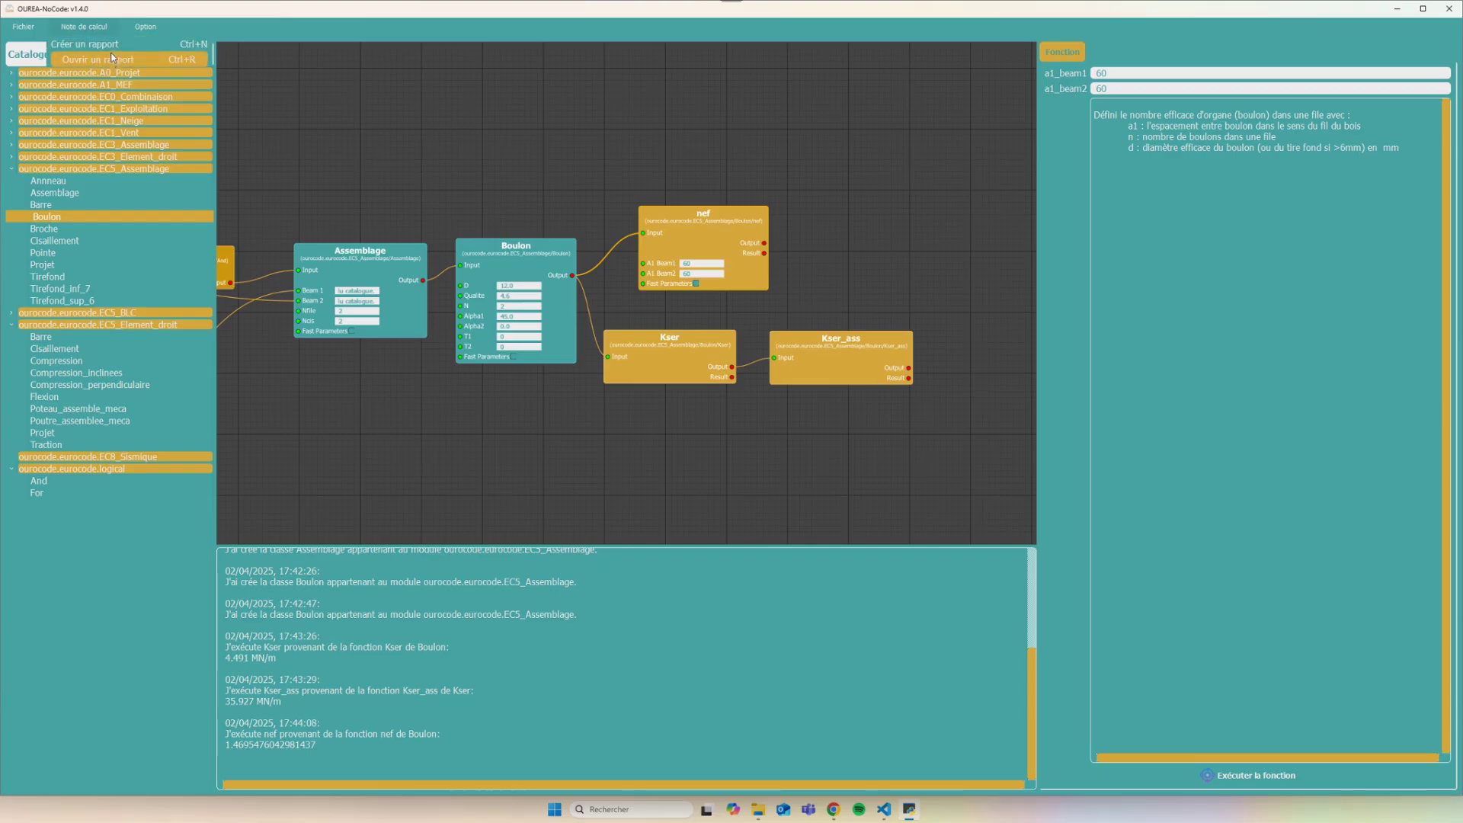
{"action": "left_click", "coordinate": [109, 48]}
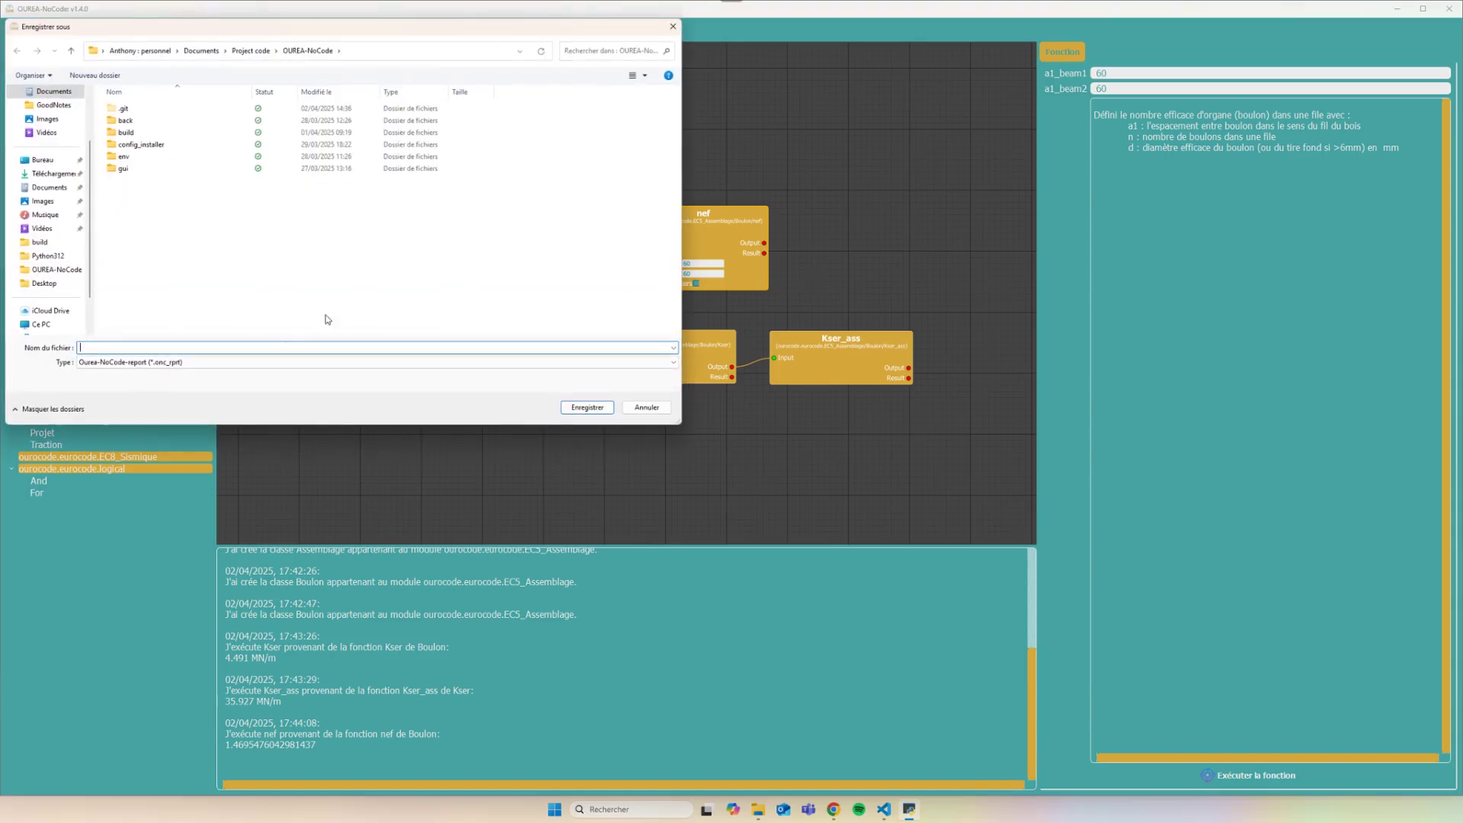
{"action": "left_click", "coordinate": [42, 160]}
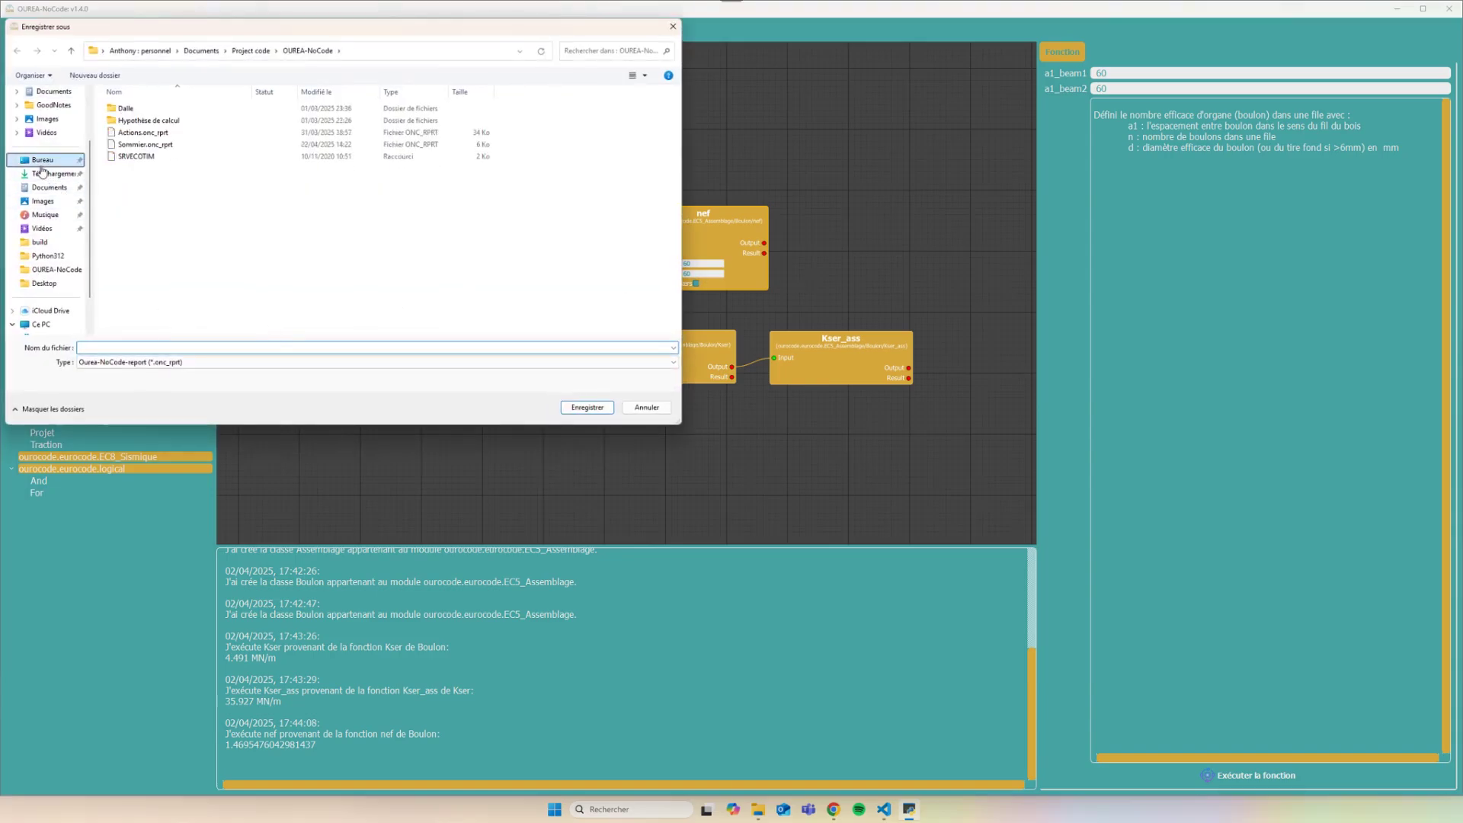
{"action": "left_click", "coordinate": [204, 346]}
{"action": "type", "text": "assemblage"}
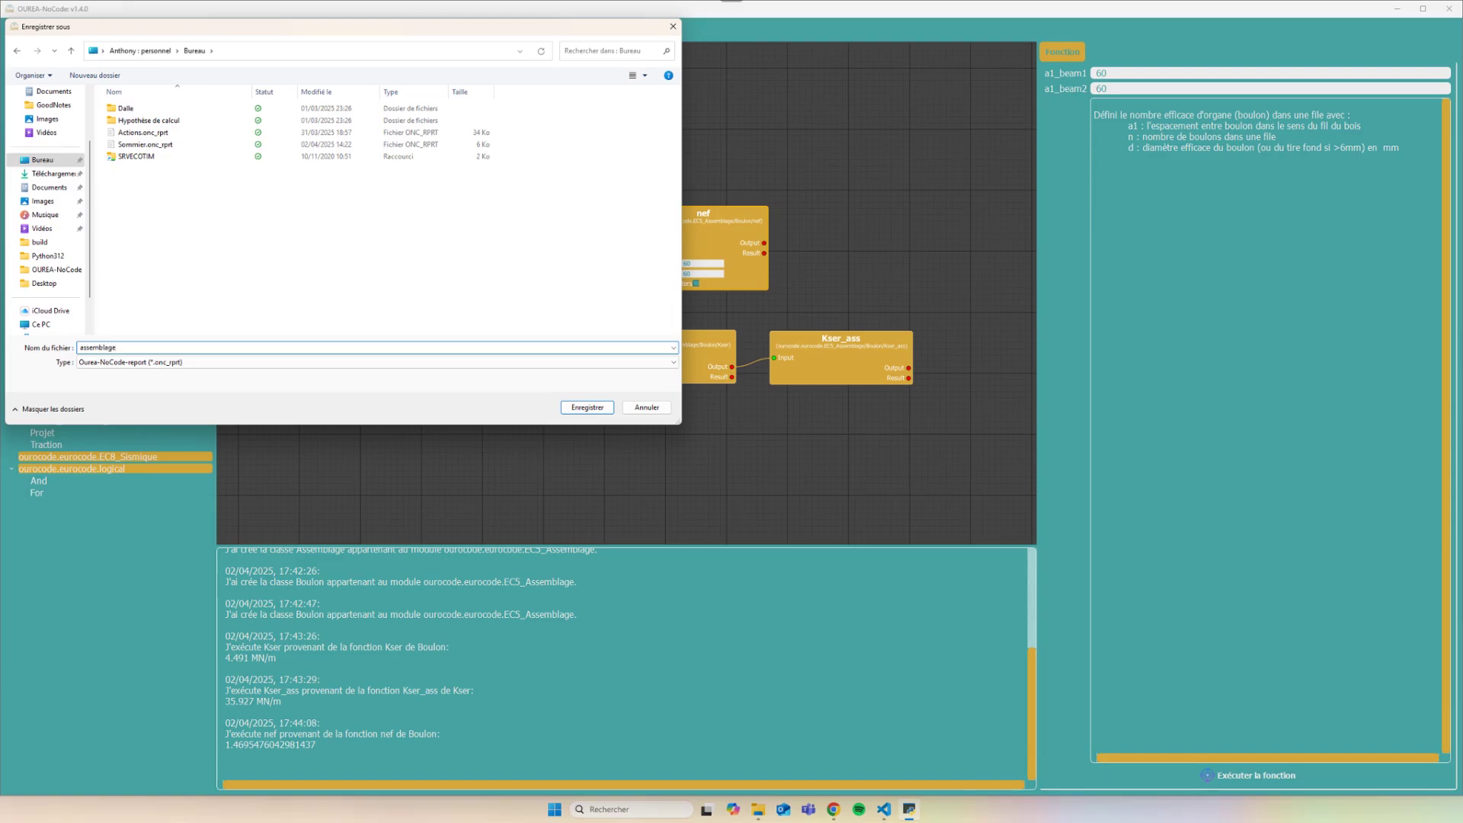
{"action": "key", "text": "Return"}
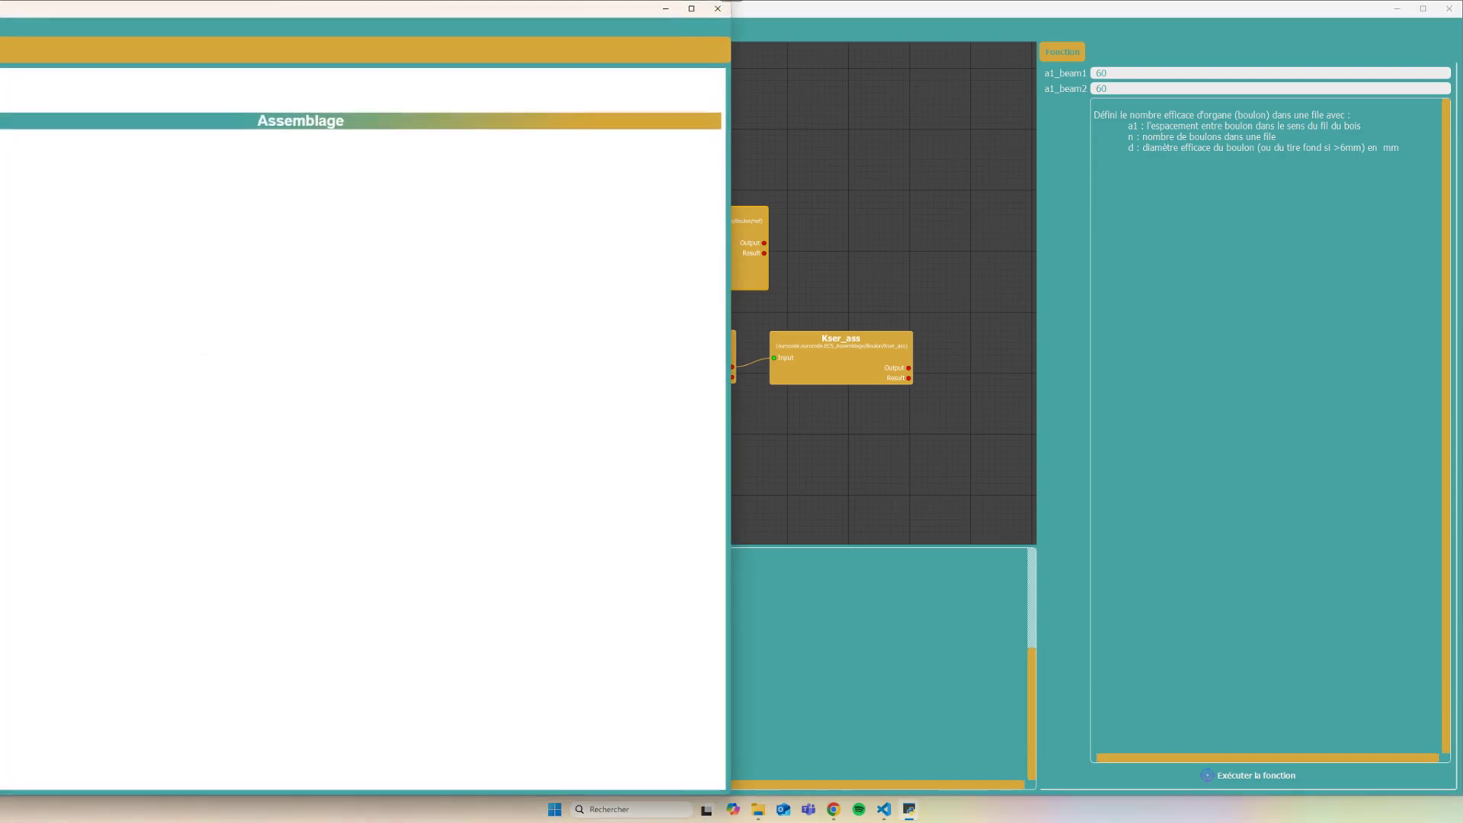
Maximize the report window and enlarge the report preview
{"action": "left_click_drag", "start_coordinate": [363, 19], "coordinate": [1054, 55]}
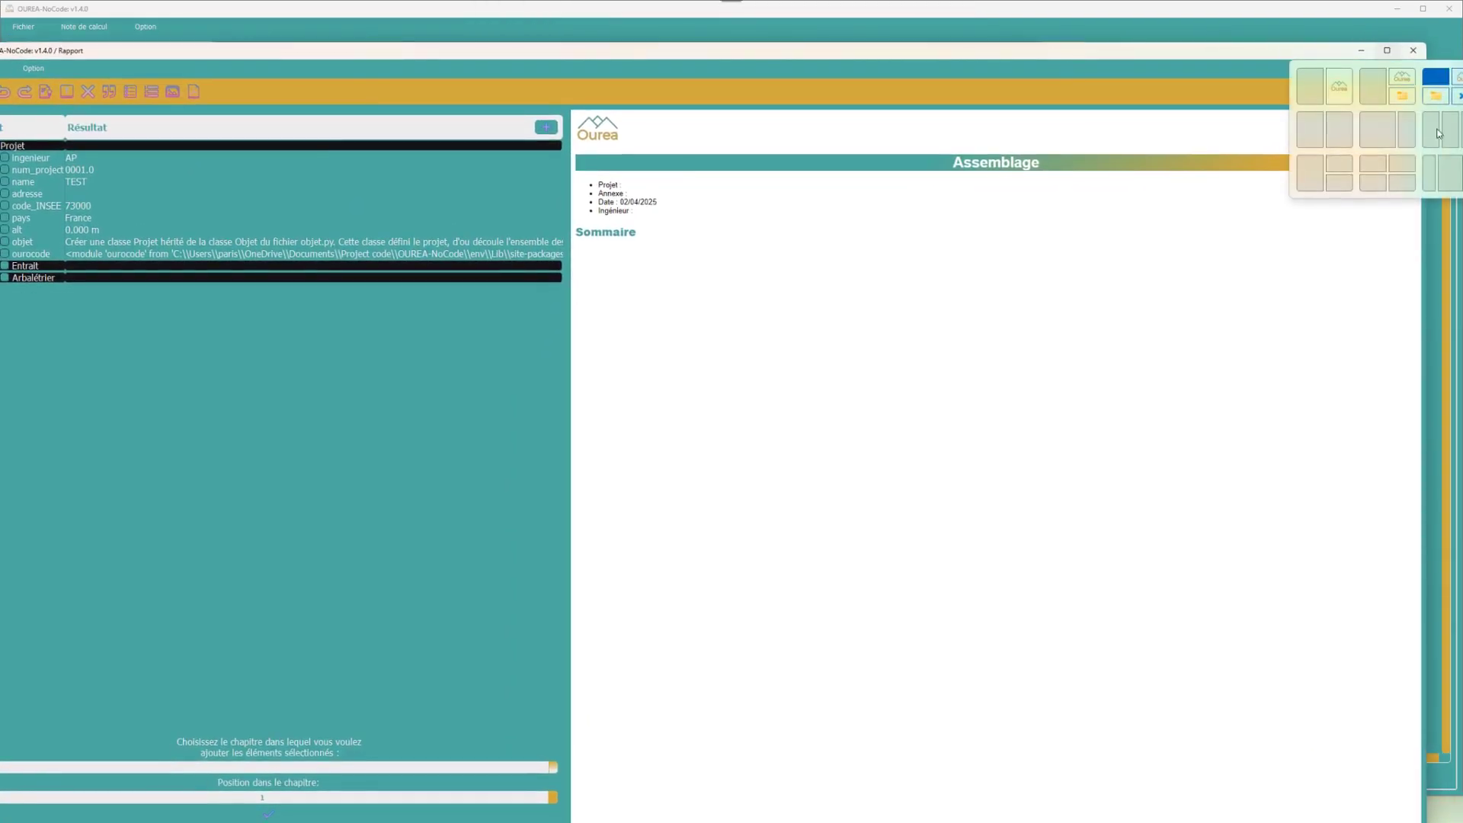
{"action": "left_click", "coordinate": [1389, 50]}
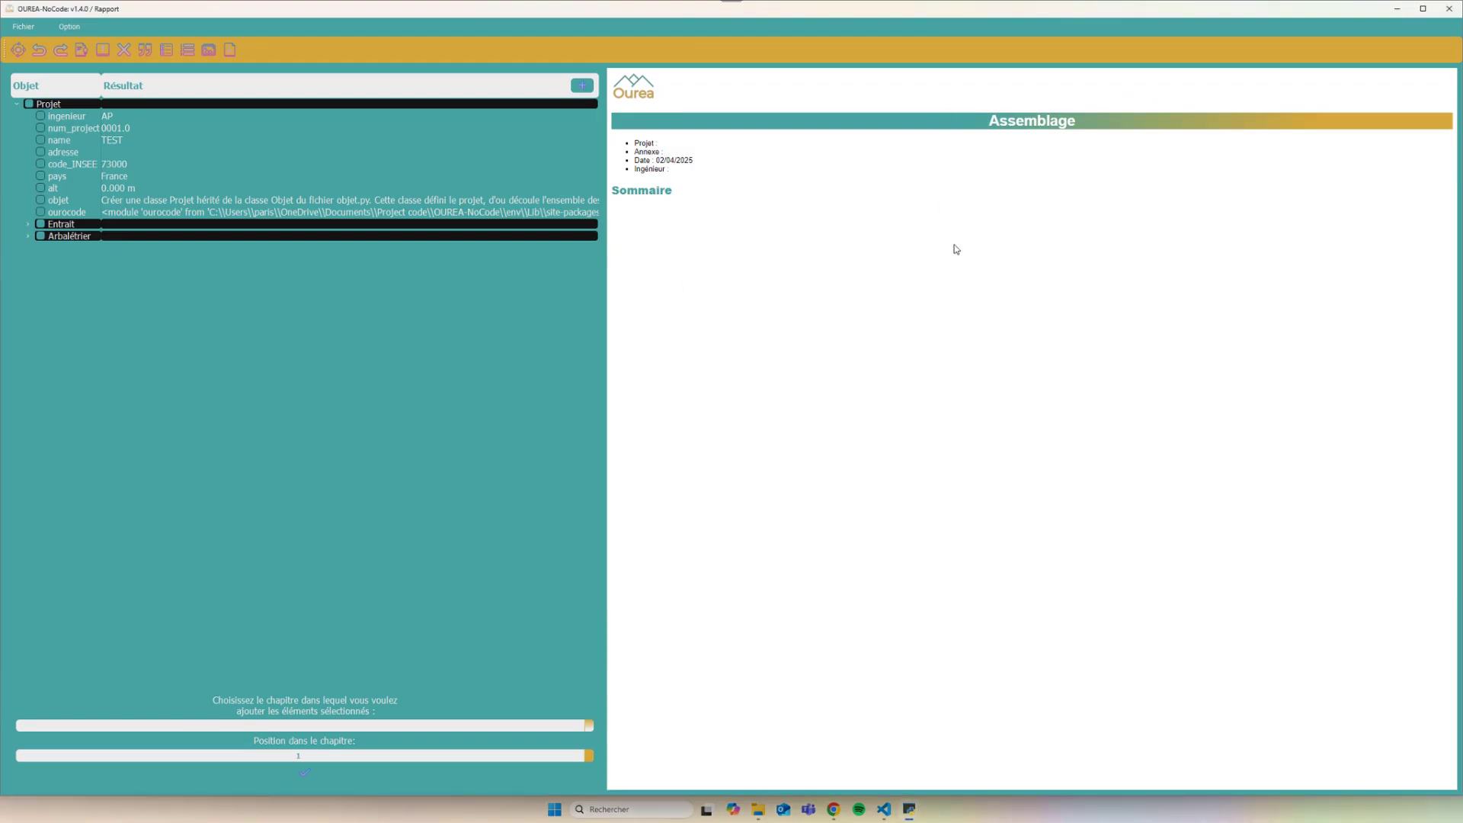
{"action": "scroll", "coordinate": [943, 242], "scroll_direction": "up", "scroll_amount": 3}
{"action": "scroll", "coordinate": [944, 242], "scroll_direction": "up", "scroll_amount": 1}
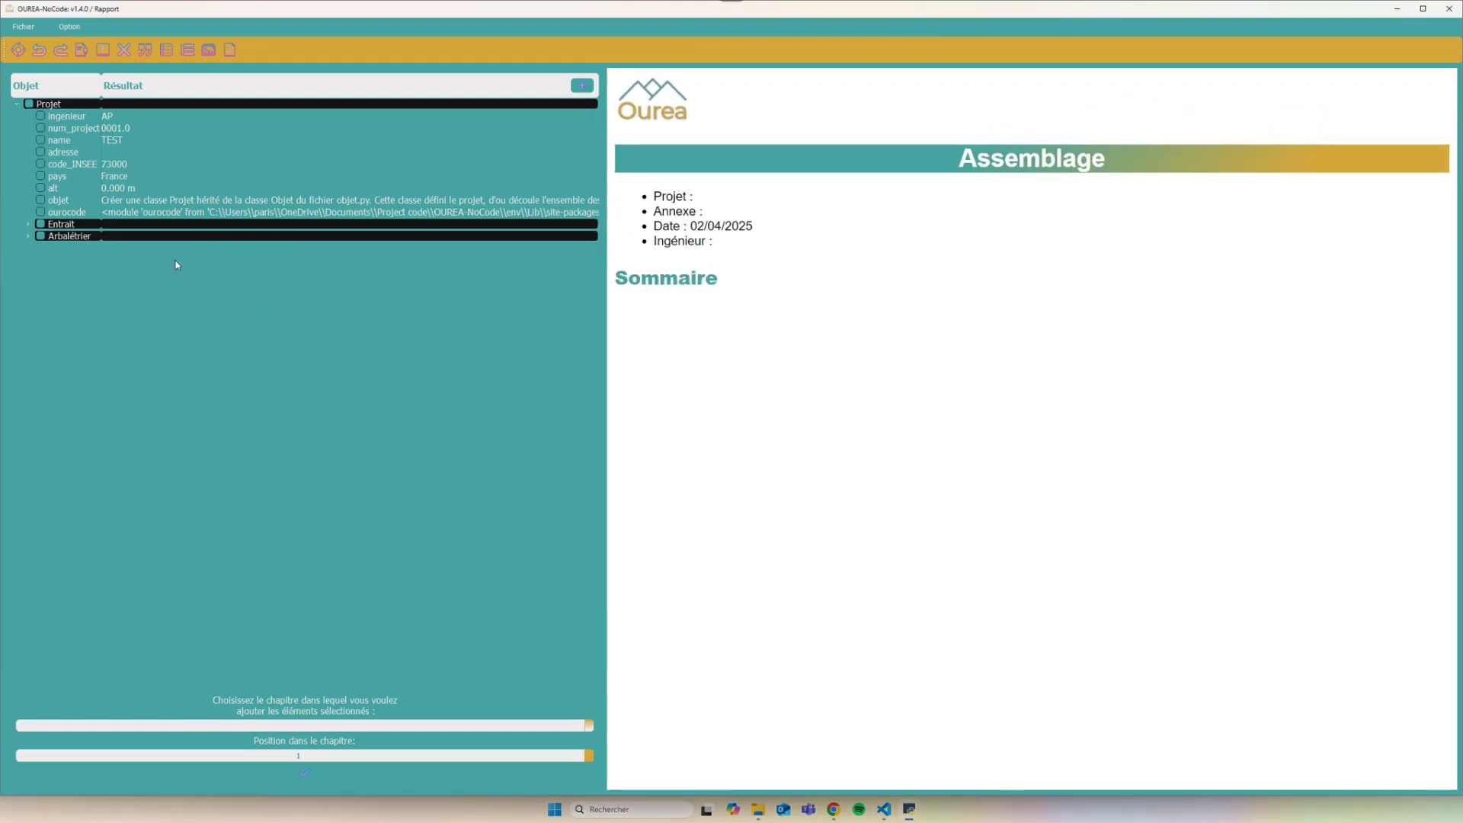
Expand the whole object tree, review the Assemblage and Boulon results, and select the Boulon's pince value for the report
{"action": "left_click", "coordinate": [582, 85]}
{"action": "scroll", "coordinate": [300, 303], "scroll_direction": "down", "scroll_amount": 10}
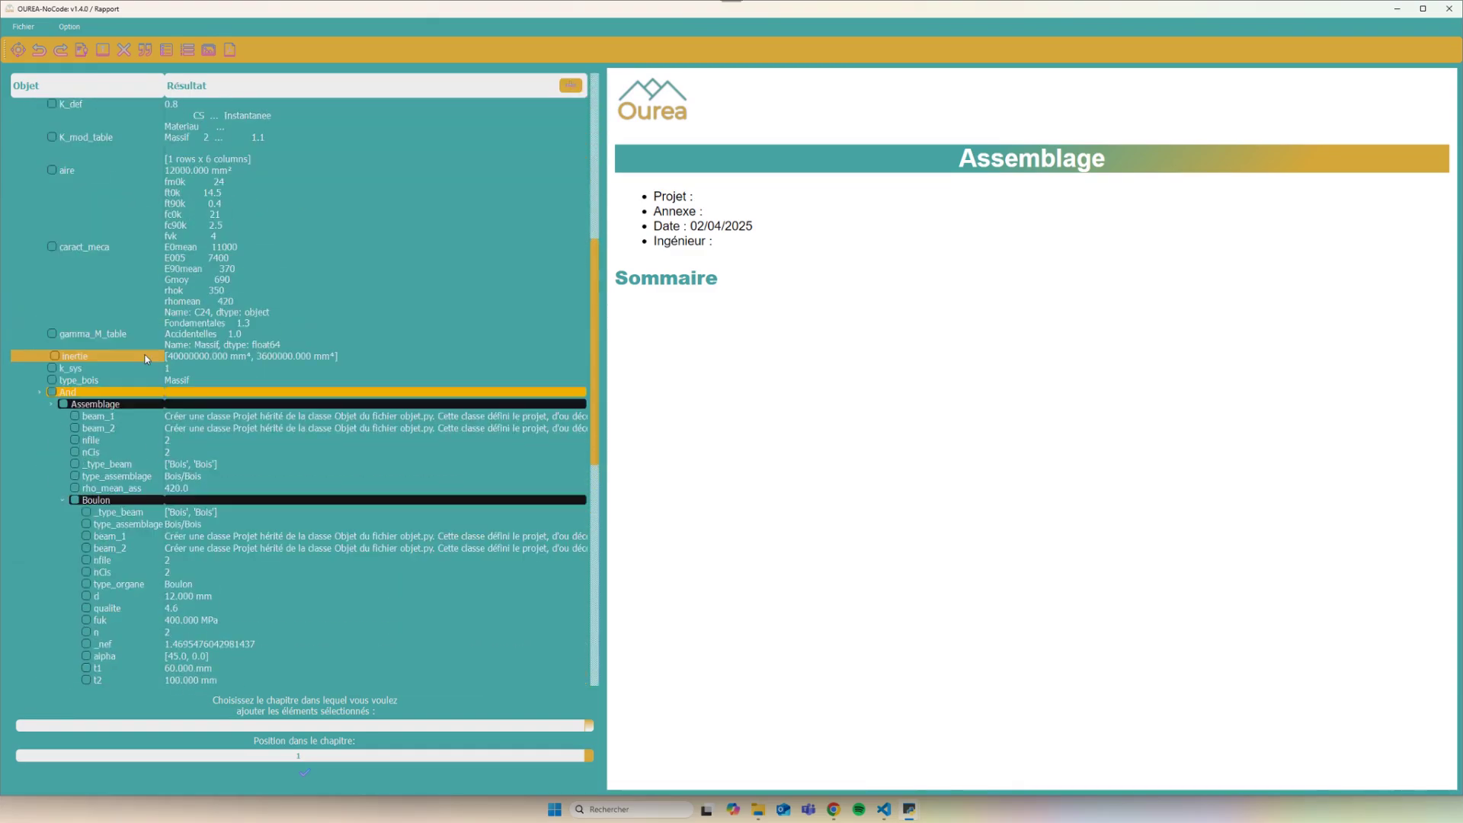
{"action": "scroll", "coordinate": [143, 351], "scroll_direction": "up", "scroll_amount": 6}
{"action": "scroll", "coordinate": [126, 381], "scroll_direction": "down", "scroll_amount": 11}
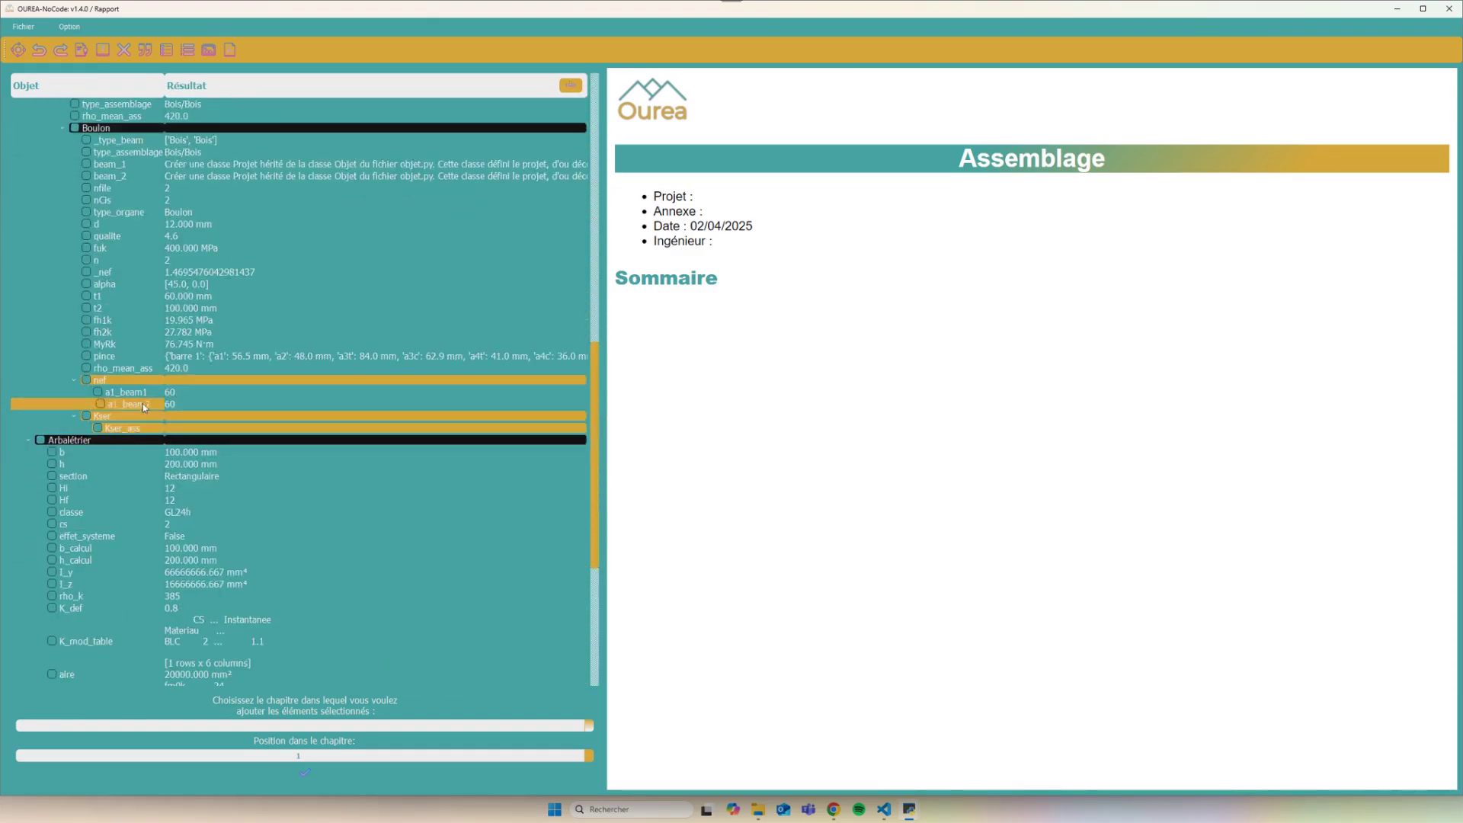
{"action": "scroll", "coordinate": [145, 407], "scroll_direction": "up", "scroll_amount": 3}
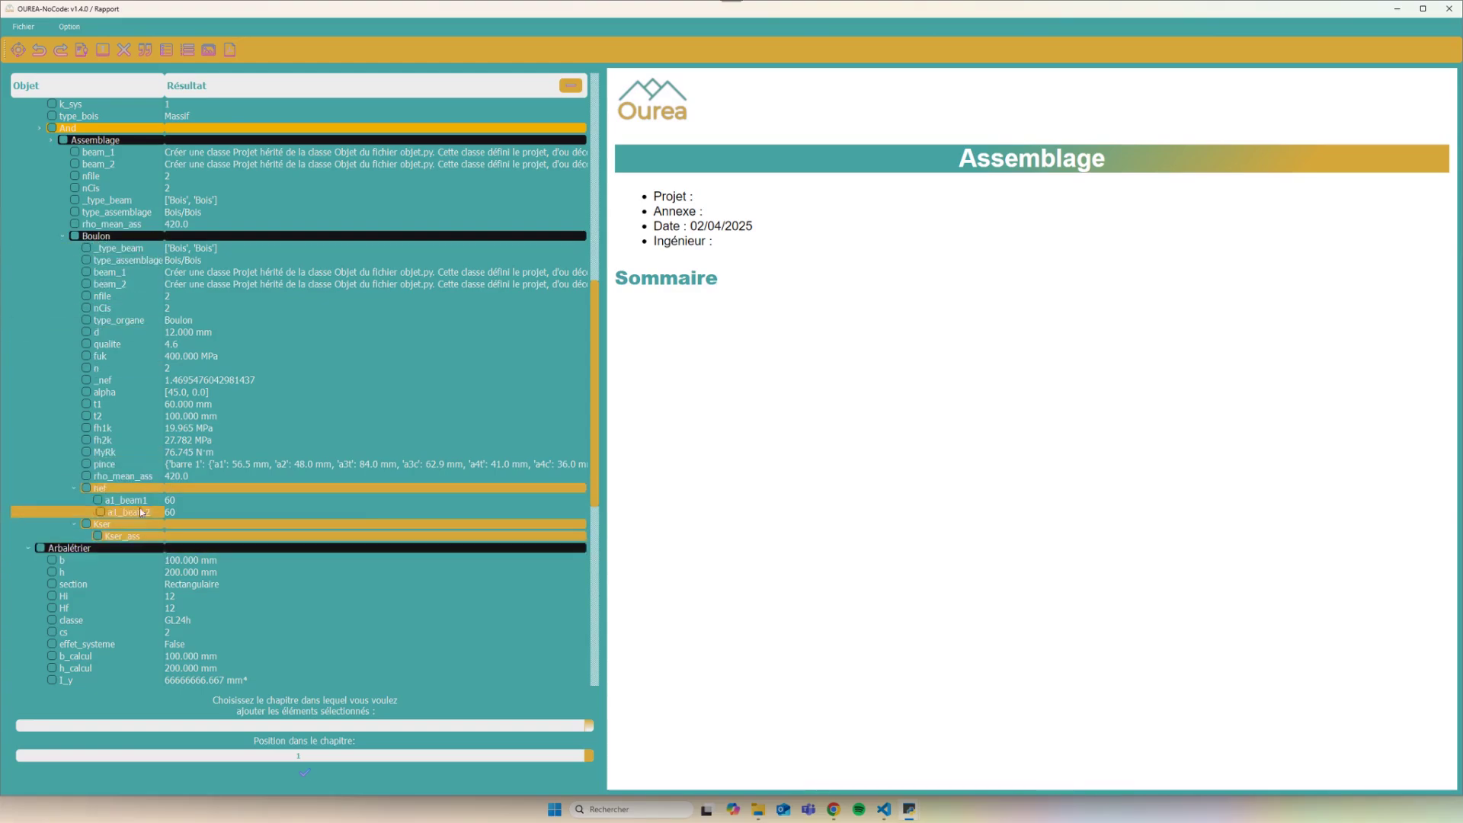
{"action": "left_click", "coordinate": [89, 464]}
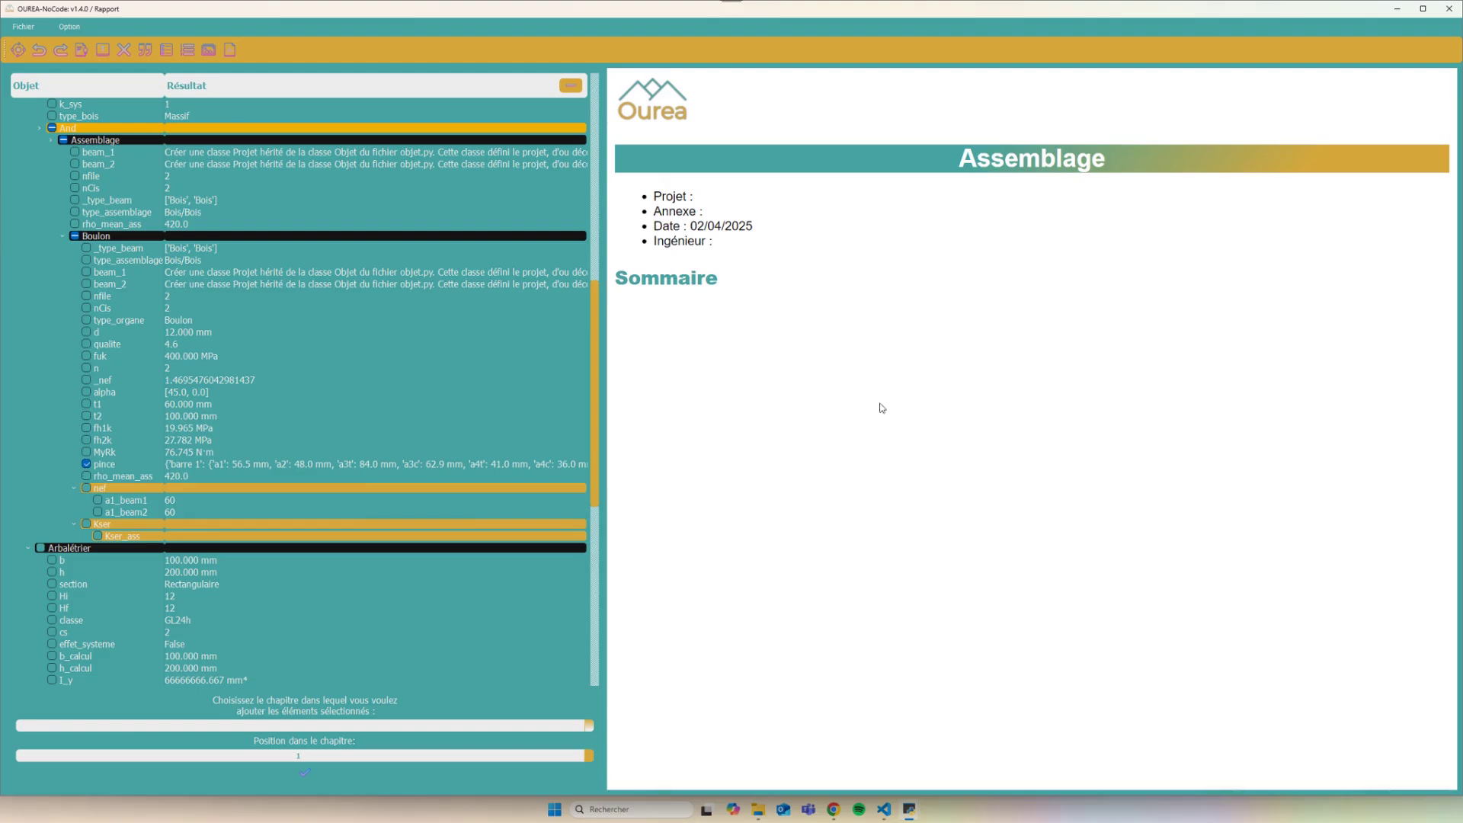
Create the report title "Général" as chapter 1
{"action": "key", "text": "ctrl+t"}
{"action": "type", "text": "Gé"}
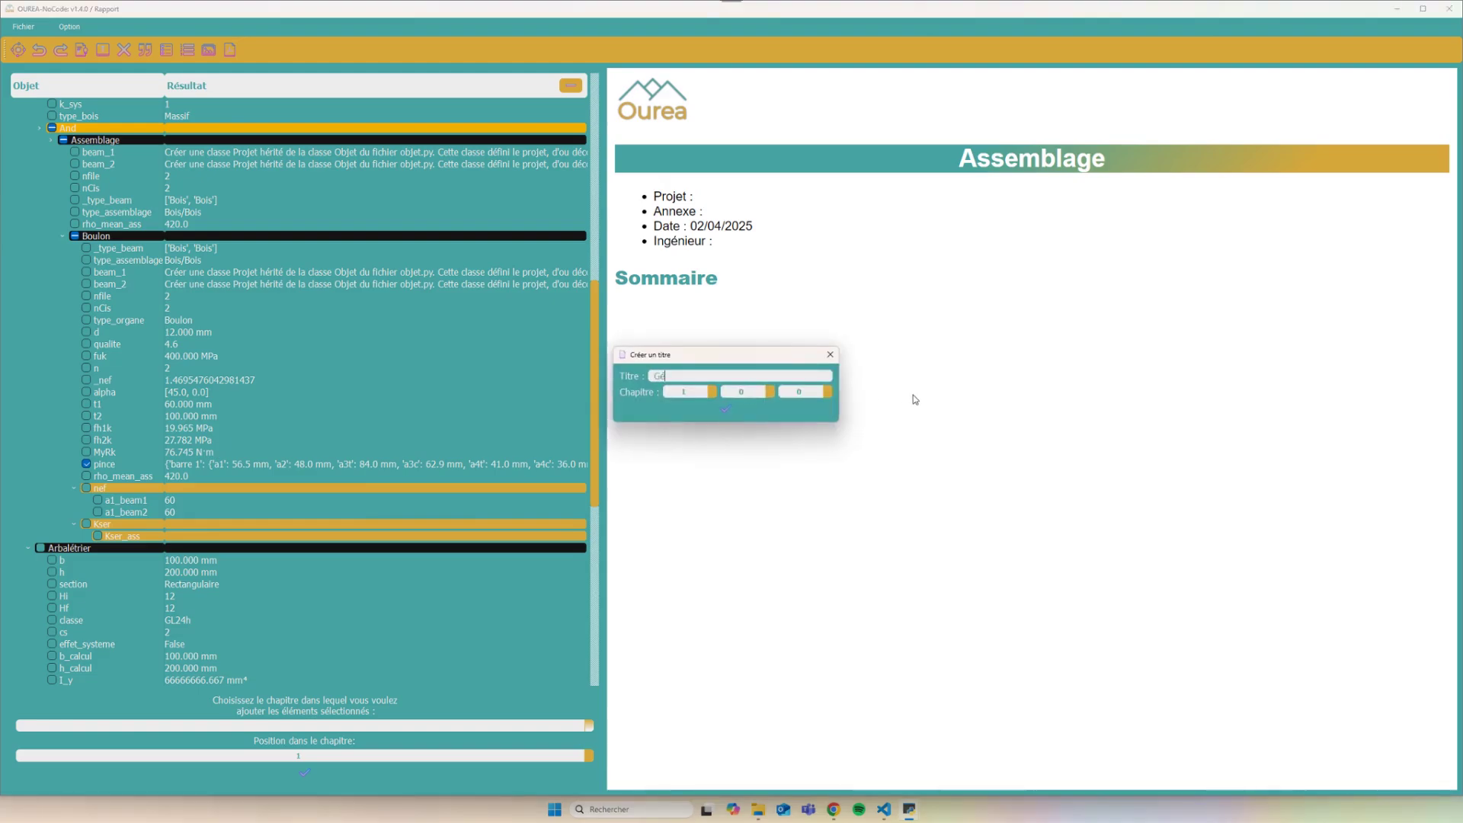
{"action": "type", "text": "néral"}
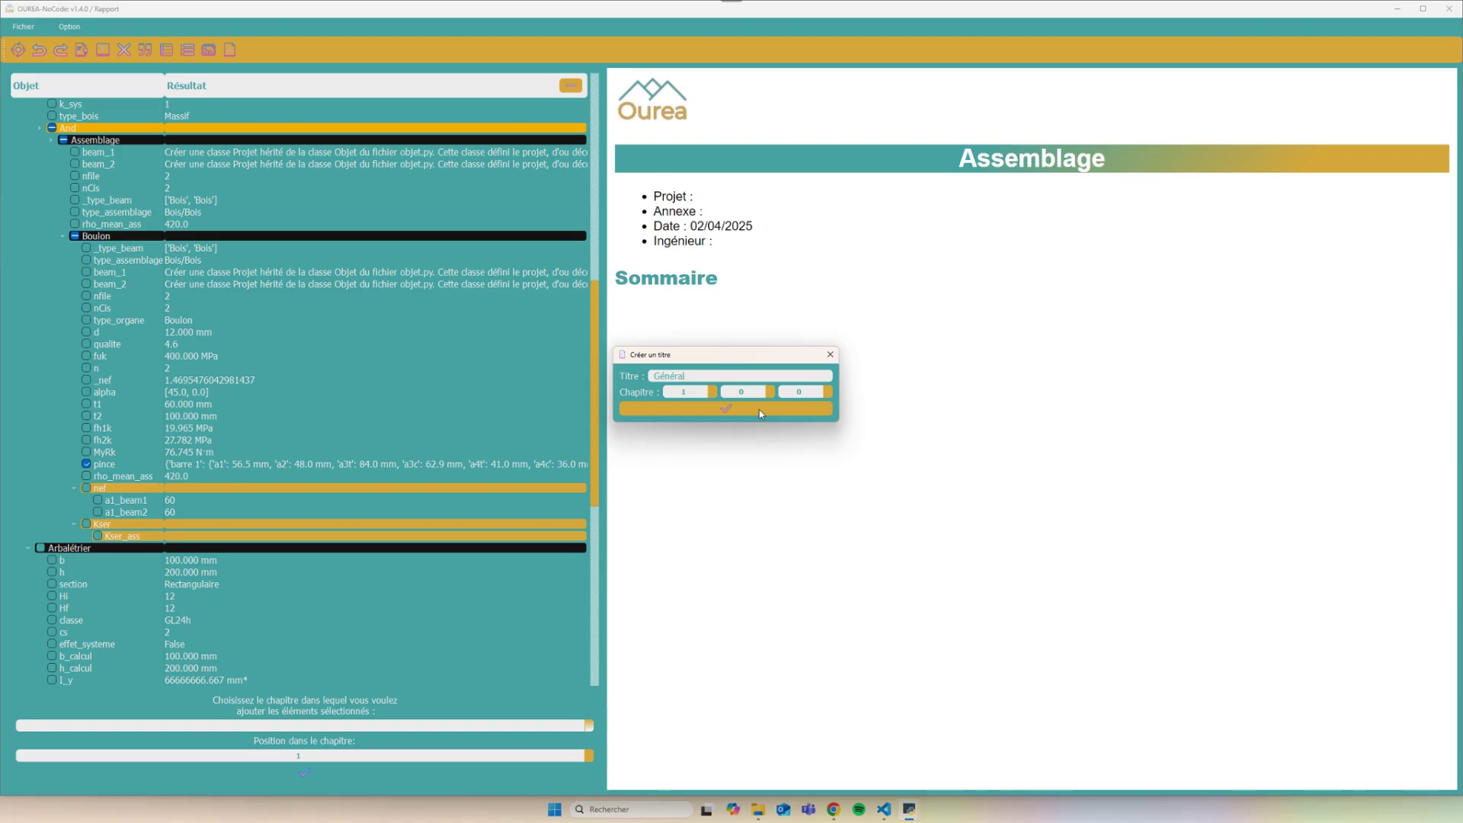
{"action": "left_click", "coordinate": [759, 409]}
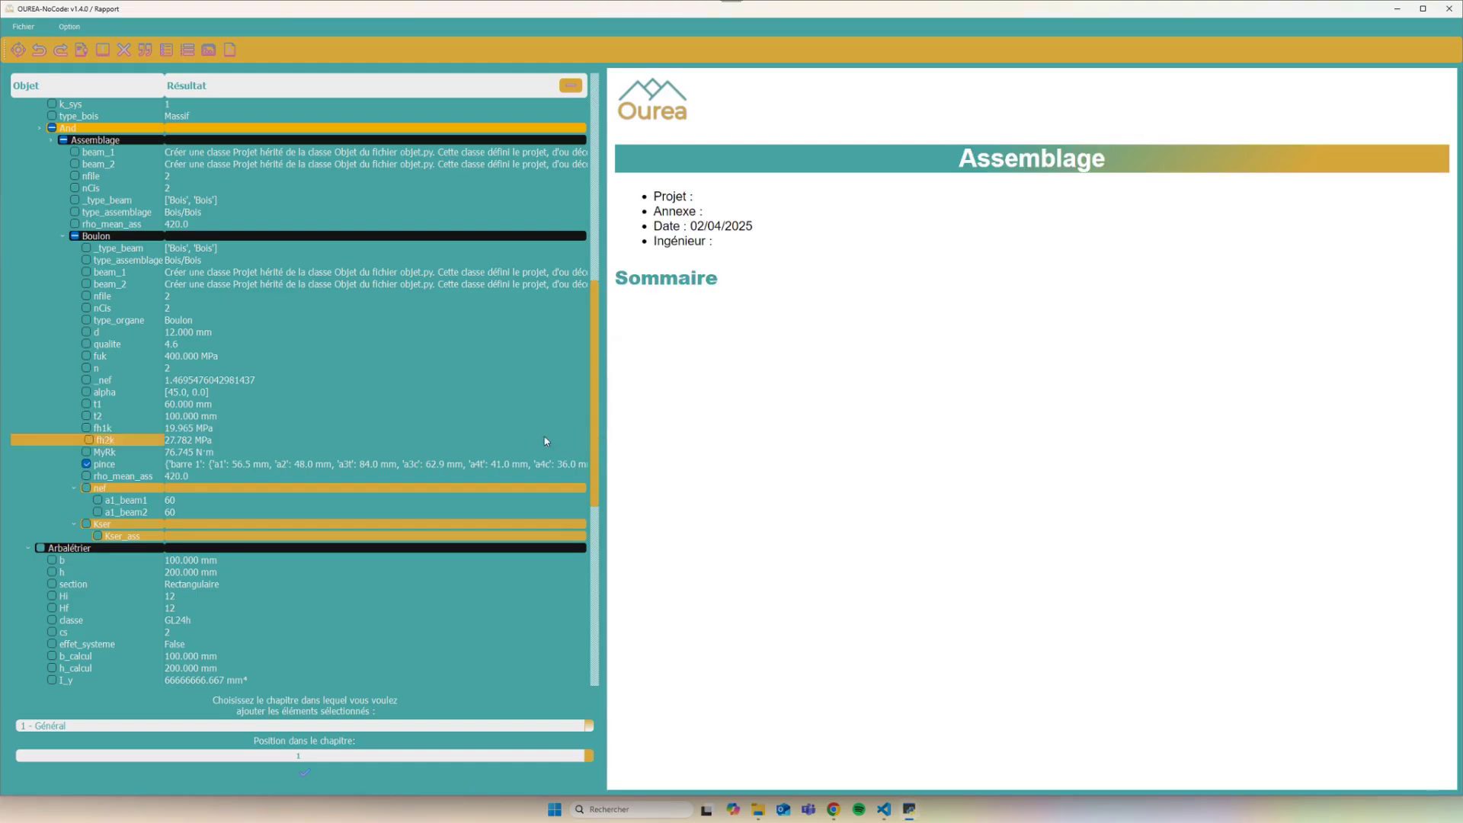
Add a second "Général" title as chapter 1 and delete the duplicate chapter
{"action": "key", "text": "ctrl+t"}
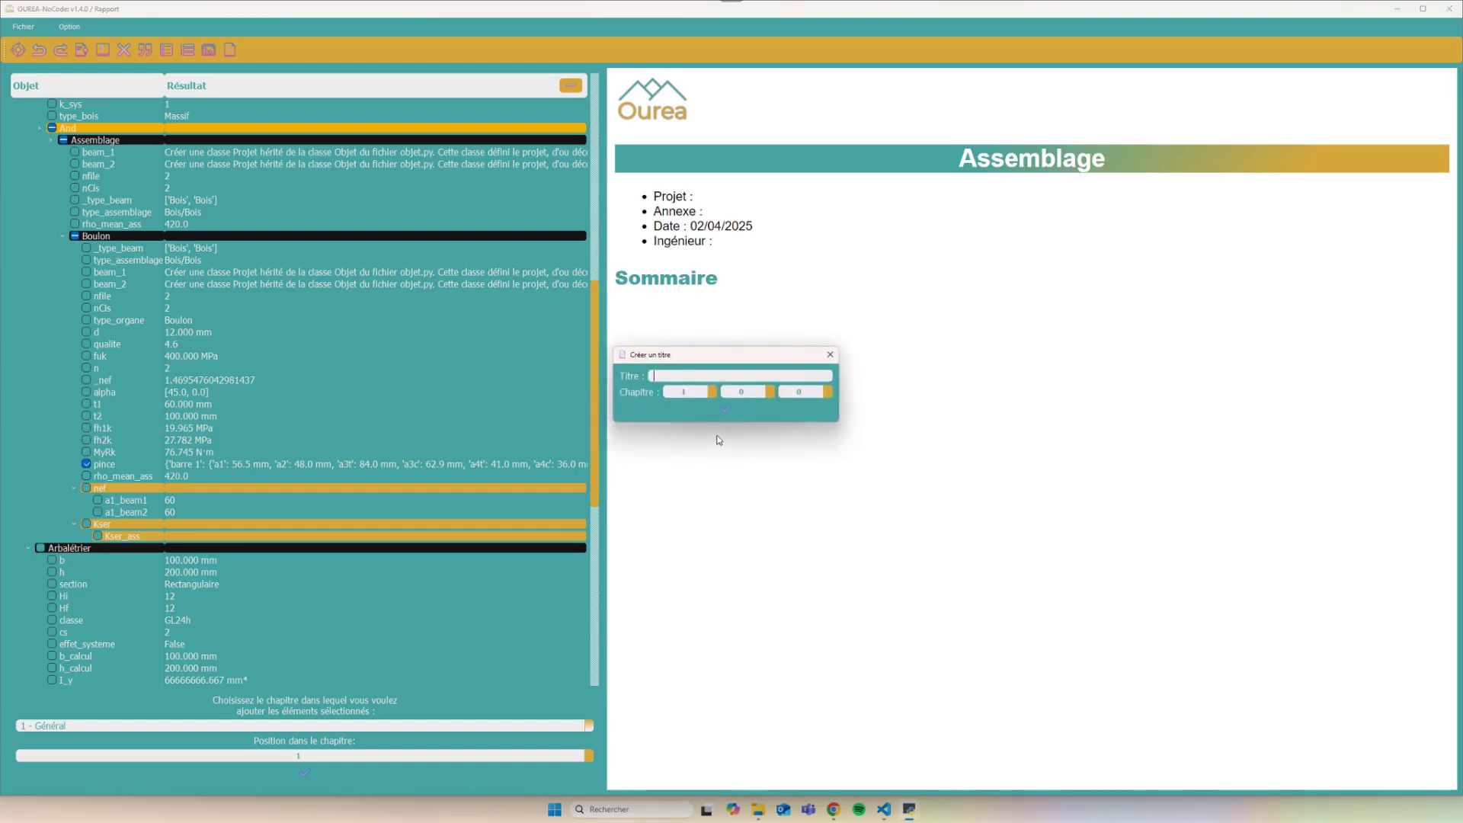
{"action": "type", "text": "Général"}
{"action": "key", "text": "Return"}
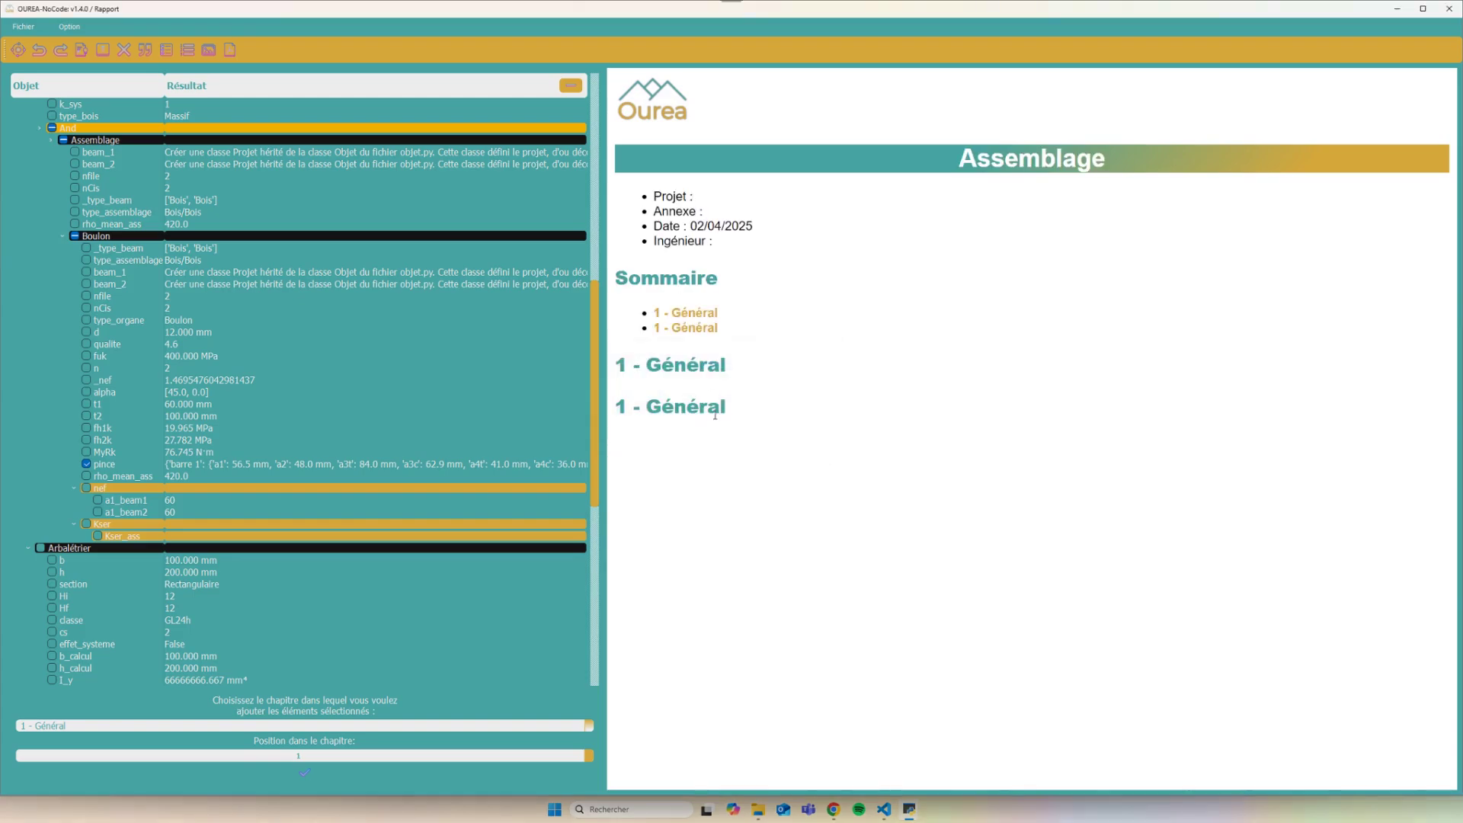
{"action": "left_click", "coordinate": [124, 50]}
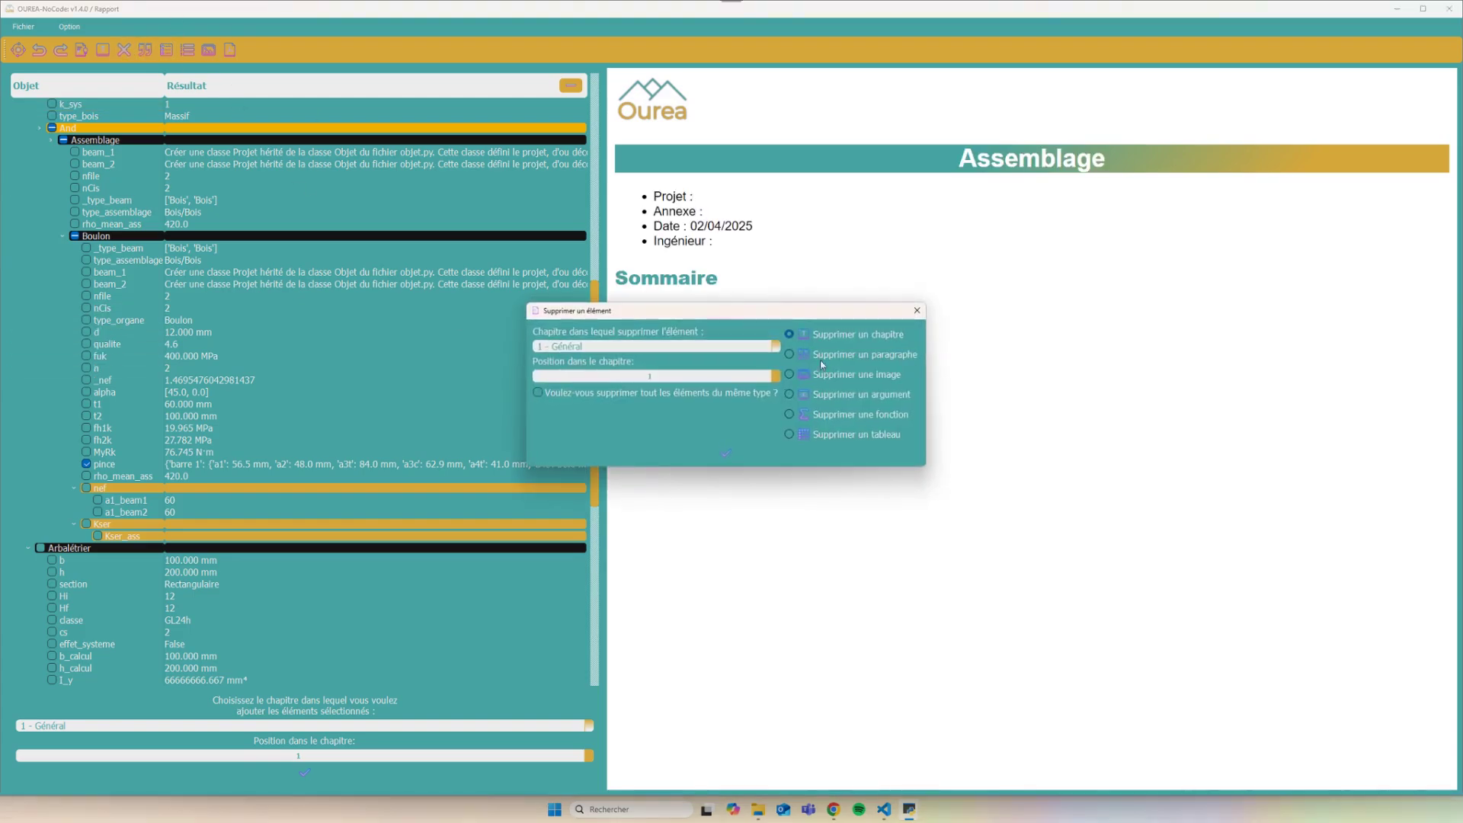
{"action": "left_click", "coordinate": [738, 455]}
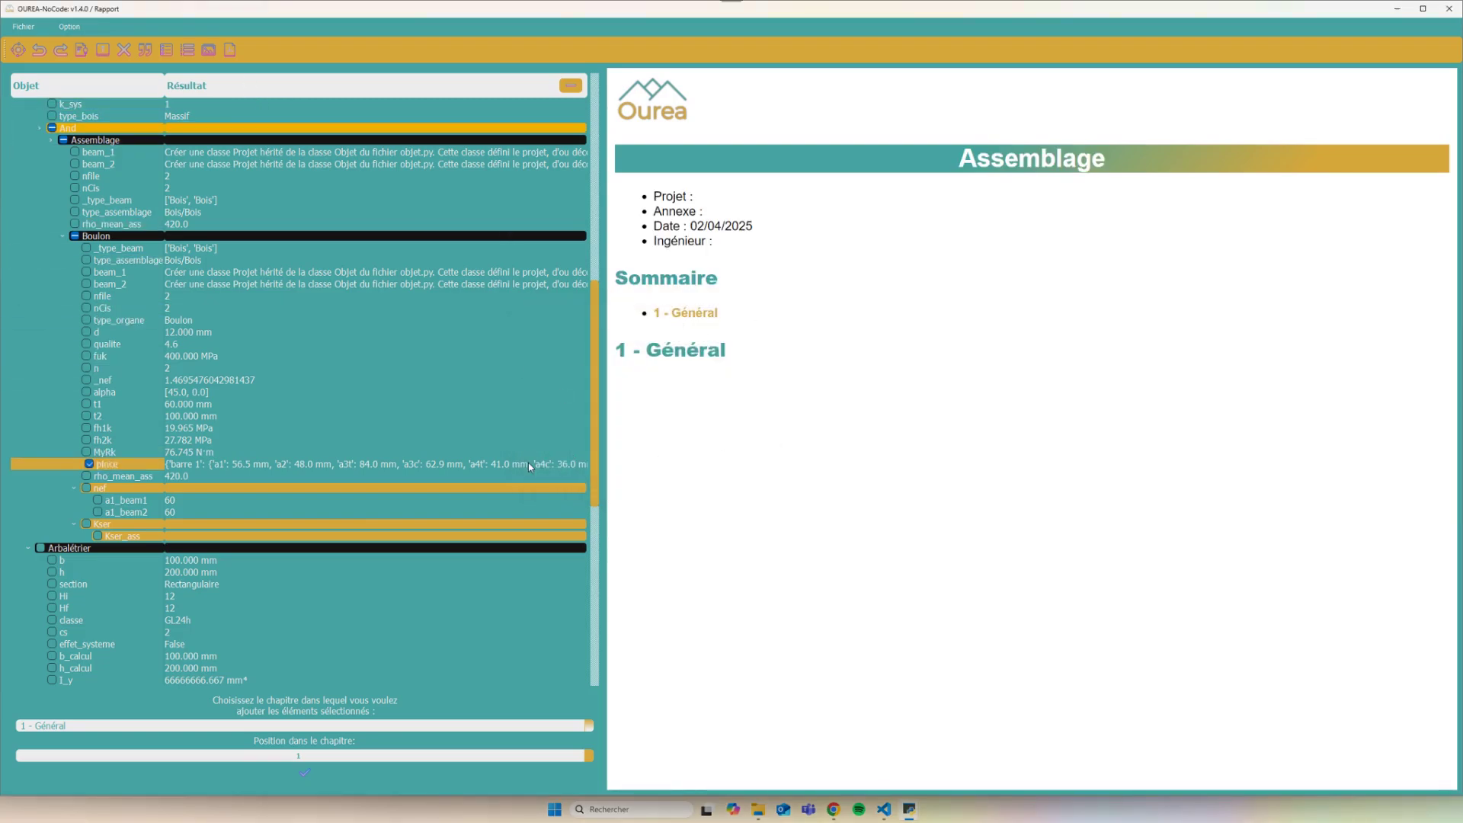
Delete the report's existing "Général" chapter and recreate the title "Général" as chapter 1
{"action": "left_click", "coordinate": [143, 53]}
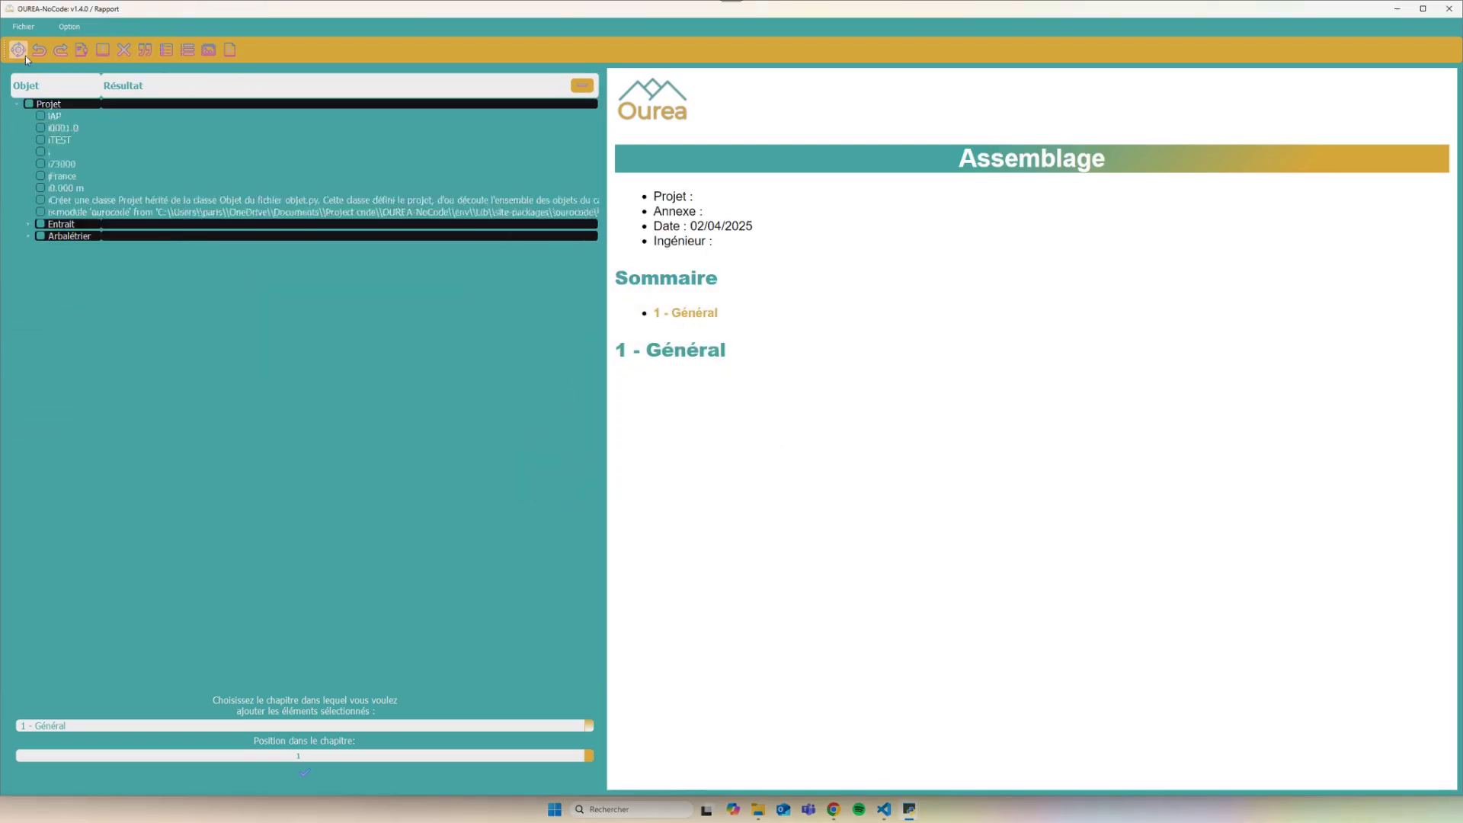
{"action": "left_click", "coordinate": [147, 55]}
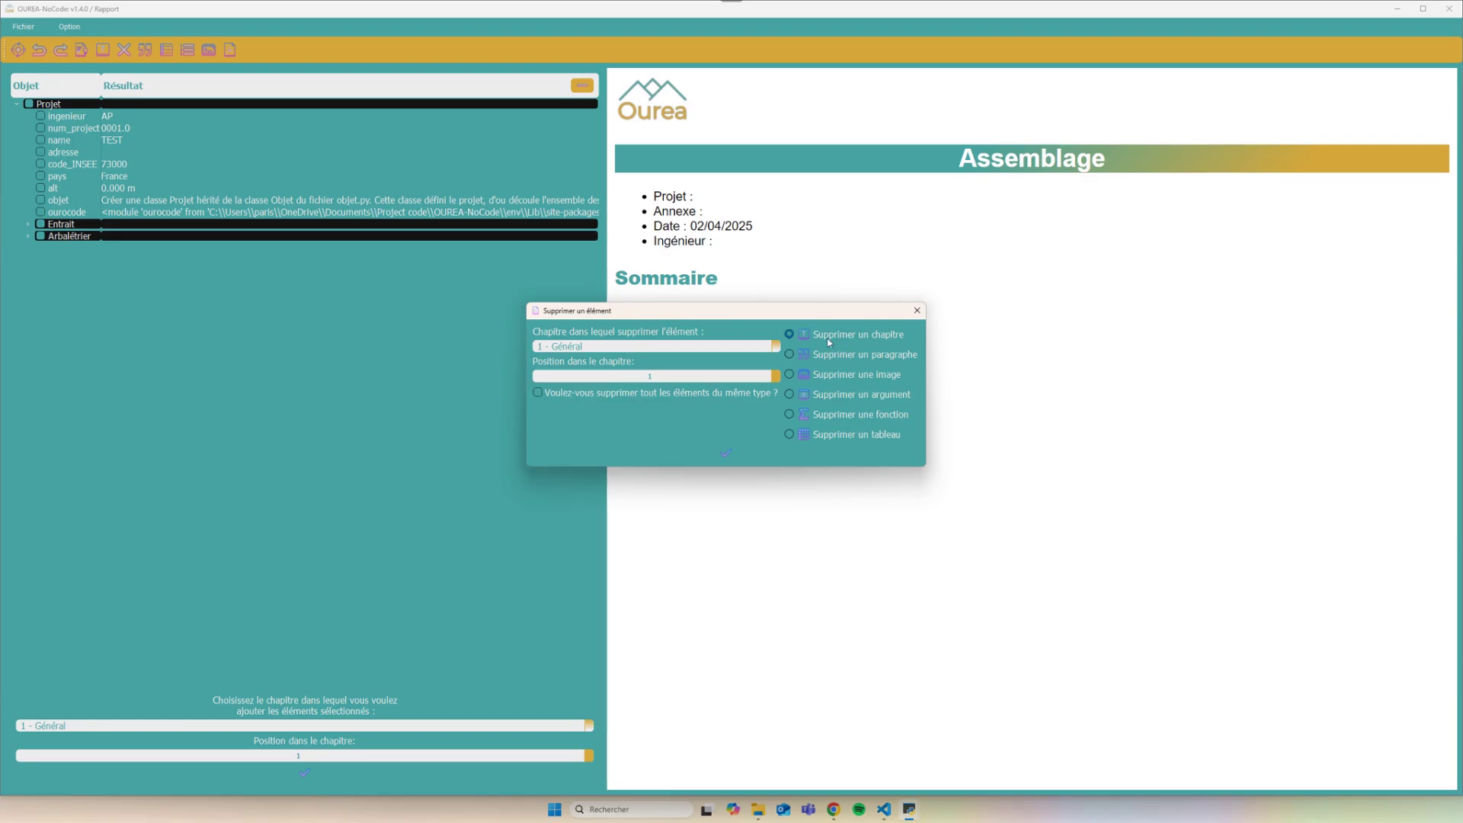
{"action": "left_click", "coordinate": [720, 456]}
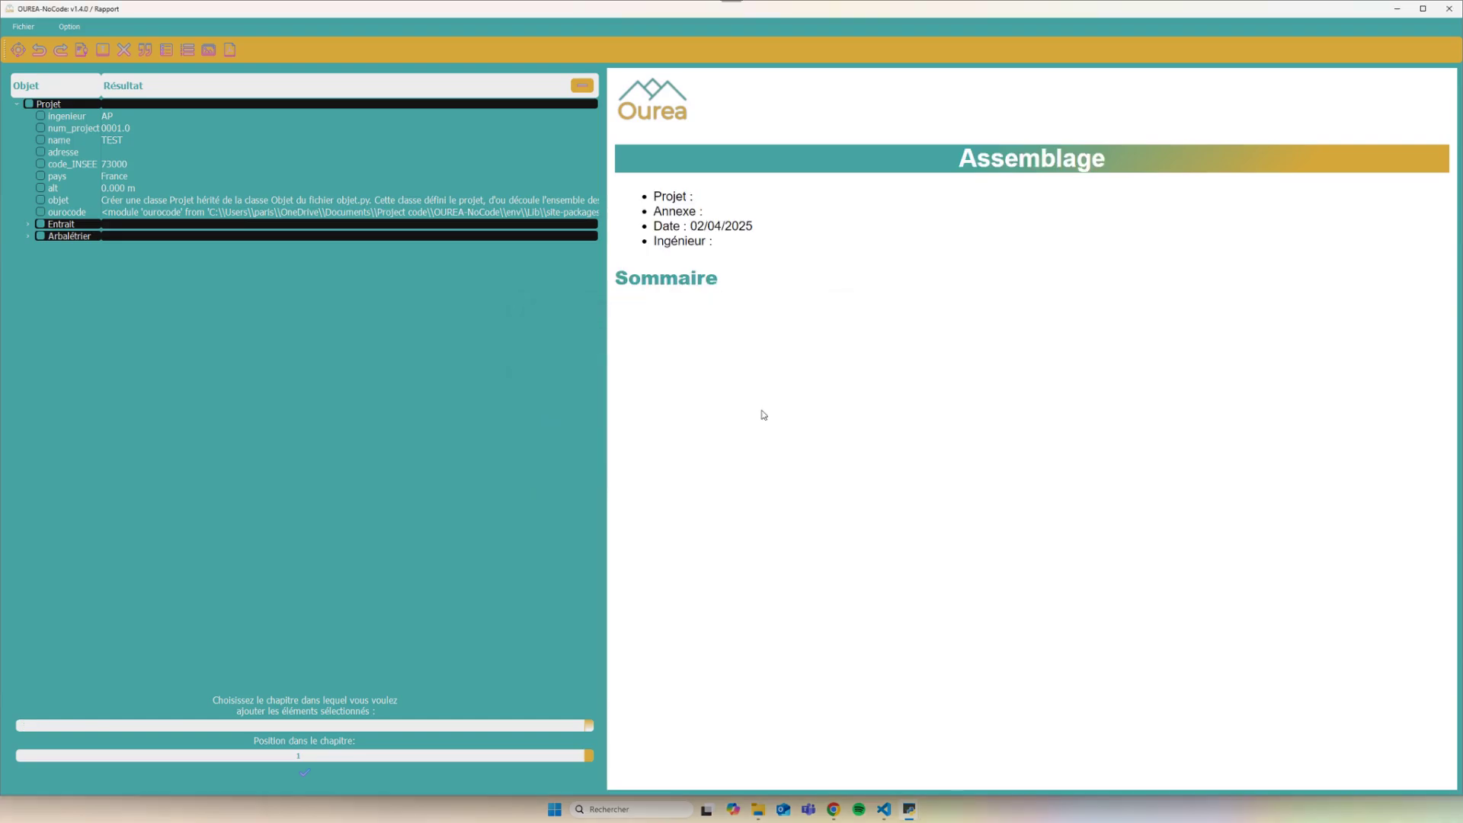
{"action": "left_click", "coordinate": [103, 50]}
{"action": "type", "text": "Génr"}
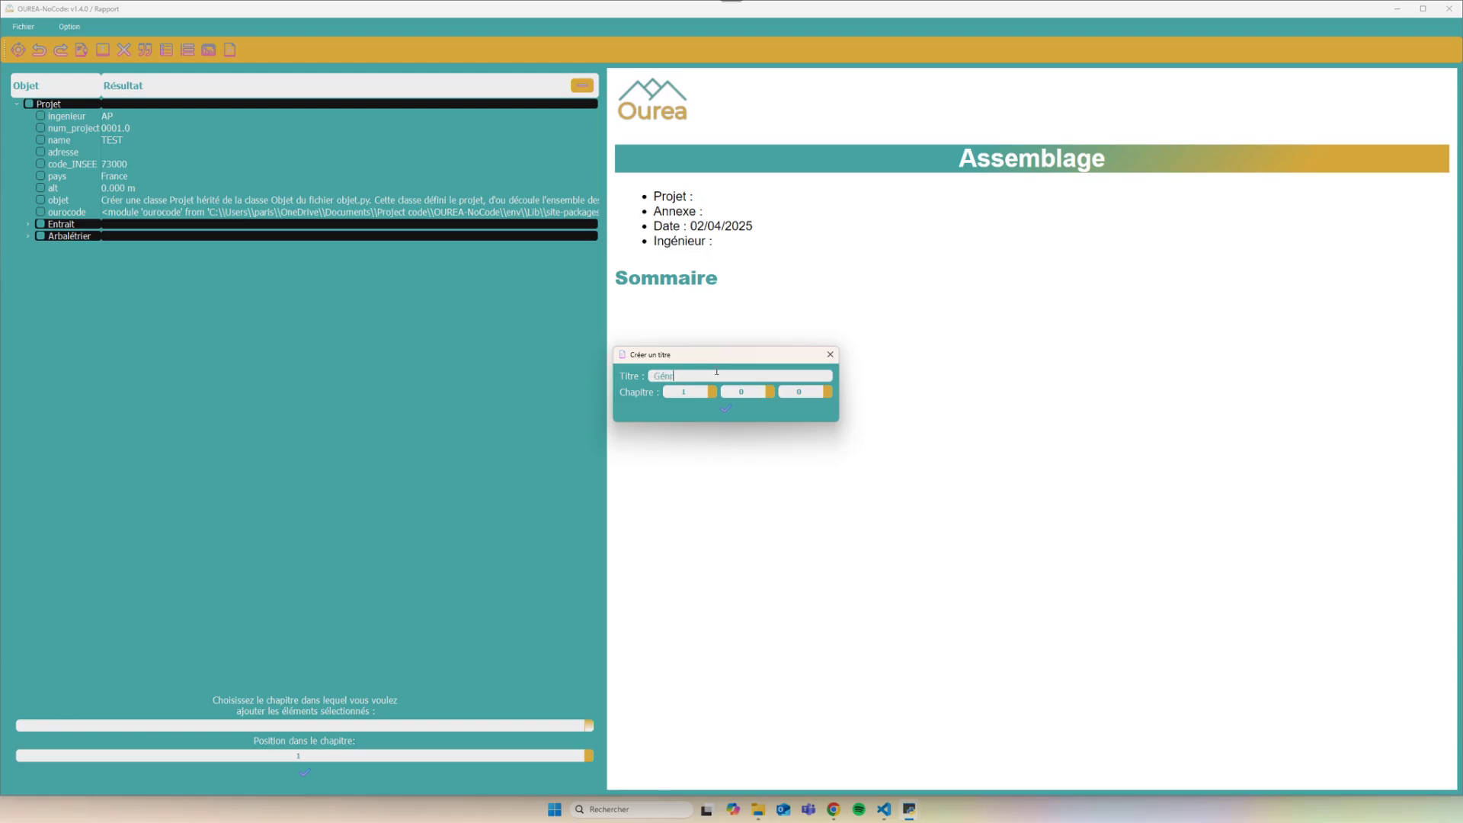
{"action": "type", "text": "aleral"}
{"action": "left_click", "coordinate": [727, 412]}
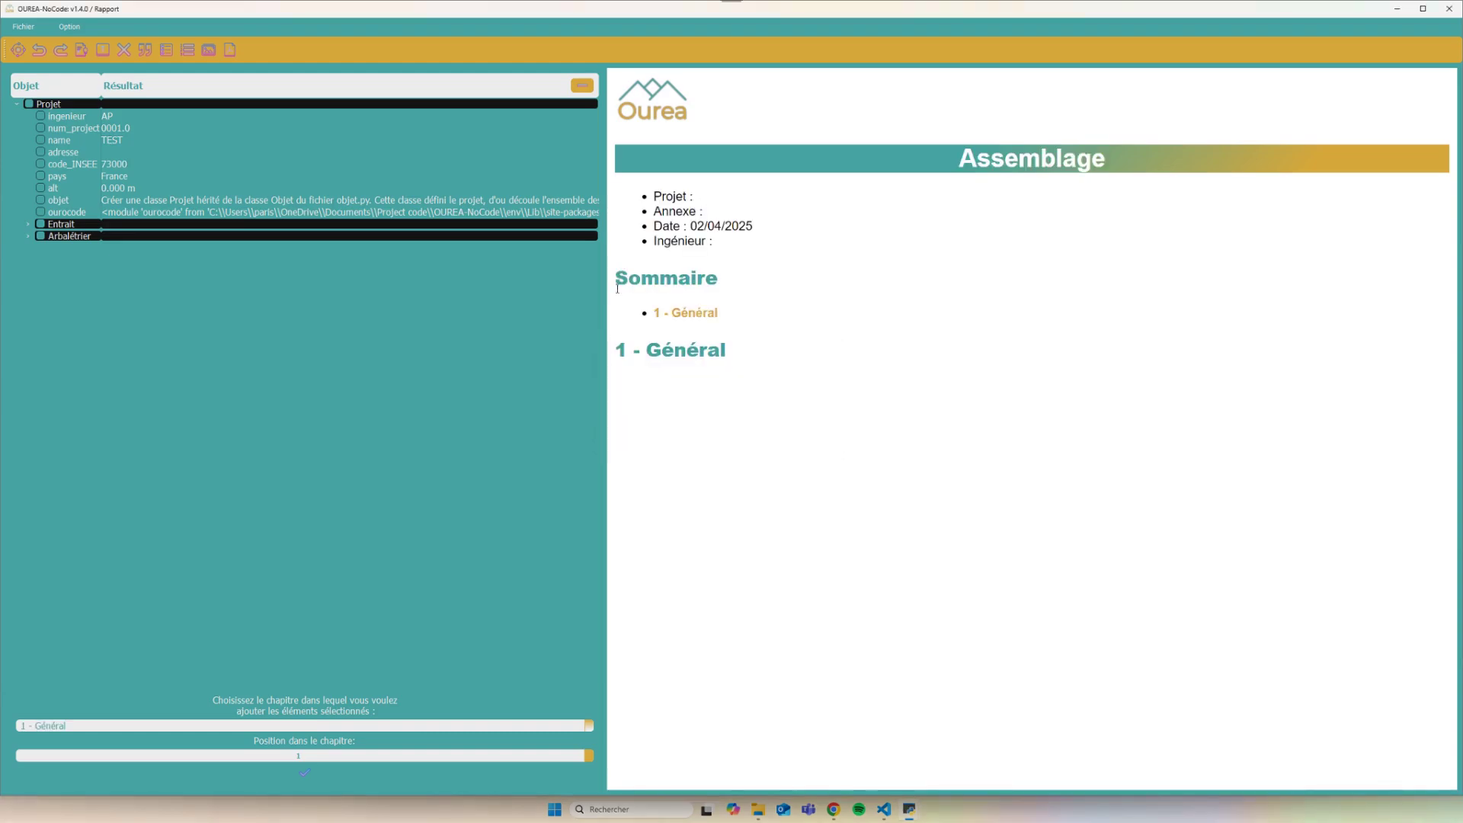
Expand the whole object tree and add the Boulon's pince value to chapter "1 - Général" at position 1
{"action": "left_click", "coordinate": [582, 85]}
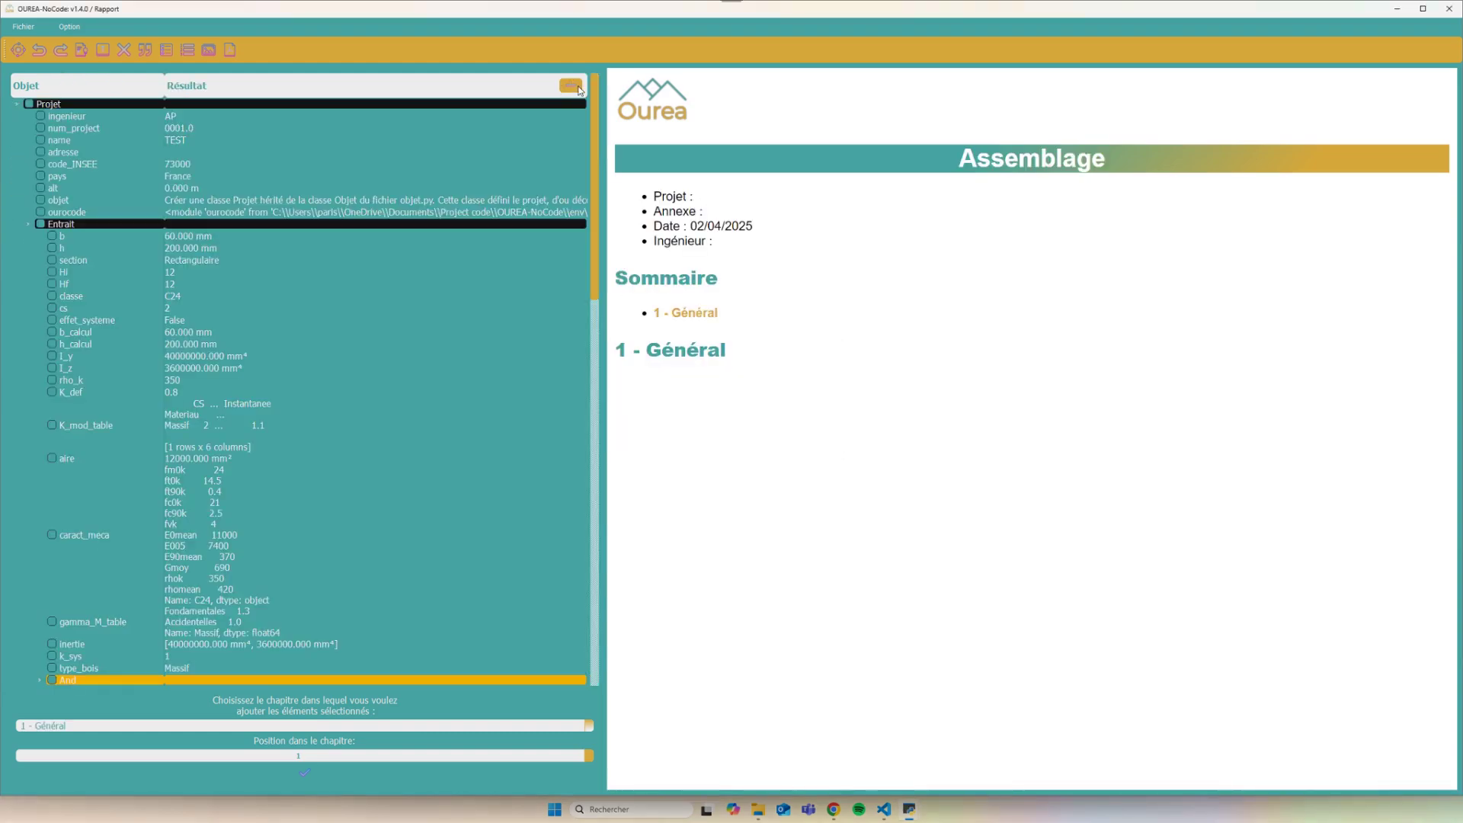
{"action": "scroll", "coordinate": [118, 533], "scroll_direction": "down", "scroll_amount": 10}
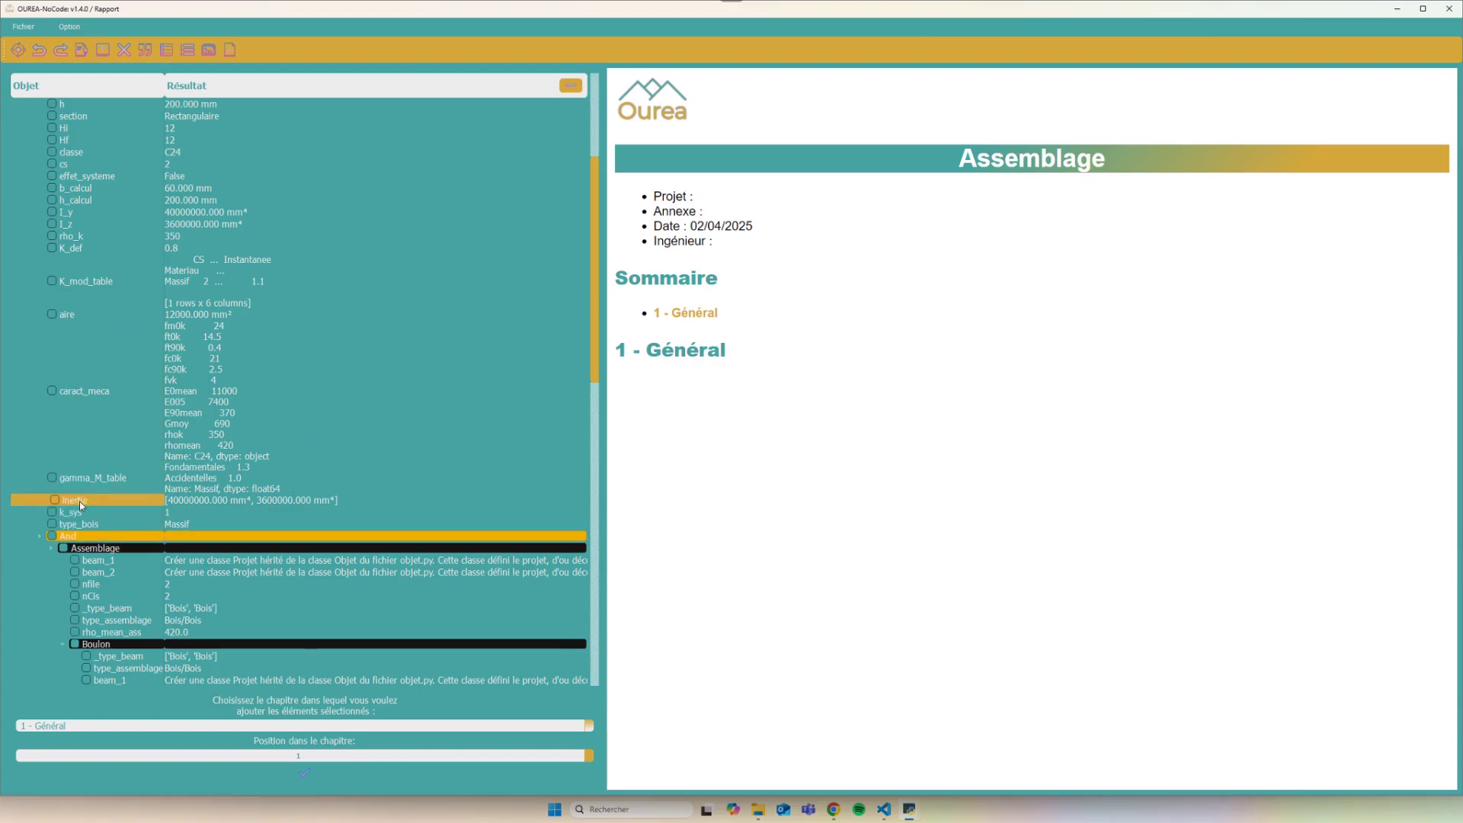
{"action": "scroll", "coordinate": [103, 511], "scroll_direction": "down", "scroll_amount": 12}
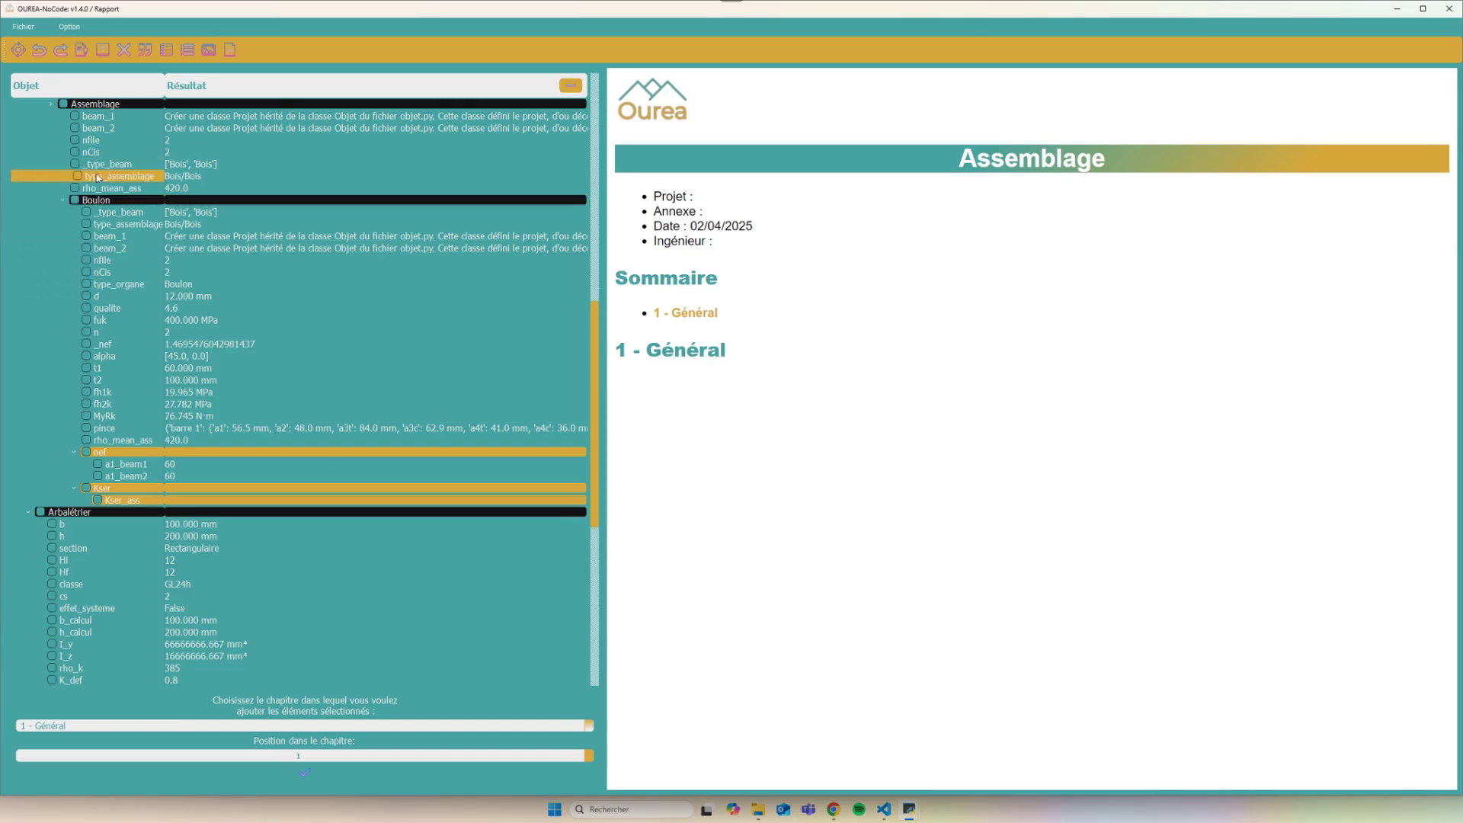
{"action": "left_click", "coordinate": [89, 428]}
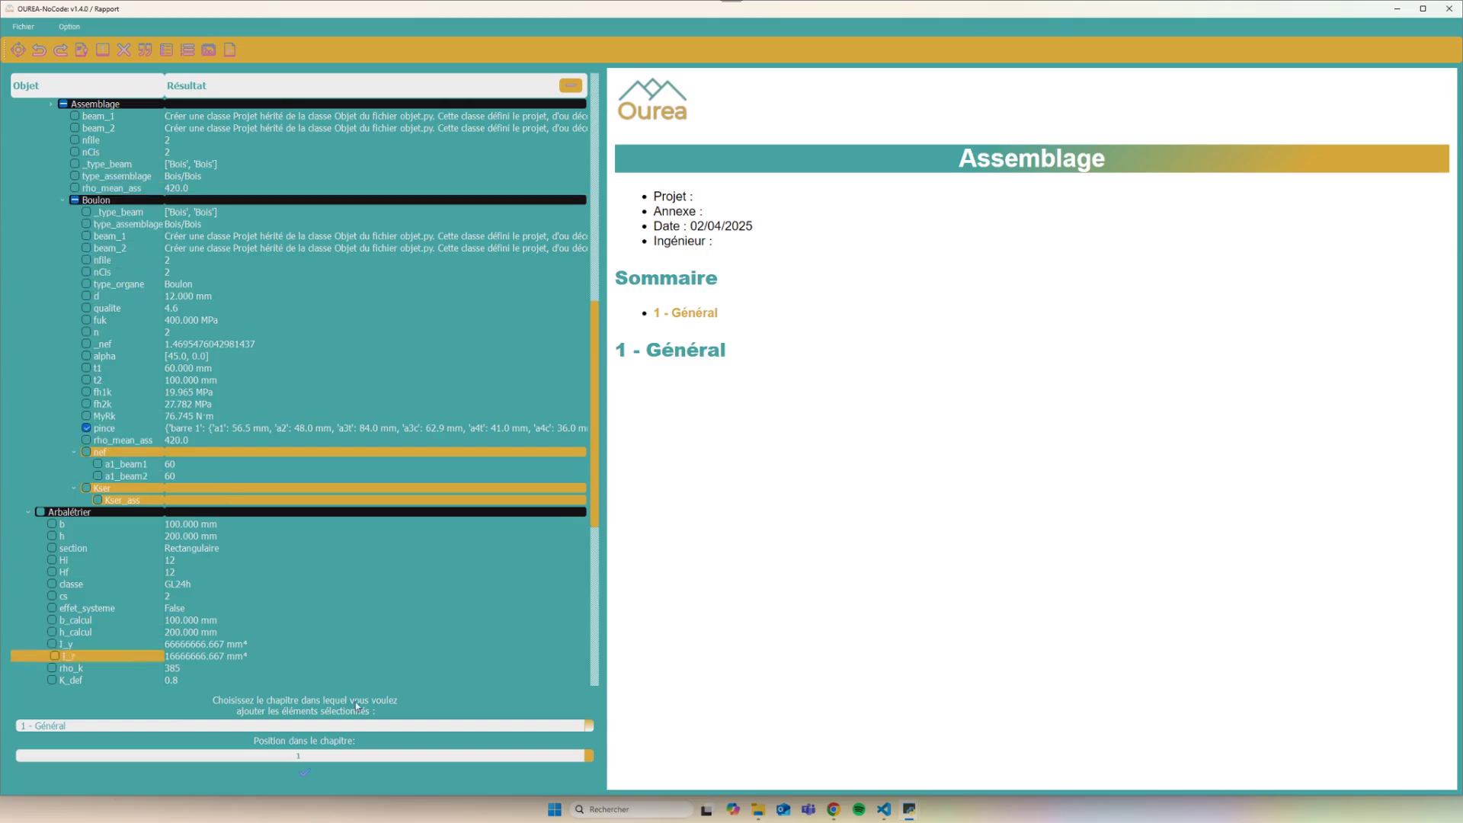
{"action": "left_click", "coordinate": [308, 772]}
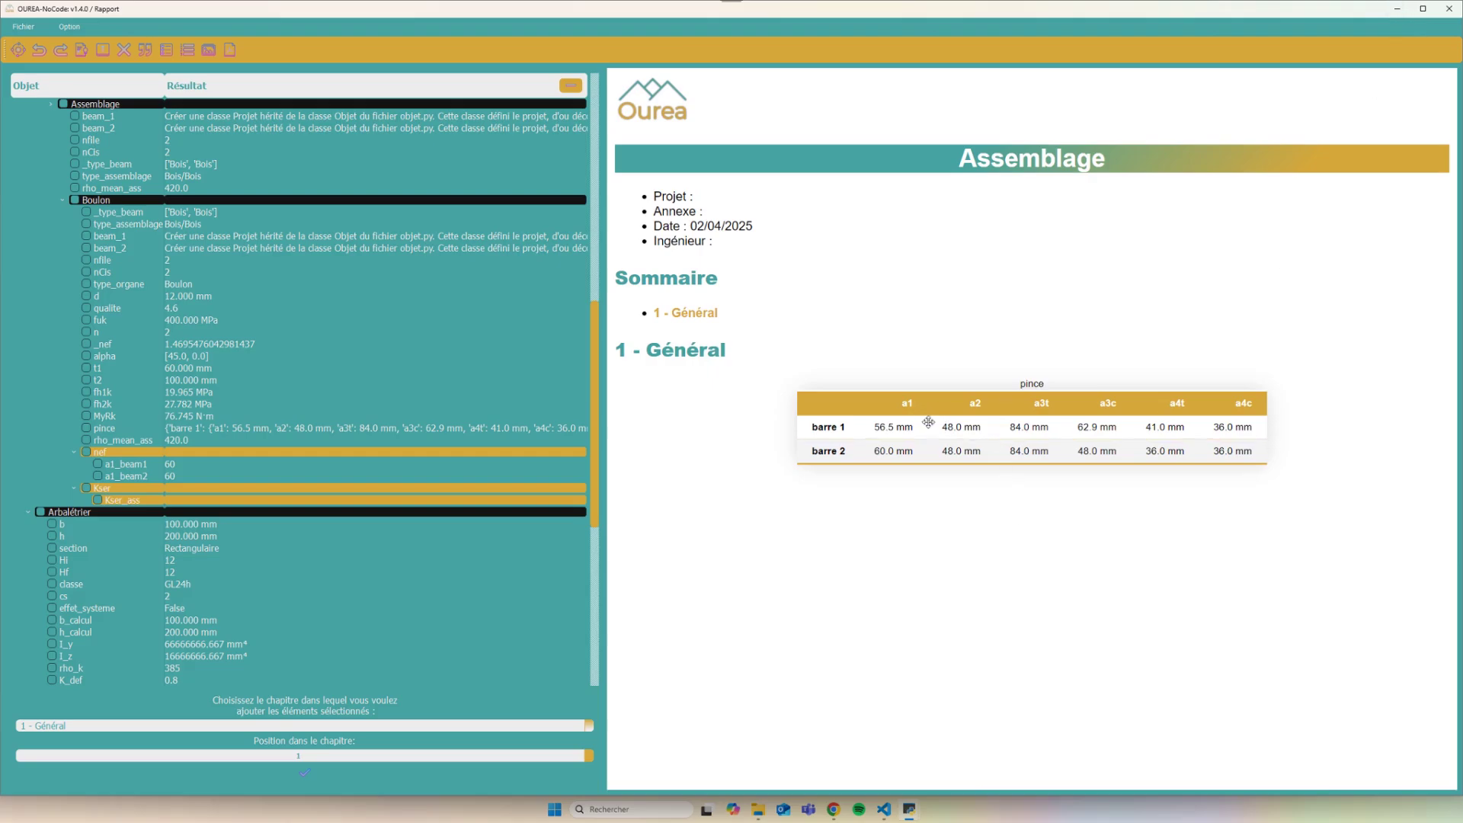
Compare the report's pince table for both bars with the a1 spacings of the nef function in the node graph
{"action": "left_click", "coordinate": [1398, 8]}
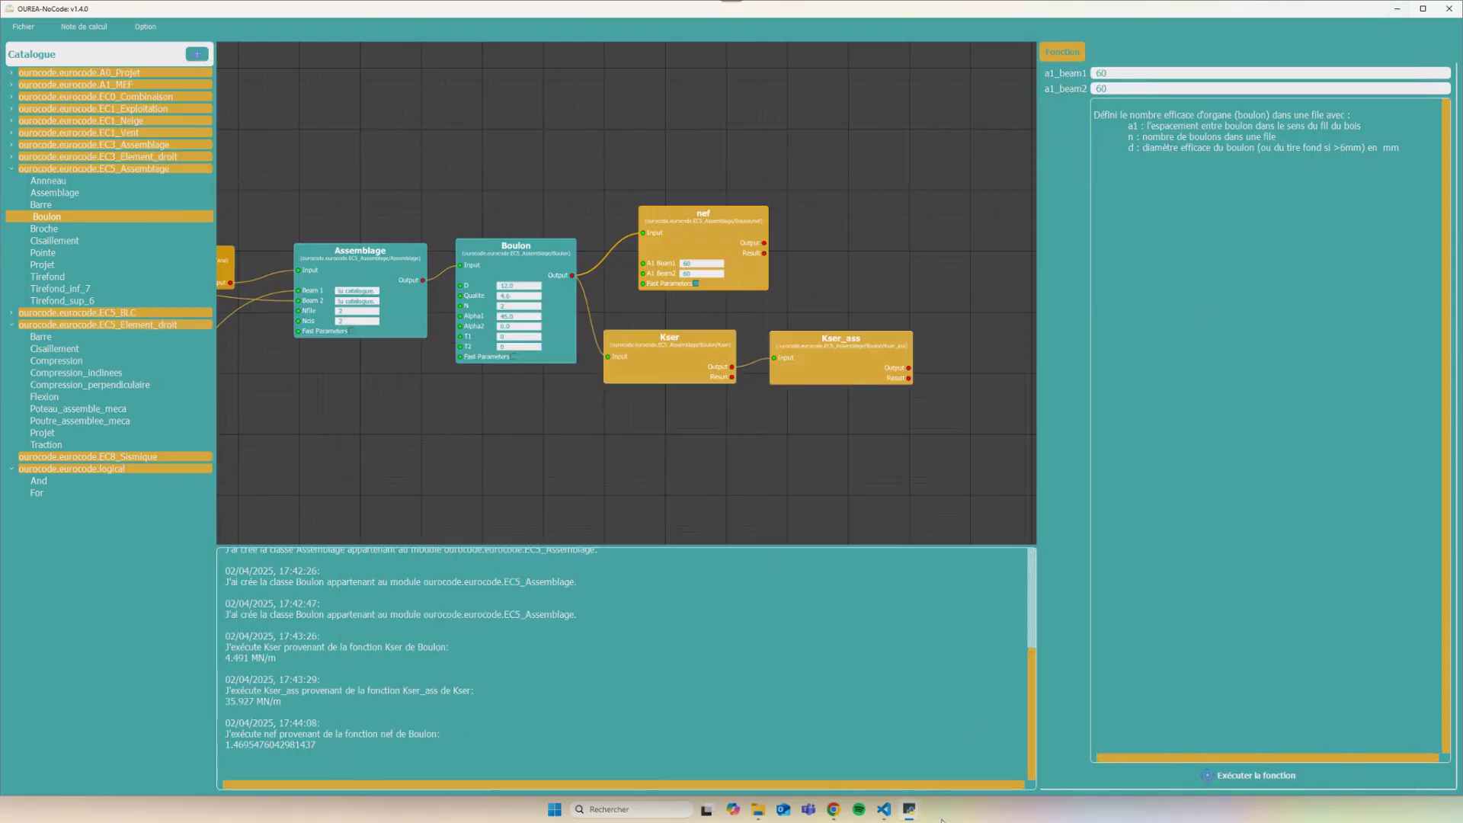
{"action": "mouse_move", "coordinate": [914, 818]}
{"action": "left_click", "coordinate": [1029, 766]}
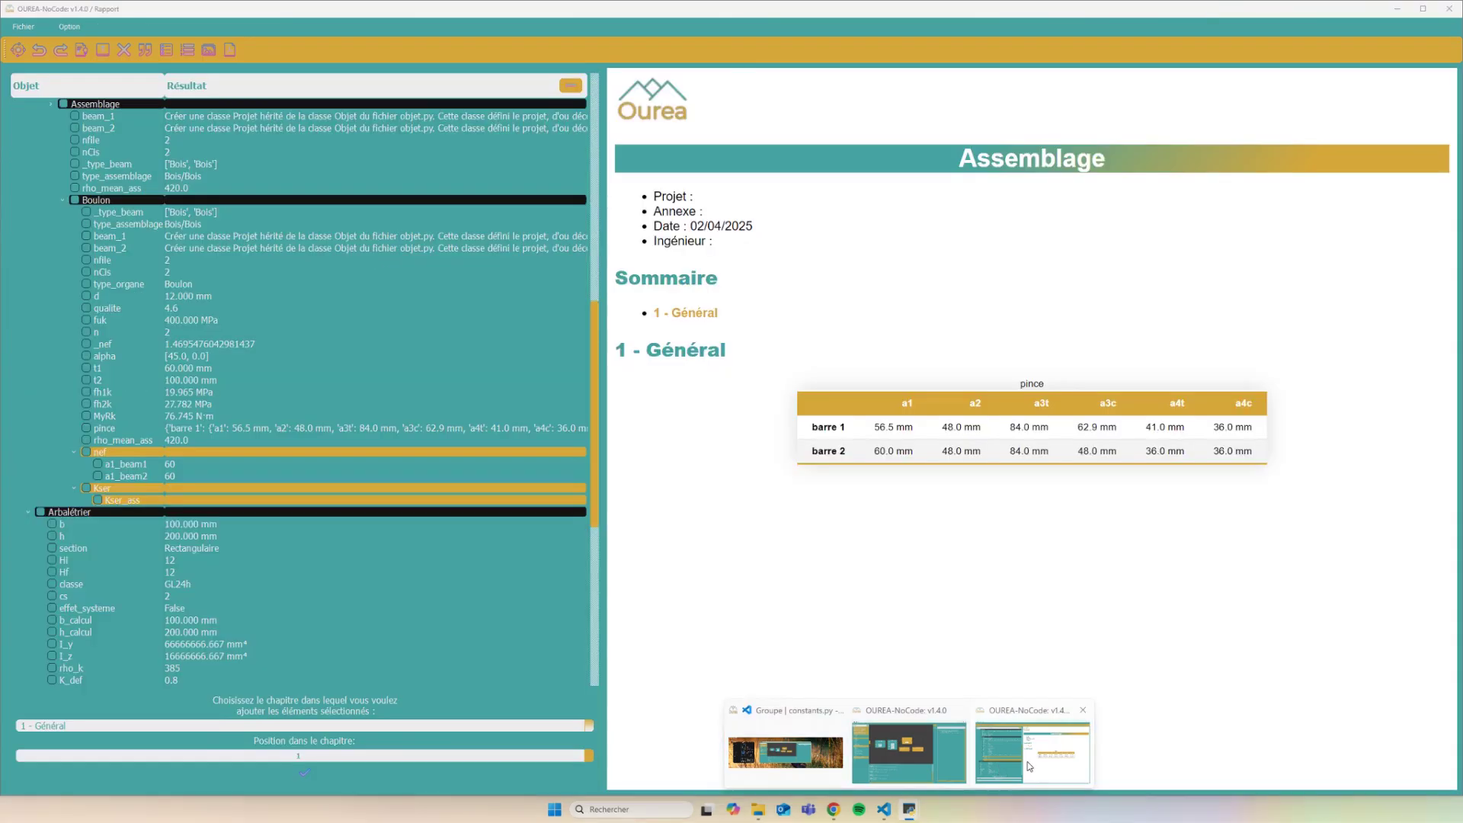
{"action": "left_click", "coordinate": [909, 755]}
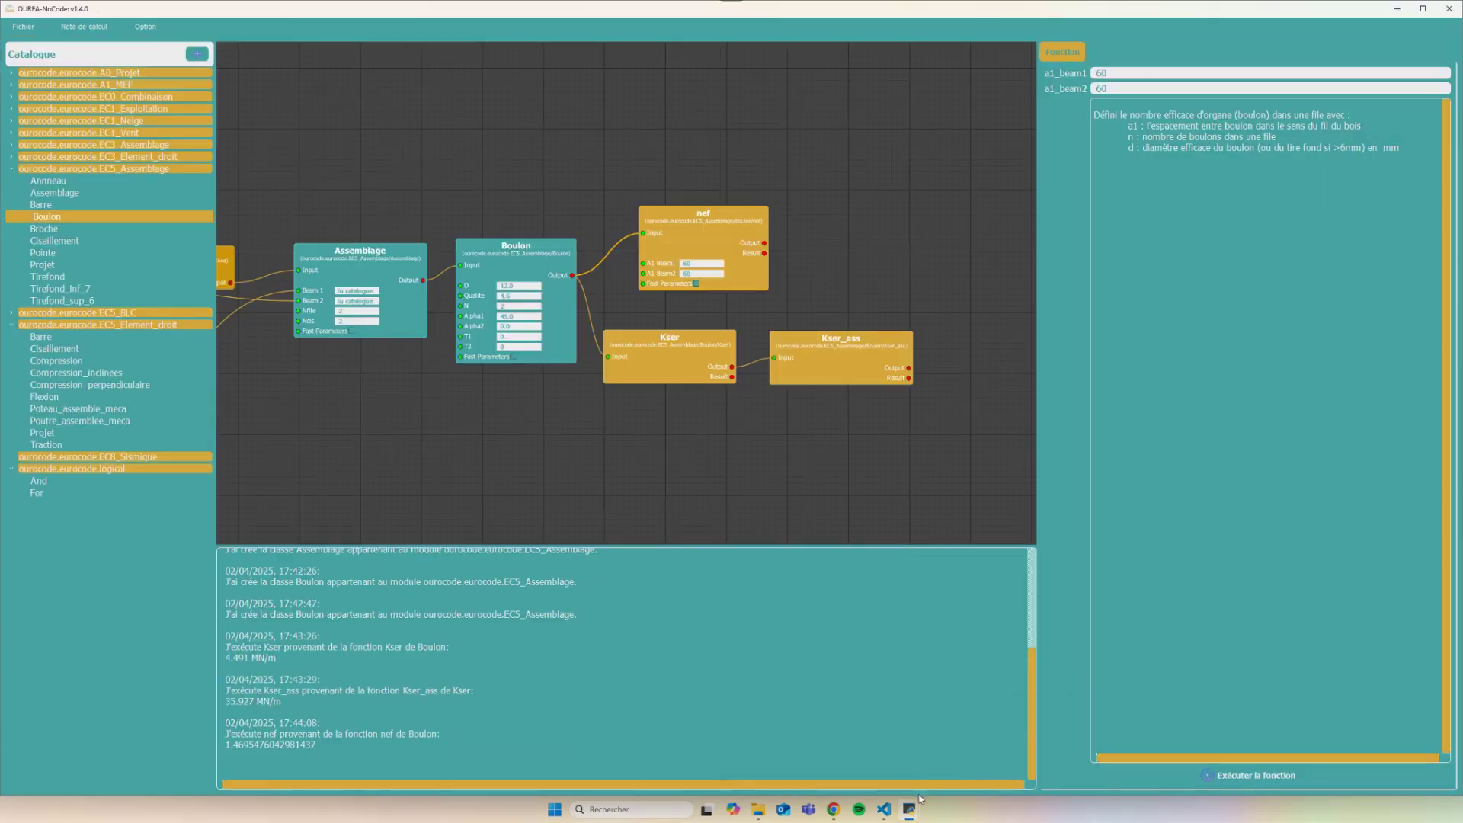
{"action": "mouse_move", "coordinate": [918, 806]}
{"action": "left_click", "coordinate": [1038, 751]}
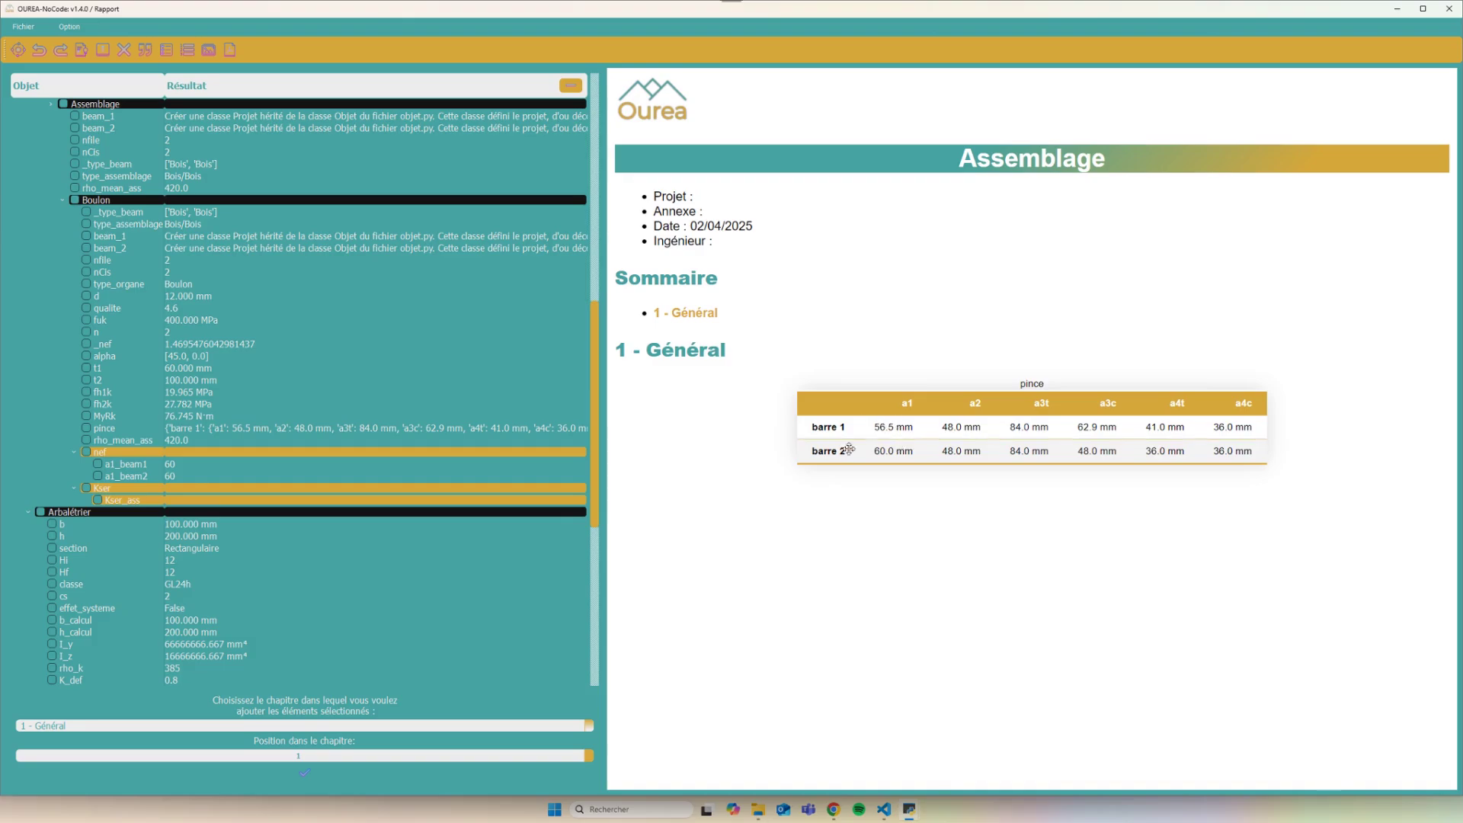
Return to the node graph, set a1_beam1 and a1_beam2 of the nef function to 80, and execute it
{"action": "left_click", "coordinate": [1396, 10]}
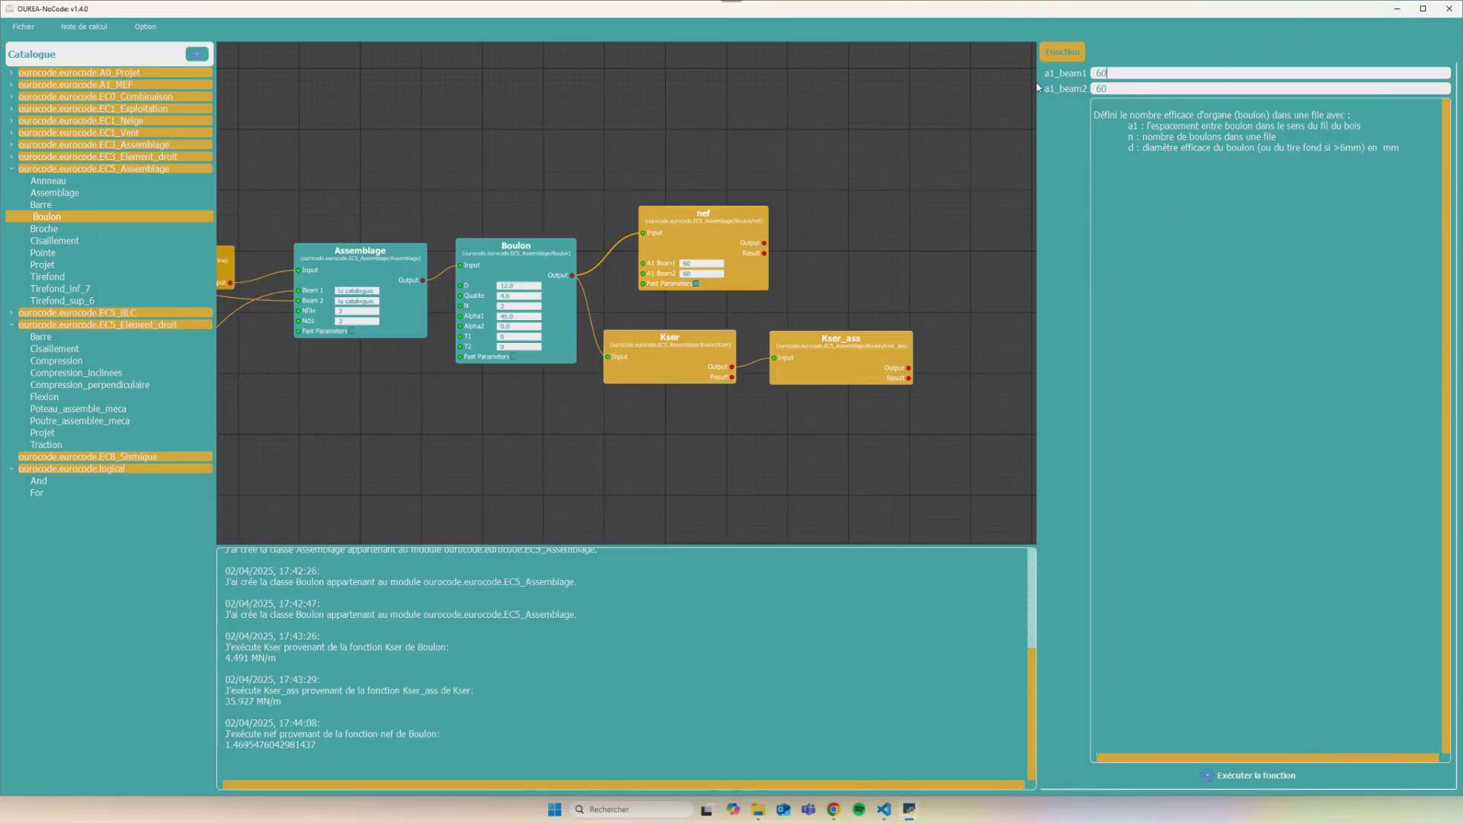
{"action": "type", "text": "80"}
{"action": "left_click_drag", "start_coordinate": [1123, 75], "coordinate": [1044, 93]}
{"action": "key", "text": "BackSpace"}
{"action": "type", "text": "80"}
{"action": "key", "text": "BackSpace"}
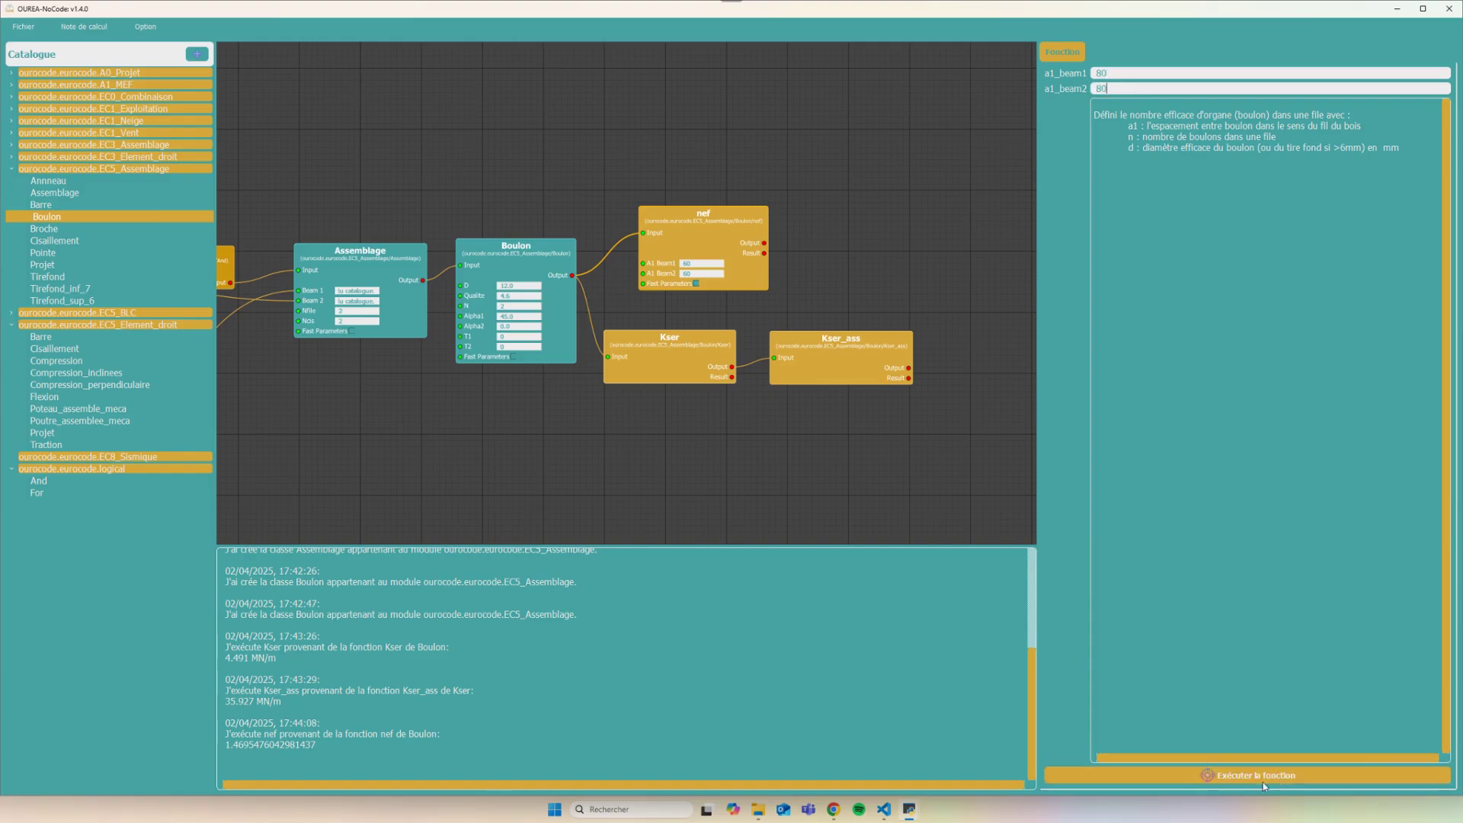
{"action": "left_click", "coordinate": [1207, 779]}
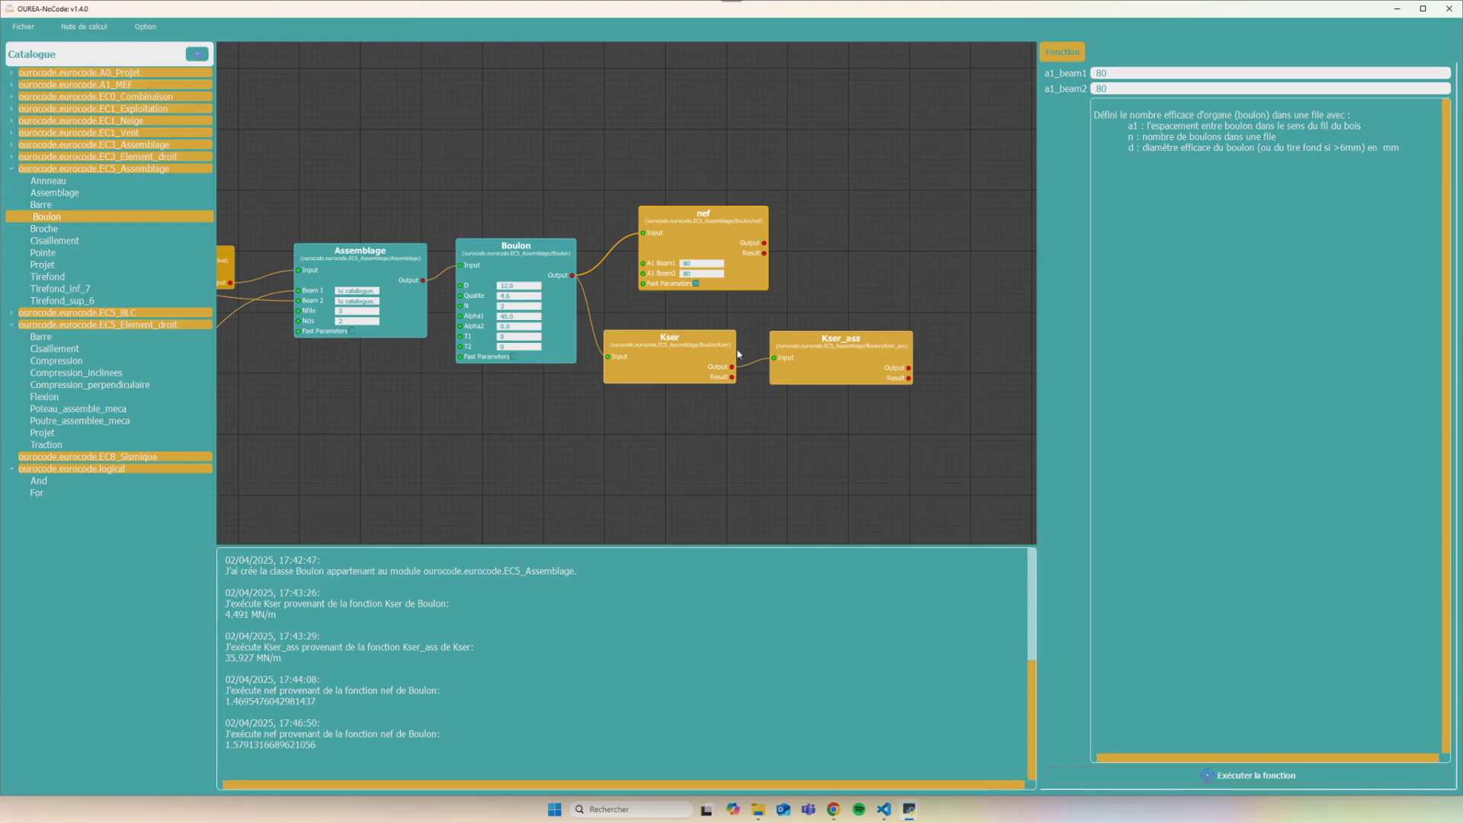
Add the Boulon's FvRk function after nef, set effet_corde to False, and execute it
{"action": "left_click", "coordinate": [490, 280]}
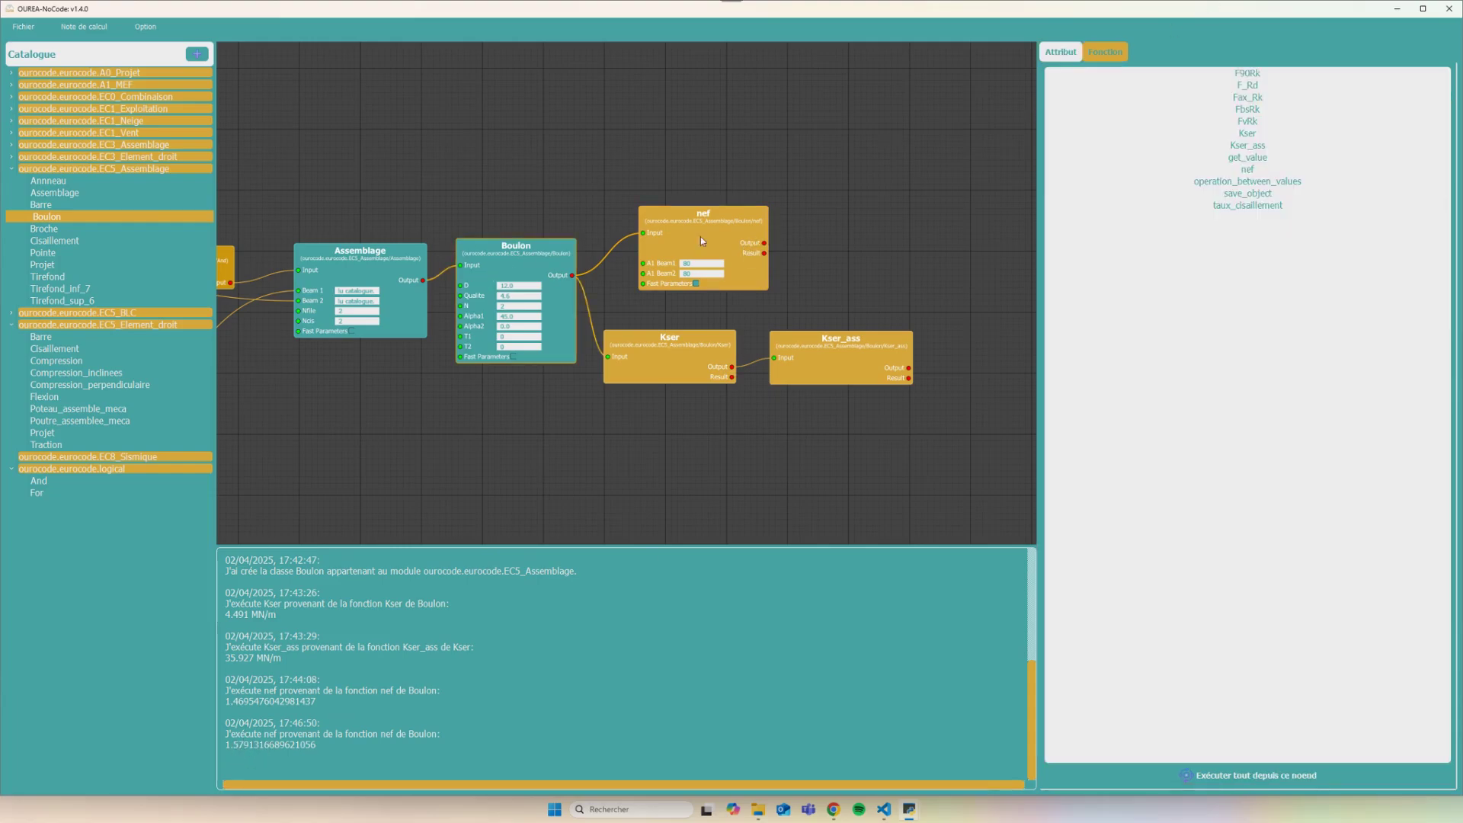
{"action": "left_click_drag", "start_coordinate": [1265, 127], "coordinate": [831, 241]}
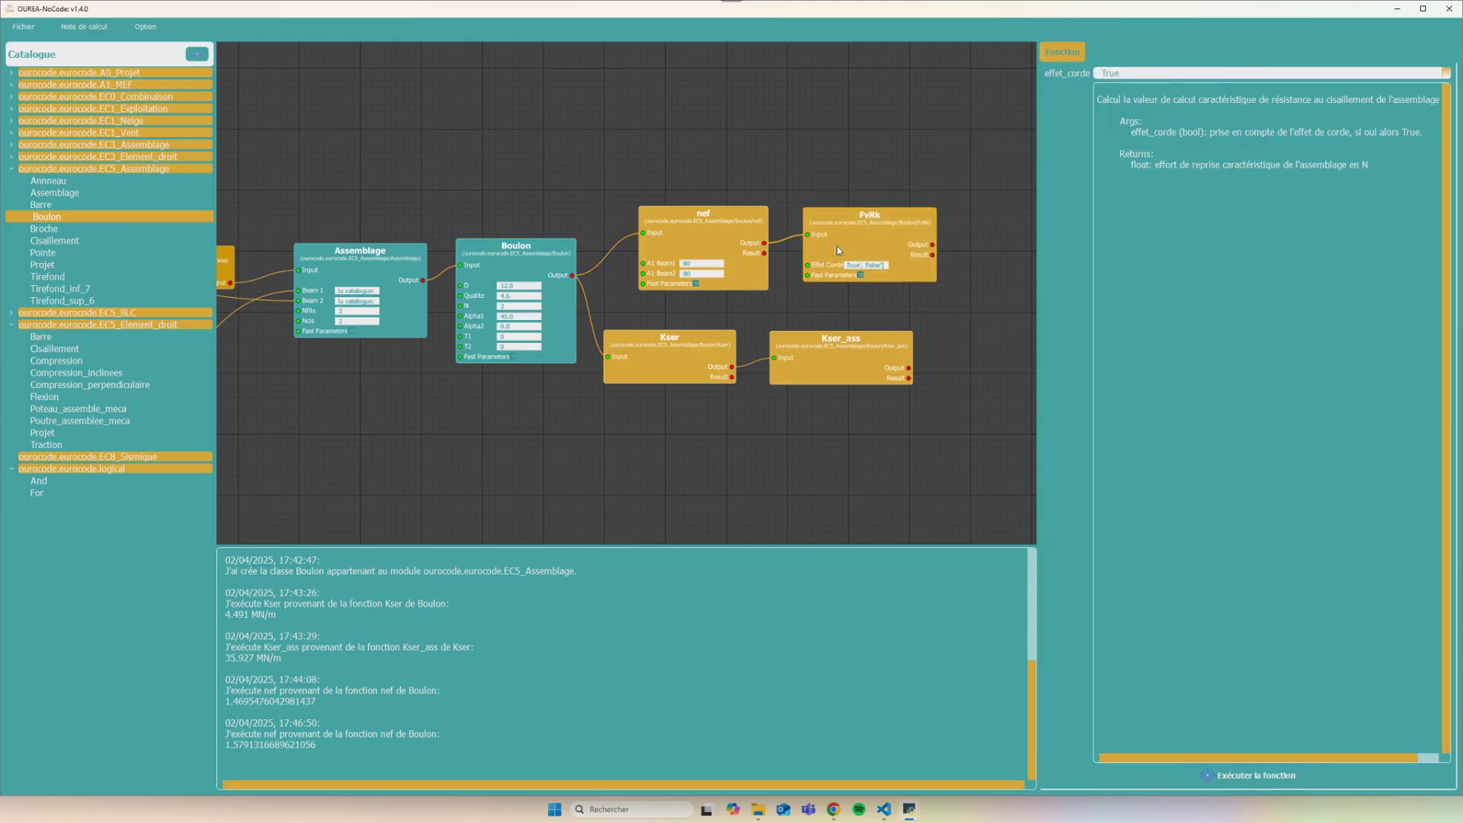
{"action": "left_click", "coordinate": [1446, 73]}
{"action": "left_click", "coordinate": [1120, 102]}
{"action": "left_click", "coordinate": [1324, 783]}
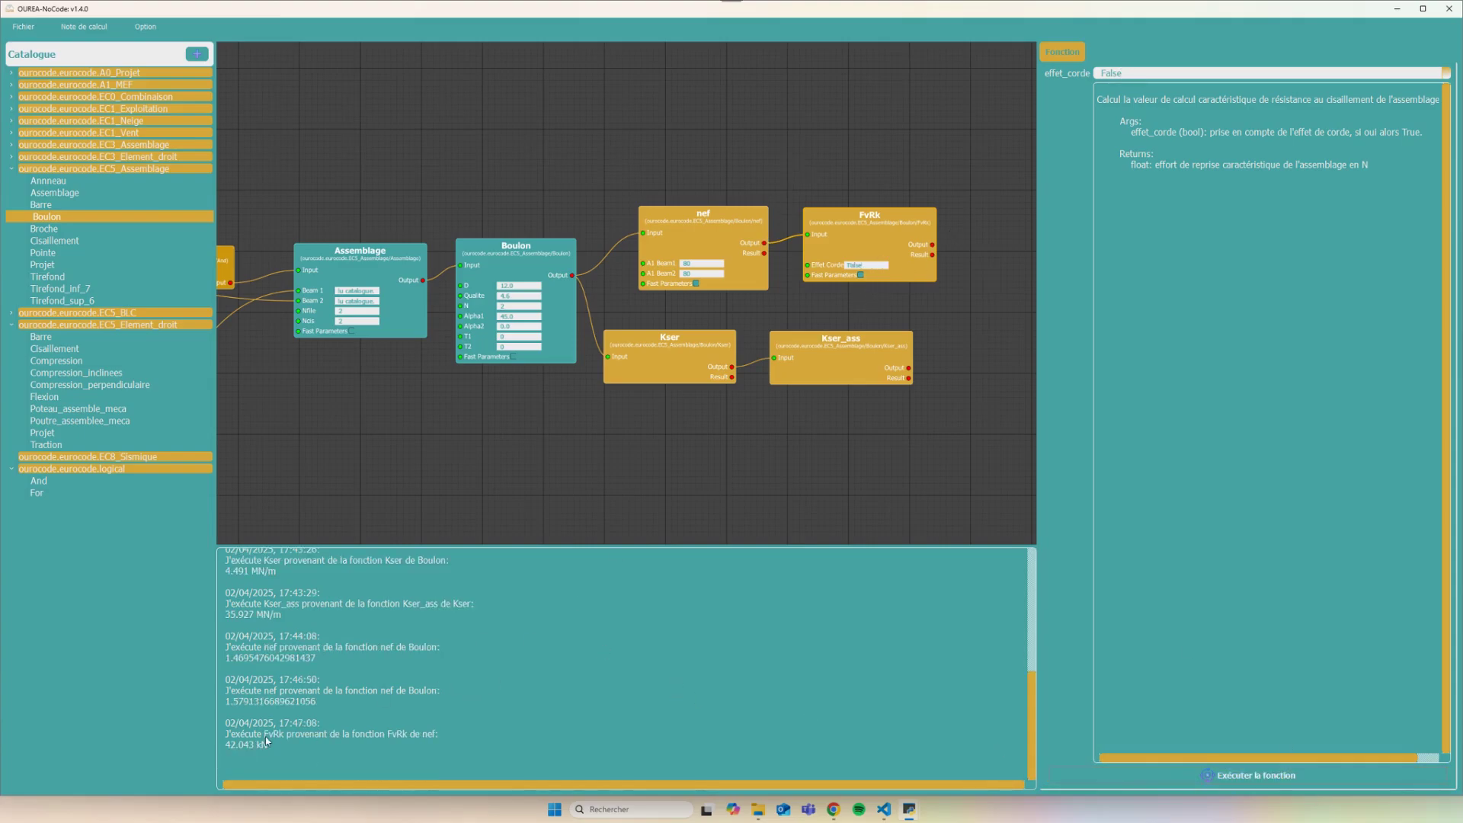
Add the Boulon's F_Rd function after FvRk and connect the FvRk result to its F_Rk input
{"action": "left_click", "coordinate": [679, 279]}
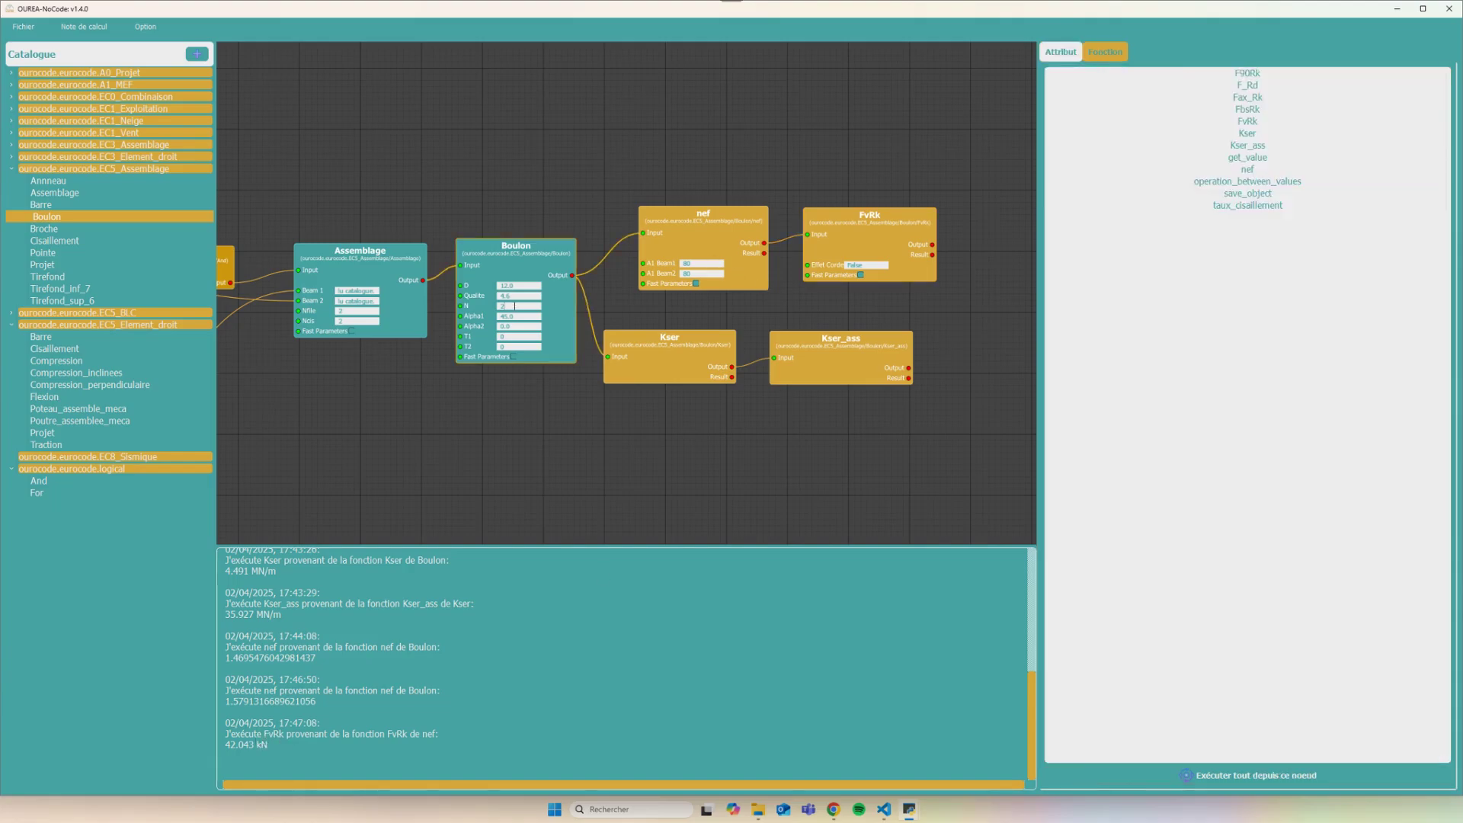
{"action": "scroll", "coordinate": [1004, 245], "scroll_direction": "down", "scroll_amount": 1}
{"action": "scroll", "coordinate": [1005, 246], "scroll_direction": "down", "scroll_amount": 1}
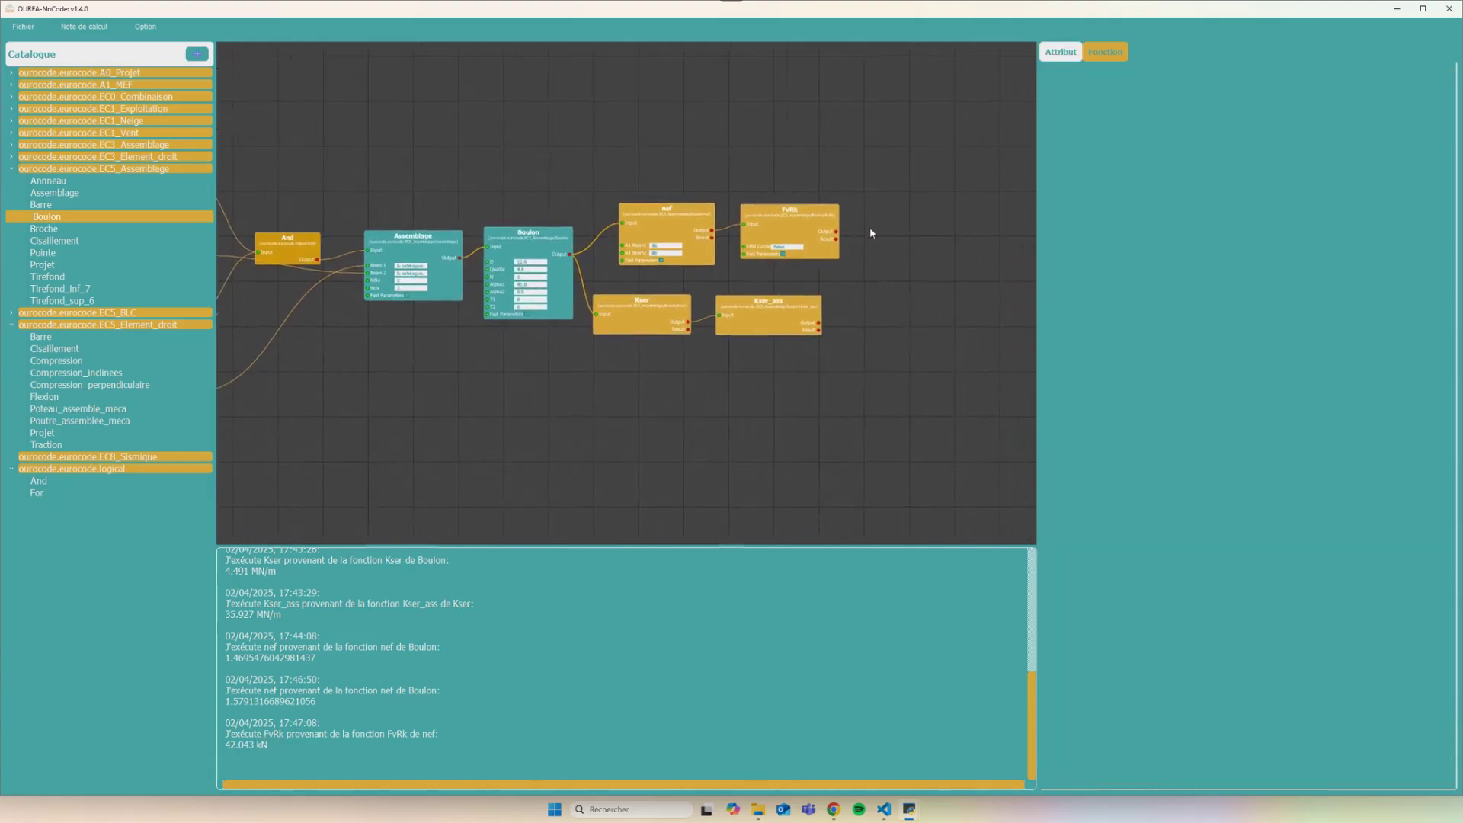
{"action": "left_click", "coordinate": [1259, 123]}
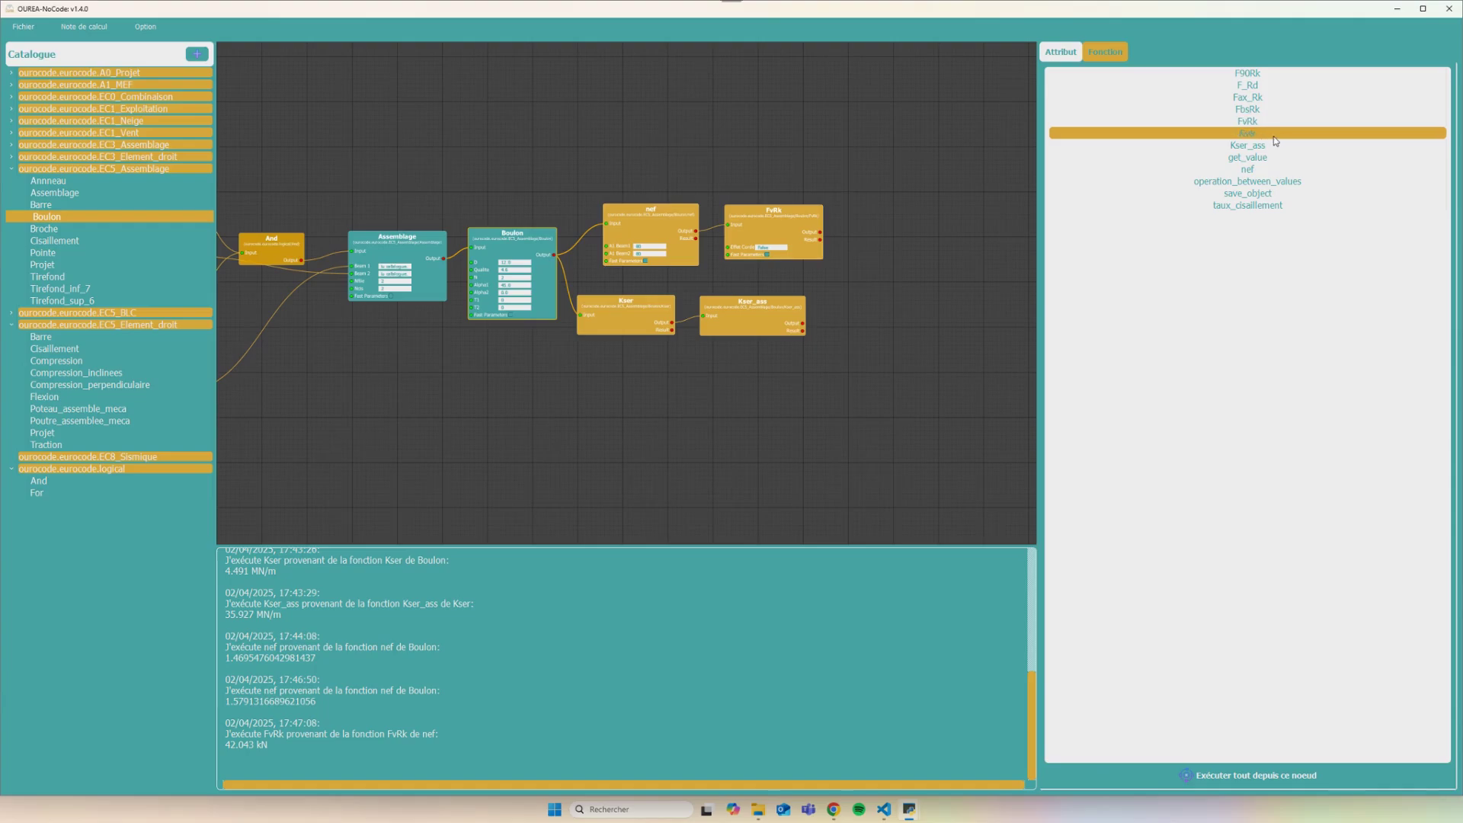
{"action": "left_click_drag", "start_coordinate": [1254, 89], "coordinate": [837, 223]}
{"action": "left_click", "coordinate": [861, 232]}
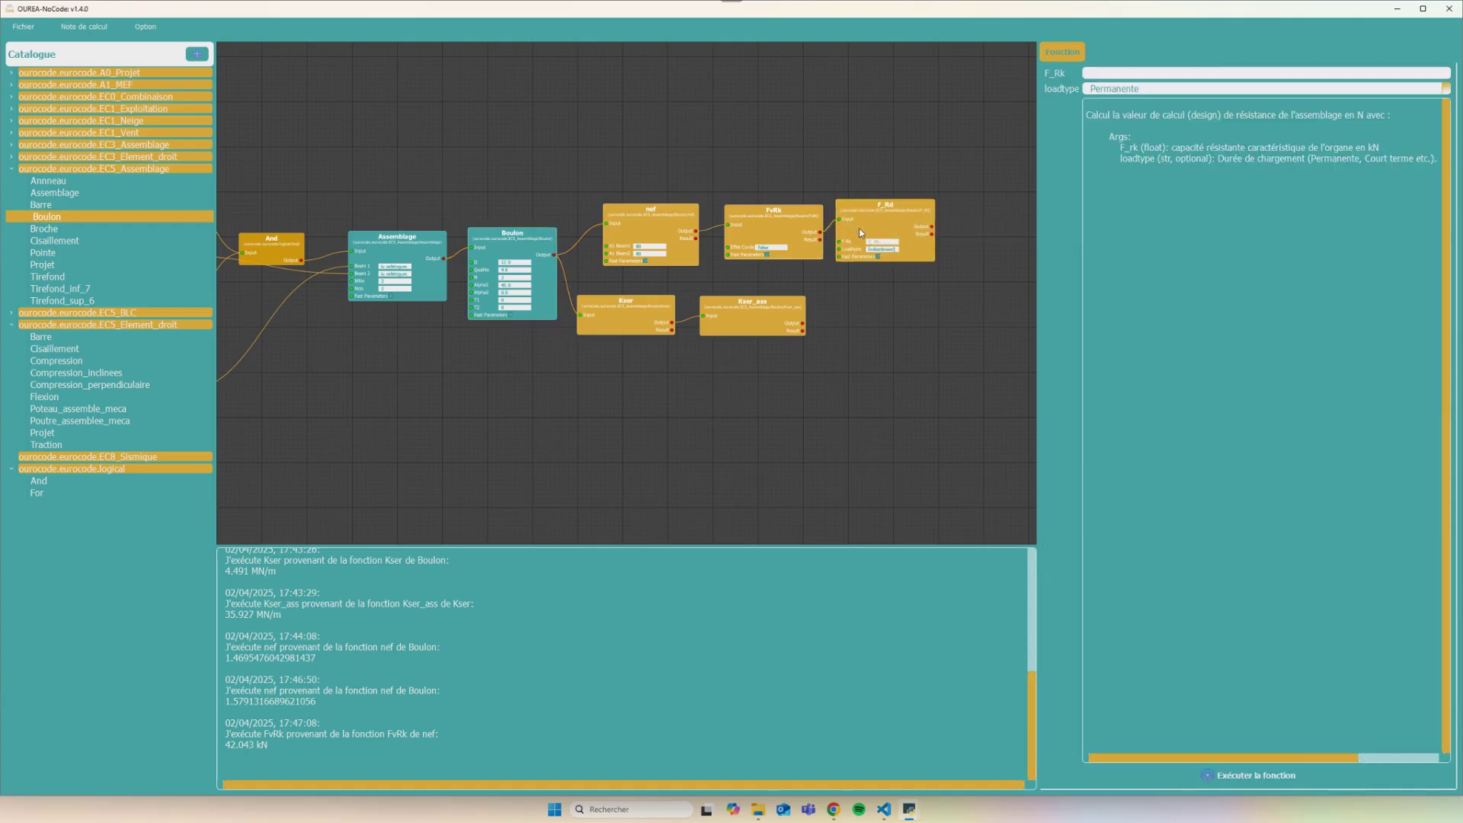
{"action": "scroll", "coordinate": [825, 238], "scroll_direction": "up", "scroll_amount": 2}
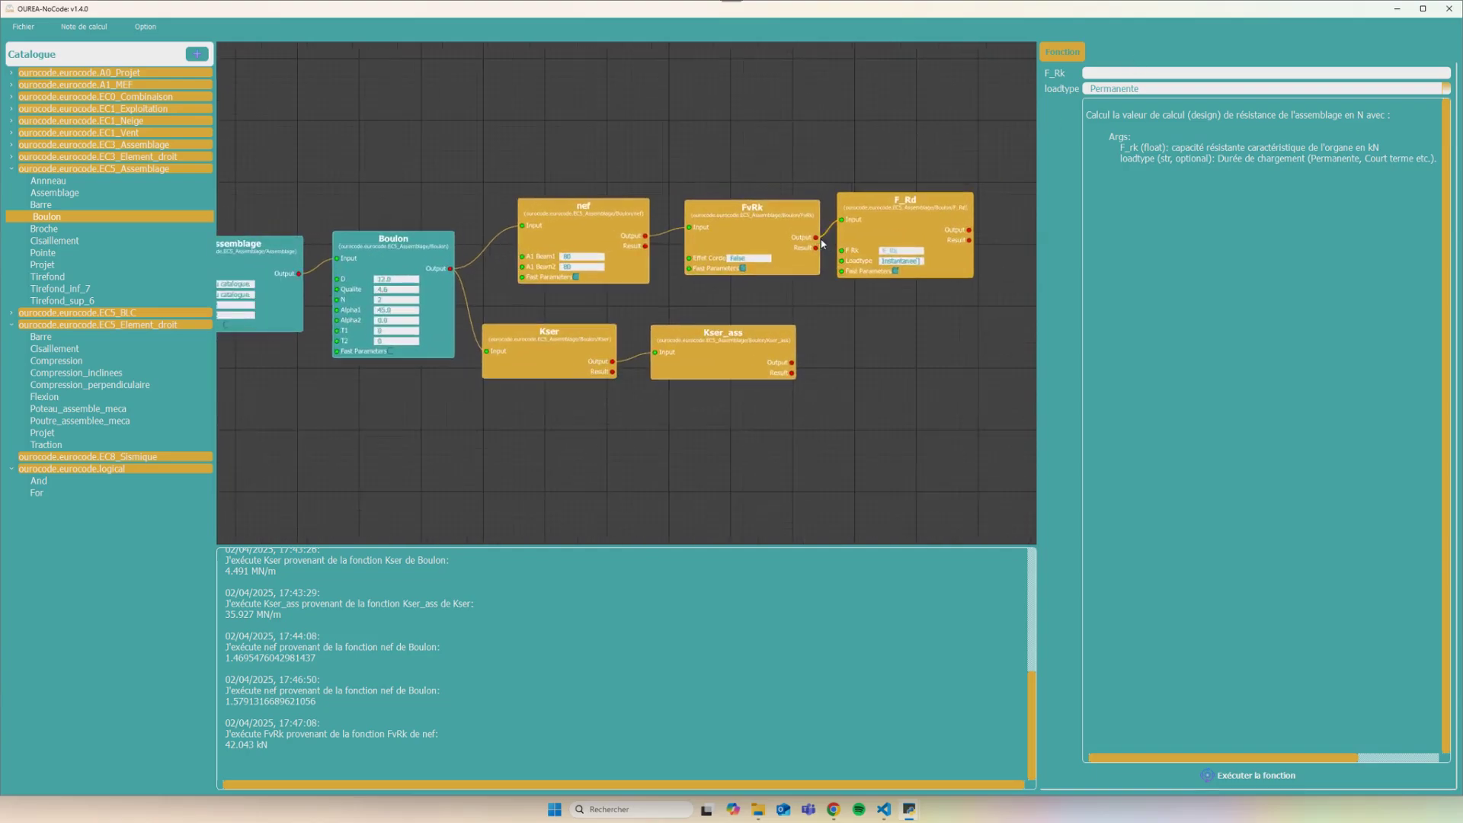
{"action": "mouse_move", "coordinate": [816, 249]}
{"action": "left_mouse_down"}
{"action": "mouse_move", "coordinate": [842, 253]}
{"action": "mouse_move", "coordinate": [828, 254]}
{"action": "left_mouse_up"}
Set the F_Rd function's loadtype to "Moyen terme" and execute it
{"action": "left_click", "coordinate": [1445, 90]}
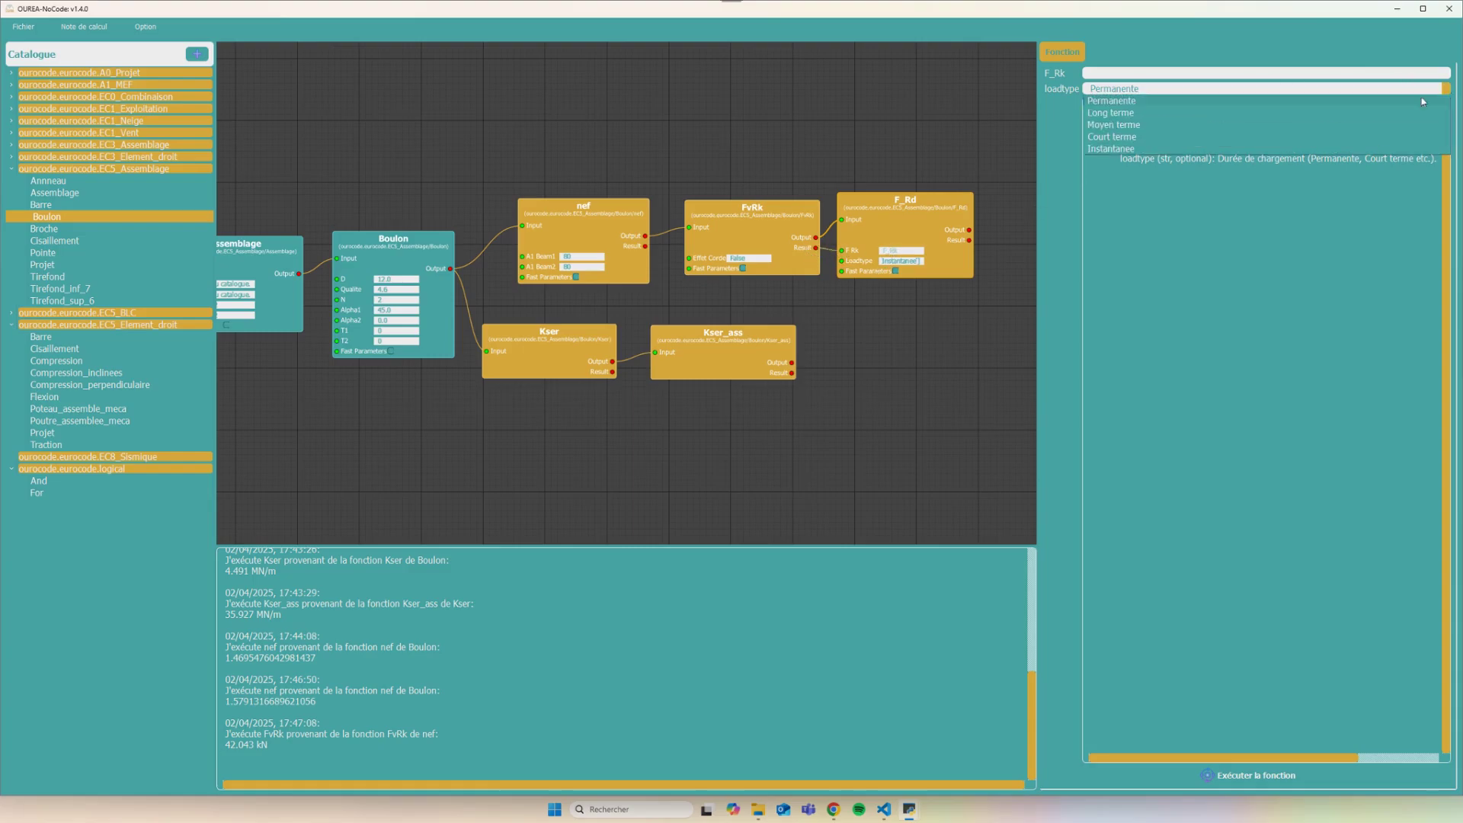
{"action": "left_click", "coordinate": [1130, 126]}
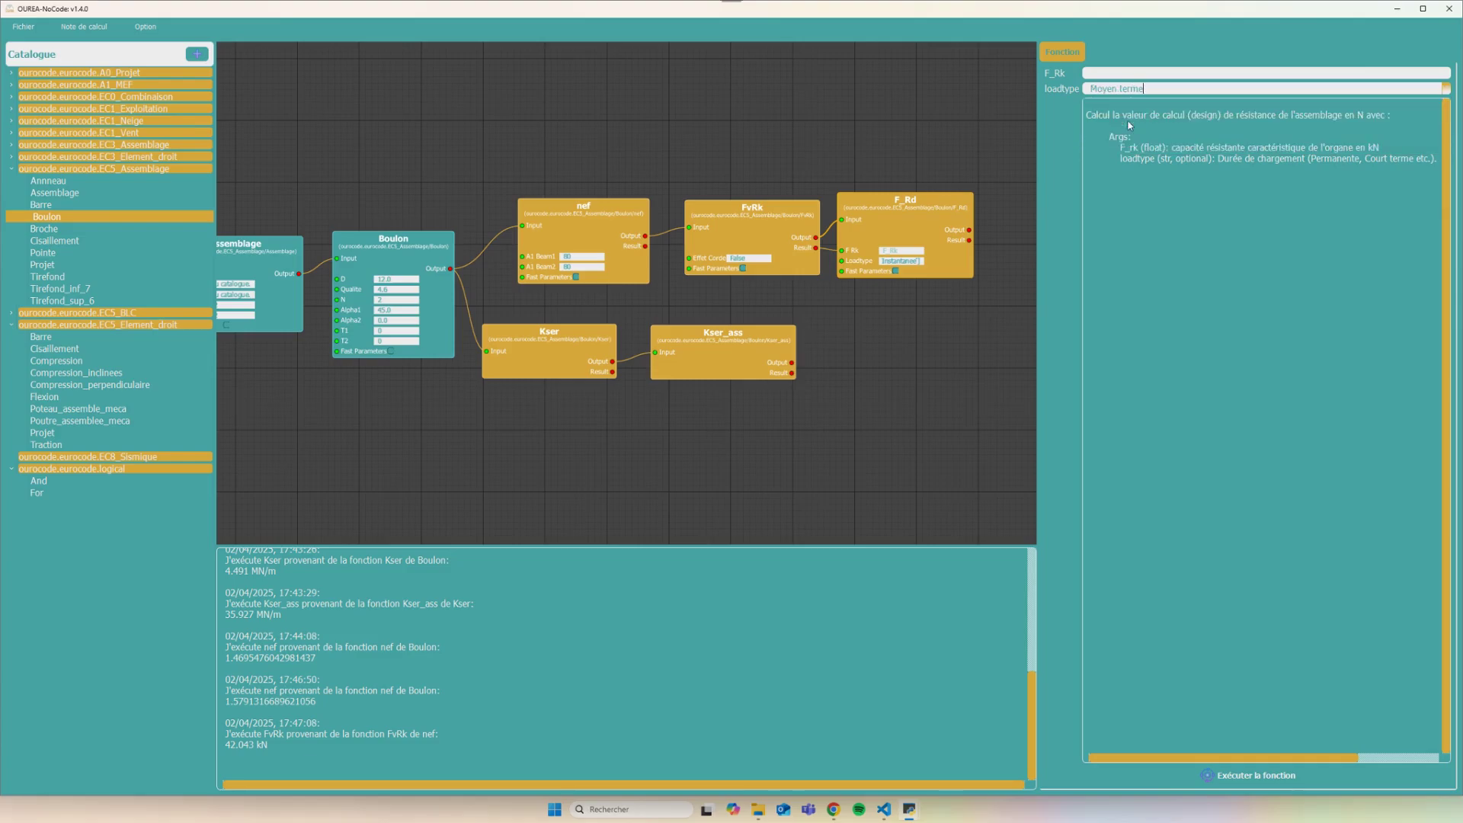
{"action": "left_click", "coordinate": [1227, 779]}
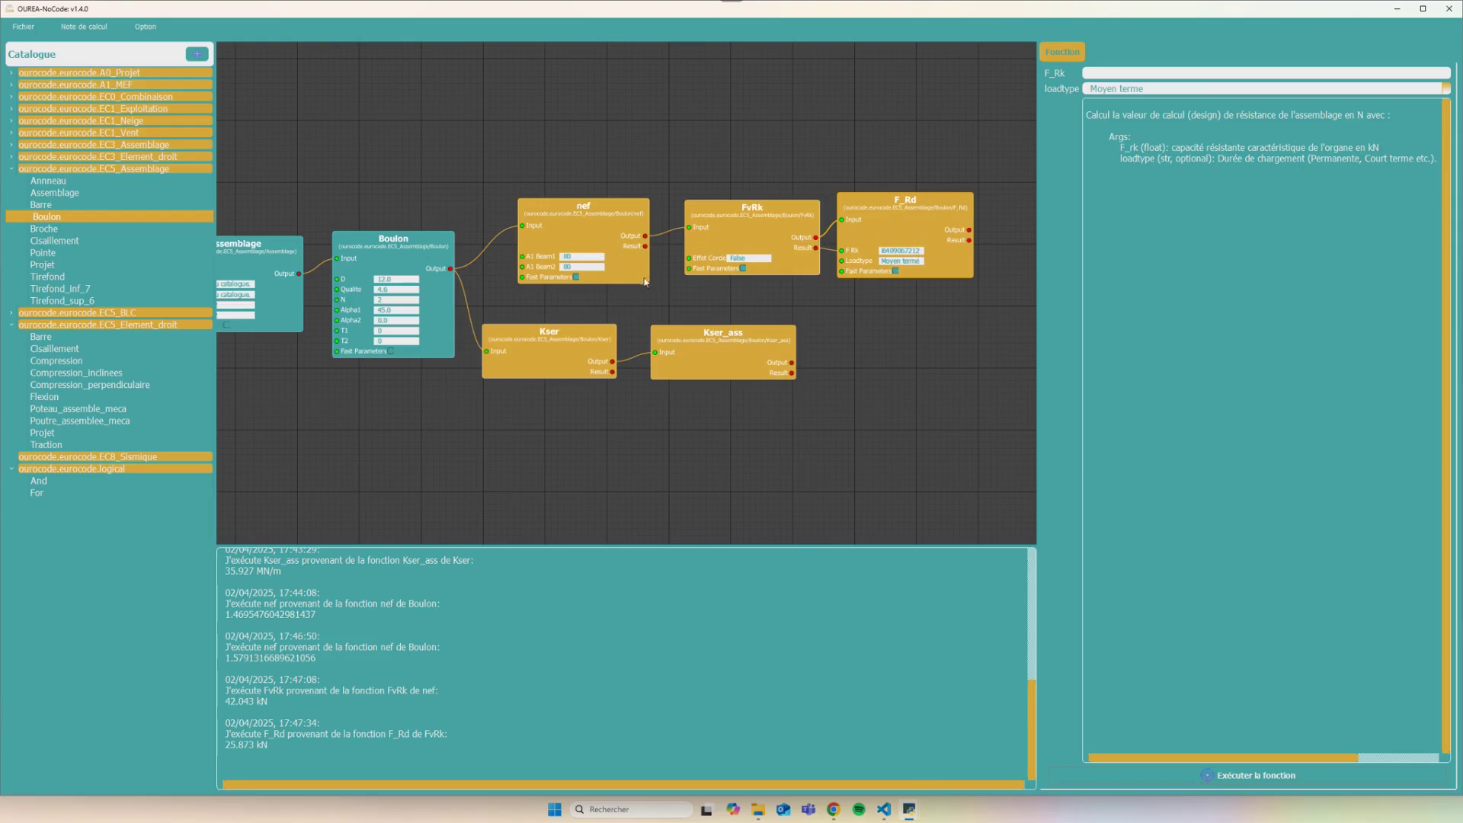
Return to the report window and create the title "Fvrd" as chapter 2
{"action": "mouse_move", "coordinate": [909, 809]}
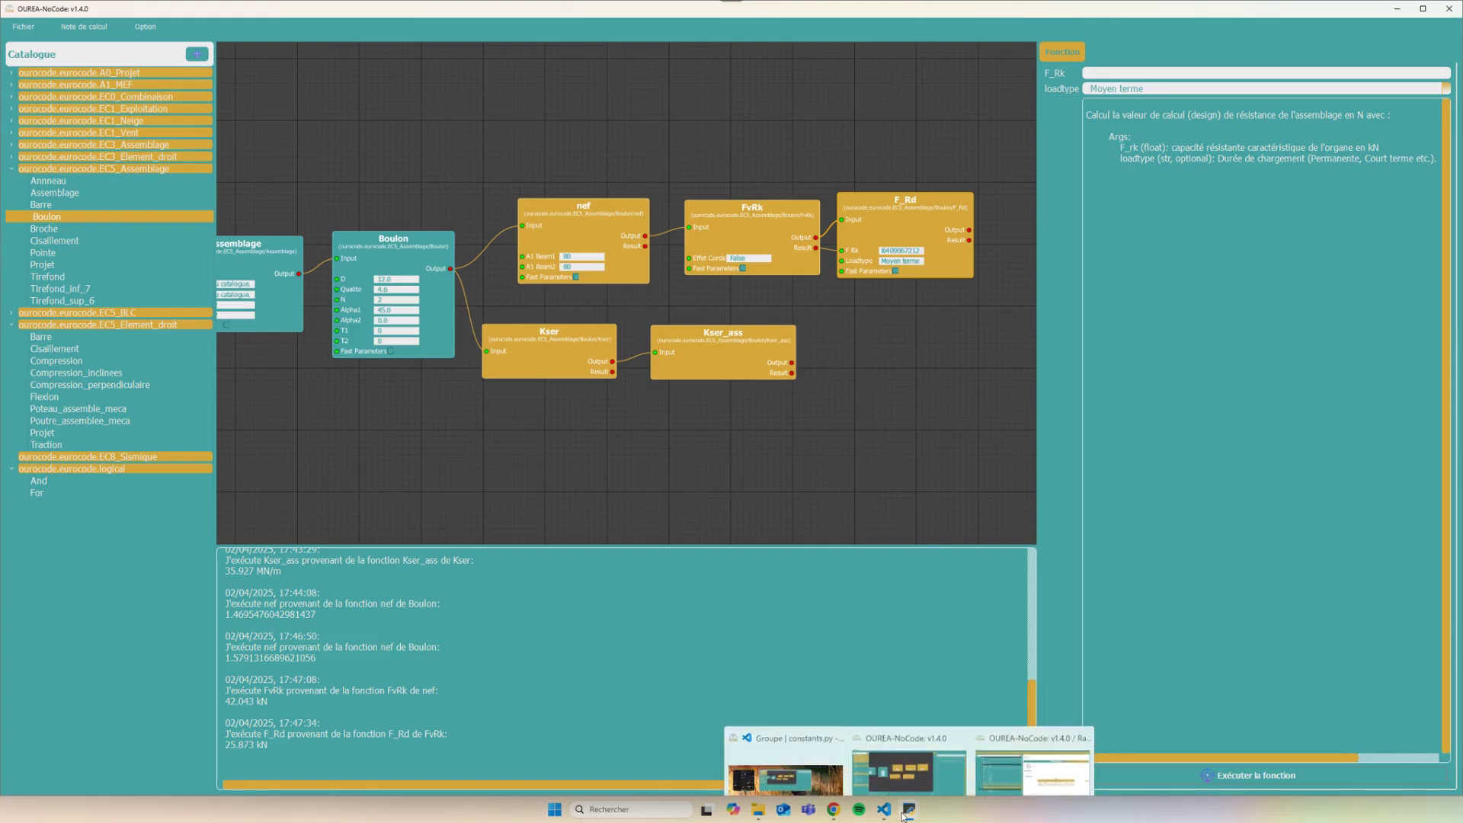
{"action": "left_click", "coordinate": [1003, 767]}
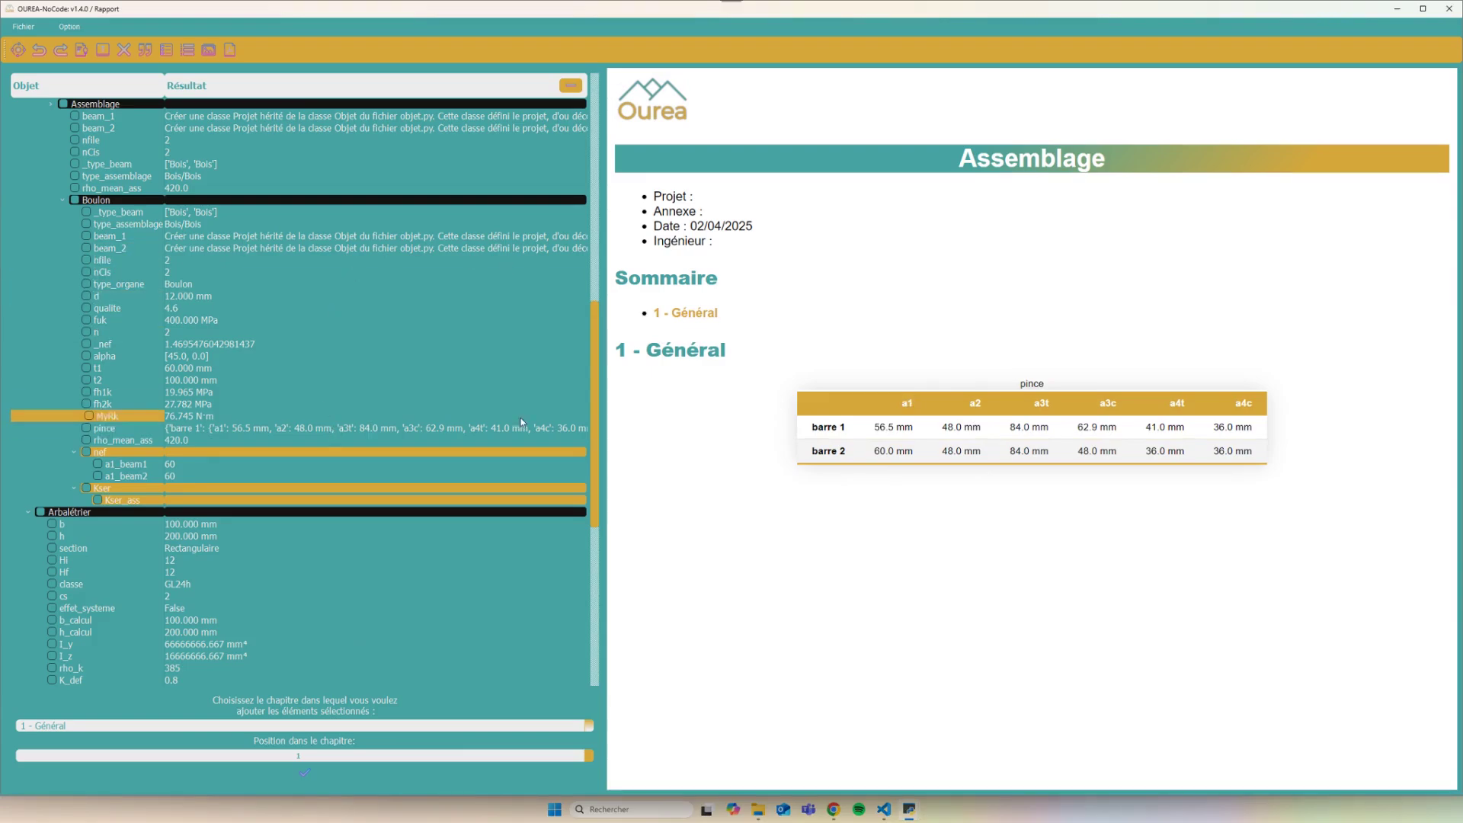
{"action": "key", "text": "ctrl+t"}
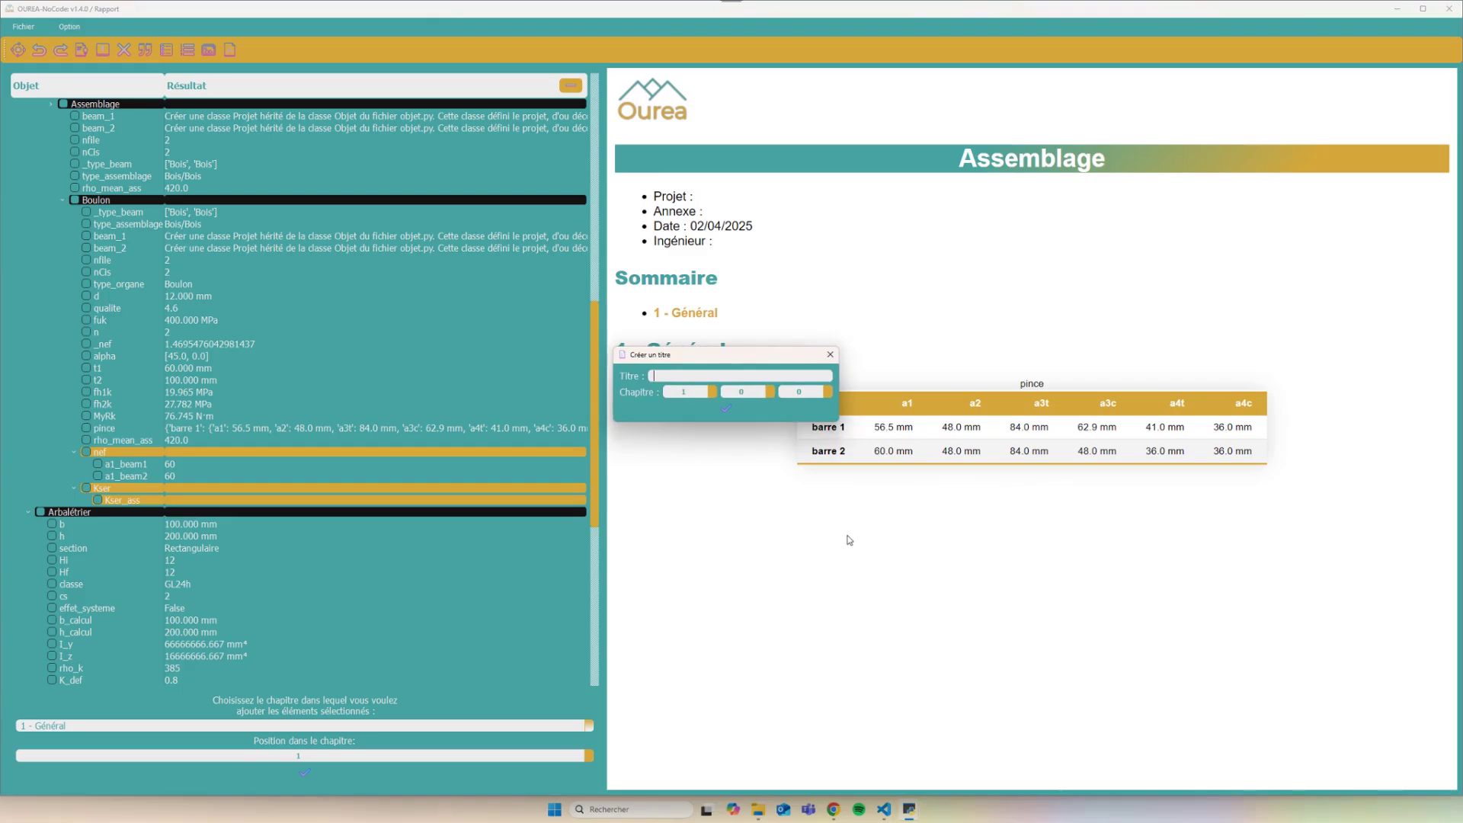
{"action": "type", "text": "Fvr"}
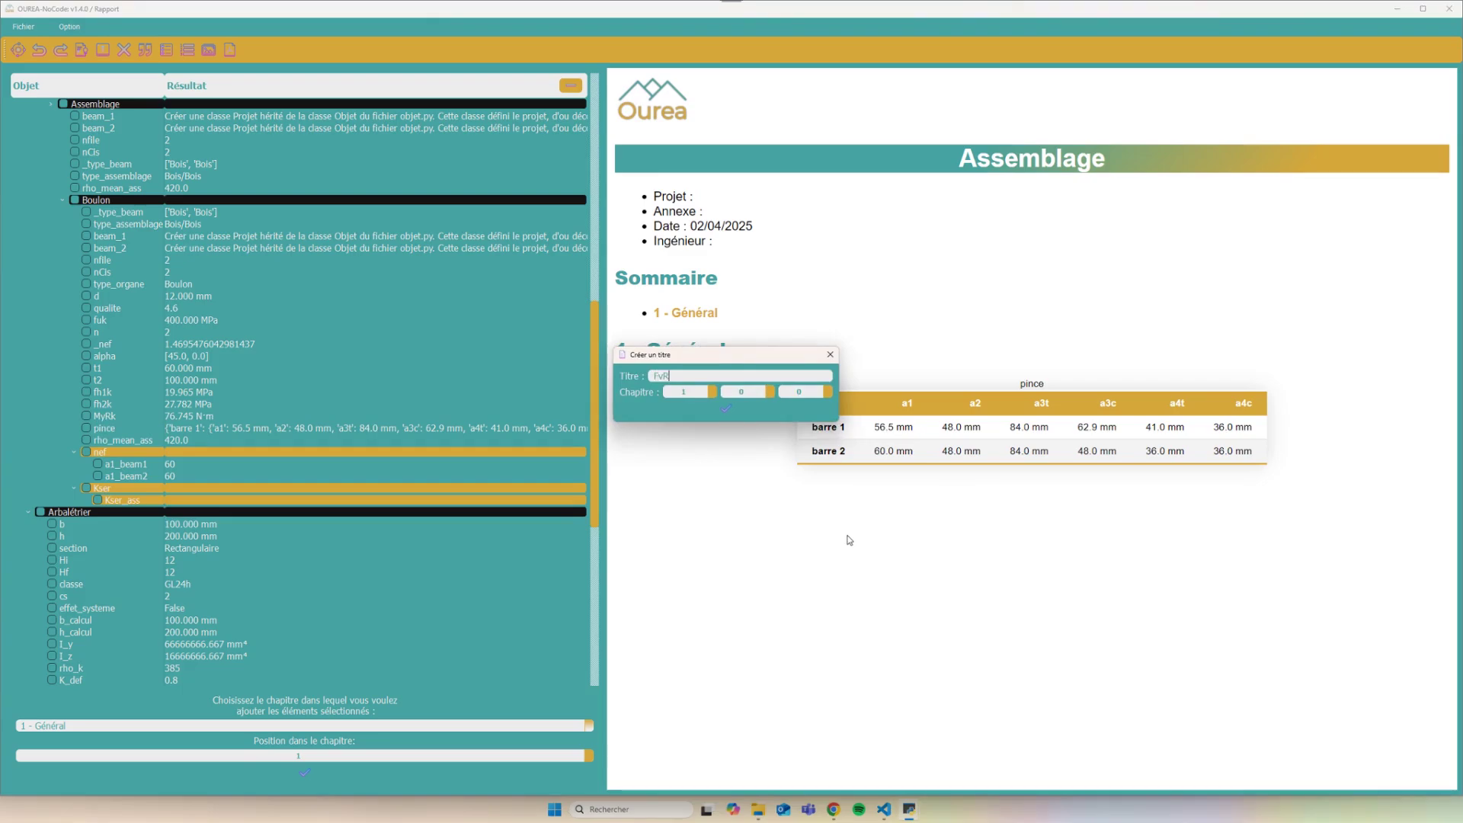
{"action": "left_click", "coordinate": [712, 391]}
{"action": "left_click", "coordinate": [714, 407]}
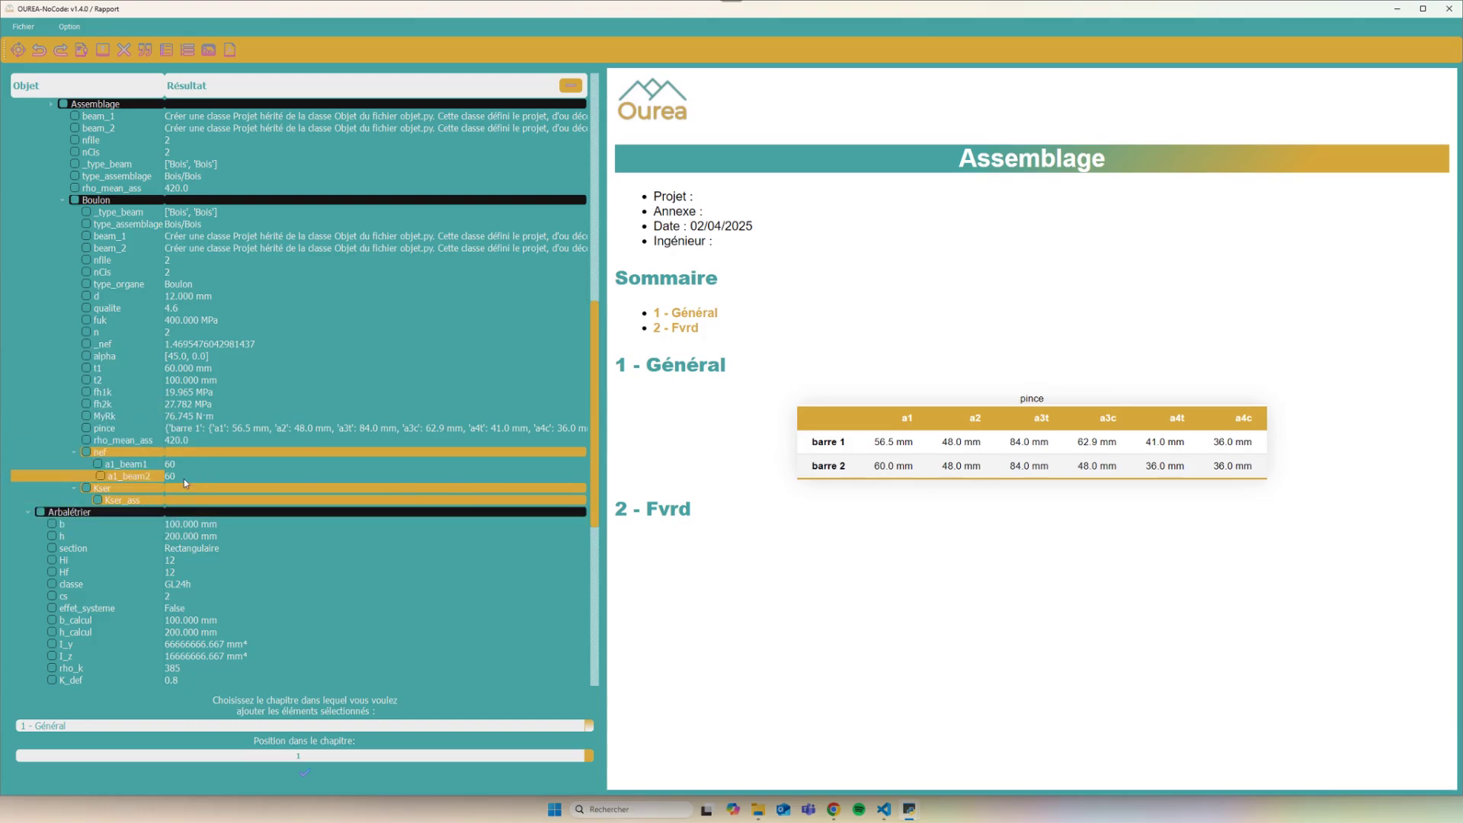
Add the Boulon's Kser and Kser_ass calculations to chapter "1 - Général" at position 1
{"action": "left_click", "coordinate": [89, 489]}
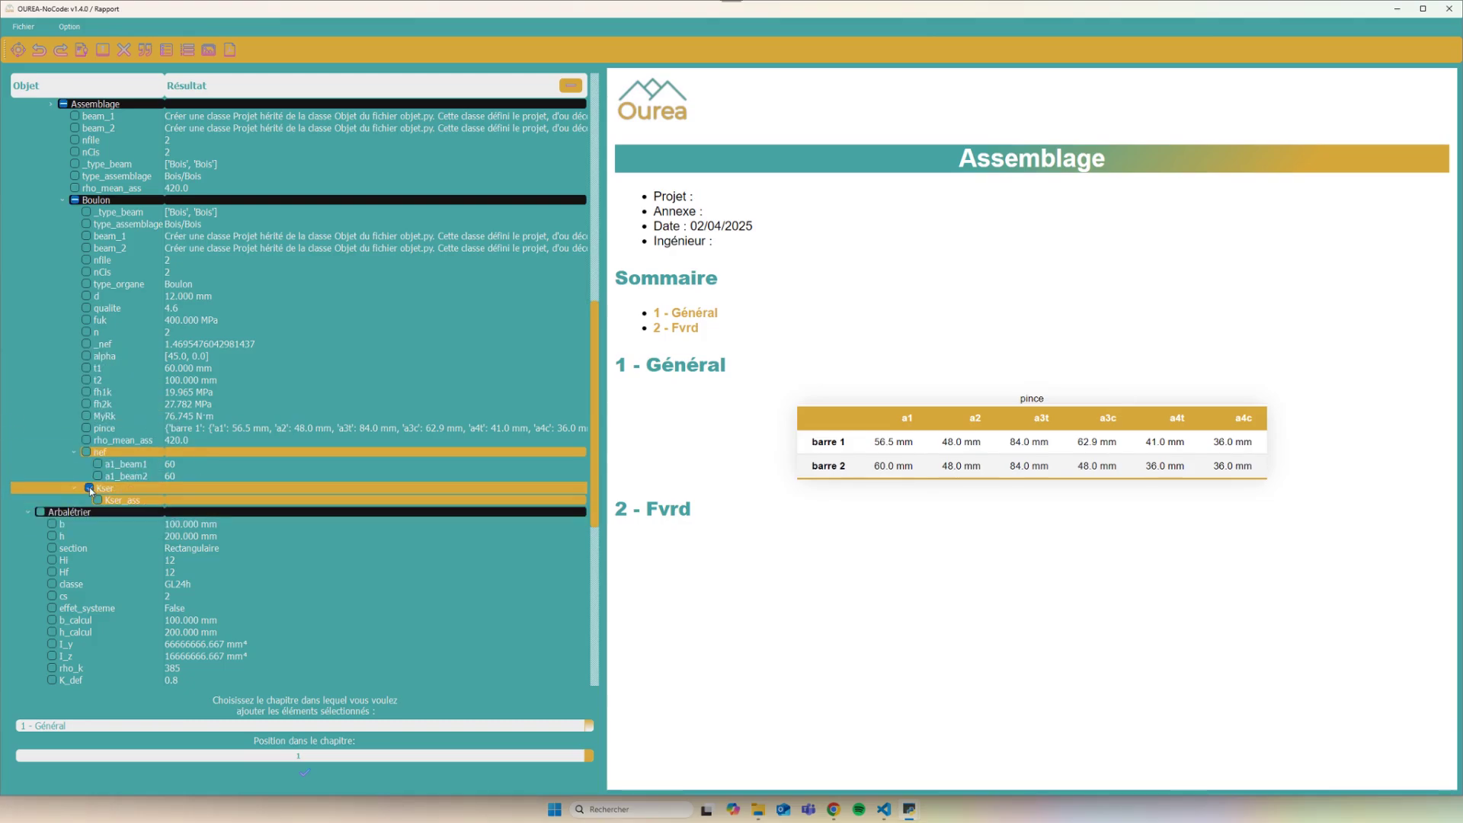
{"action": "left_click", "coordinate": [316, 779]}
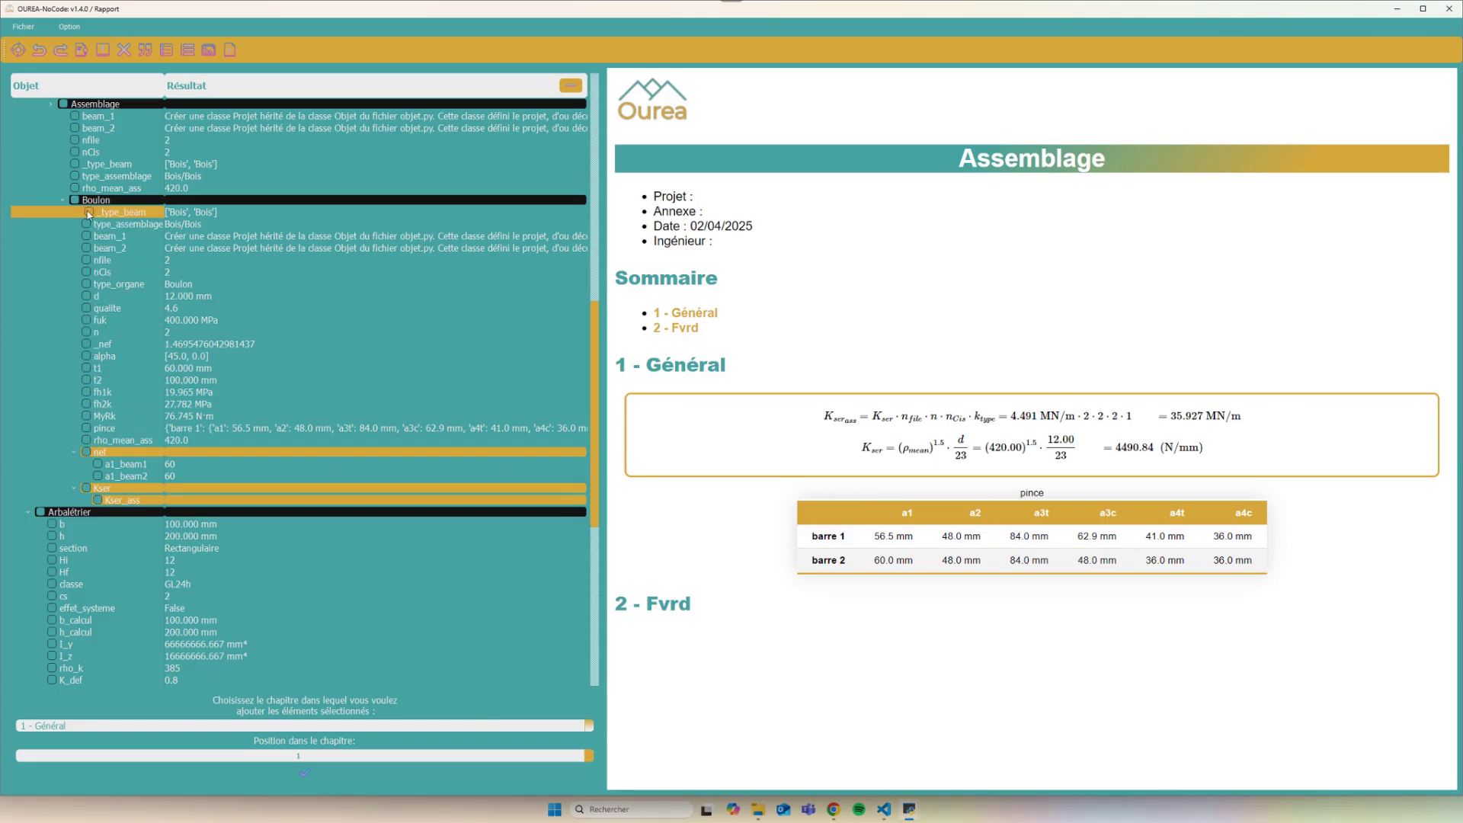
Add the Boulon's type_organe, d, qualite, alpha, t1 and t2 parameters to chapter "1 - Général" at position 1
{"action": "left_click", "coordinate": [86, 284]}
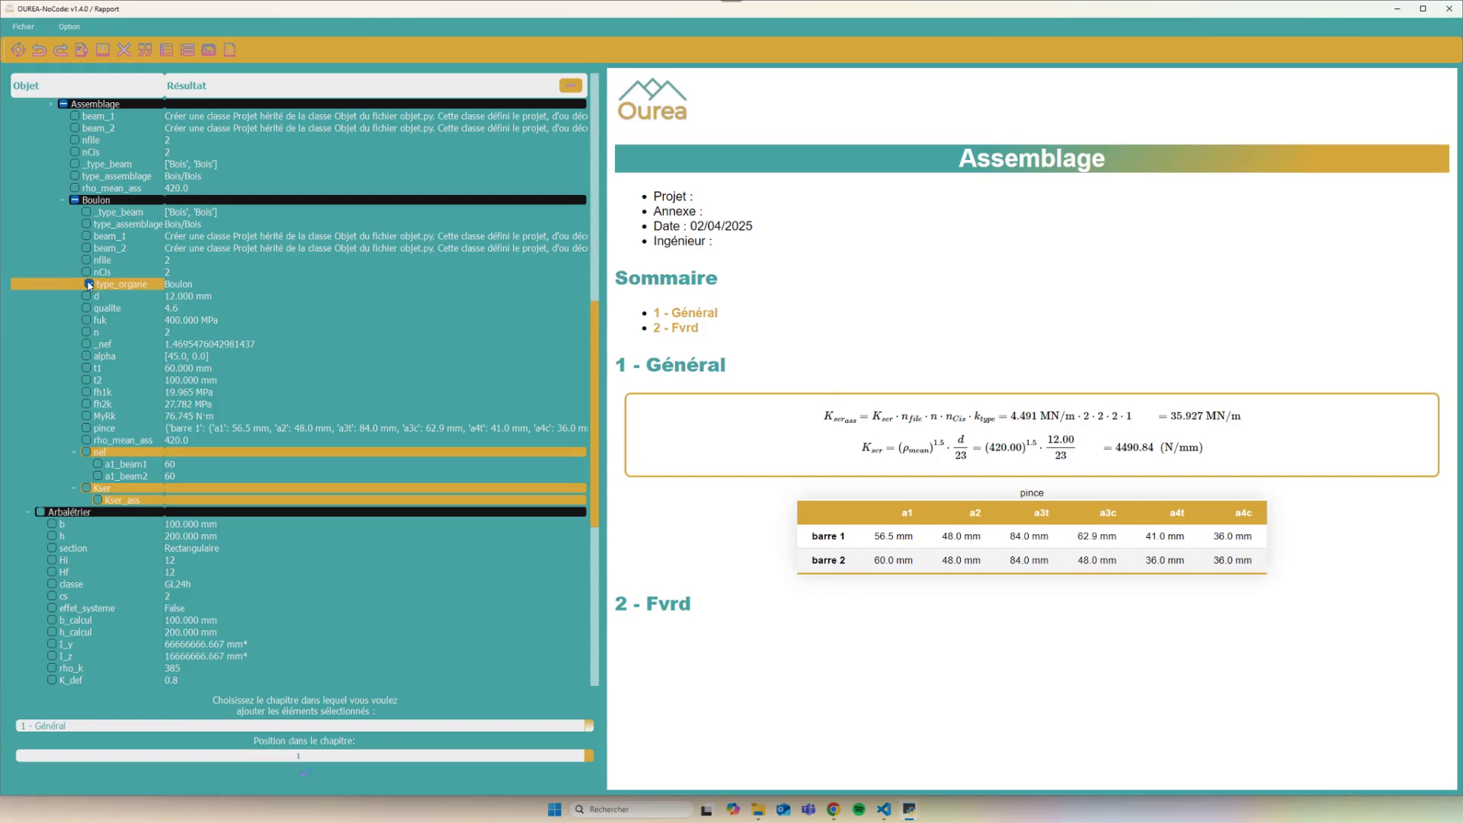
{"action": "left_click", "coordinate": [88, 297]}
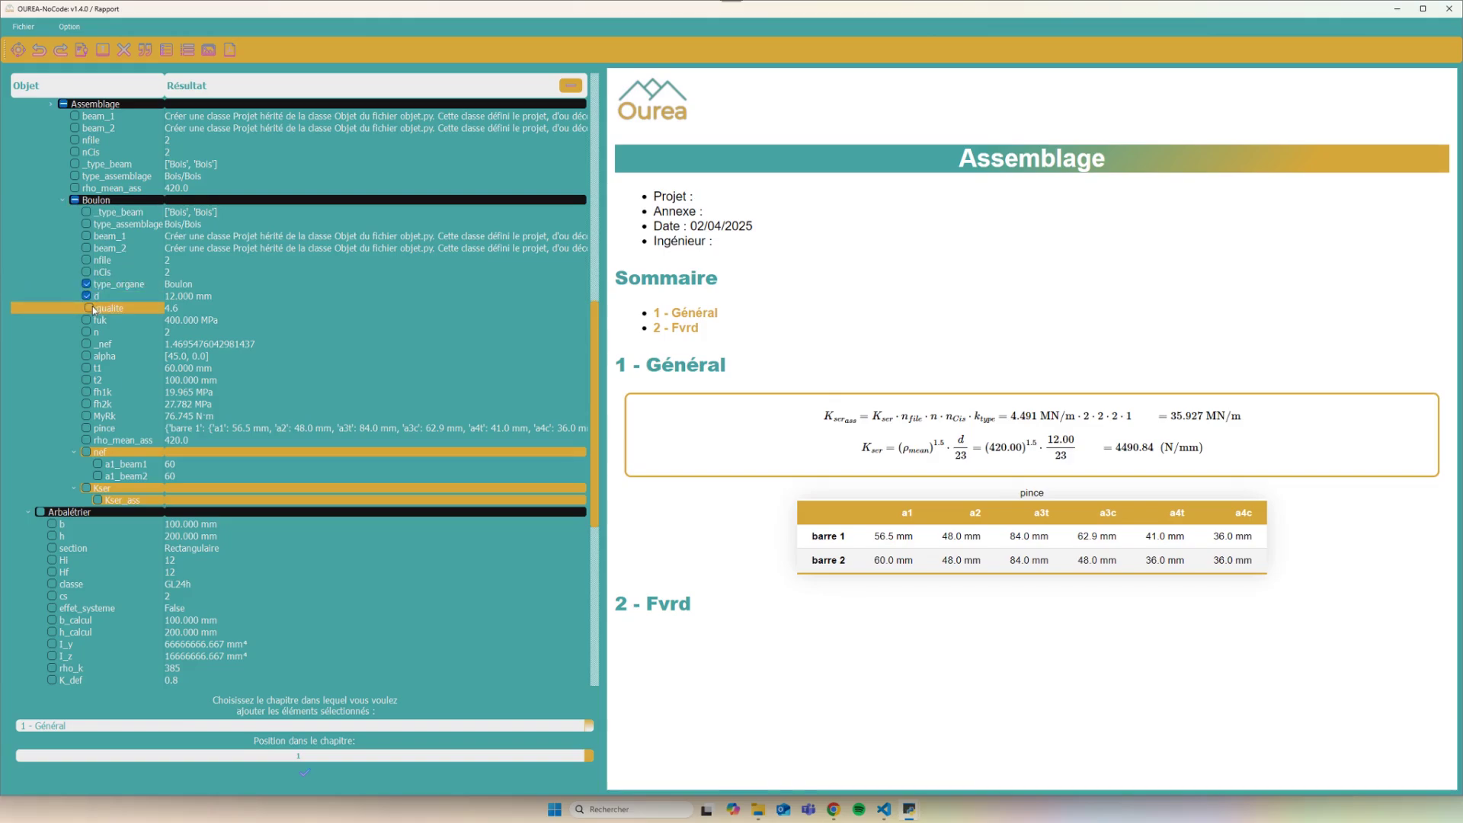
{"action": "left_click", "coordinate": [88, 308]}
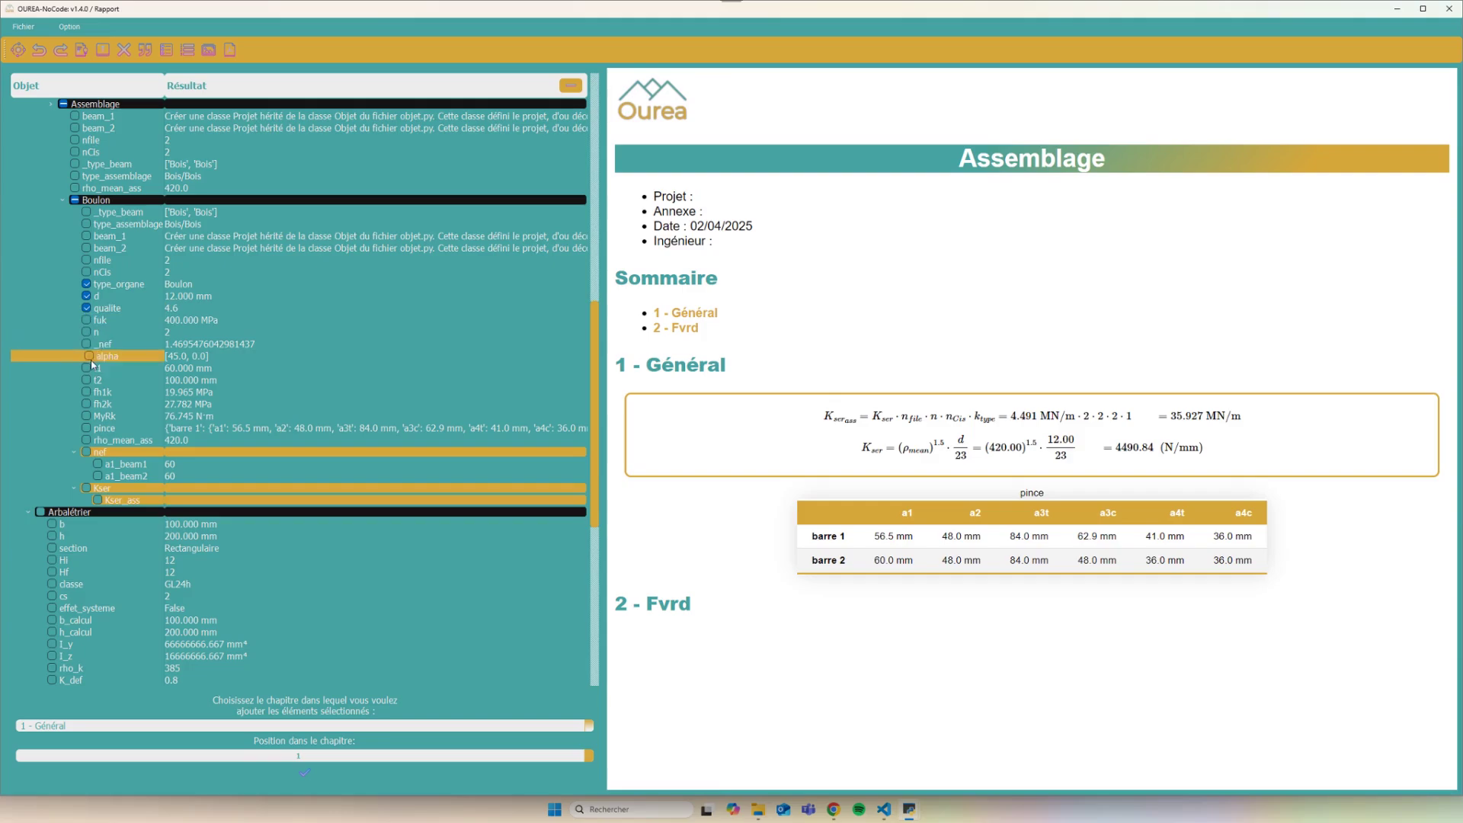
{"action": "left_click", "coordinate": [89, 358]}
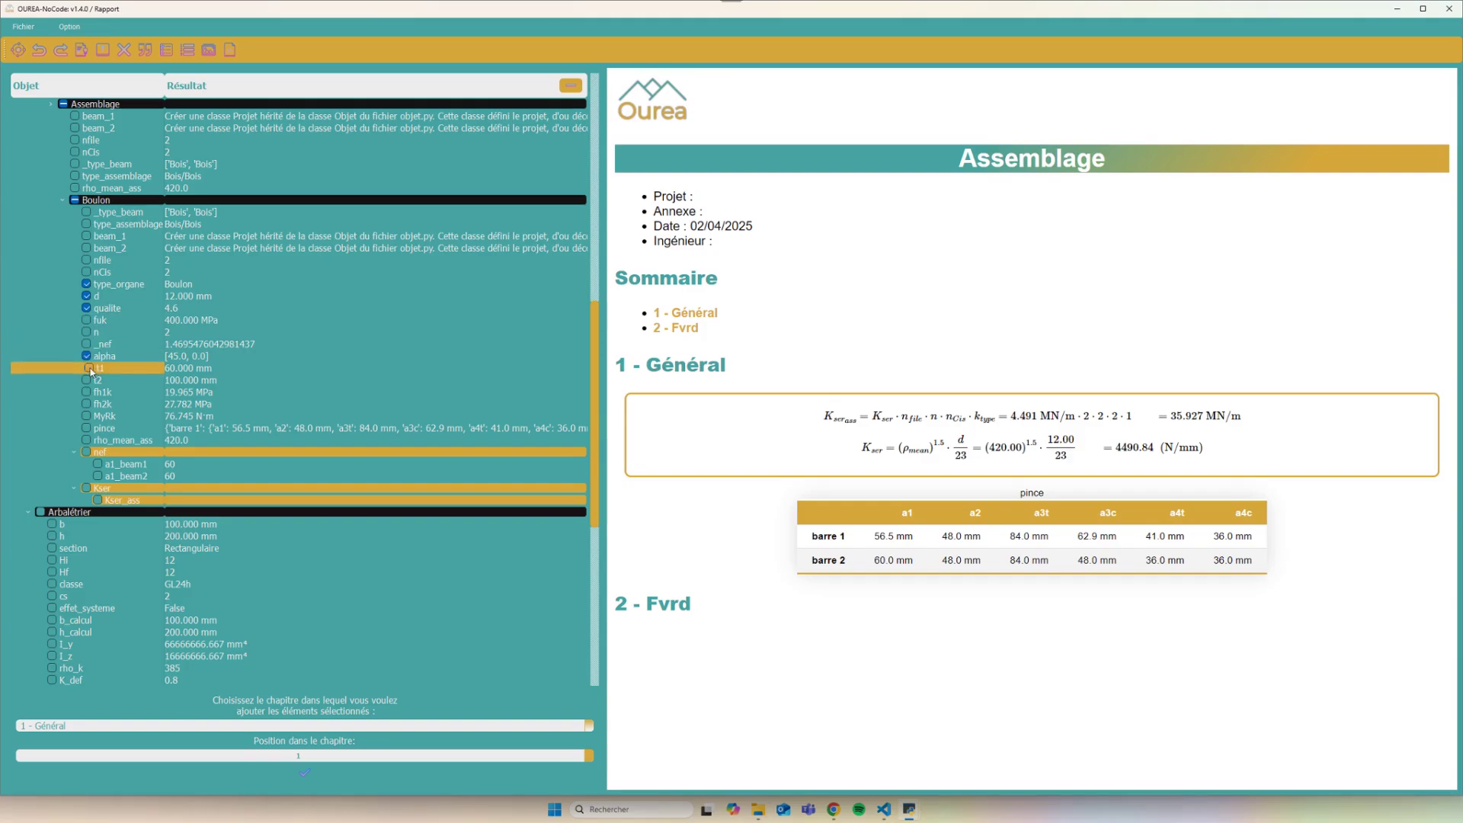
{"action": "left_click", "coordinate": [89, 369]}
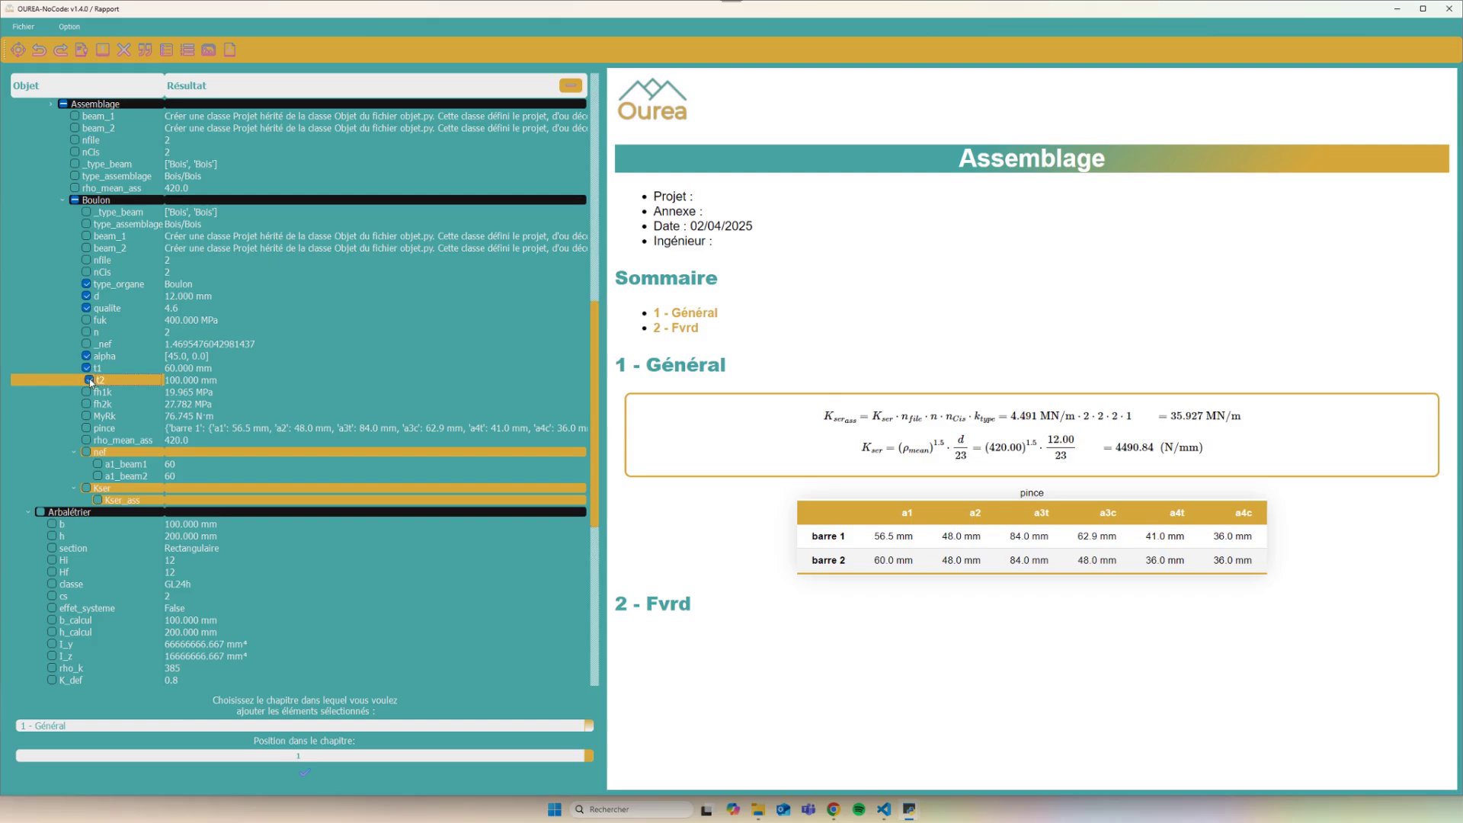
{"action": "left_click", "coordinate": [89, 381]}
{"action": "left_click", "coordinate": [322, 772]}
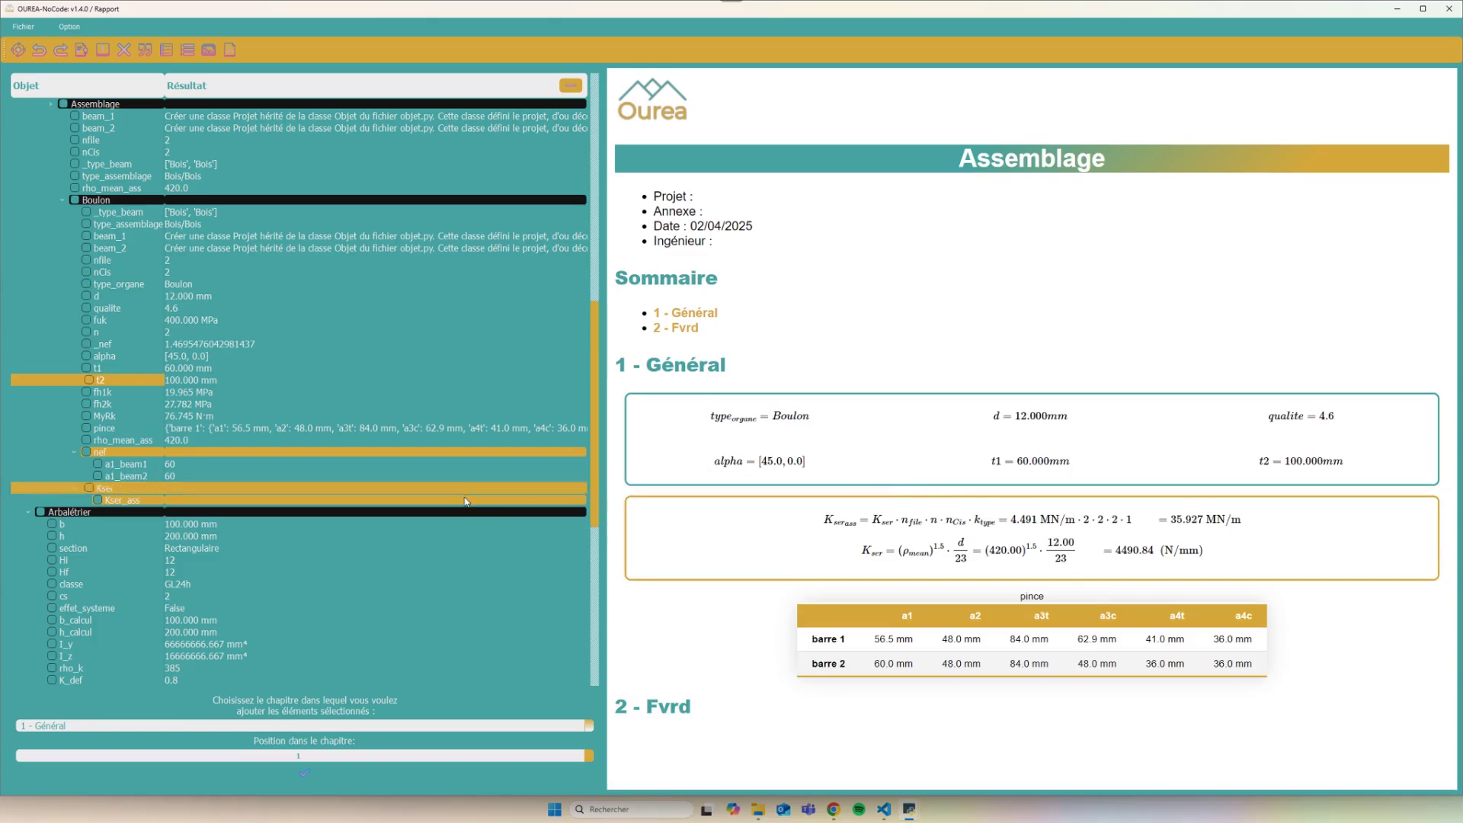
Add the Boulon's MyRk at position 2 and its fh1k and fh2k at position 3 of chapter "1 - Général"
{"action": "left_click", "coordinate": [88, 417]}
{"action": "left_click", "coordinate": [323, 775]}
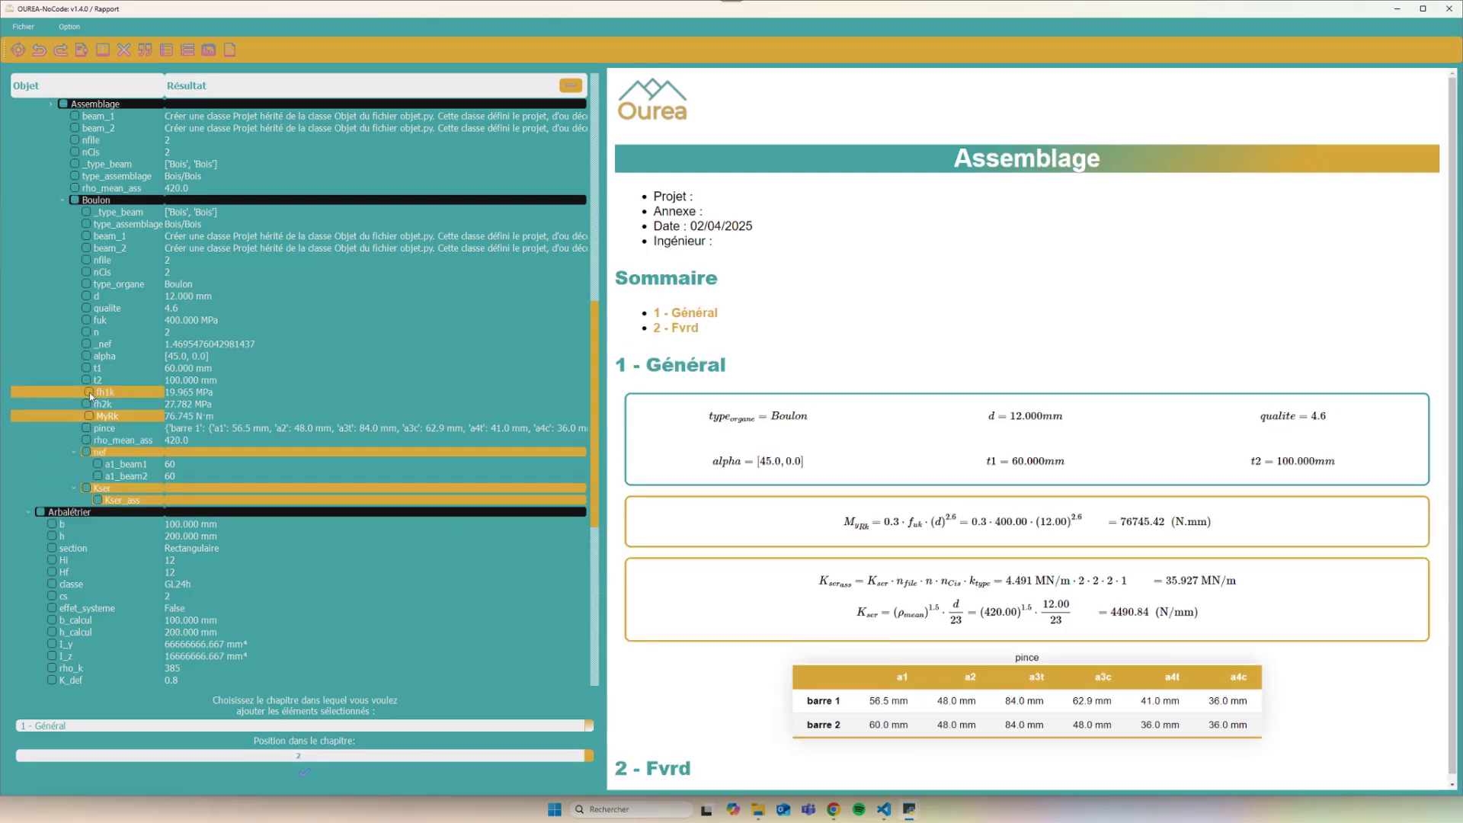
{"action": "left_click", "coordinate": [89, 393]}
{"action": "left_click", "coordinate": [89, 405]}
{"action": "double_click", "coordinate": [330, 753]}
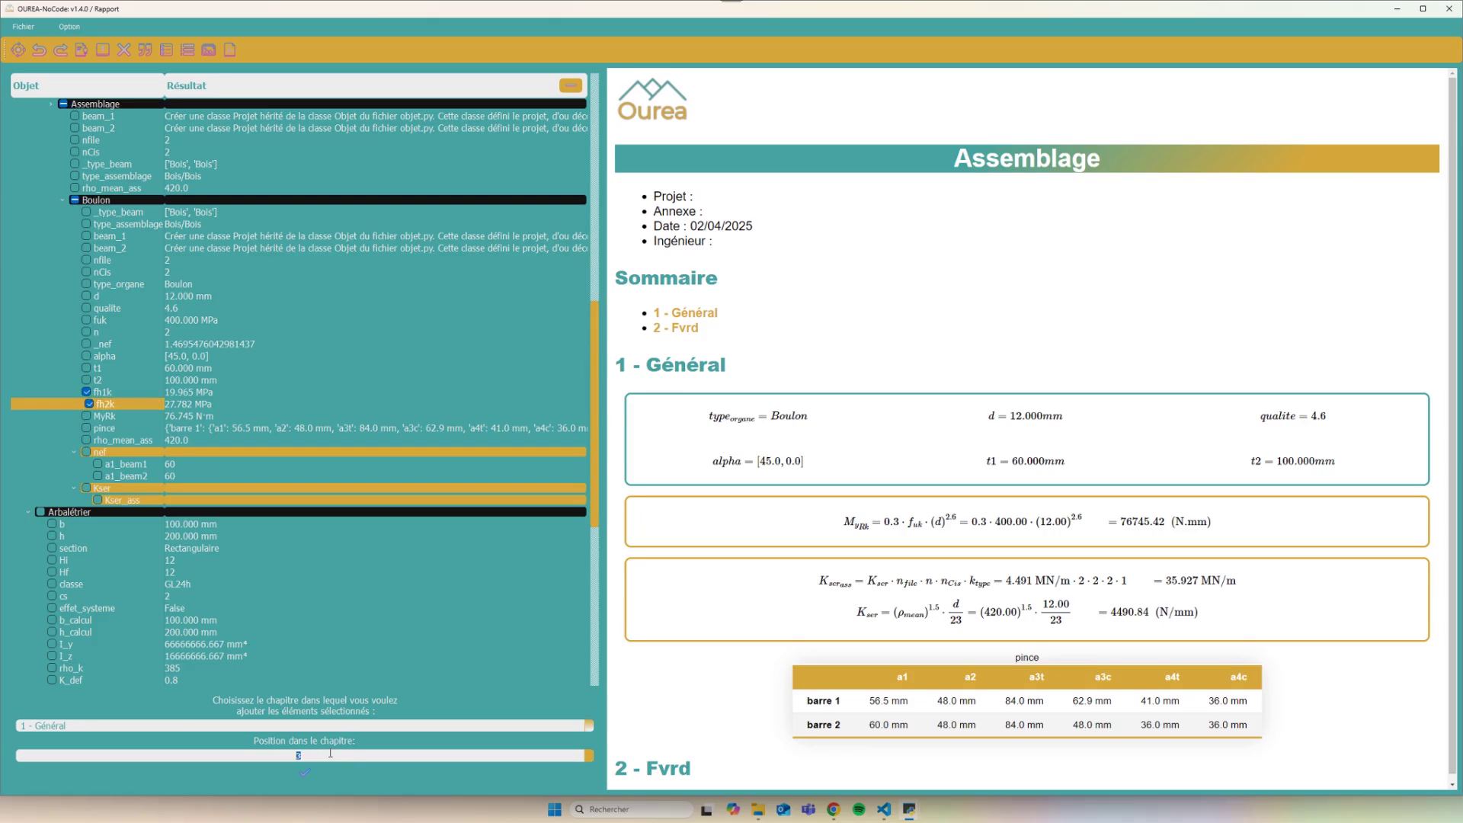
{"action": "left_click", "coordinate": [335, 768]}
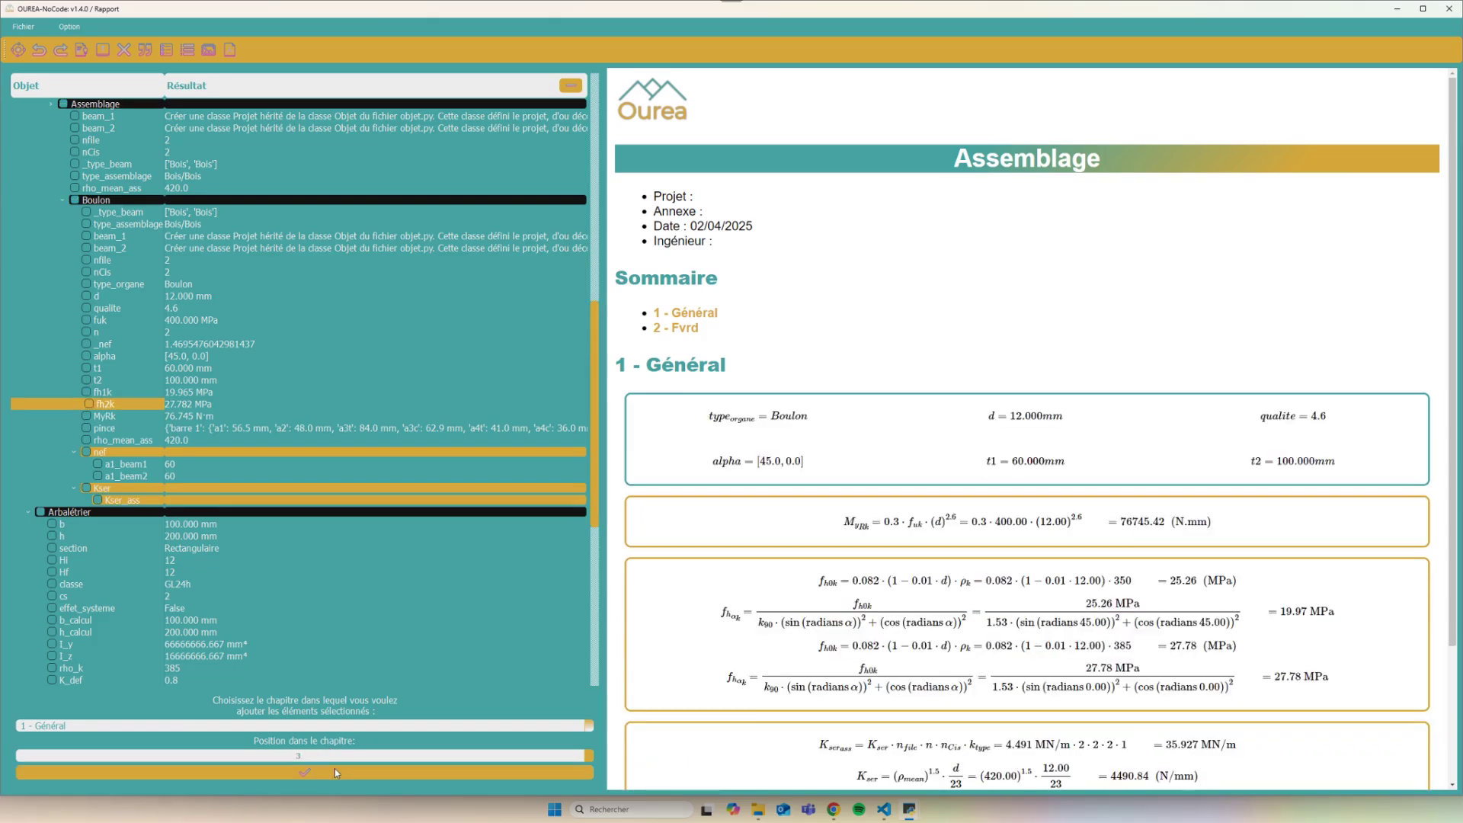
{"action": "scroll", "coordinate": [981, 554], "scroll_direction": "down", "scroll_amount": 1}
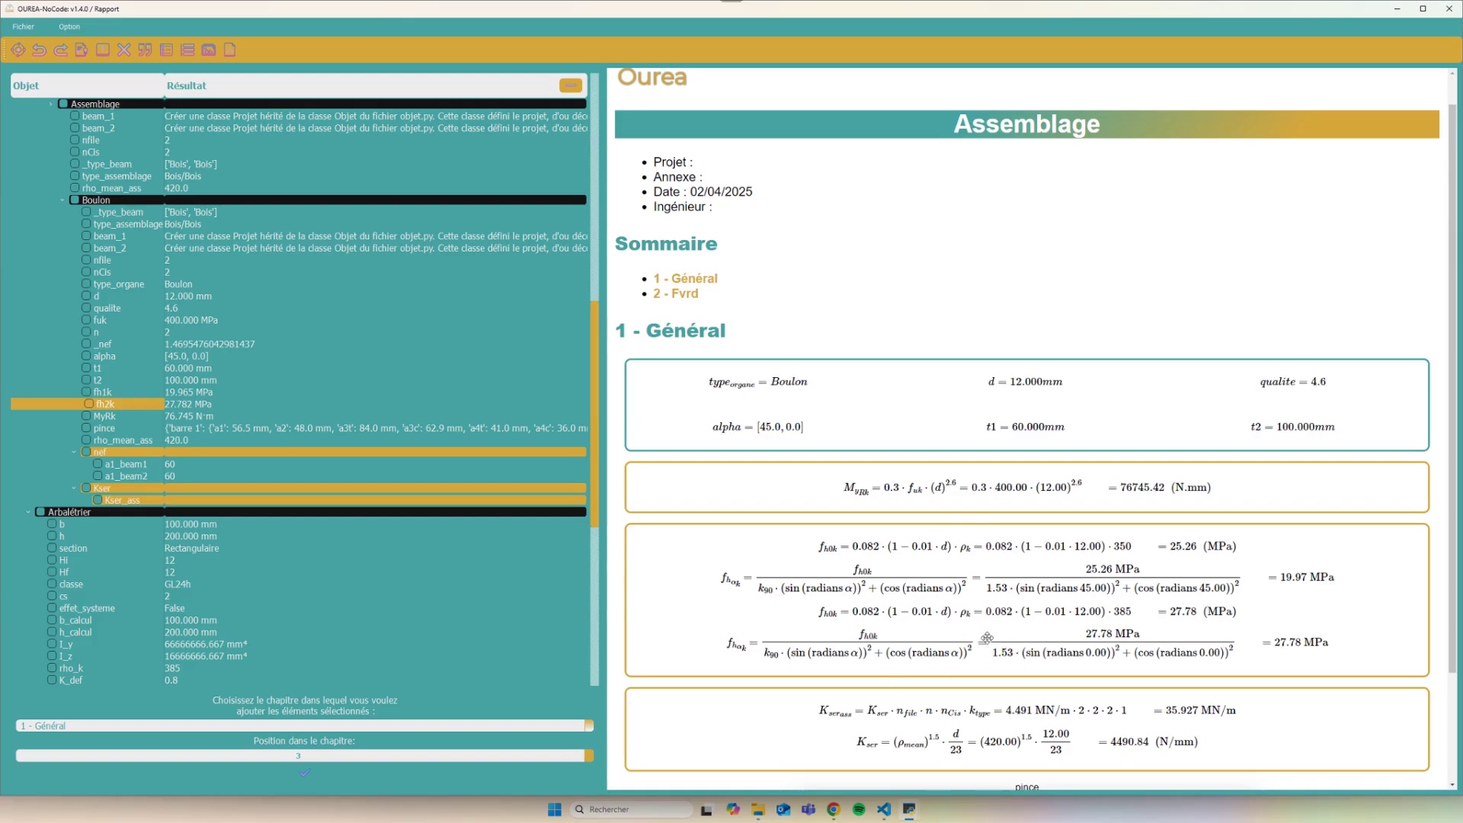
{"action": "scroll", "coordinate": [1061, 565], "scroll_direction": "down", "scroll_amount": 2}
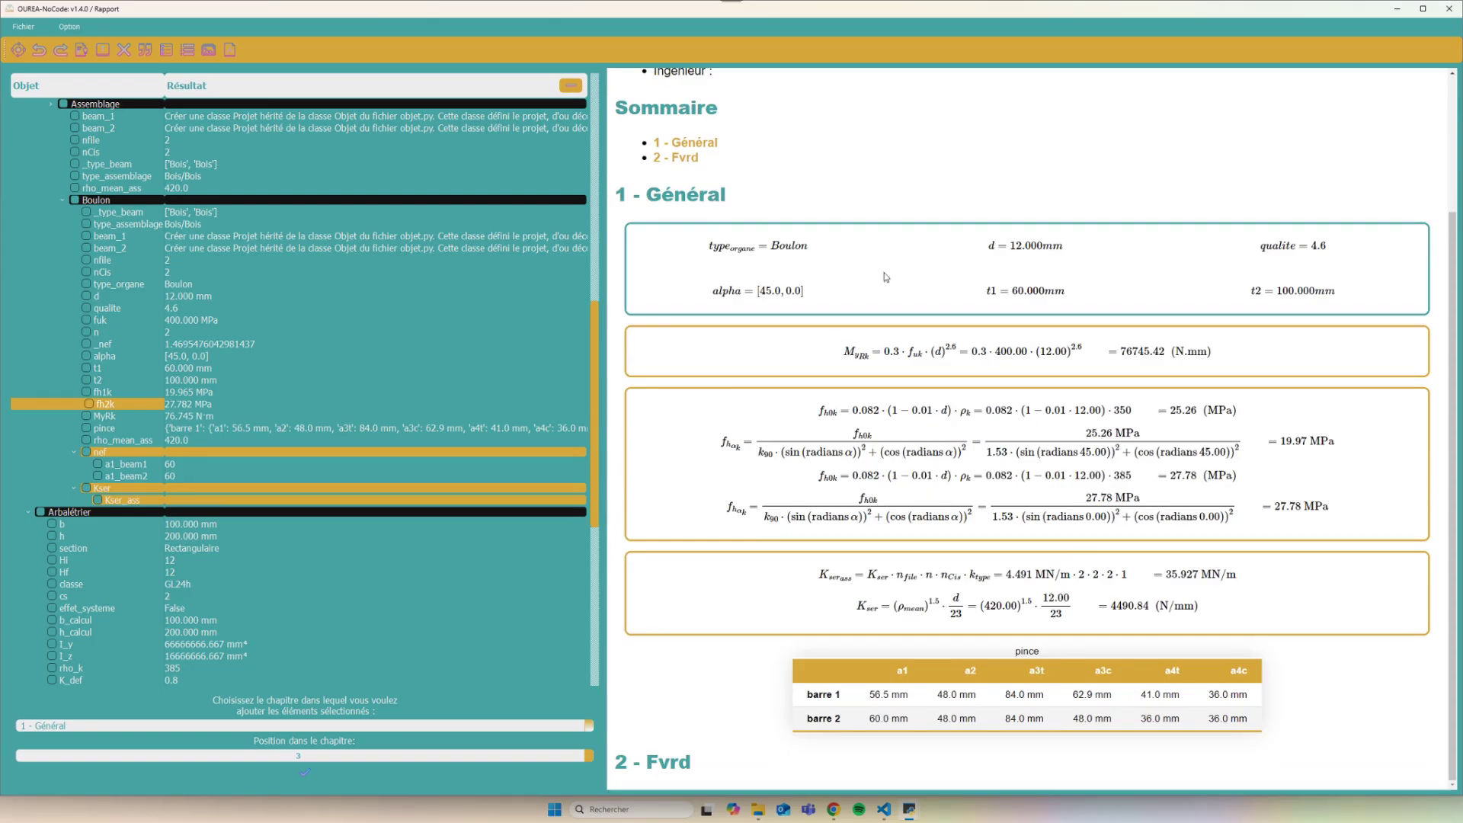
Add the Boulon's n and the Assemblage's nfile and nCis to chapter "1 - Général" at position 1
{"action": "left_click", "coordinate": [379, 296]}
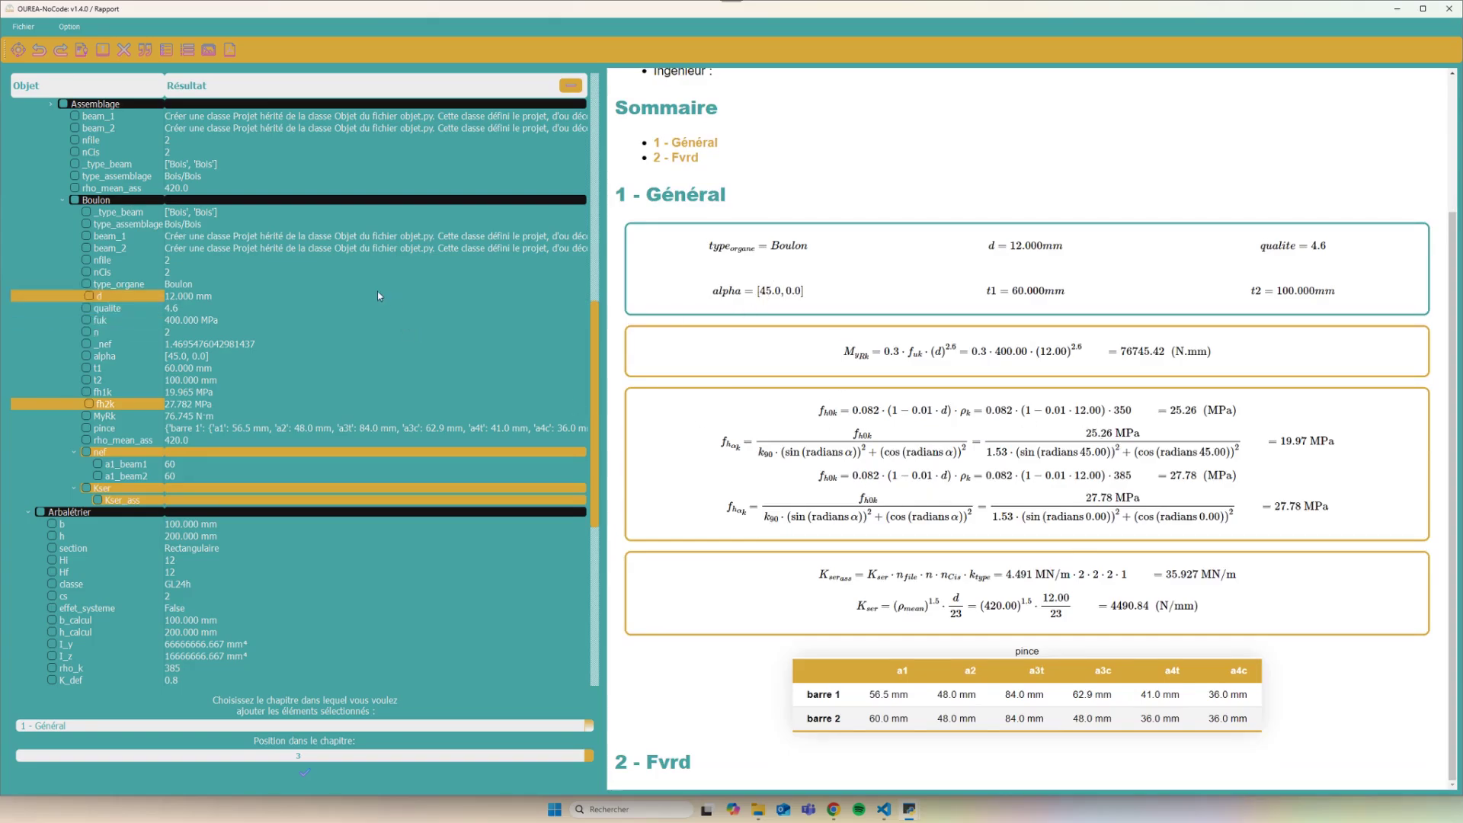
{"action": "left_click", "coordinate": [89, 333]}
{"action": "scroll", "coordinate": [90, 328], "scroll_direction": "up", "scroll_amount": 8}
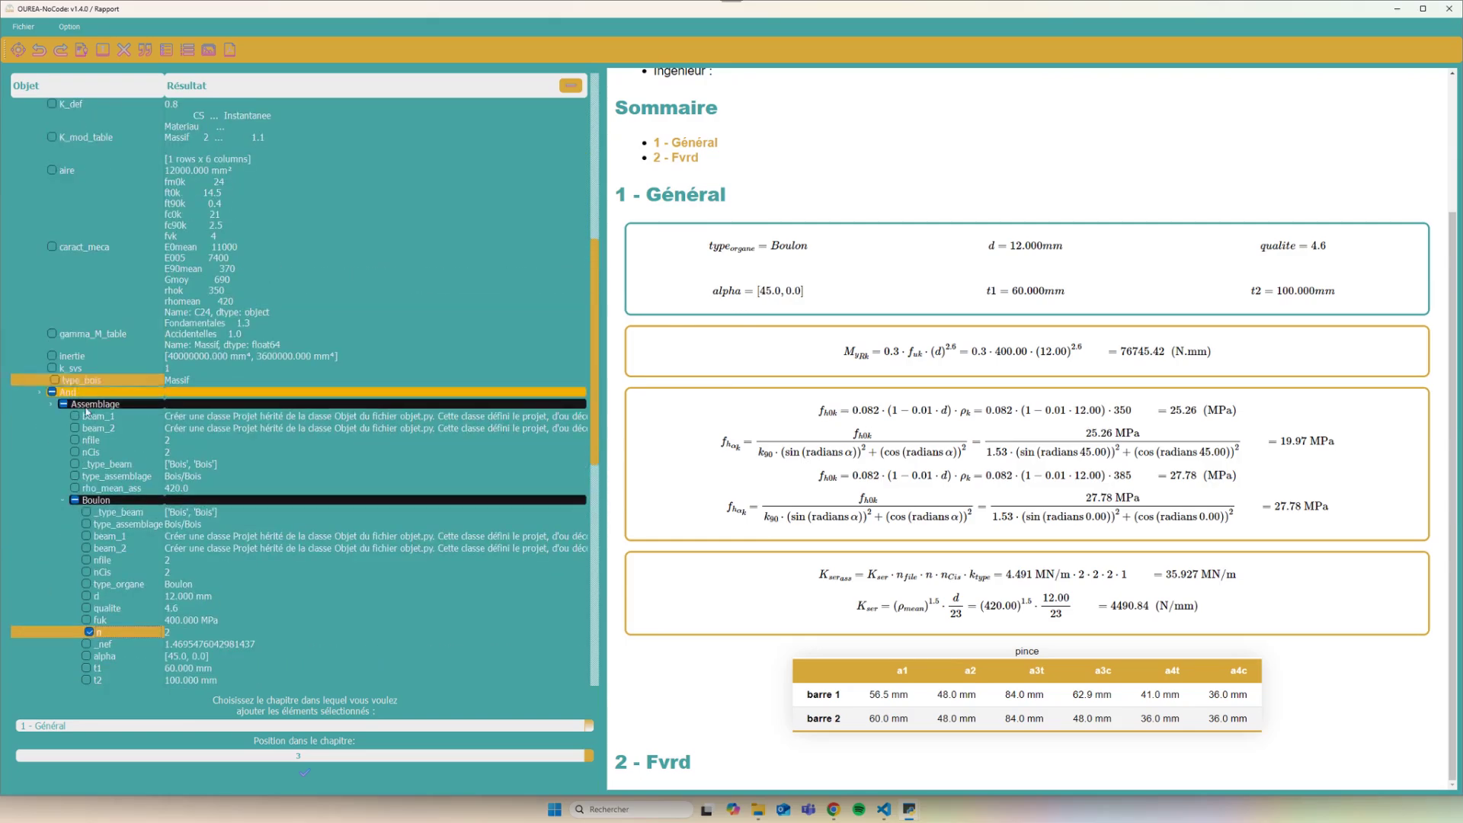
{"action": "left_click", "coordinate": [80, 441]}
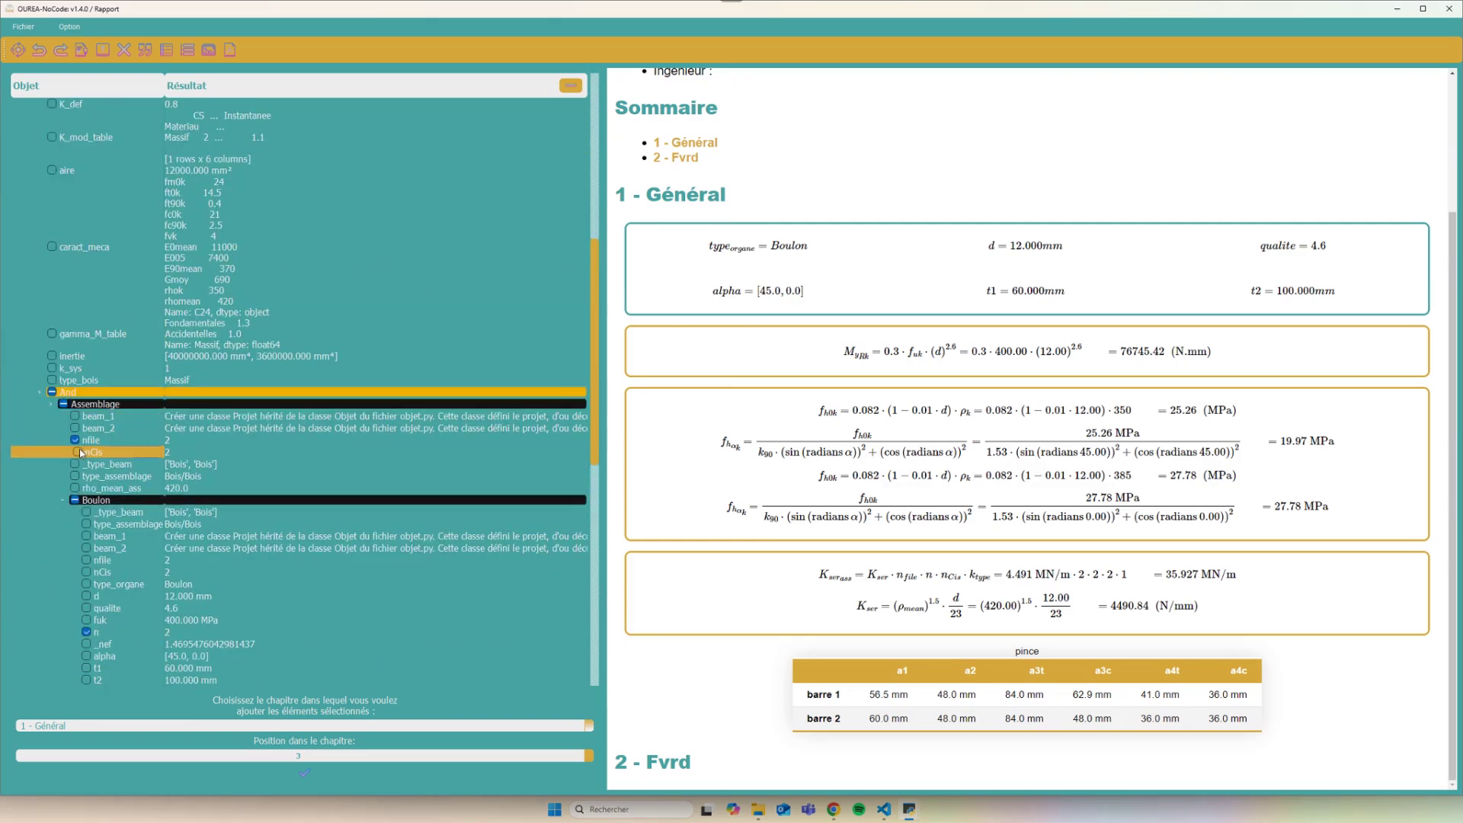
{"action": "left_click", "coordinate": [77, 453]}
{"action": "scroll", "coordinate": [229, 448], "scroll_direction": "down", "scroll_amount": 7}
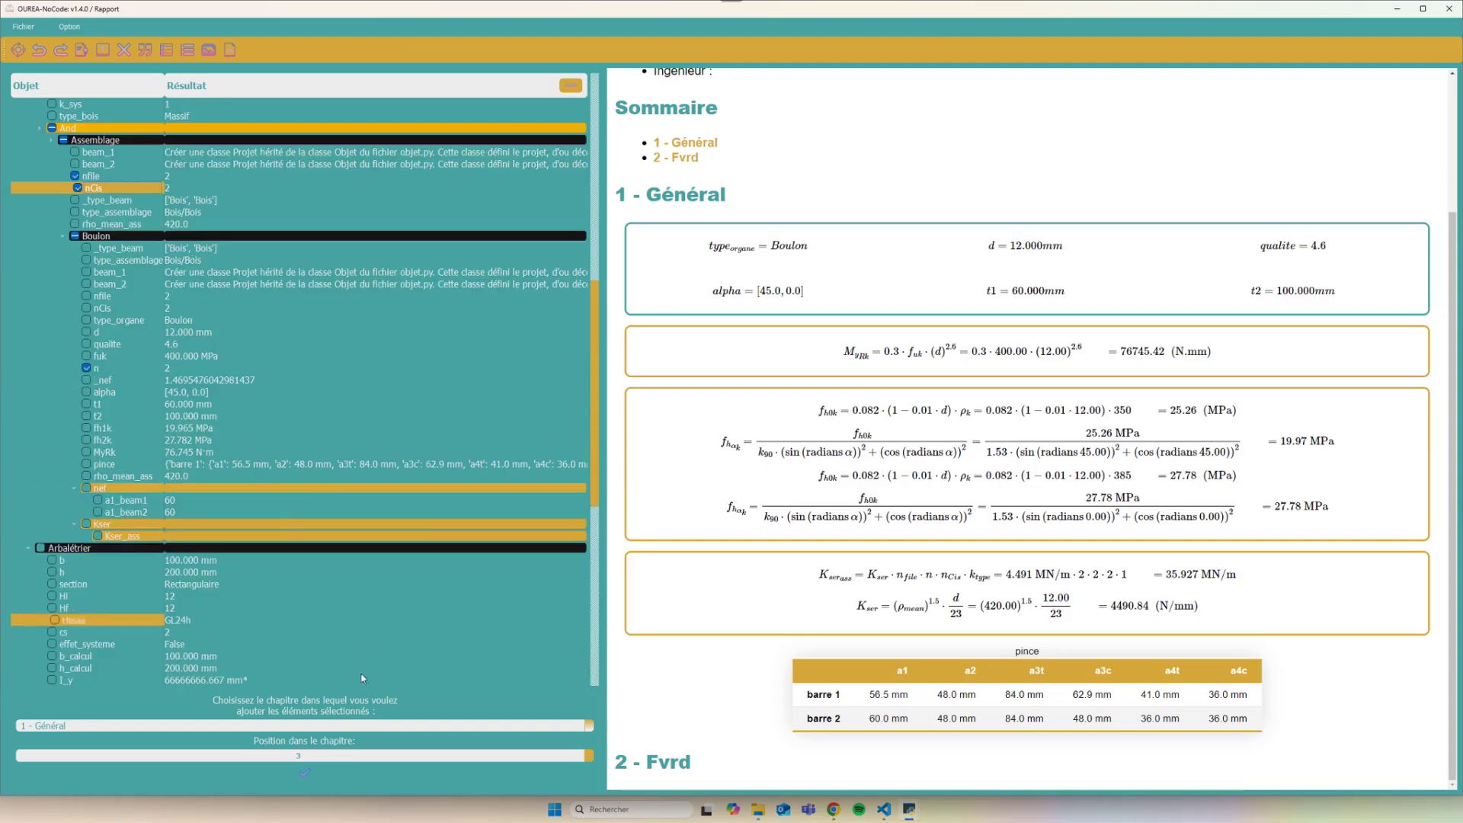
{"action": "double_click", "coordinate": [321, 756]}
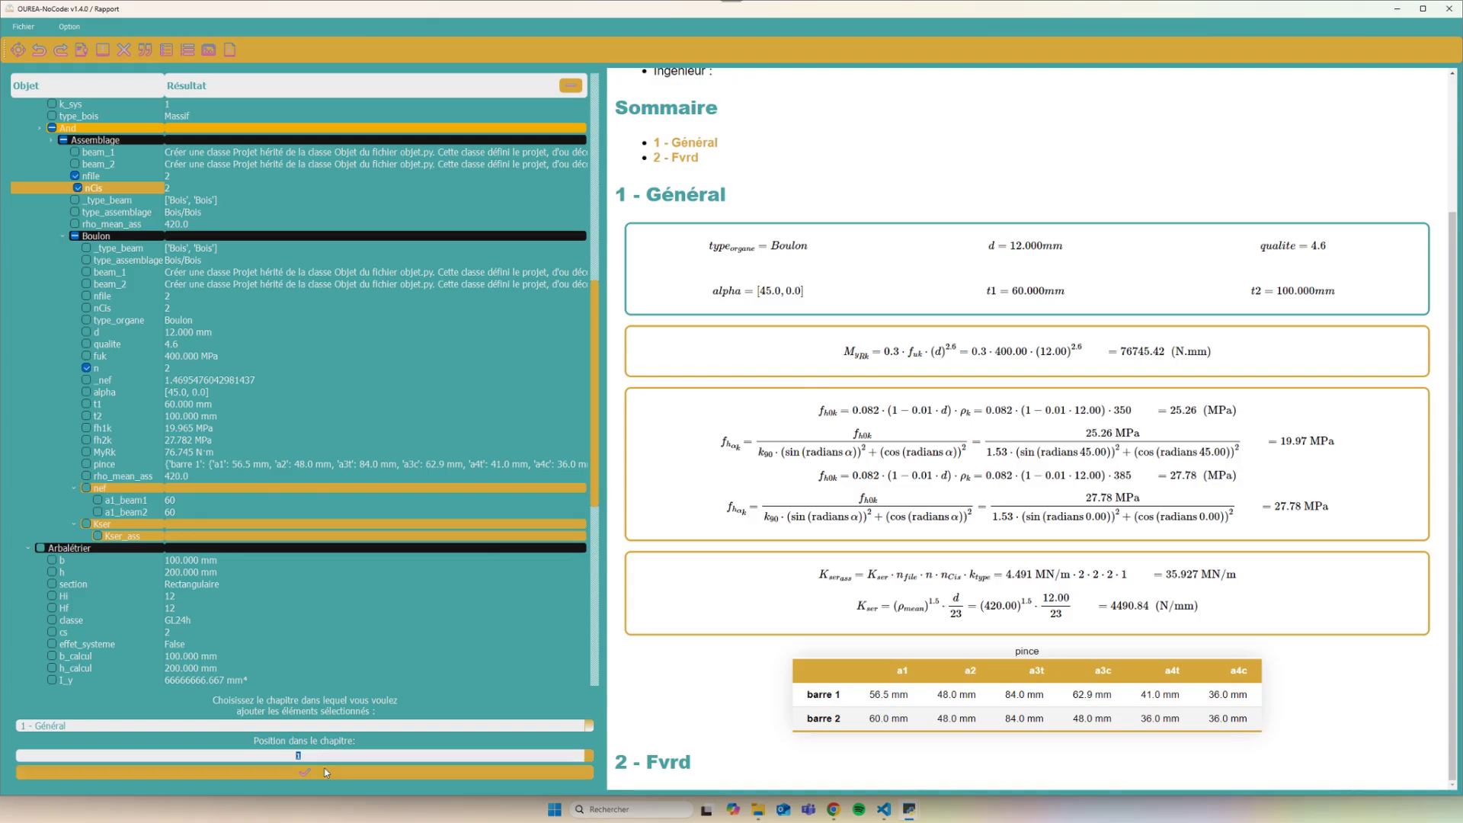
{"action": "left_click", "coordinate": [326, 772]}
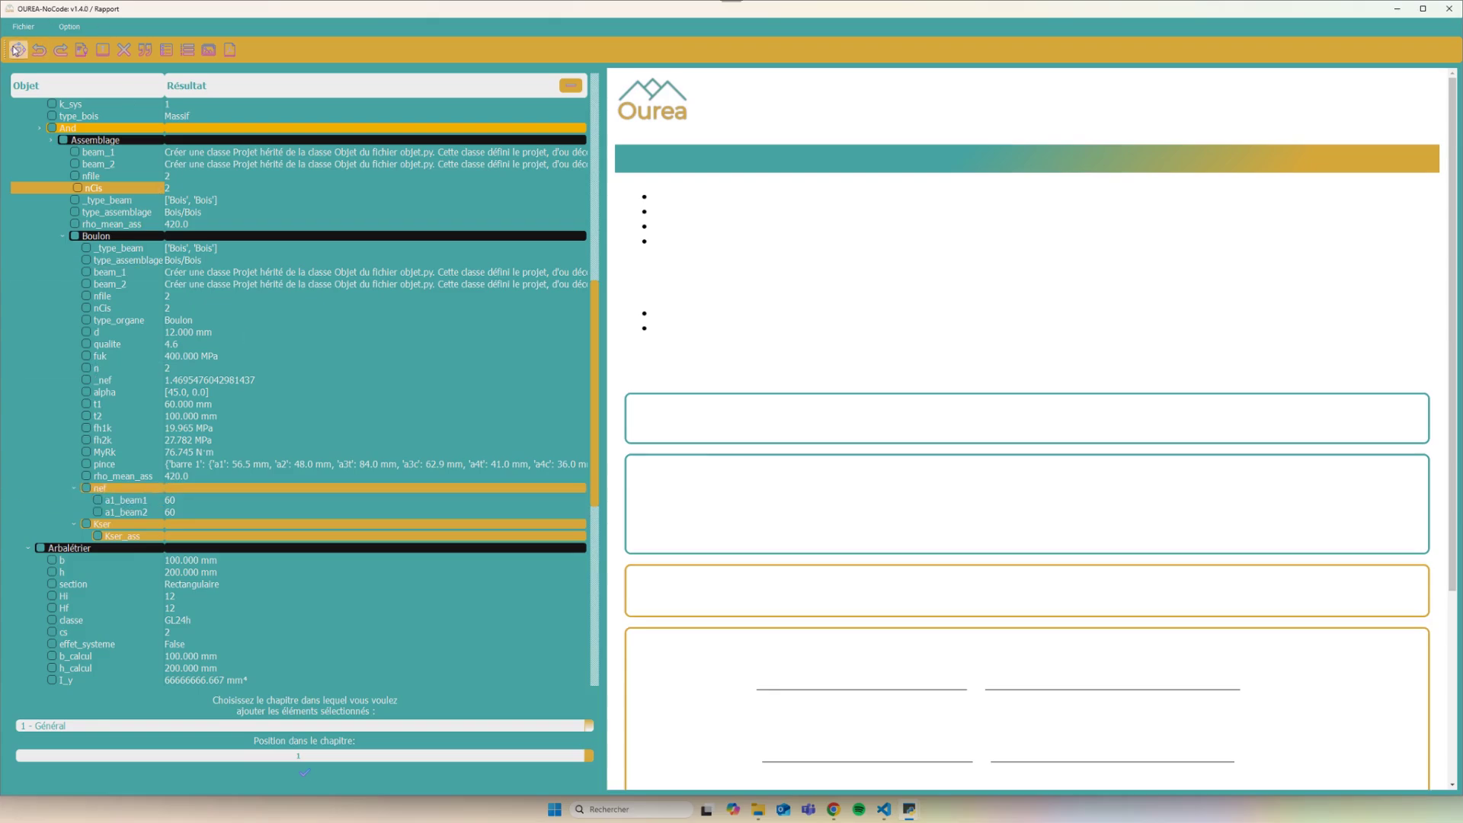
Refresh the project's results, review chapter "1 - Général" in the report, and expand the whole object tree
{"action": "left_click", "coordinate": [17, 50]}
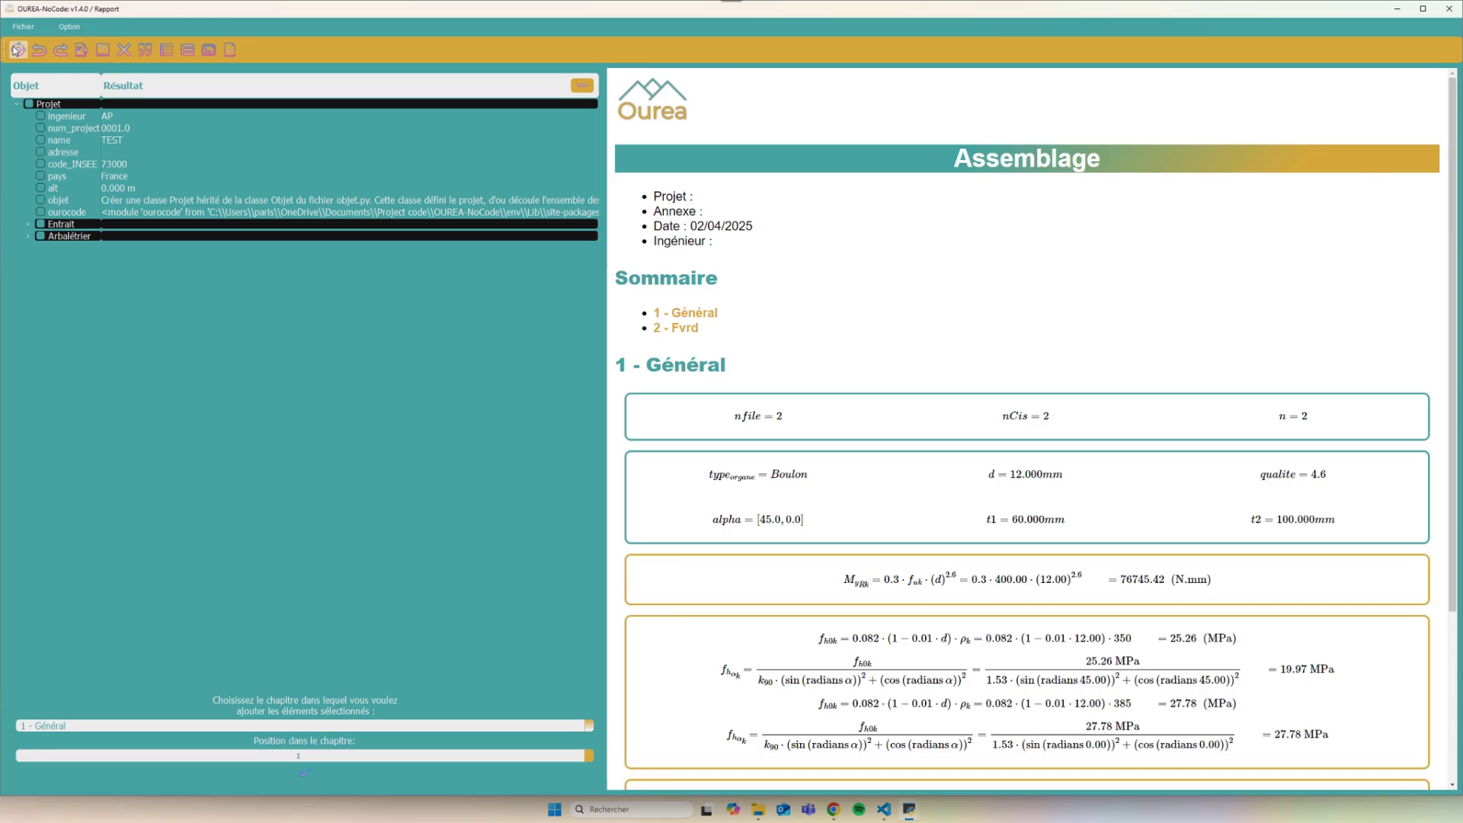
{"action": "scroll", "coordinate": [817, 304], "scroll_direction": "down", "scroll_amount": 3}
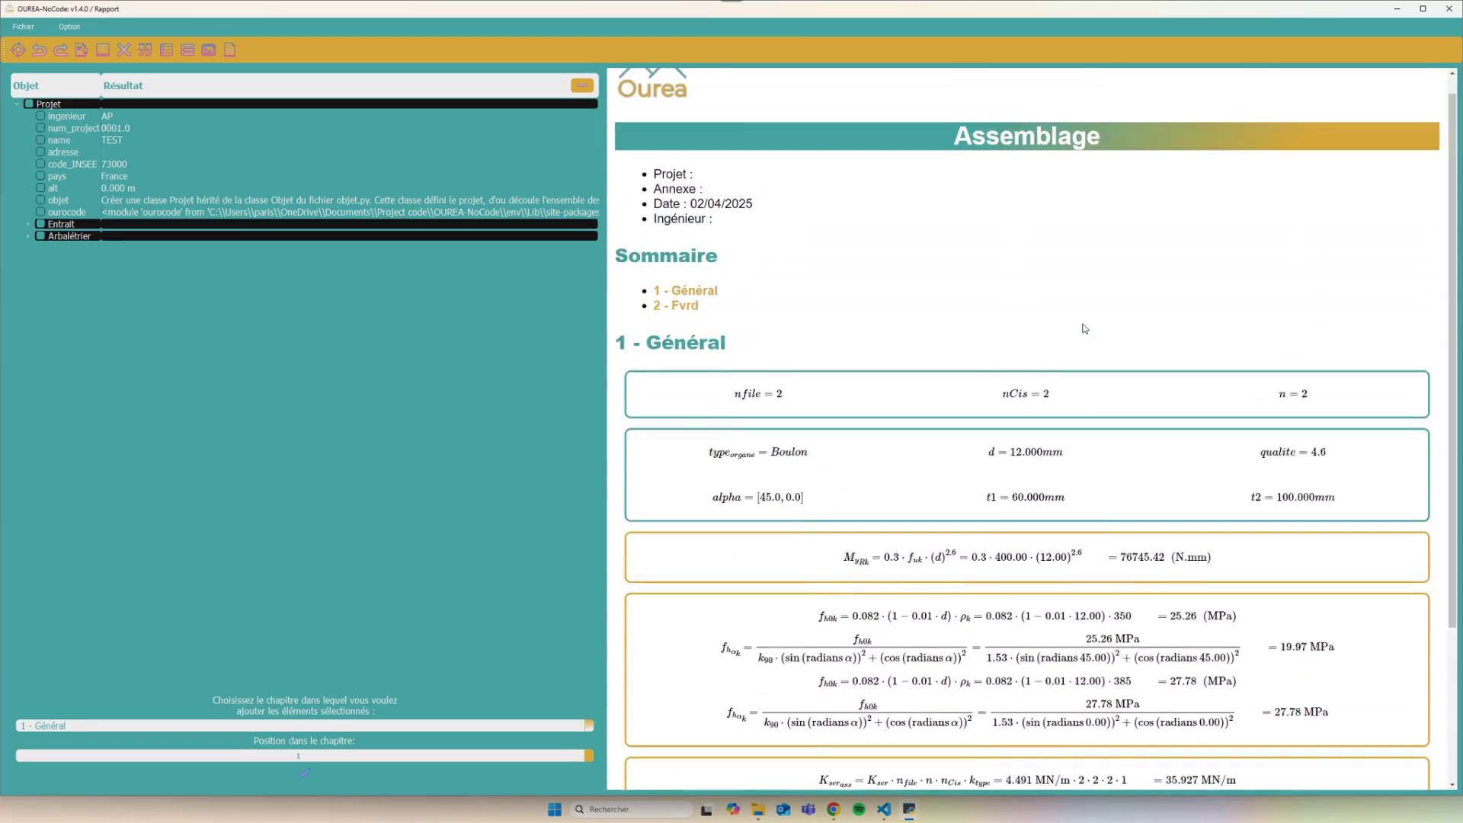
{"action": "scroll", "coordinate": [1084, 329], "scroll_direction": "down", "scroll_amount": 3}
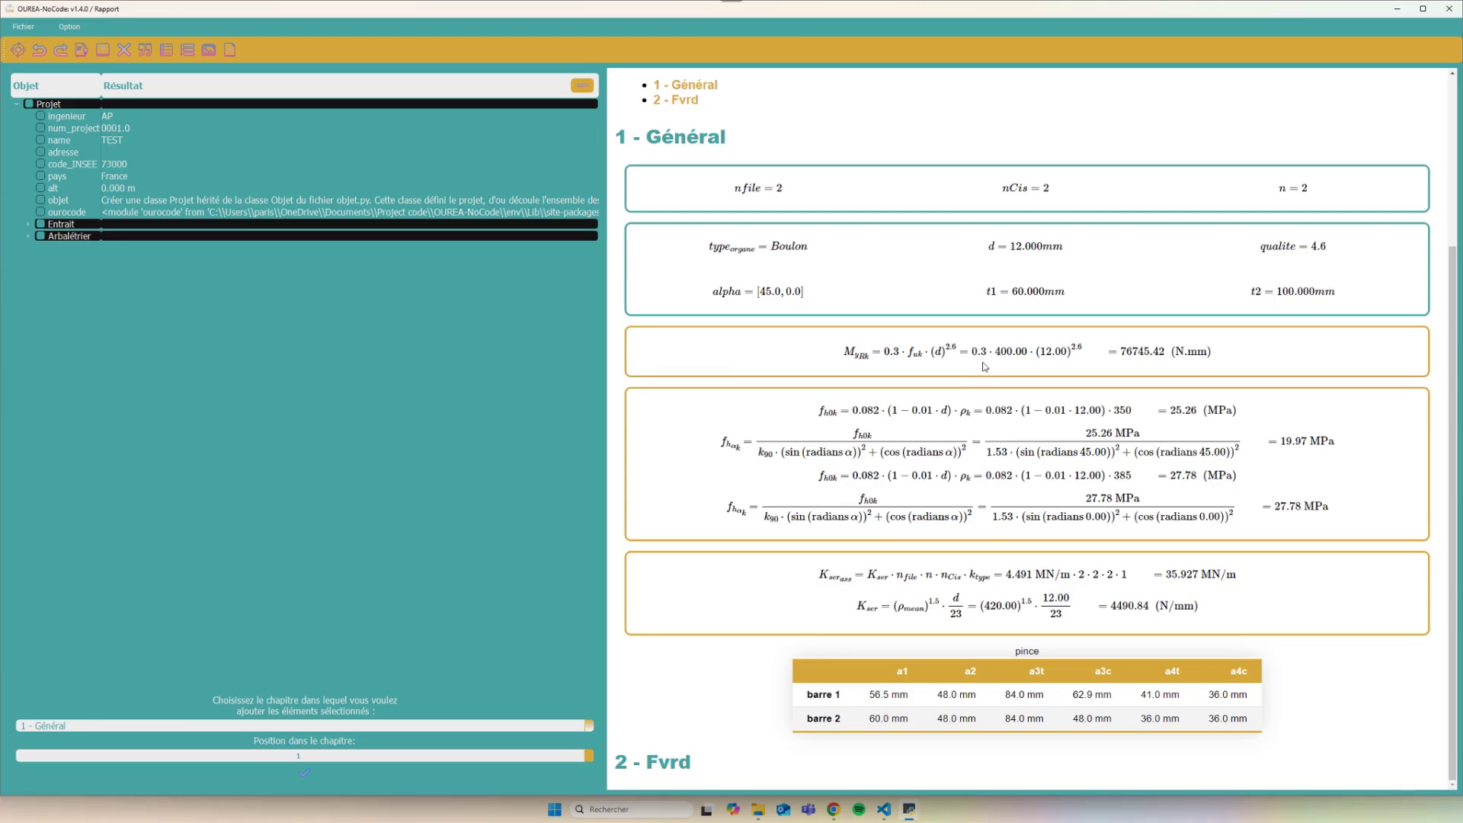
{"action": "scroll", "coordinate": [985, 368], "scroll_direction": "up", "scroll_amount": 1}
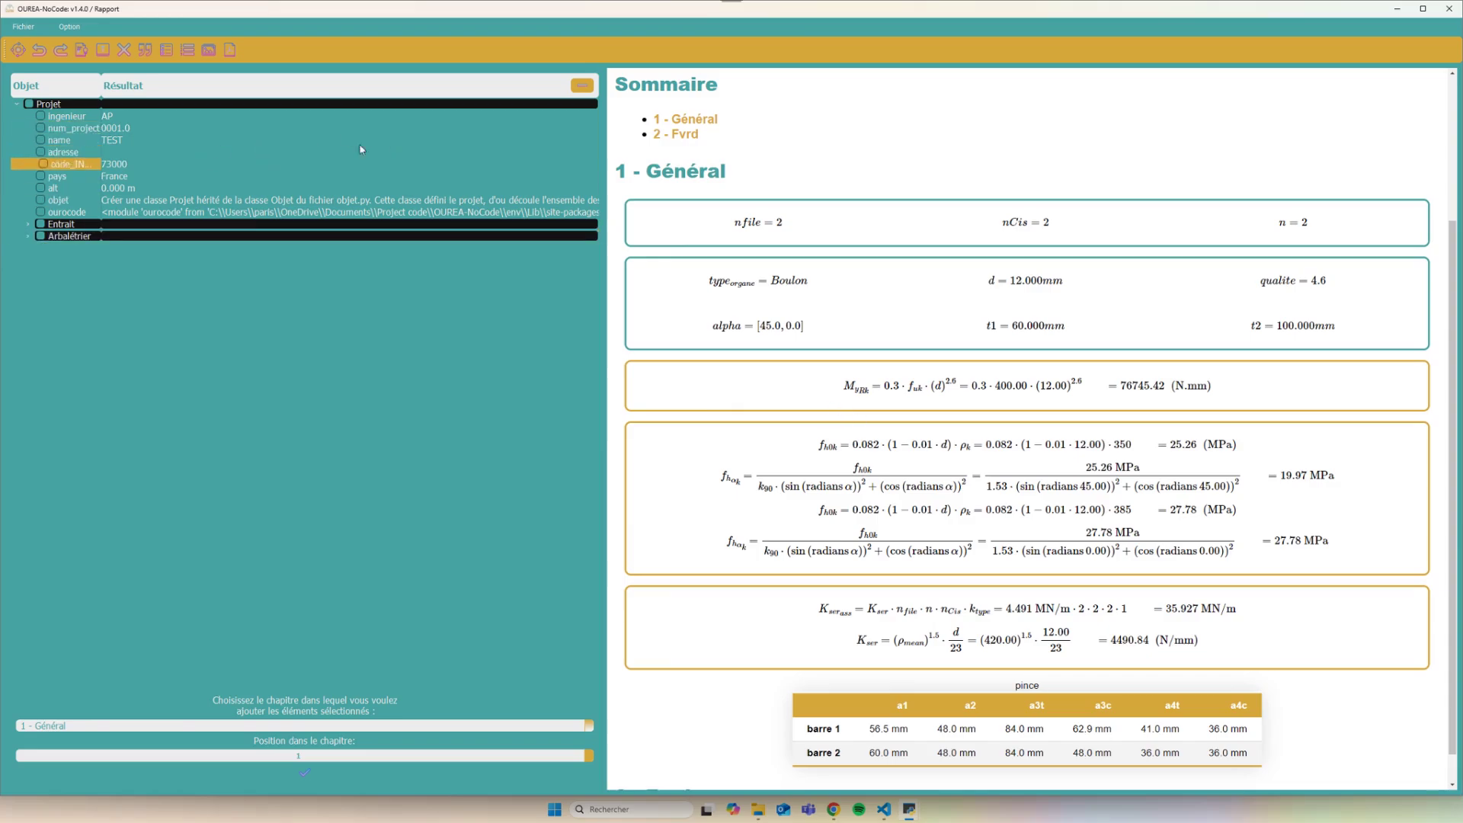
{"action": "left_click", "coordinate": [576, 93]}
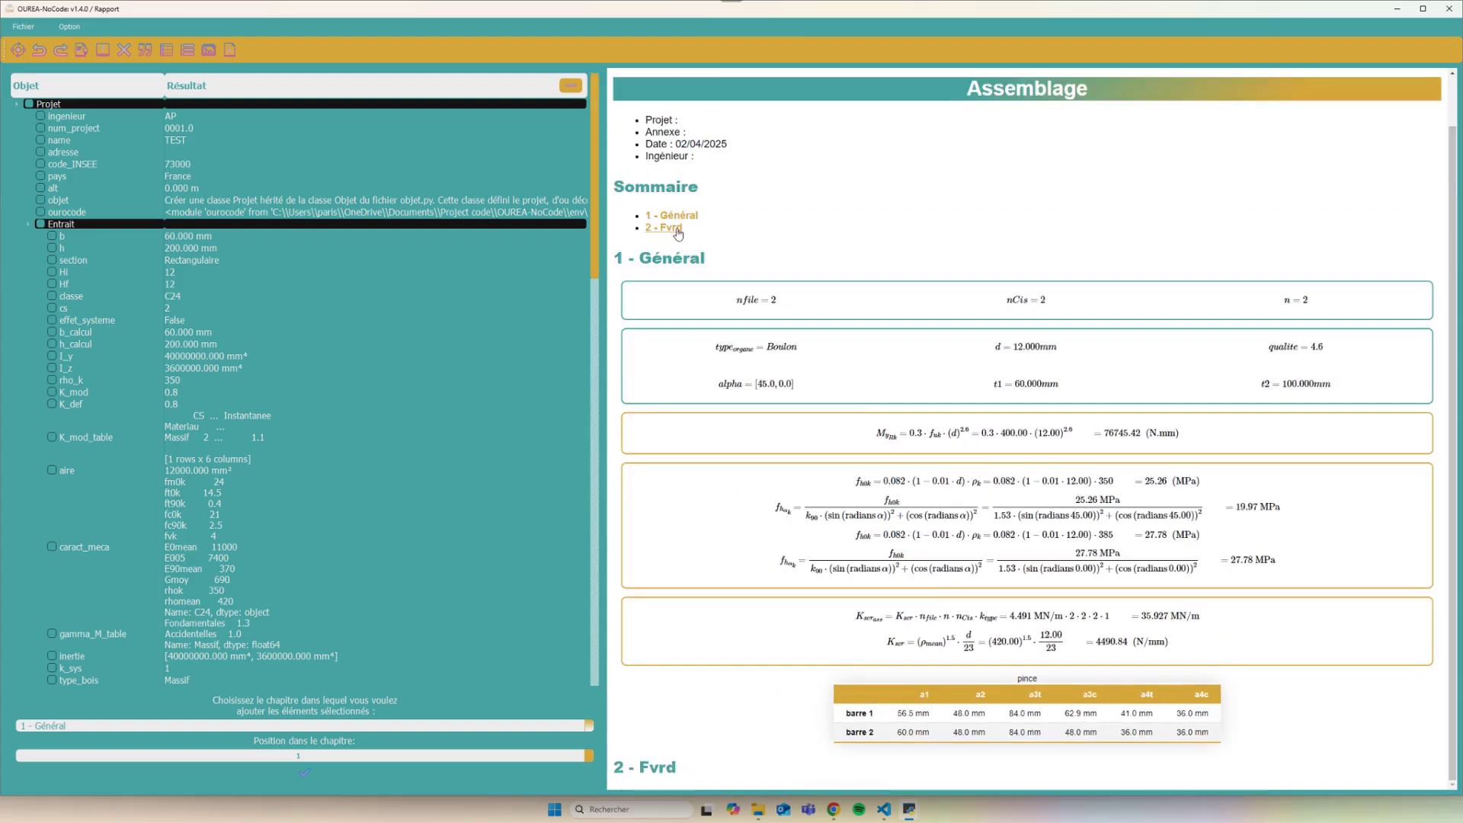
Add the Boulon's nef calculation with a1_beam1 and a1_beam2 to chapter "2 - Fvrd" at position 1
{"action": "scroll", "coordinate": [208, 349], "scroll_direction": "down", "scroll_amount": 6}
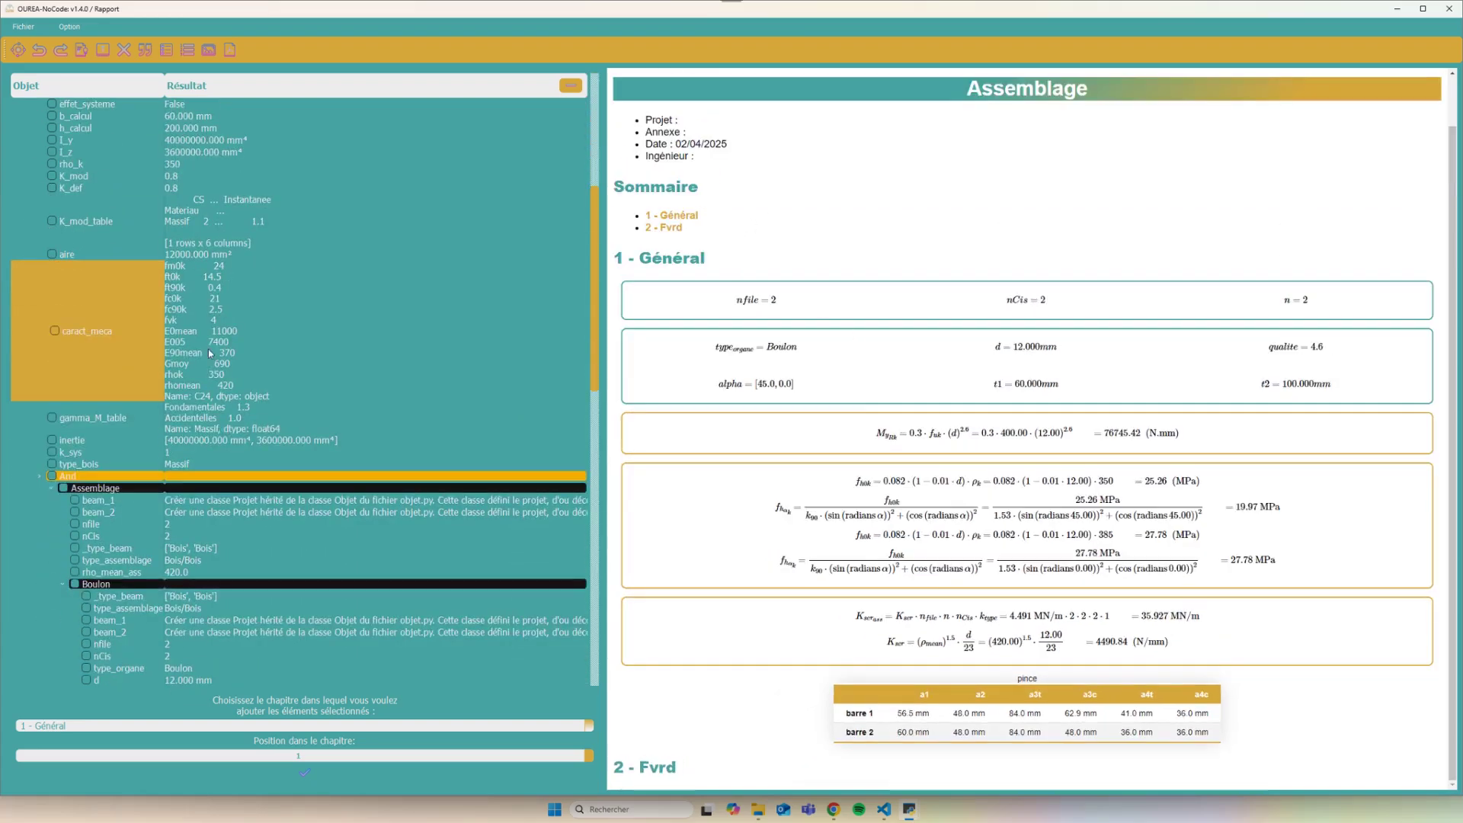
{"action": "scroll", "coordinate": [76, 426], "scroll_direction": "down", "scroll_amount": 15}
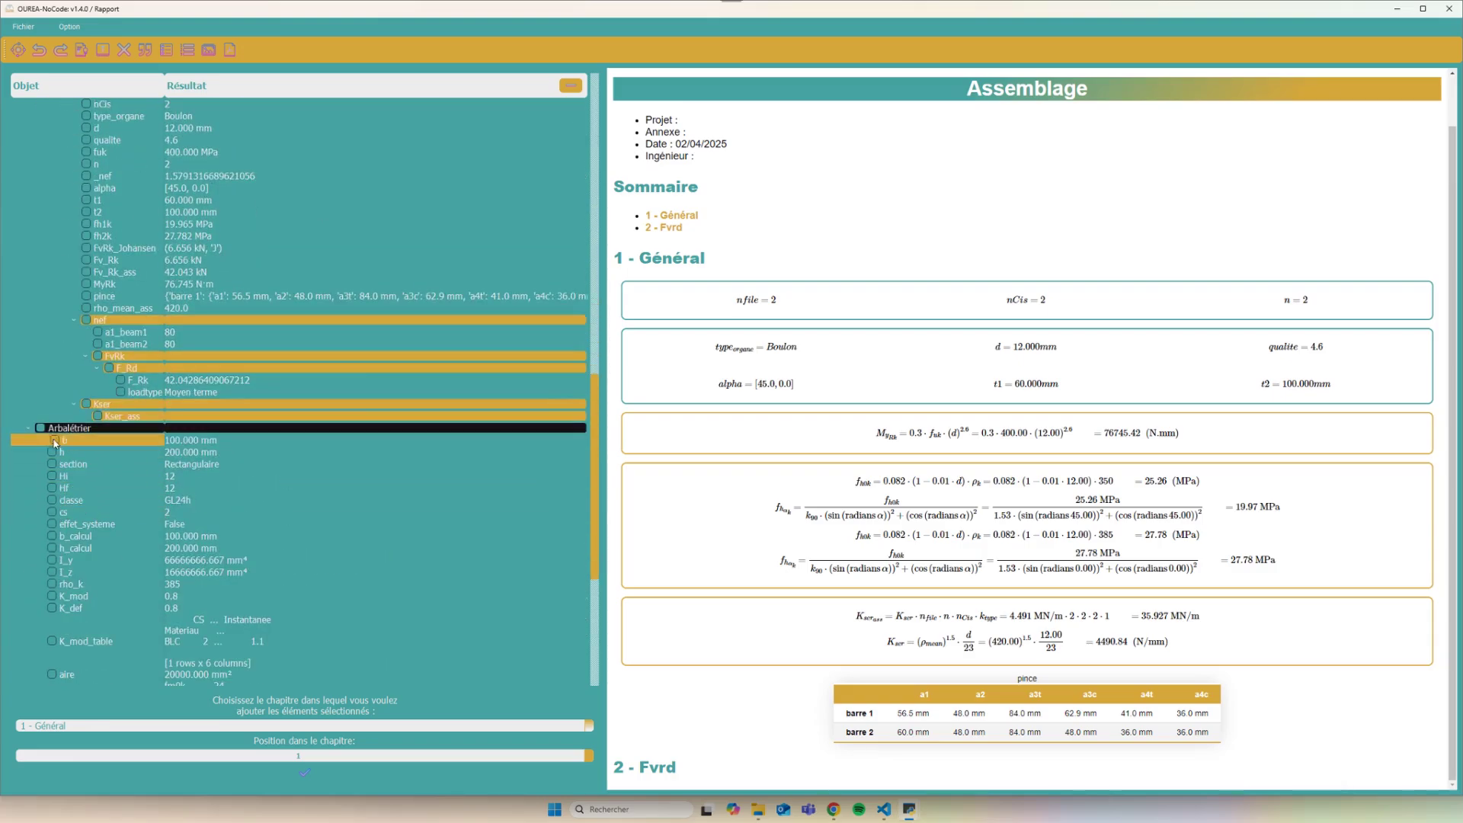
{"action": "left_click", "coordinate": [87, 357]}
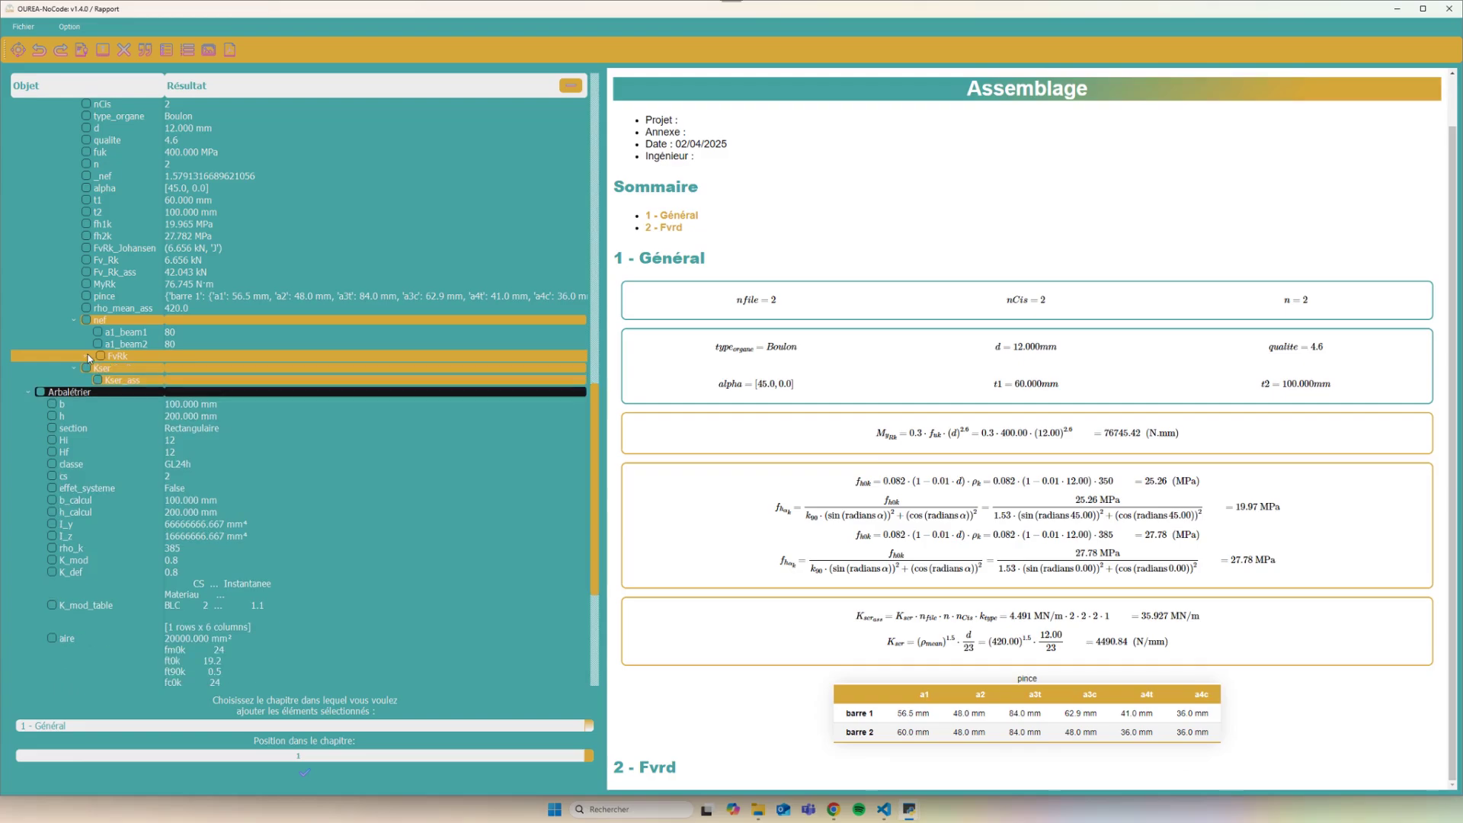
{"action": "left_click", "coordinate": [87, 356]}
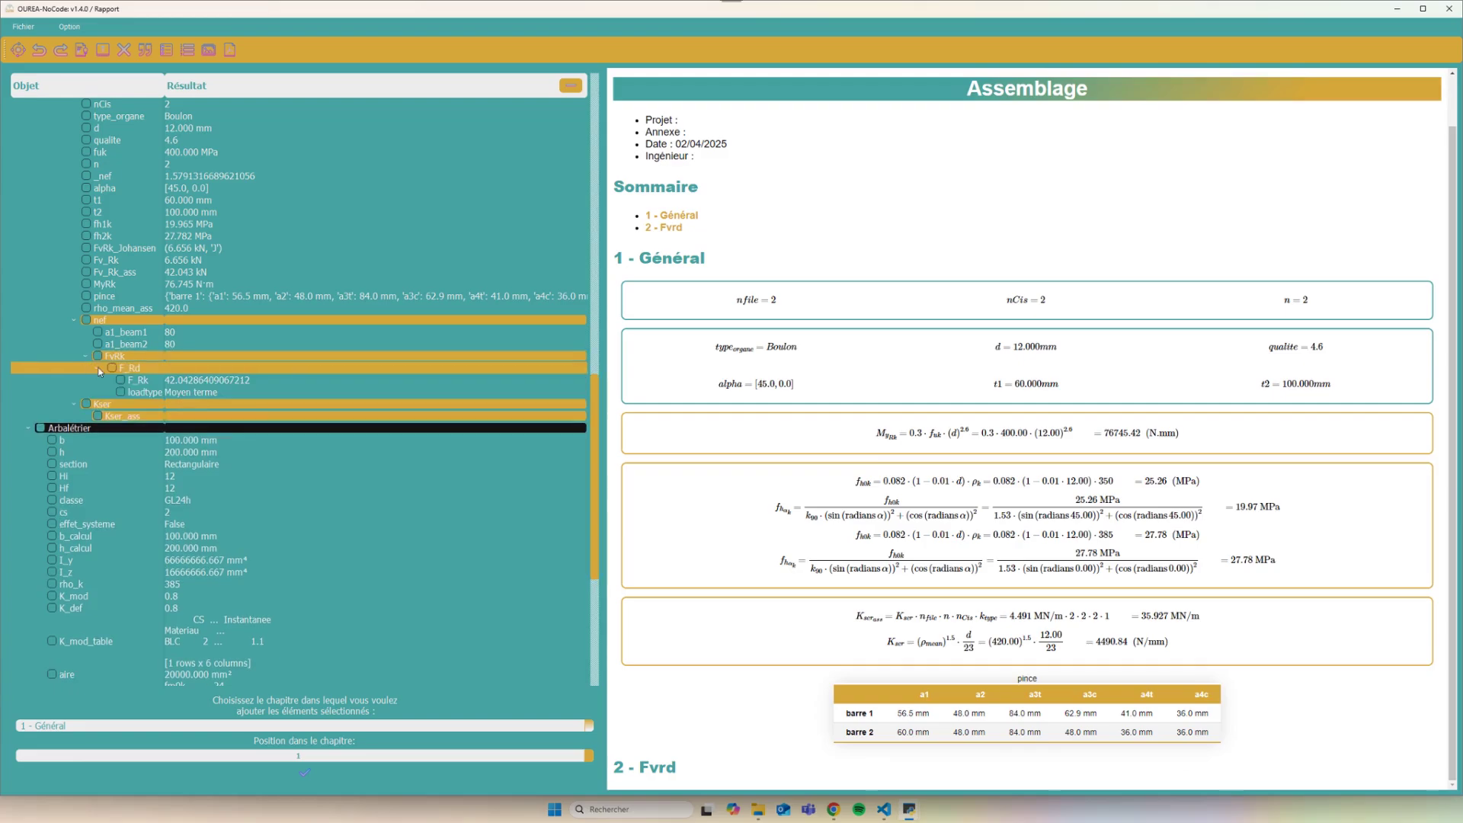
{"action": "left_click", "coordinate": [87, 320]}
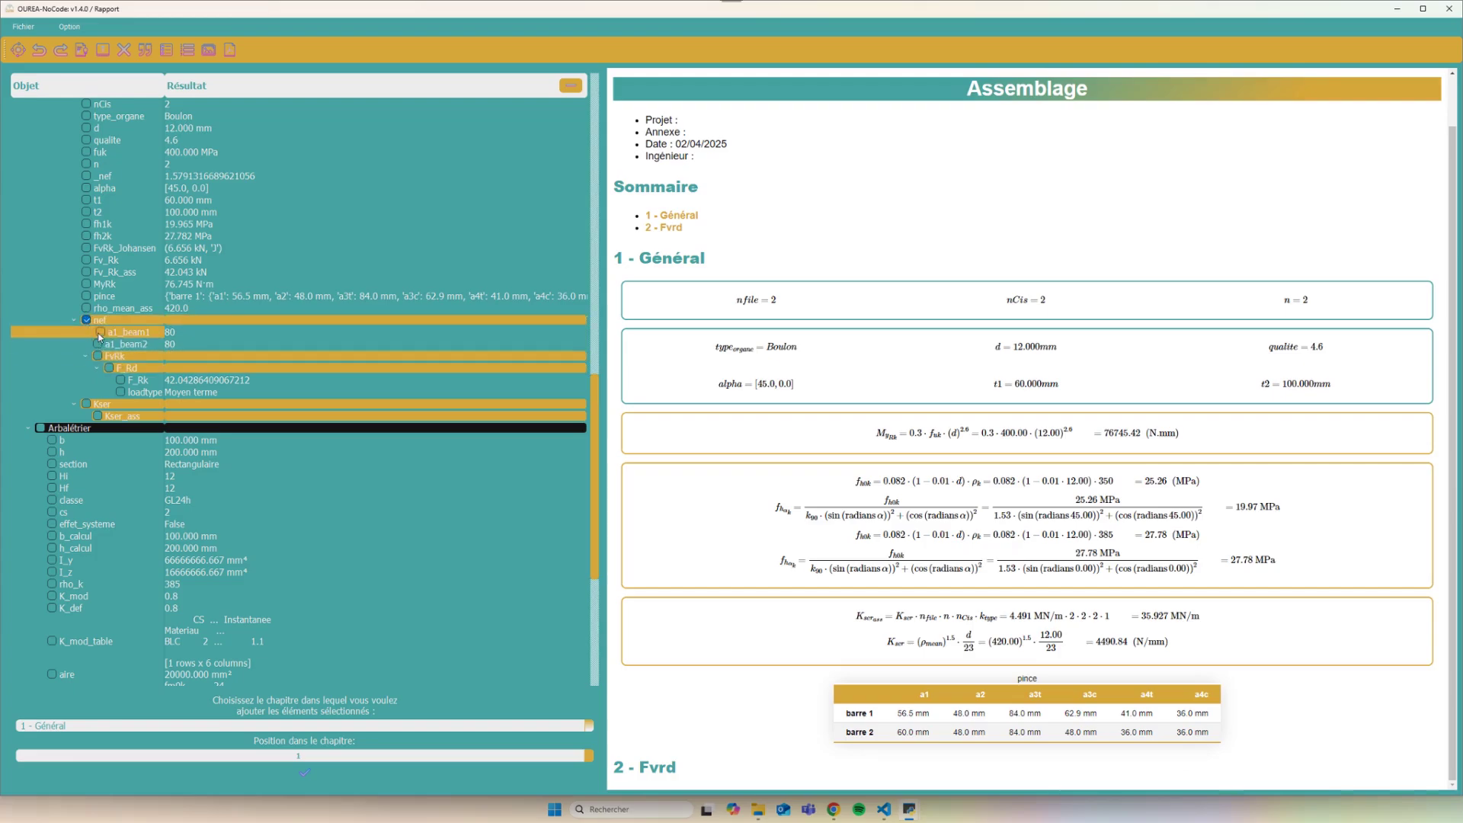
{"action": "left_click", "coordinate": [99, 332]}
{"action": "left_click", "coordinate": [98, 345]}
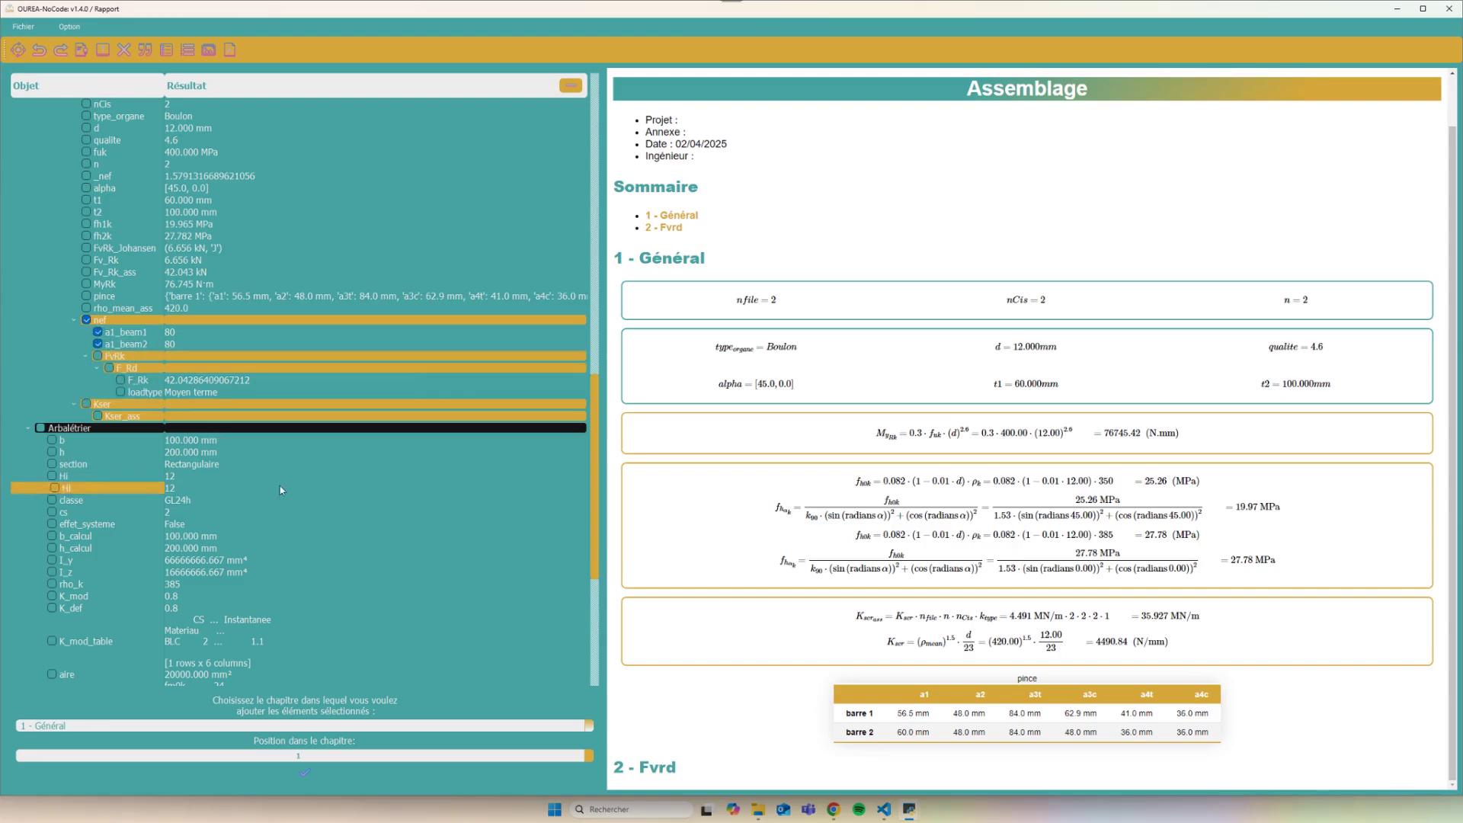
{"action": "scroll", "coordinate": [259, 730], "scroll_direction": "down", "scroll_amount": 1}
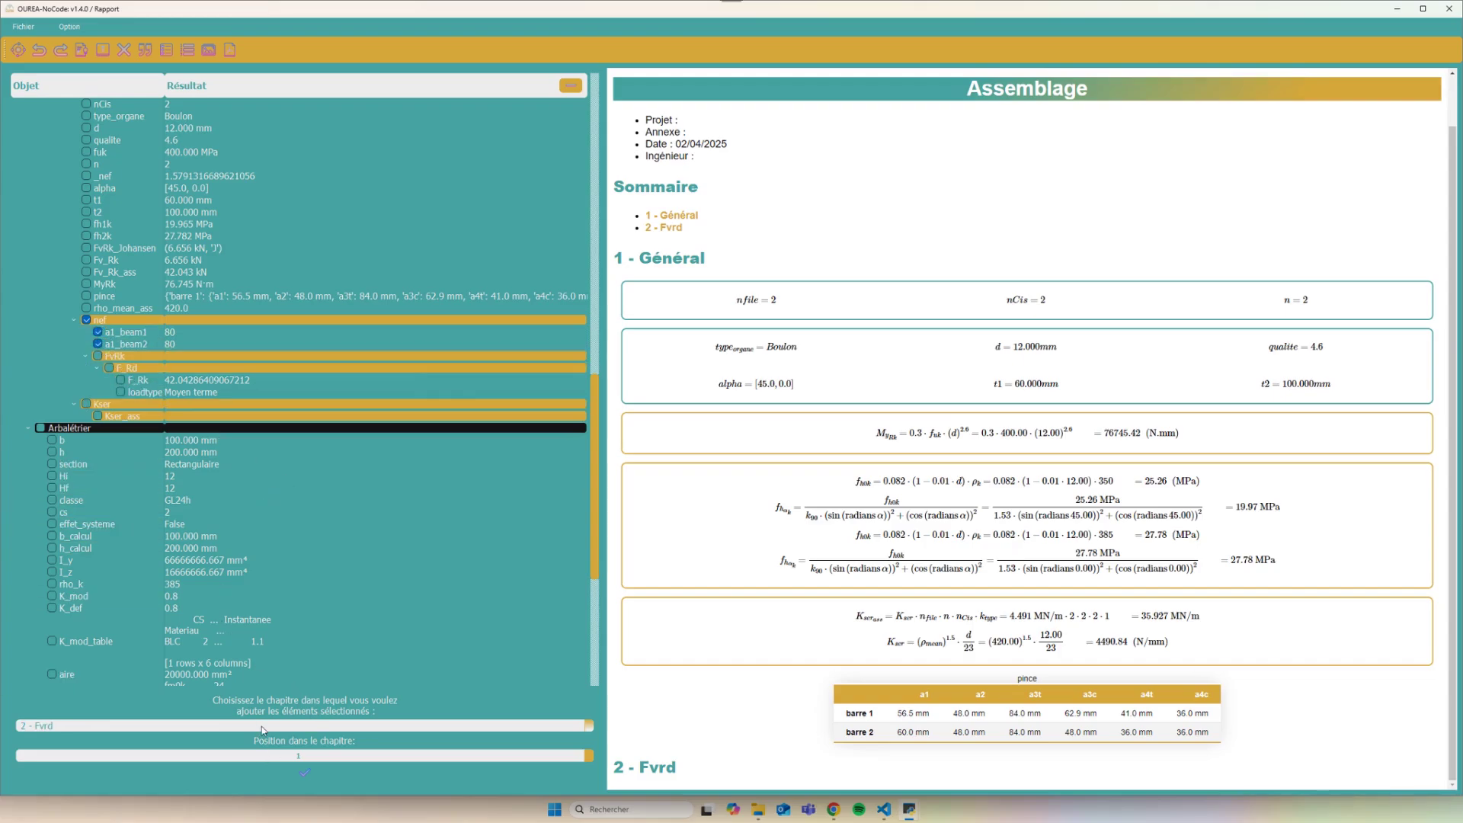
{"action": "left_click", "coordinate": [305, 773]}
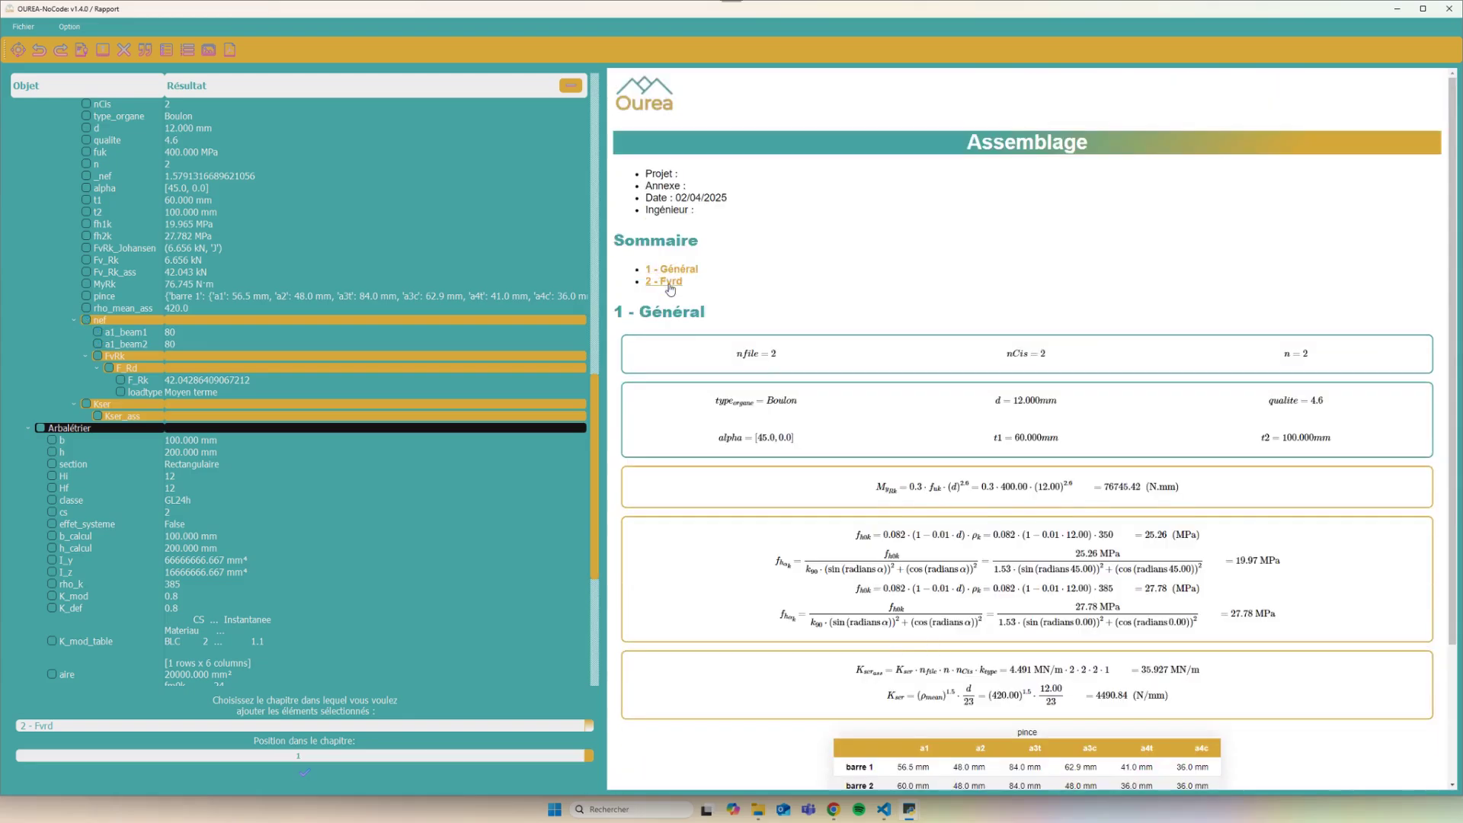
{"action": "scroll", "coordinate": [675, 289], "scroll_direction": "down", "scroll_amount": 2}
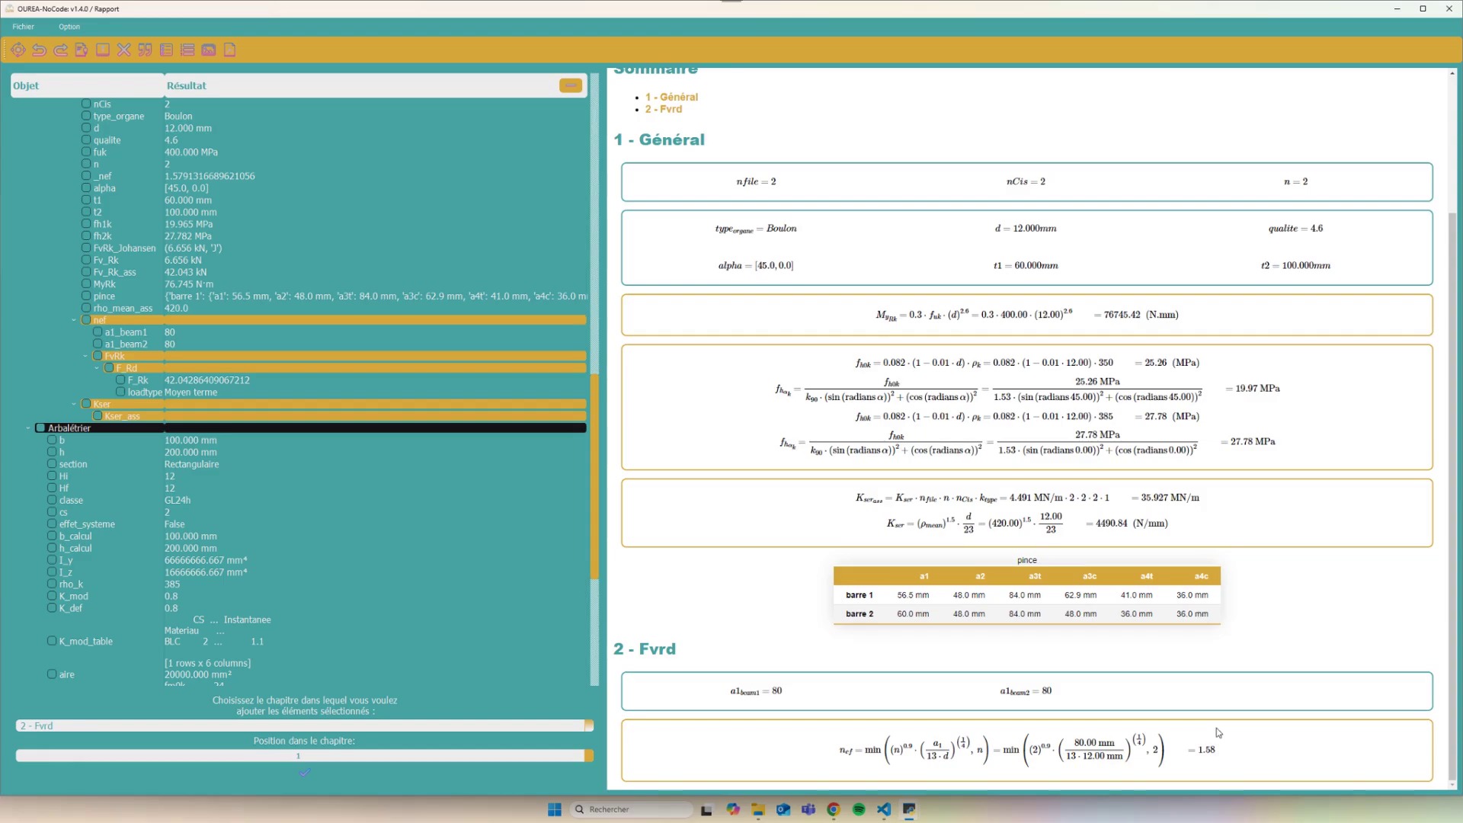
Add the Boulon's FvRk calculation to chapter "2 - Fvrd" at position 1 and review its equations in the report
{"action": "left_click", "coordinate": [100, 355]}
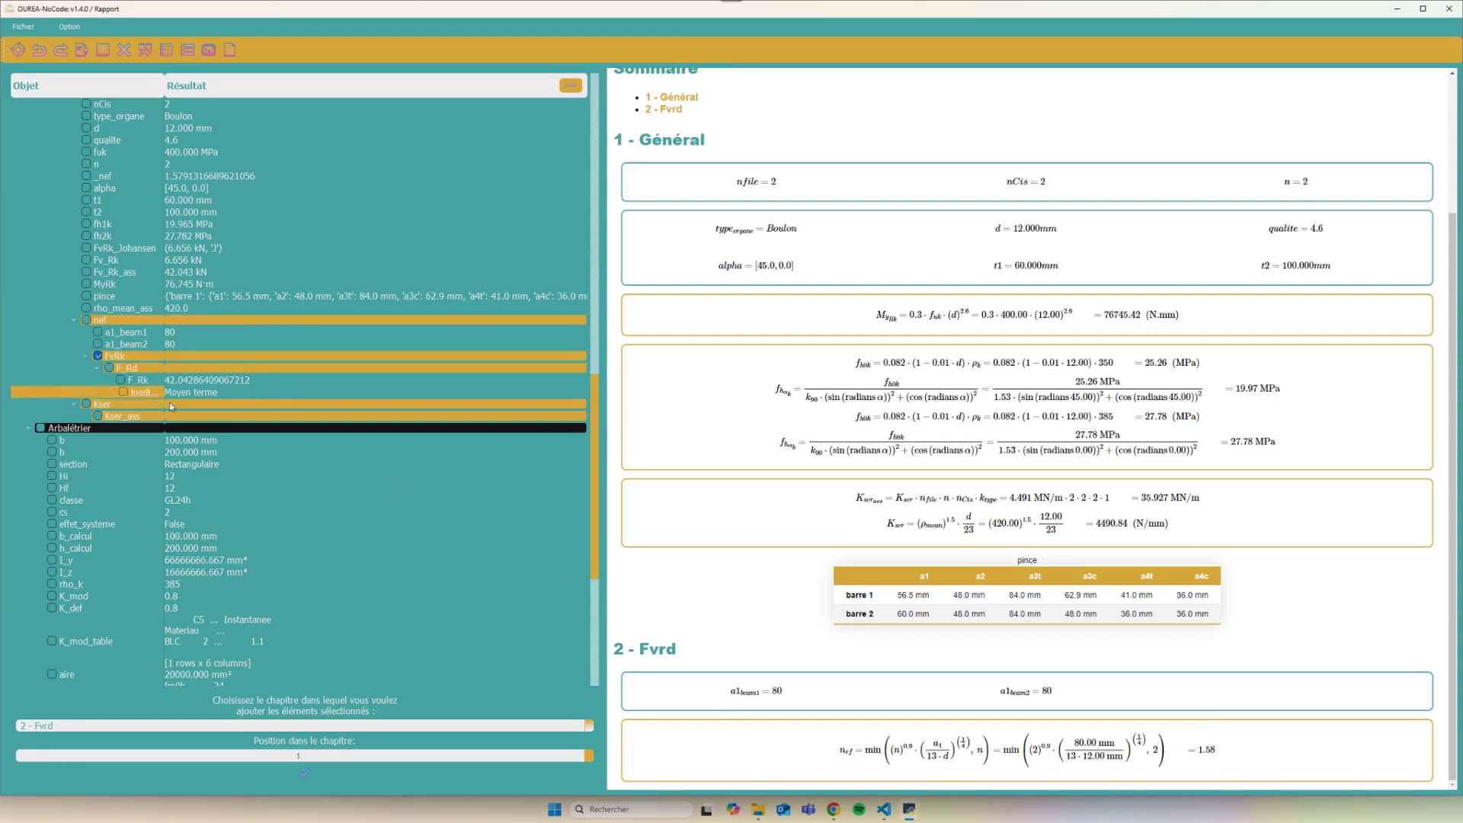
{"action": "left_click", "coordinate": [322, 772]}
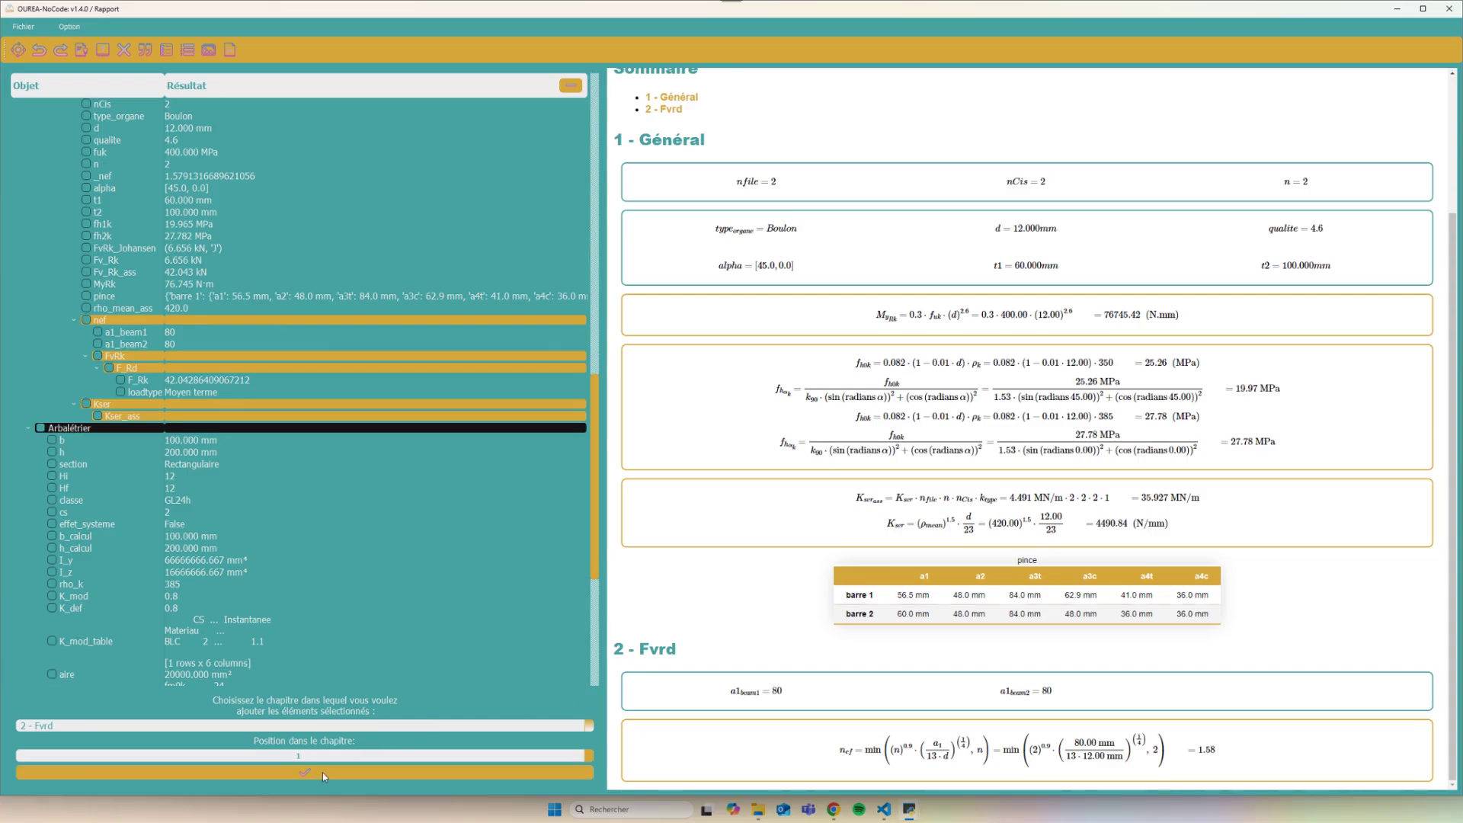
{"action": "scroll", "coordinate": [857, 664], "scroll_direction": "down", "scroll_amount": 6}
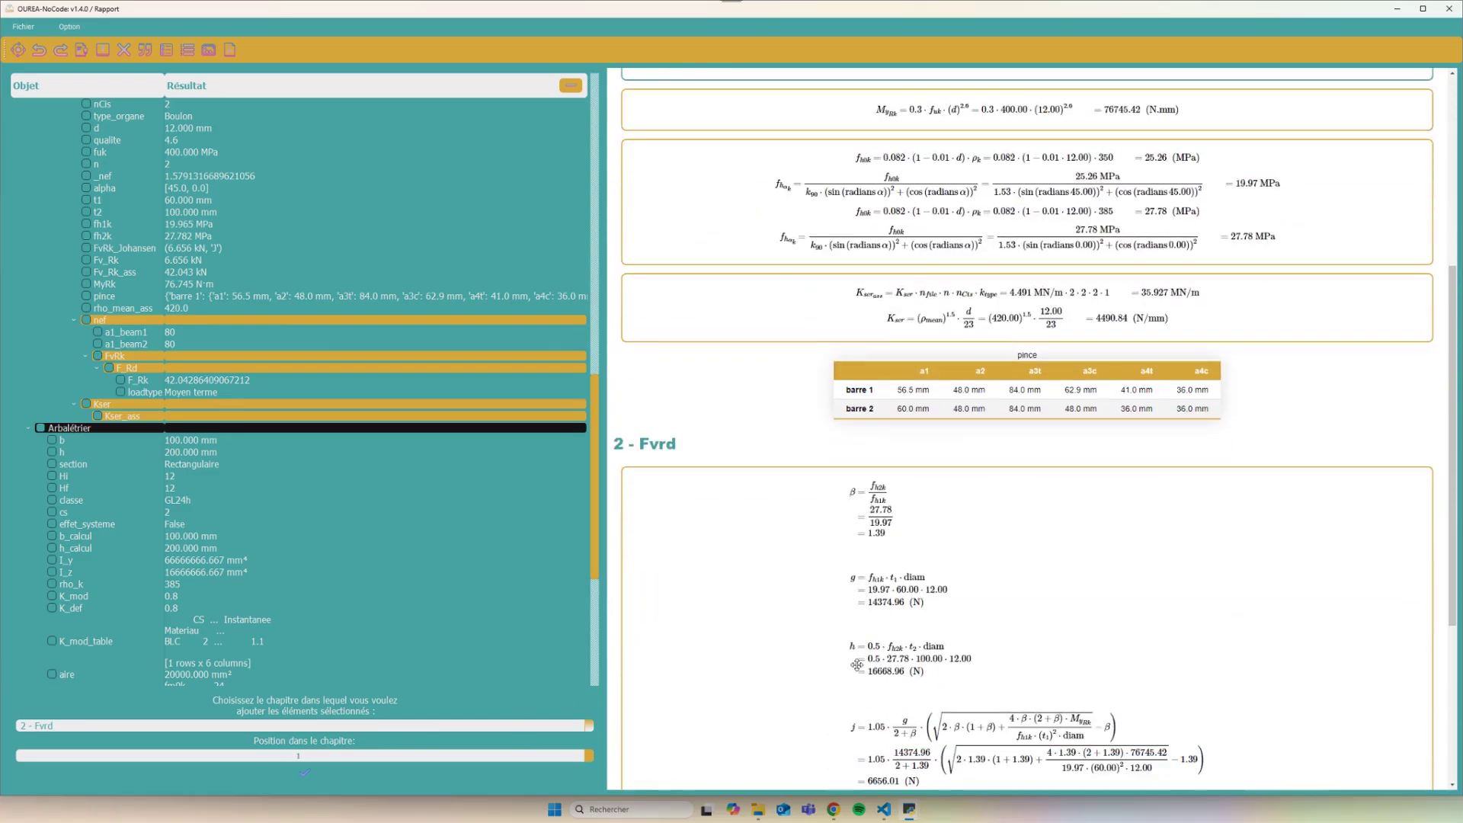
{"action": "scroll", "coordinate": [858, 664], "scroll_direction": "down", "scroll_amount": 4}
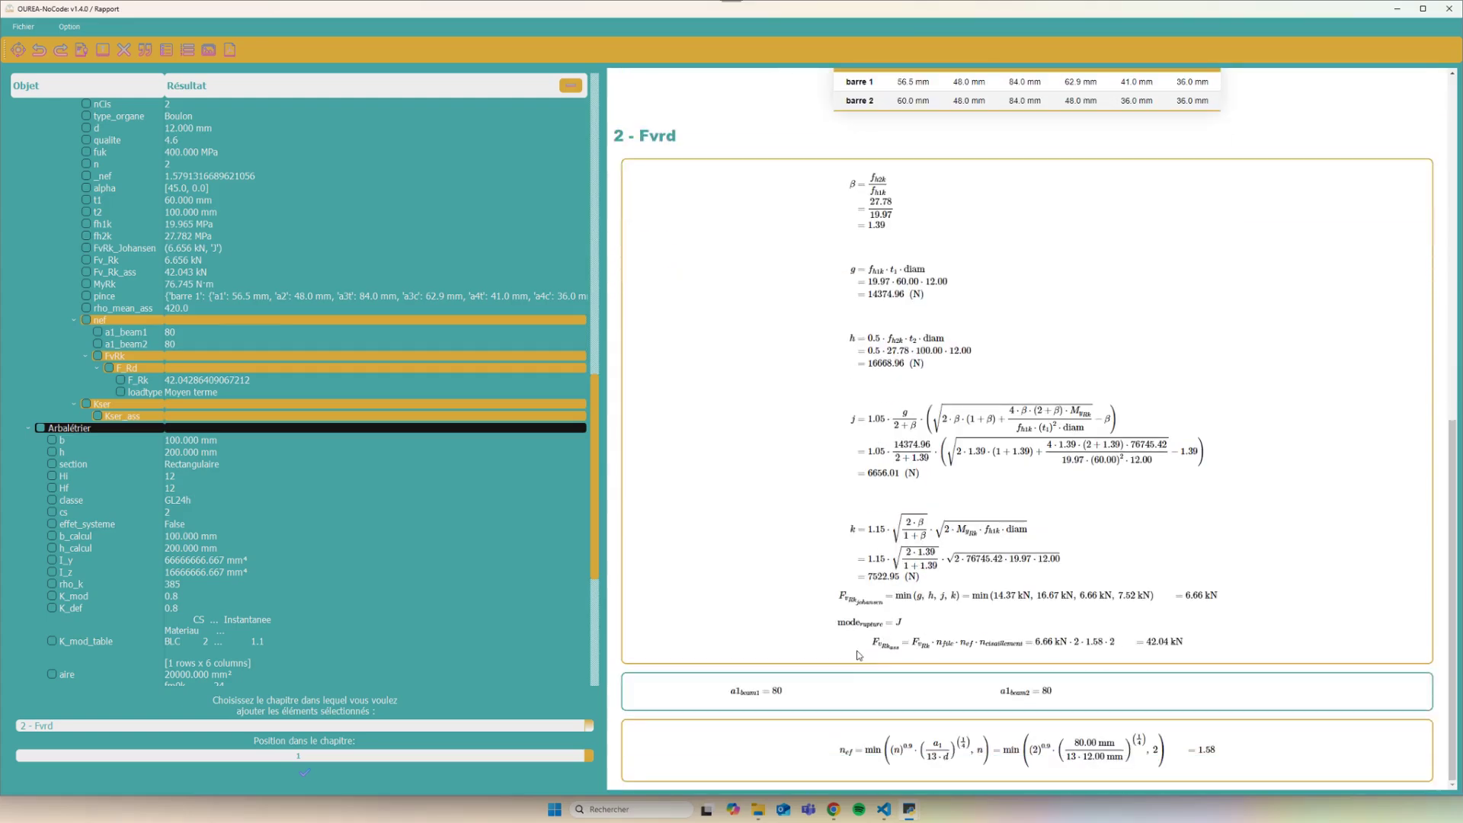
Delete the function at position 1 of chapter "2 - Fvrd" from the report
{"action": "left_click", "coordinate": [123, 50]}
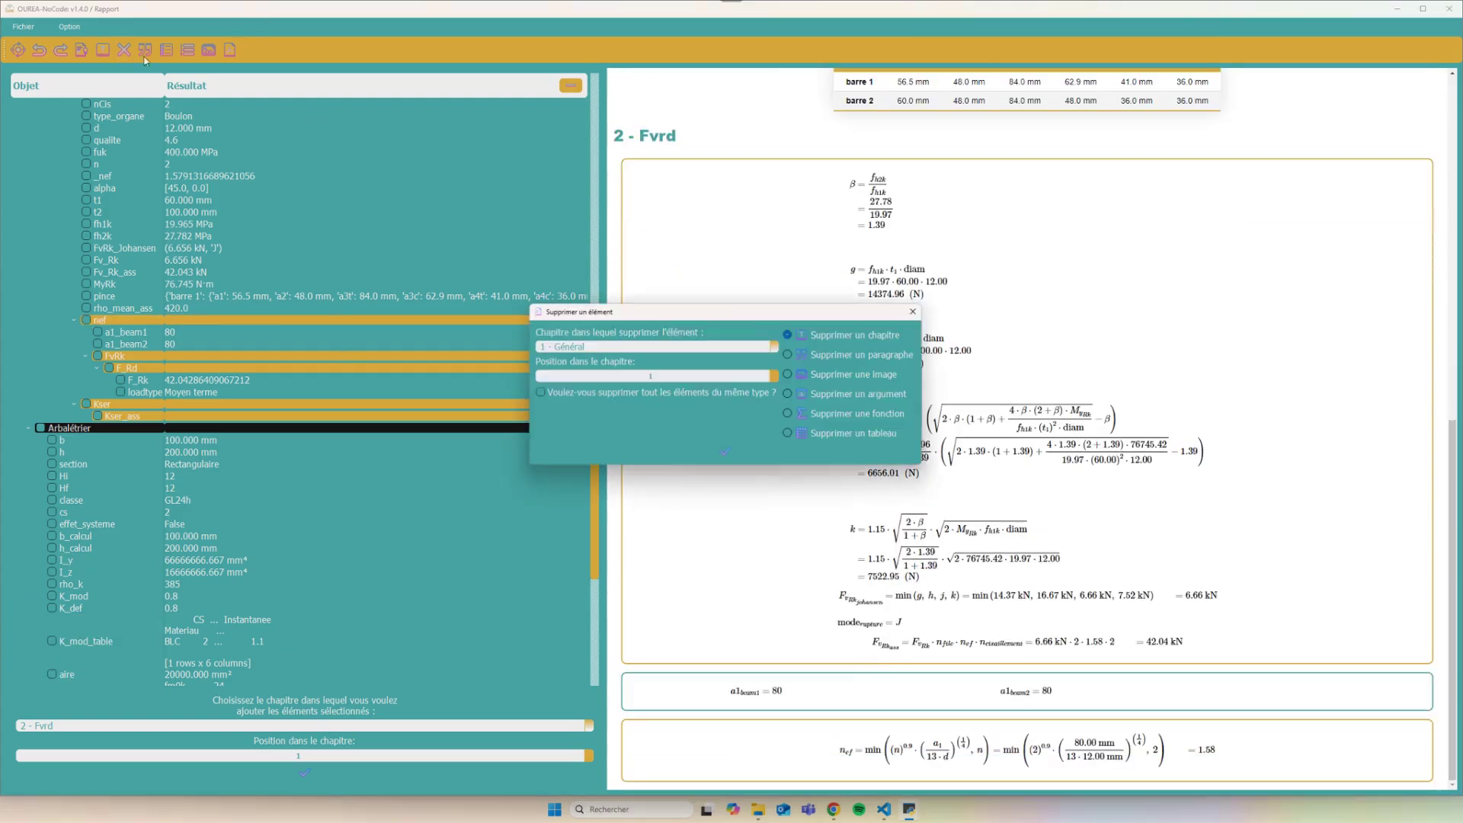
{"action": "scroll", "coordinate": [684, 342], "scroll_direction": "down", "scroll_amount": 1}
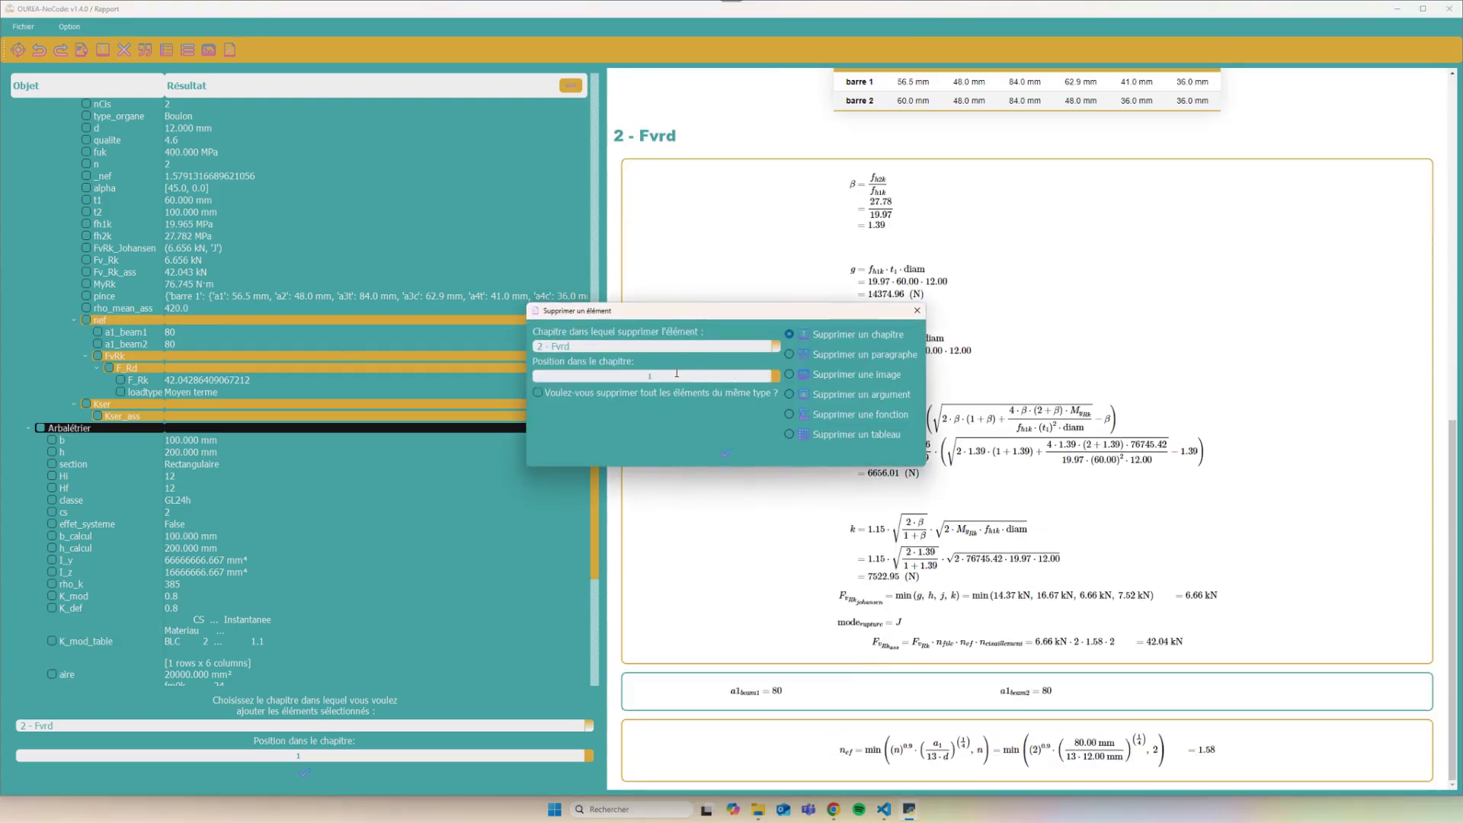
{"action": "left_click", "coordinate": [821, 417]}
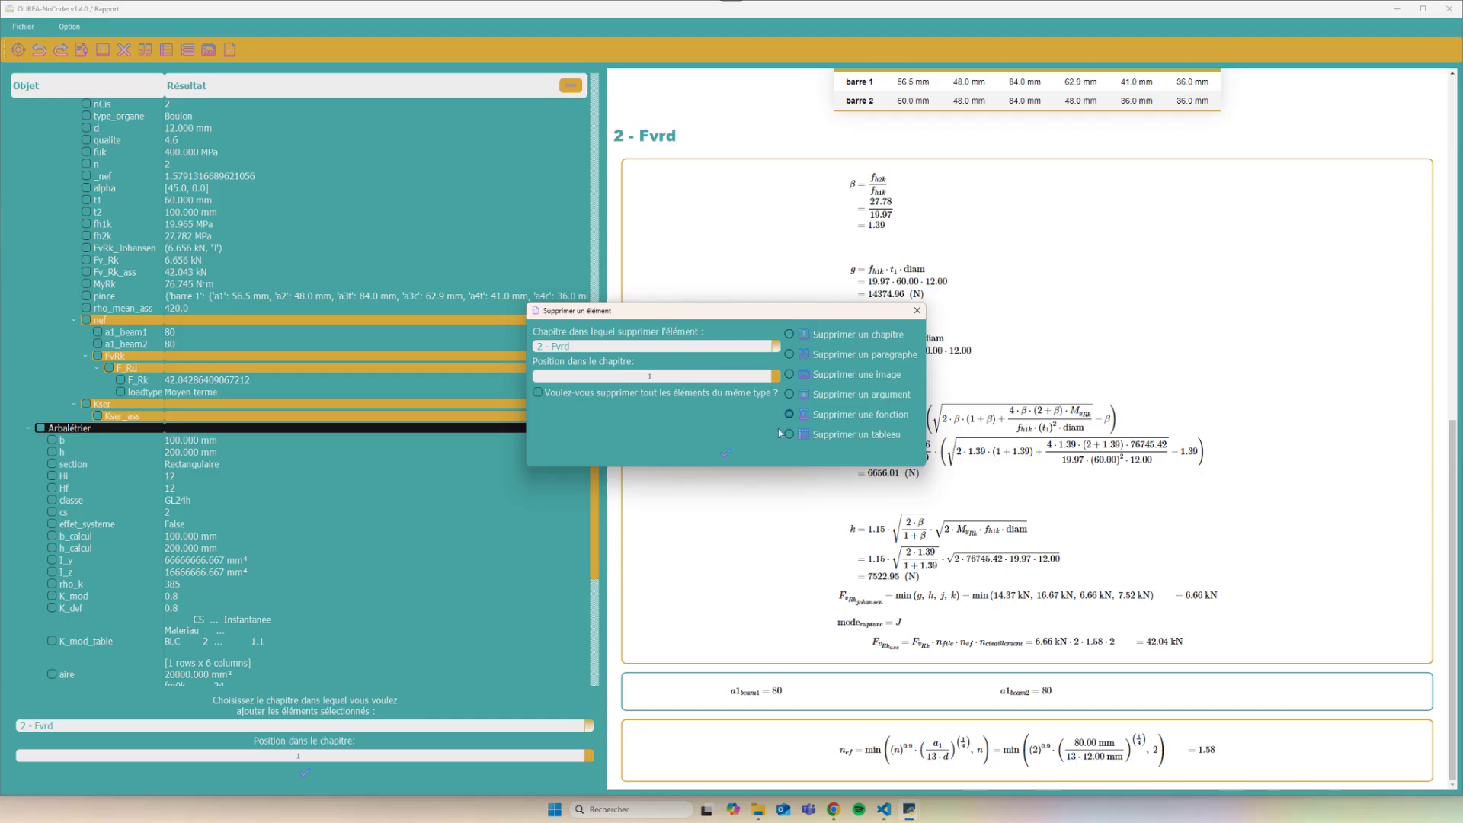
{"action": "left_click", "coordinate": [734, 454]}
{"action": "scroll", "coordinate": [836, 388], "scroll_direction": "down", "scroll_amount": 3}
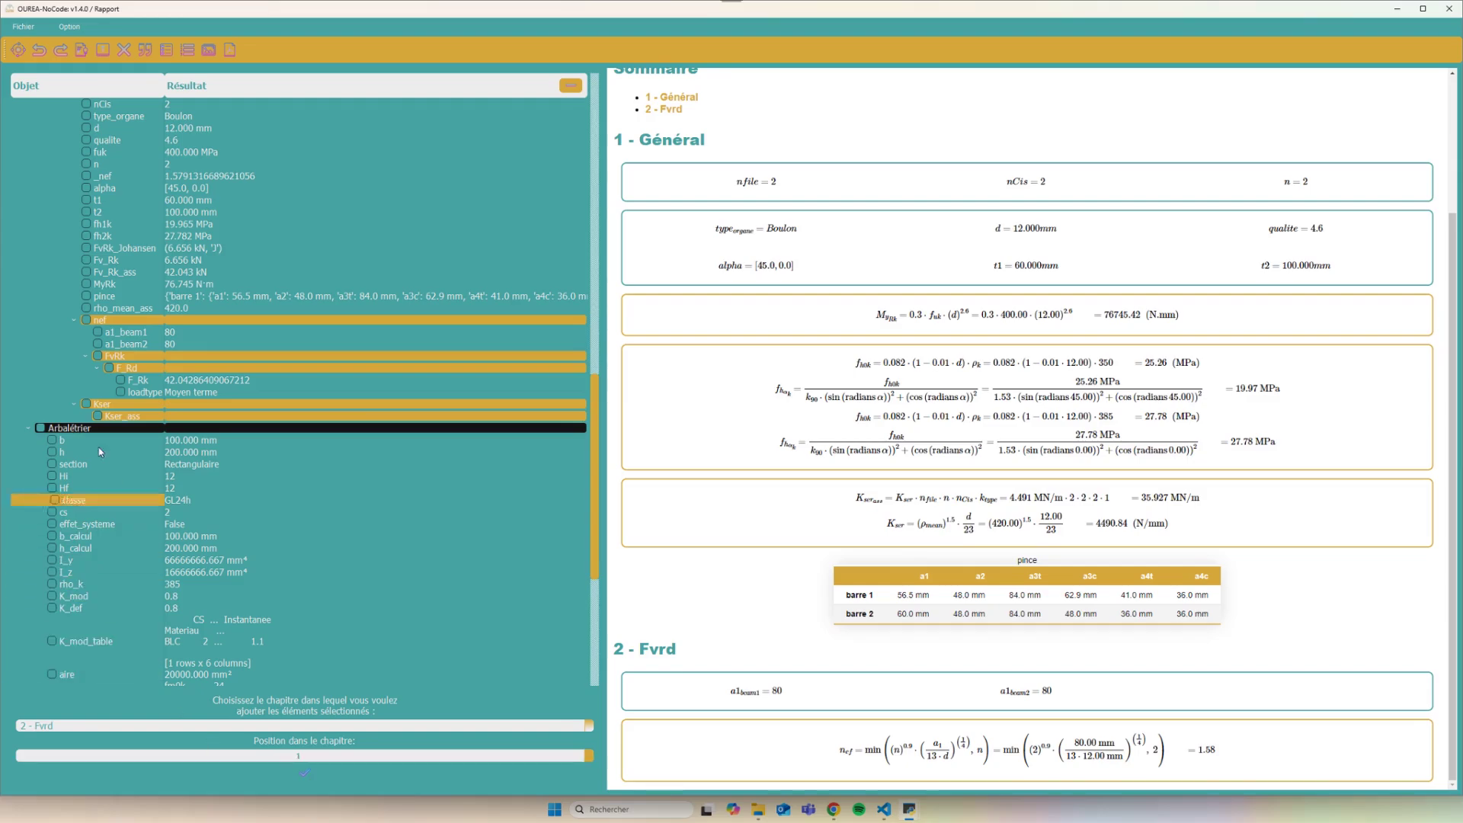
Add the Boulon's FvRk calculation to chapter "2 - Fvrd" at position 3 and review it in the report
{"action": "left_click", "coordinate": [100, 356]}
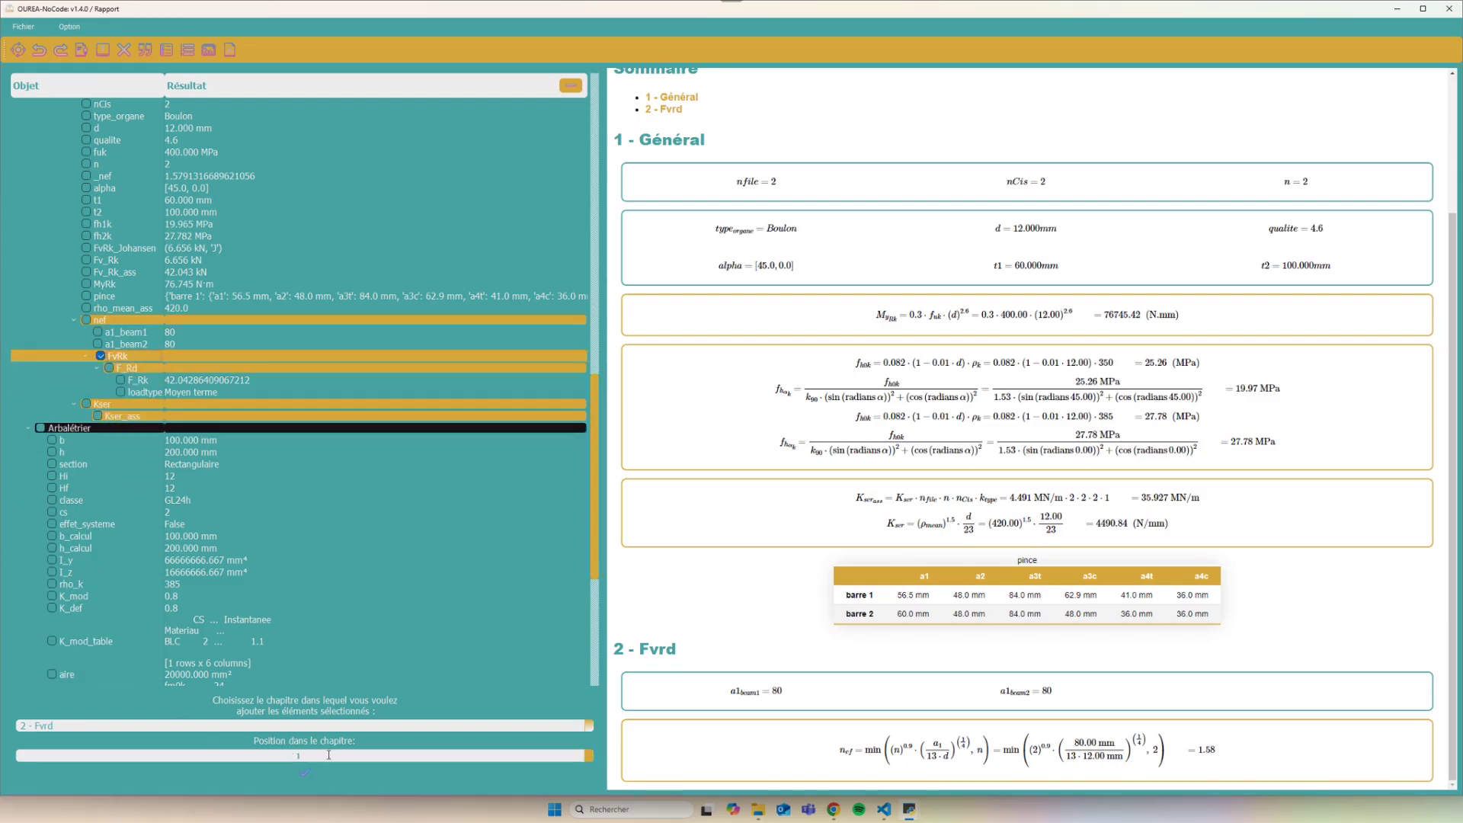
{"action": "scroll", "coordinate": [329, 755], "scroll_direction": "up", "scroll_amount": 1}
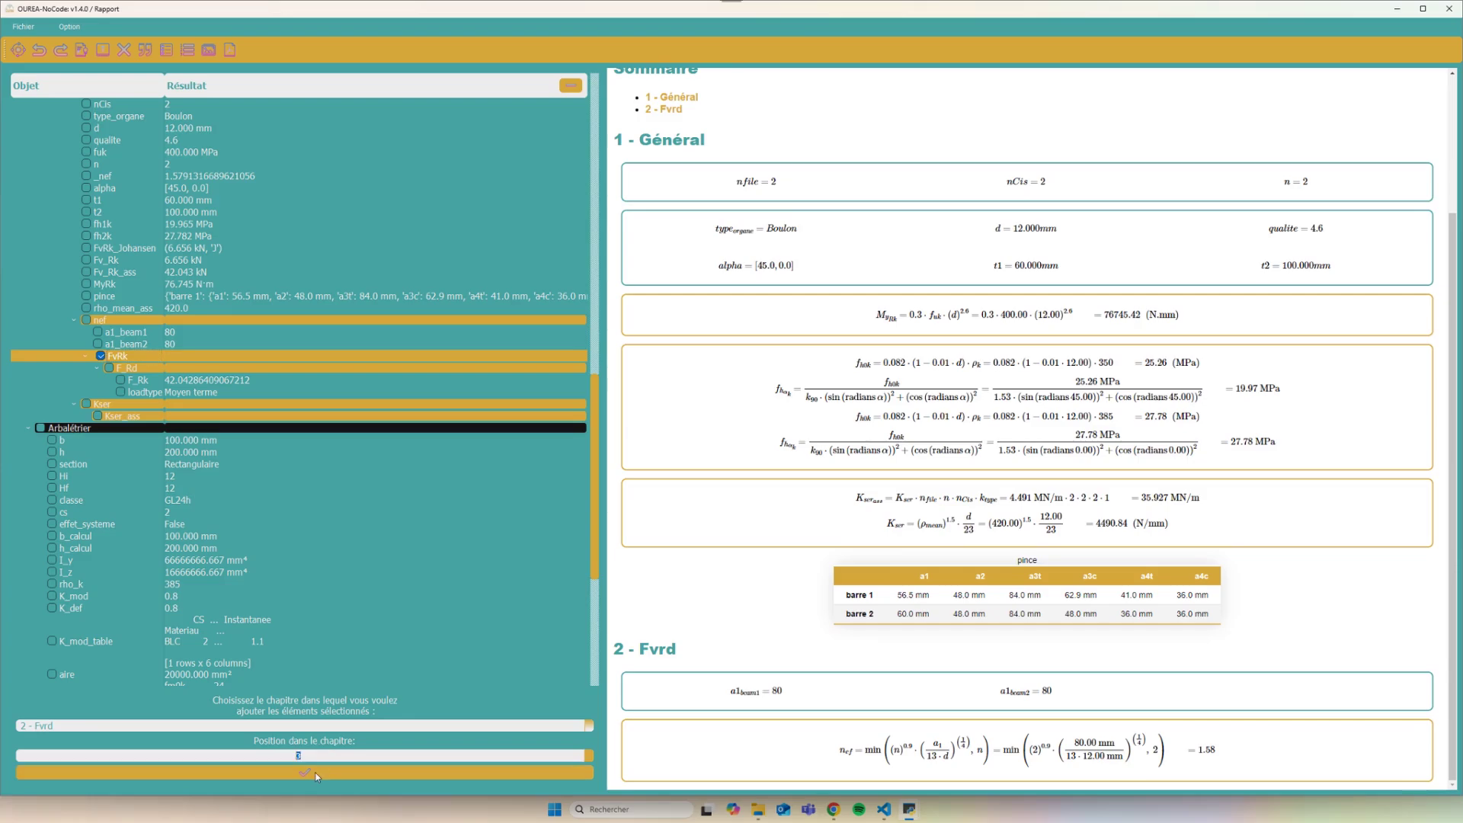
{"action": "left_click", "coordinate": [317, 777]}
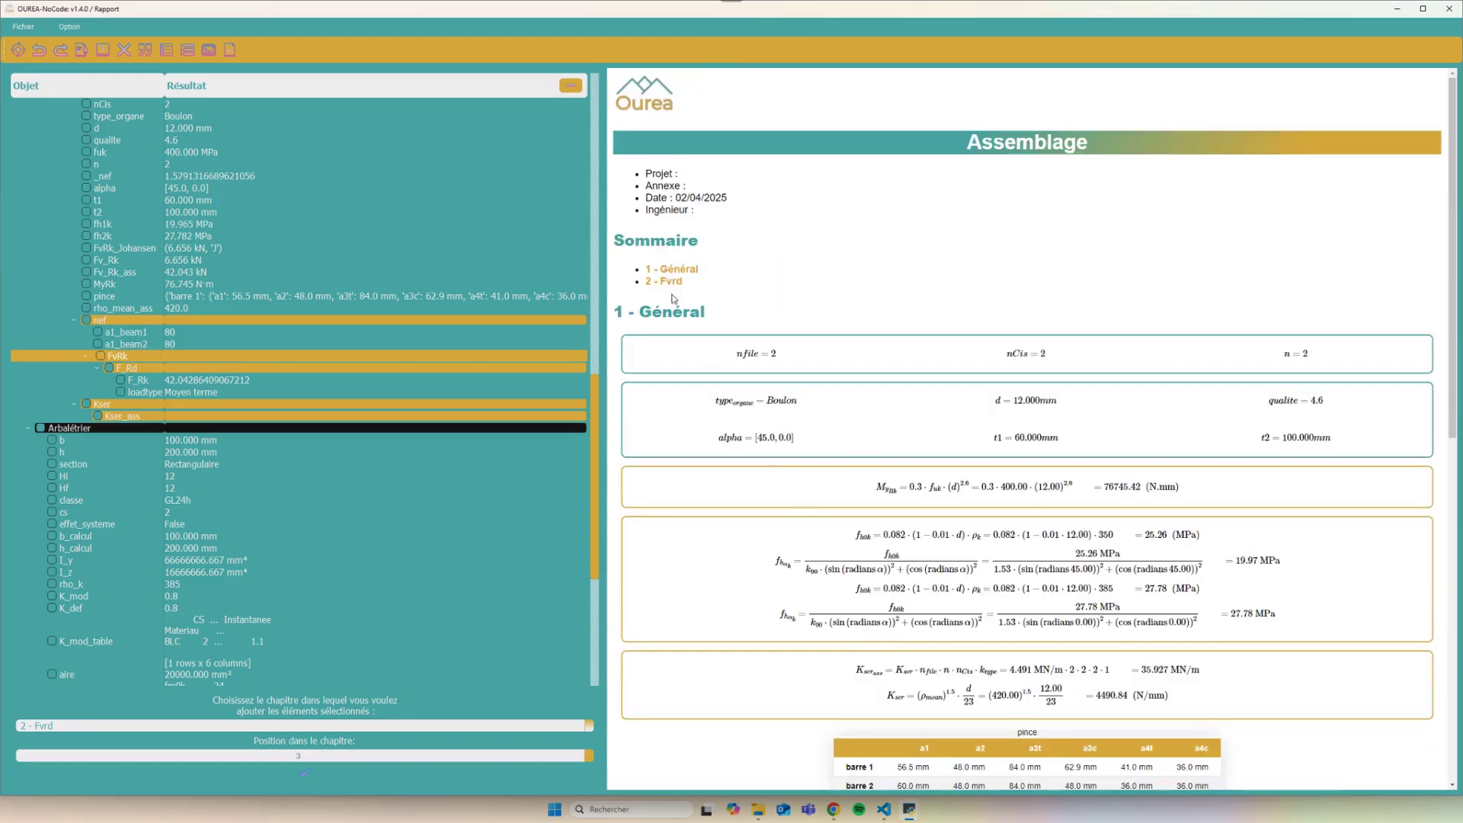
{"action": "scroll", "coordinate": [668, 290], "scroll_direction": "down", "scroll_amount": 10}
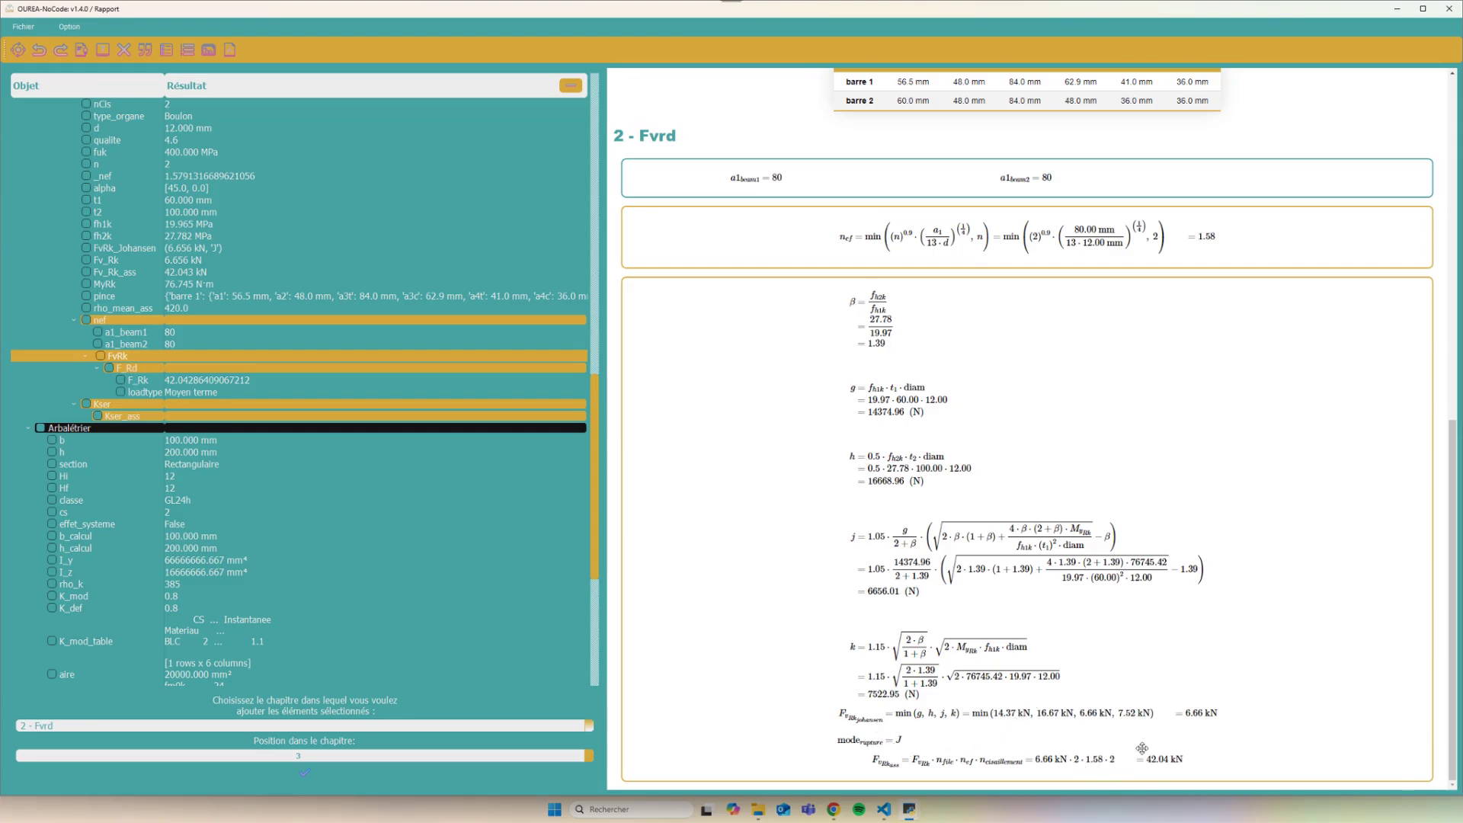
Add the F_Rd calculation under FvRk to chapter "2 - Fvrd" at position 4 and review the chapter in the report
{"action": "scroll", "coordinate": [246, 602], "scroll_direction": "down", "scroll_amount": 2}
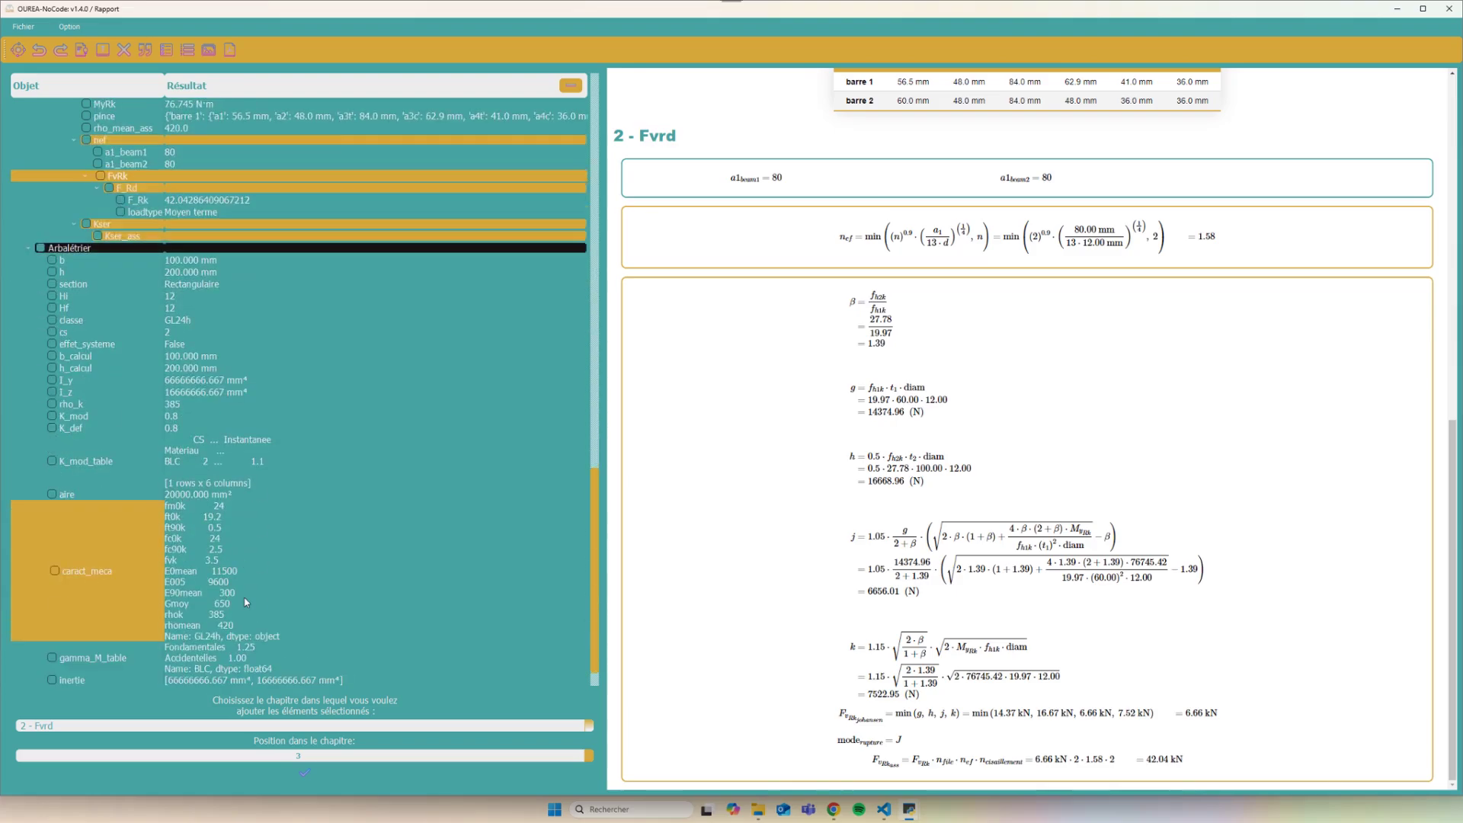
{"action": "scroll", "coordinate": [245, 602], "scroll_direction": "up", "scroll_amount": 1}
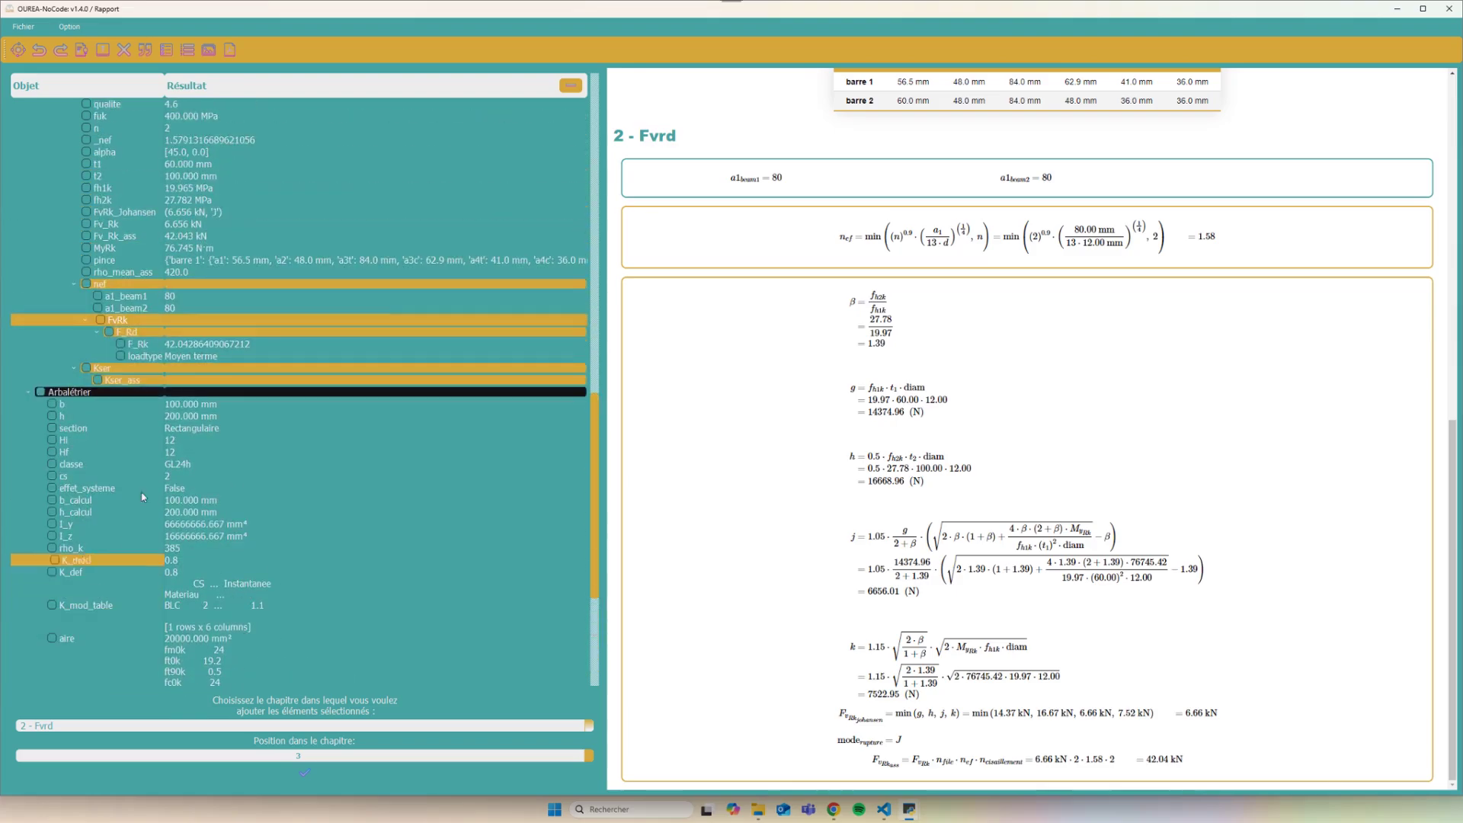
{"action": "left_click", "coordinate": [110, 333]}
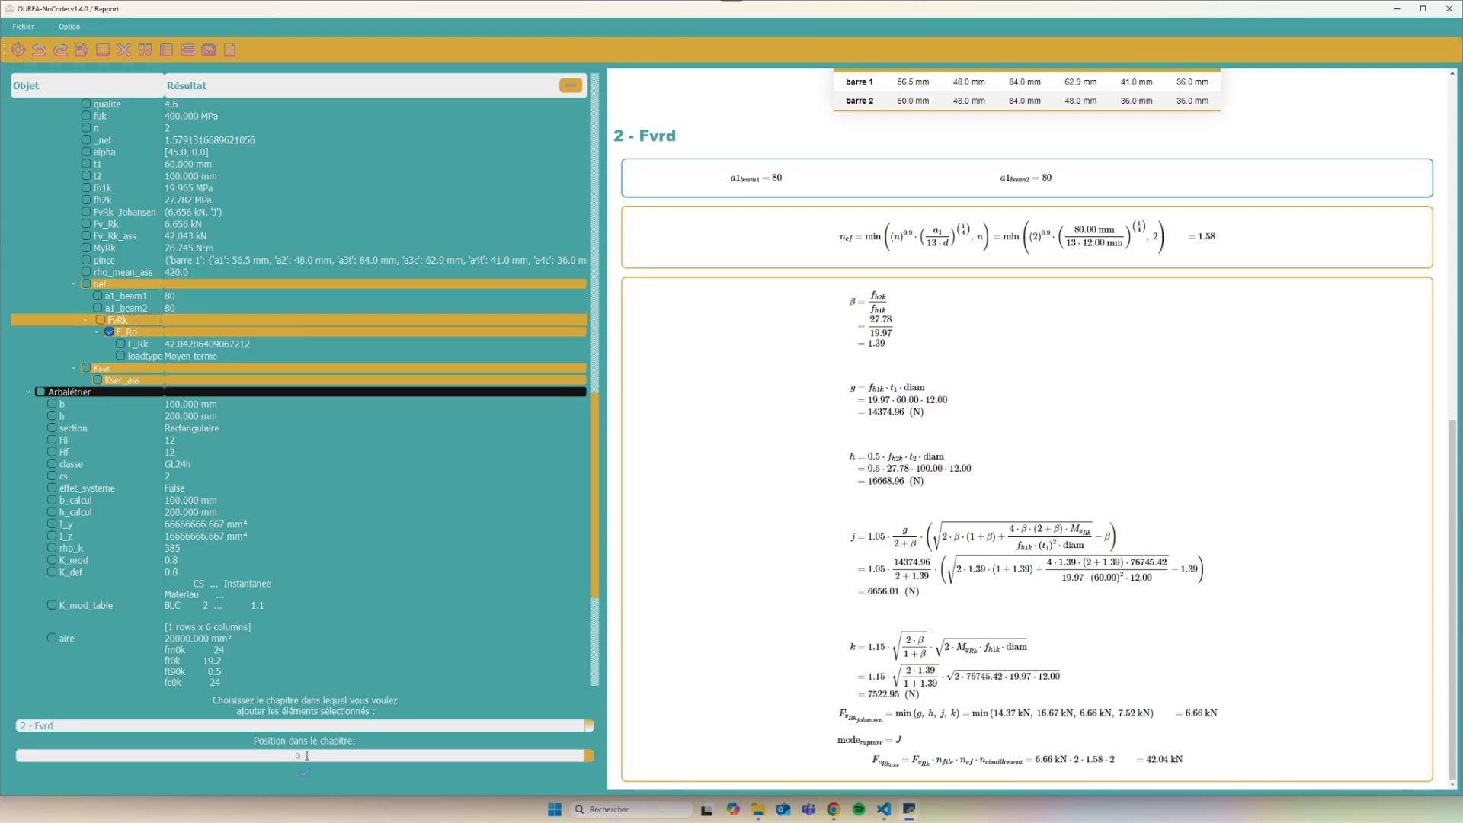
{"action": "scroll", "coordinate": [307, 755], "scroll_direction": "up", "scroll_amount": 1}
{"action": "left_click", "coordinate": [322, 774]}
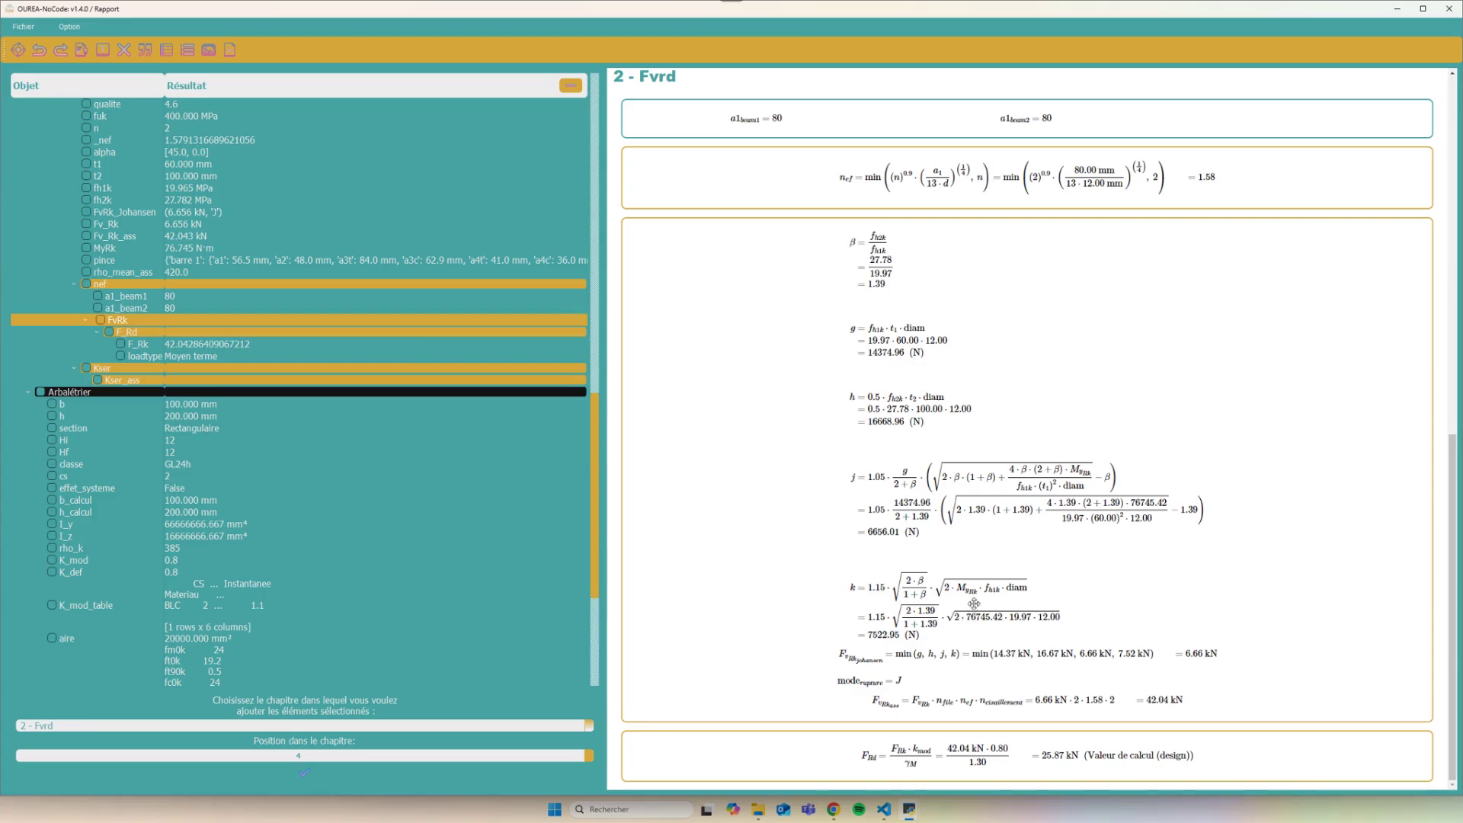
{"action": "scroll", "coordinate": [976, 593], "scroll_direction": "up", "scroll_amount": 1}
{"action": "scroll", "coordinate": [976, 593], "scroll_direction": "up", "scroll_amount": 5}
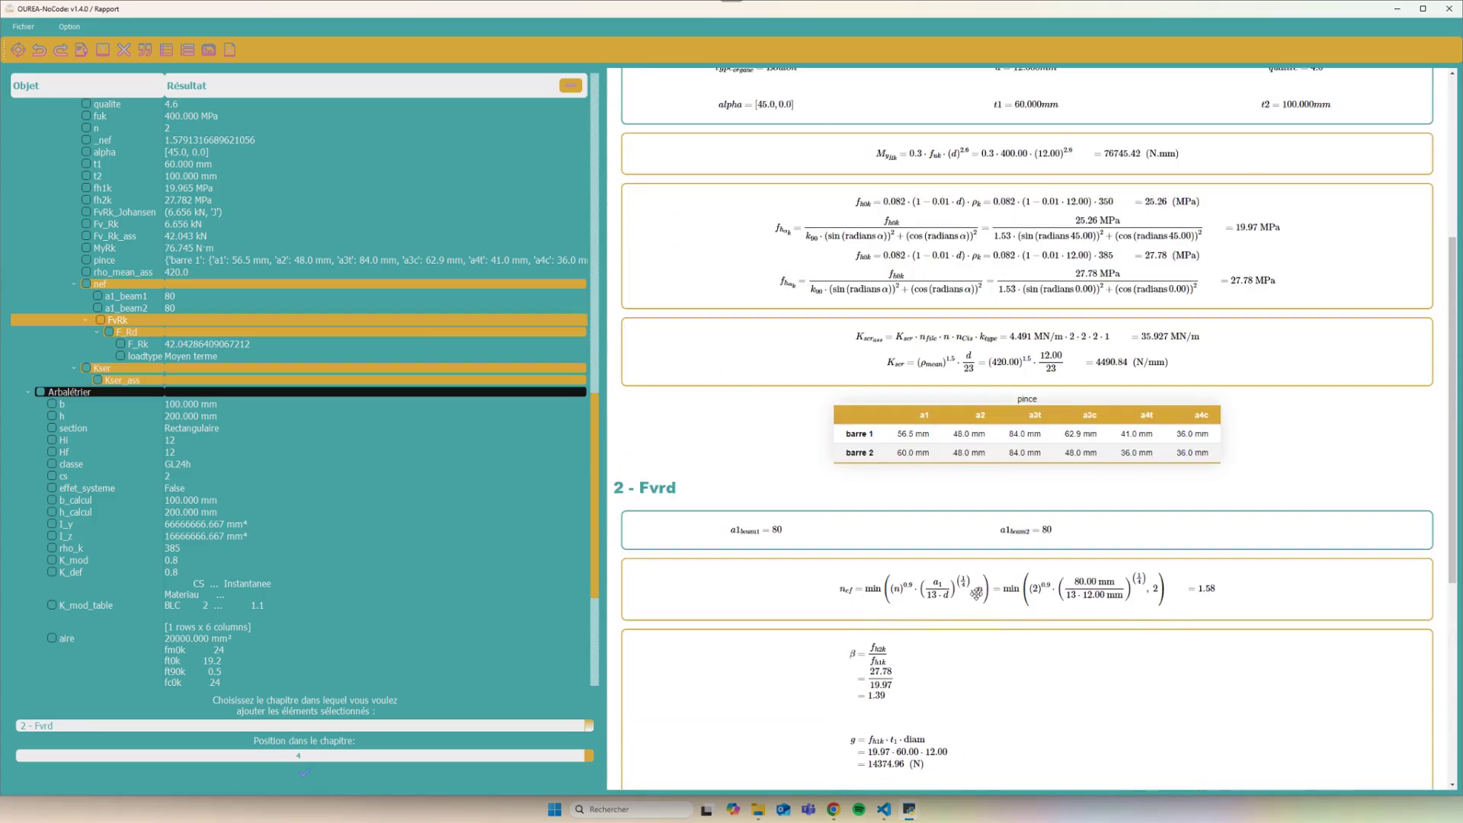
{"action": "scroll", "coordinate": [976, 594], "scroll_direction": "up", "scroll_amount": 3}
{"action": "scroll", "coordinate": [977, 594], "scroll_direction": "down", "scroll_amount": 8}
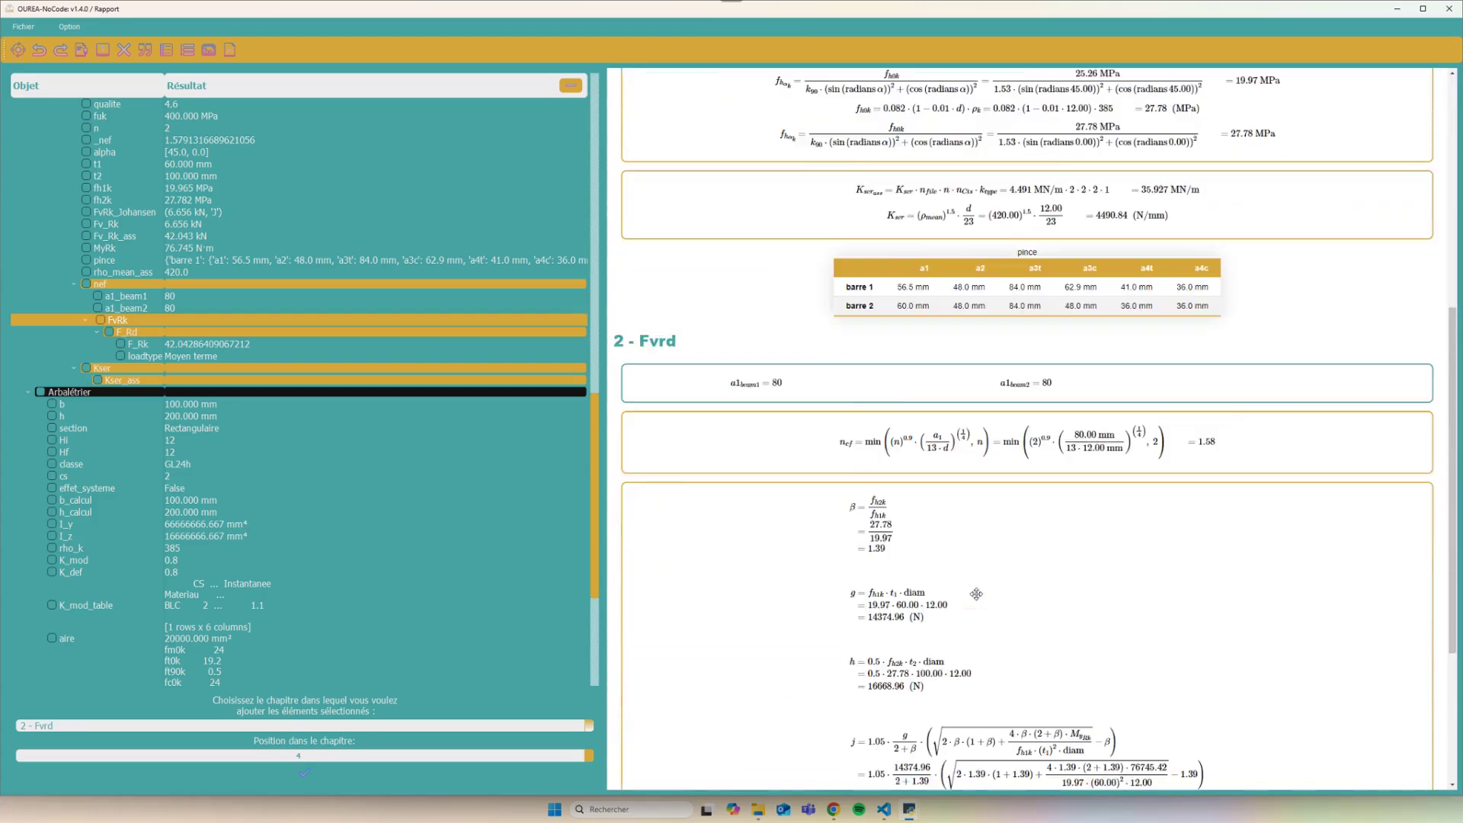
{"action": "scroll", "coordinate": [978, 594], "scroll_direction": "down", "scroll_amount": 1}
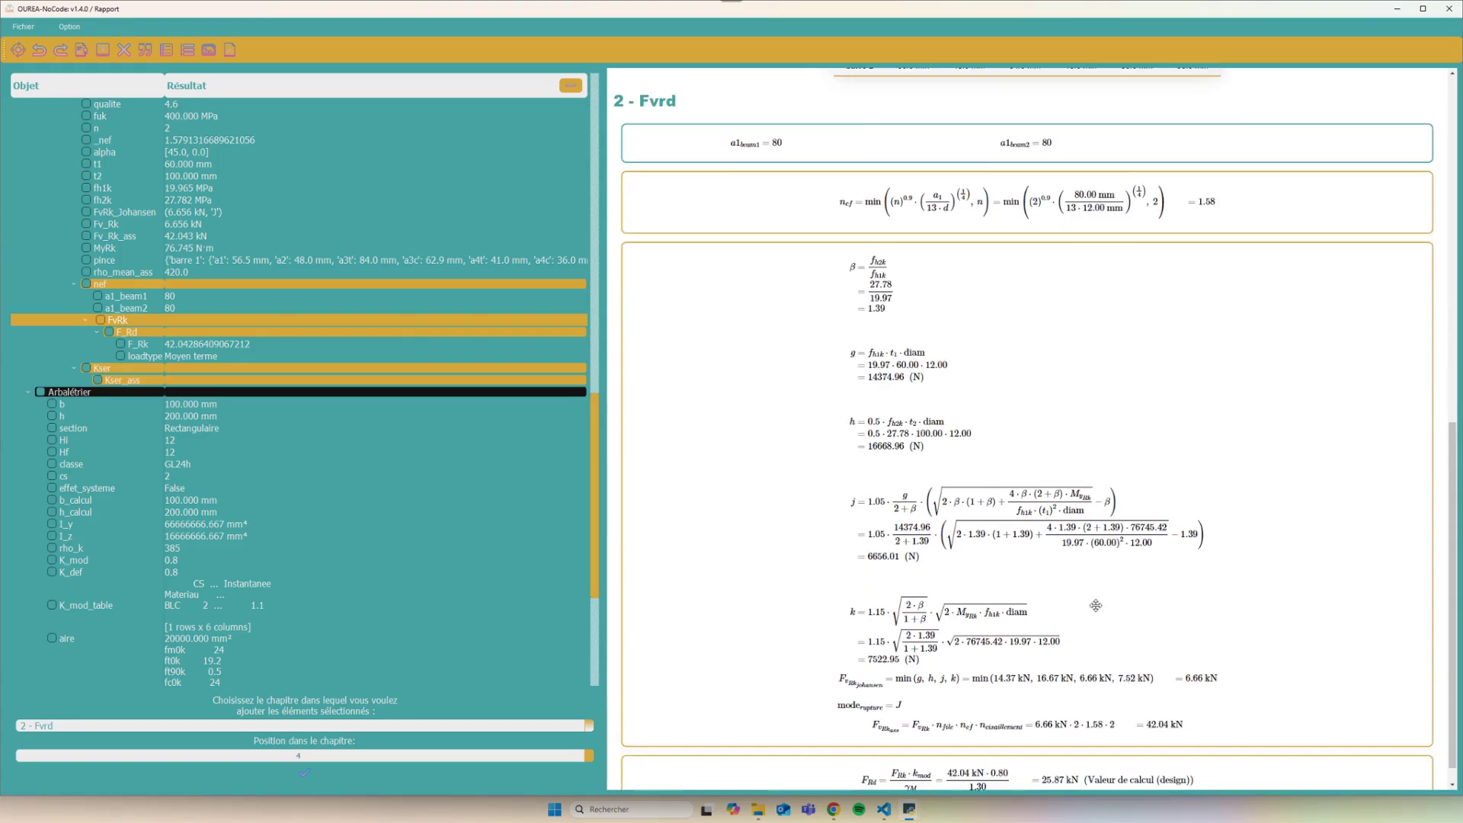
Create a report title "Rupture de bloc" as chapter 3
{"action": "key", "text": "ctrl+t"}
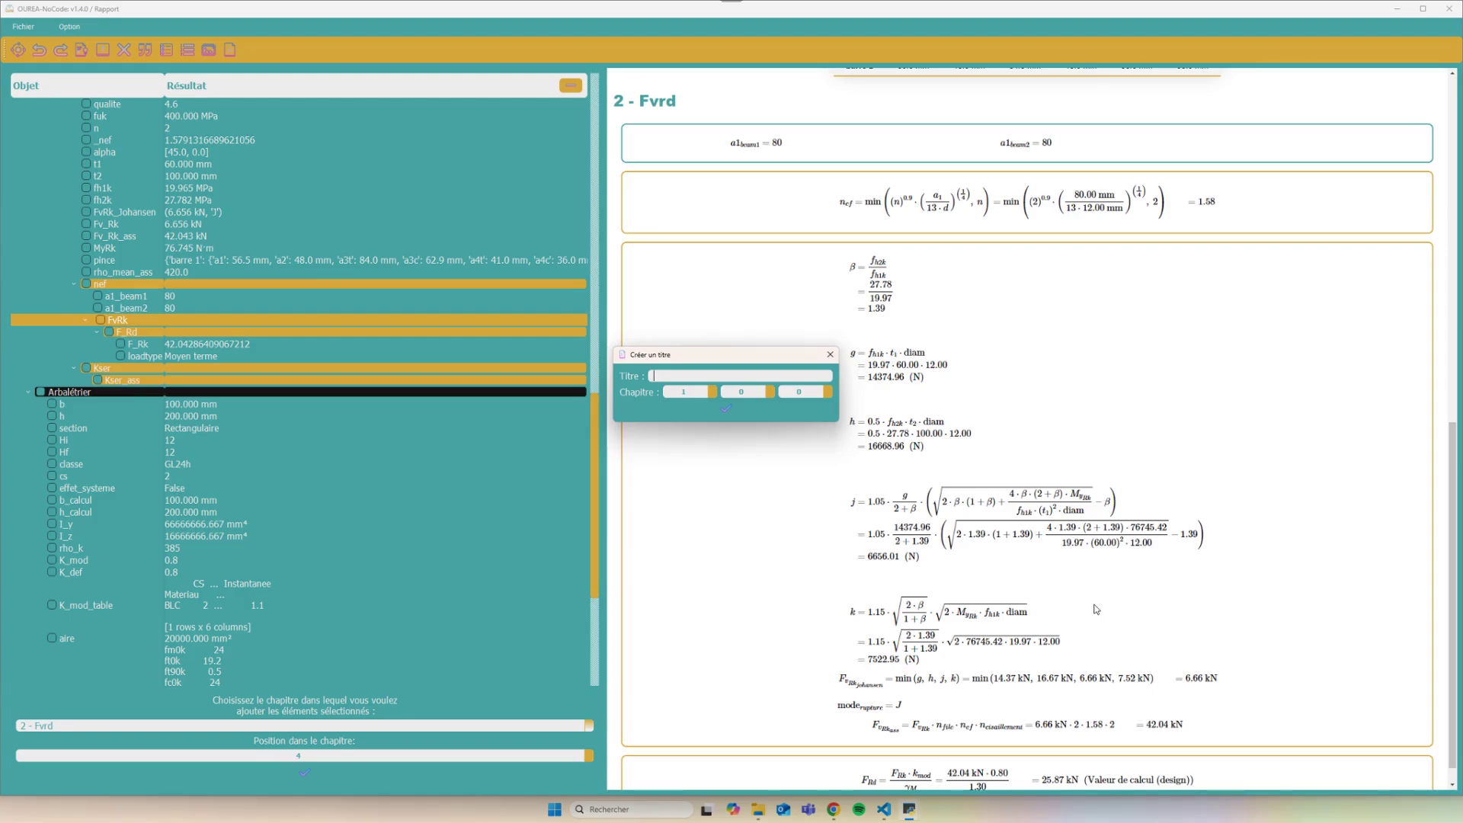
{"action": "type", "text": "Rupture"}
{"action": "type", "text": " de v"}
{"action": "left_click", "coordinate": [718, 407]}
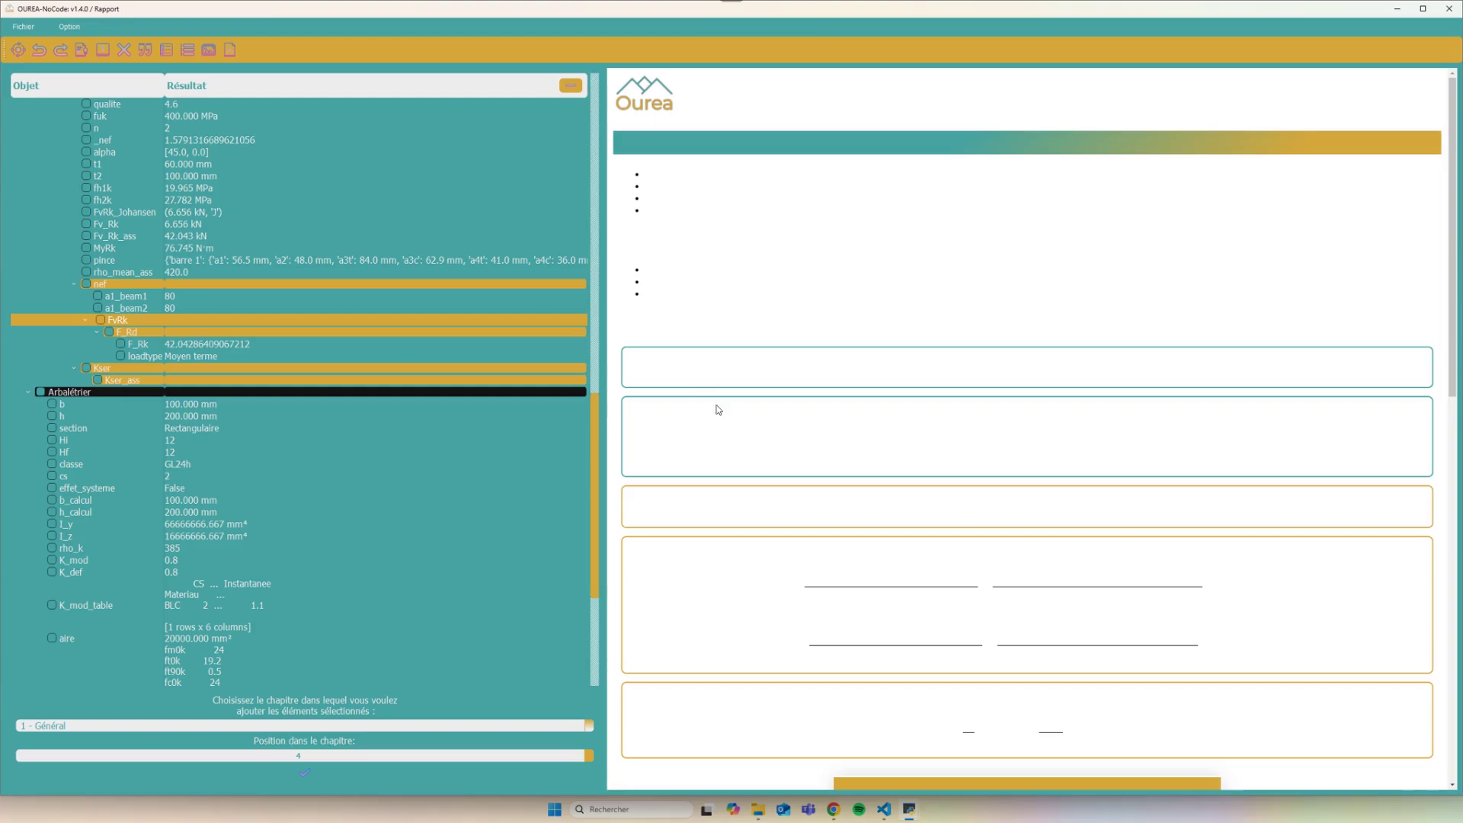
Create a report title "F90rd" as chapter 4 and check the new headings at the end of the report
{"action": "key", "text": "ctrl+t"}
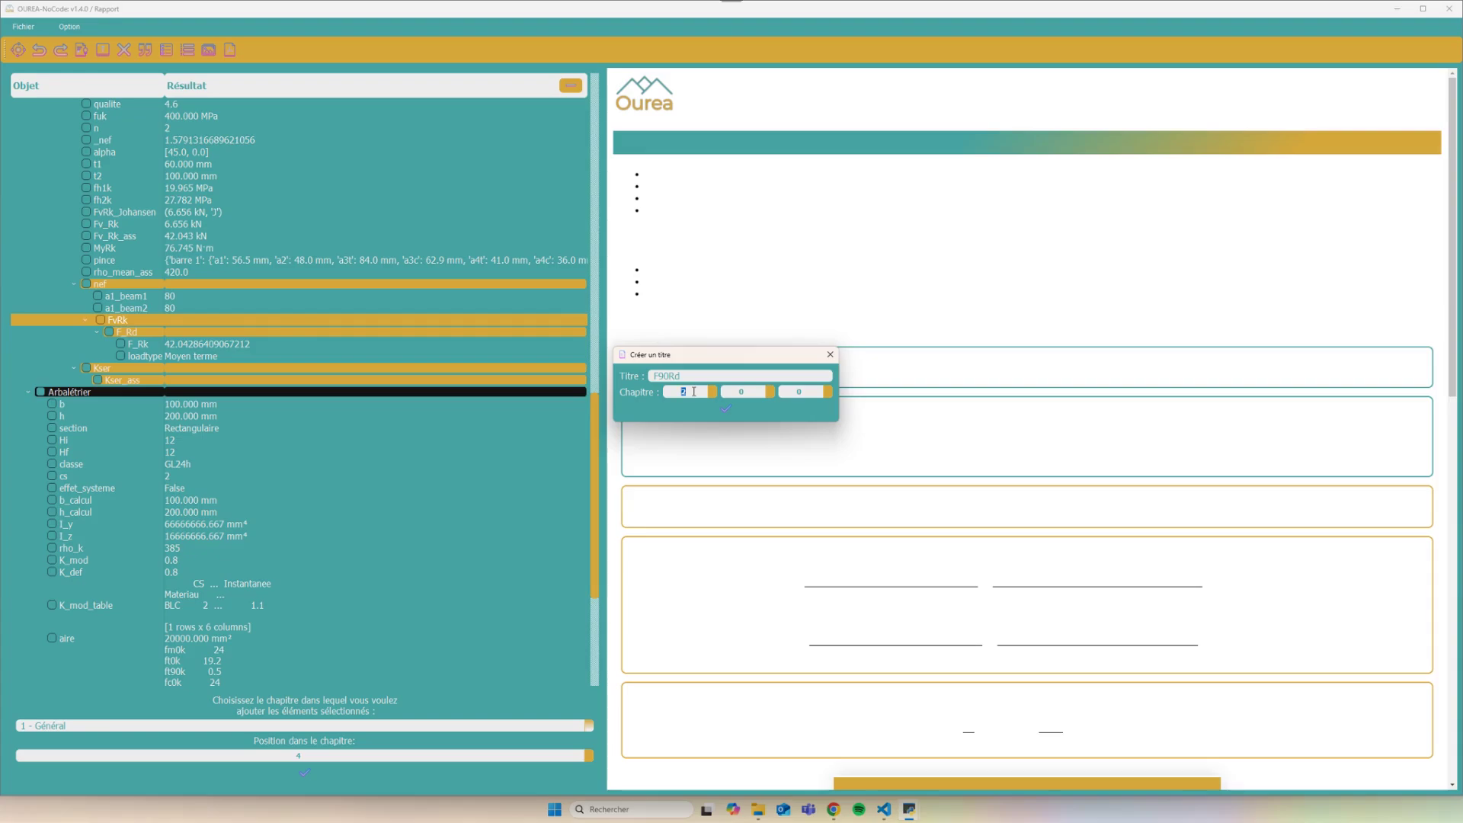
{"action": "left_click", "coordinate": [722, 408]}
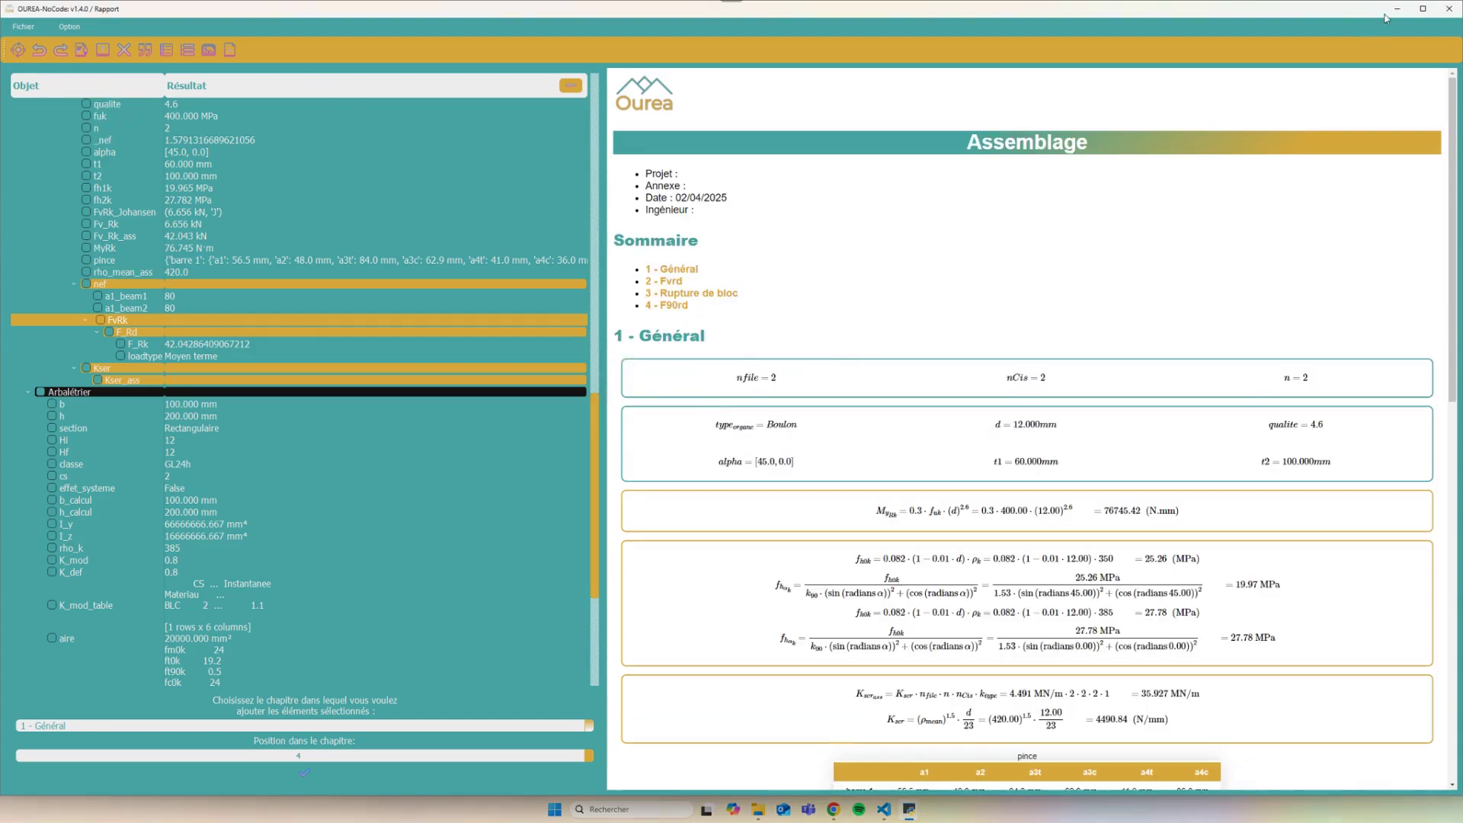
{"action": "scroll", "coordinate": [733, 352], "scroll_direction": "down", "scroll_amount": 1}
{"action": "scroll", "coordinate": [733, 352], "scroll_direction": "down", "scroll_amount": 10}
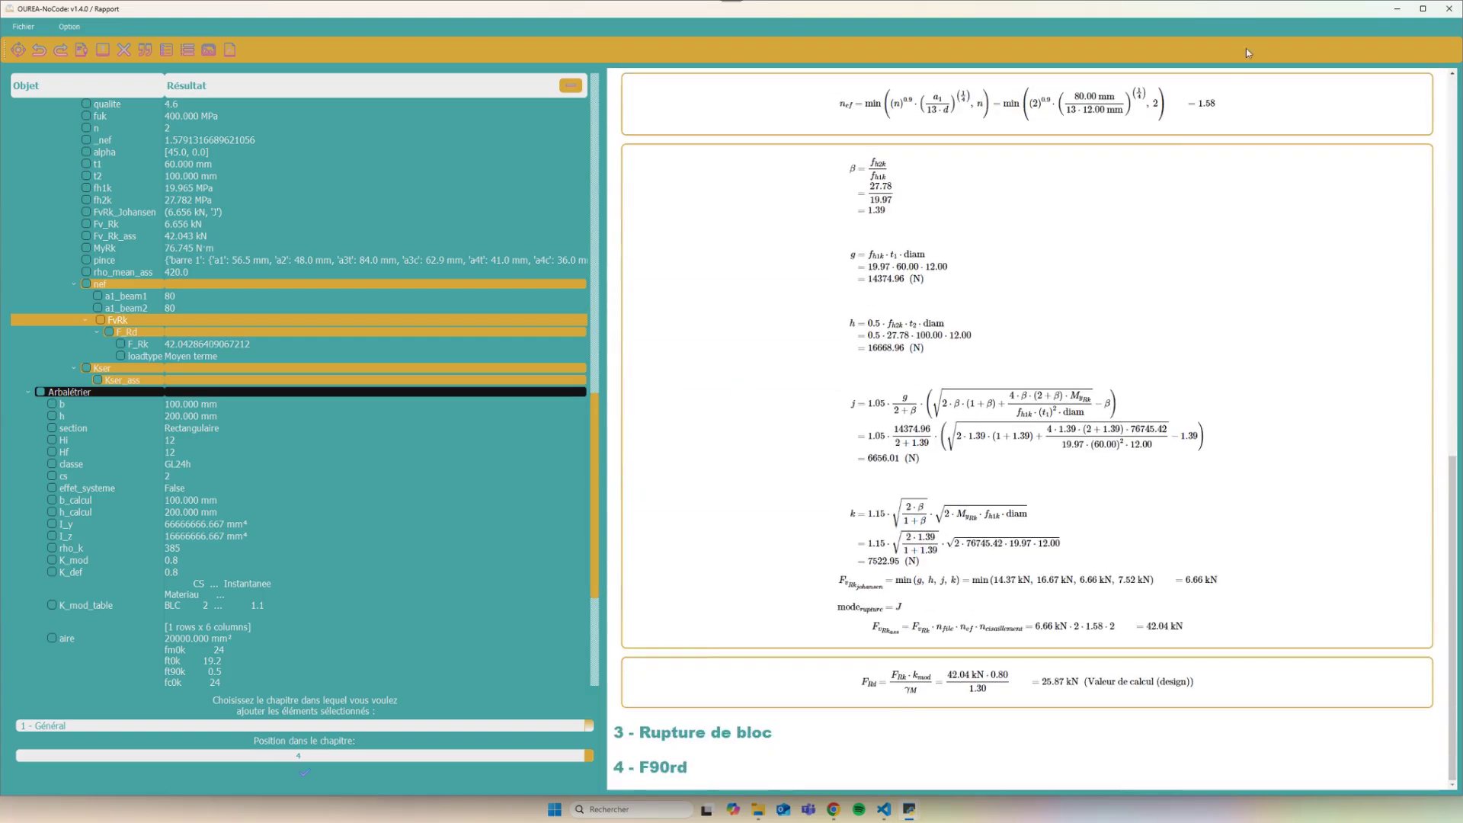
Return to the node graph and add the Boulon's FbsRk function above and beyond the F_Rd node
{"action": "left_click", "coordinate": [1396, 11]}
{"action": "left_click", "coordinate": [909, 331]}
{"action": "scroll", "coordinate": [553, 298], "scroll_direction": "down", "scroll_amount": 3}
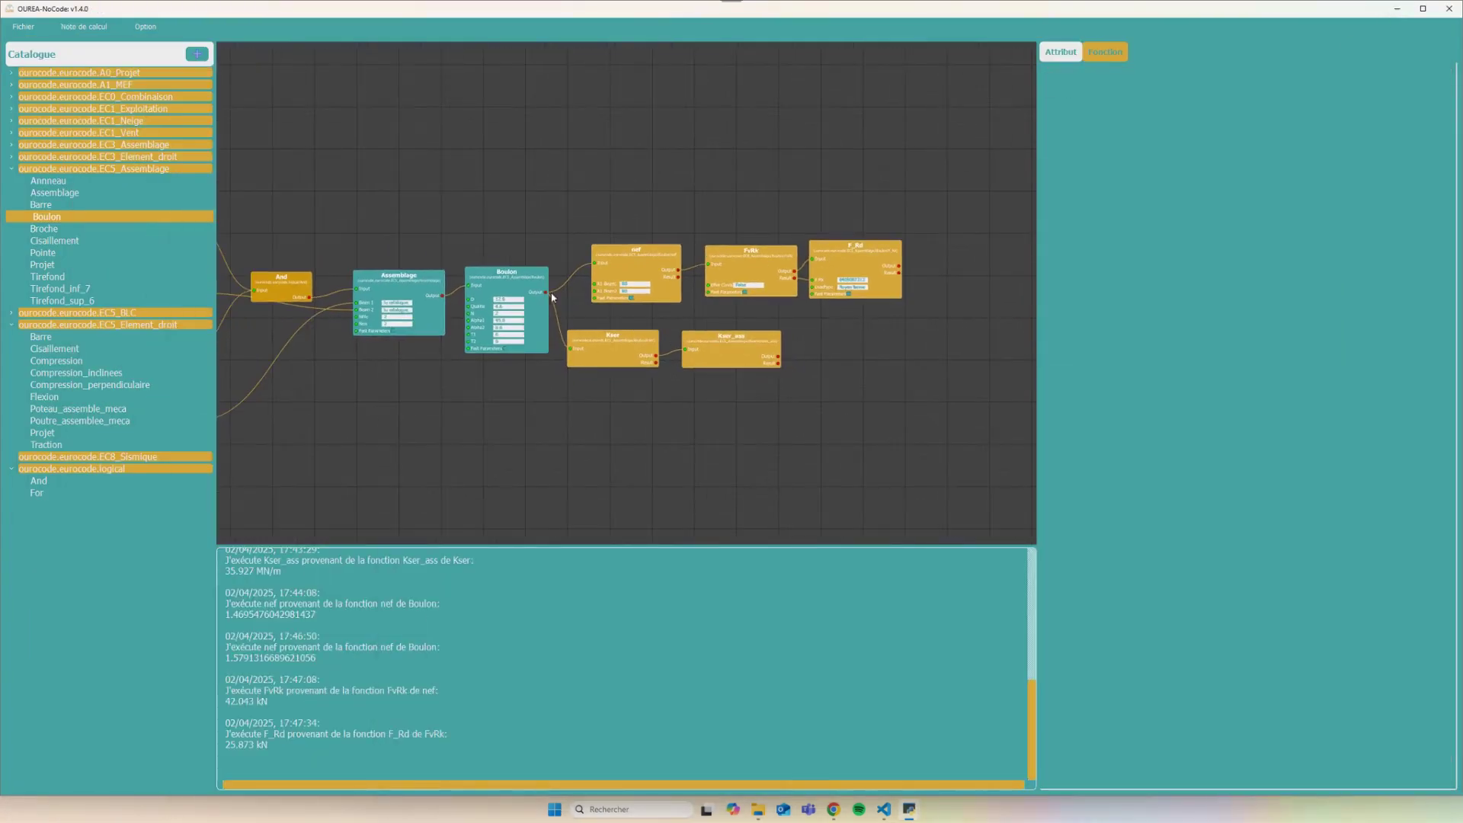
{"action": "left_click", "coordinate": [535, 292]}
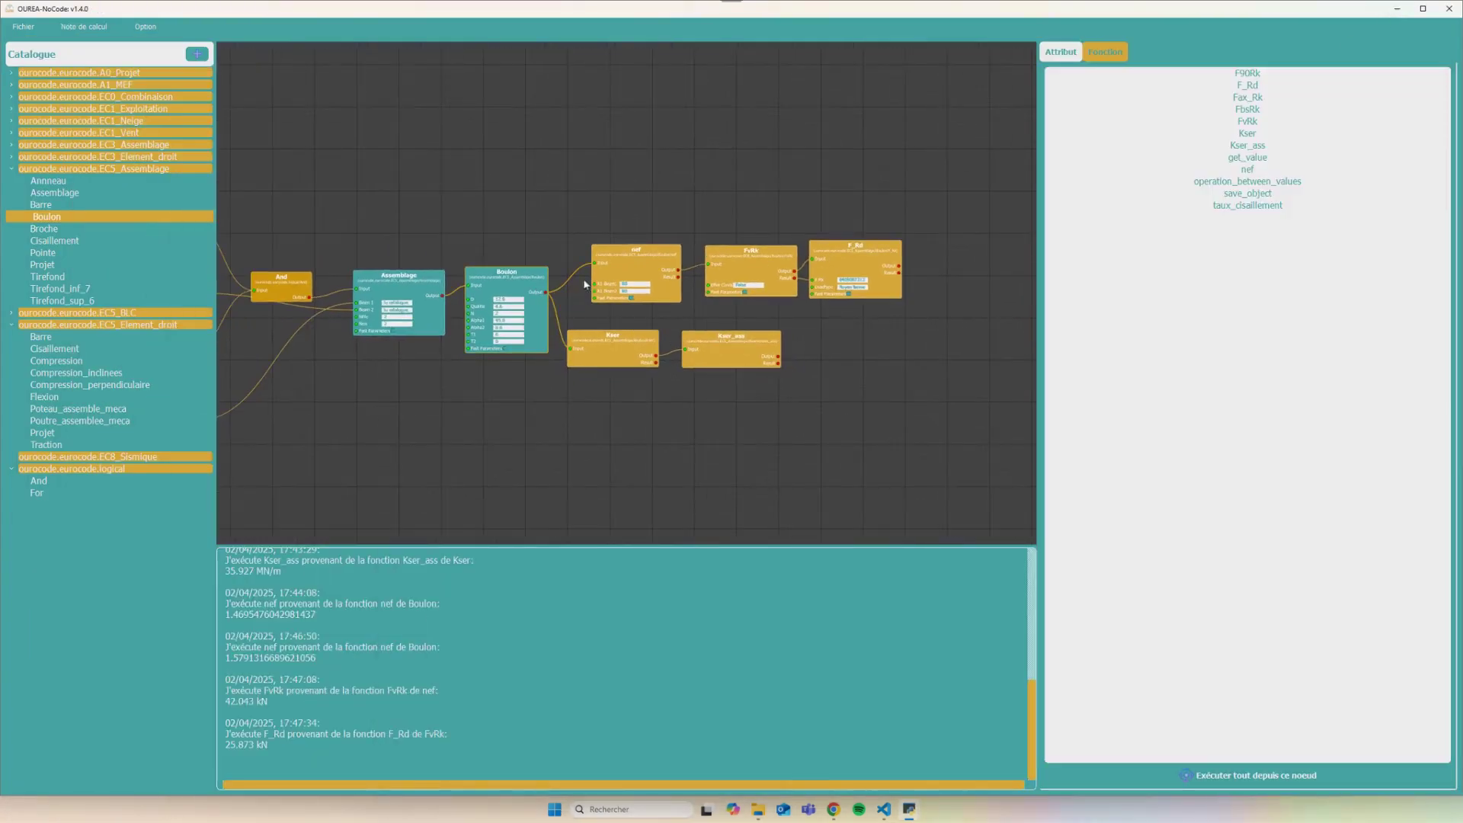
{"action": "left_click", "coordinate": [1261, 108]}
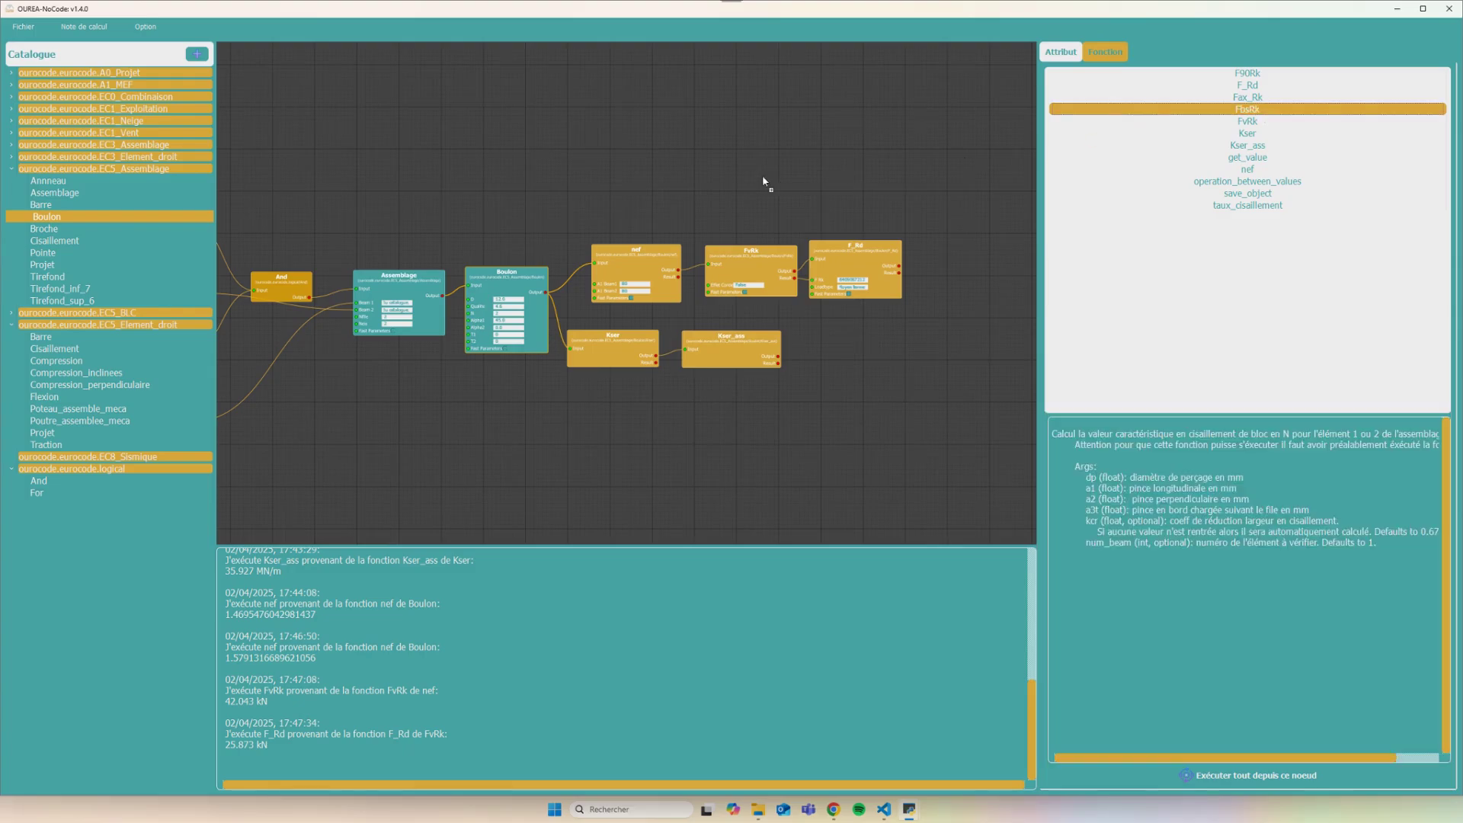
{"action": "left_click_drag", "start_coordinate": [763, 181], "coordinate": [961, 161]}
{"action": "left_click", "coordinate": [914, 231]}
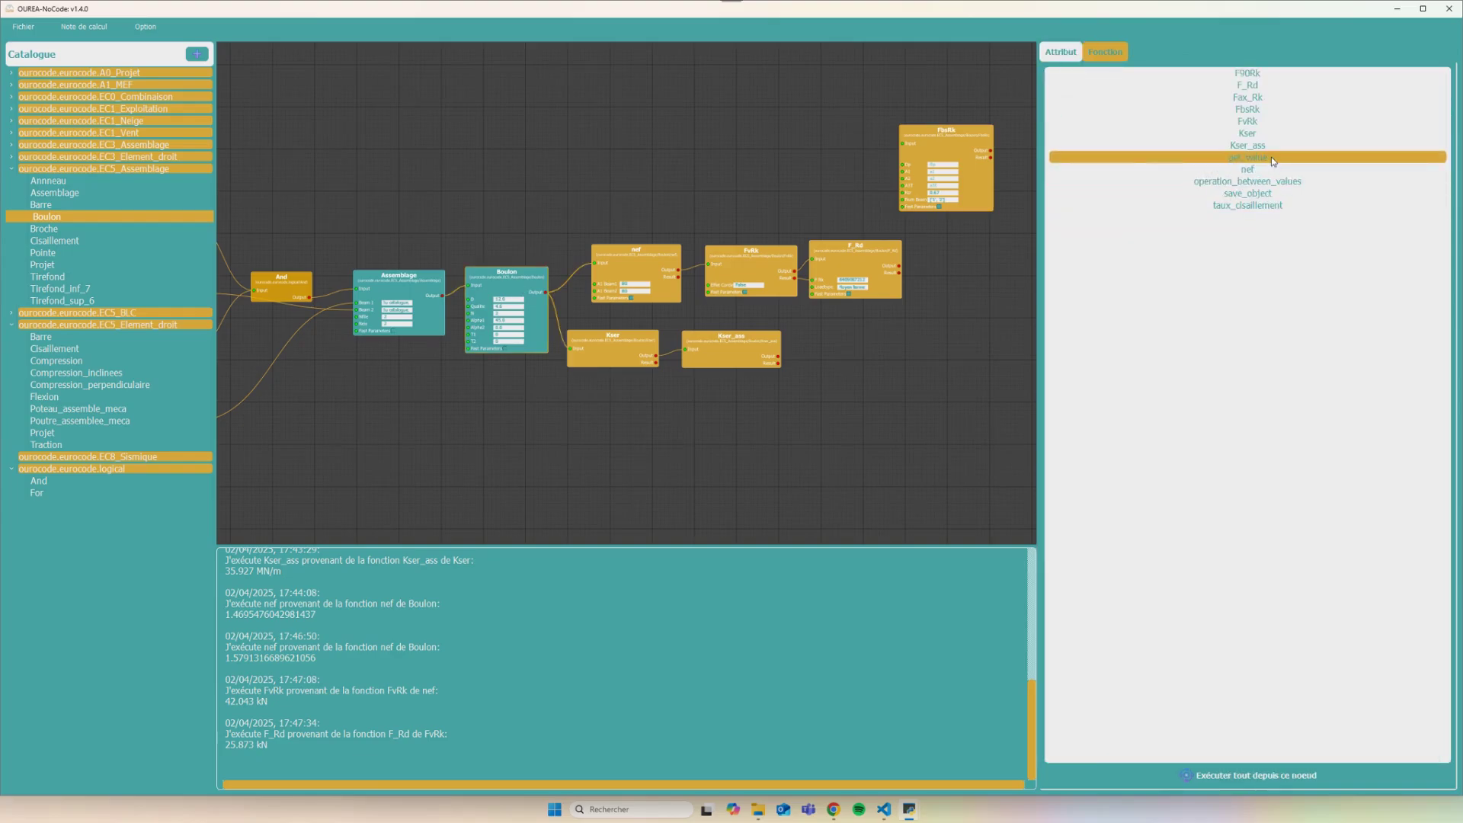
Add the Boulon's F90Rk function to the graph above the nef node and connect it to the Boulon's output
{"action": "left_click_drag", "start_coordinate": [1254, 75], "coordinate": [752, 138]}
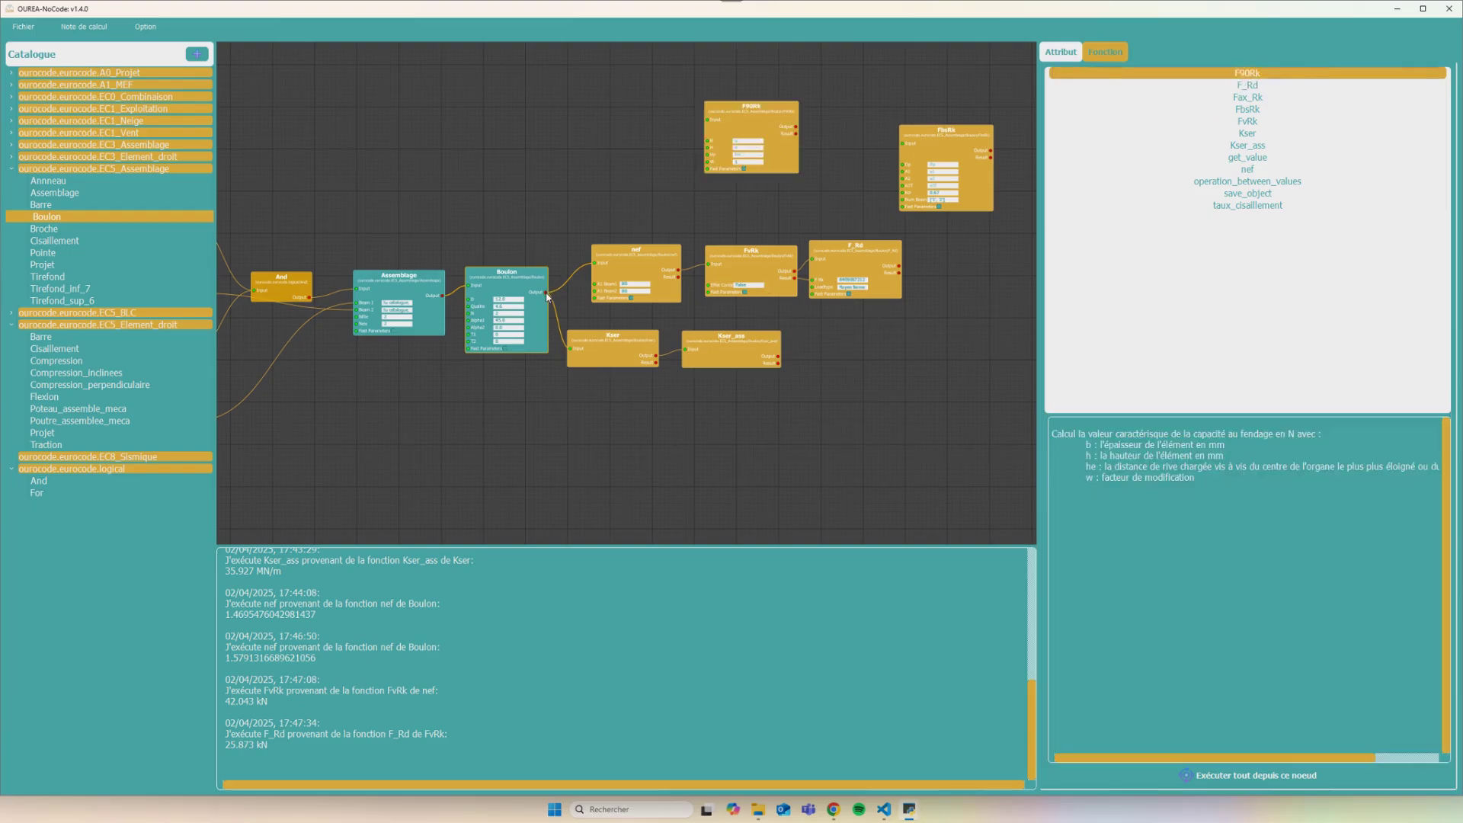
{"action": "left_click_drag", "start_coordinate": [547, 296], "coordinate": [597, 158]}
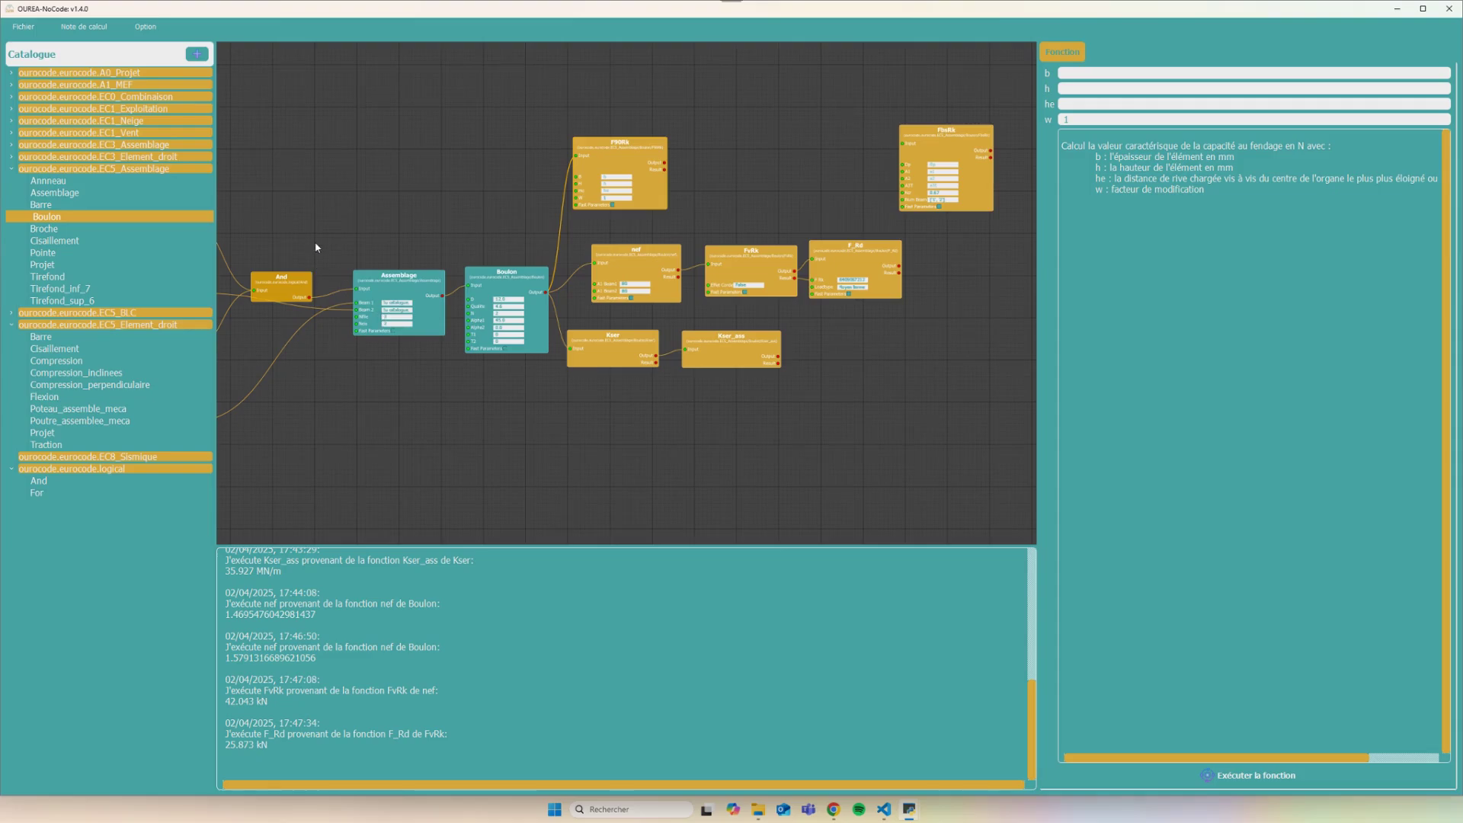
{"action": "scroll", "coordinate": [316, 244], "scroll_direction": "down", "scroll_amount": 2}
{"action": "left_click_drag", "start_coordinate": [316, 244], "coordinate": [422, 216]}
{"action": "scroll", "coordinate": [419, 216], "scroll_direction": "up", "scroll_amount": 2}
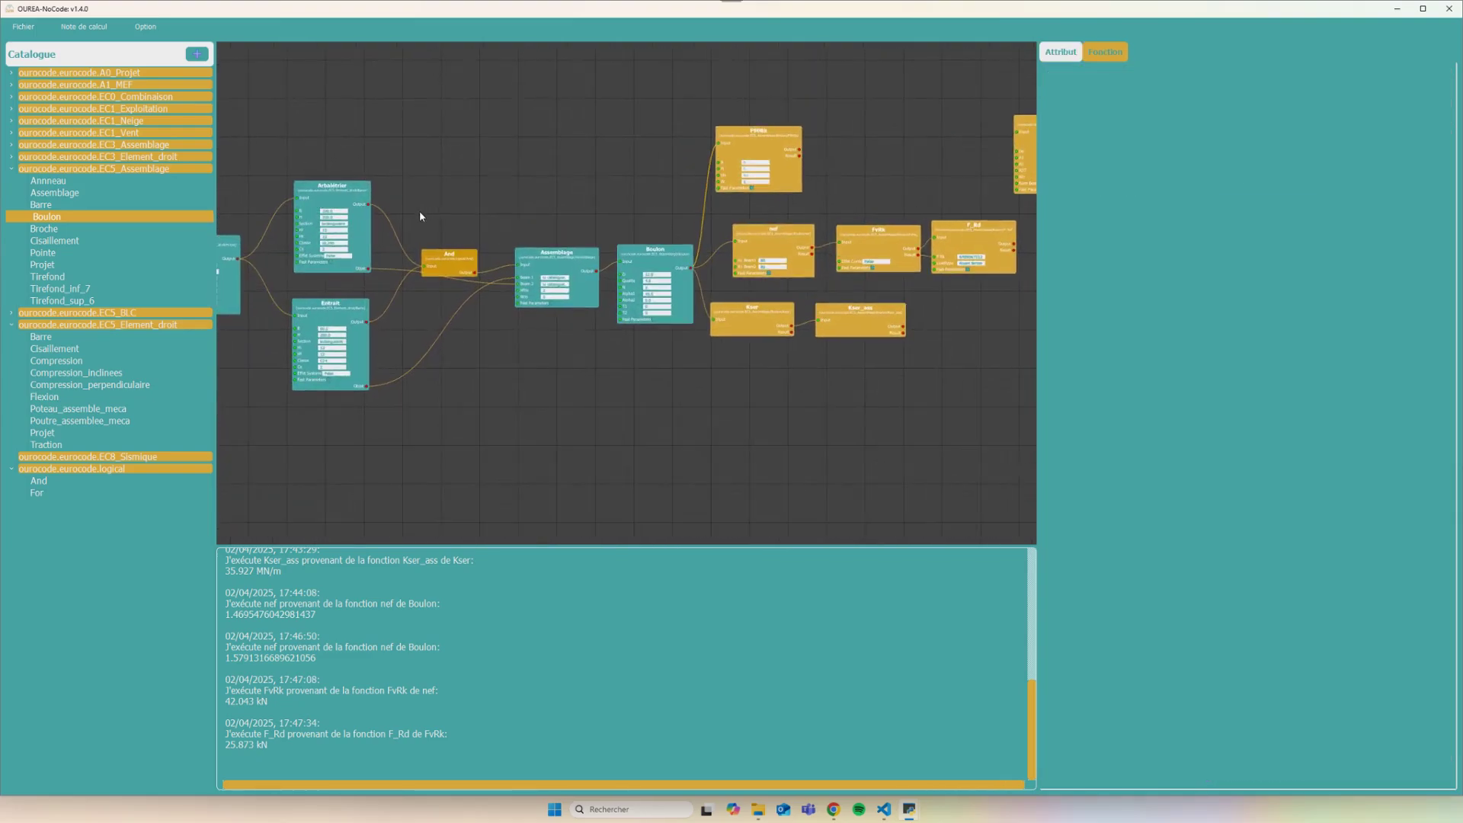
Check the F90Rk function's parameters and add an output for the b_calcul attribute to the Entrait node
{"action": "left_click", "coordinate": [348, 324]}
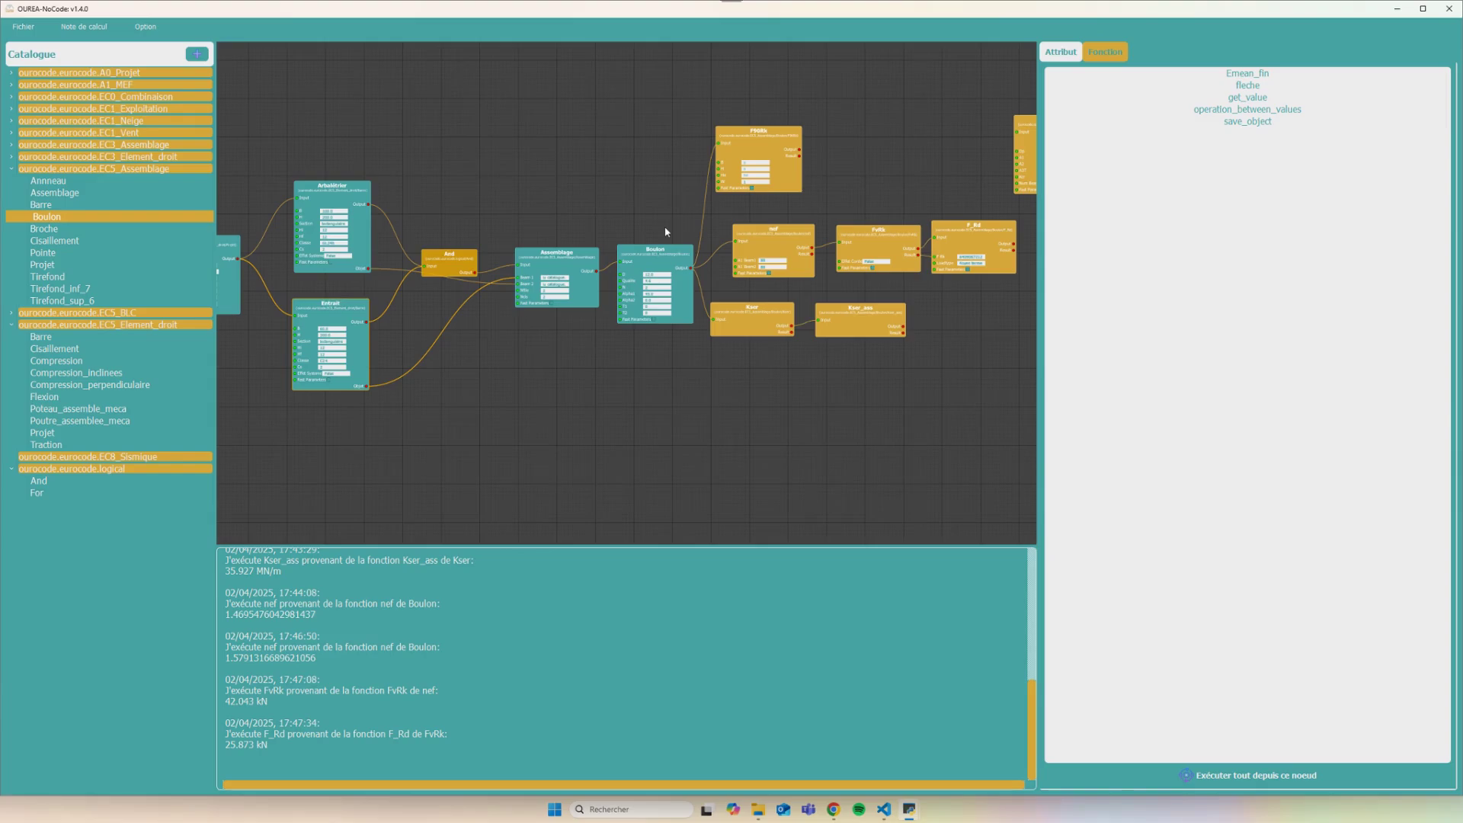
{"action": "scroll", "coordinate": [666, 232], "scroll_direction": "up", "scroll_amount": 2}
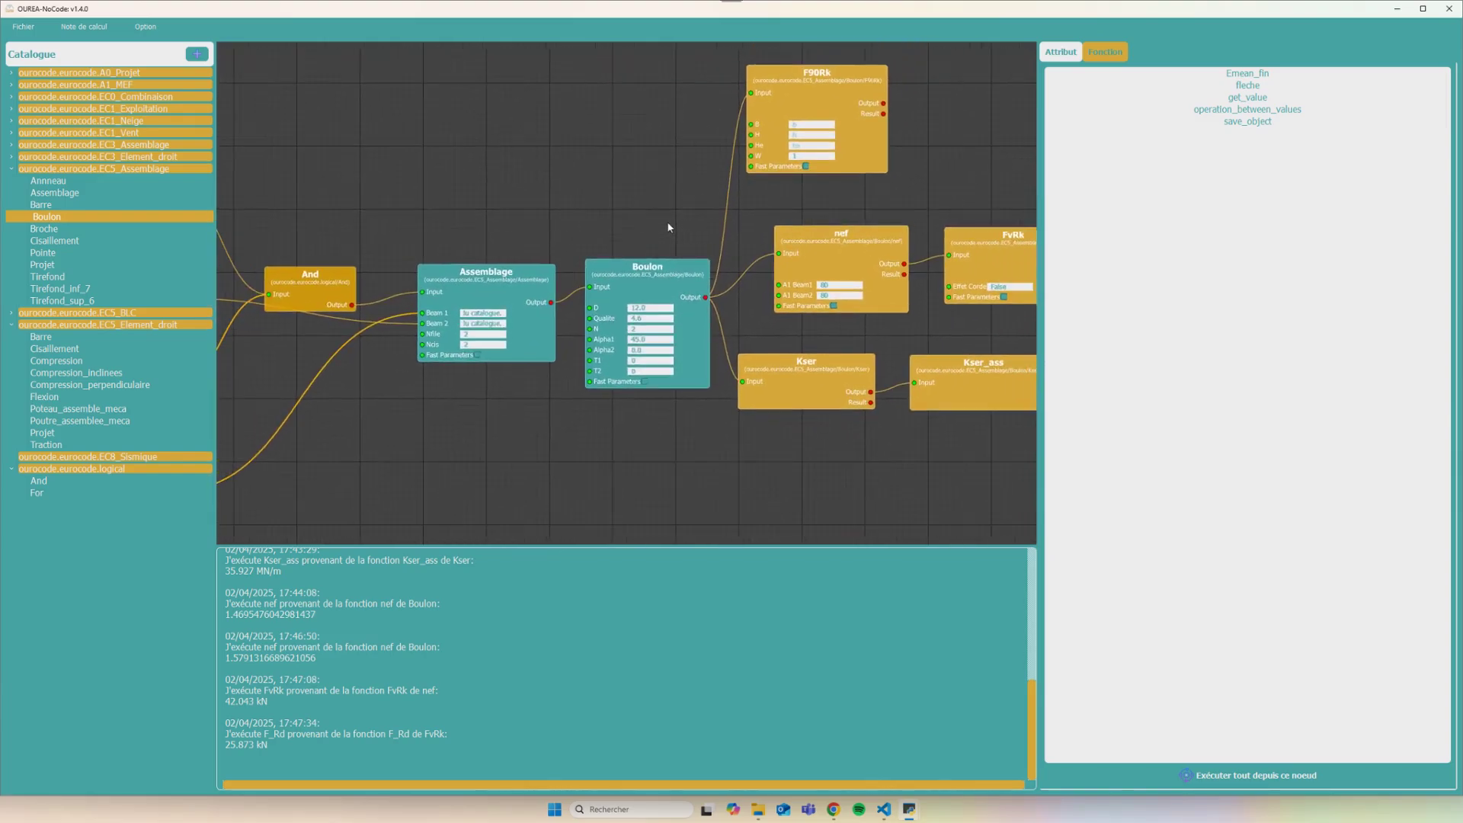
{"action": "scroll", "coordinate": [659, 223], "scroll_direction": "down", "scroll_amount": 1}
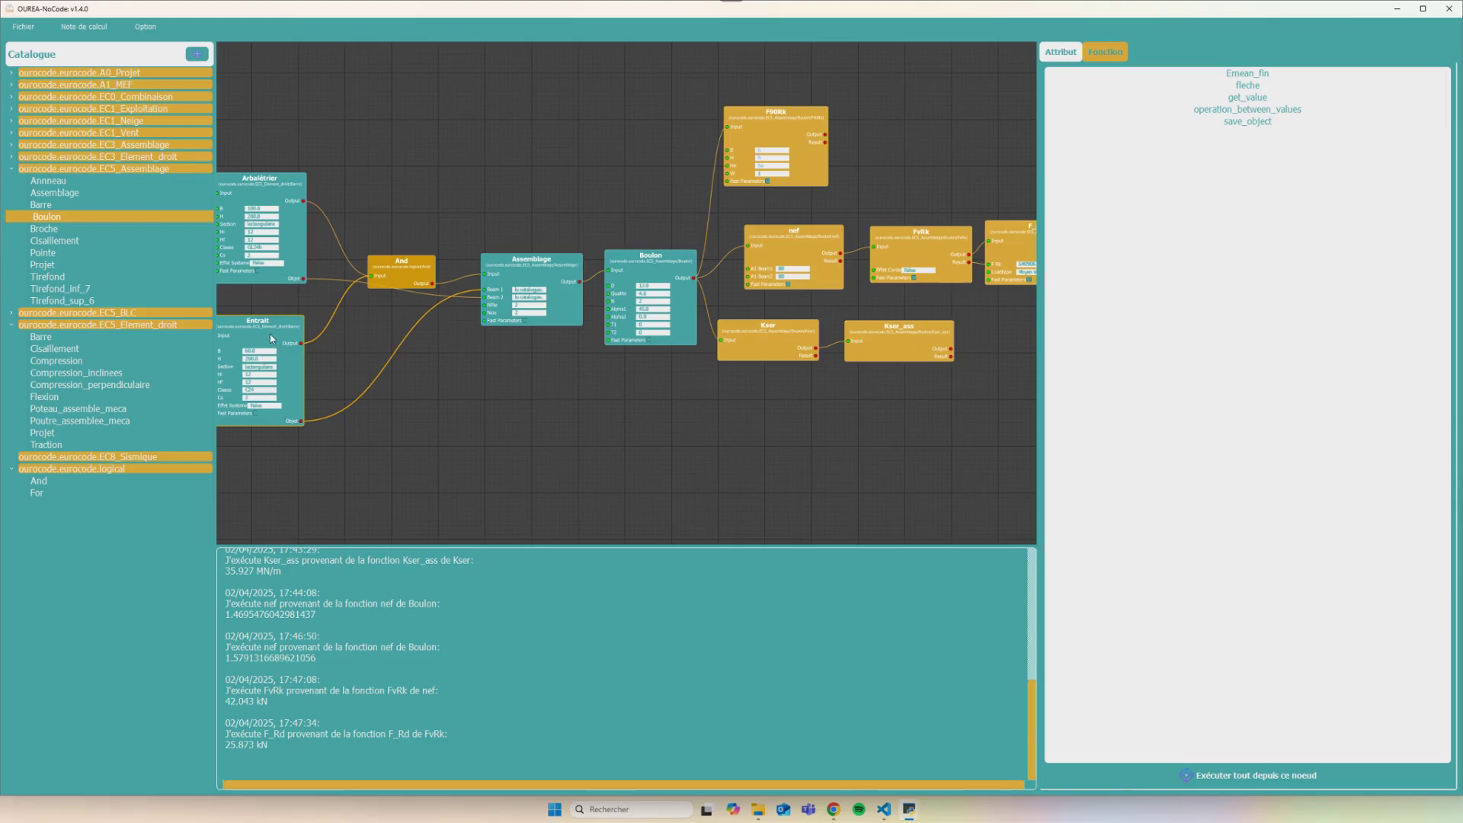
{"action": "left_click_drag", "start_coordinate": [272, 337], "coordinate": [388, 336]}
{"action": "scroll", "coordinate": [285, 331], "scroll_direction": "up", "scroll_amount": 3}
{"action": "scroll", "coordinate": [256, 361], "scroll_direction": "down", "scroll_amount": 2}
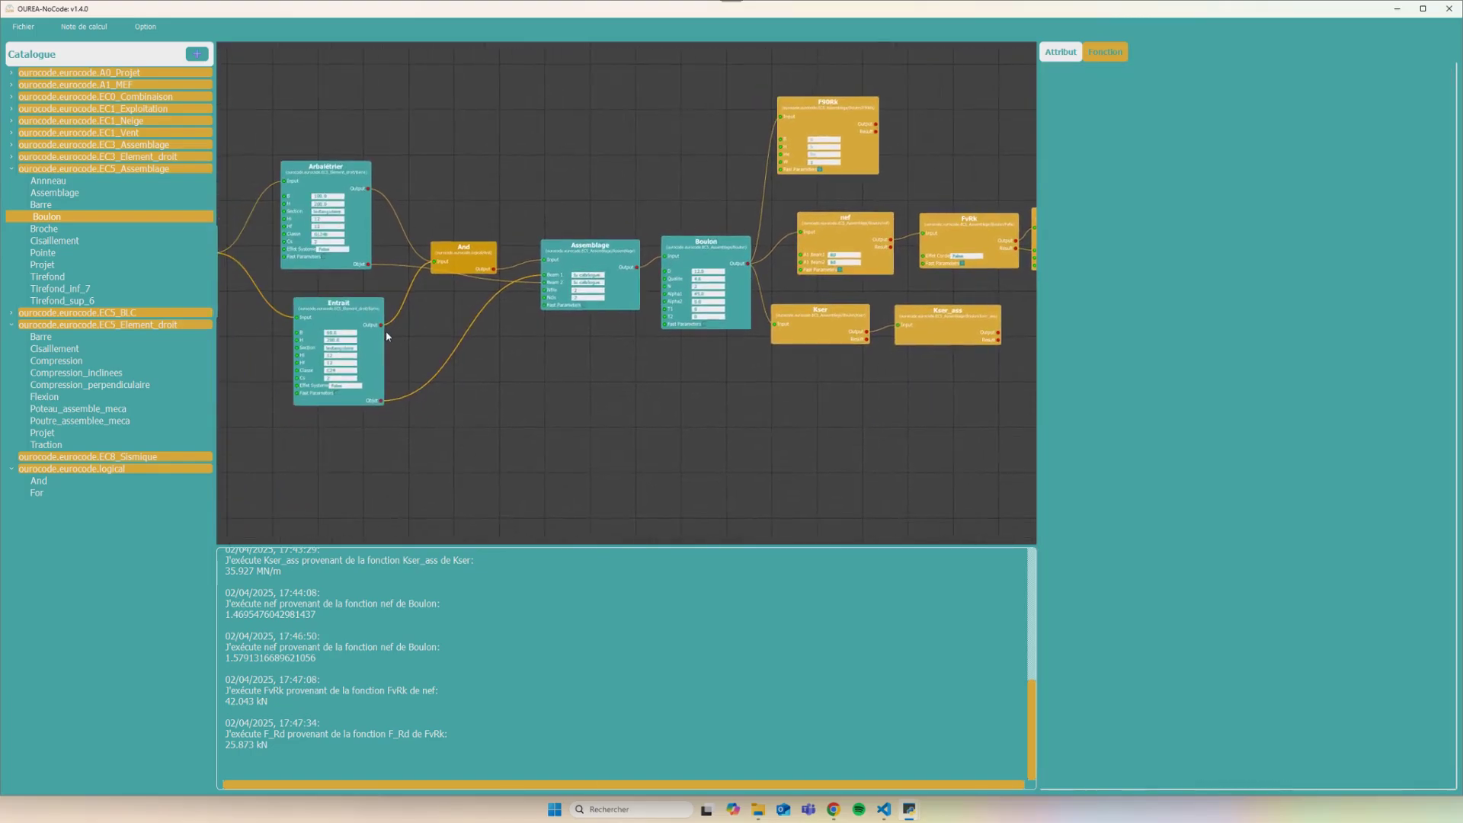
{"action": "left_click", "coordinate": [841, 139]}
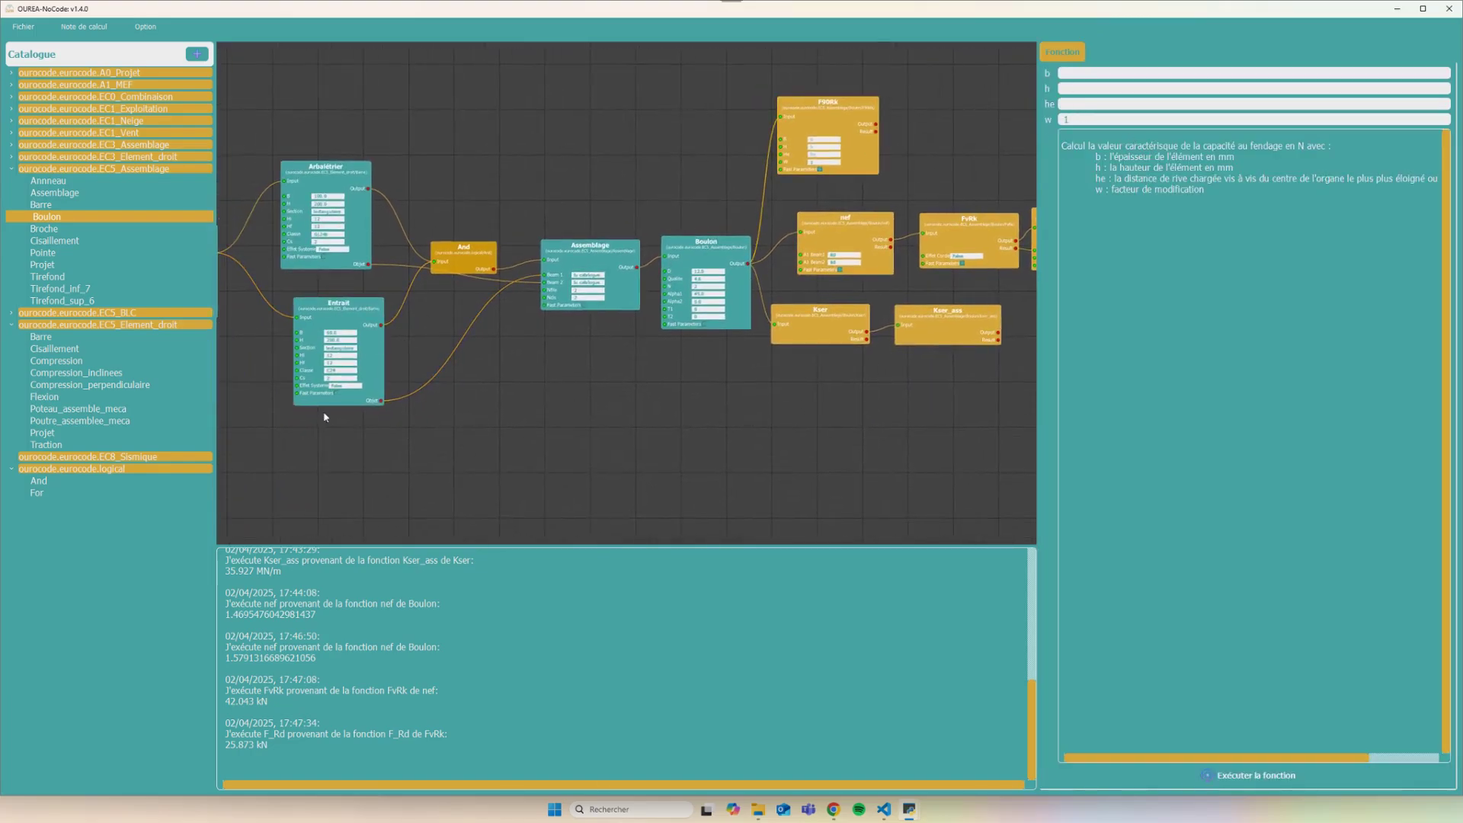
{"action": "double_click", "coordinate": [341, 326]}
{"action": "left_click", "coordinate": [782, 390]}
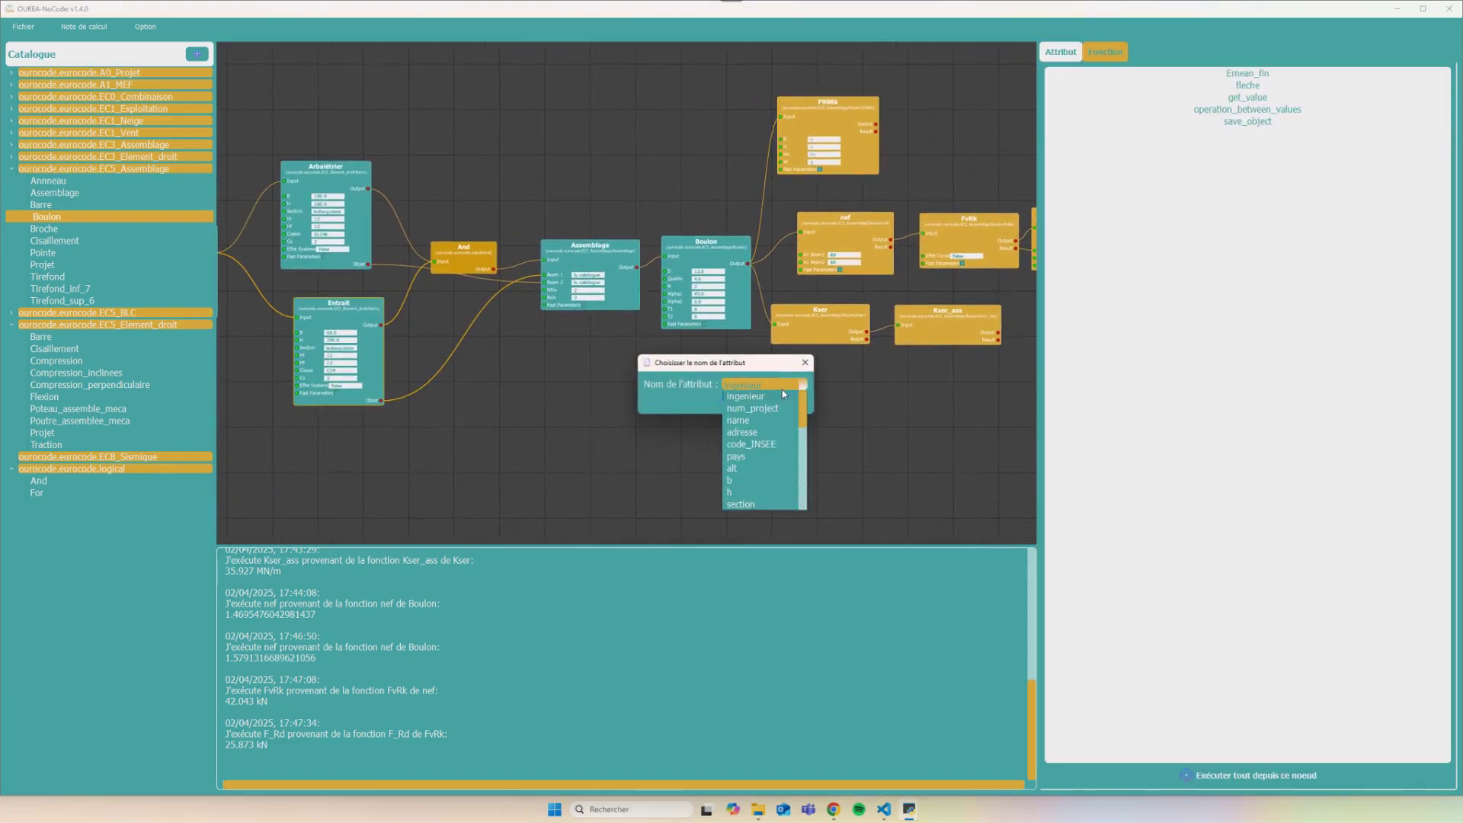
{"action": "scroll", "coordinate": [755, 476], "scroll_direction": "down", "scroll_amount": 3}
{"action": "left_click", "coordinate": [755, 475]}
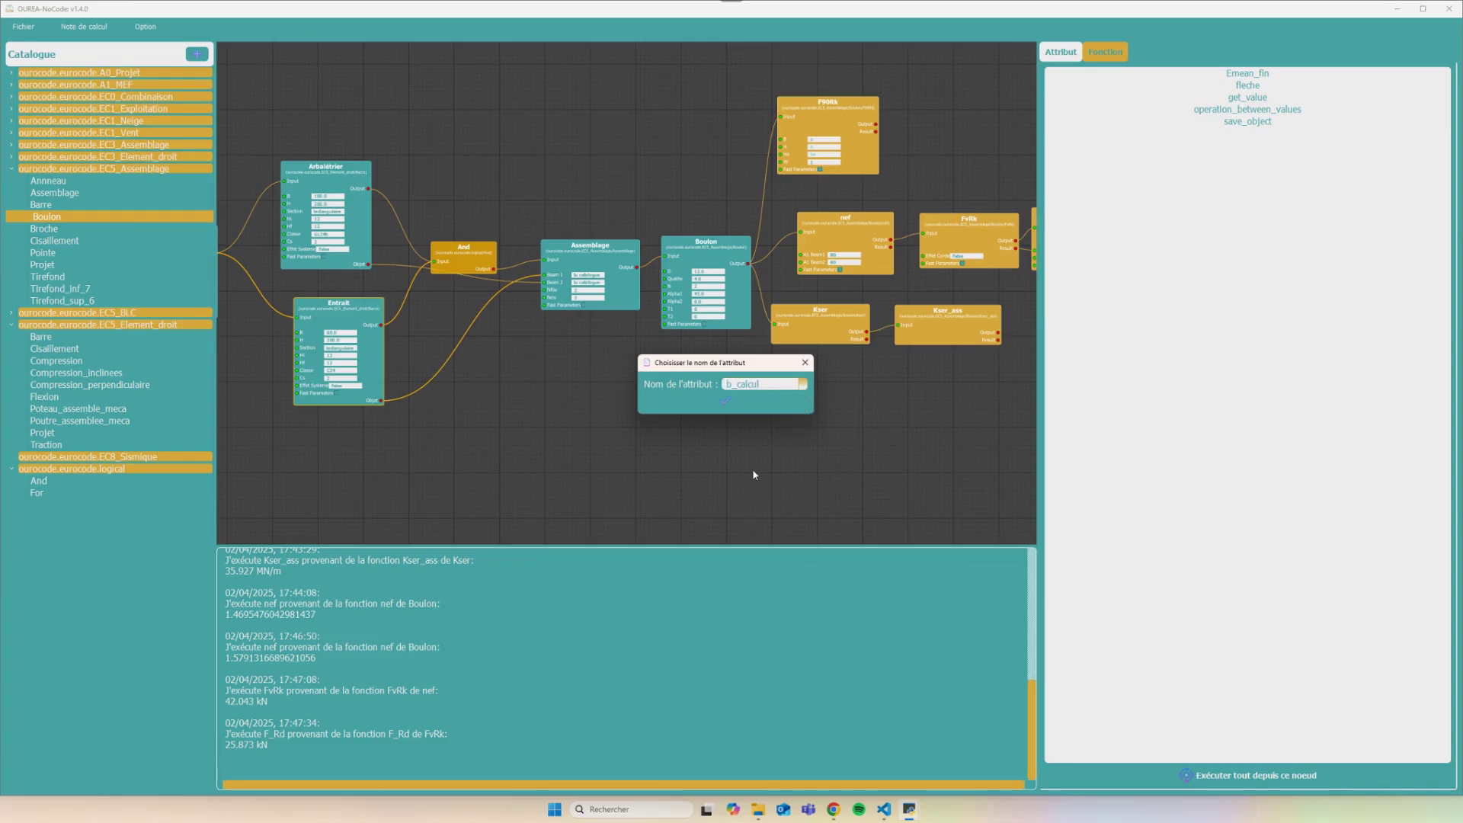
{"action": "left_click", "coordinate": [747, 396]}
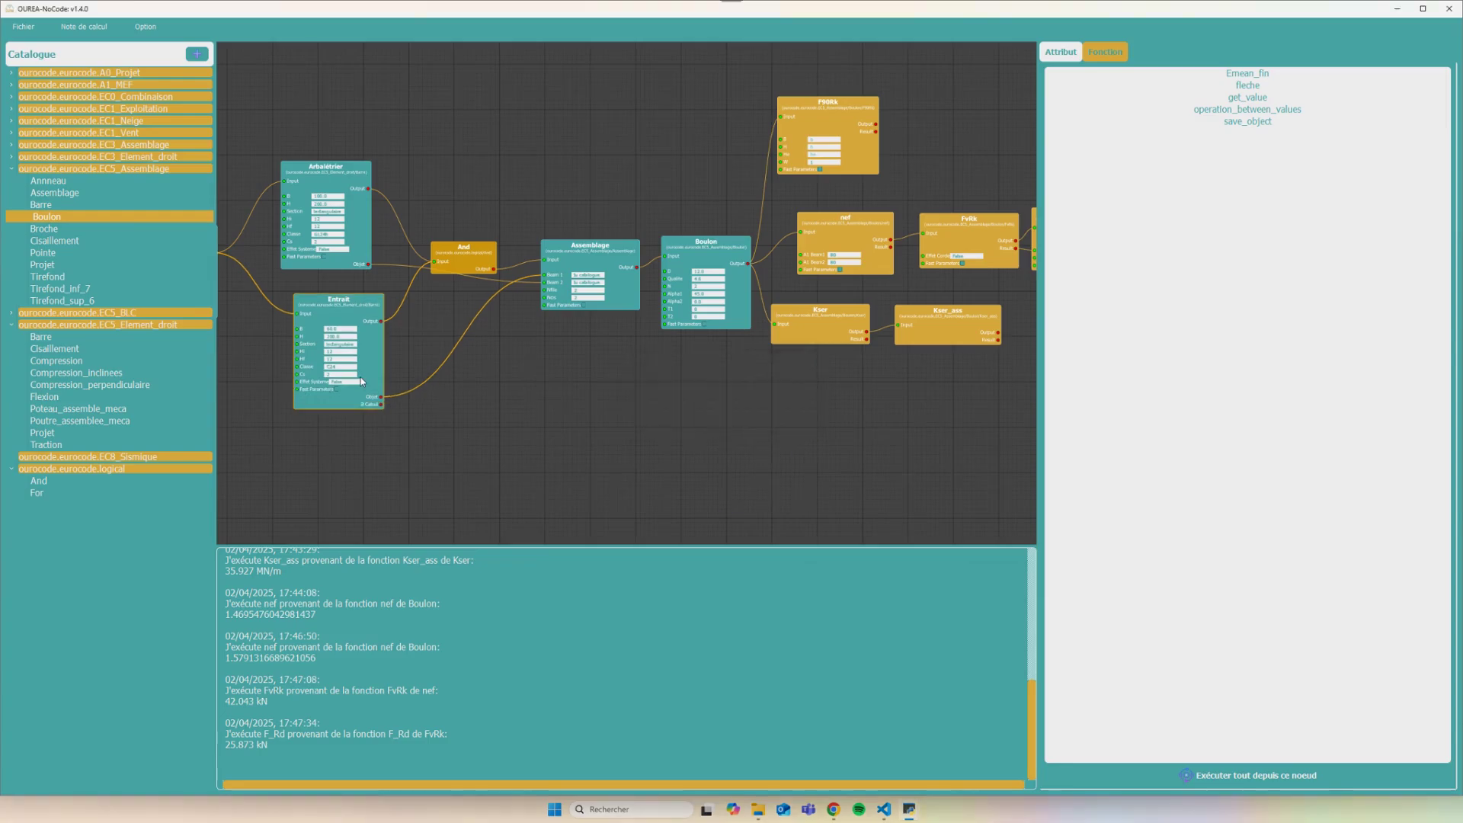
Add an output for the h_calcul attribute to the Entrait node
{"action": "double_click", "coordinate": [361, 377]}
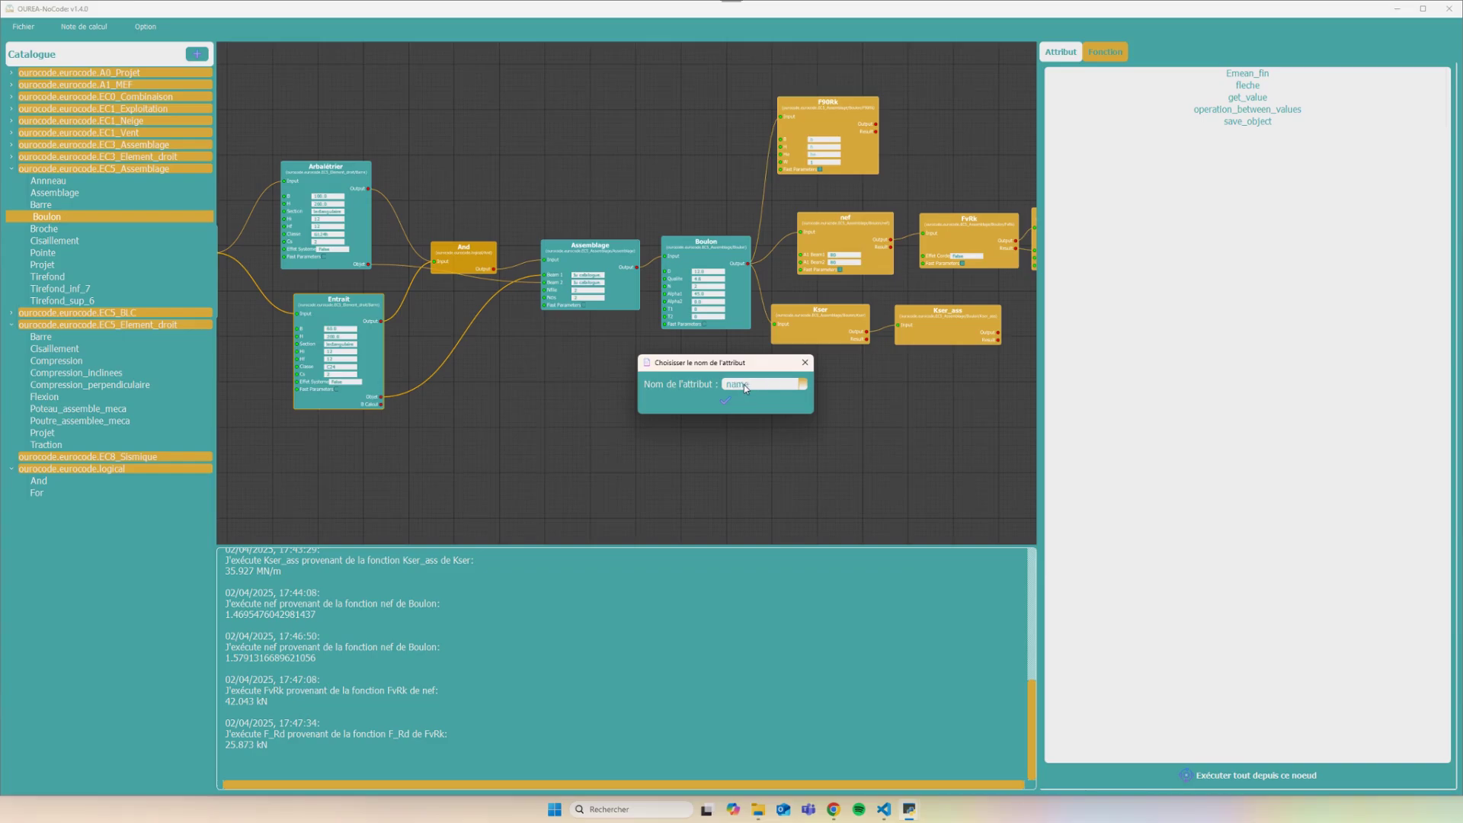
{"action": "left_click", "coordinate": [744, 385]}
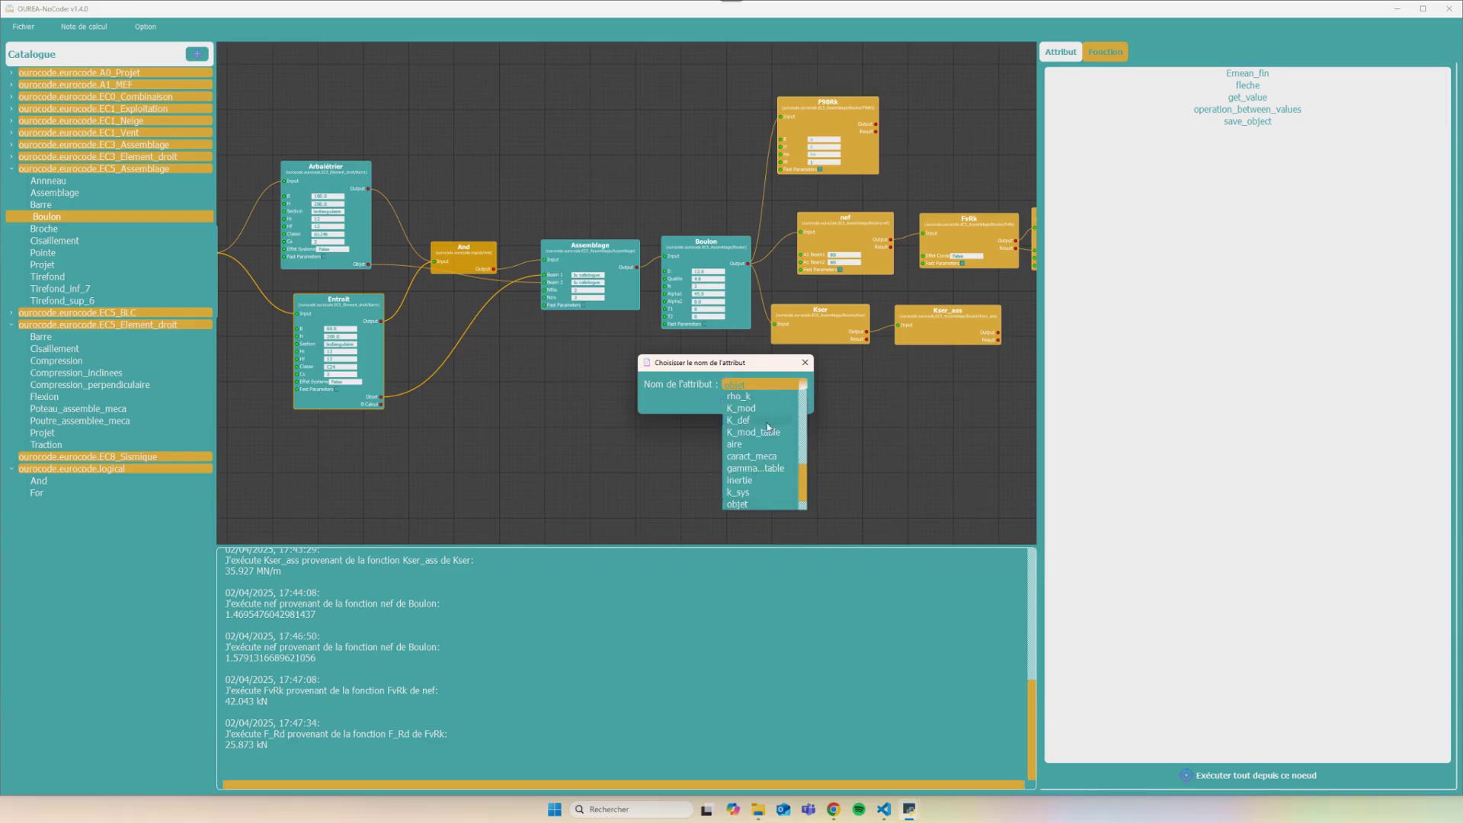
{"action": "scroll", "coordinate": [758, 436], "scroll_direction": "down", "scroll_amount": 2}
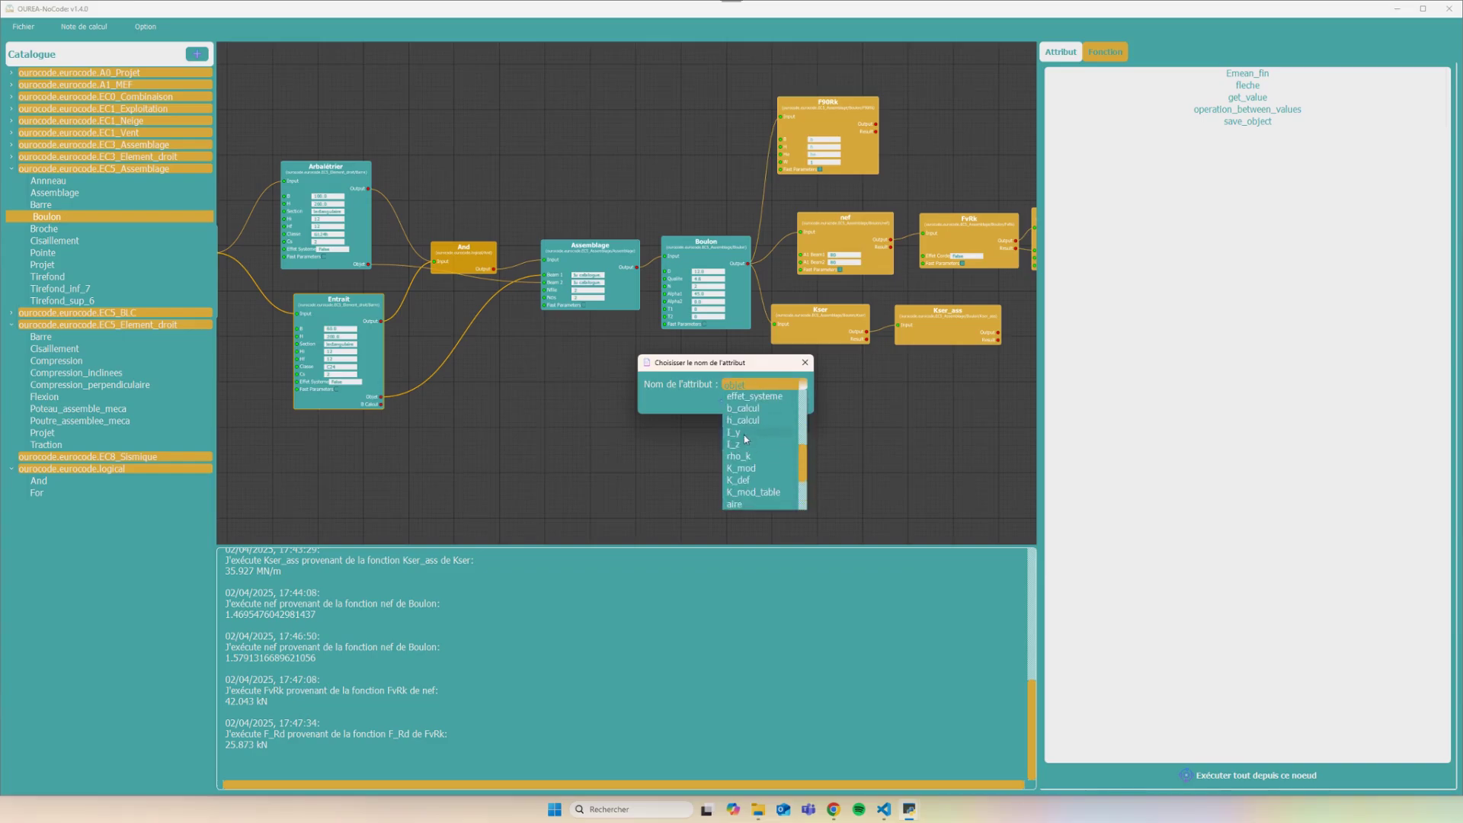
{"action": "left_click", "coordinate": [743, 434]}
{"action": "left_click", "coordinate": [732, 401]}
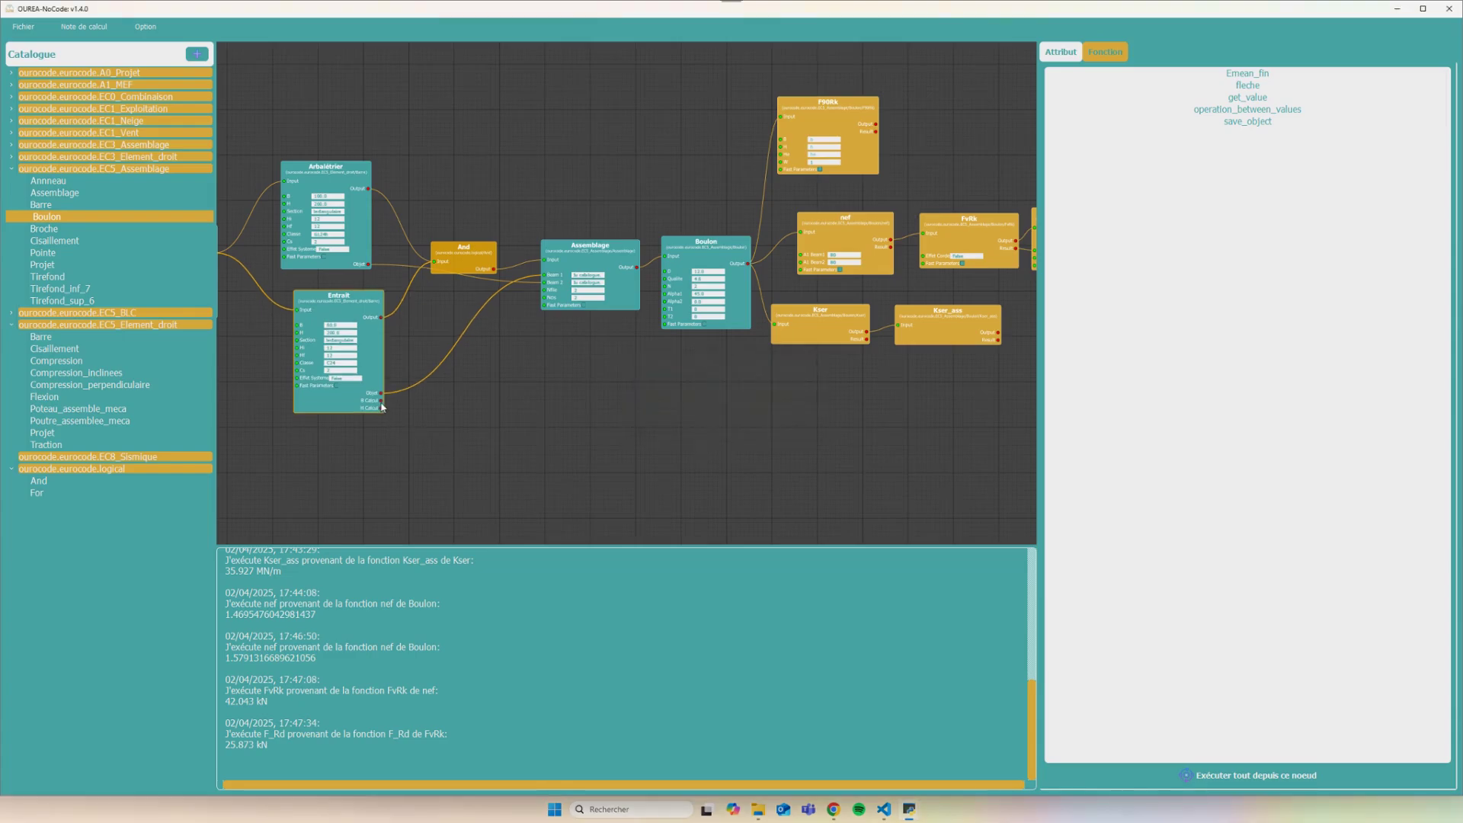
Connect the Entrait's b_calcul and h_calcul outputs to the B and H inputs of the F90Rk node
{"action": "left_click_drag", "start_coordinate": [382, 406], "coordinate": [783, 143]}
{"action": "left_click_drag", "start_coordinate": [381, 407], "coordinate": [782, 146]}
{"action": "left_click", "coordinate": [815, 135]}
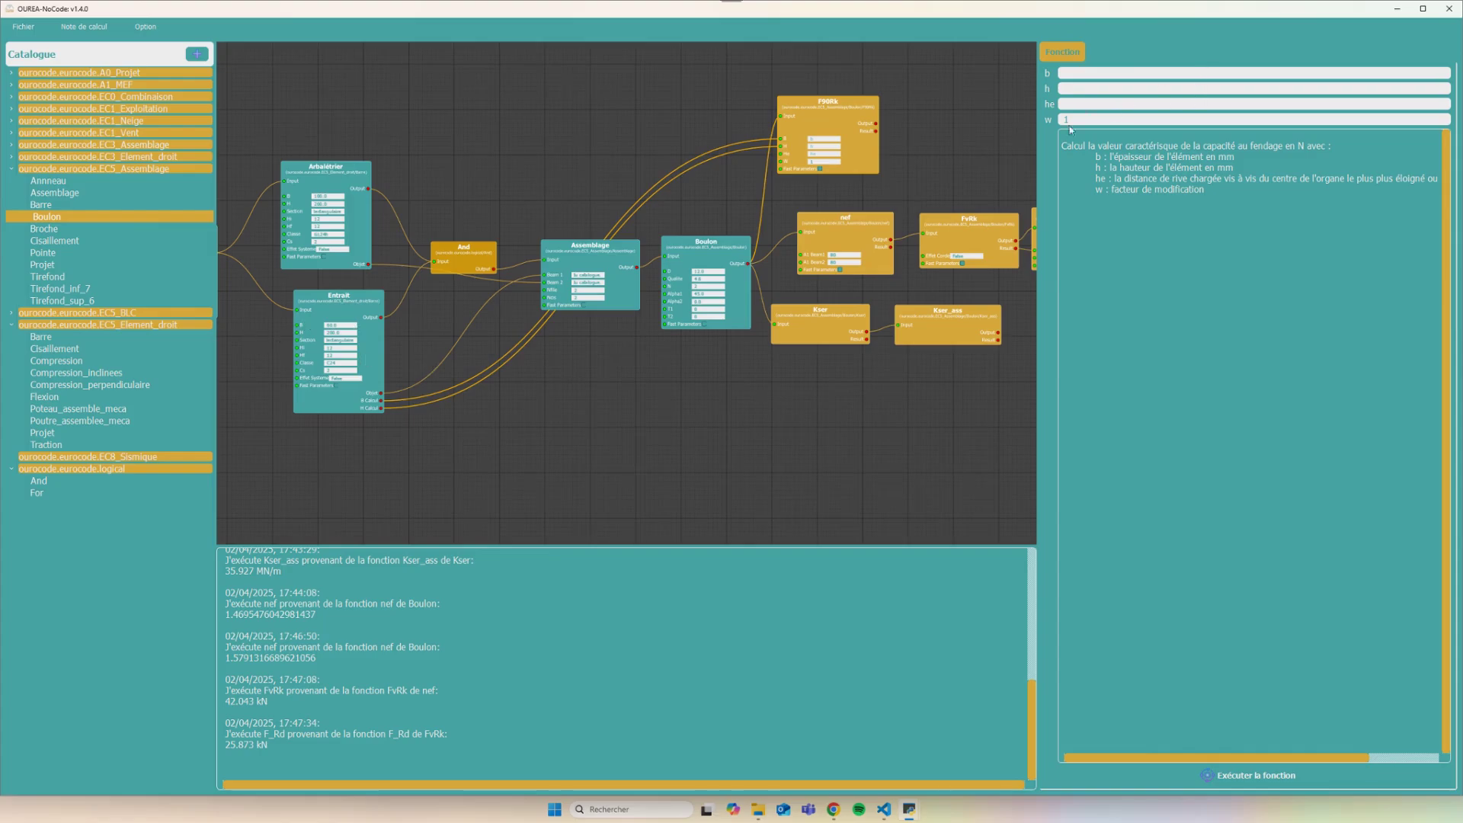
Switch to the report window, check the pince table in the Général chapter, and return to the node graph
{"action": "mouse_move", "coordinate": [907, 815]}
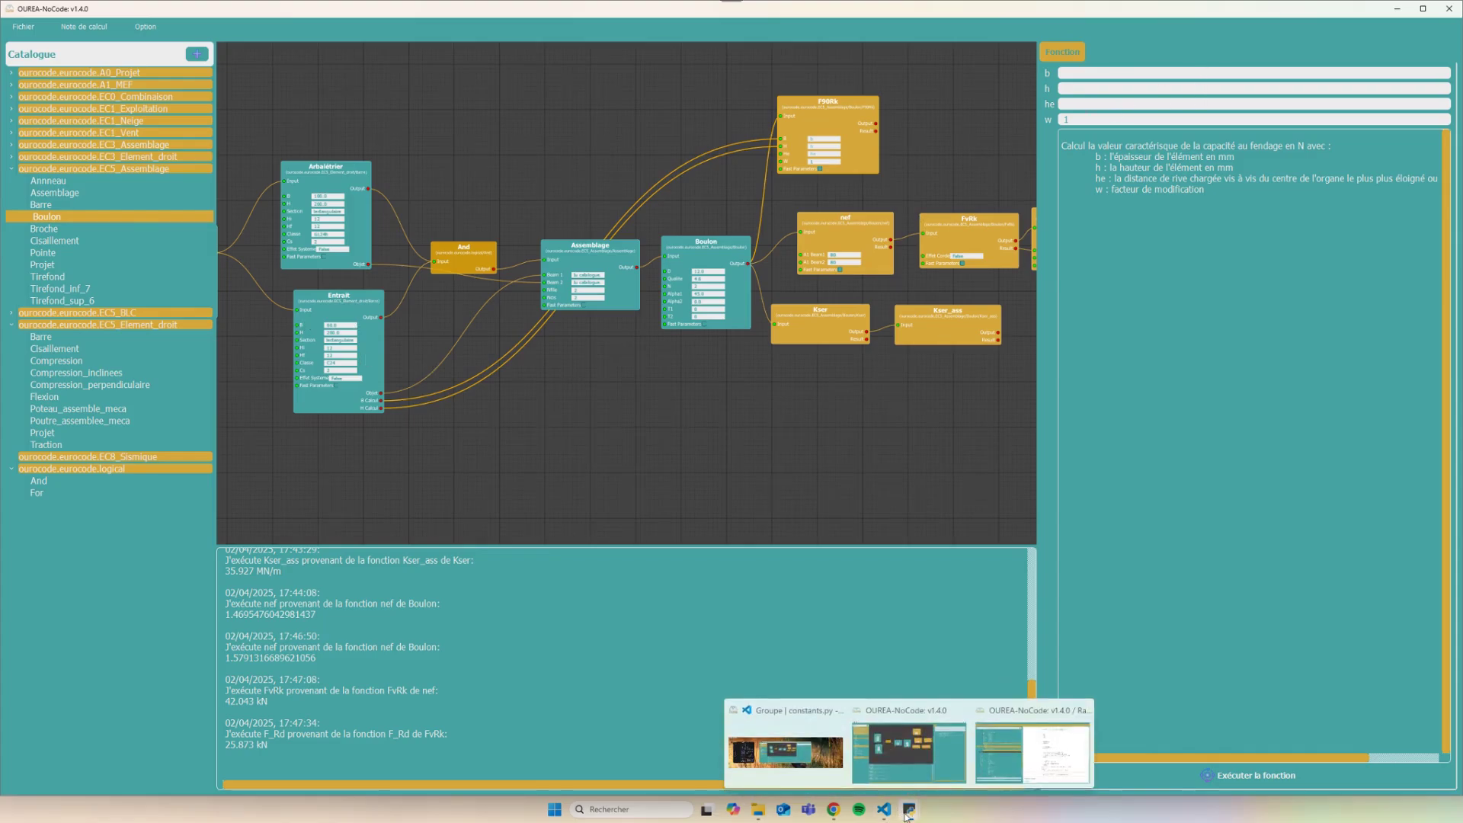
{"action": "left_click", "coordinate": [1054, 749]}
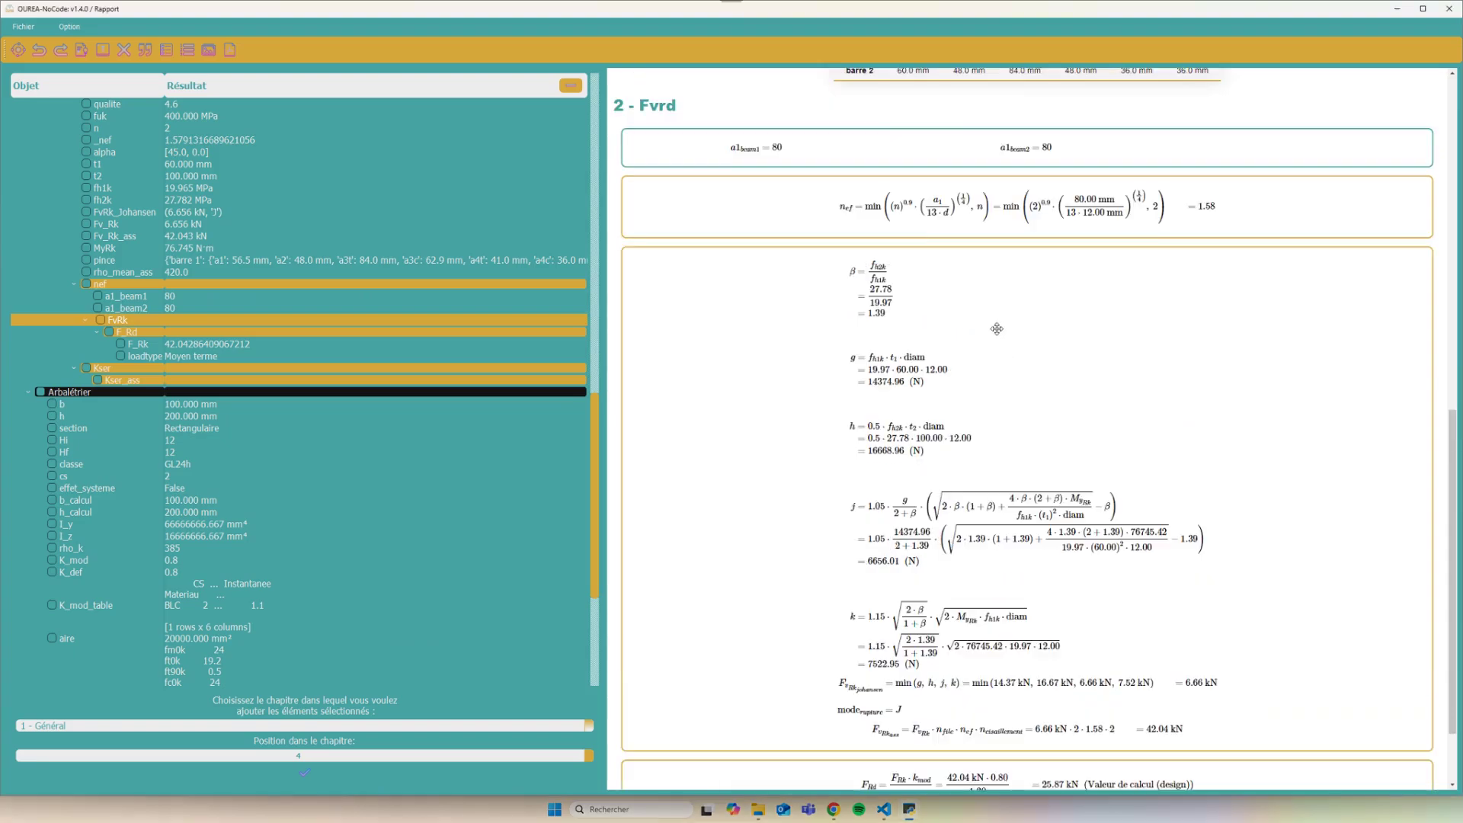
{"action": "scroll", "coordinate": [996, 330], "scroll_direction": "down", "scroll_amount": 3}
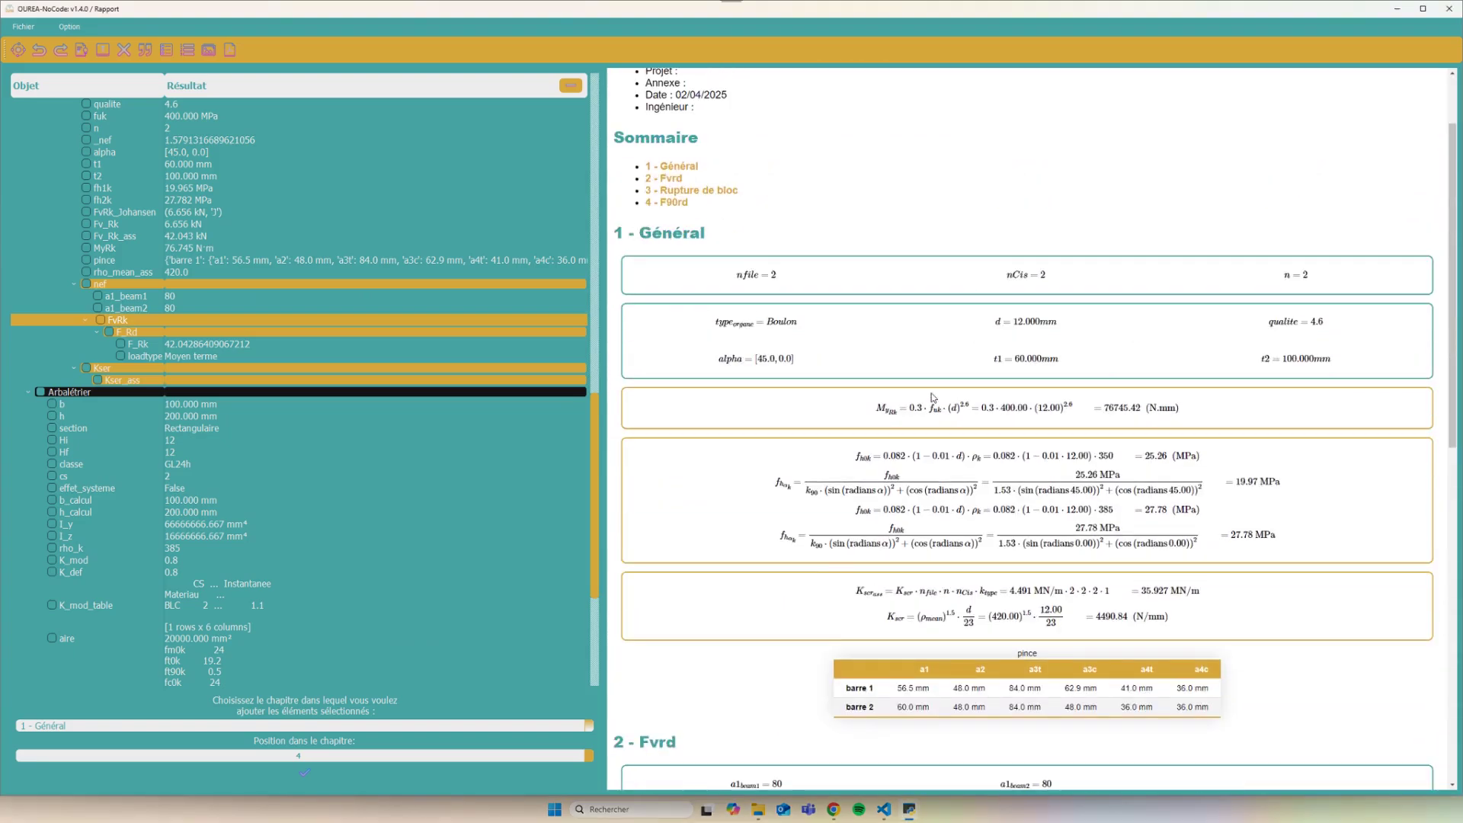
{"action": "scroll", "coordinate": [1047, 478], "scroll_direction": "down", "scroll_amount": 2}
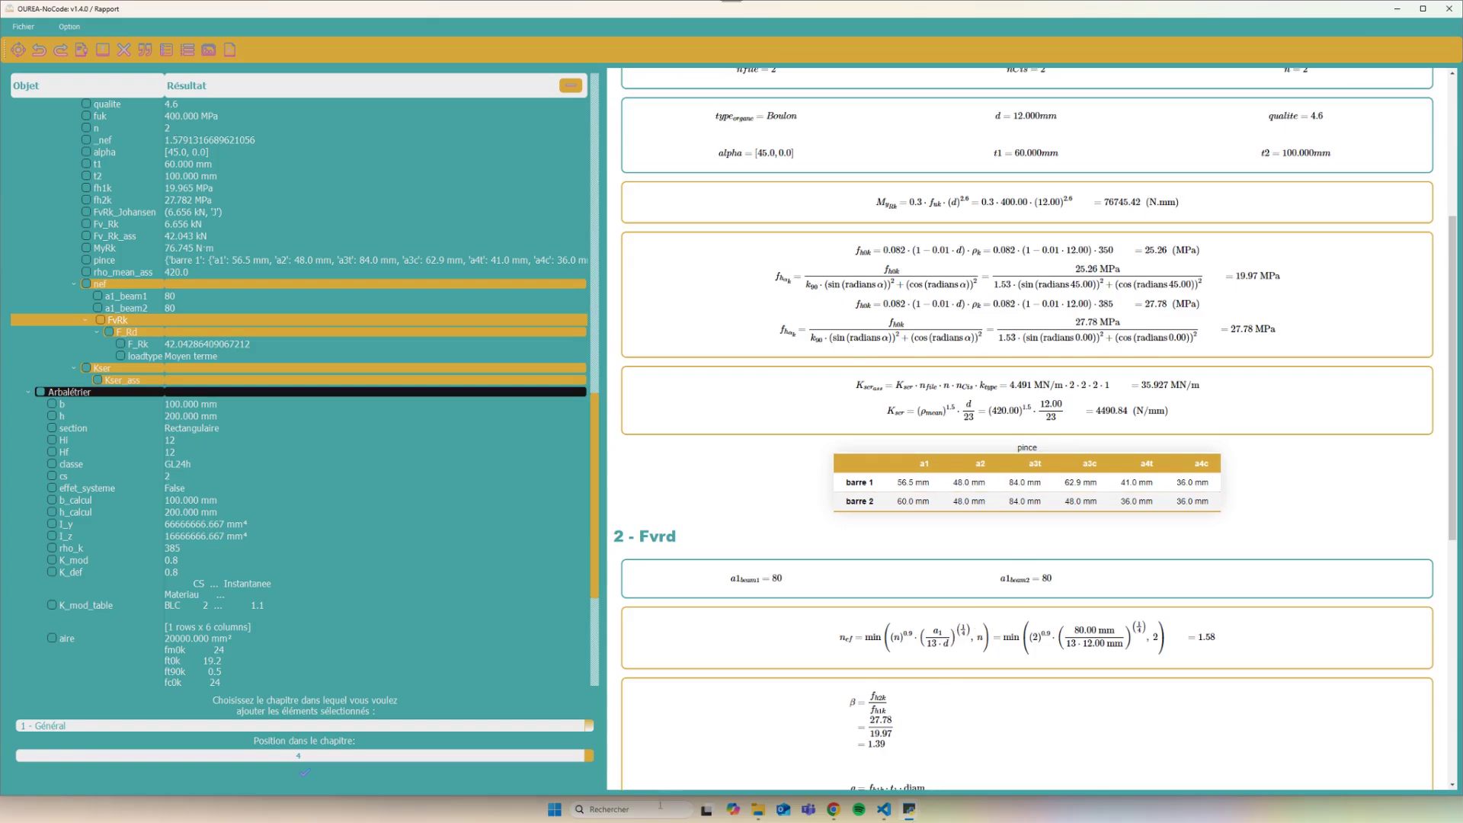
{"action": "mouse_move", "coordinate": [706, 808]}
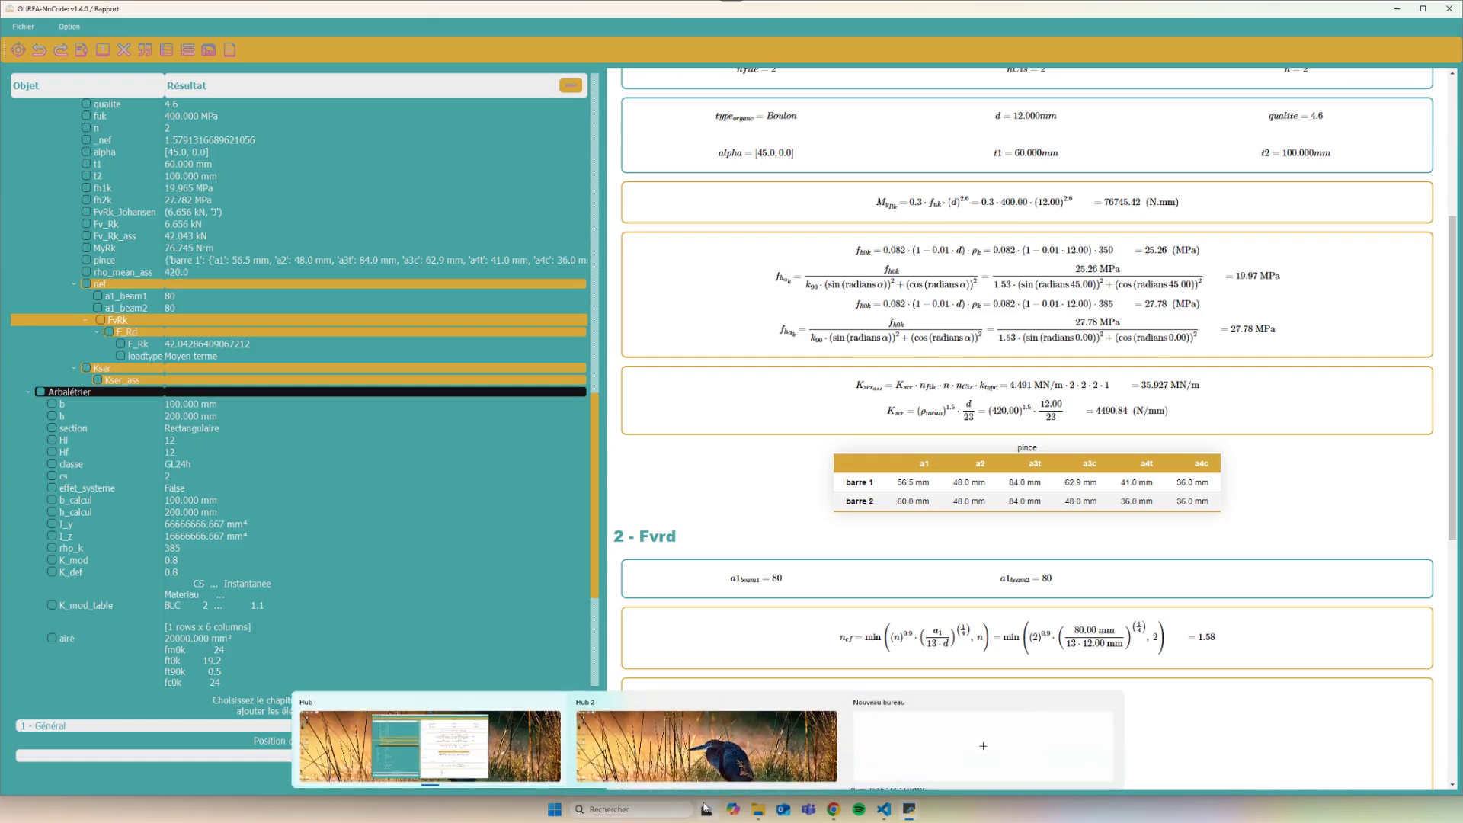
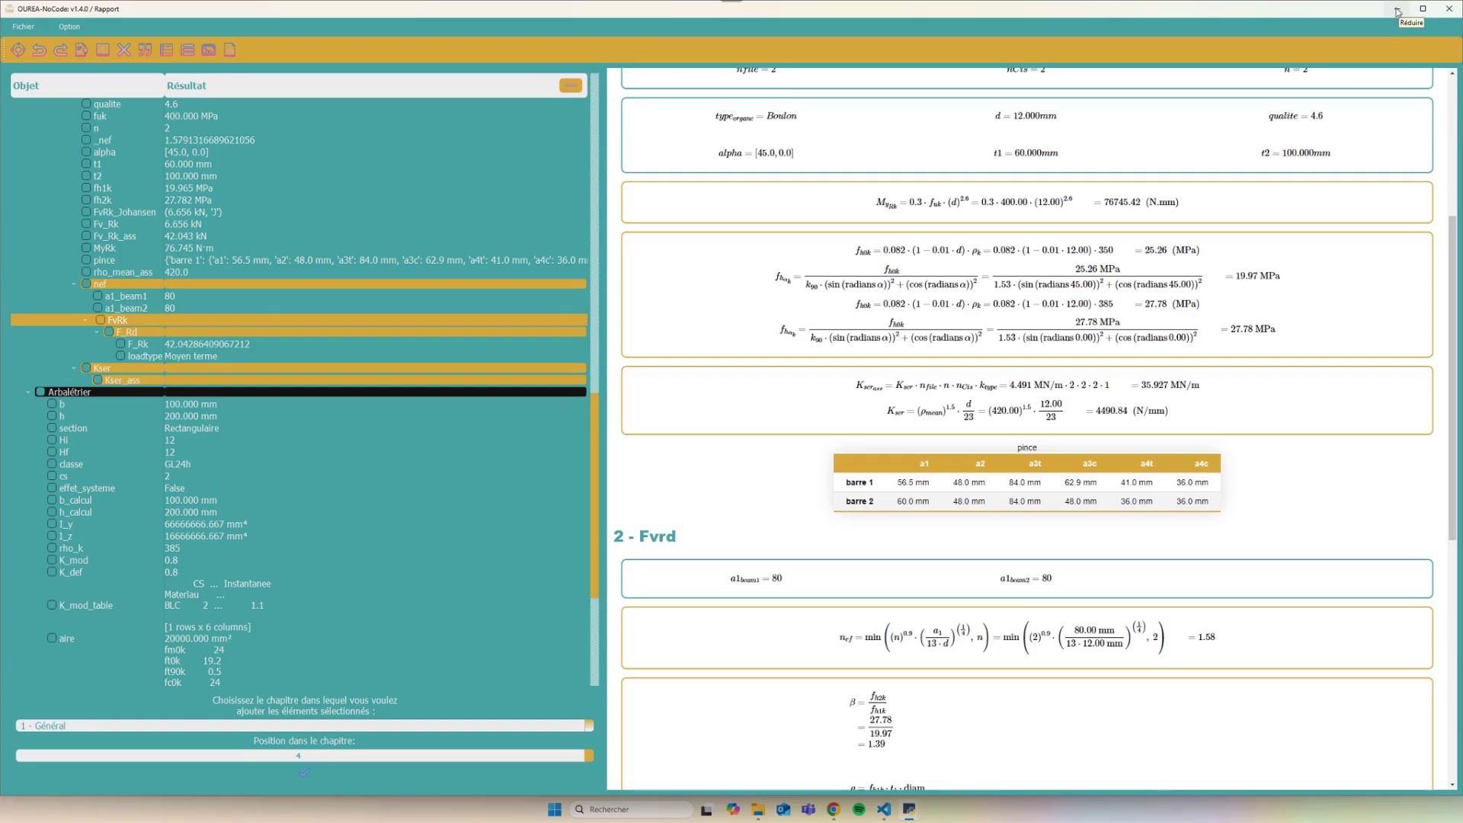
{"action": "left_click", "coordinate": [1398, 11]}
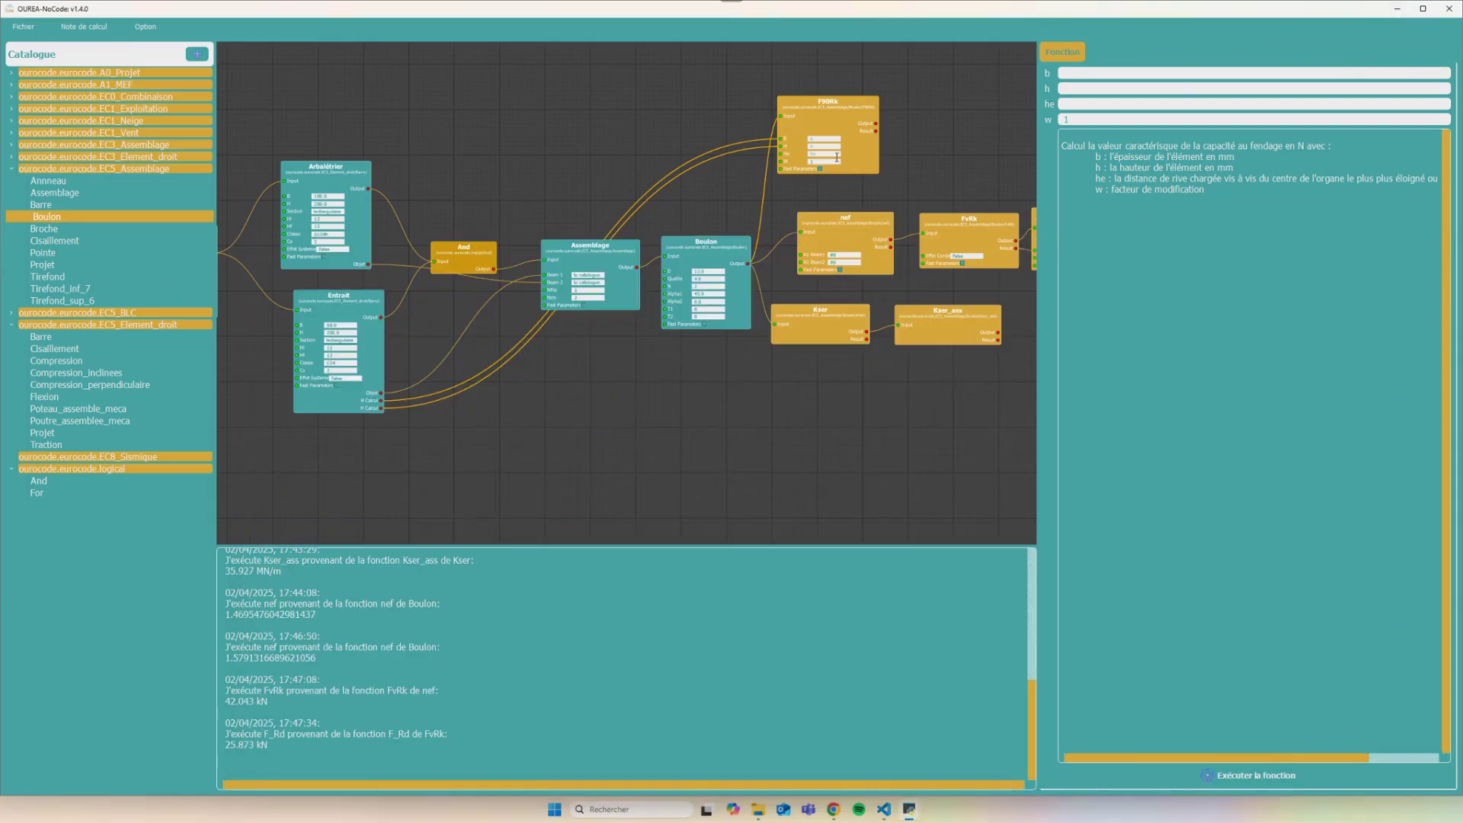
Set F90Rk's he parameter to 130, run the function, and shift its node slightly away from the Boulon
{"action": "left_click", "coordinate": [1106, 101]}
{"action": "type", "text": "130"}
{"action": "left_click", "coordinate": [1232, 774]}
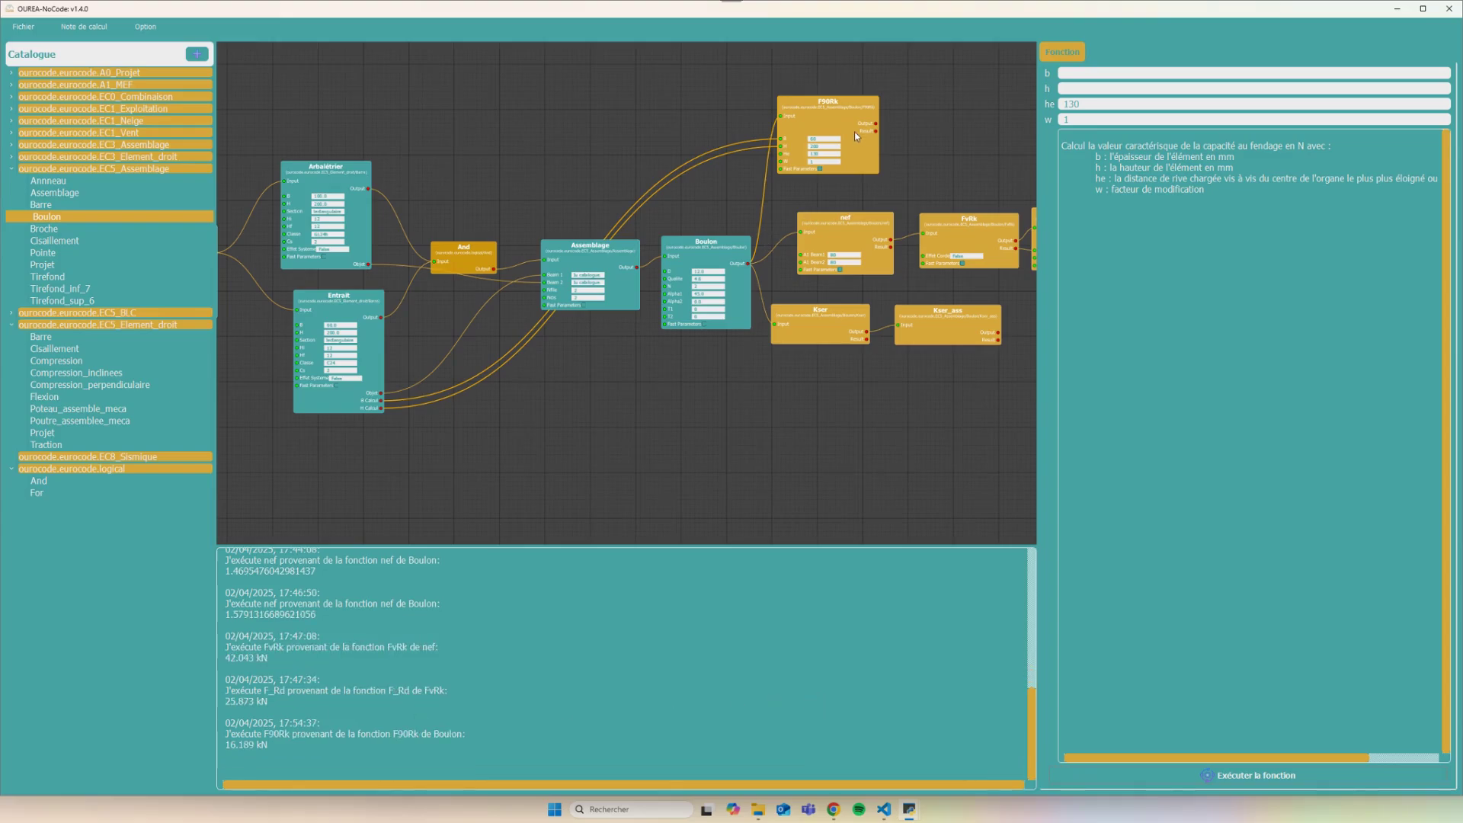
{"action": "mouse_move", "coordinate": [854, 134]}
{"action": "left_mouse_down"}
{"action": "mouse_move", "coordinate": [890, 122]}
{"action": "mouse_move", "coordinate": [878, 131]}
{"action": "left_mouse_up"}
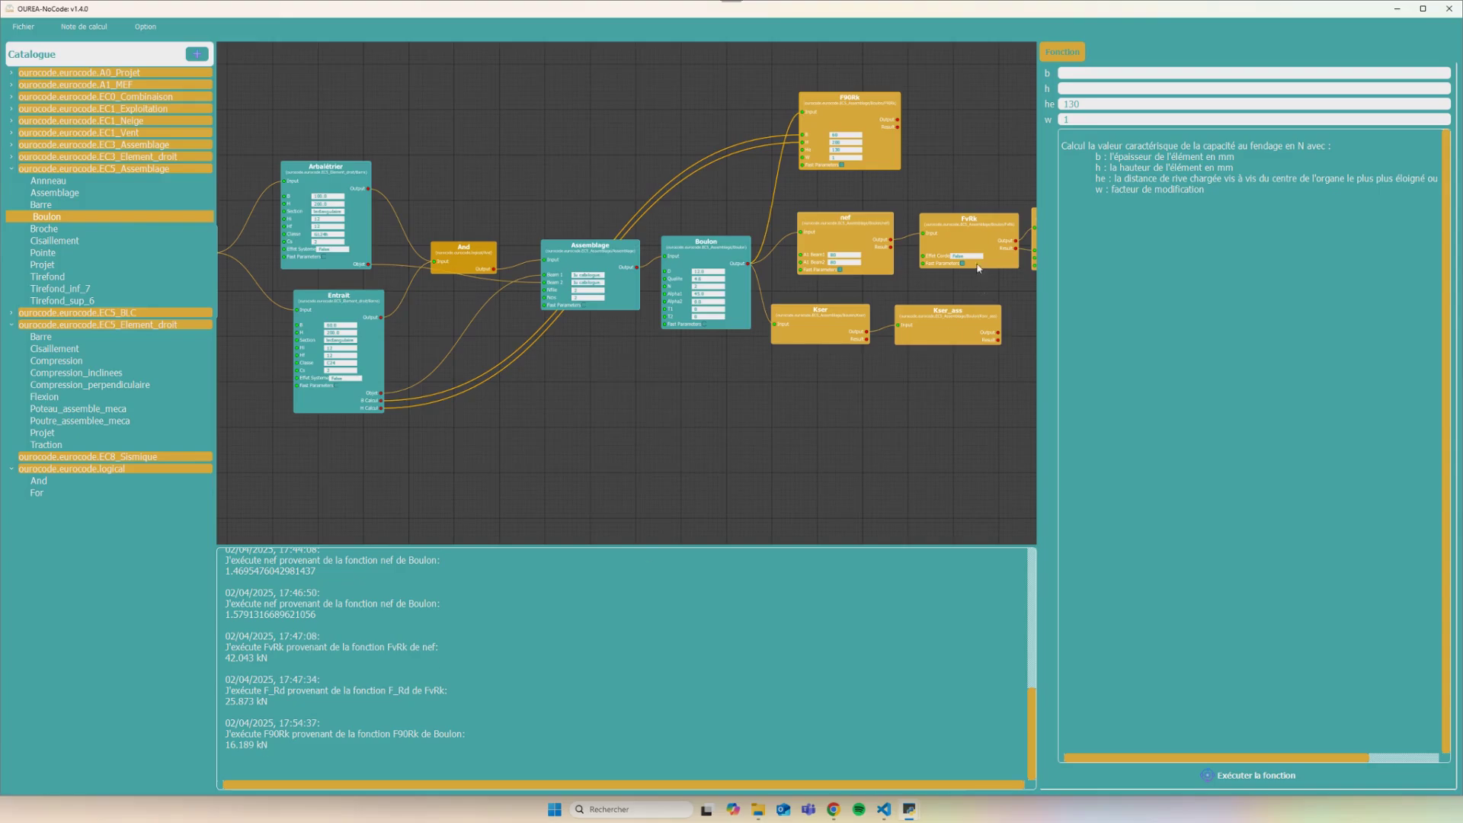
{"action": "scroll", "coordinate": [917, 169], "scroll_direction": "up", "scroll_amount": 3}
{"action": "left_click", "coordinate": [782, 200]}
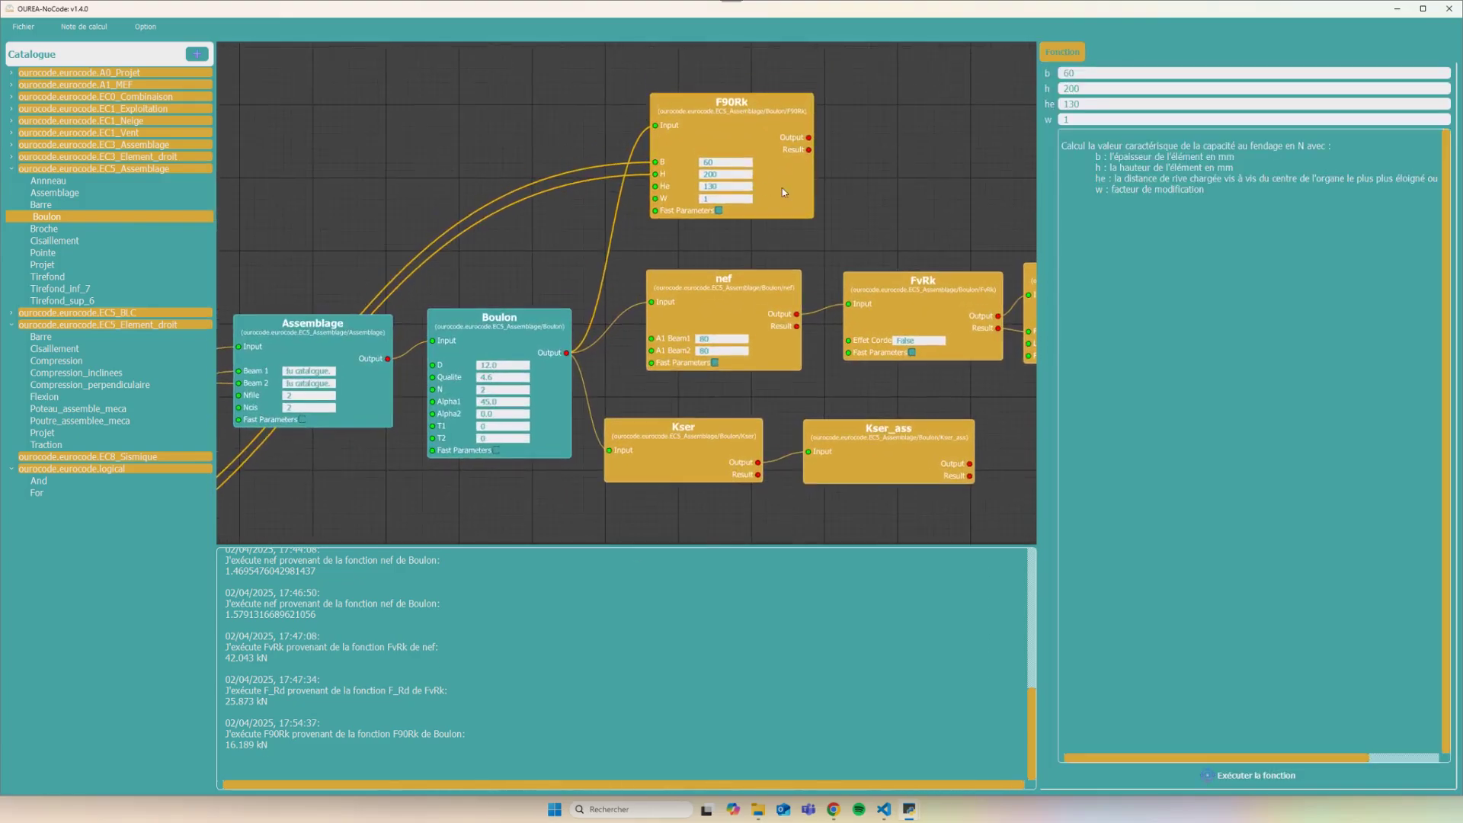
{"action": "scroll", "coordinate": [782, 201], "scroll_direction": "down", "scroll_amount": 2}
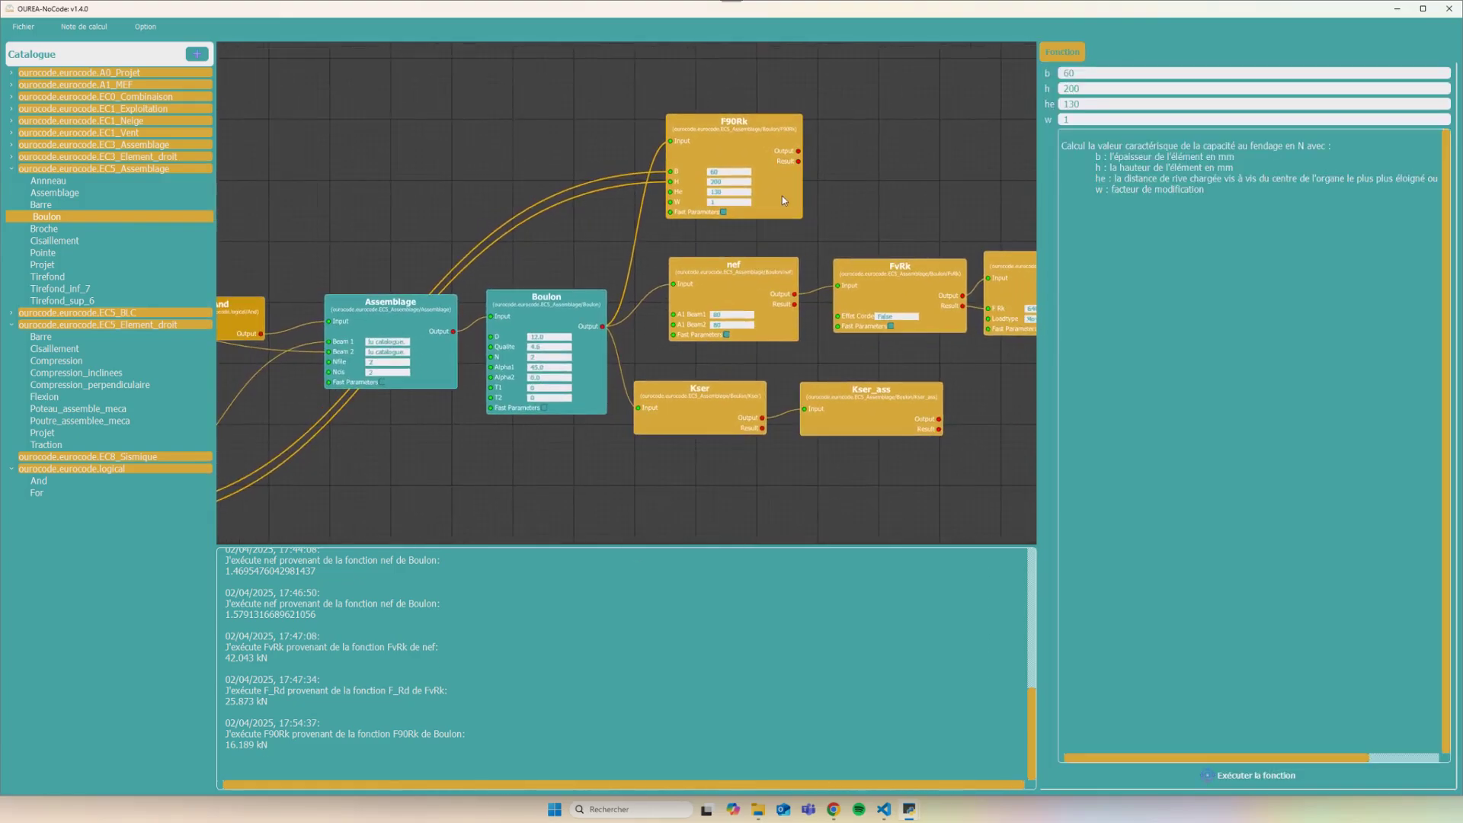
Move the FbsRk node down beside F_Rd and read its full parameter descriptions in a widened panel
{"action": "left_click", "coordinate": [896, 204]}
{"action": "scroll", "coordinate": [889, 203], "scroll_direction": "right", "scroll_amount": 5}
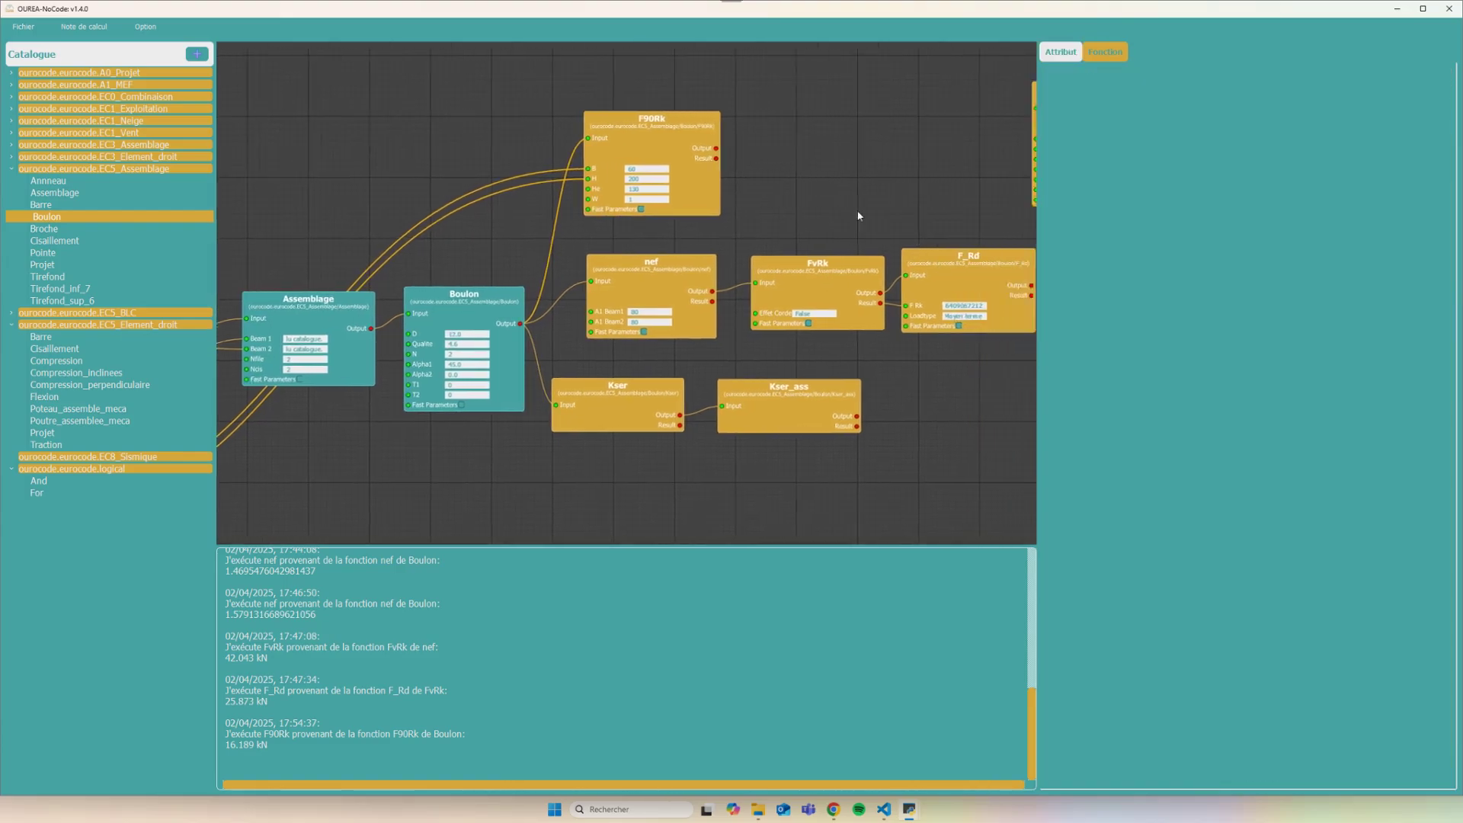
{"action": "left_click_drag", "start_coordinate": [856, 296], "coordinate": [854, 300]}
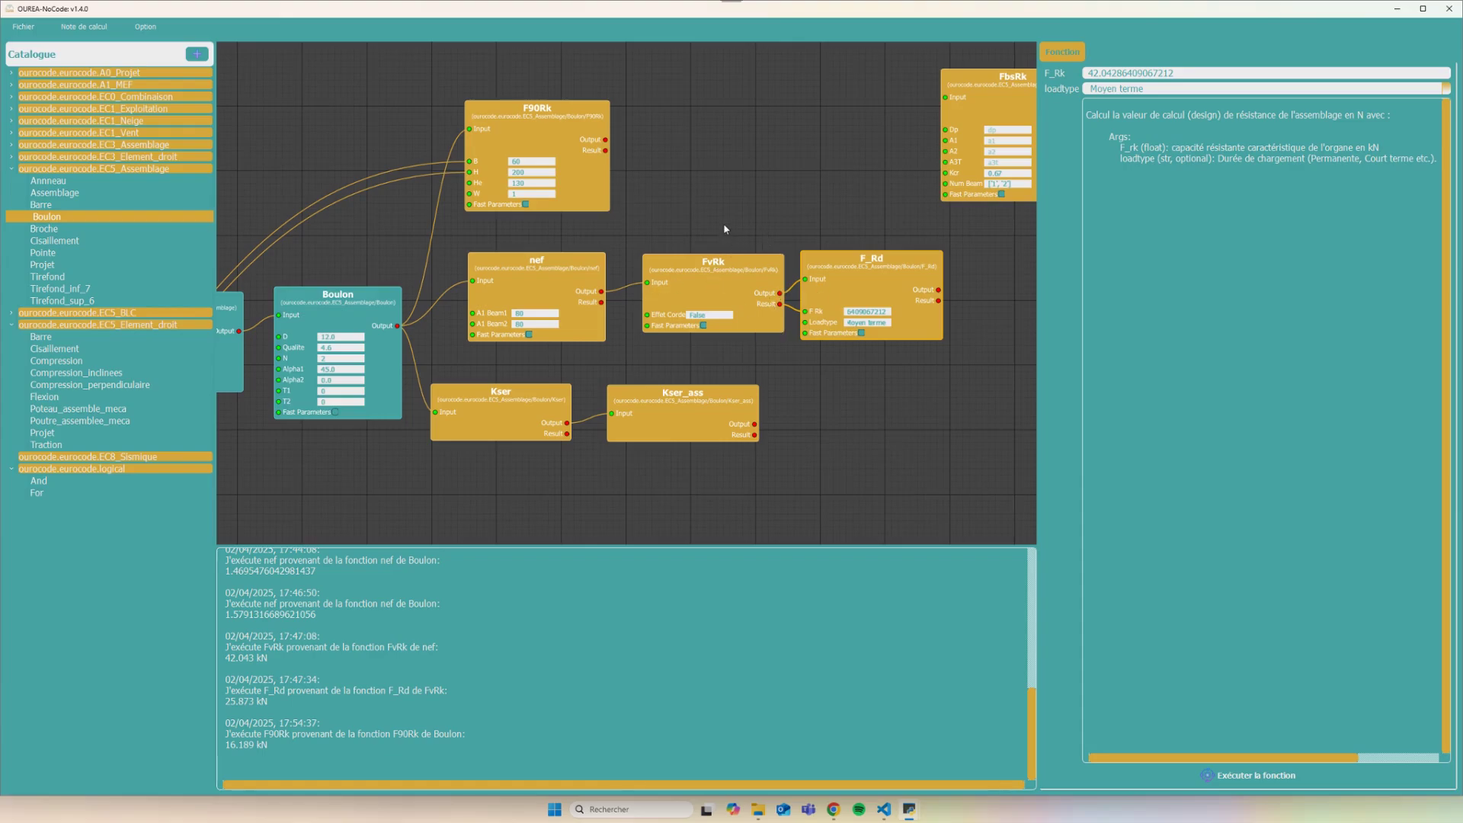
{"action": "scroll", "coordinate": [656, 185], "scroll_direction": "down", "scroll_amount": 5}
{"action": "left_click", "coordinate": [698, 148]}
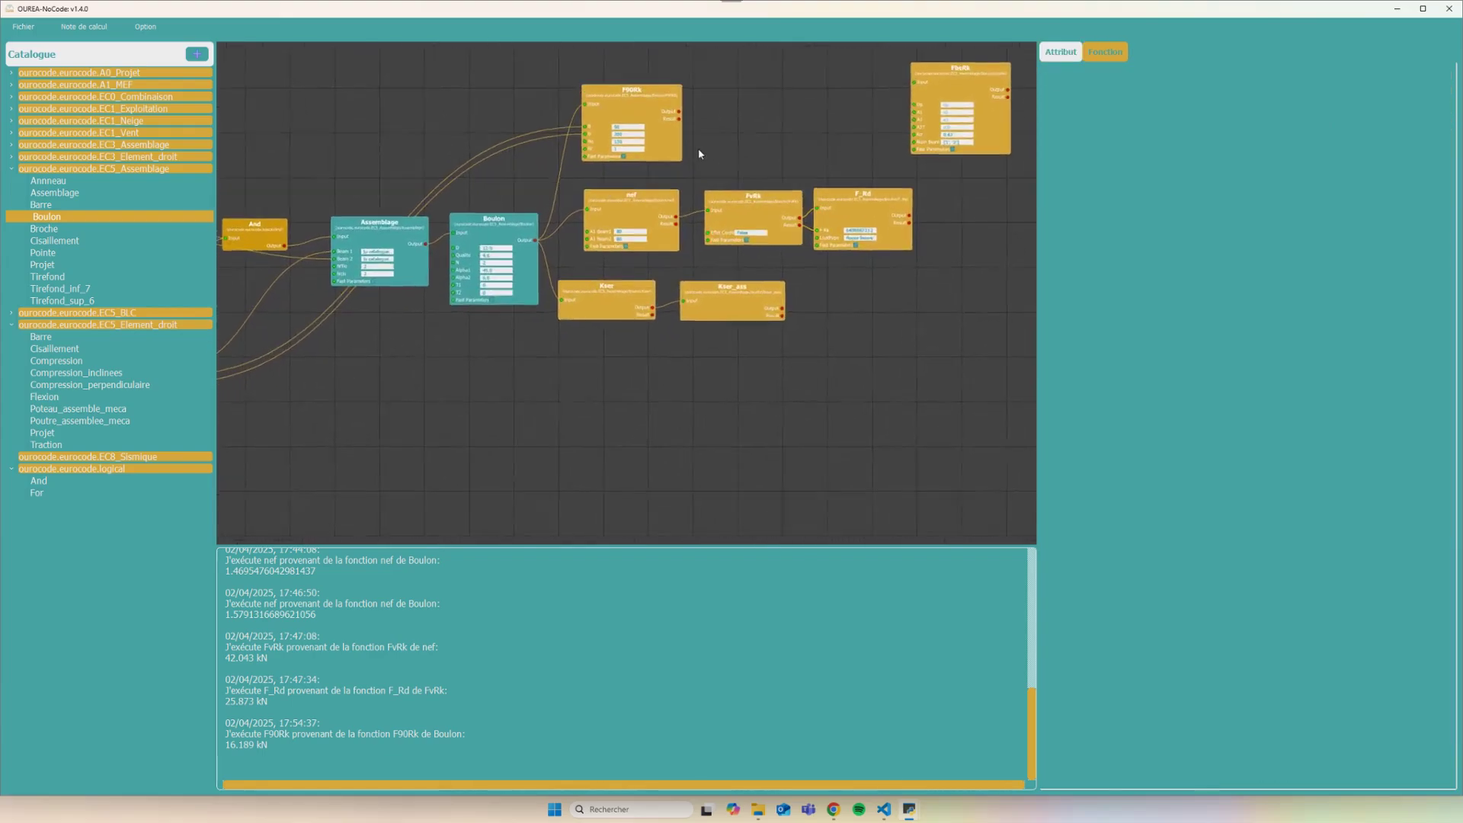
{"action": "left_click_drag", "start_coordinate": [945, 86], "coordinate": [967, 244]}
{"action": "left_click_drag", "start_coordinate": [844, 279], "coordinate": [698, 245]}
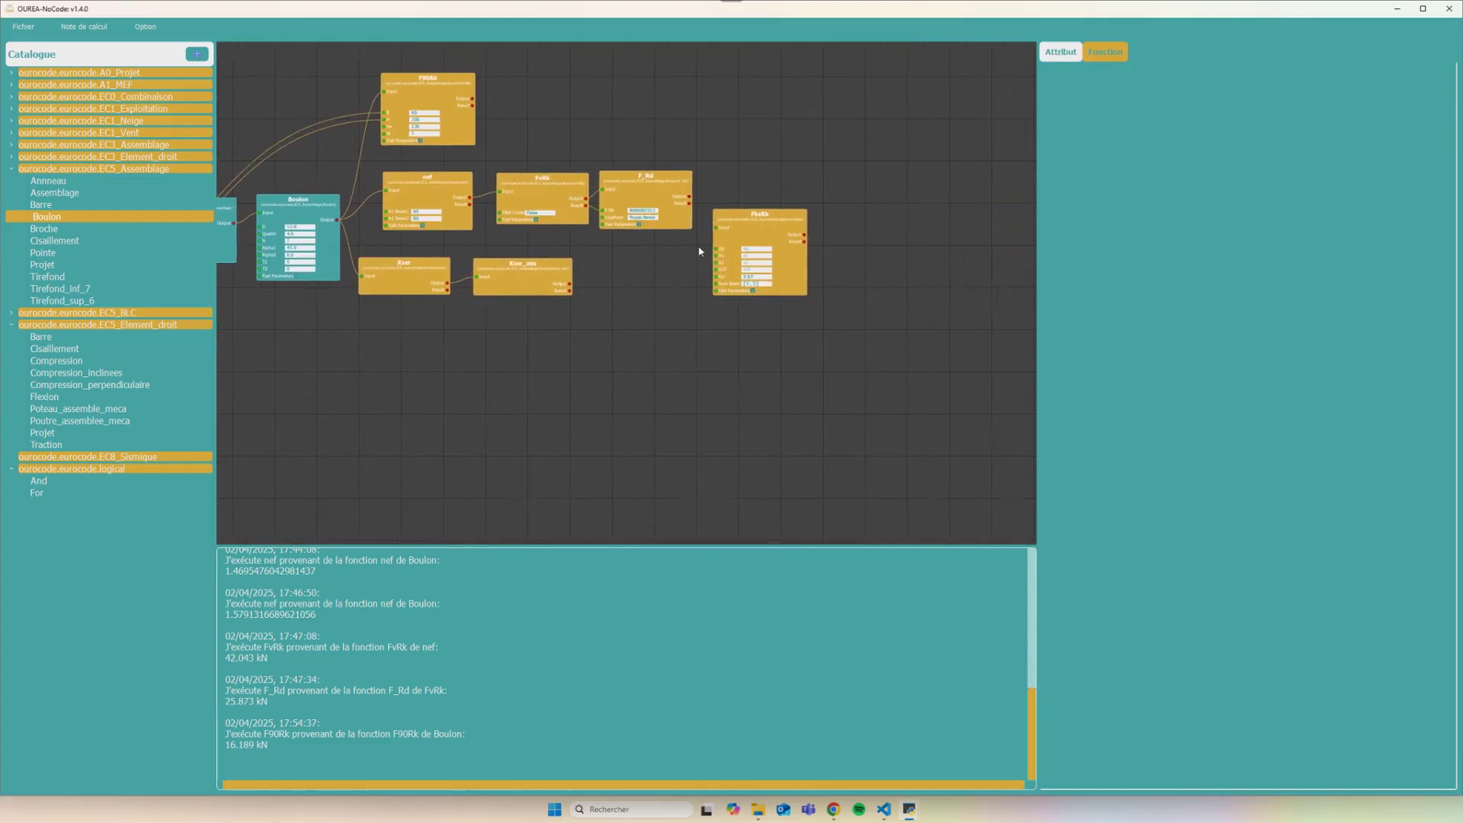
{"action": "scroll", "coordinate": [698, 245], "scroll_direction": "up", "scroll_amount": 2}
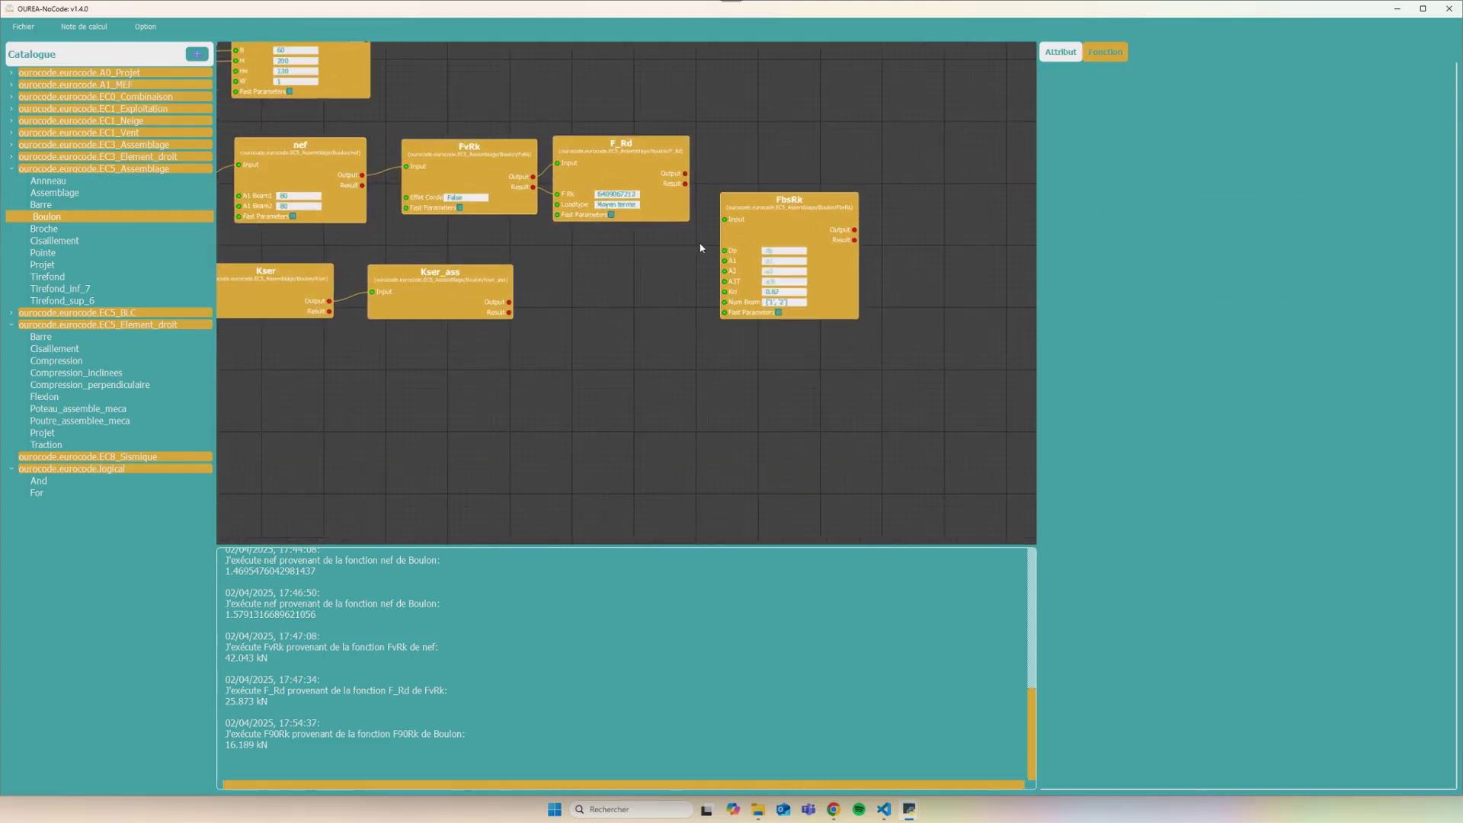
{"action": "left_click", "coordinate": [769, 253]}
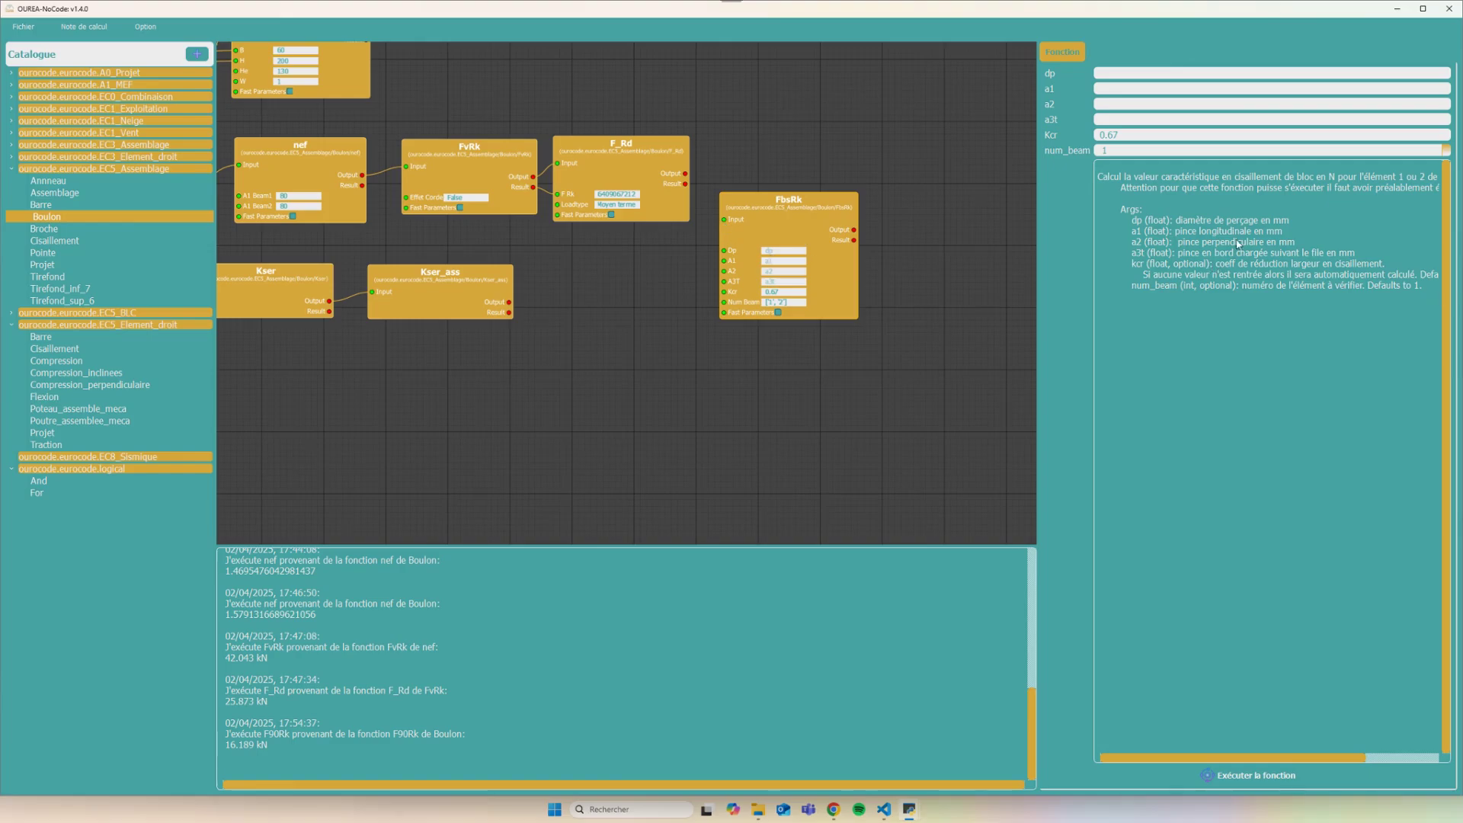
{"action": "left_click_drag", "start_coordinate": [1036, 196], "coordinate": [908, 214]}
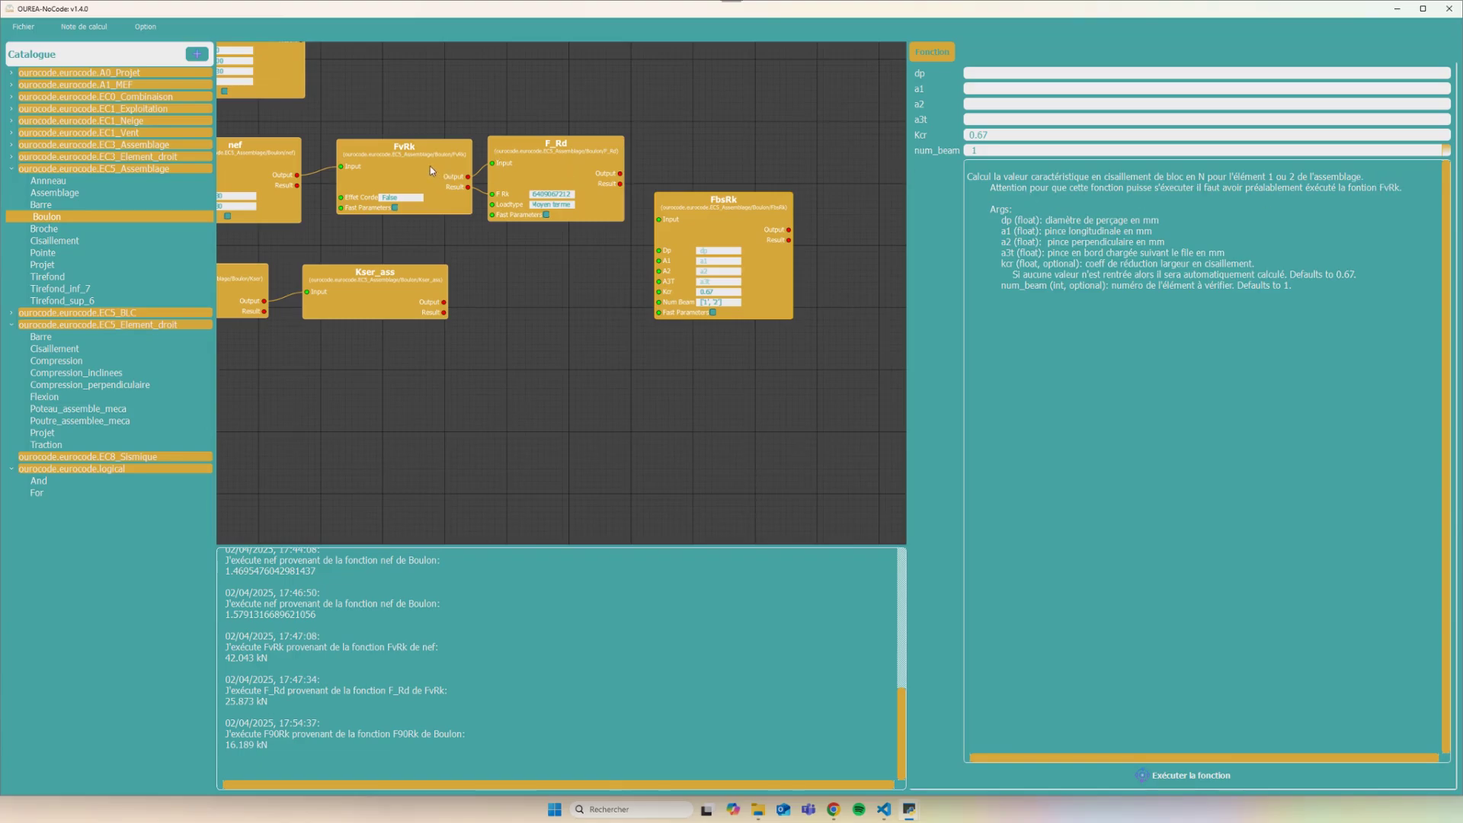
Try connecting F_Rd's output to the FbsRk input
{"action": "left_click_drag", "start_coordinate": [620, 175], "coordinate": [660, 220]}
{"action": "left_click", "coordinate": [644, 201]}
{"action": "scroll", "coordinate": [644, 201], "scroll_direction": "up", "scroll_amount": 3}
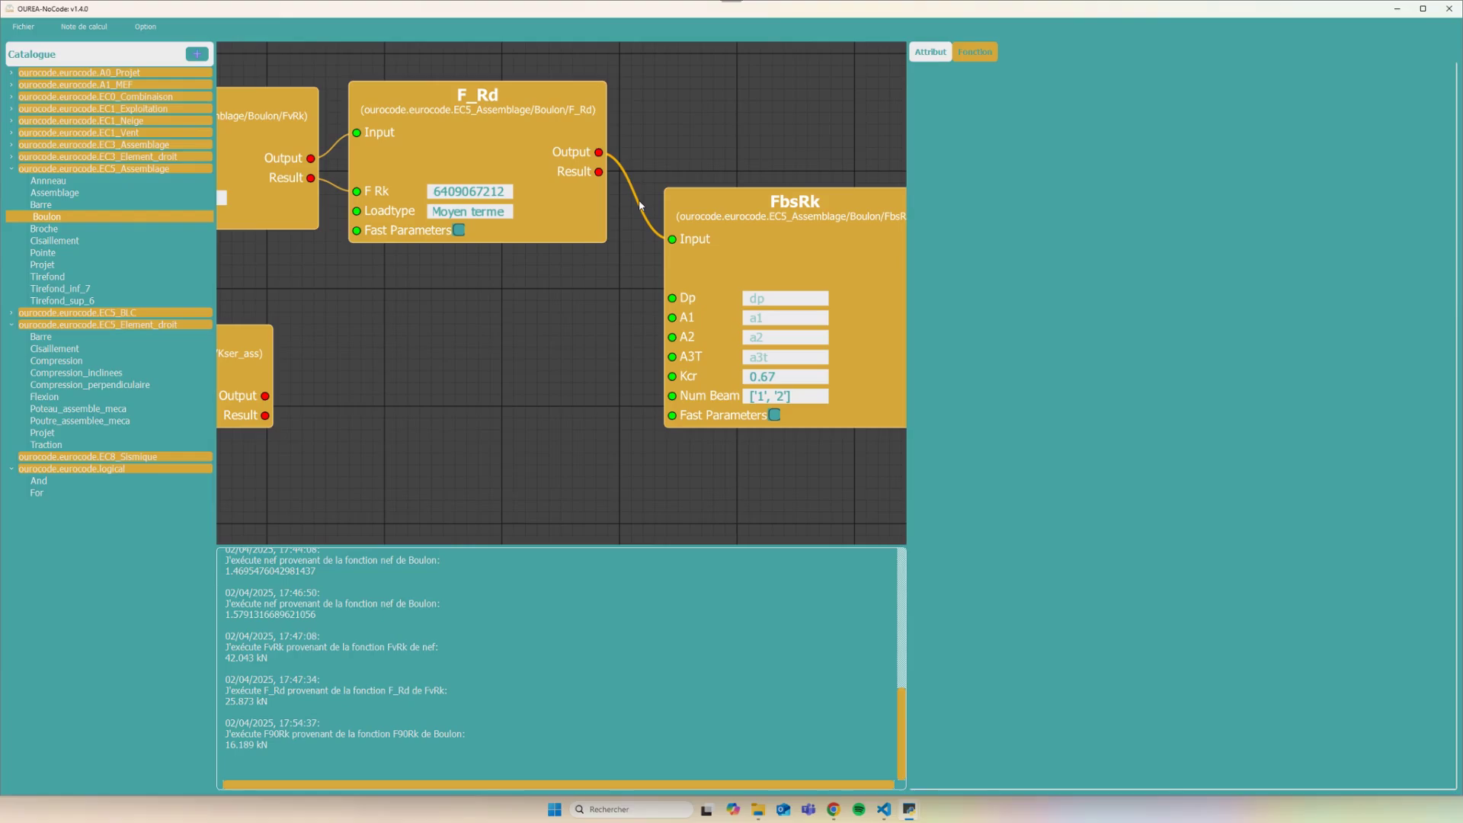
{"action": "scroll", "coordinate": [638, 199], "scroll_direction": "down", "scroll_amount": 5}
Move FbsRk farther from F_Rd and add the Boulon's operation_between_values function in the space after F_Rd
{"action": "left_click", "coordinate": [701, 223]}
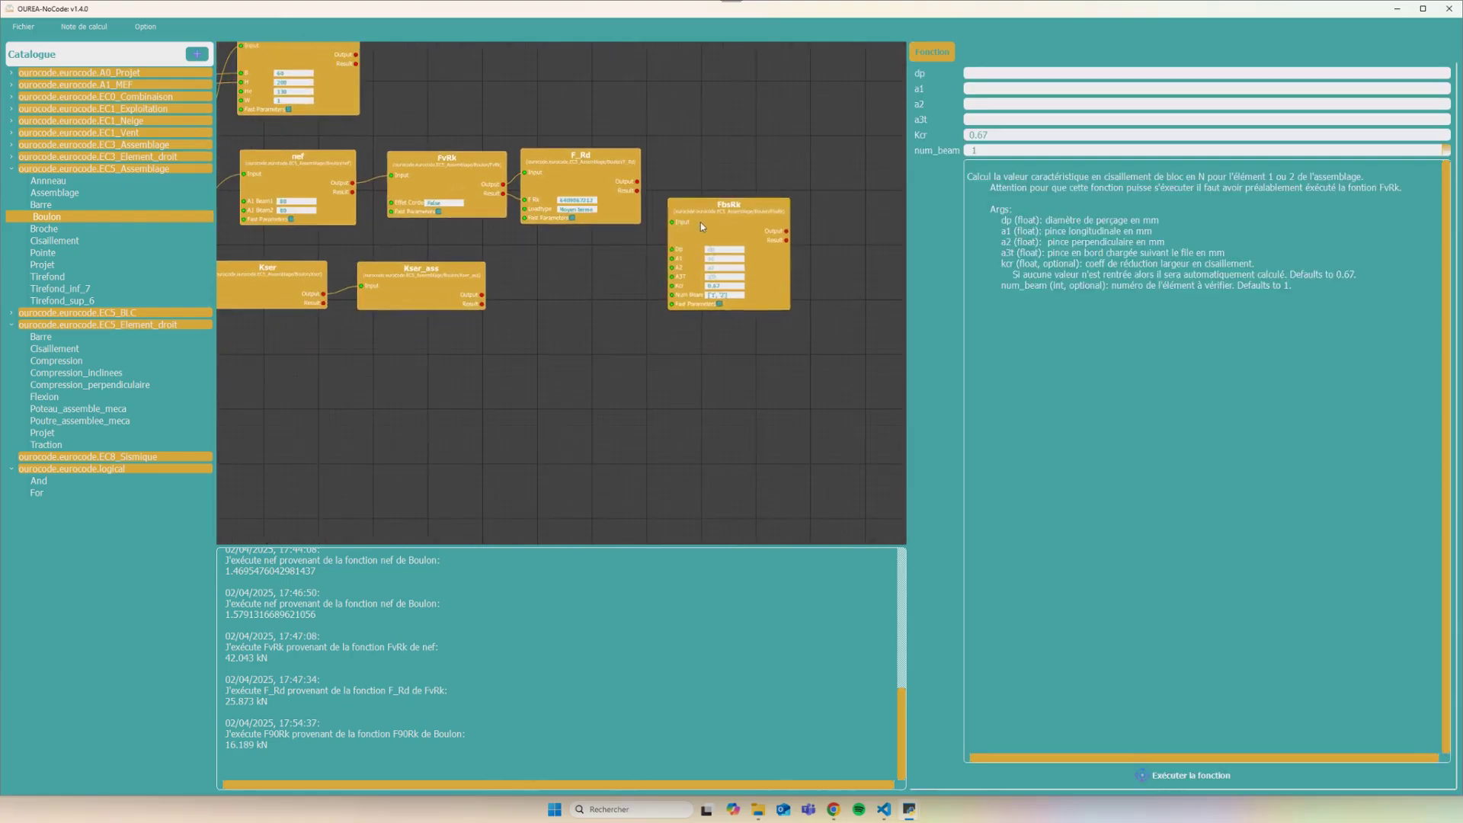
{"action": "scroll", "coordinate": [471, 179], "scroll_direction": "down", "scroll_amount": 4}
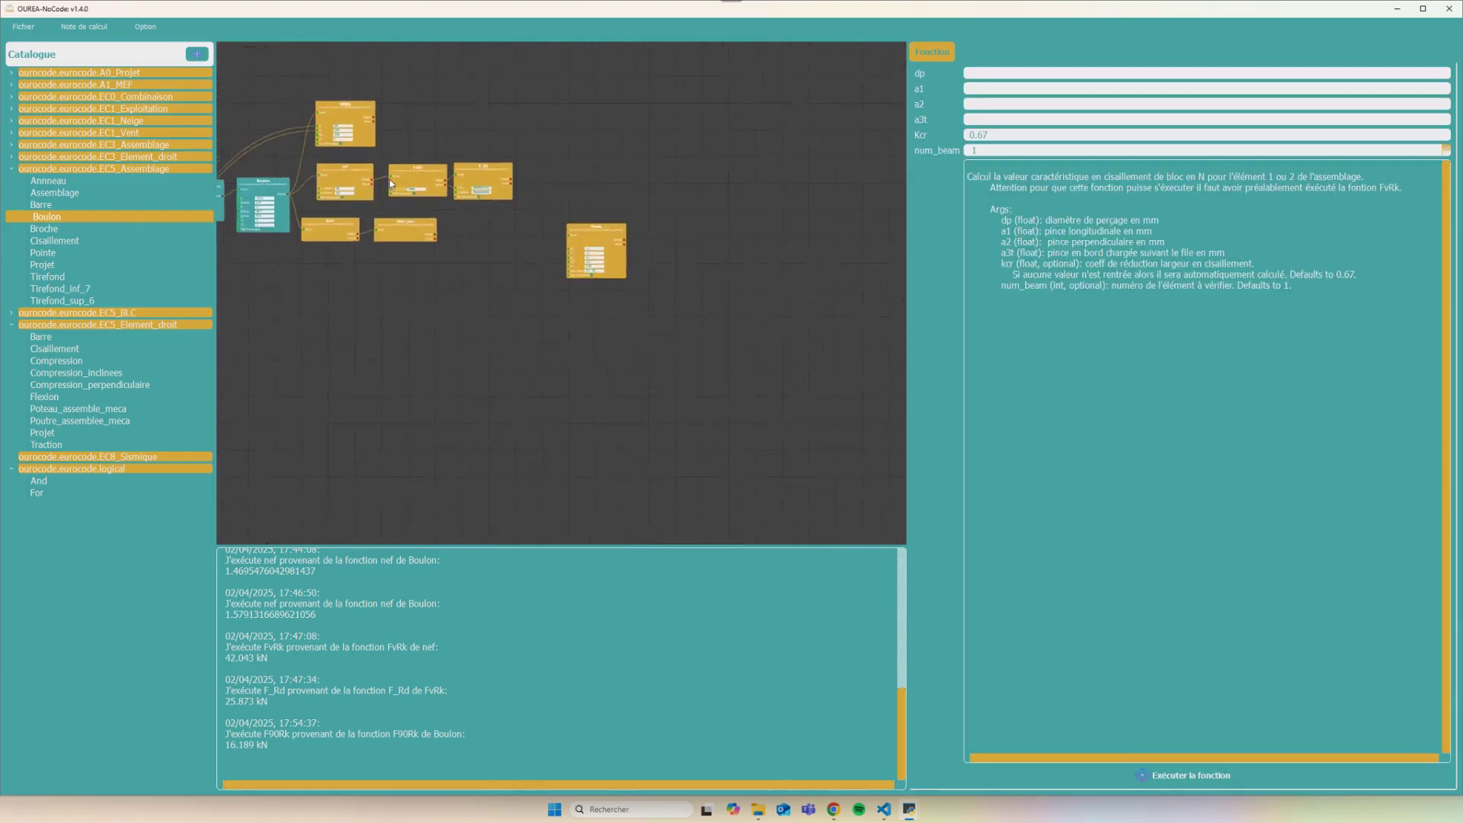
{"action": "left_click", "coordinate": [395, 221]}
{"action": "left_click_drag", "start_coordinate": [907, 234], "coordinate": [1135, 231]}
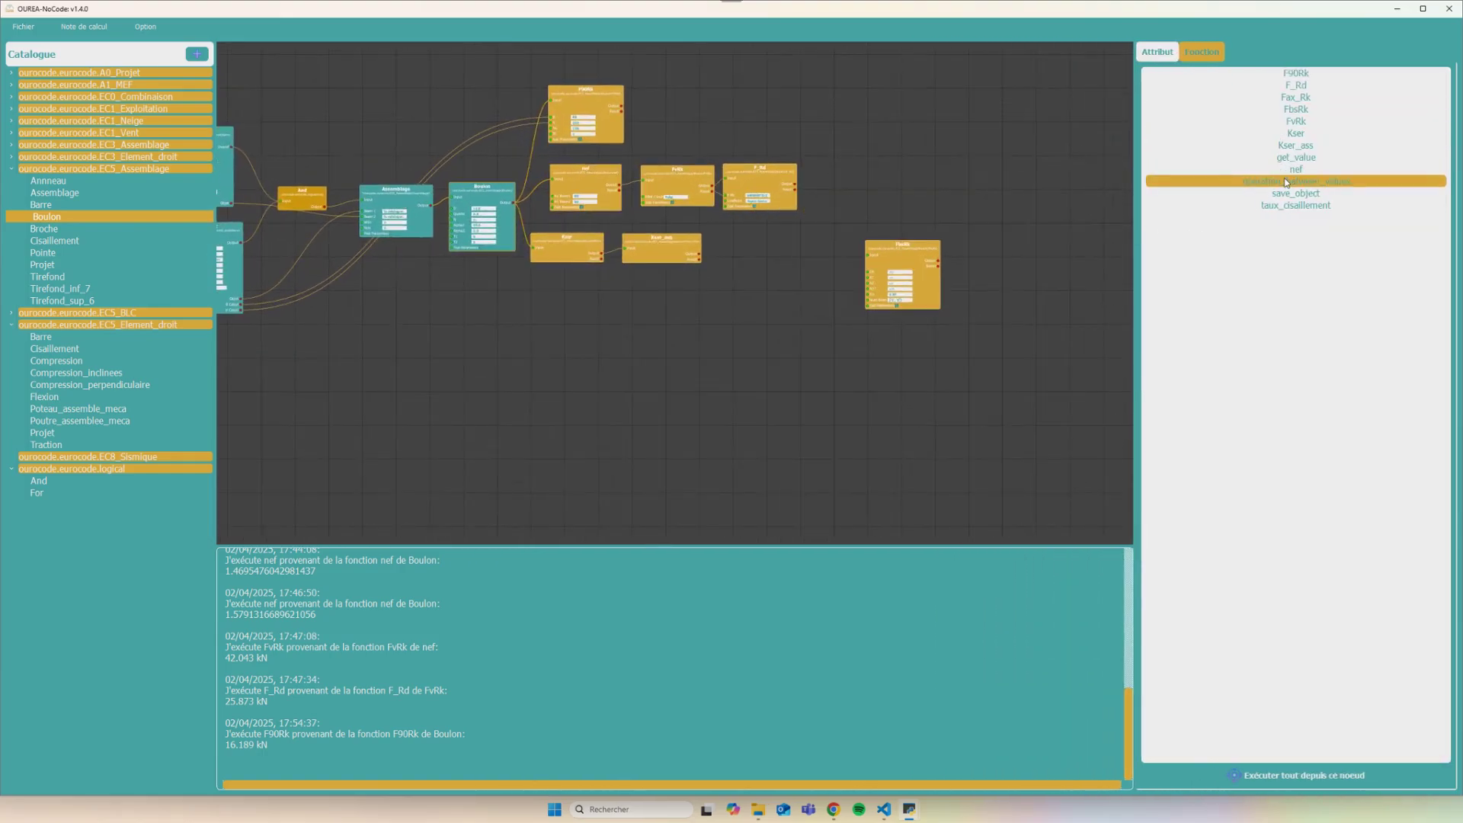
{"action": "left_click_drag", "start_coordinate": [1240, 182], "coordinate": [884, 190]}
{"action": "left_click", "coordinate": [893, 197]}
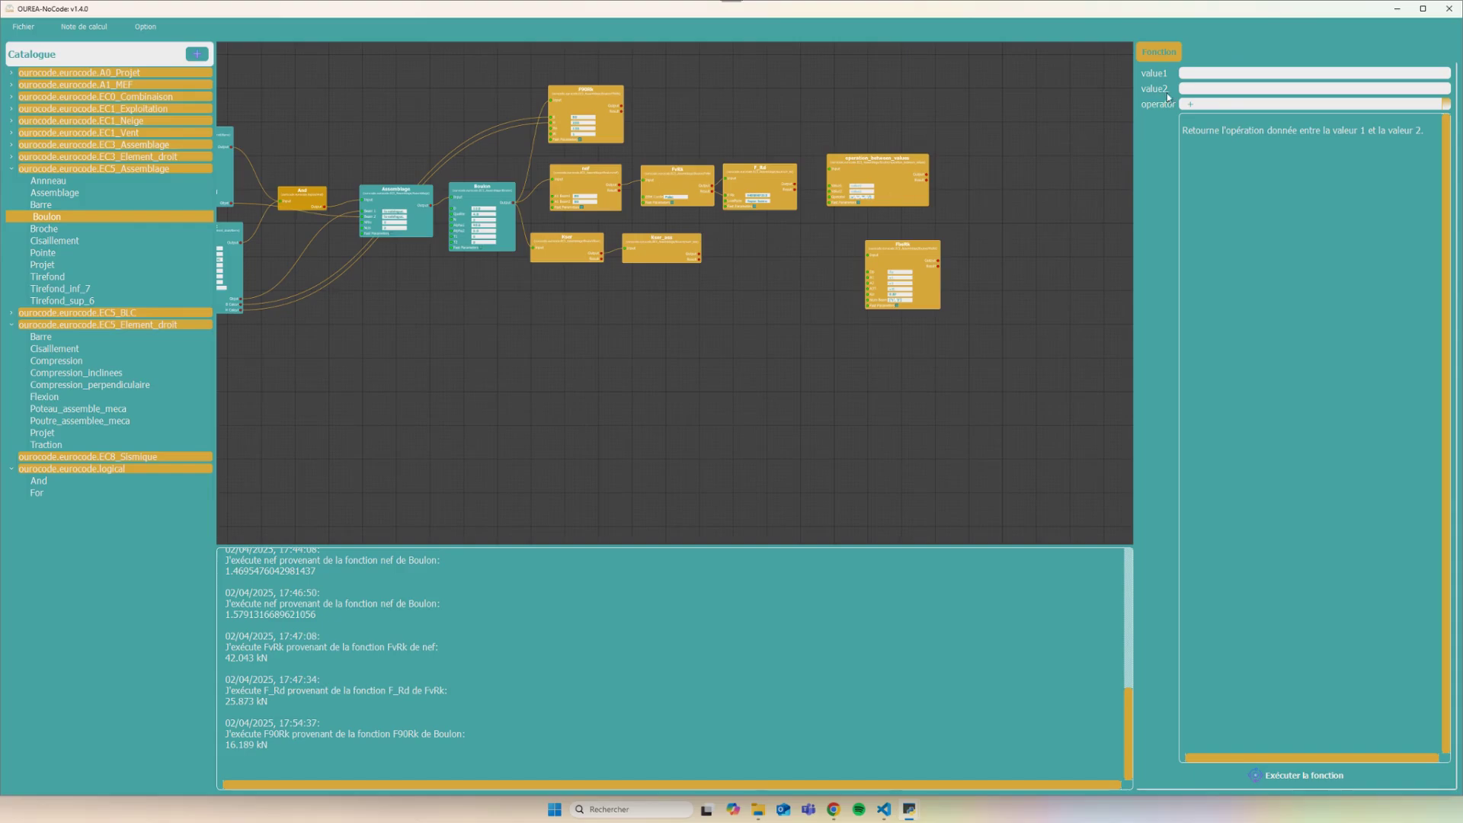
{"action": "scroll", "coordinate": [788, 197], "scroll_direction": "up", "scroll_amount": 4}
{"action": "scroll", "coordinate": [457, 212], "scroll_direction": "down", "scroll_amount": 2}
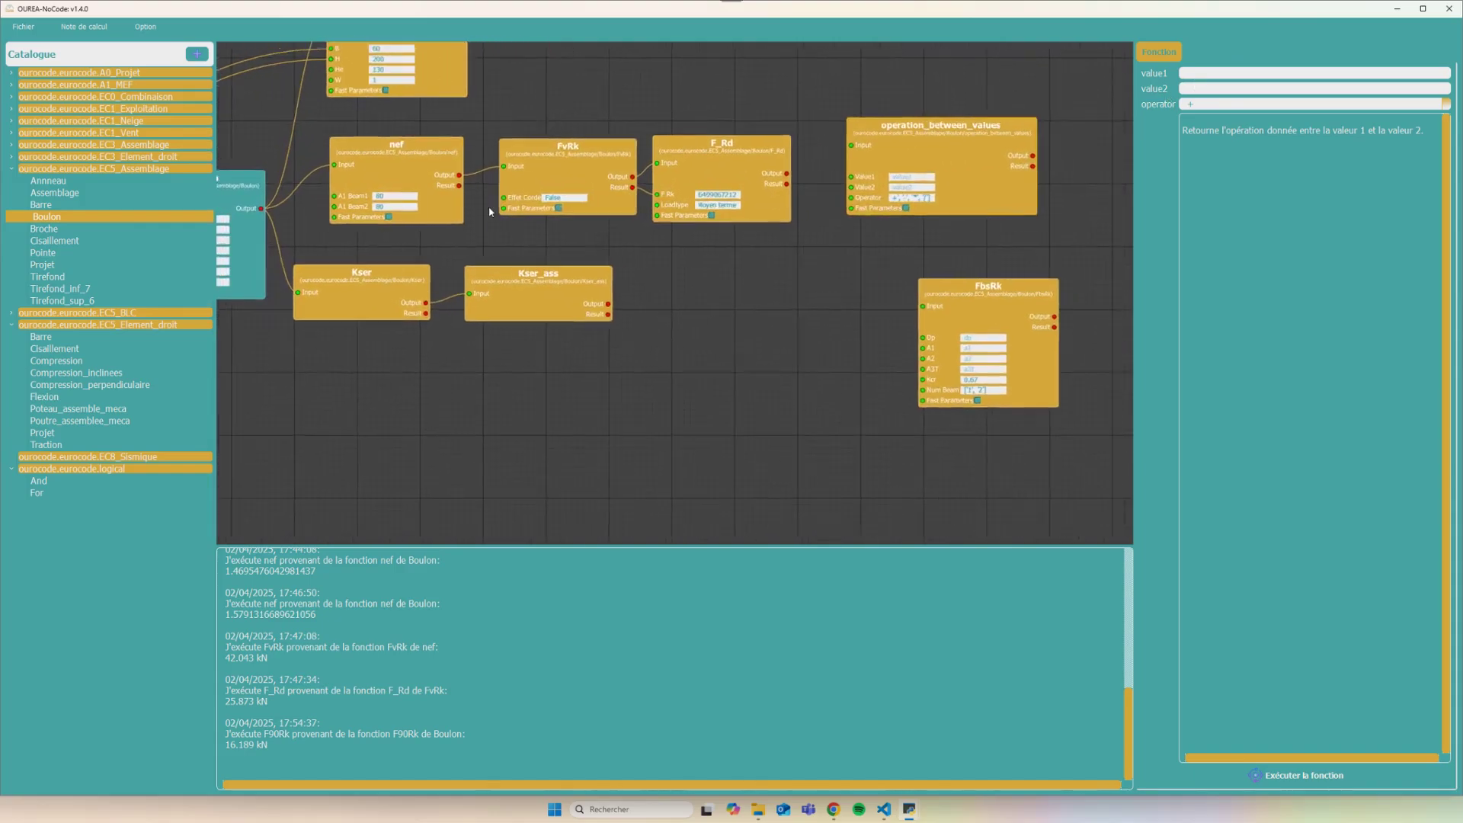
Add an output for the d attribute to the Boulon node and connect it to Value1 of operation_between_values
{"action": "left_click", "coordinate": [262, 237]}
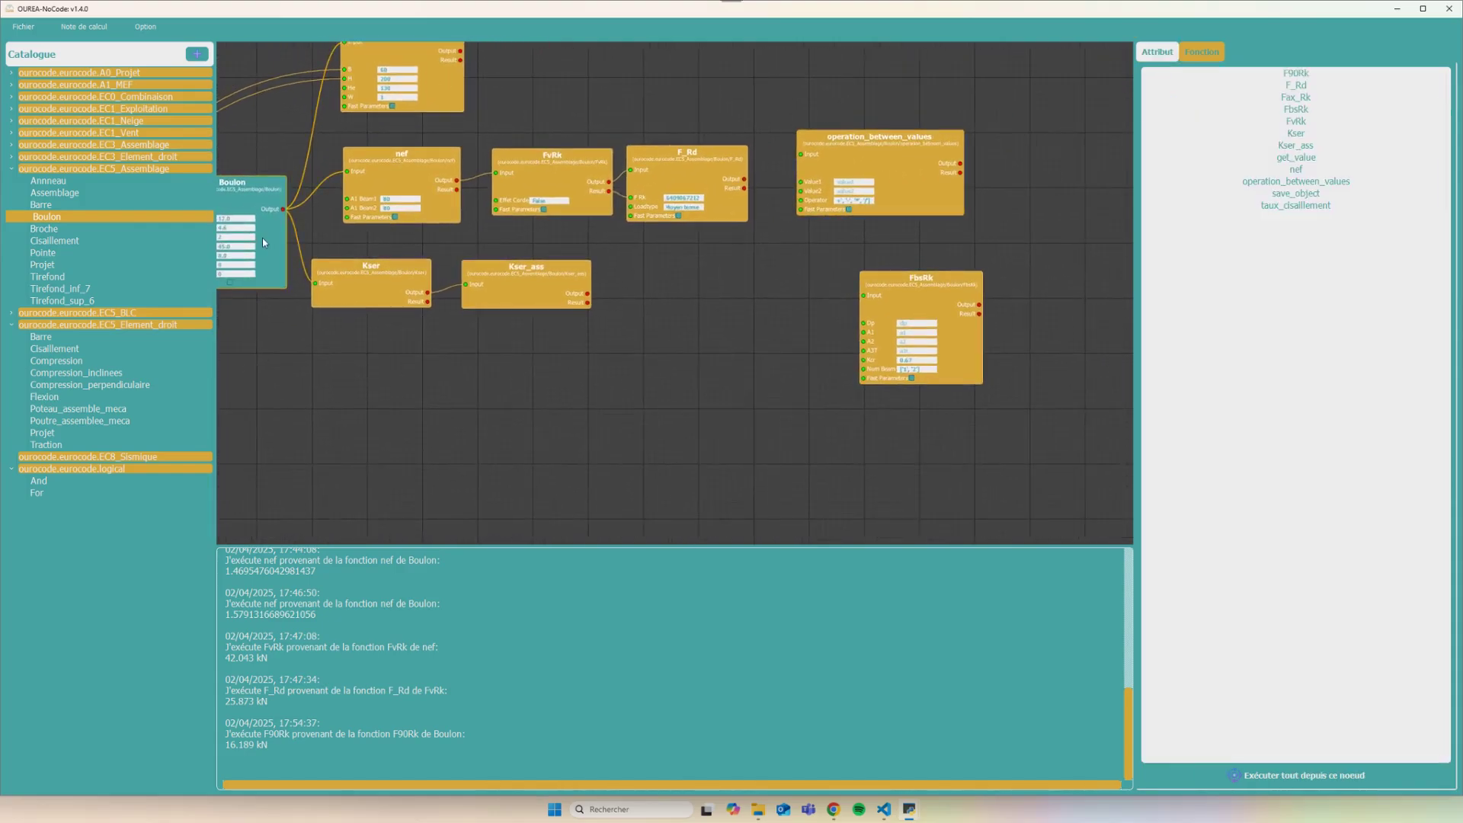
{"action": "double_click", "coordinate": [262, 238]}
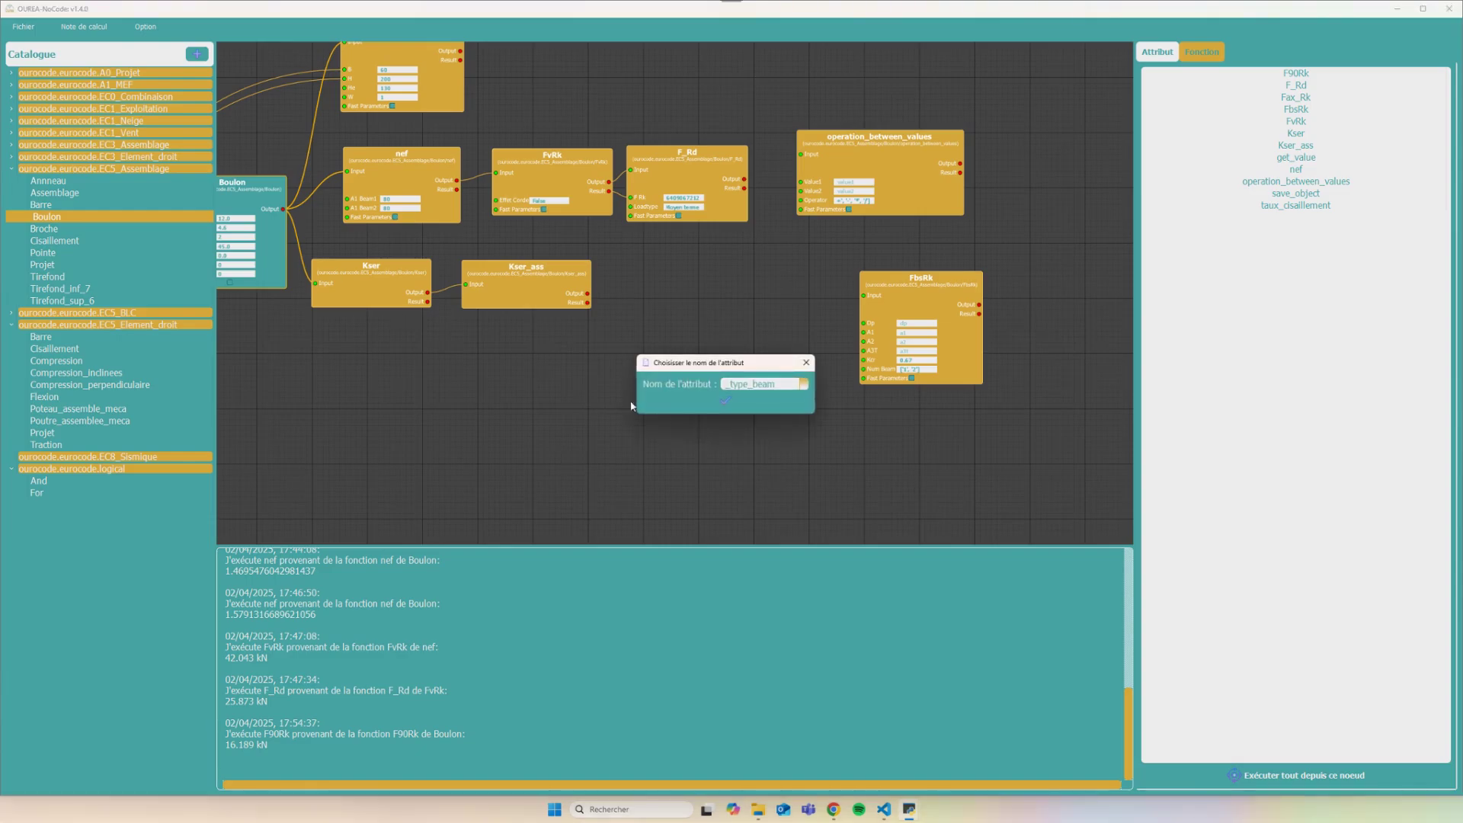
{"action": "left_click", "coordinate": [725, 400]}
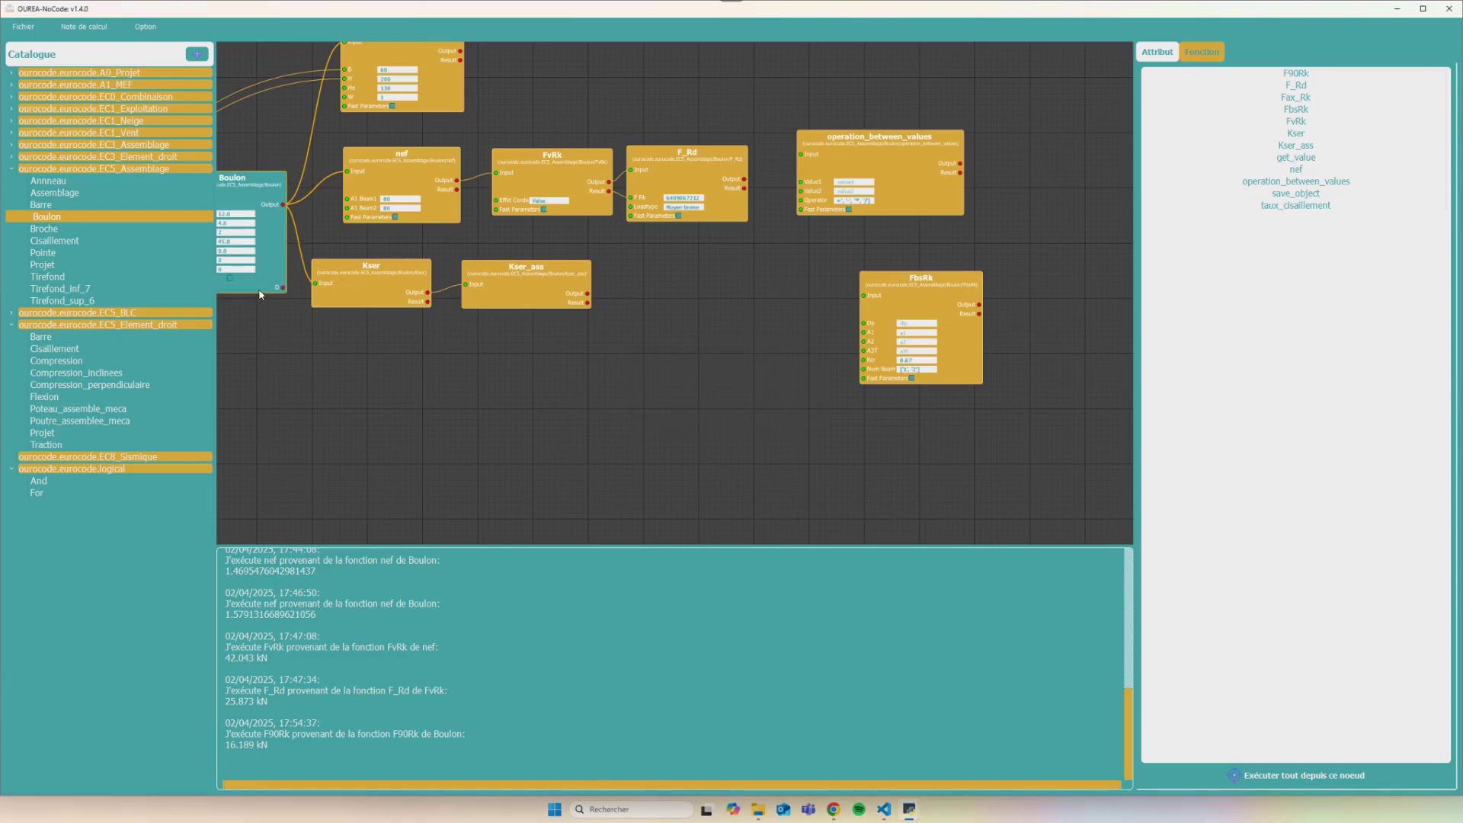
{"action": "left_click_drag", "start_coordinate": [283, 288], "coordinate": [806, 187]}
Try running operation_between_values with value2 set to 1, and connect F_Rd's output to the operation's input
{"action": "left_click", "coordinate": [880, 173]}
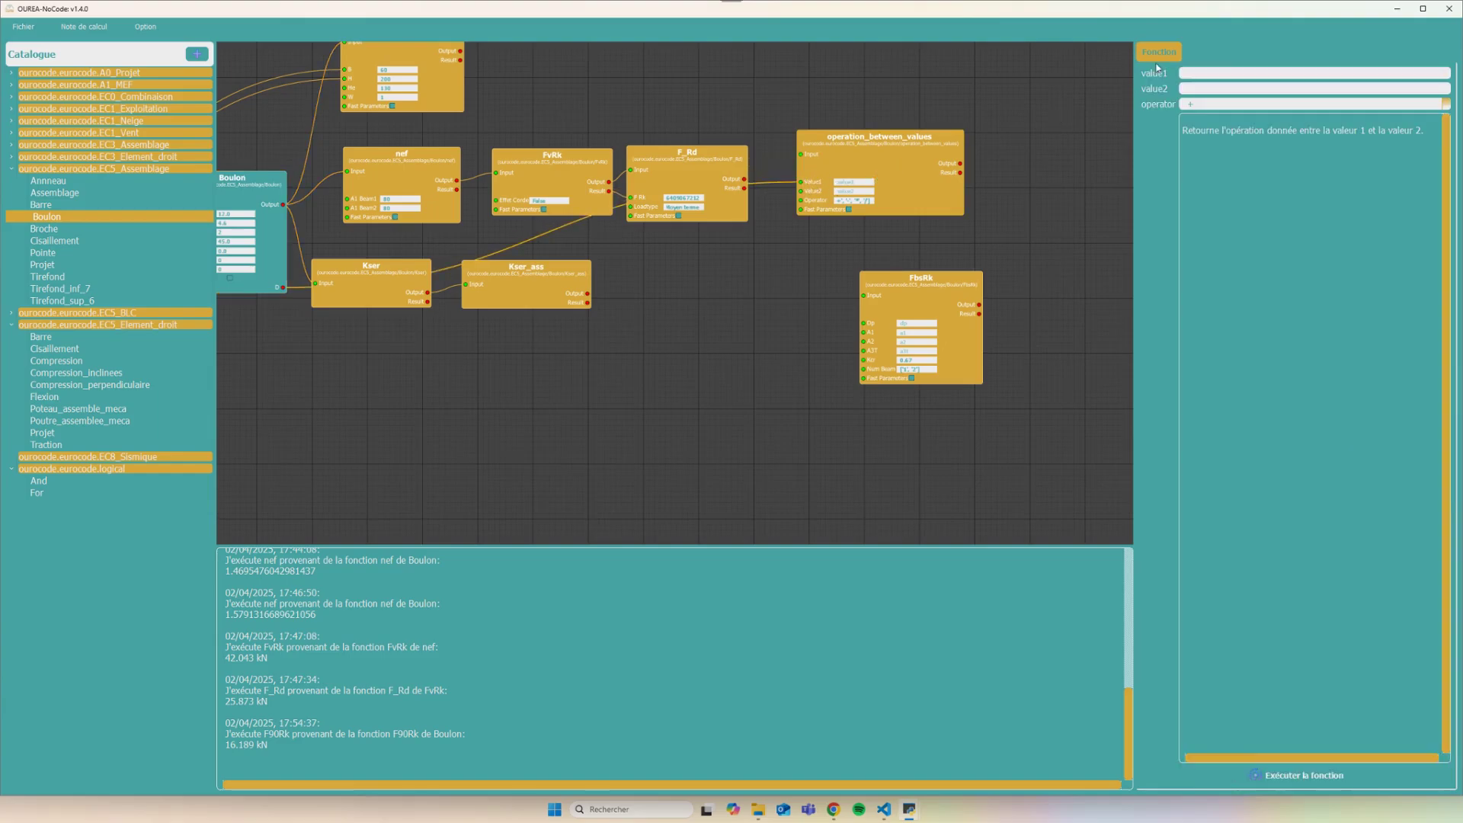
{"action": "left_click", "coordinate": [1195, 89]}
{"action": "left_click", "coordinate": [1257, 769]}
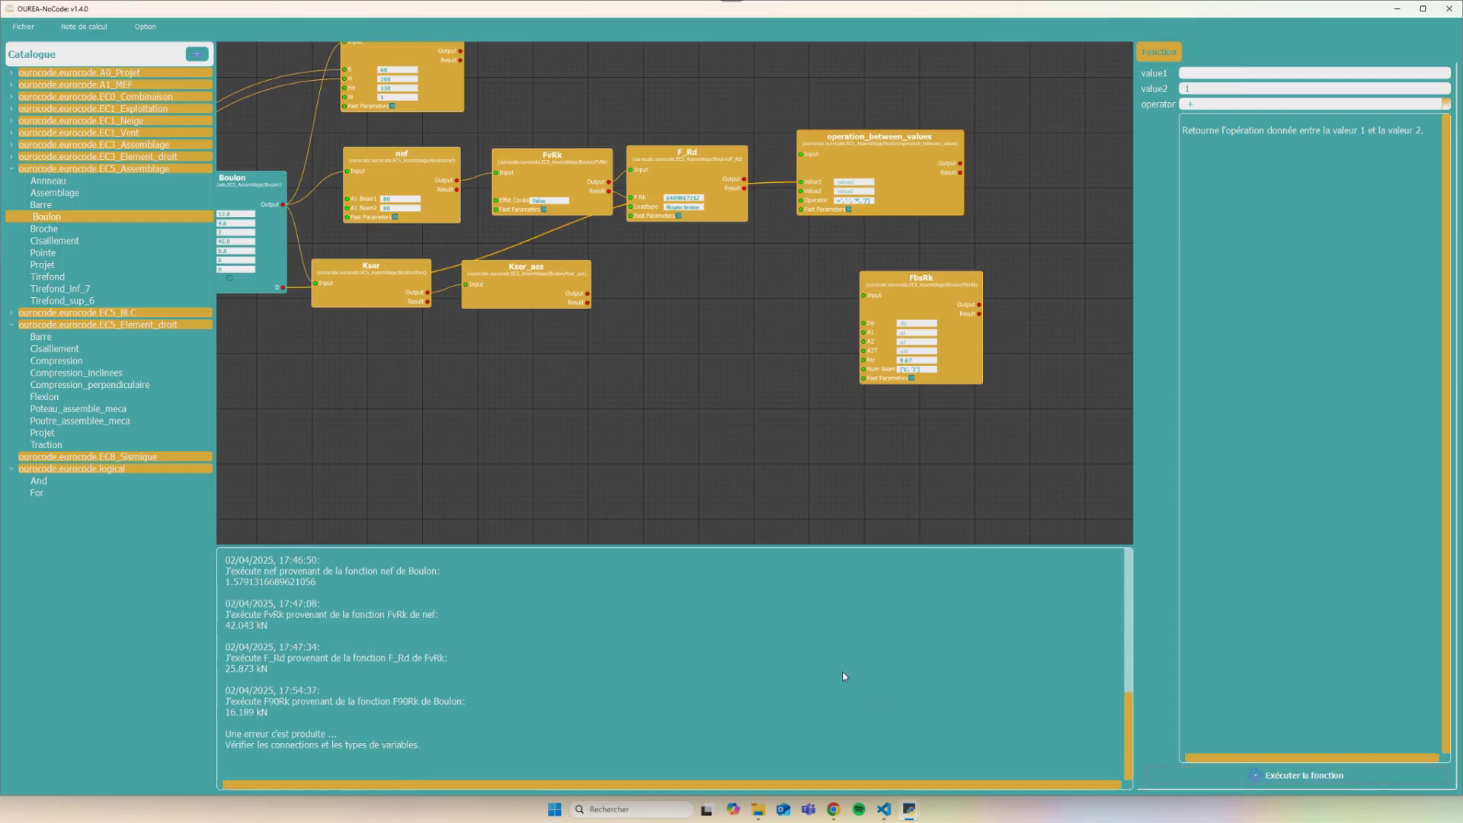
{"action": "left_click_drag", "start_coordinate": [750, 181], "coordinate": [803, 157]}
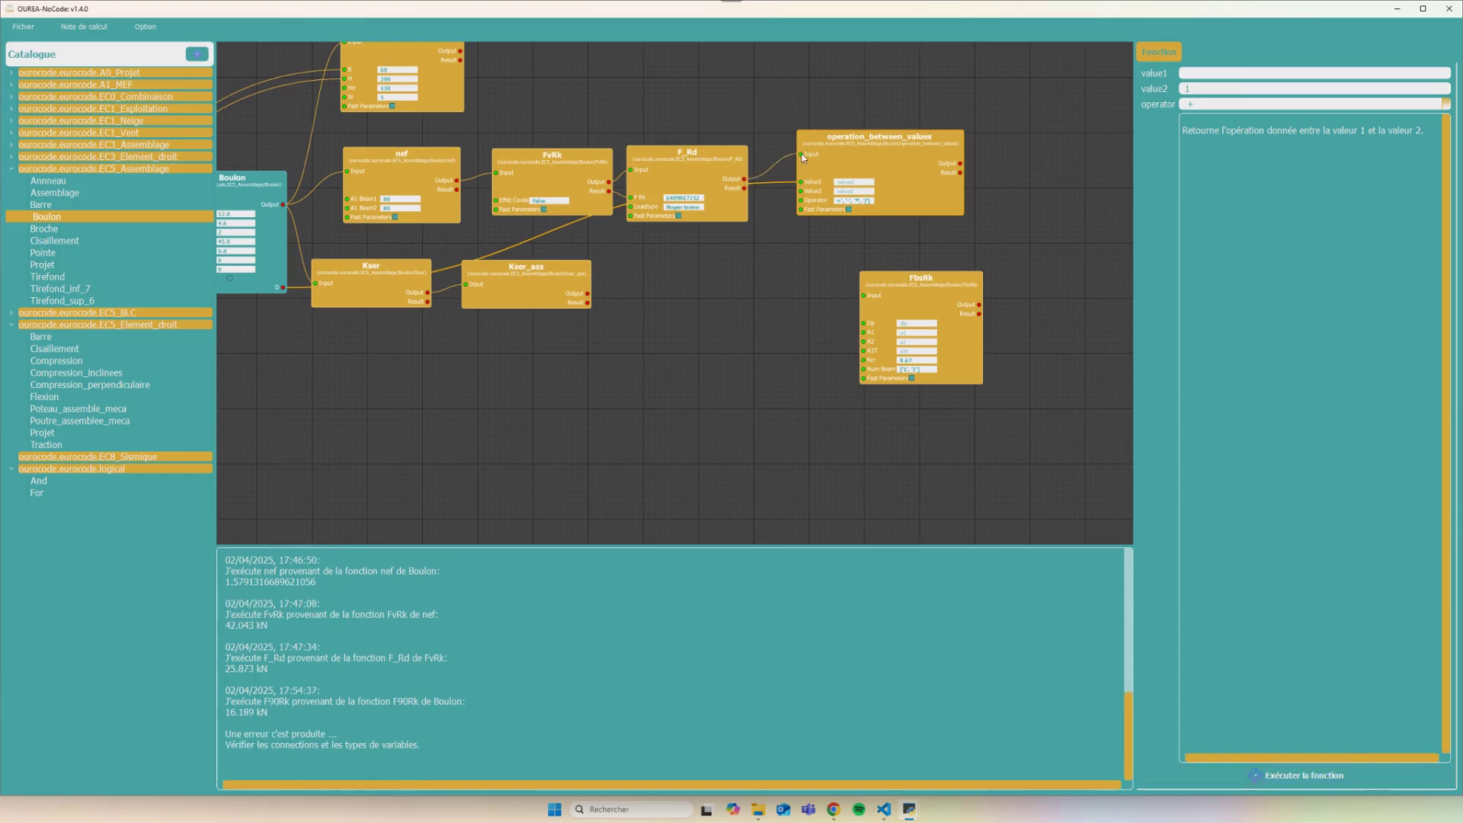
Run operation_between_values, connect its output and result to FbsRk's input and Dp, and place FbsRk beyond it in the chain
{"action": "left_click", "coordinate": [1278, 771]}
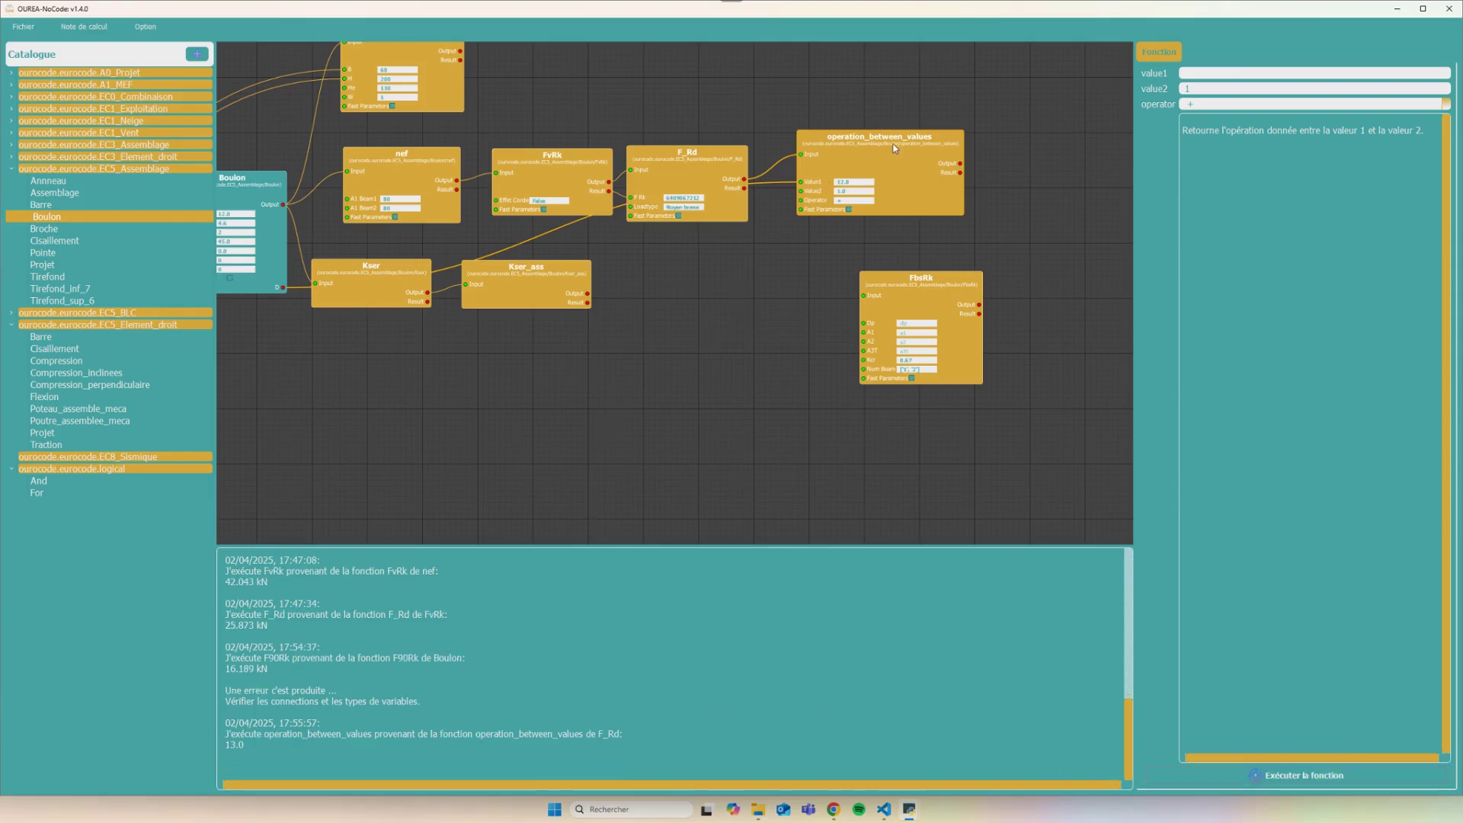
{"action": "left_click_drag", "start_coordinate": [896, 148], "coordinate": [890, 163]}
{"action": "mouse_move", "coordinate": [951, 298]}
{"action": "left_mouse_down"}
{"action": "mouse_move", "coordinate": [1014, 203]}
{"action": "mouse_move", "coordinate": [931, 294]}
{"action": "left_mouse_up"}
{"action": "left_click_drag", "start_coordinate": [956, 180], "coordinate": [844, 290]}
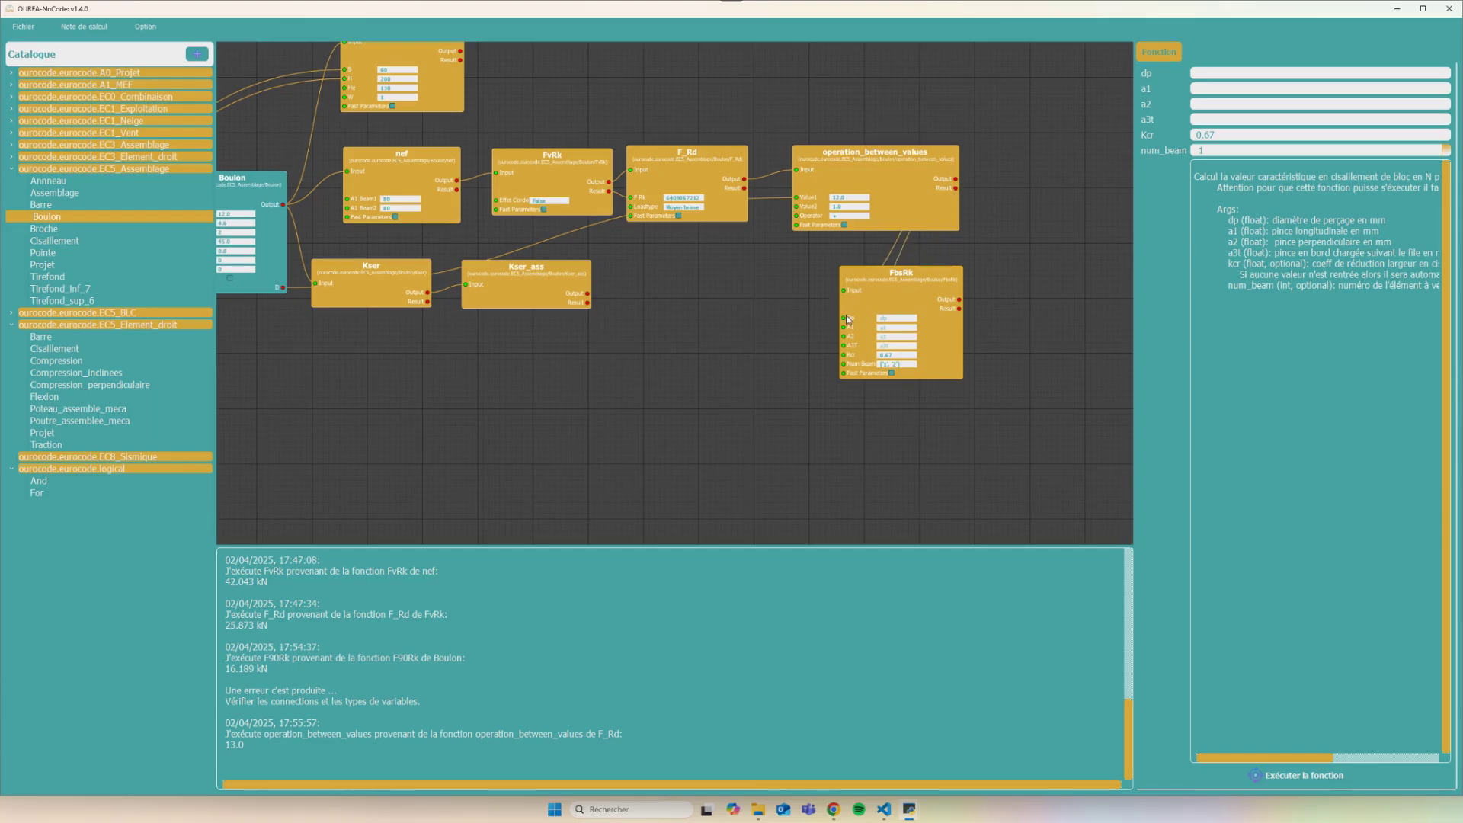
{"action": "left_click_drag", "start_coordinate": [871, 310], "coordinate": [1021, 285]}
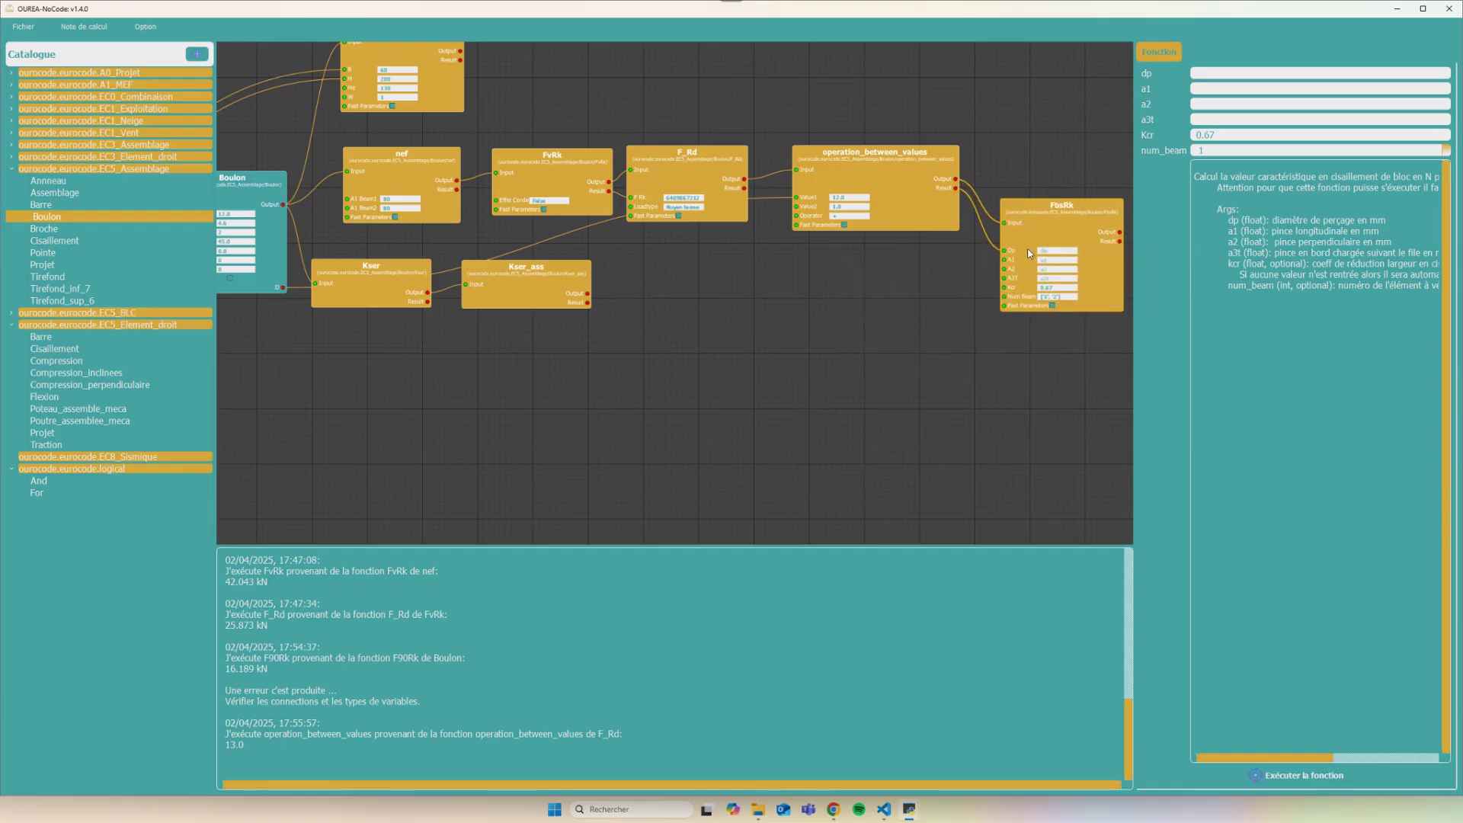
{"action": "scroll", "coordinate": [1021, 282], "scroll_direction": "up", "scroll_amount": 2}
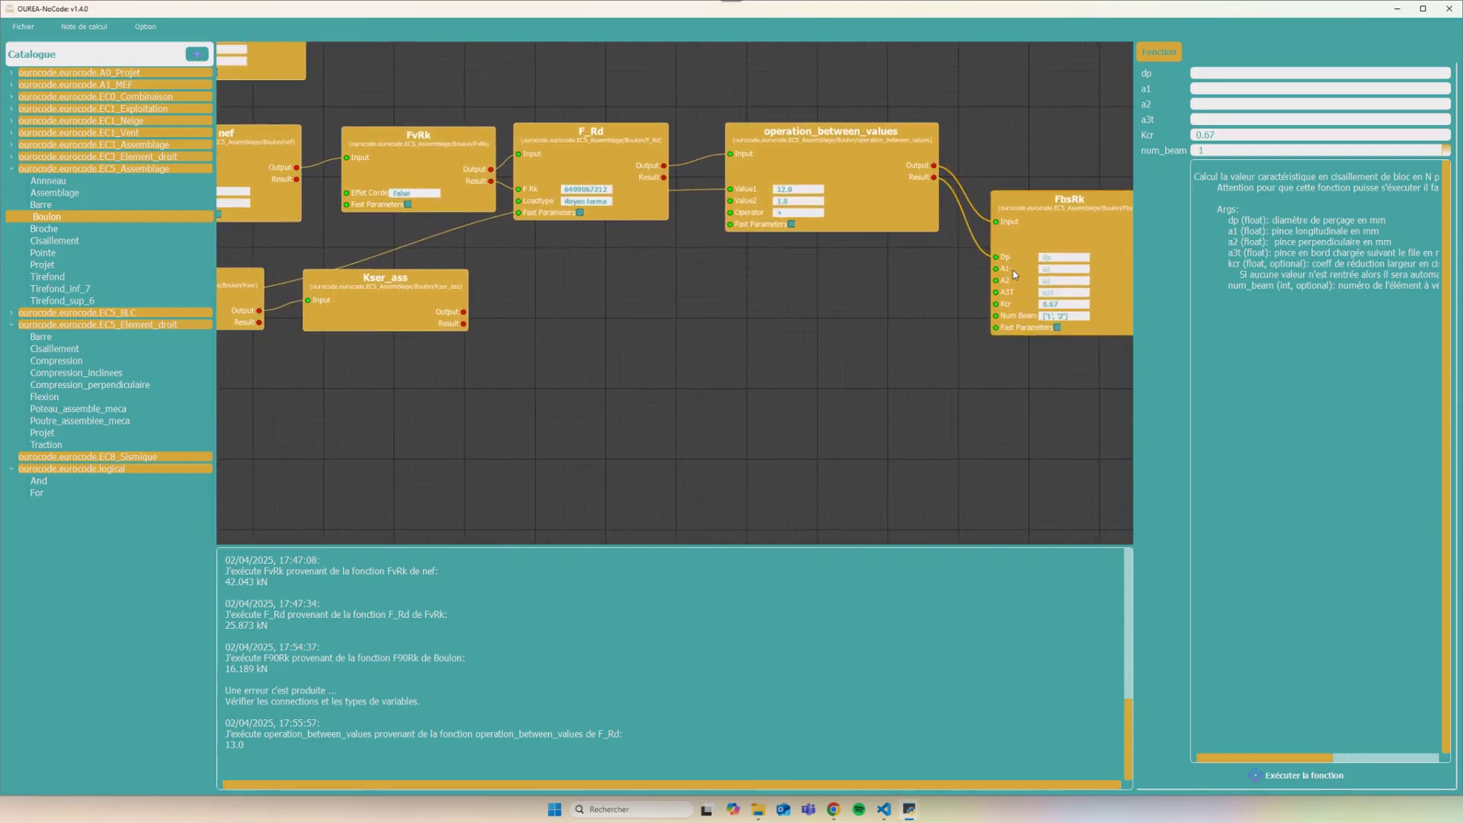
{"action": "scroll", "coordinate": [1013, 269], "scroll_direction": "down", "scroll_amount": 2}
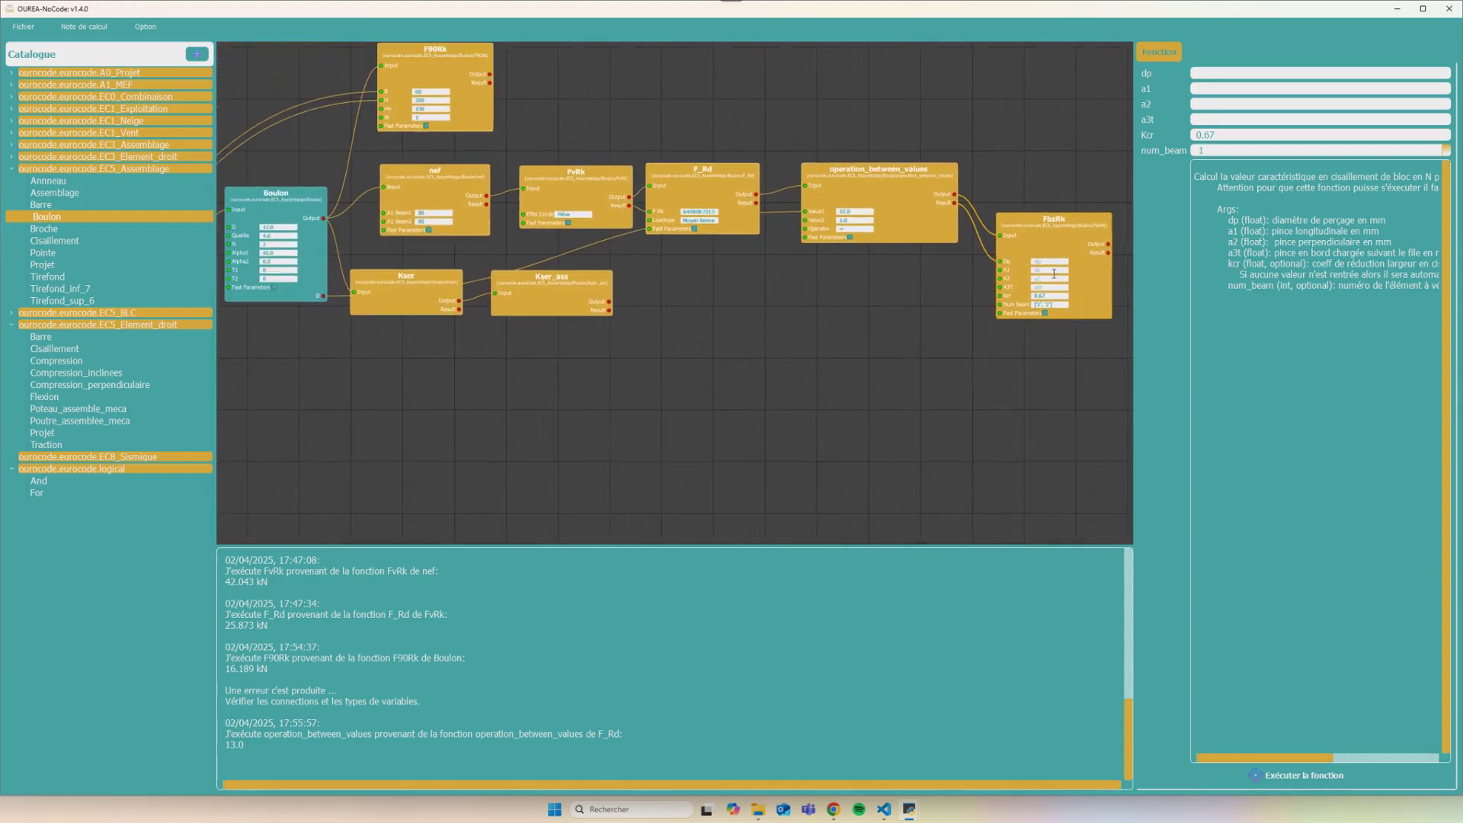
{"action": "scroll", "coordinate": [1054, 273], "scroll_direction": "up", "scroll_amount": 3}
{"action": "scroll", "coordinate": [835, 190], "scroll_direction": "down", "scroll_amount": 2}
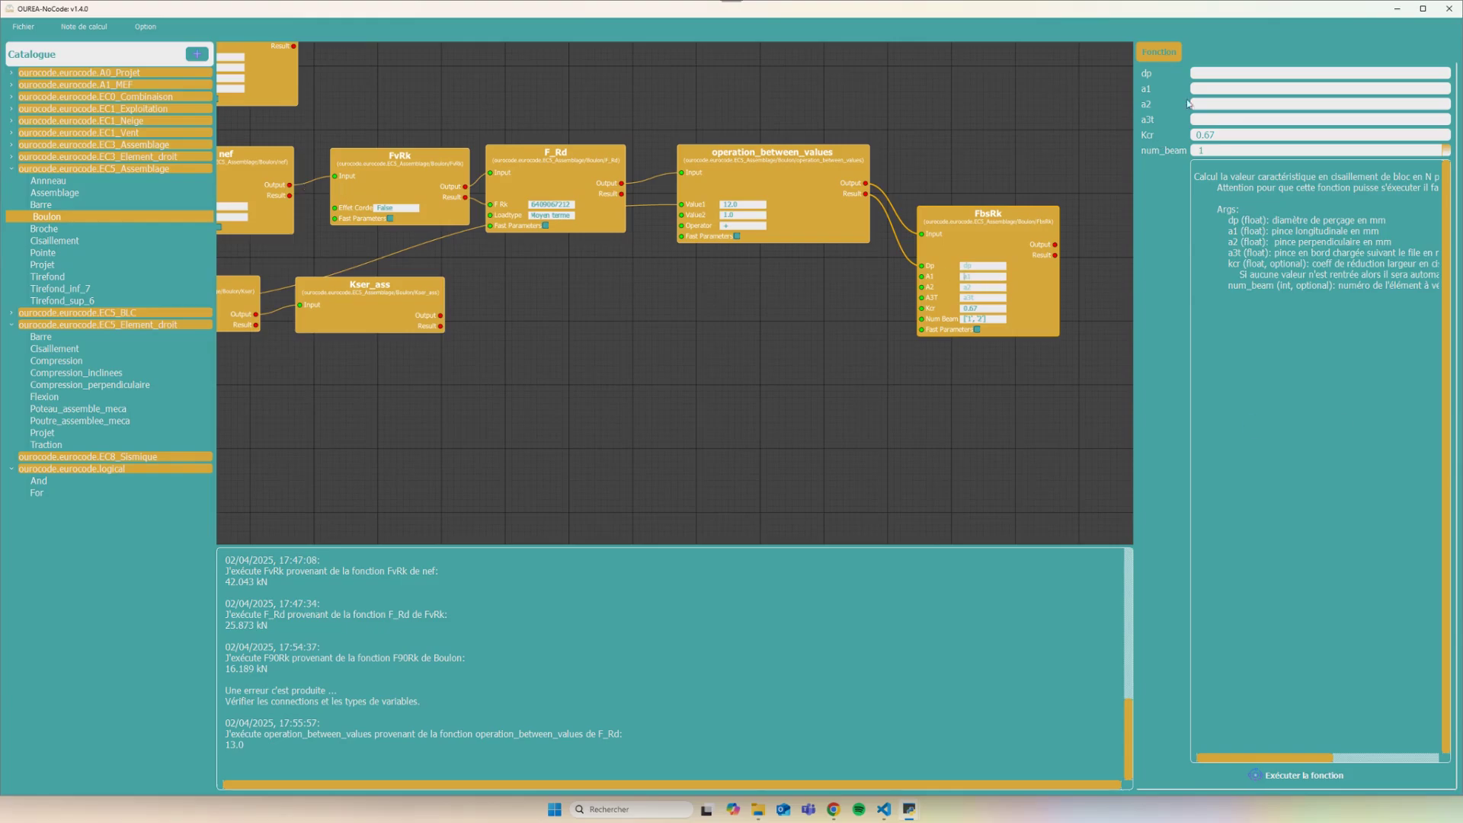
Set FbsRk's a1 to 80, a2 to 60 and a3t to 90, consulting the pince table in the report window
{"action": "type", "text": "0"}
{"action": "key", "text": "Tab"}
{"action": "type", "text": "60"}
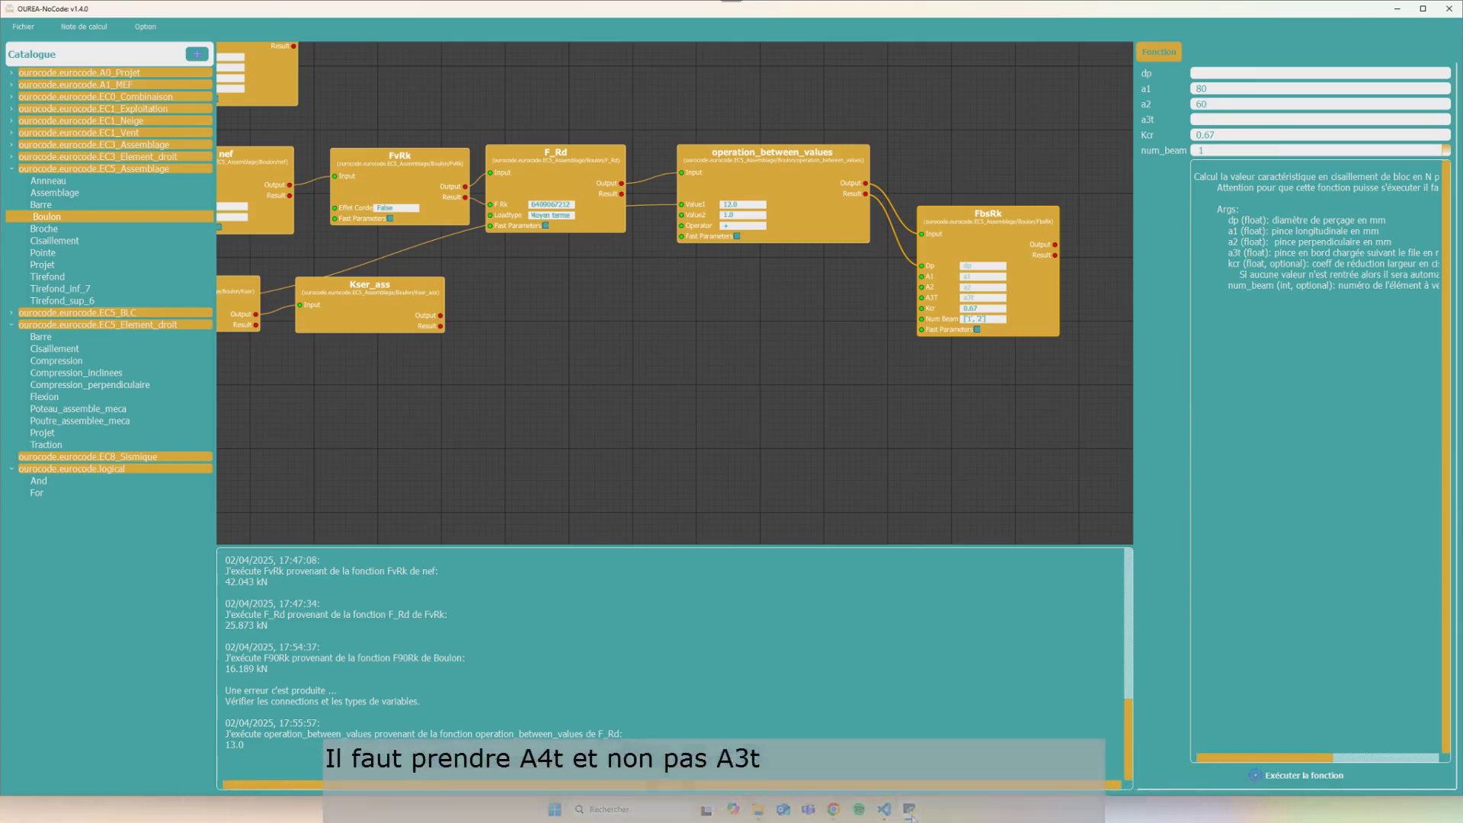
{"action": "mouse_move", "coordinate": [909, 809]}
{"action": "left_click", "coordinate": [1034, 748]}
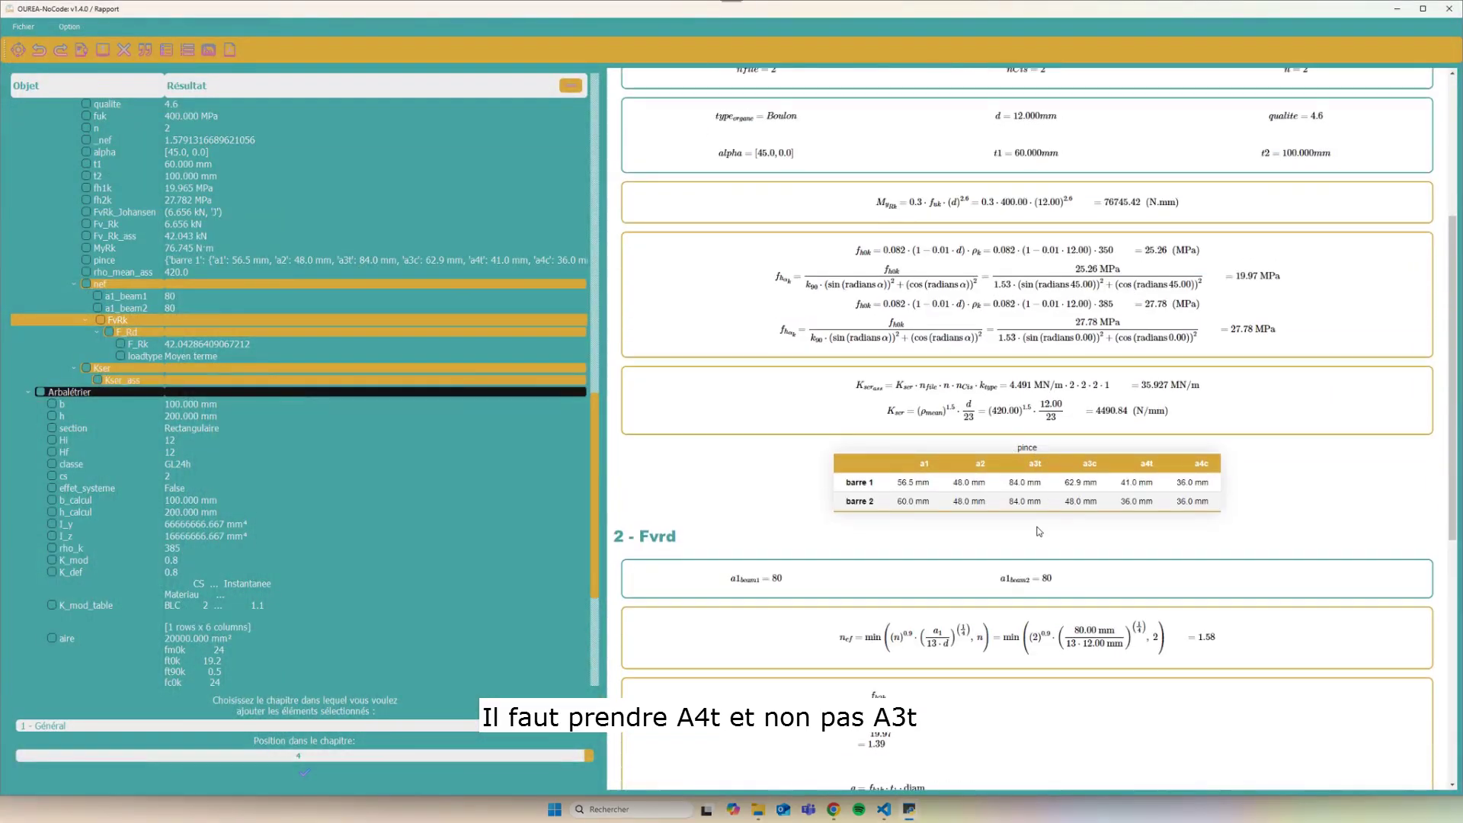
{"action": "left_click", "coordinate": [1396, 9]}
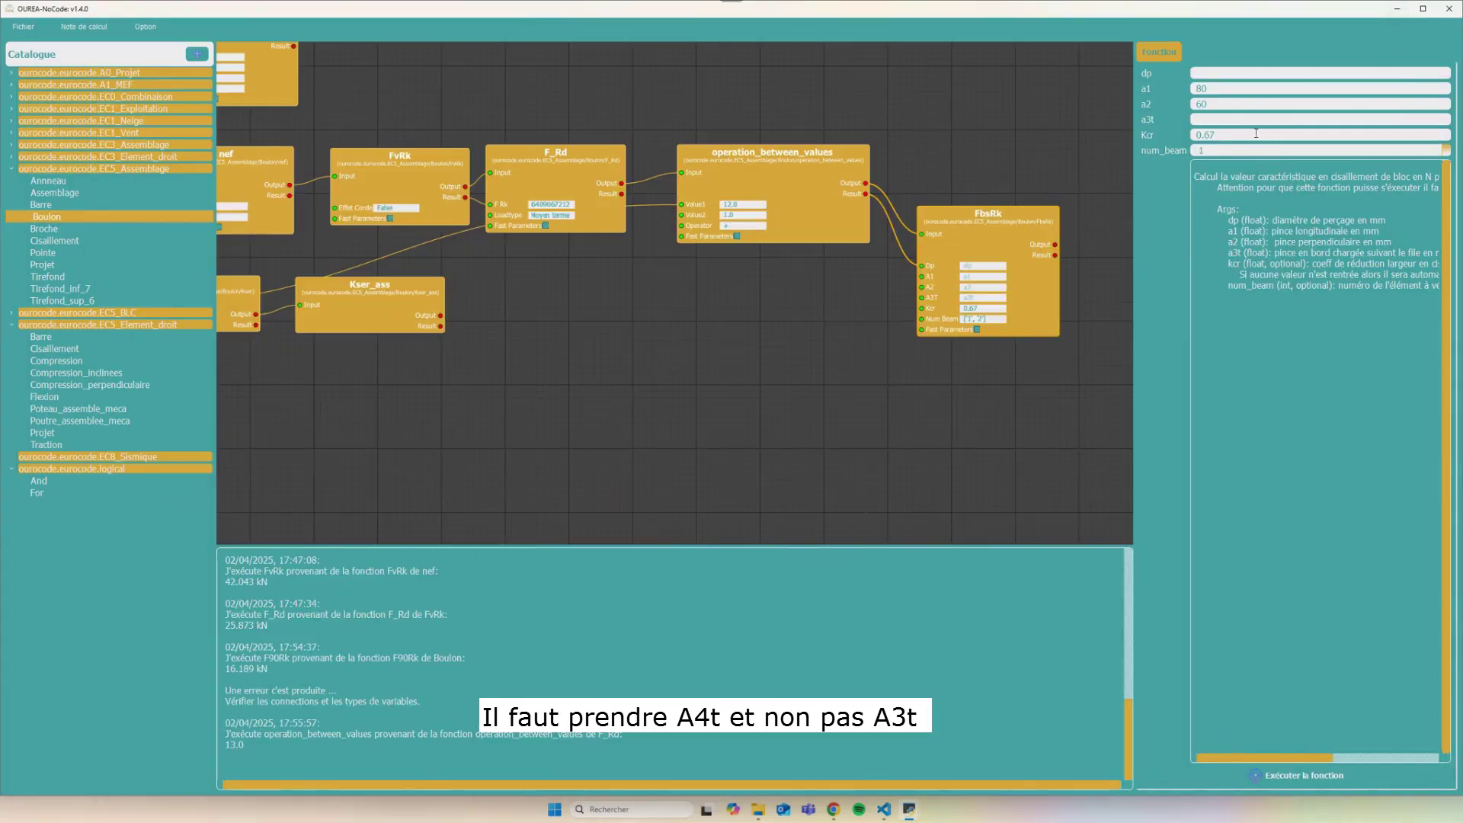
{"action": "left_click", "coordinate": [1221, 120]}
{"action": "type", "text": "90"}
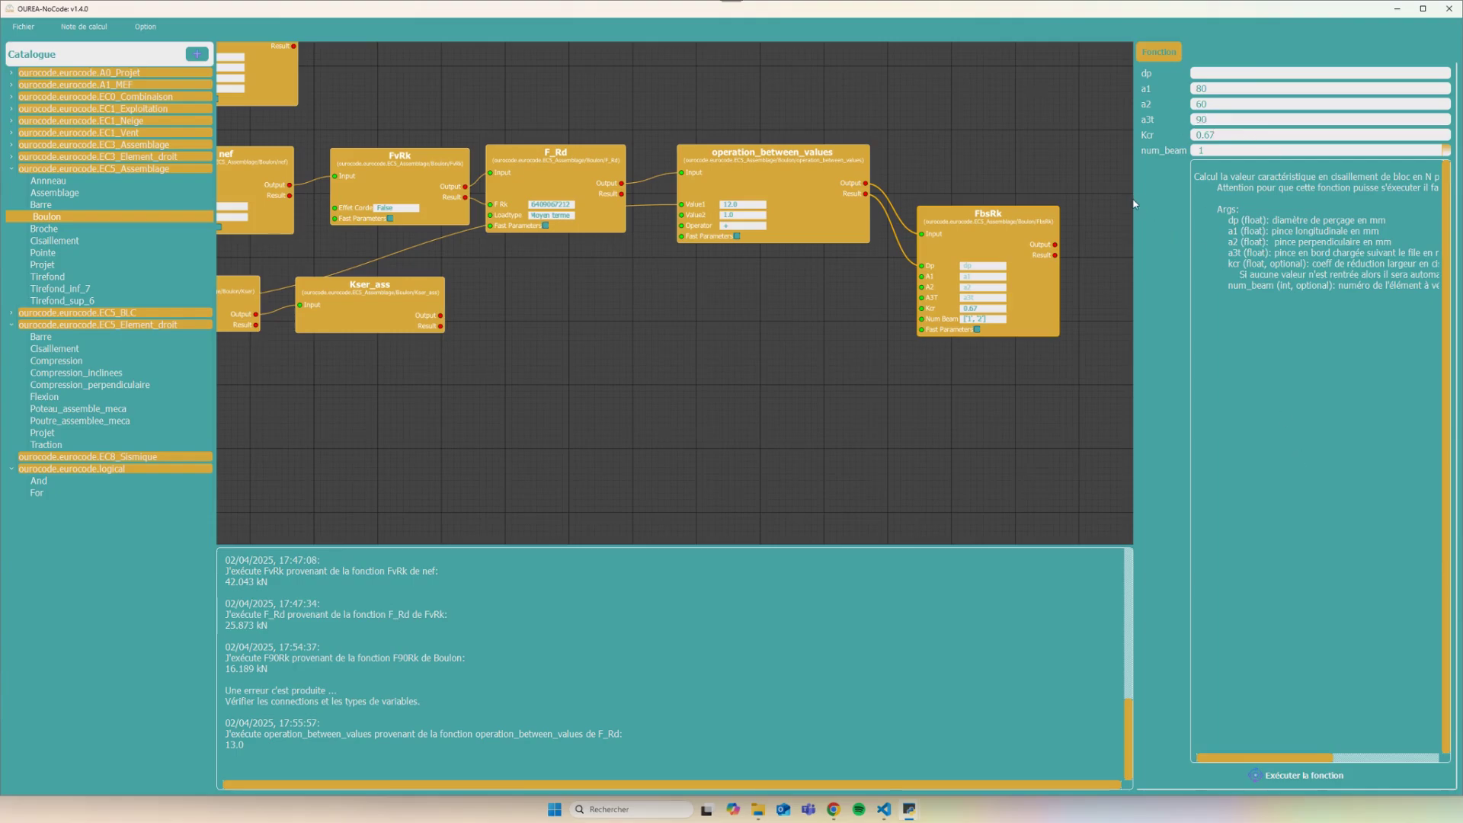
Widen the function parameter area and run FbsRk with num_beam set to 1
{"action": "left_click_drag", "start_coordinate": [1135, 200], "coordinate": [1086, 194]}
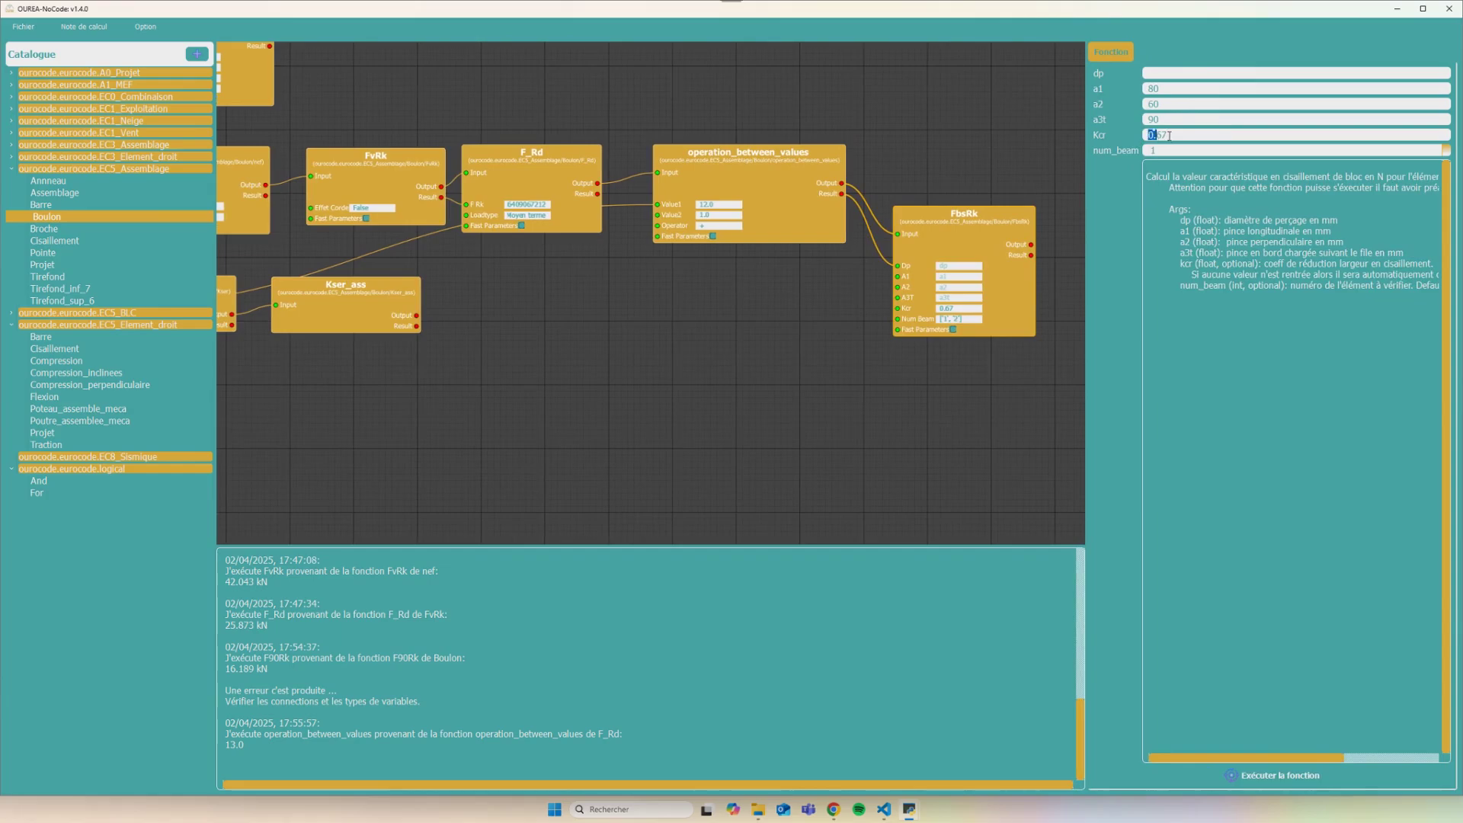
{"action": "left_click", "coordinate": [1443, 151]}
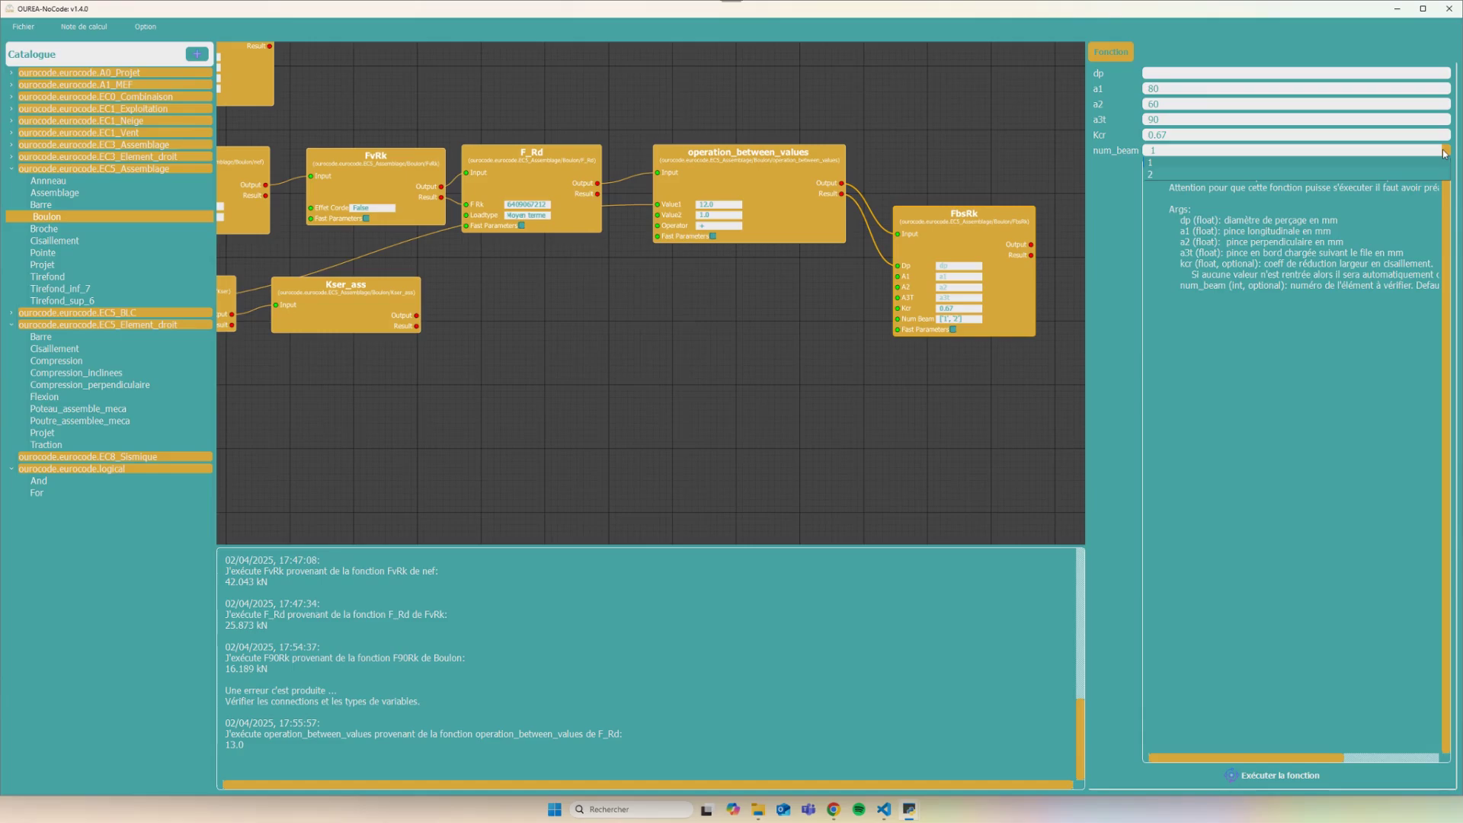
{"action": "left_click", "coordinate": [1163, 163]}
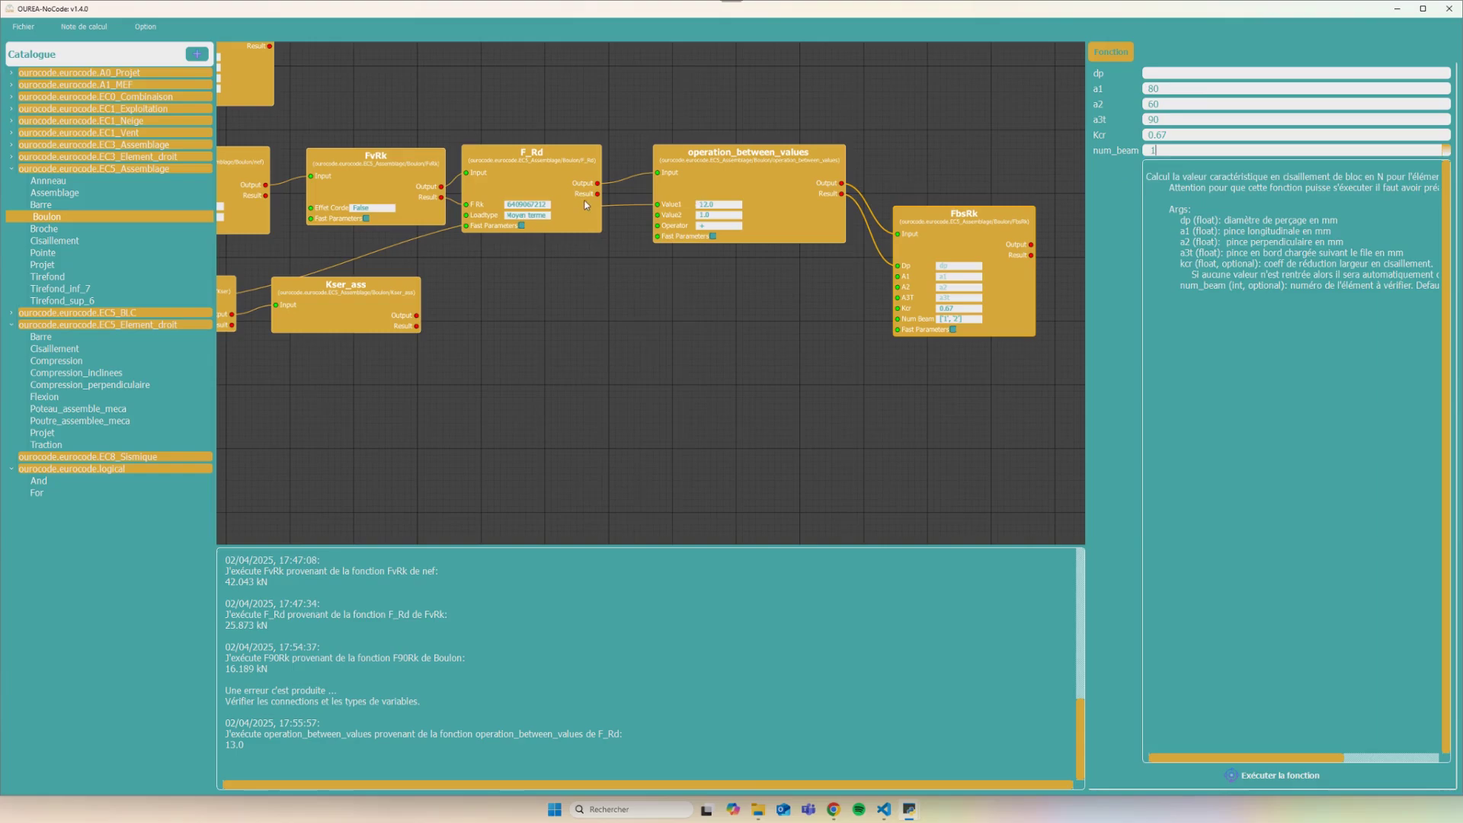
{"action": "left_click", "coordinate": [1259, 774]}
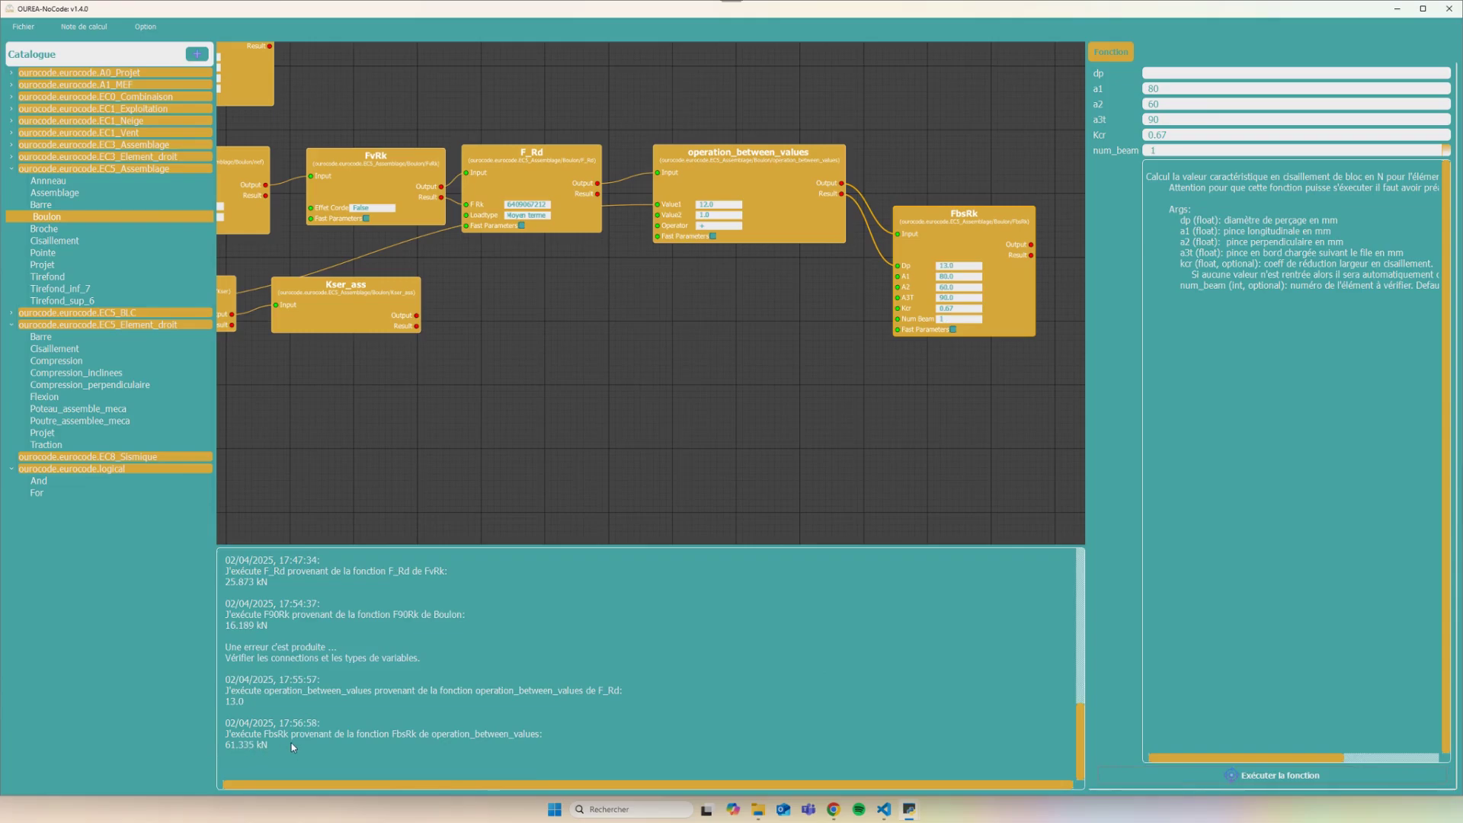
Switch to the report window, refresh its object list and expand the whole tree
{"action": "scroll", "coordinate": [743, 320], "scroll_direction": "down", "scroll_amount": 5}
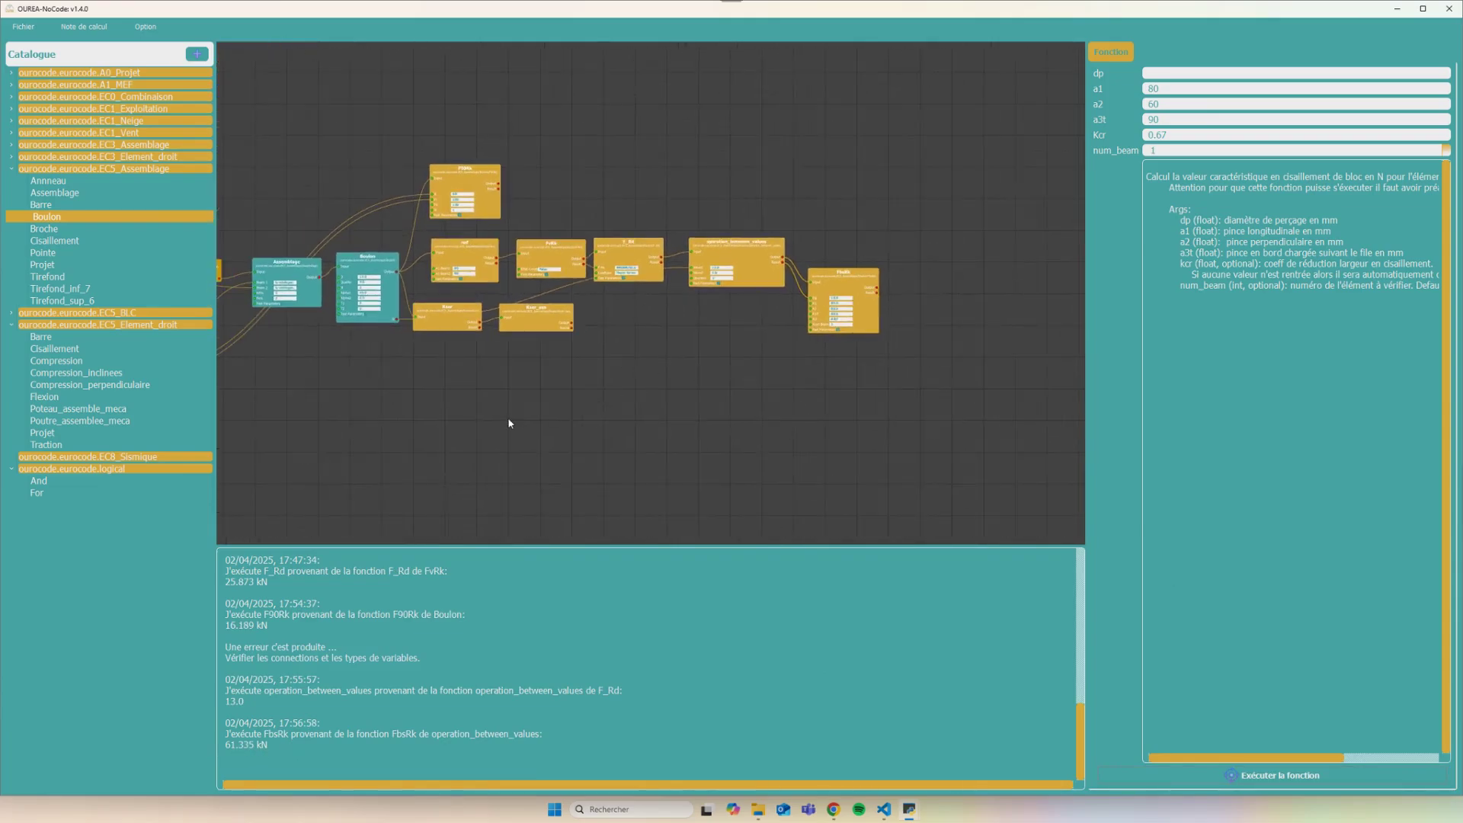
{"action": "mouse_move", "coordinate": [909, 809]}
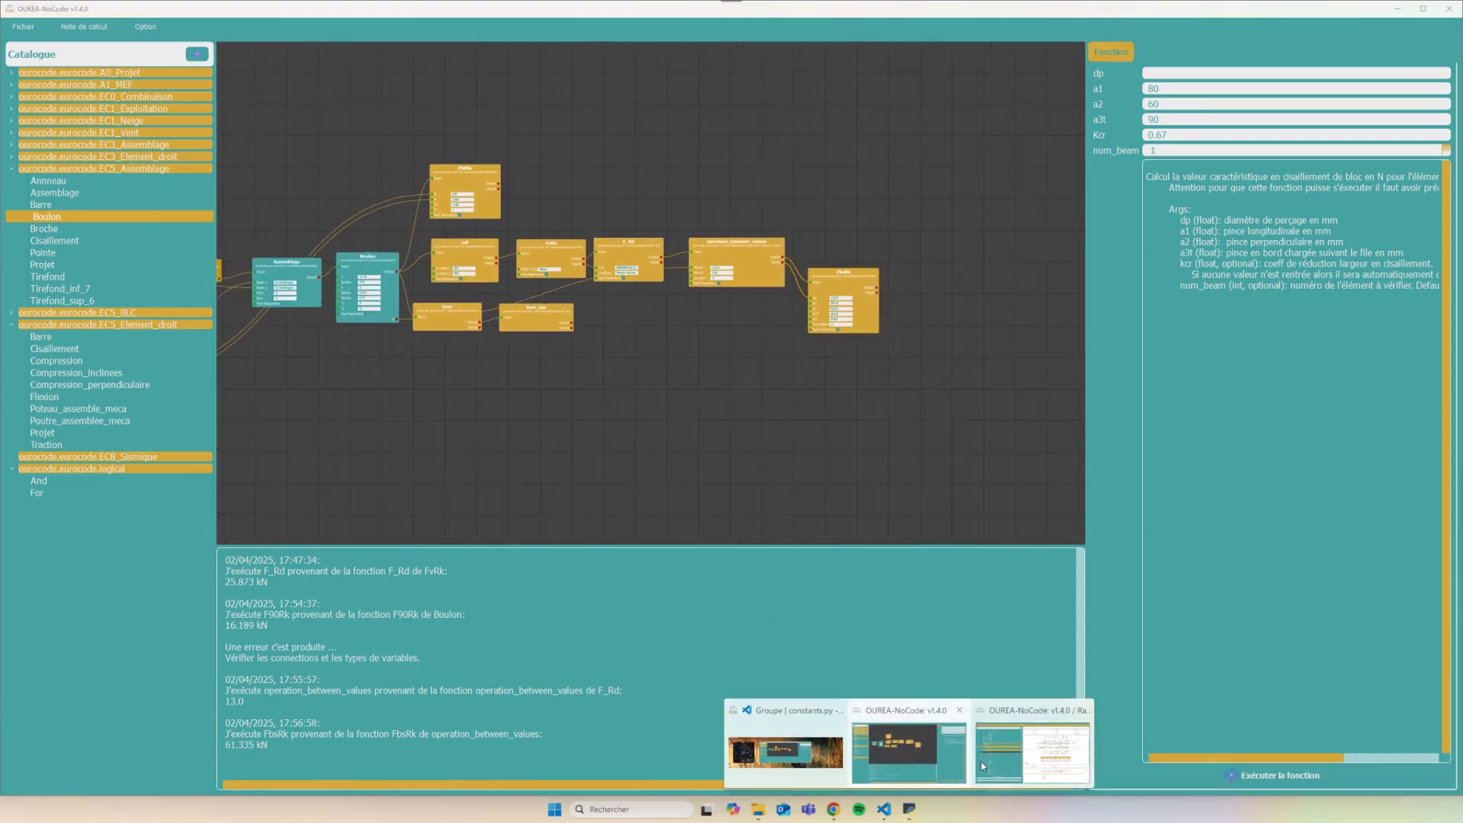
{"action": "left_click", "coordinate": [1033, 750]}
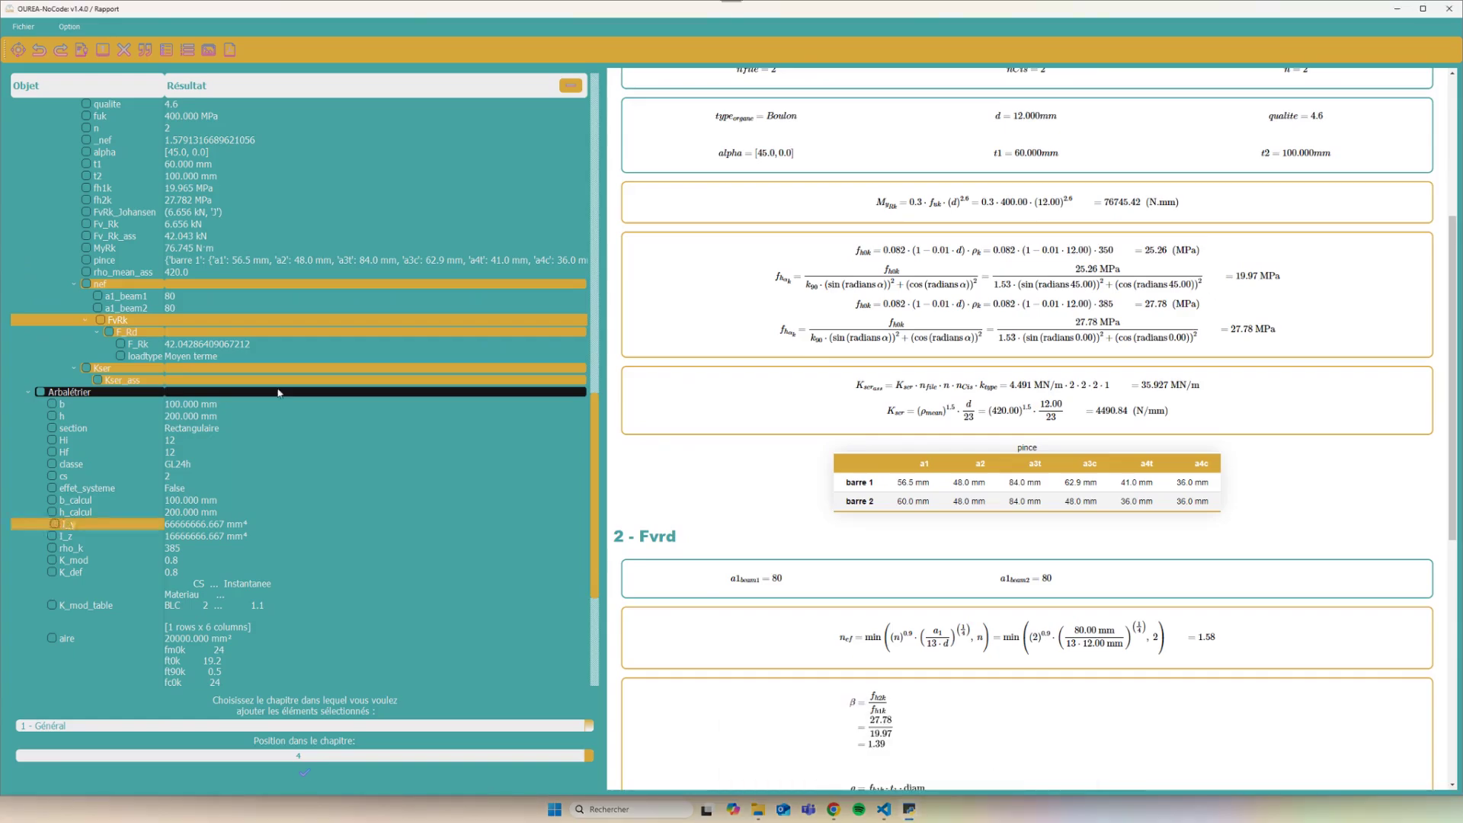
{"action": "left_click", "coordinate": [18, 50]}
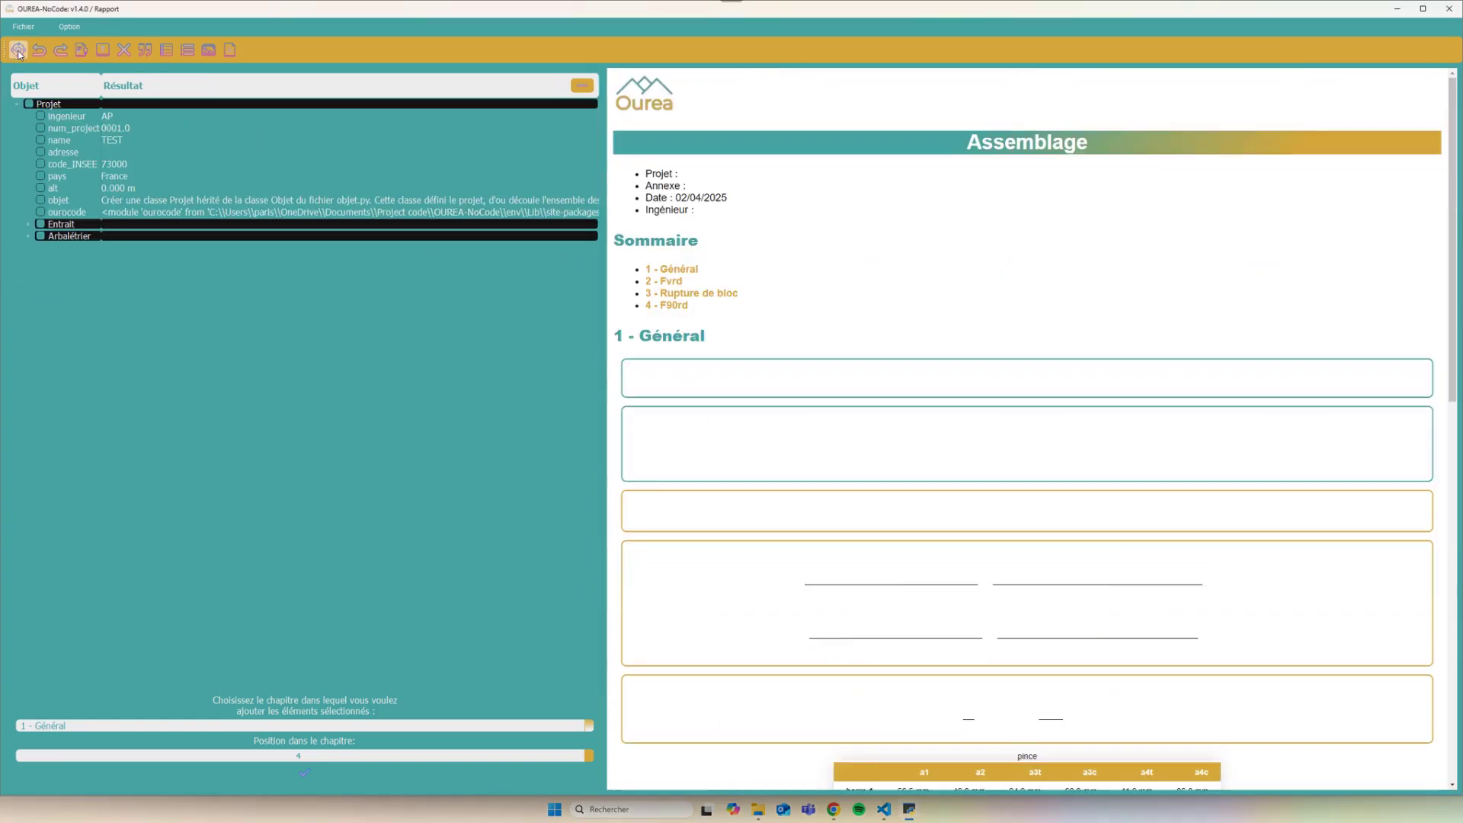
{"action": "left_click", "coordinate": [28, 237]}
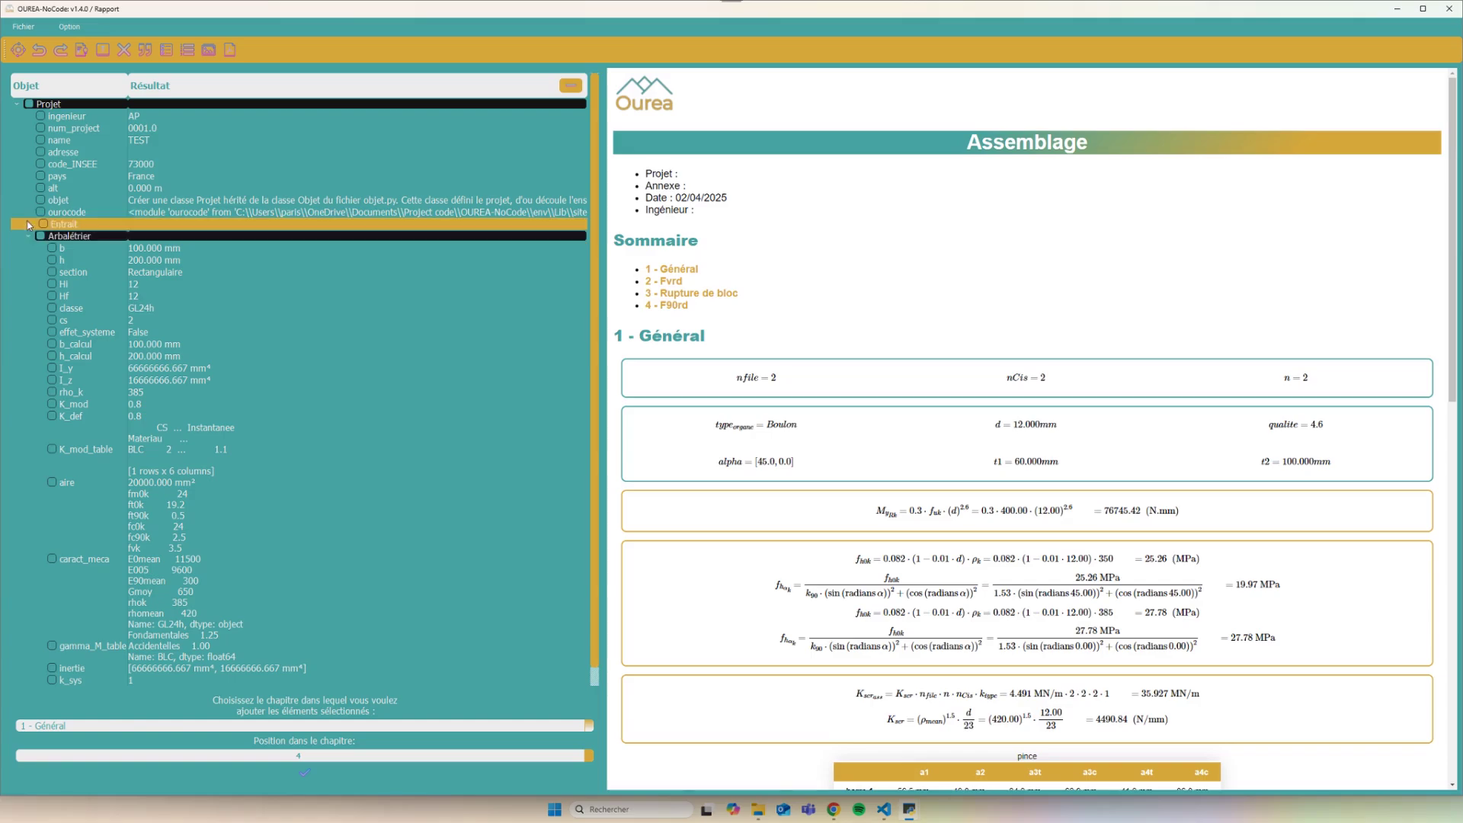
{"action": "left_click", "coordinate": [573, 87]}
{"action": "left_click", "coordinate": [573, 87]}
Add the F90Rk function with its b, h, he and w parameters to chapter 4 - F90rd at position 1
{"action": "scroll", "coordinate": [388, 251], "scroll_direction": "down", "scroll_amount": 10}
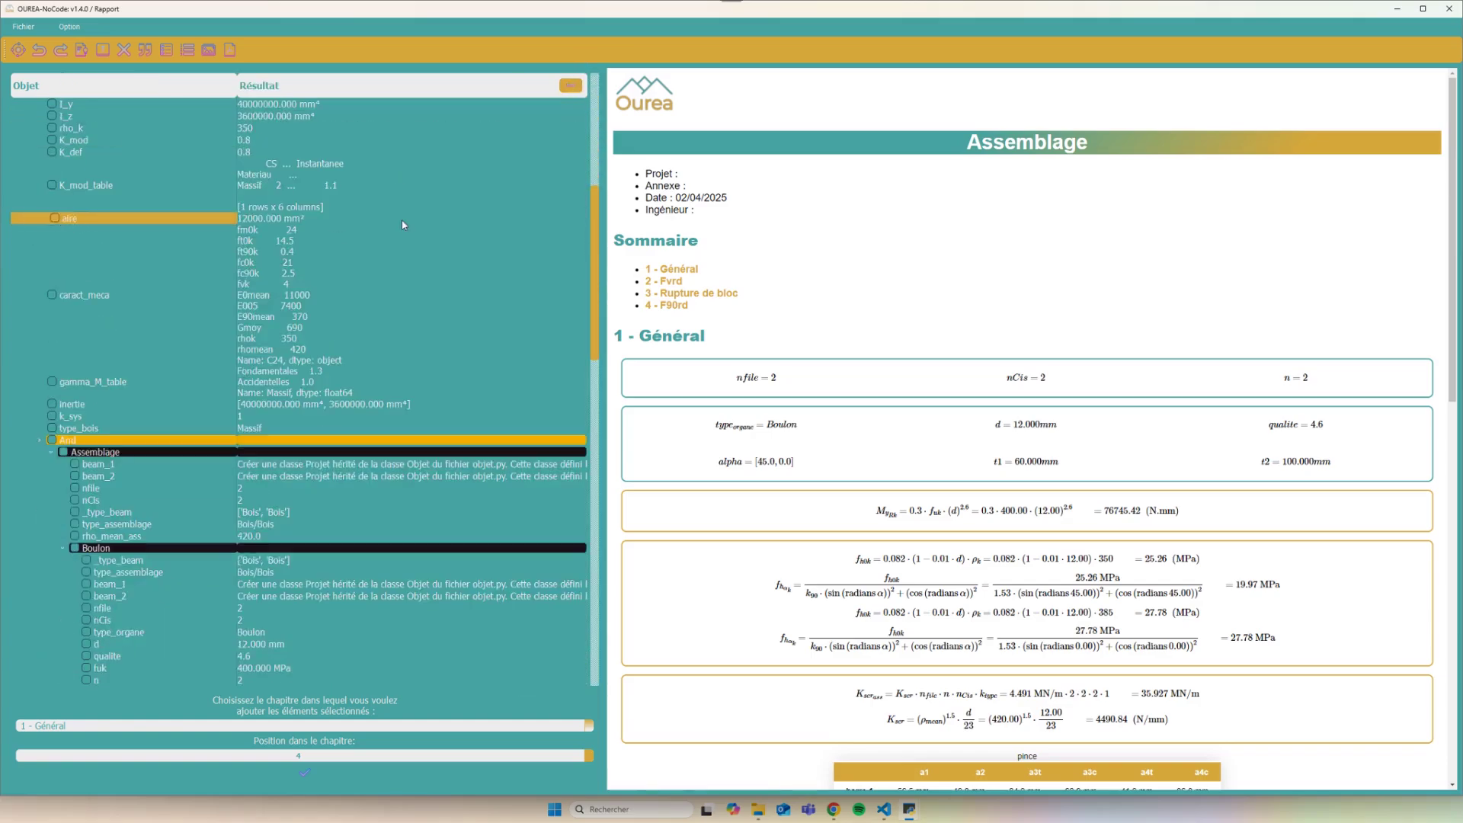
{"action": "scroll", "coordinate": [383, 260], "scroll_direction": "down", "scroll_amount": 2}
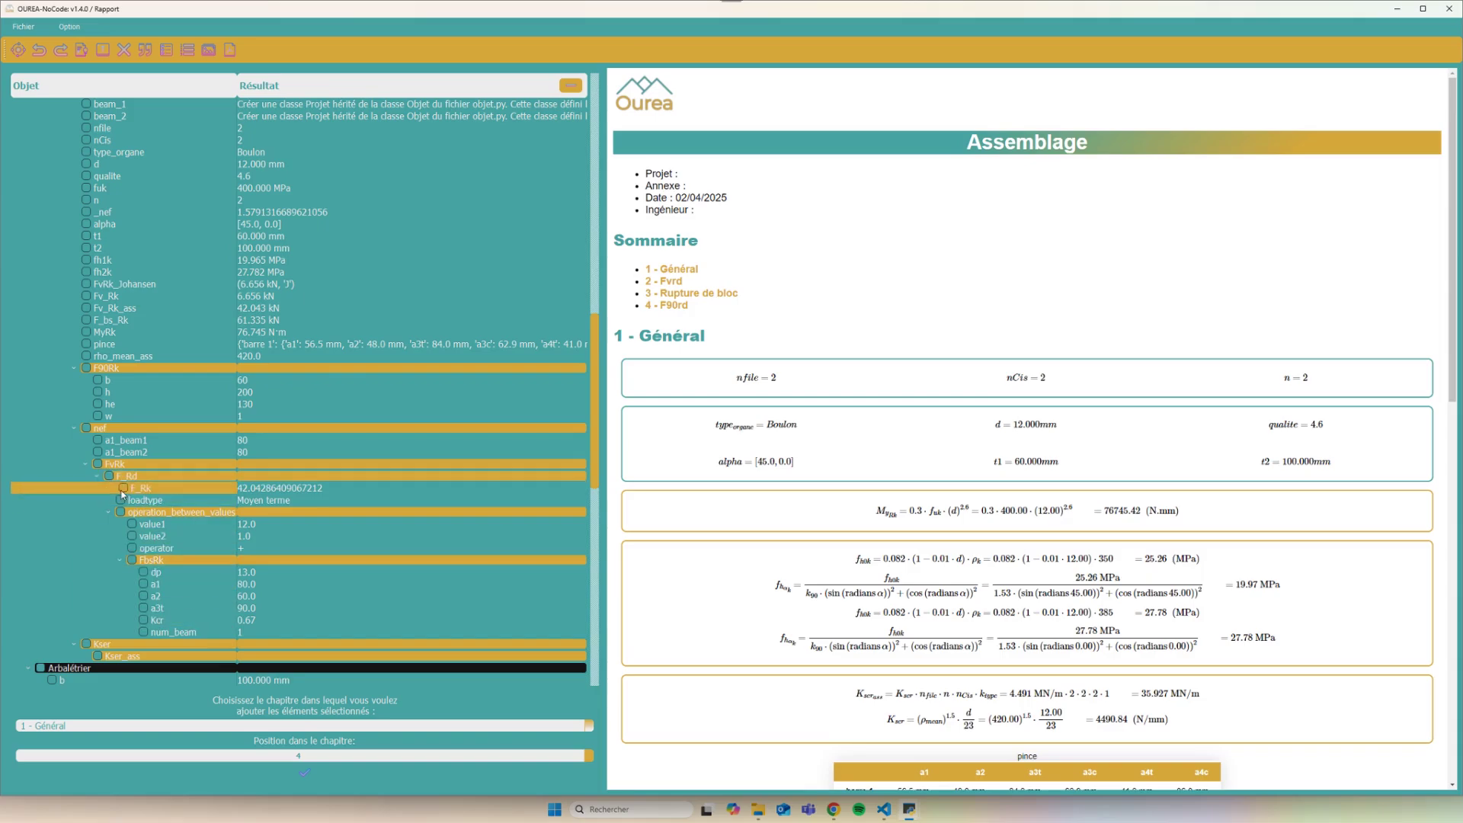
{"action": "scroll", "coordinate": [121, 494], "scroll_direction": "up", "scroll_amount": 2}
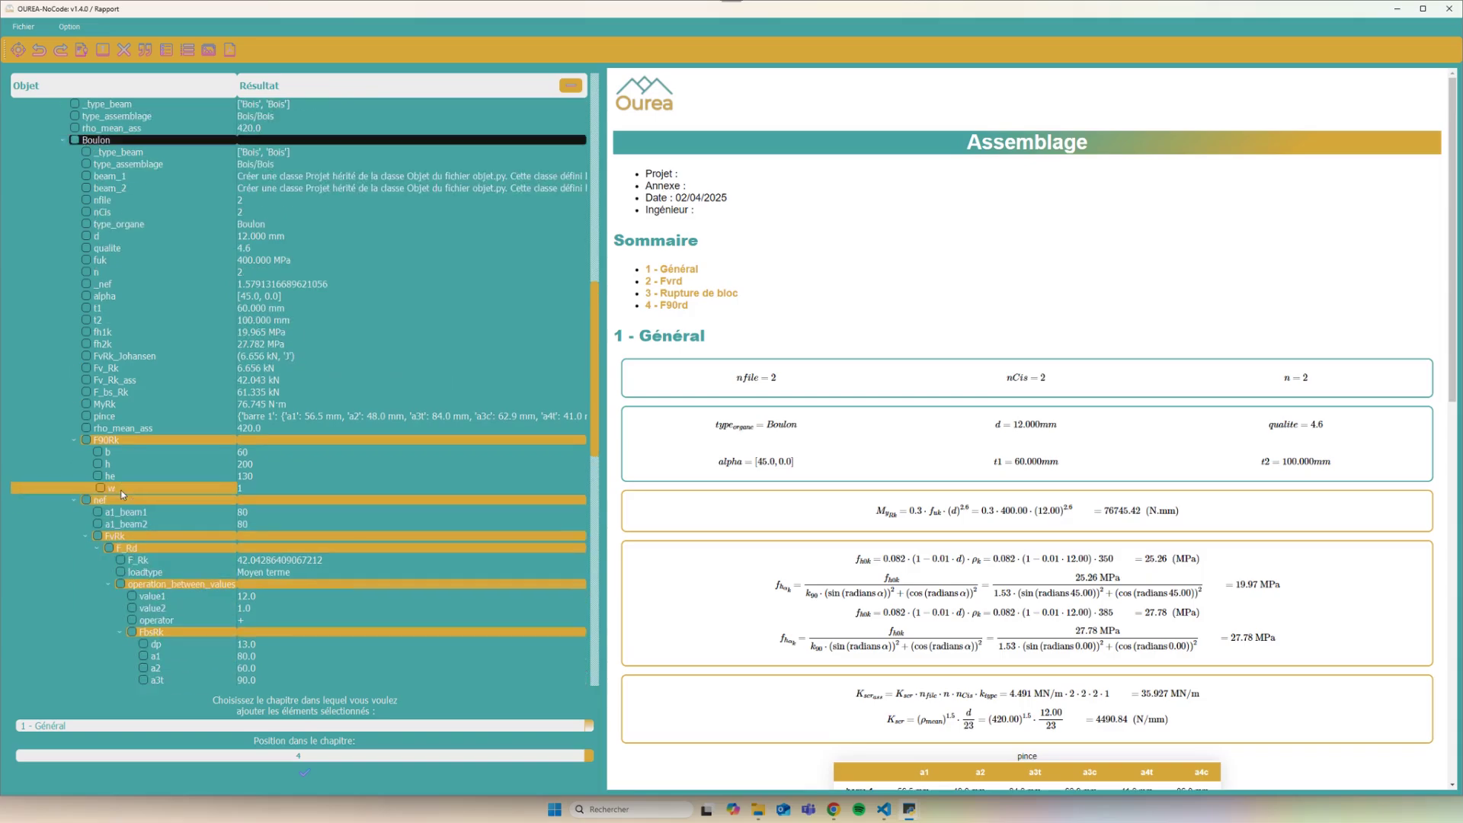
{"action": "left_click", "coordinate": [89, 441]}
{"action": "left_click", "coordinate": [98, 451]}
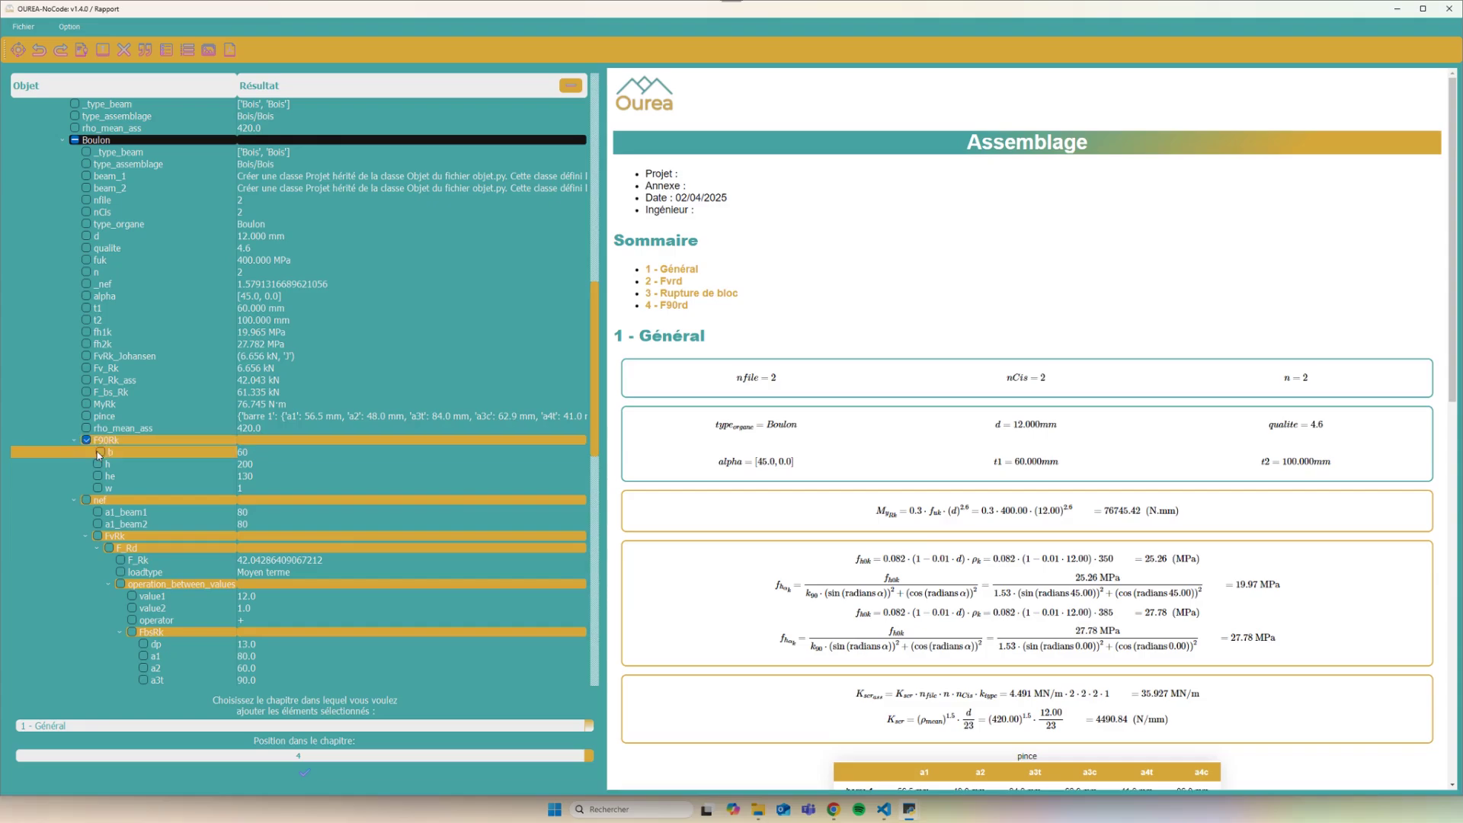
{"action": "left_click", "coordinate": [99, 464]}
{"action": "left_click", "coordinate": [99, 477]}
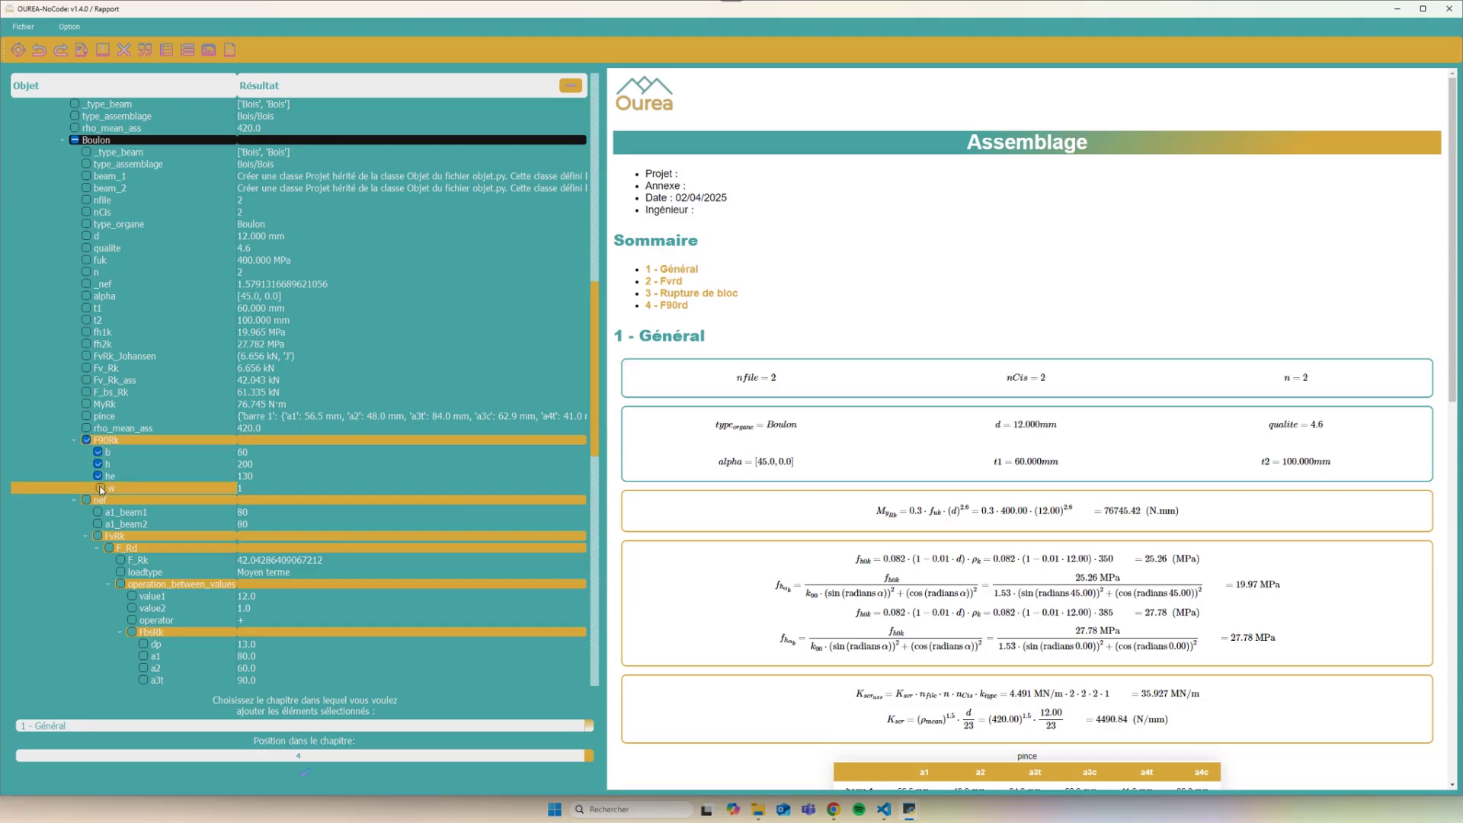
{"action": "left_click", "coordinate": [100, 488]}
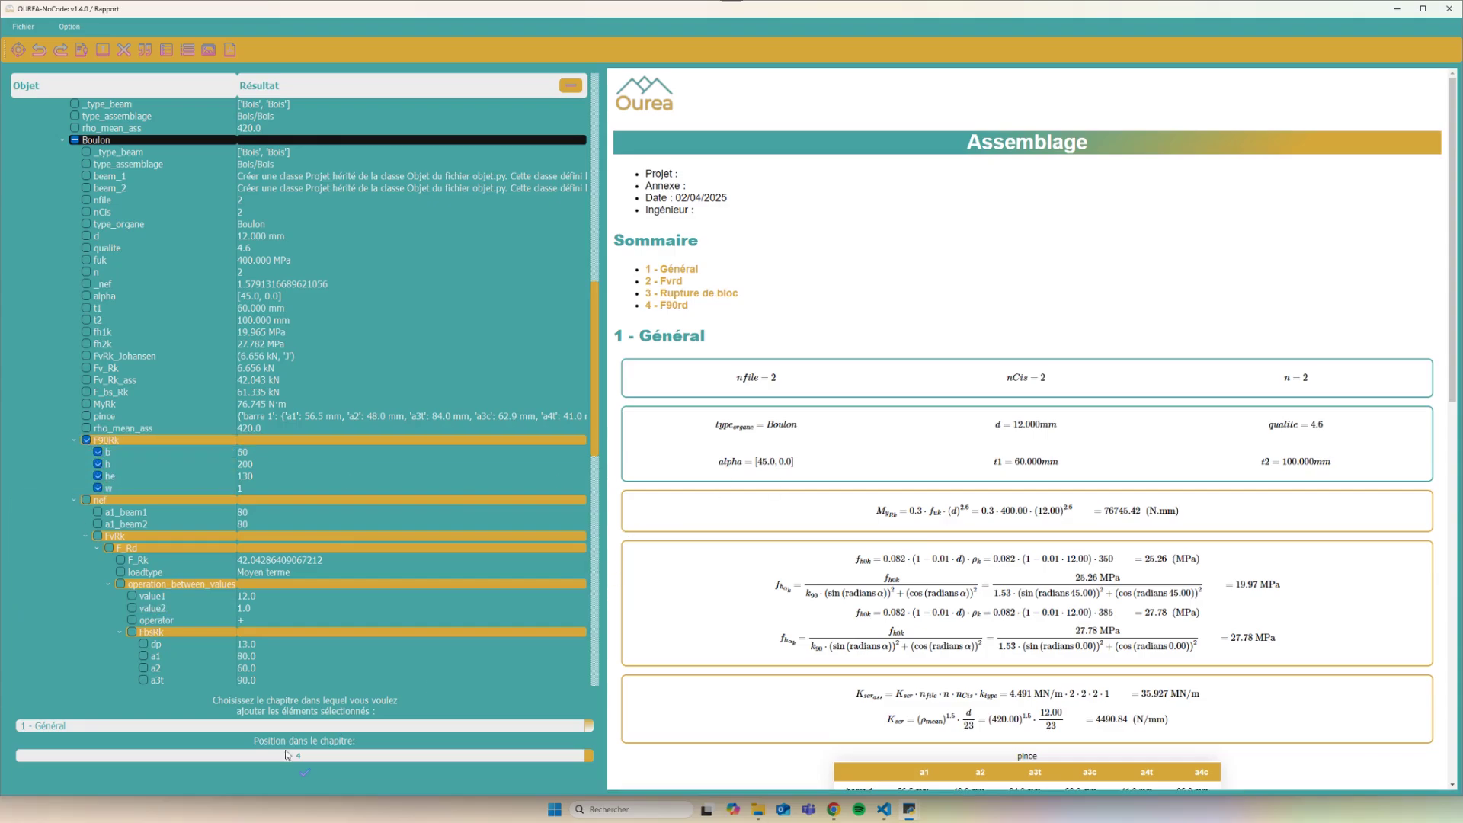
{"action": "left_click", "coordinate": [227, 726]}
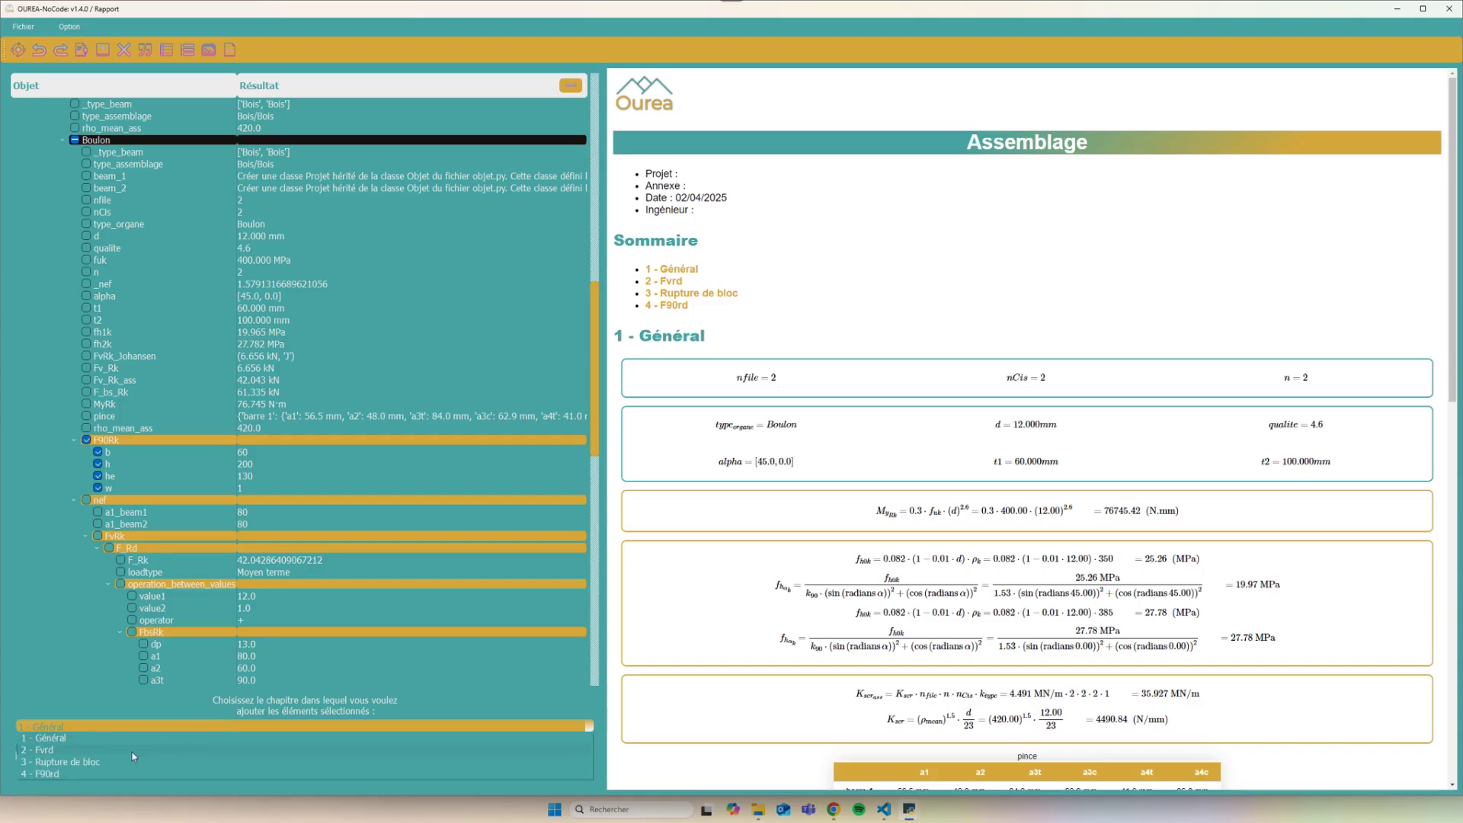
{"action": "left_click", "coordinate": [60, 773]}
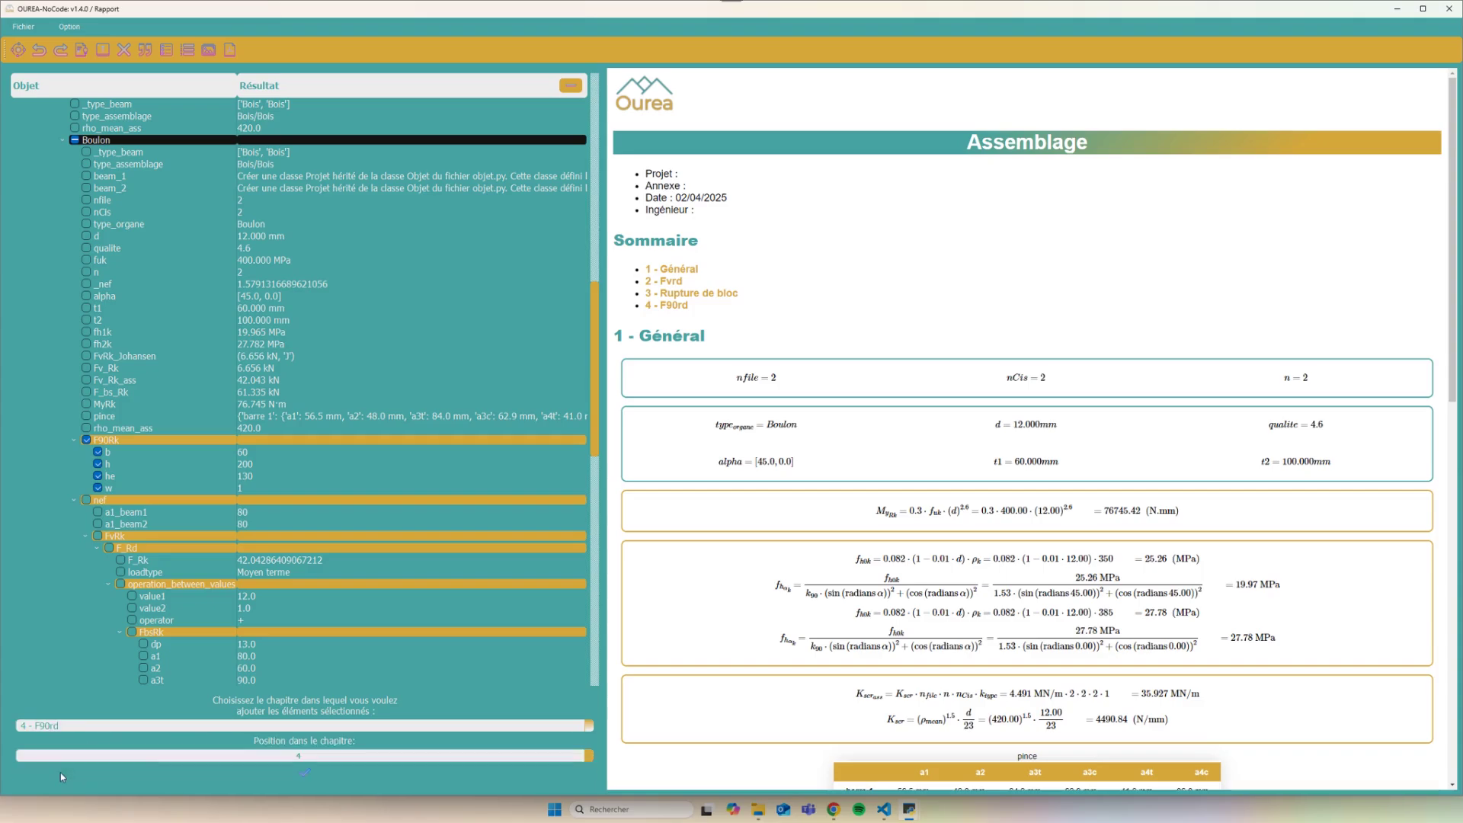
{"action": "double_click", "coordinate": [309, 756]}
{"action": "left_click", "coordinate": [305, 771]}
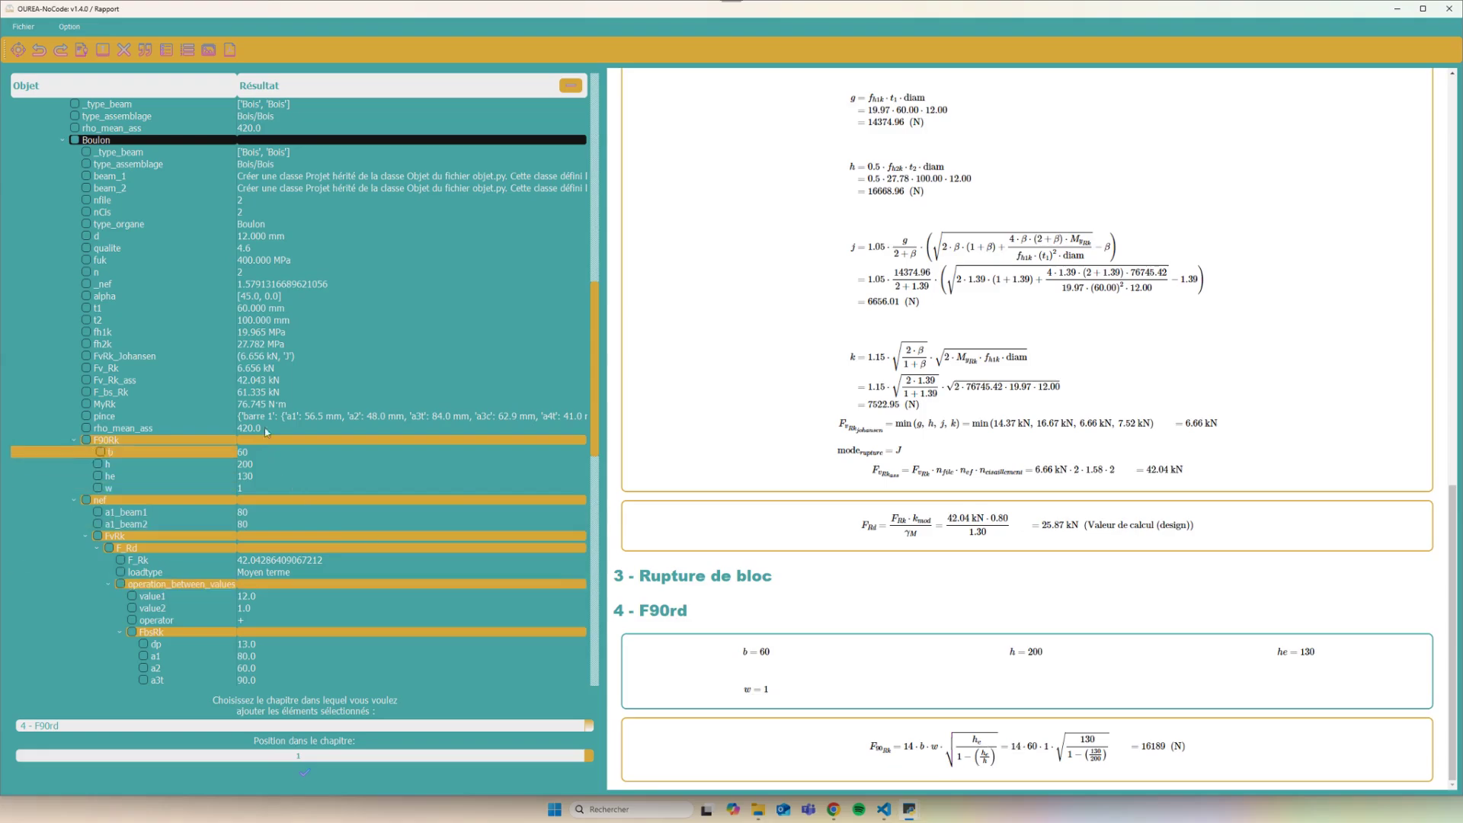
Add FbsRk's dp, a1, a2, a3t, Kcr and num_beam parameters to chapter 3 - Rupture de bloc at position 1
{"action": "scroll", "coordinate": [281, 400], "scroll_direction": "up", "scroll_amount": 10}
{"action": "scroll", "coordinate": [280, 399], "scroll_direction": "up", "scroll_amount": 3}
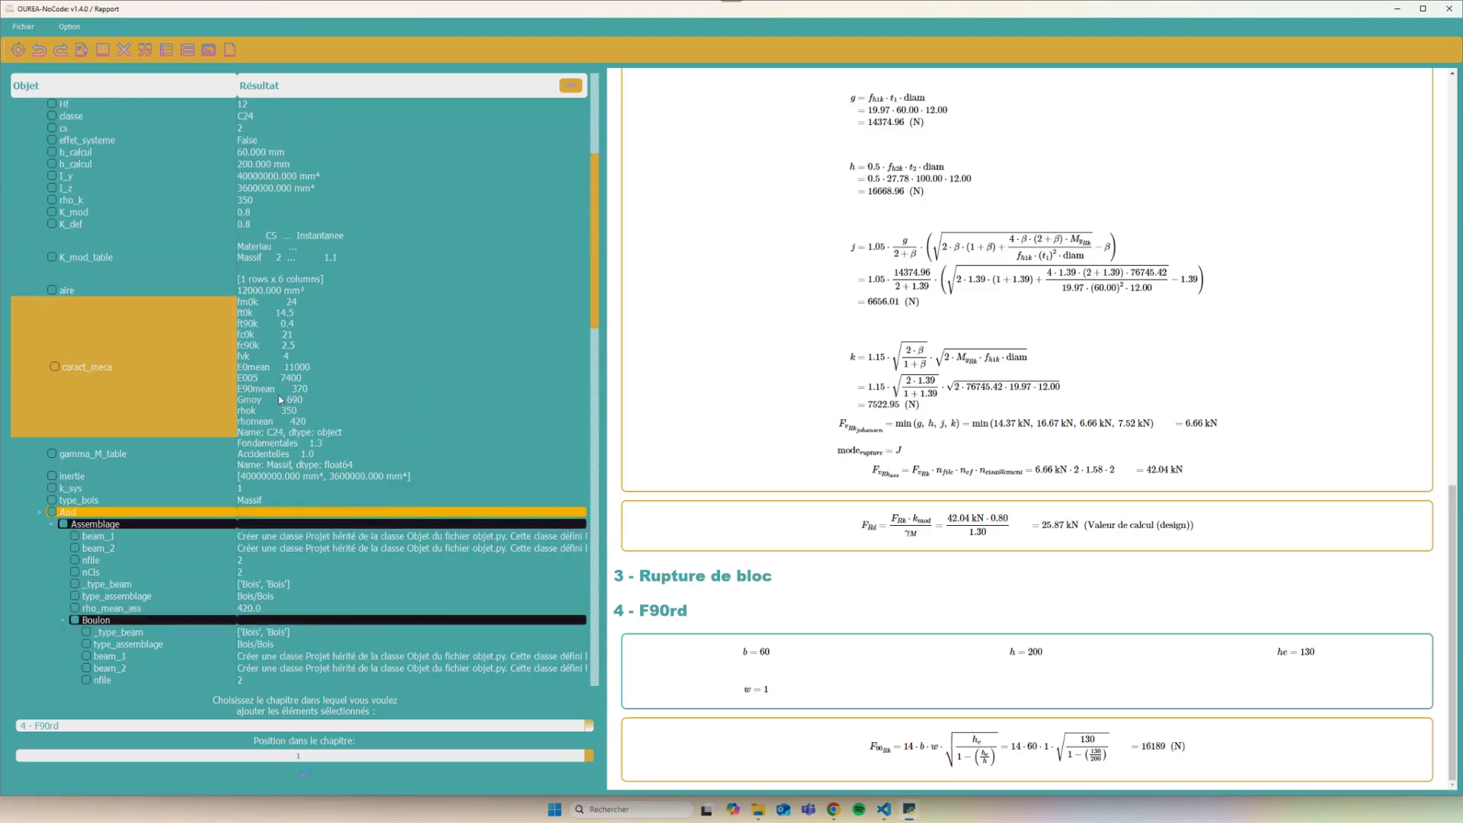
{"action": "scroll", "coordinate": [280, 400], "scroll_direction": "down", "scroll_amount": 15}
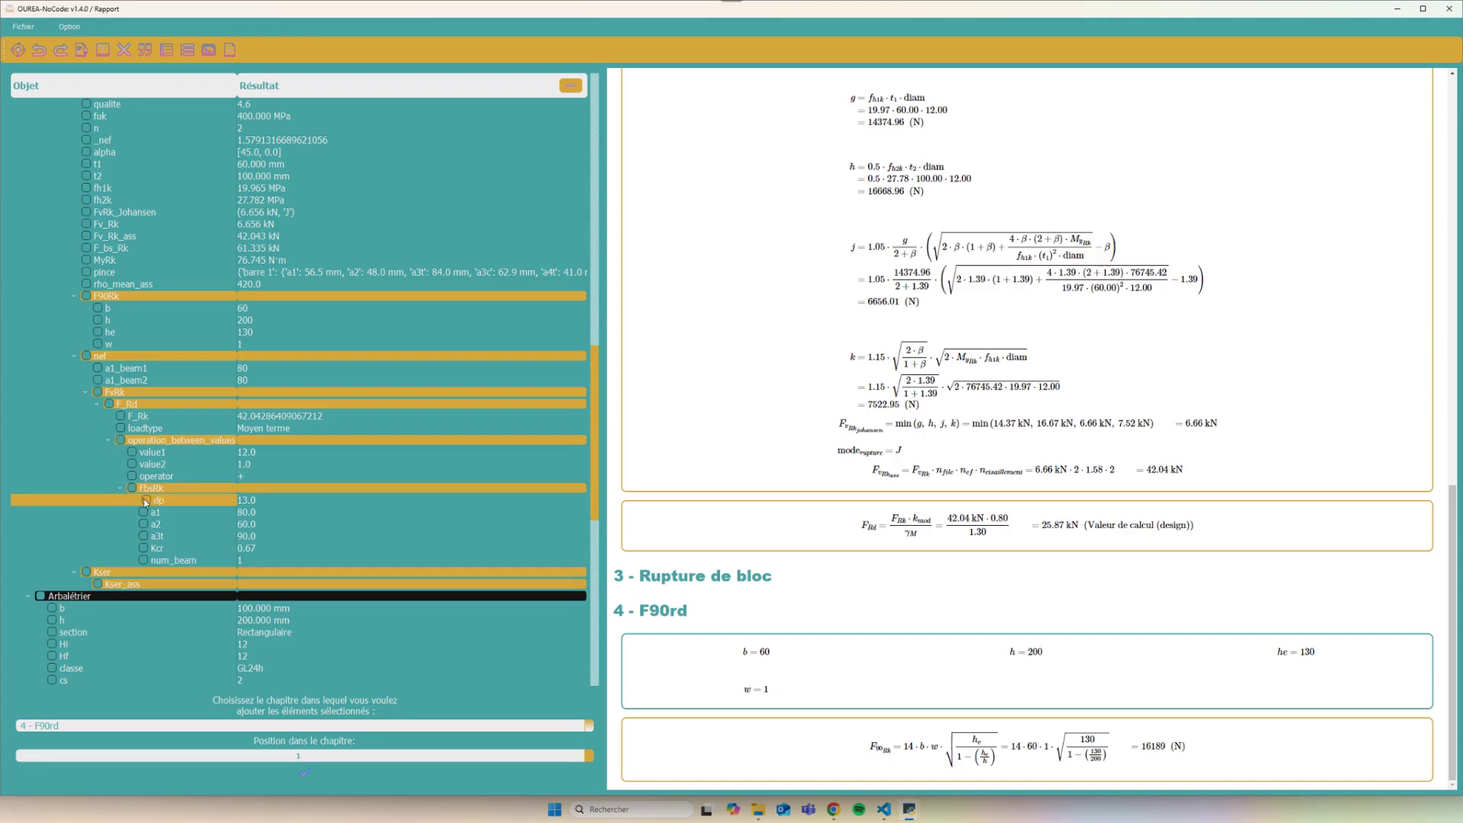
{"action": "left_click", "coordinate": [143, 499]}
{"action": "scroll", "coordinate": [145, 526], "scroll_direction": "up", "scroll_amount": 5}
{"action": "scroll", "coordinate": [145, 554], "scroll_direction": "down", "scroll_amount": 4}
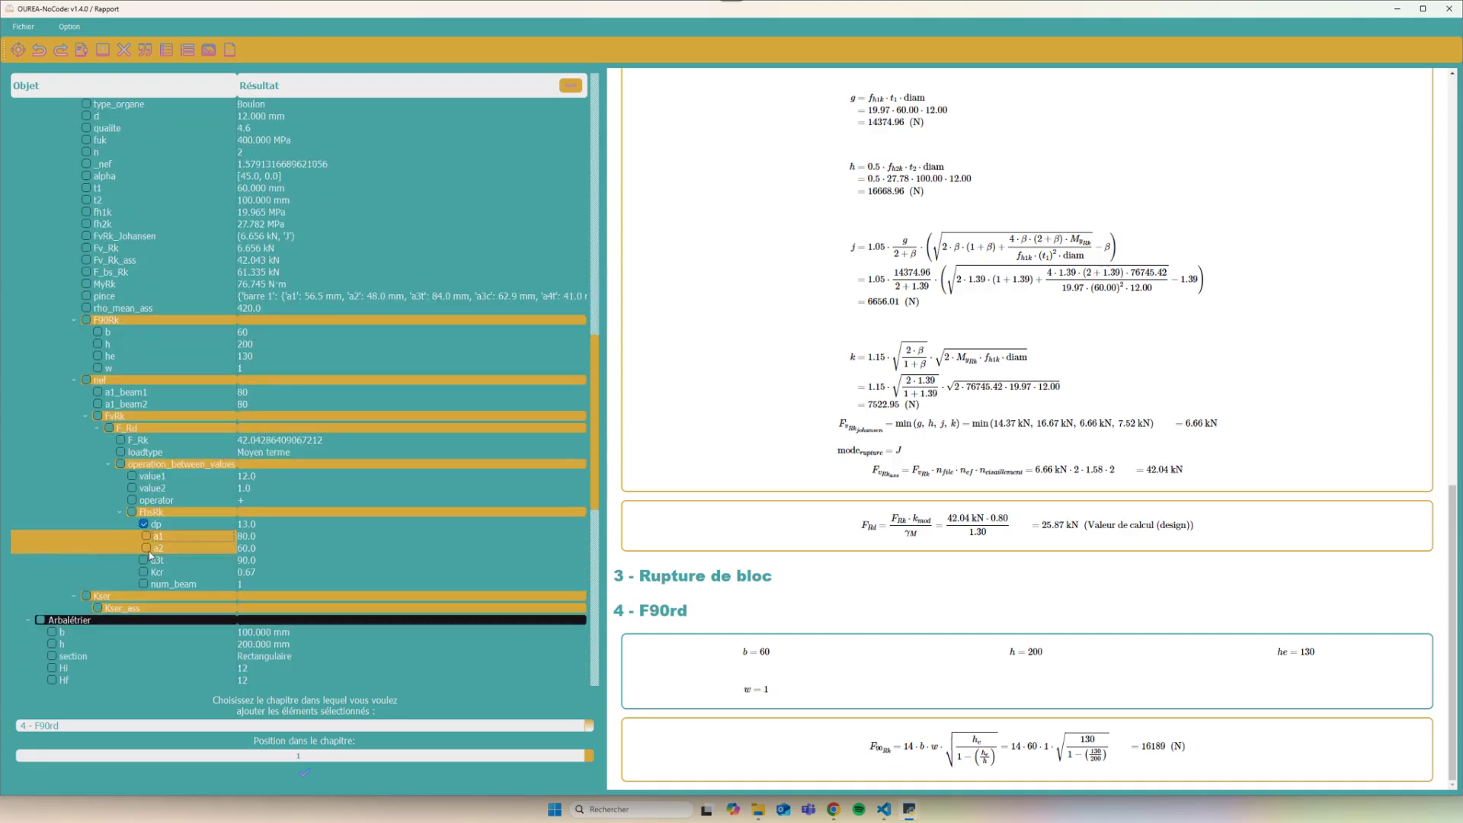
{"action": "left_click", "coordinate": [146, 537]}
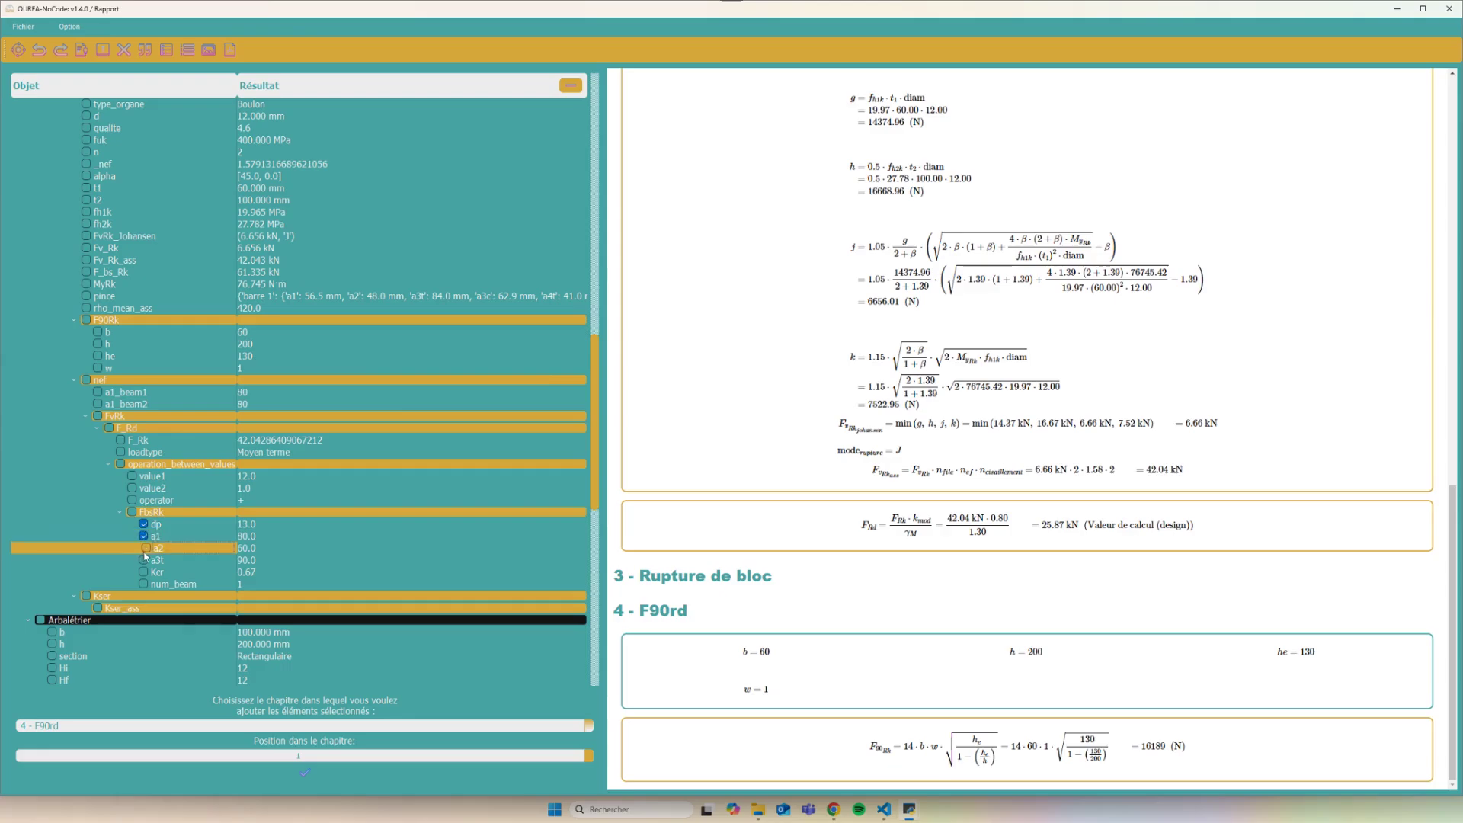
{"action": "left_click", "coordinate": [146, 549]}
{"action": "left_click", "coordinate": [144, 560]}
{"action": "left_click", "coordinate": [146, 572]}
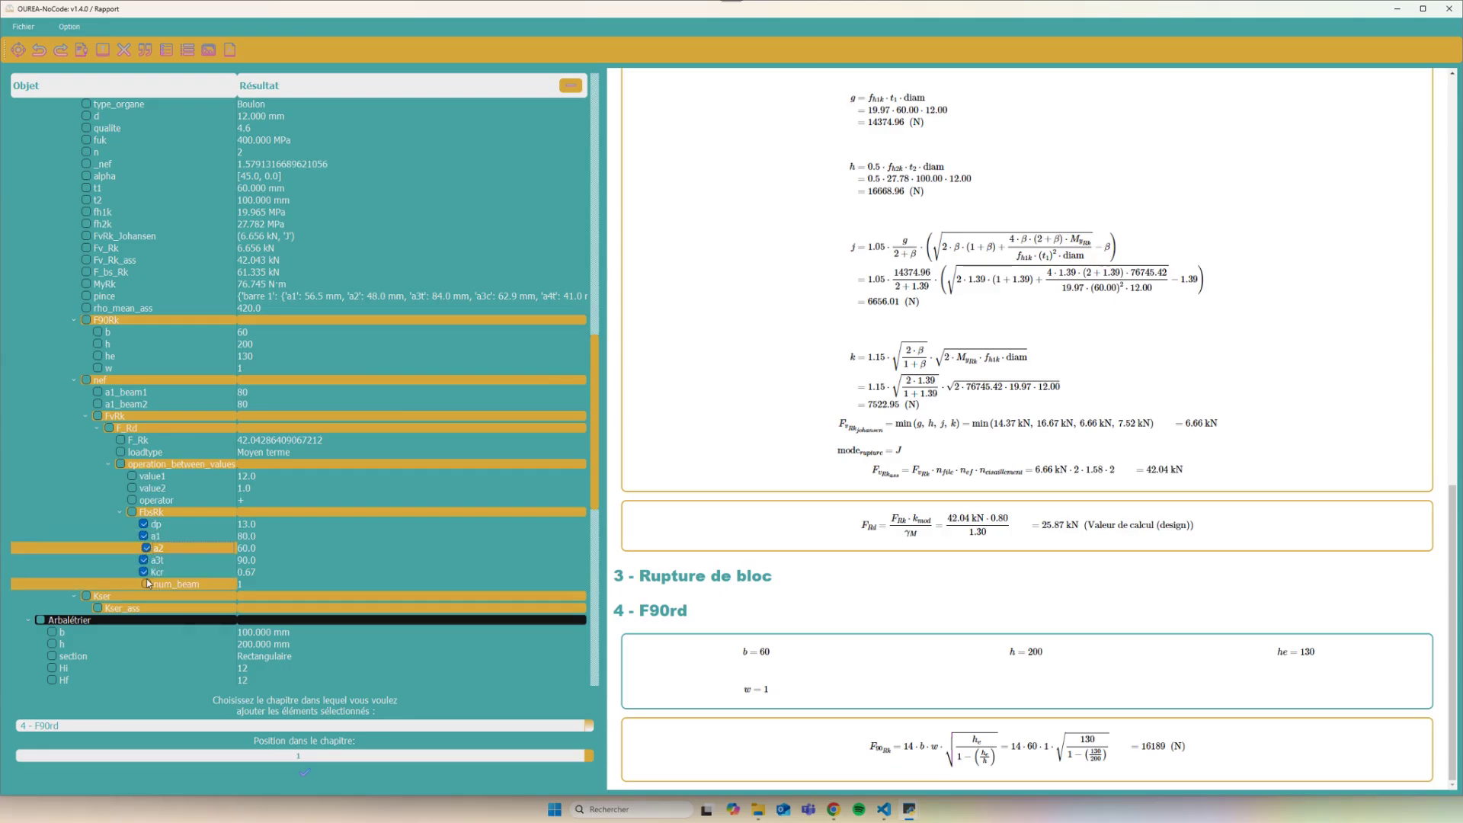
{"action": "left_click", "coordinate": [144, 584]}
{"action": "left_click", "coordinate": [315, 724]}
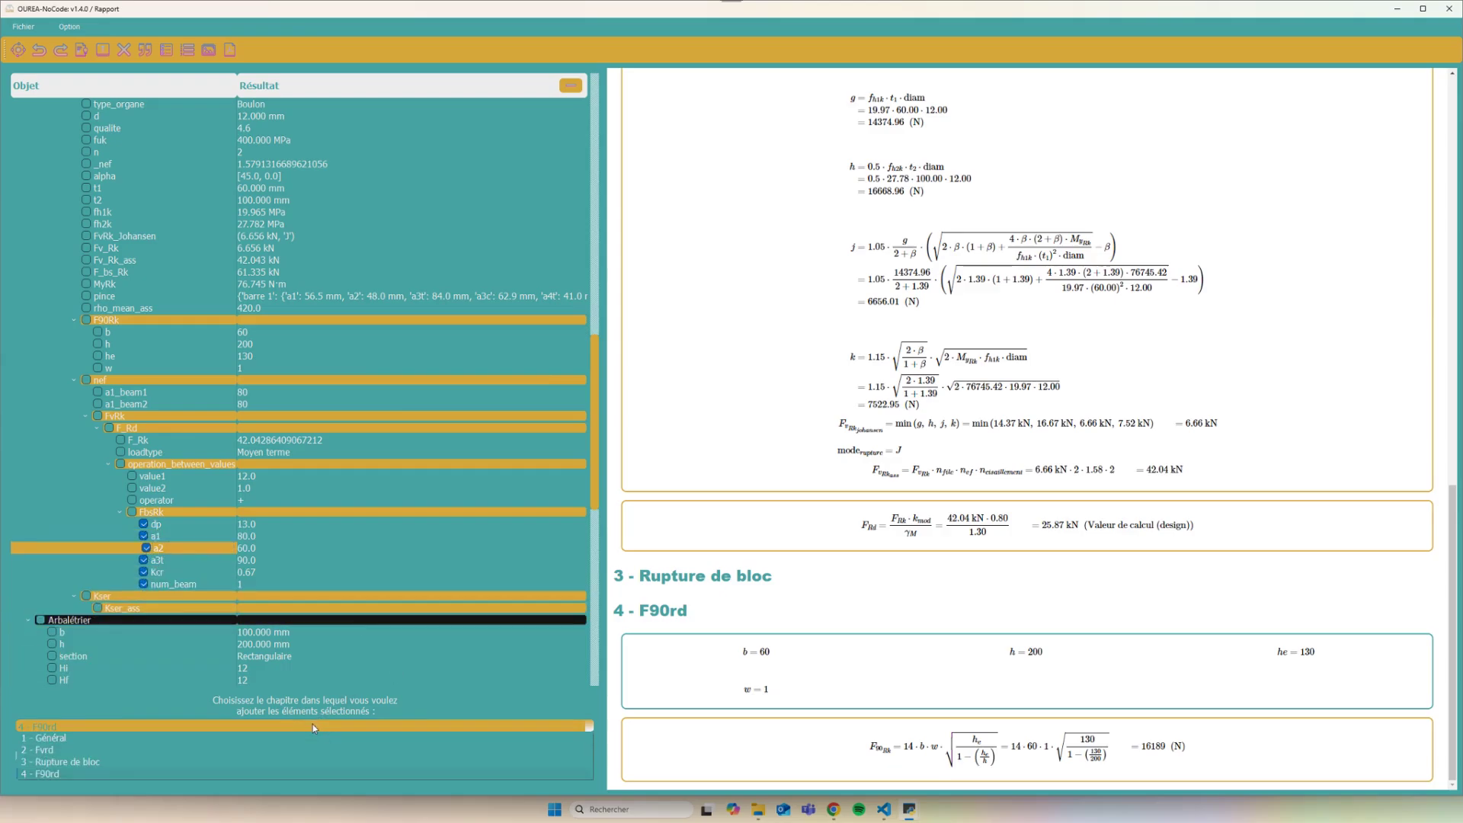
{"action": "left_click", "coordinate": [131, 766]}
{"action": "left_click", "coordinate": [299, 773]}
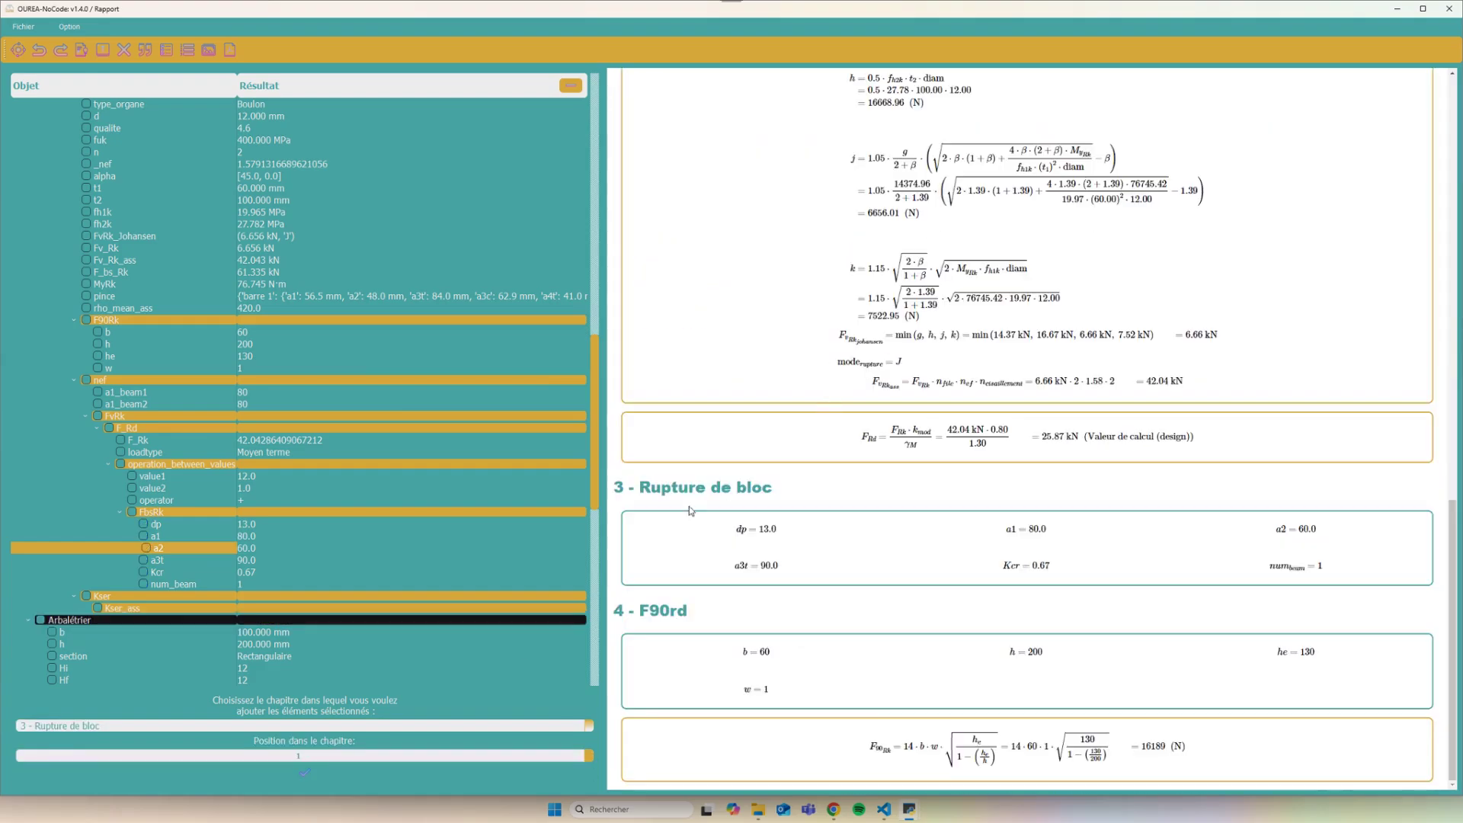
Add the FbsRk function to chapter 3 - Rupture de bloc at position 2 of the report
{"action": "left_click", "coordinate": [133, 512]}
{"action": "left_click", "coordinate": [321, 774]}
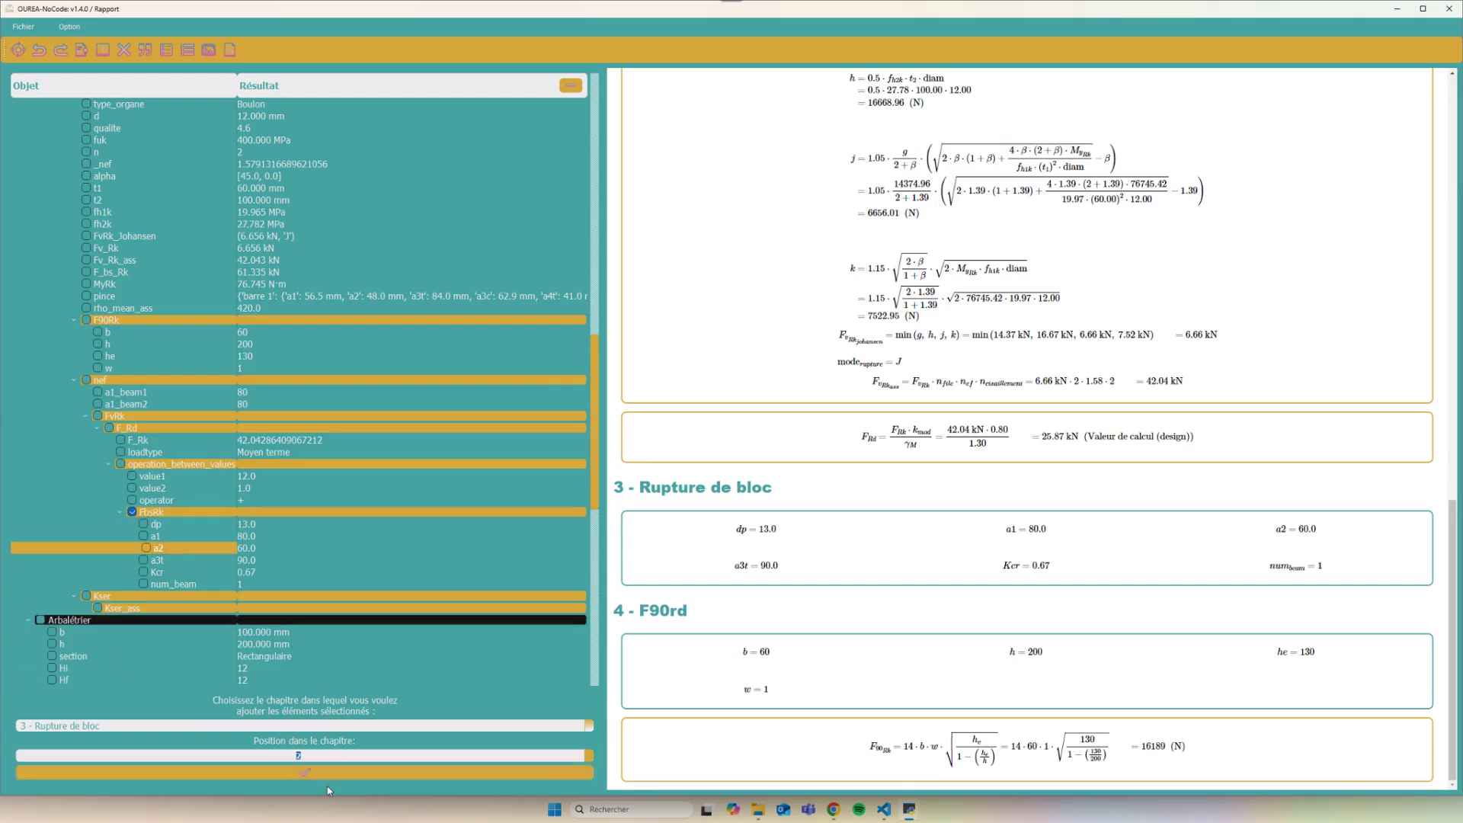
{"action": "left_click", "coordinate": [682, 300]}
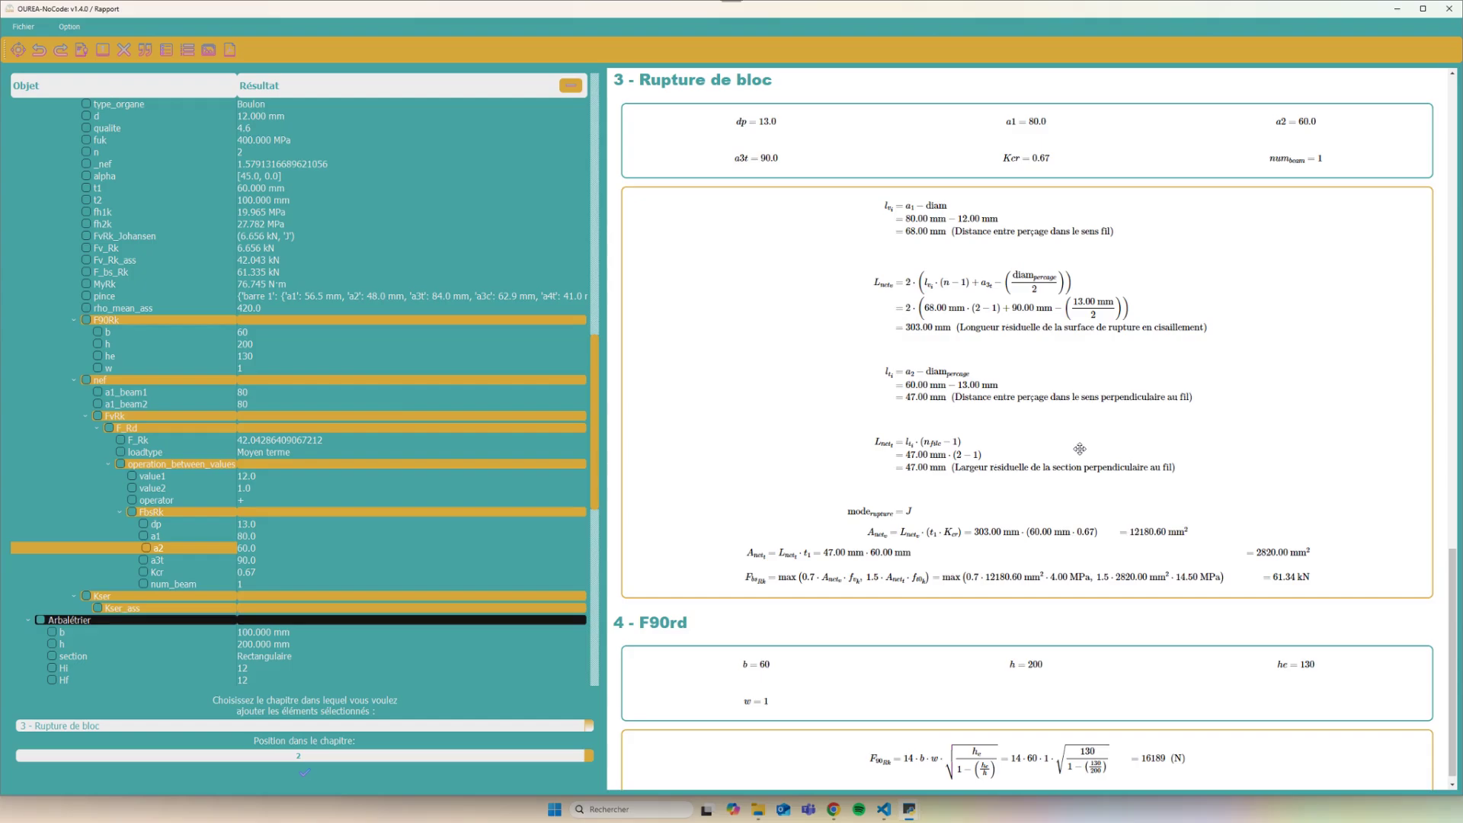
Review the whole Assemblage report, from the Sommaire and Général chapter through to the F90rd chapter
{"action": "scroll", "coordinate": [1080, 449], "scroll_direction": "up", "scroll_amount": 15}
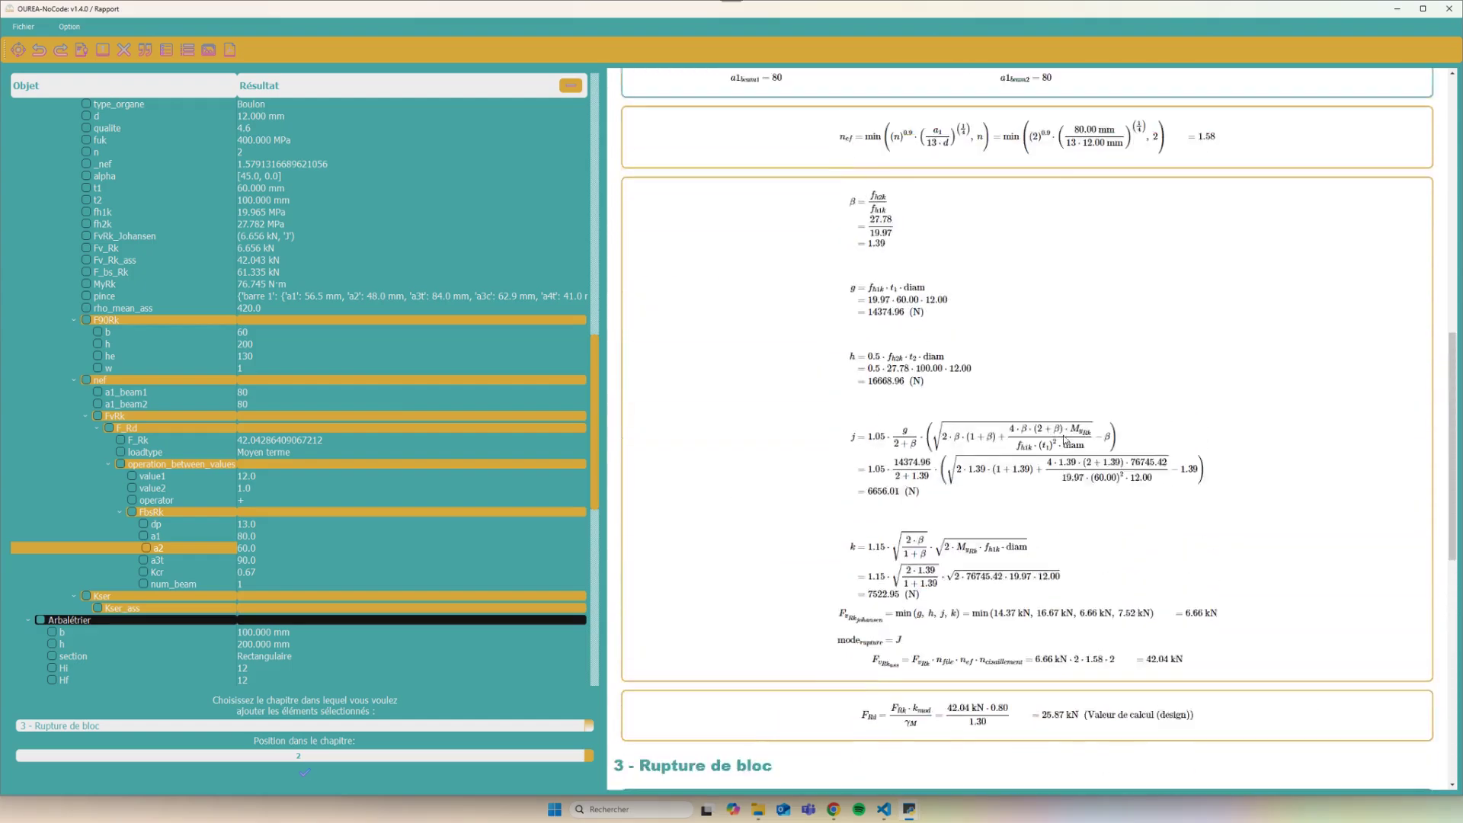
{"action": "scroll", "coordinate": [1065, 441], "scroll_direction": "up", "scroll_amount": 8}
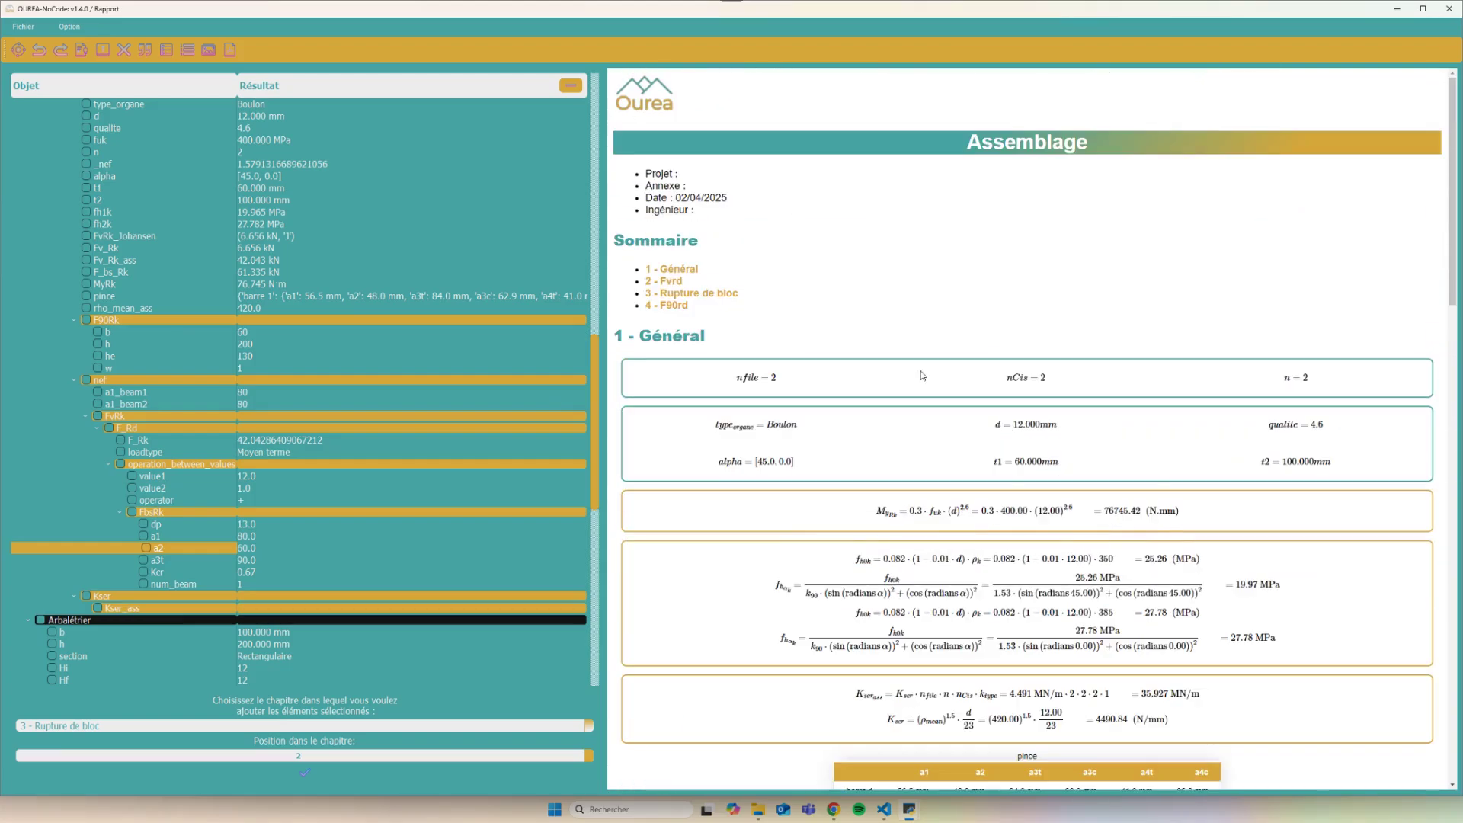
{"action": "scroll", "coordinate": [912, 382], "scroll_direction": "down", "scroll_amount": 5}
{"action": "scroll", "coordinate": [912, 382], "scroll_direction": "down", "scroll_amount": 3}
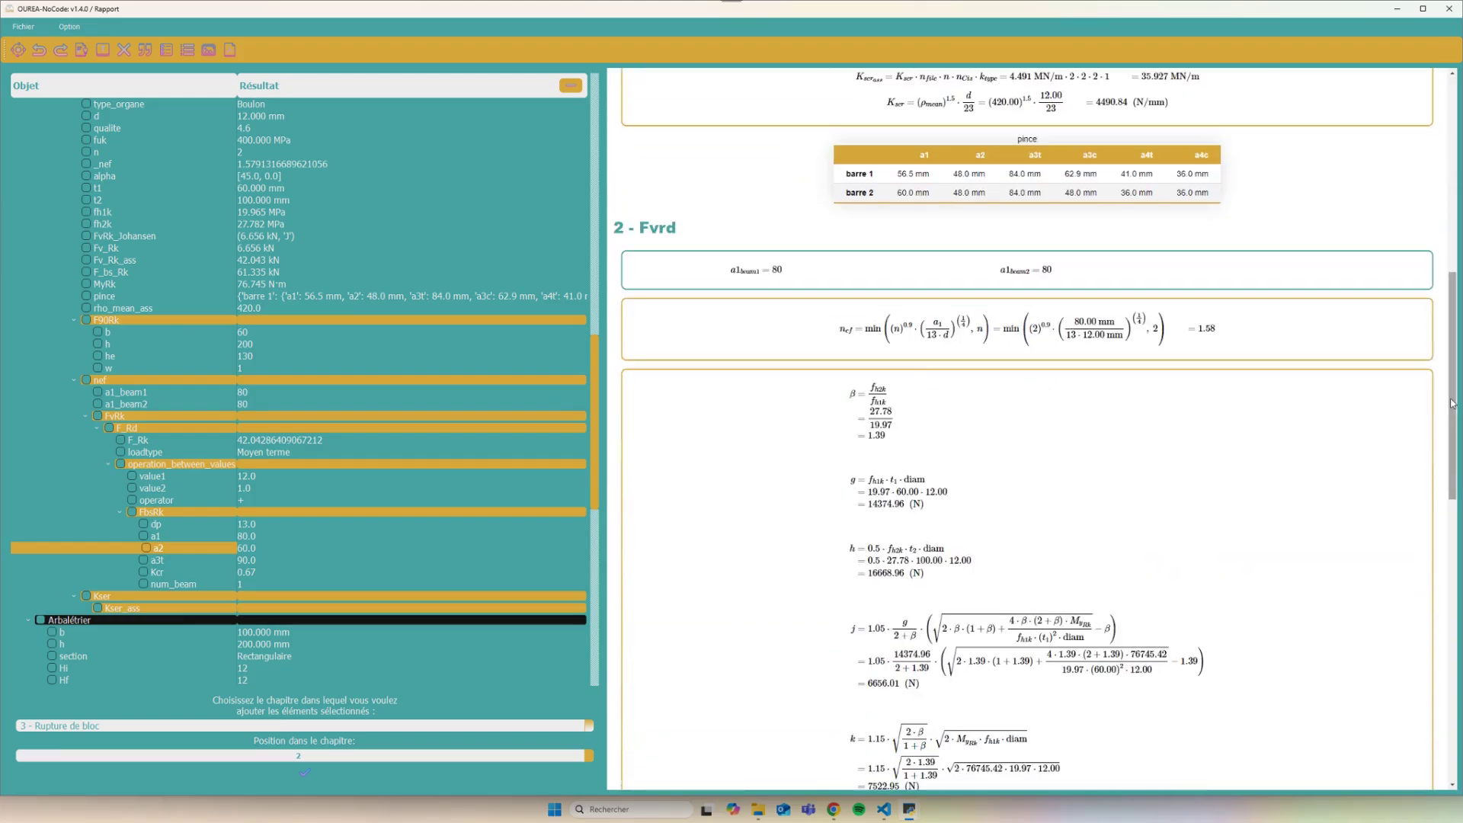
{"action": "scroll", "coordinate": [1443, 549], "scroll_direction": "down", "scroll_amount": 8}
{"action": "scroll", "coordinate": [1443, 549], "scroll_direction": "down", "scroll_amount": 5}
{"action": "scroll", "coordinate": [1443, 549], "scroll_direction": "up", "scroll_amount": 20}
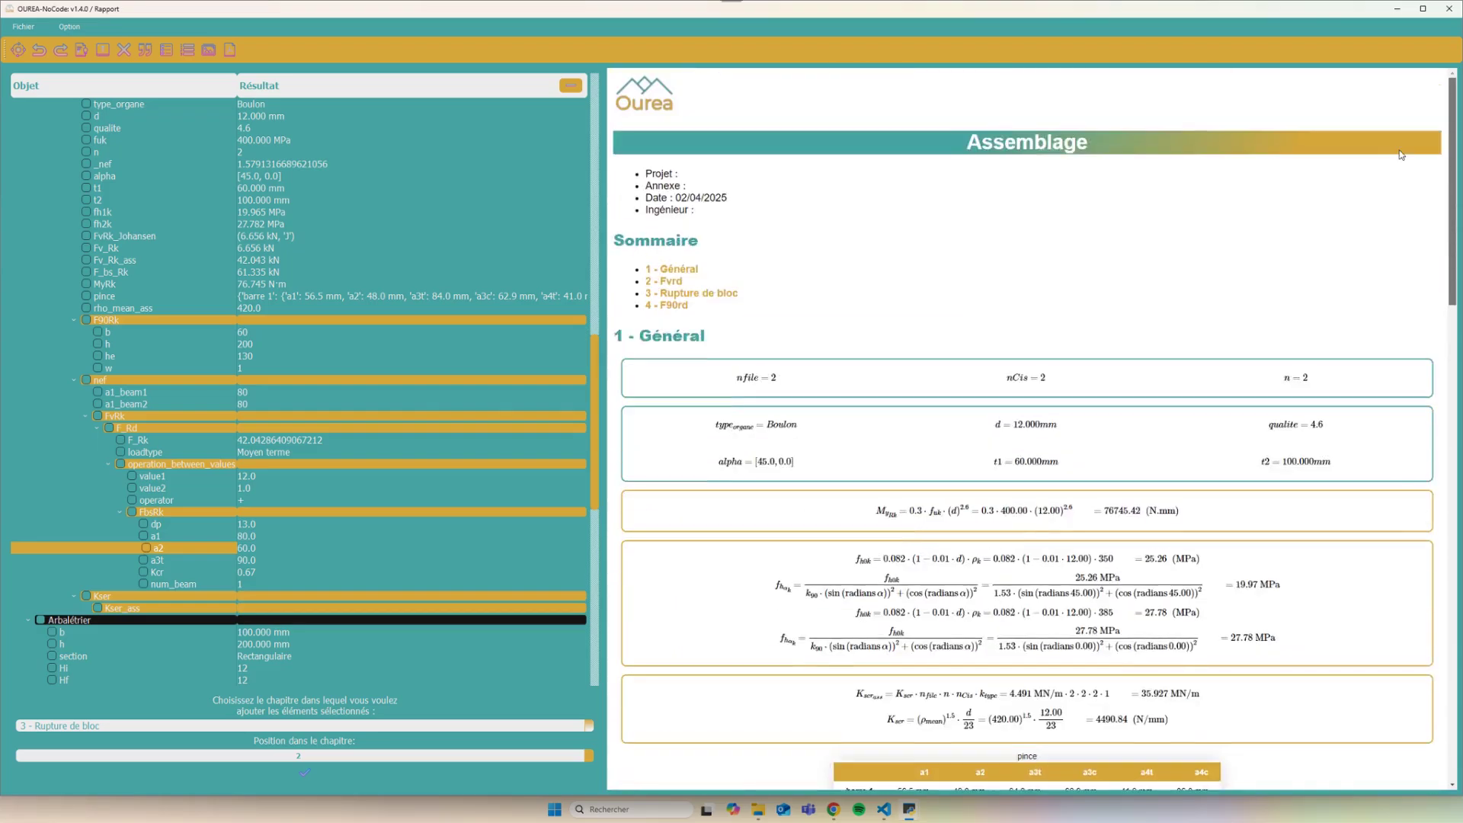
{"action": "scroll", "coordinate": [1280, 201], "scroll_direction": "down", "scroll_amount": 8}
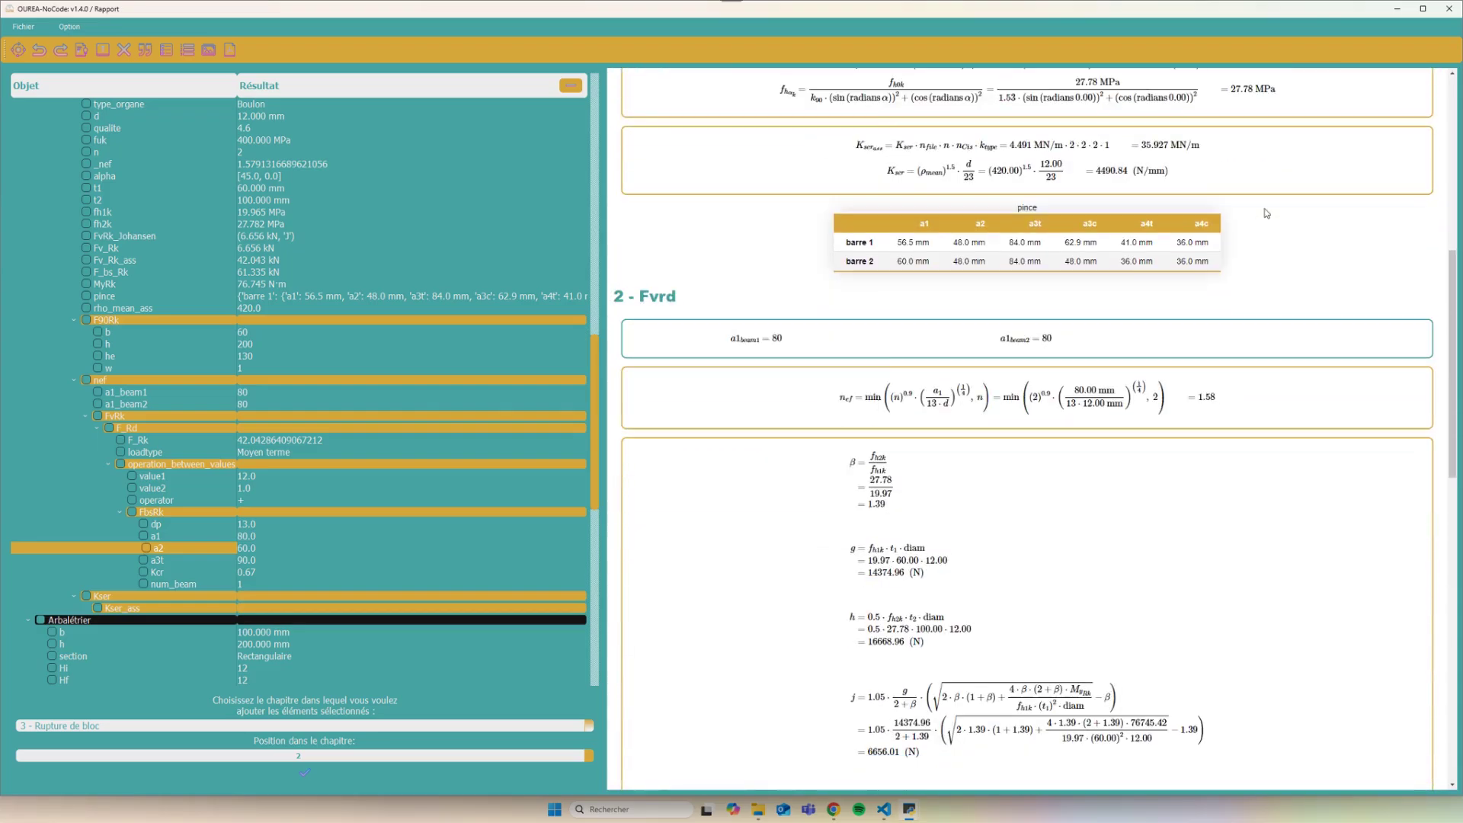
{"action": "scroll", "coordinate": [1116, 270], "scroll_direction": "down", "scroll_amount": 10}
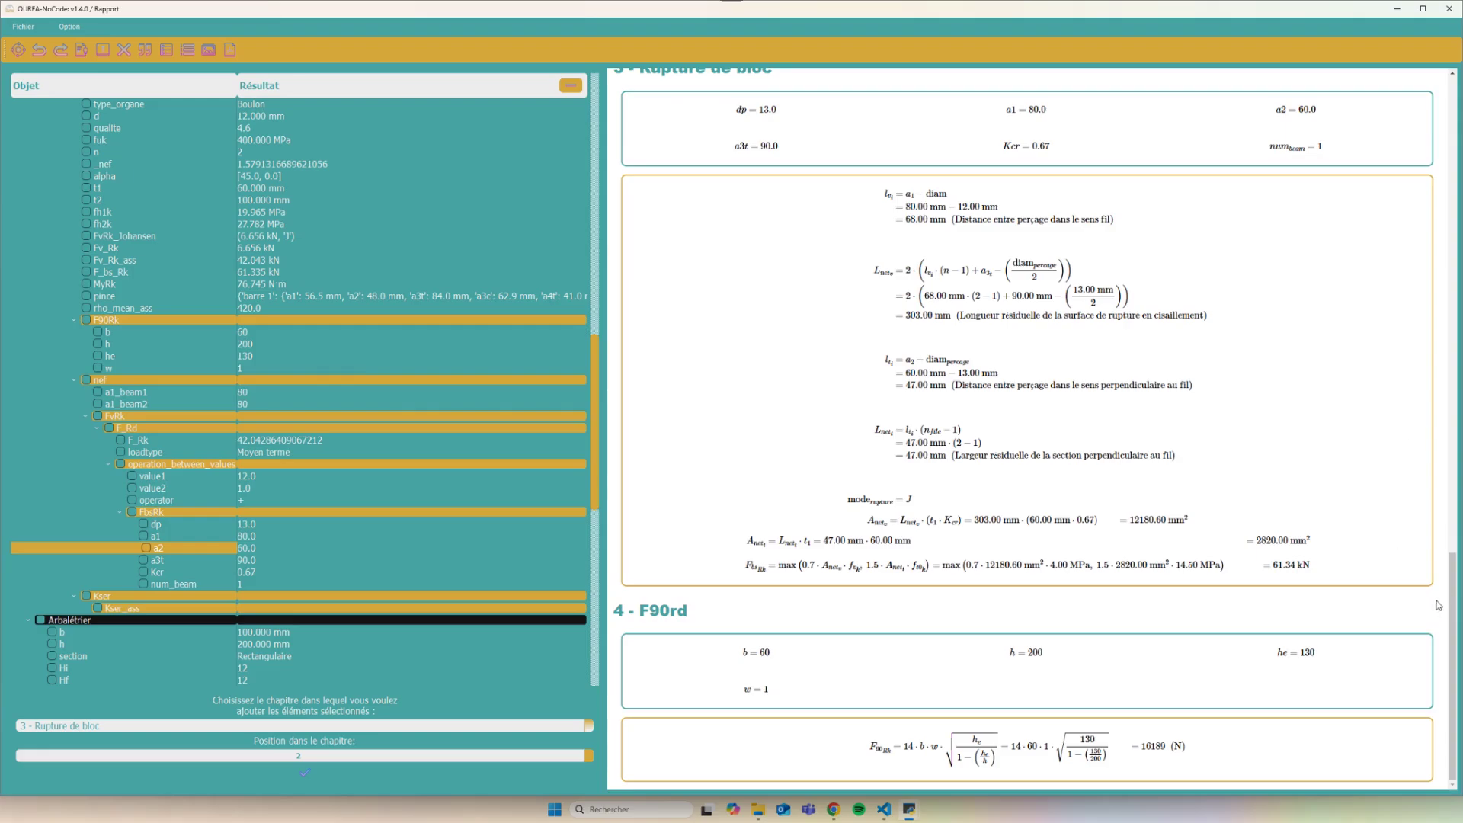
{"action": "left_click_drag", "start_coordinate": [1452, 587], "coordinate": [1419, 152]}
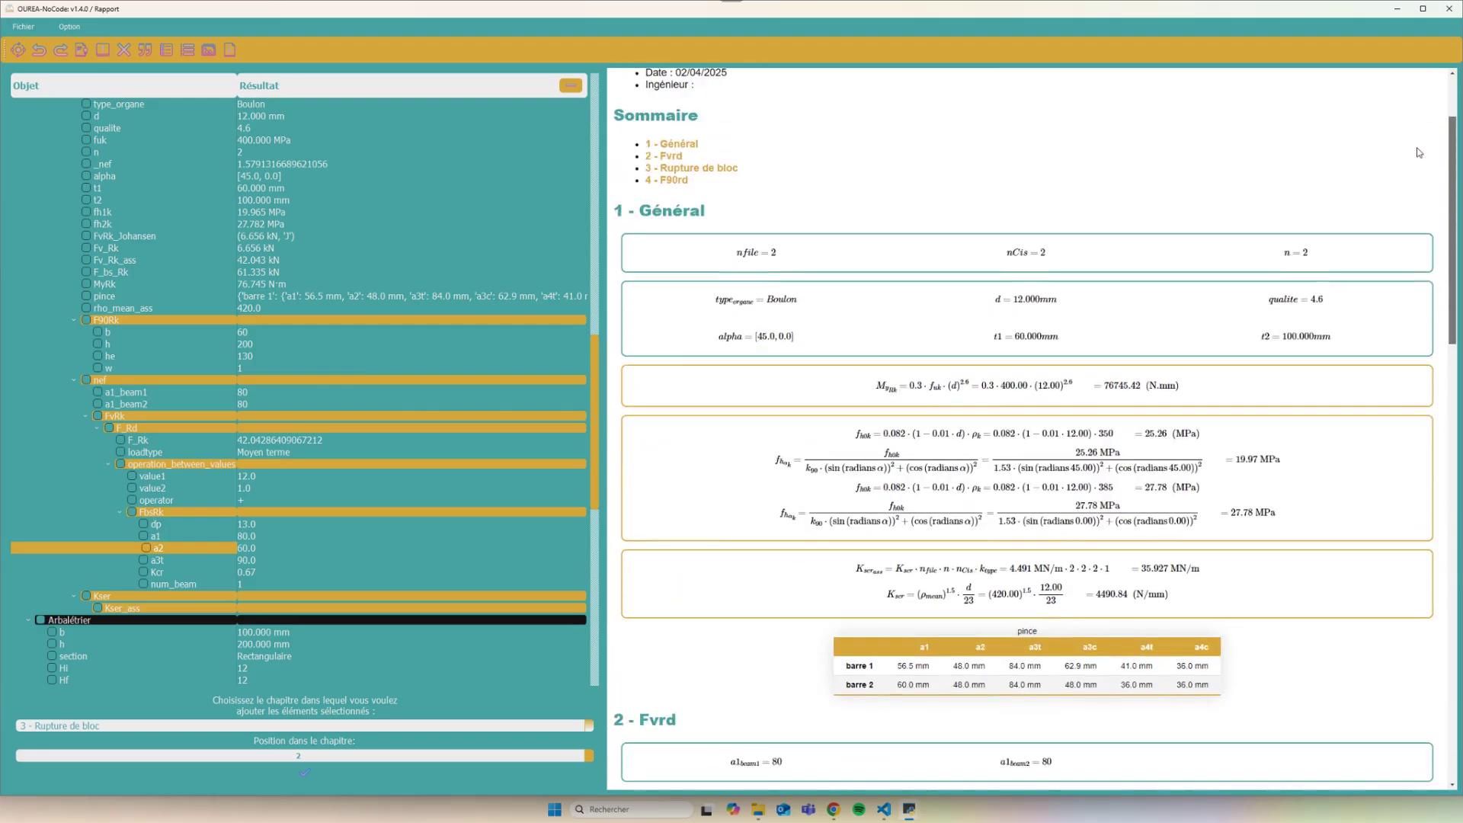
{"action": "scroll", "coordinate": [1419, 152], "scroll_direction": "up", "scroll_amount": 2}
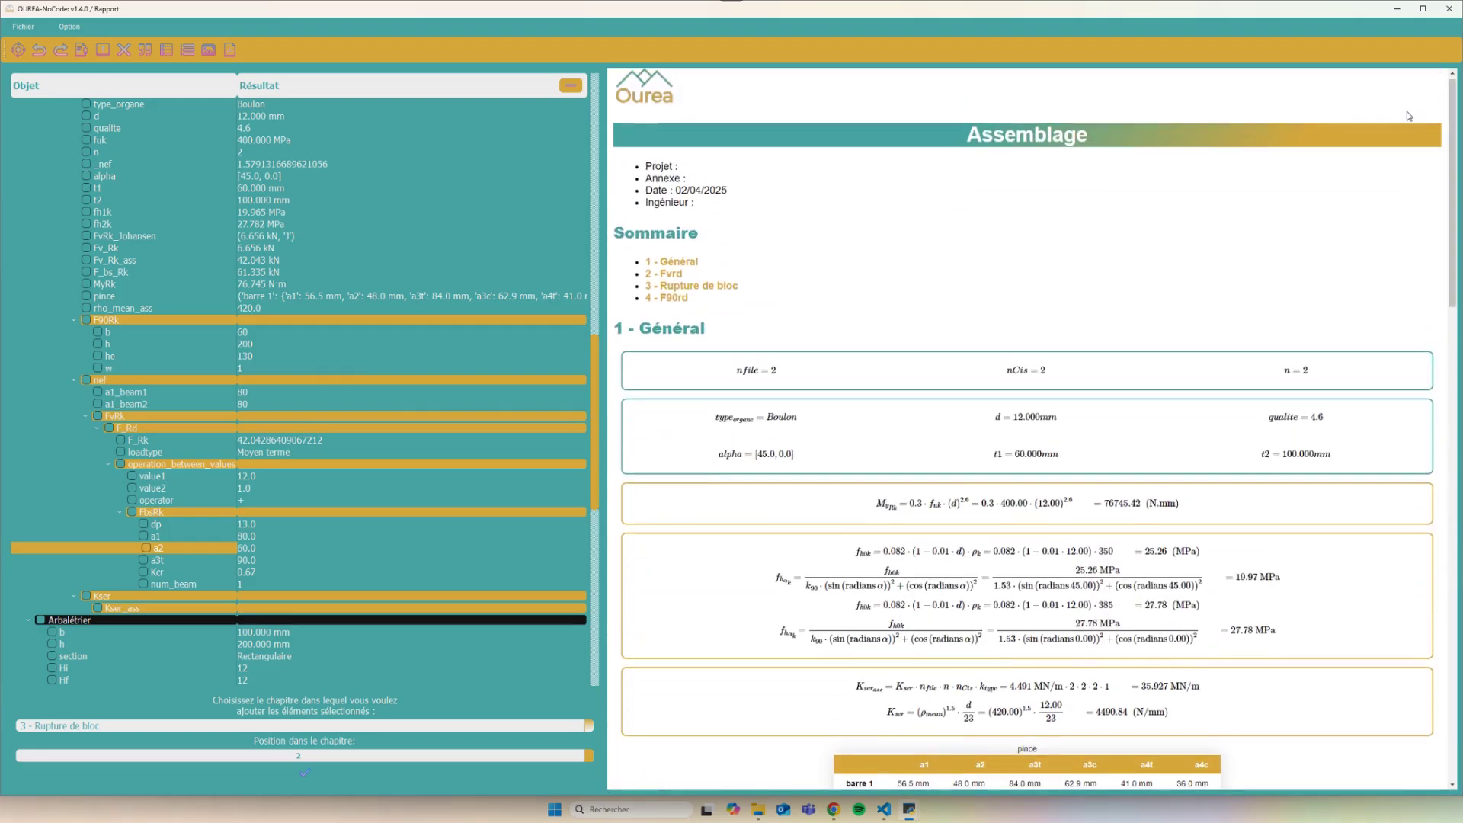
Return to the node graph and move the assembly, bolt and function nodes farther away from the two beam nodes
{"action": "left_click", "coordinate": [1395, 9]}
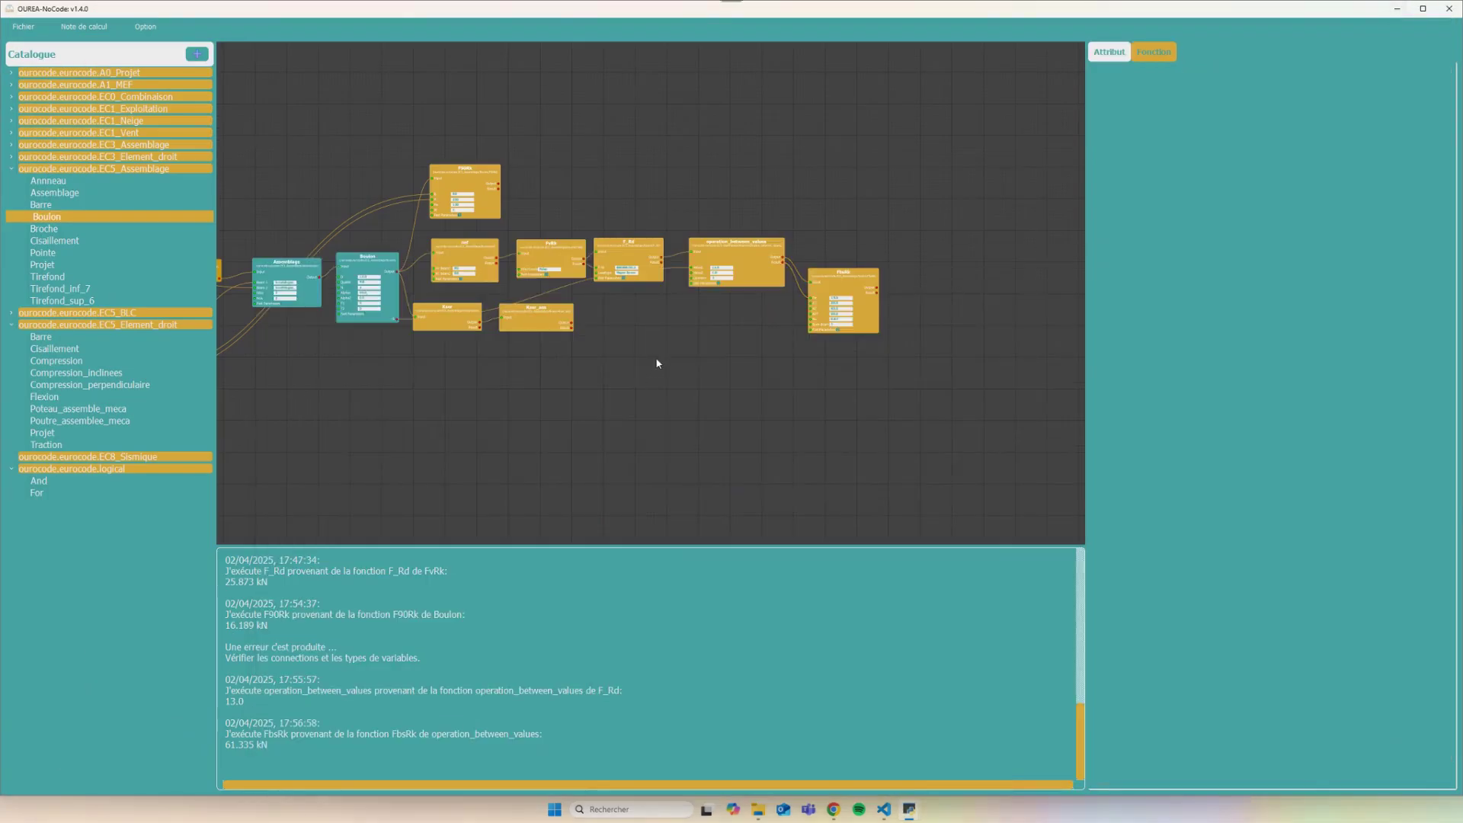
{"action": "left_click_drag", "start_coordinate": [504, 403], "coordinate": [640, 373]}
{"action": "scroll", "coordinate": [653, 339], "scroll_direction": "up", "scroll_amount": 3}
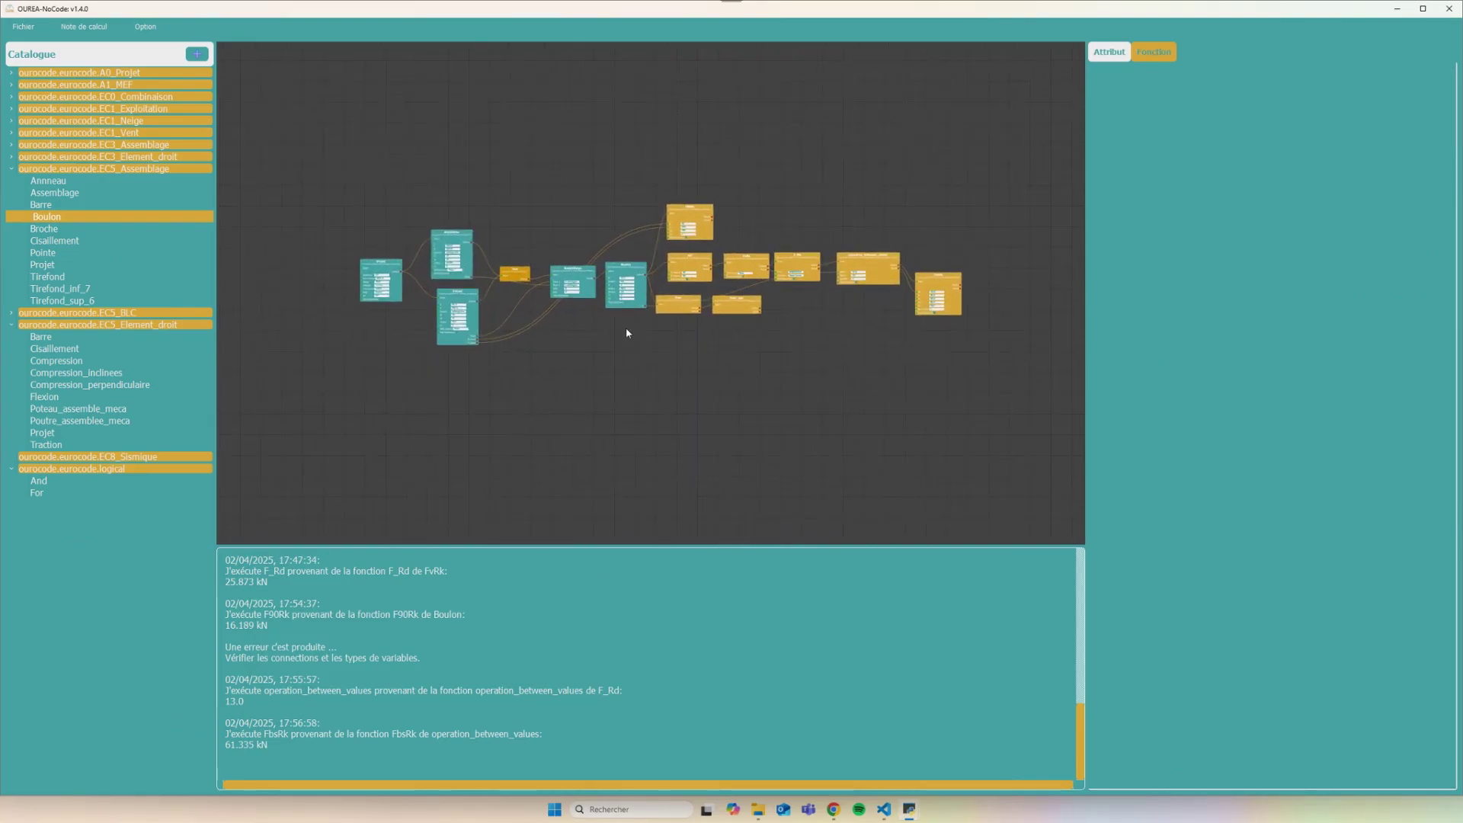
{"action": "left_click", "coordinate": [568, 284]}
{"action": "left_click", "coordinate": [619, 275]}
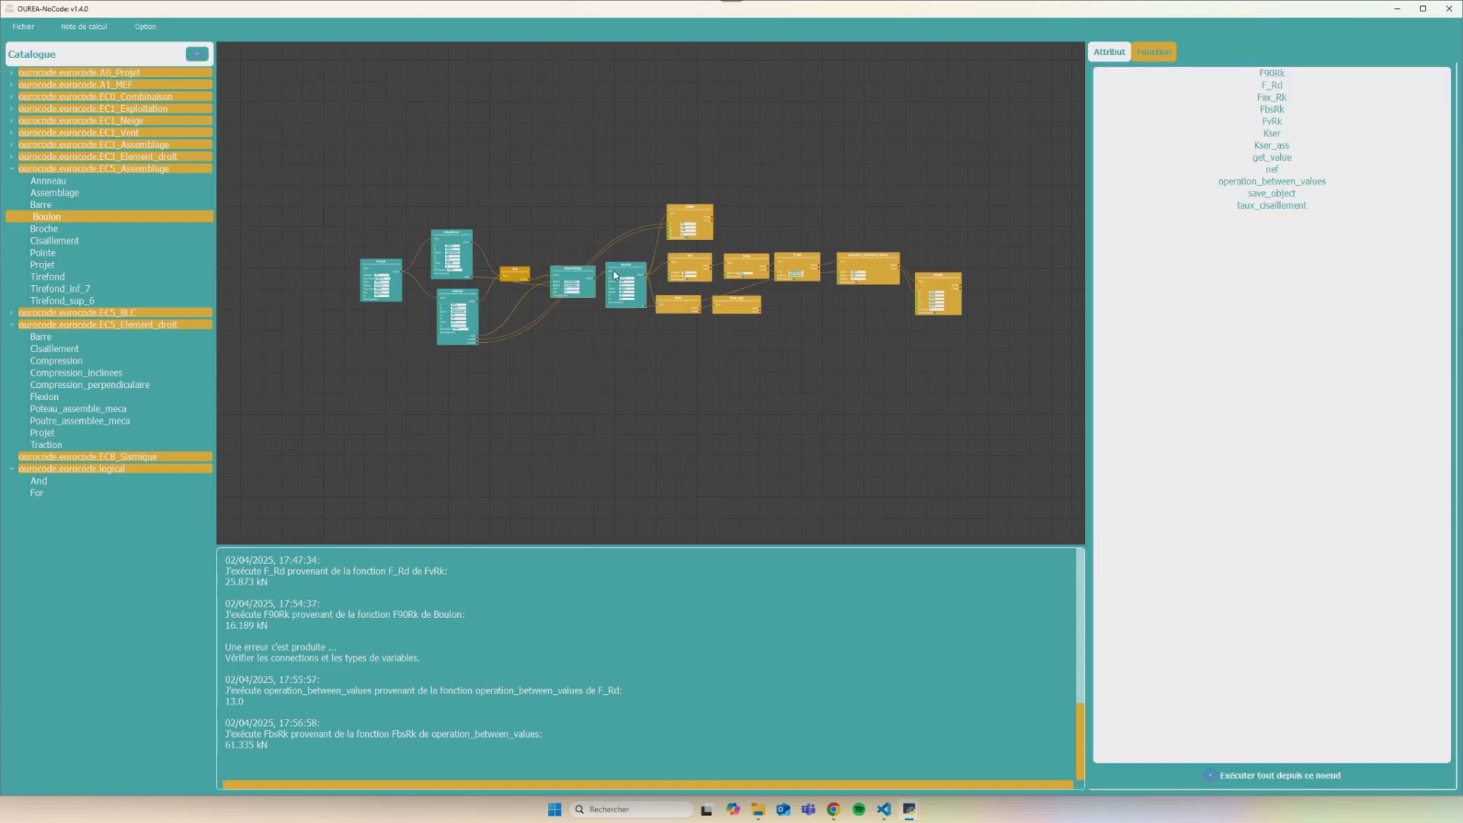
{"action": "left_click", "coordinate": [685, 266]}
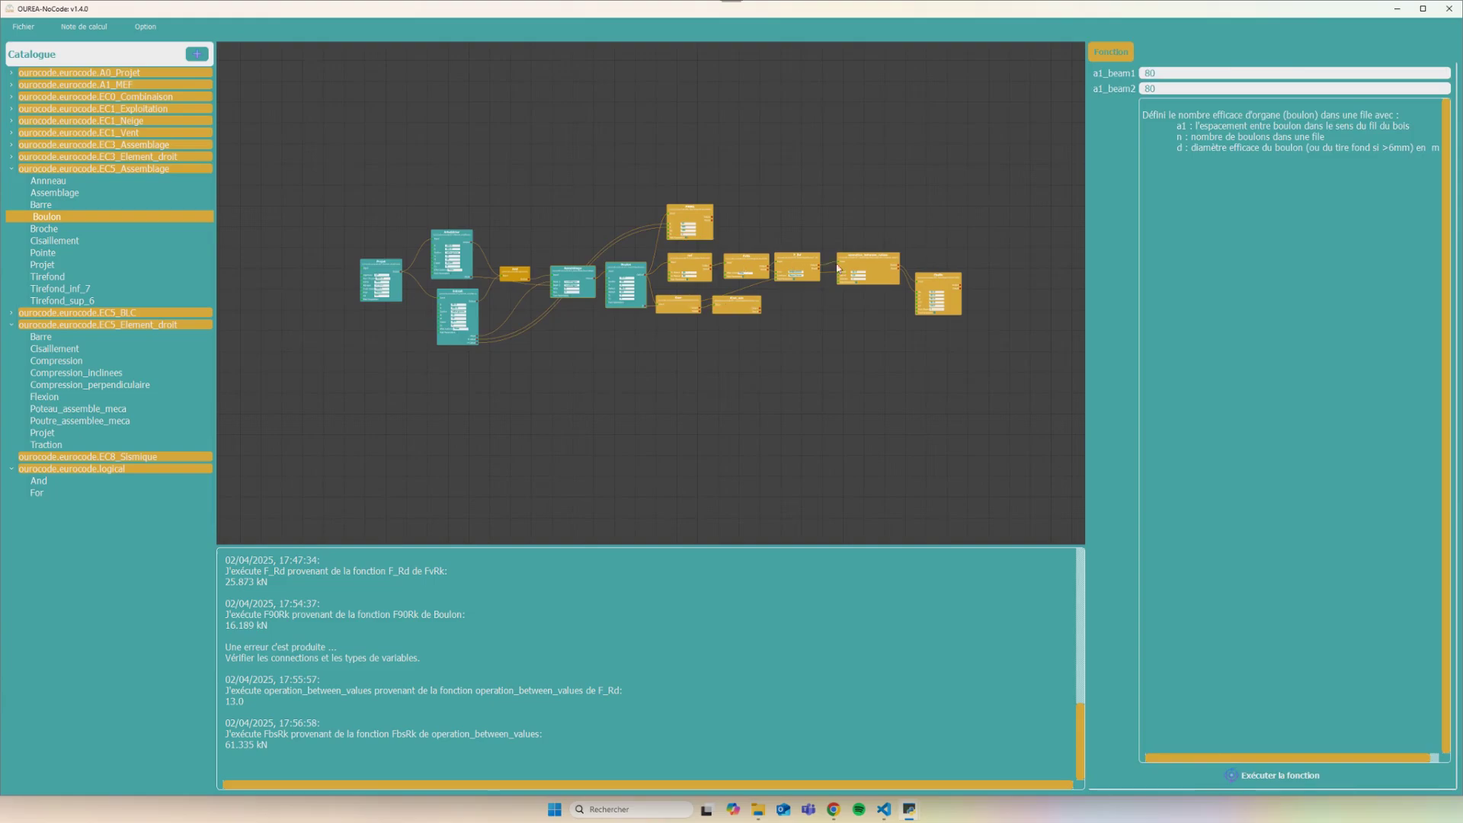
{"action": "left_click_drag", "start_coordinate": [942, 288], "coordinate": [1092, 287]}
{"action": "scroll", "coordinate": [989, 325], "scroll_direction": "down", "scroll_amount": 5}
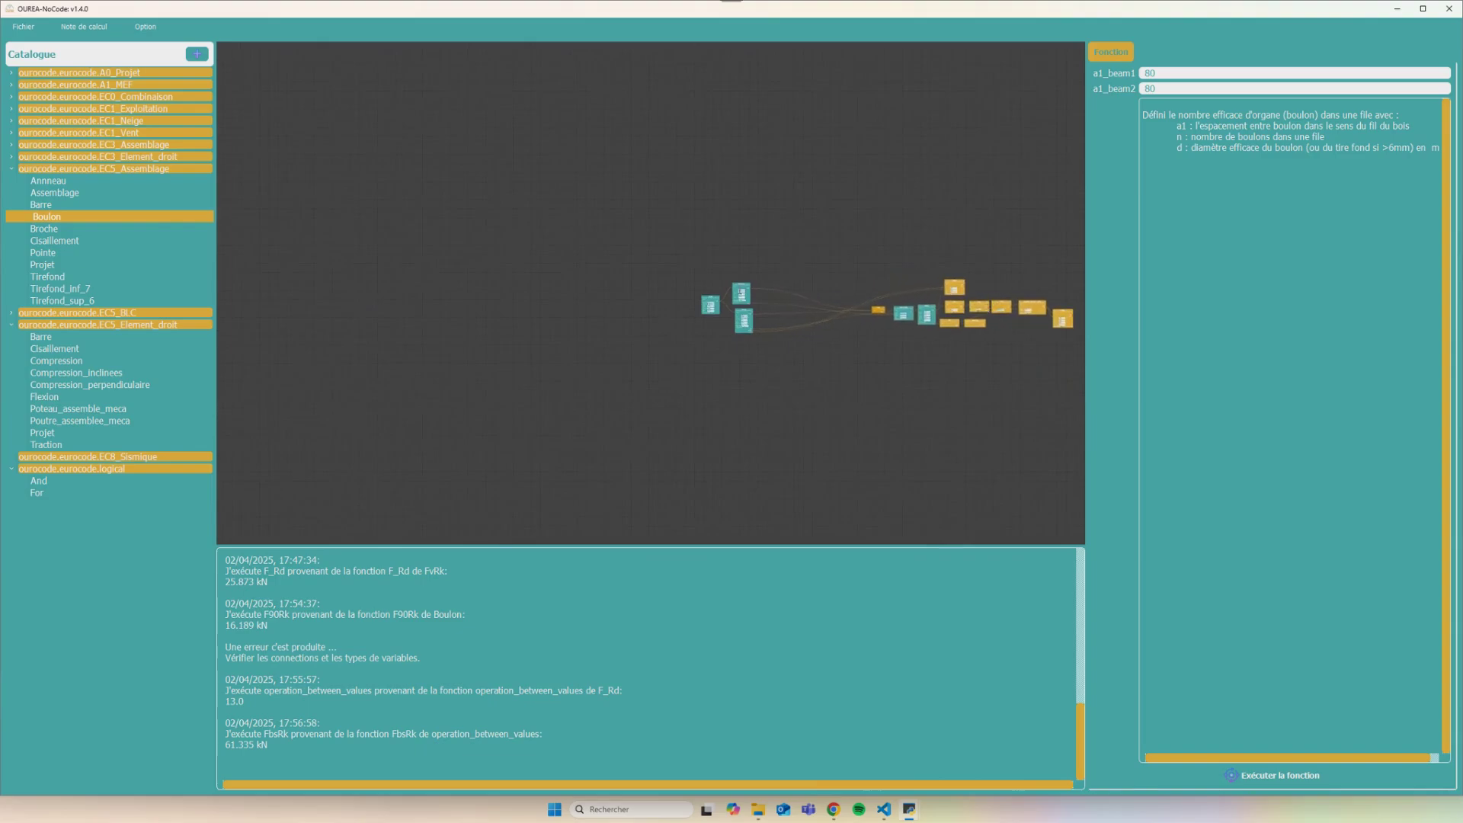
Spread the two beam nodes apart by moving Arbalétrier up and Entrait down in the graph
{"action": "scroll", "coordinate": [743, 290], "scroll_direction": "up", "scroll_amount": 3}
{"action": "left_click_drag", "start_coordinate": [744, 299], "coordinate": [737, 217]}
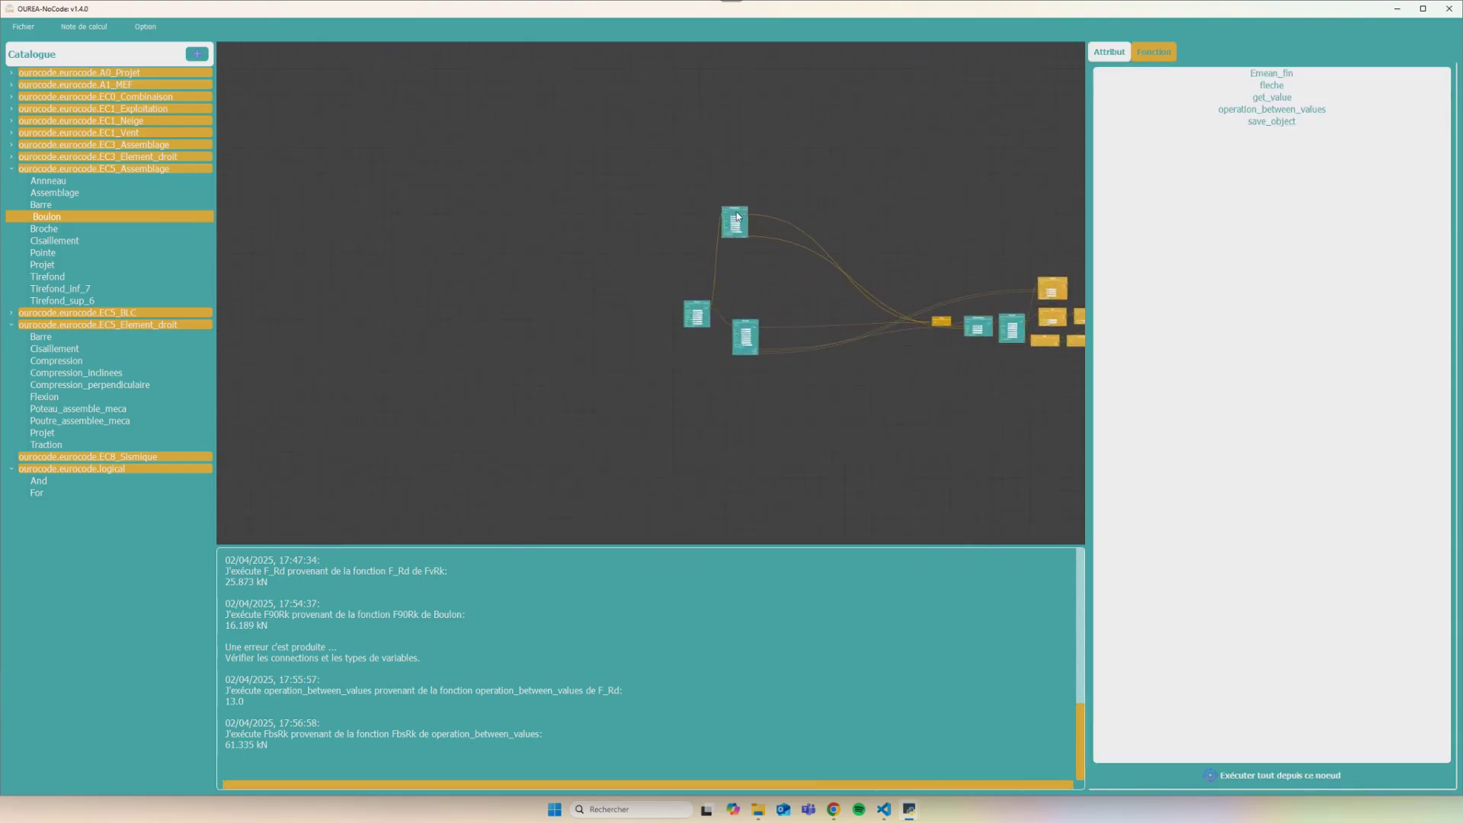
{"action": "left_click_drag", "start_coordinate": [751, 331], "coordinate": [769, 385]}
{"action": "left_click_drag", "start_coordinate": [732, 209], "coordinate": [751, 210]}
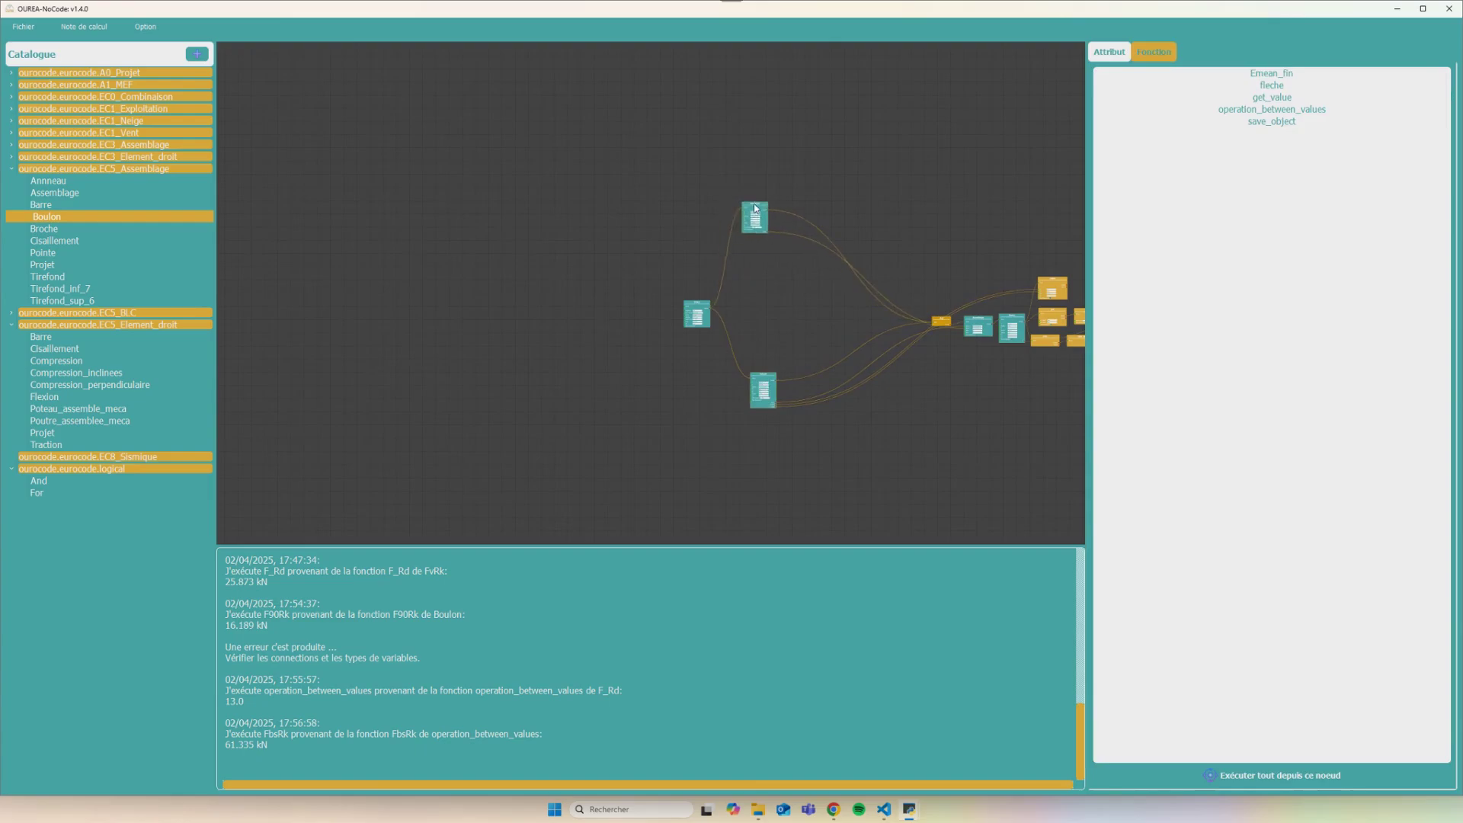
Add a Compression node from EC5_Element_droit beside the Arbalétrier and connect the Arbalétrier's output to its input
{"action": "scroll", "coordinate": [778, 211], "scroll_direction": "up", "scroll_amount": 4}
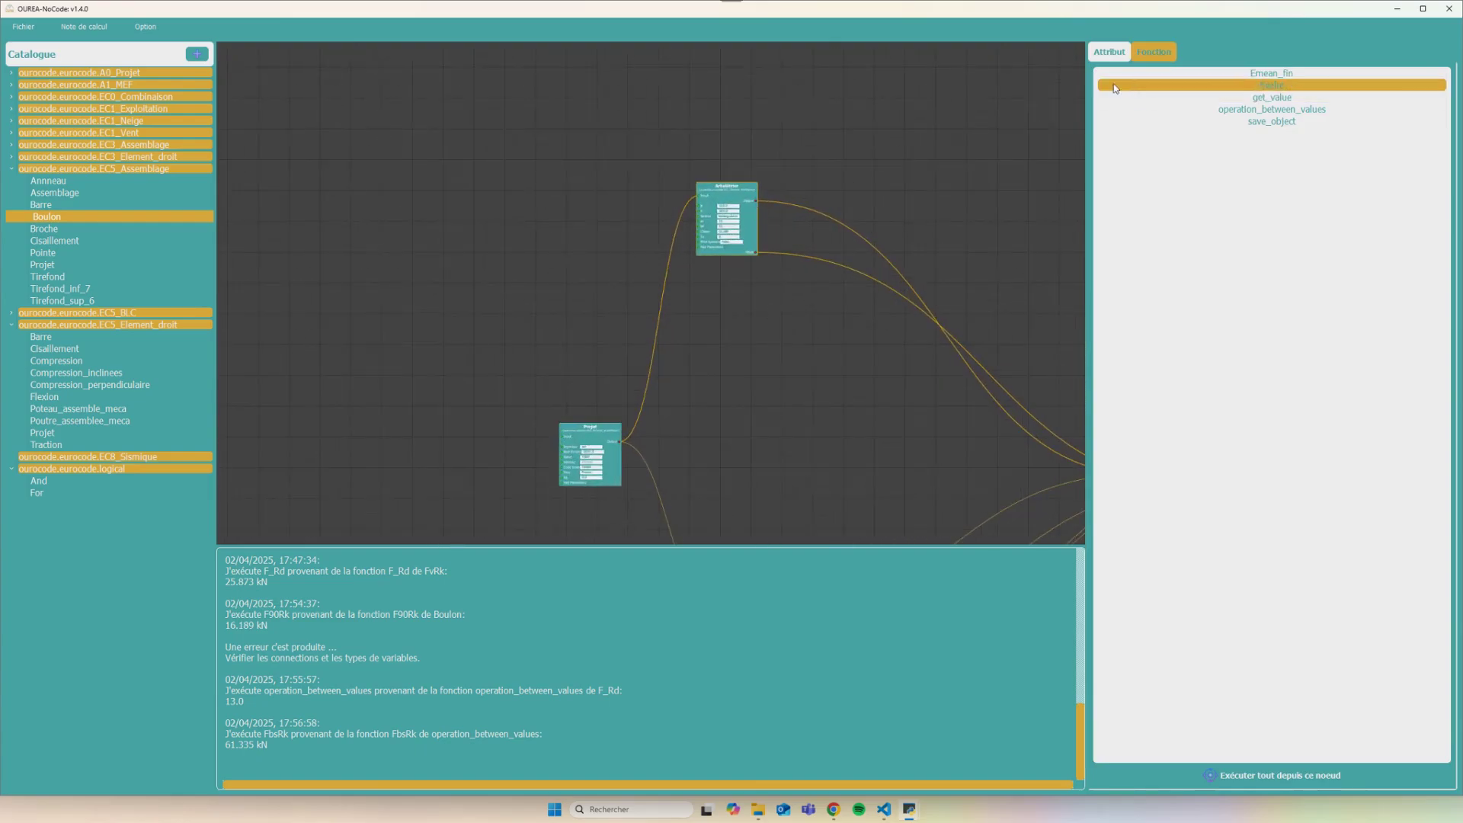
{"action": "scroll", "coordinate": [713, 214], "scroll_direction": "up", "scroll_amount": 5}
{"action": "scroll", "coordinate": [702, 254], "scroll_direction": "down", "scroll_amount": 1}
{"action": "scroll", "coordinate": [724, 321], "scroll_direction": "down", "scroll_amount": 6}
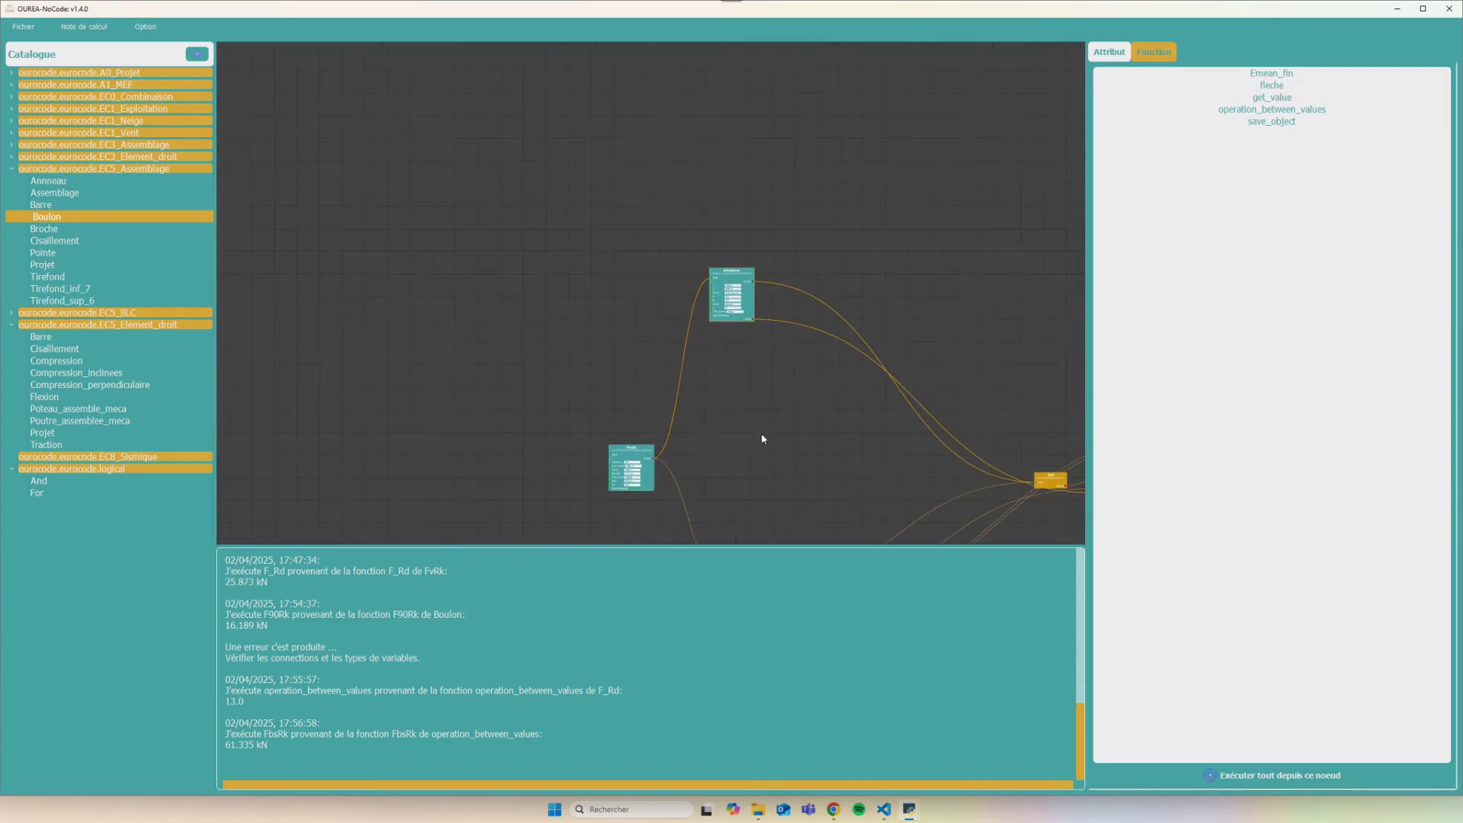
{"action": "left_click_drag", "start_coordinate": [731, 427], "coordinate": [621, 249]}
{"action": "scroll", "coordinate": [628, 449], "scroll_direction": "up", "scroll_amount": 1}
{"action": "scroll", "coordinate": [628, 400], "scroll_direction": "down", "scroll_amount": 2}
{"action": "left_click_drag", "start_coordinate": [628, 401], "coordinate": [630, 356]}
{"action": "scroll", "coordinate": [619, 326], "scroll_direction": "up", "scroll_amount": 2}
{"action": "scroll", "coordinate": [654, 227], "scroll_direction": "up", "scroll_amount": 1}
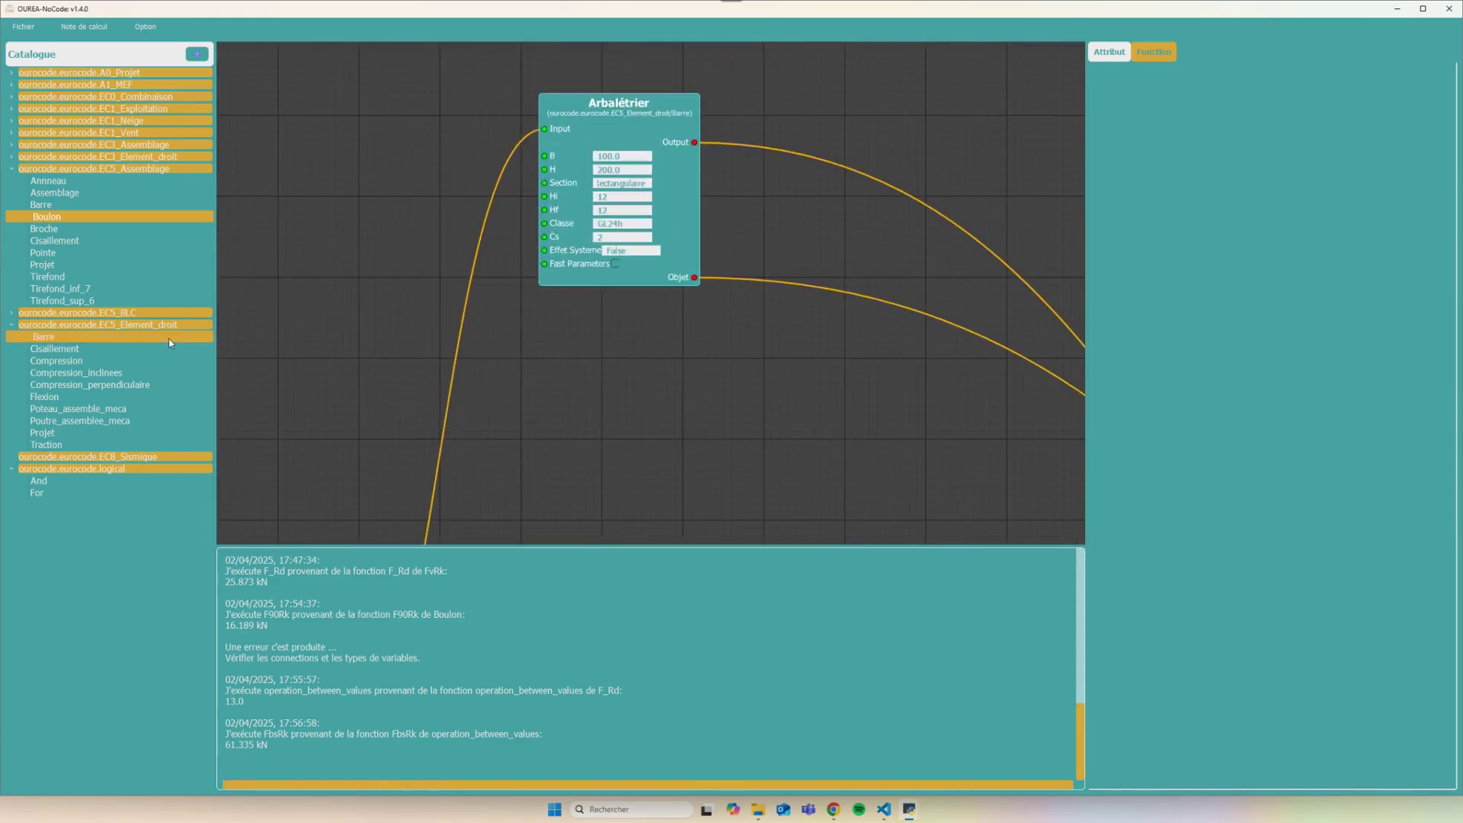
{"action": "left_click_drag", "start_coordinate": [824, 145], "coordinate": [847, 120]}
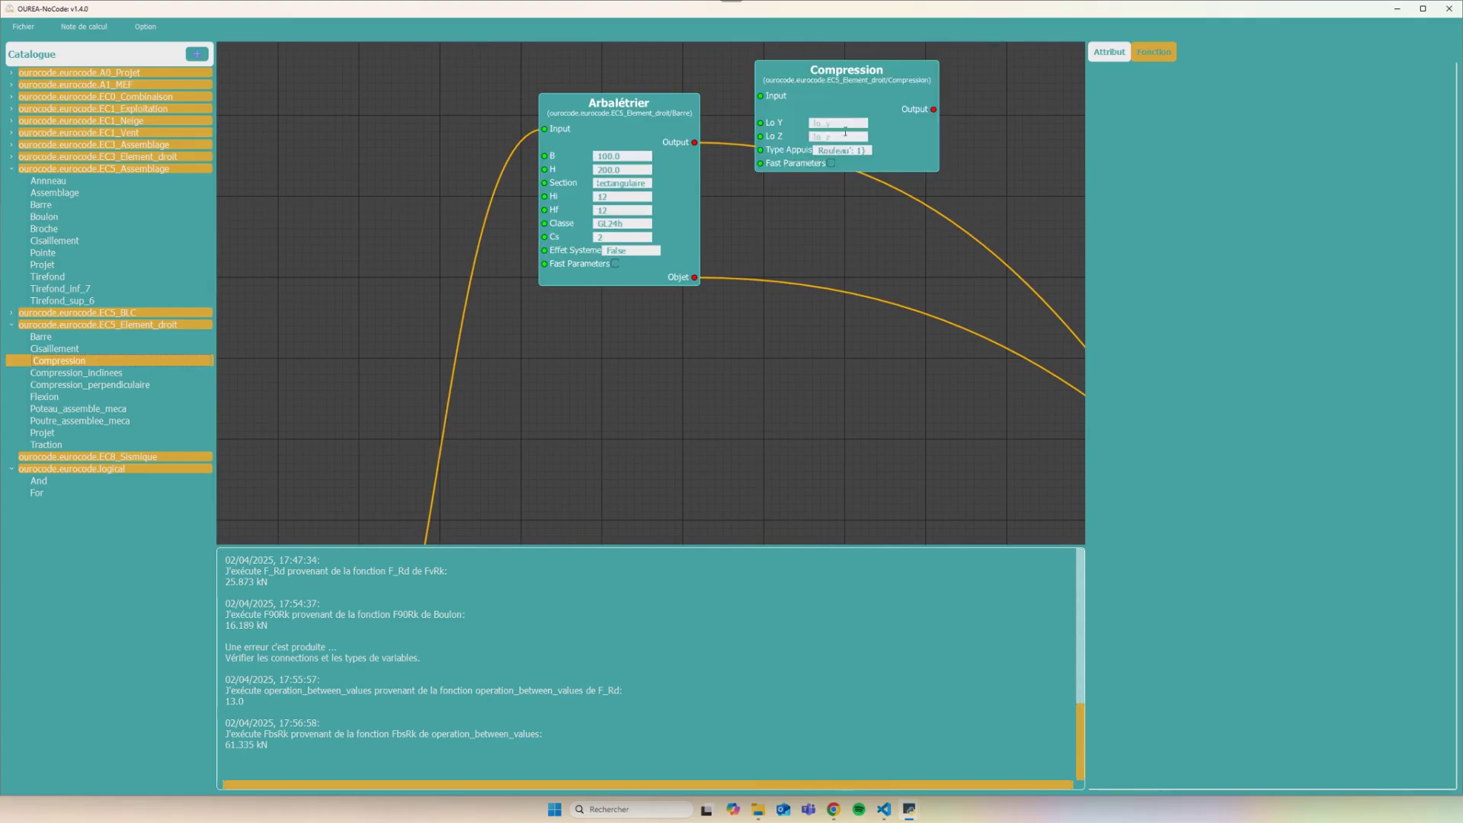
{"action": "scroll", "coordinate": [842, 198], "scroll_direction": "down", "scroll_amount": 5}
{"action": "scroll", "coordinate": [526, 248], "scroll_direction": "up", "scroll_amount": 2}
{"action": "left_click_drag", "start_coordinate": [826, 205], "coordinate": [623, 176]}
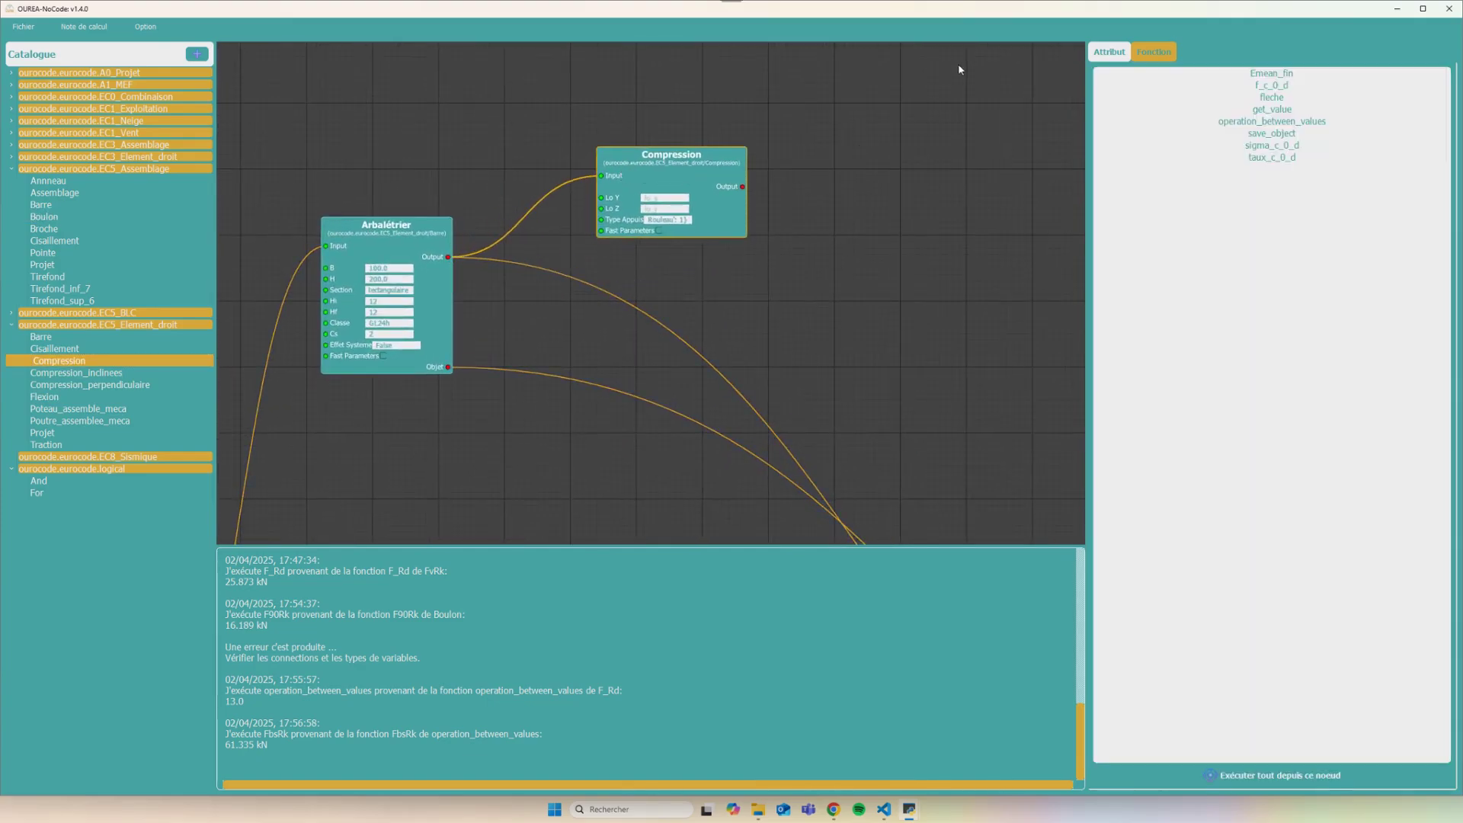
Create the Compression object with lo_y and lo_z set to 7000 and type_appuis Encastré 1 côté
{"action": "left_click", "coordinate": [1109, 51]}
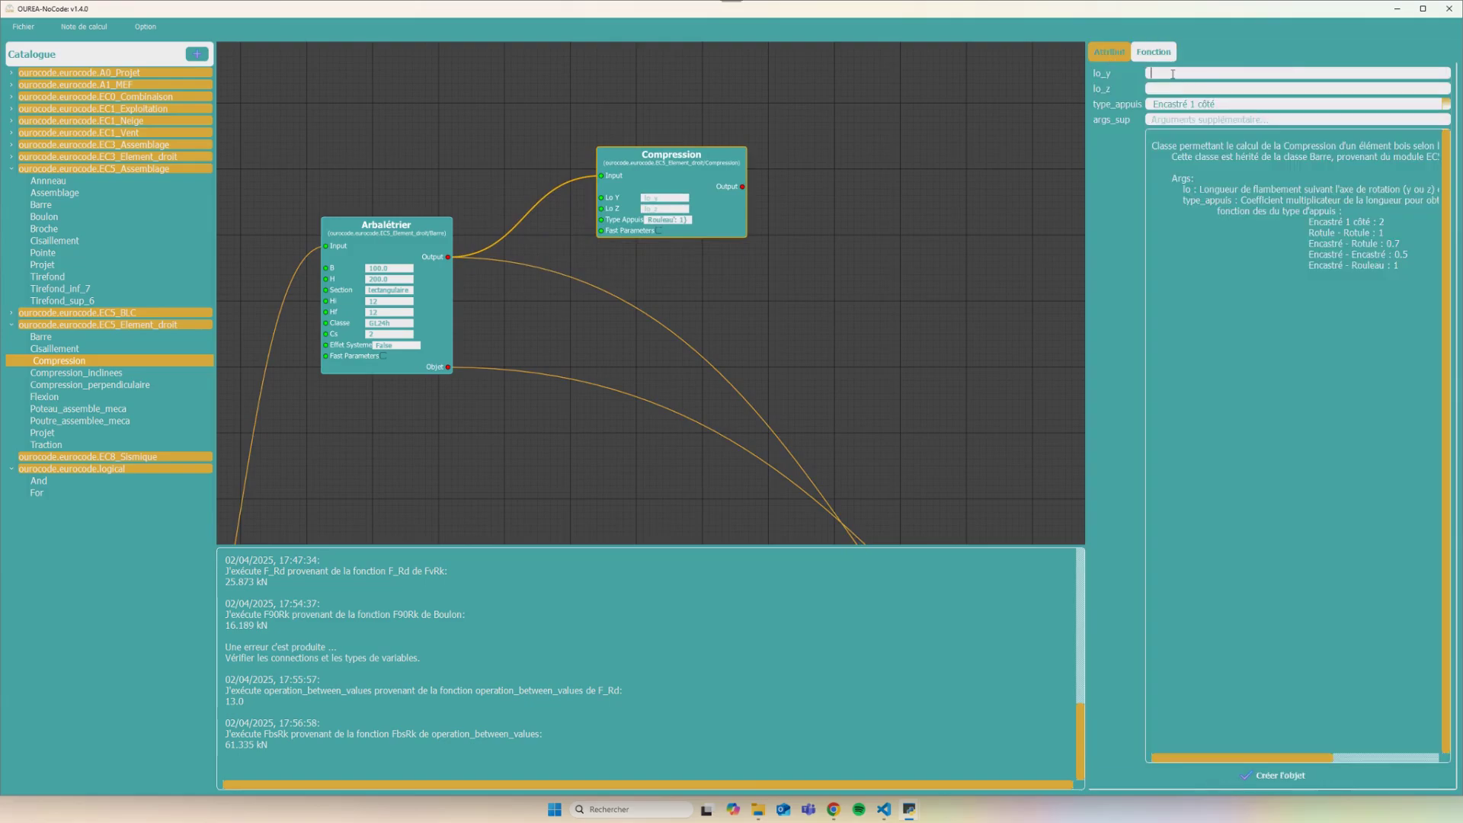
{"action": "type", "text": "7000"}
{"action": "left_click", "coordinate": [1159, 88]}
{"action": "type", "text": "7000"}
{"action": "left_click", "coordinate": [1268, 776]}
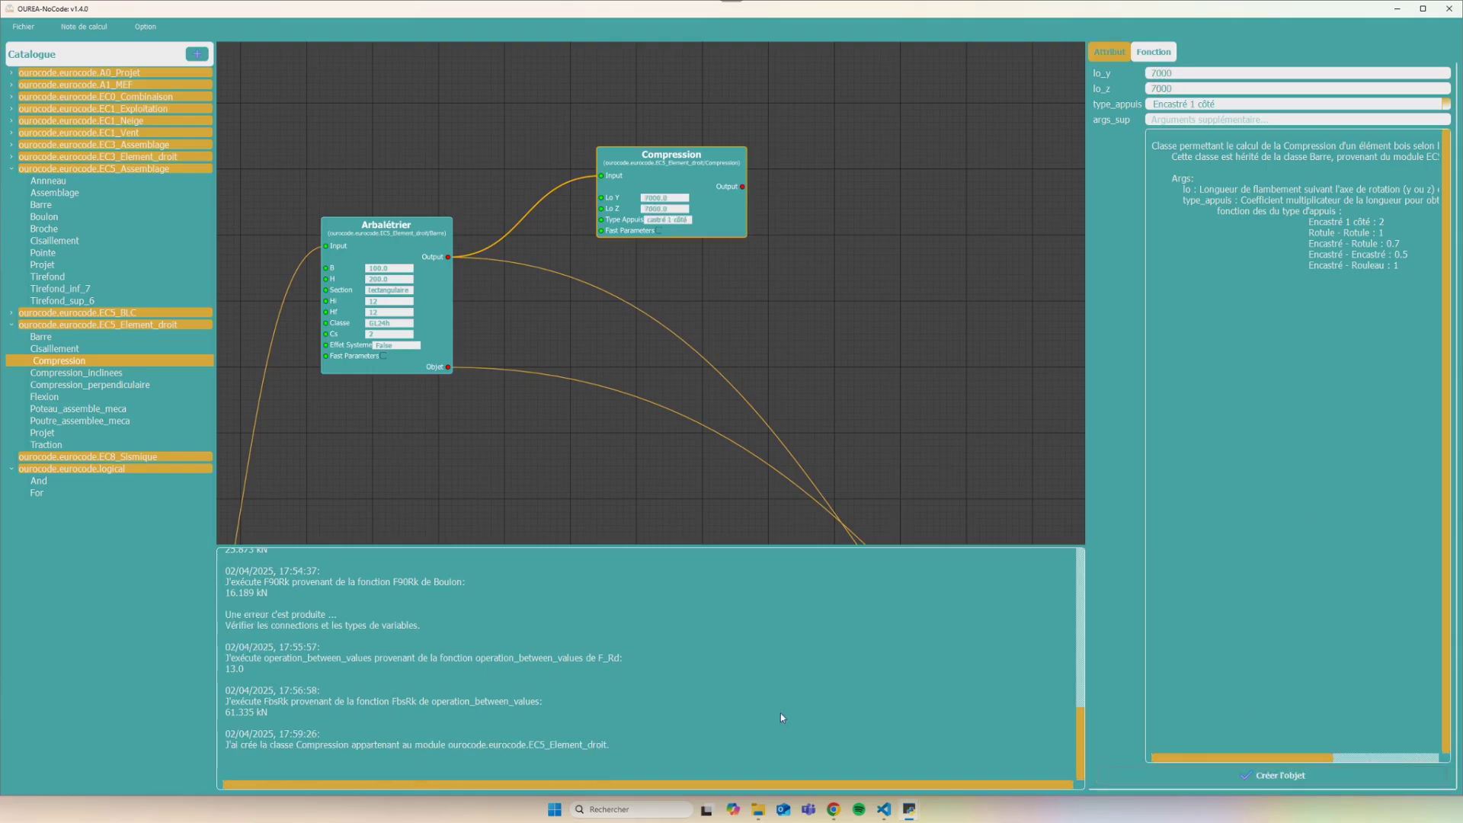
Add the f_c_0_d function node and connect the Compression node's output to its input
{"action": "left_click", "coordinate": [1154, 51]}
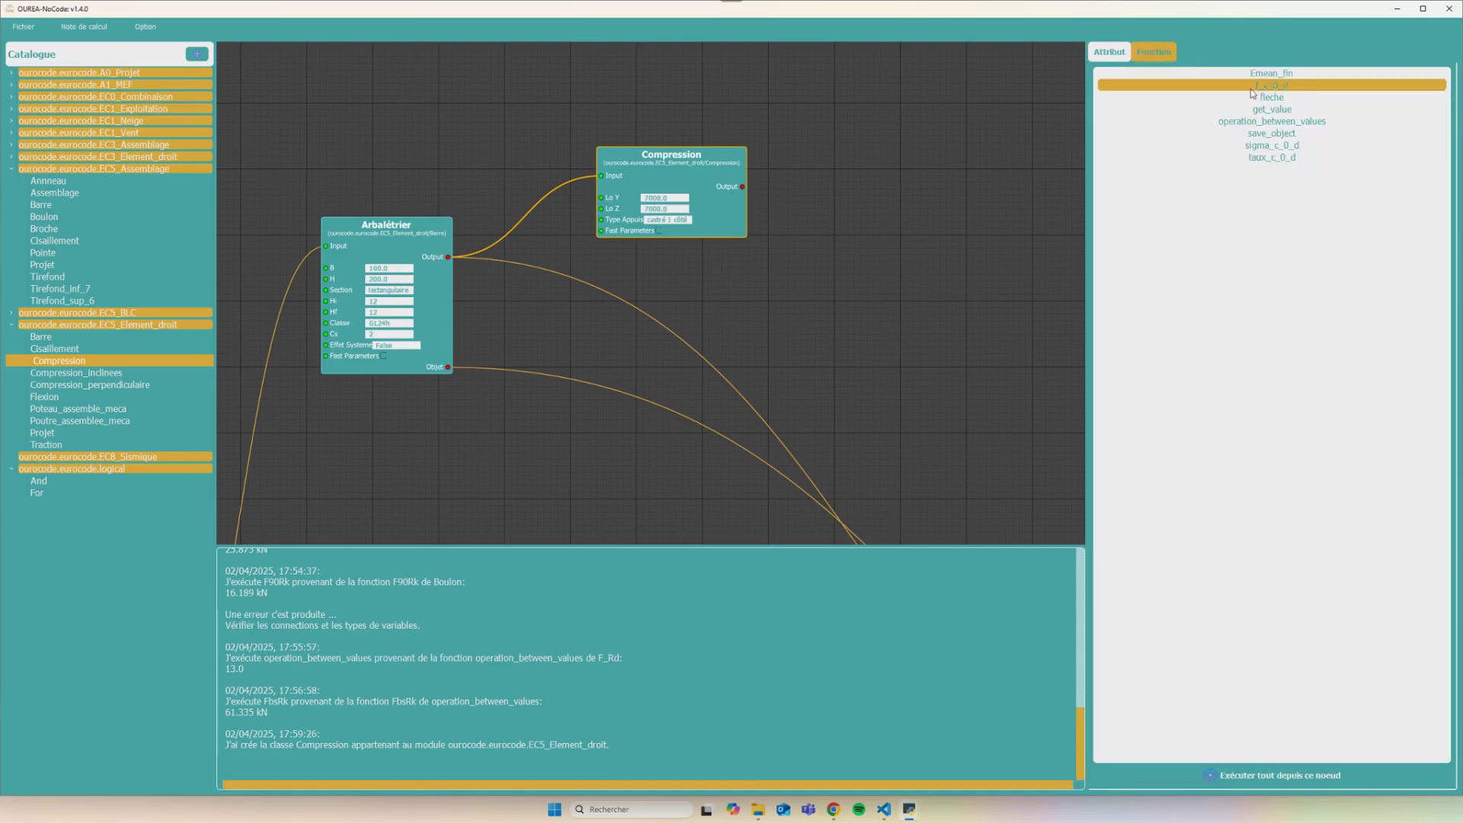
{"action": "left_click_drag", "start_coordinate": [1271, 86], "coordinate": [856, 190]}
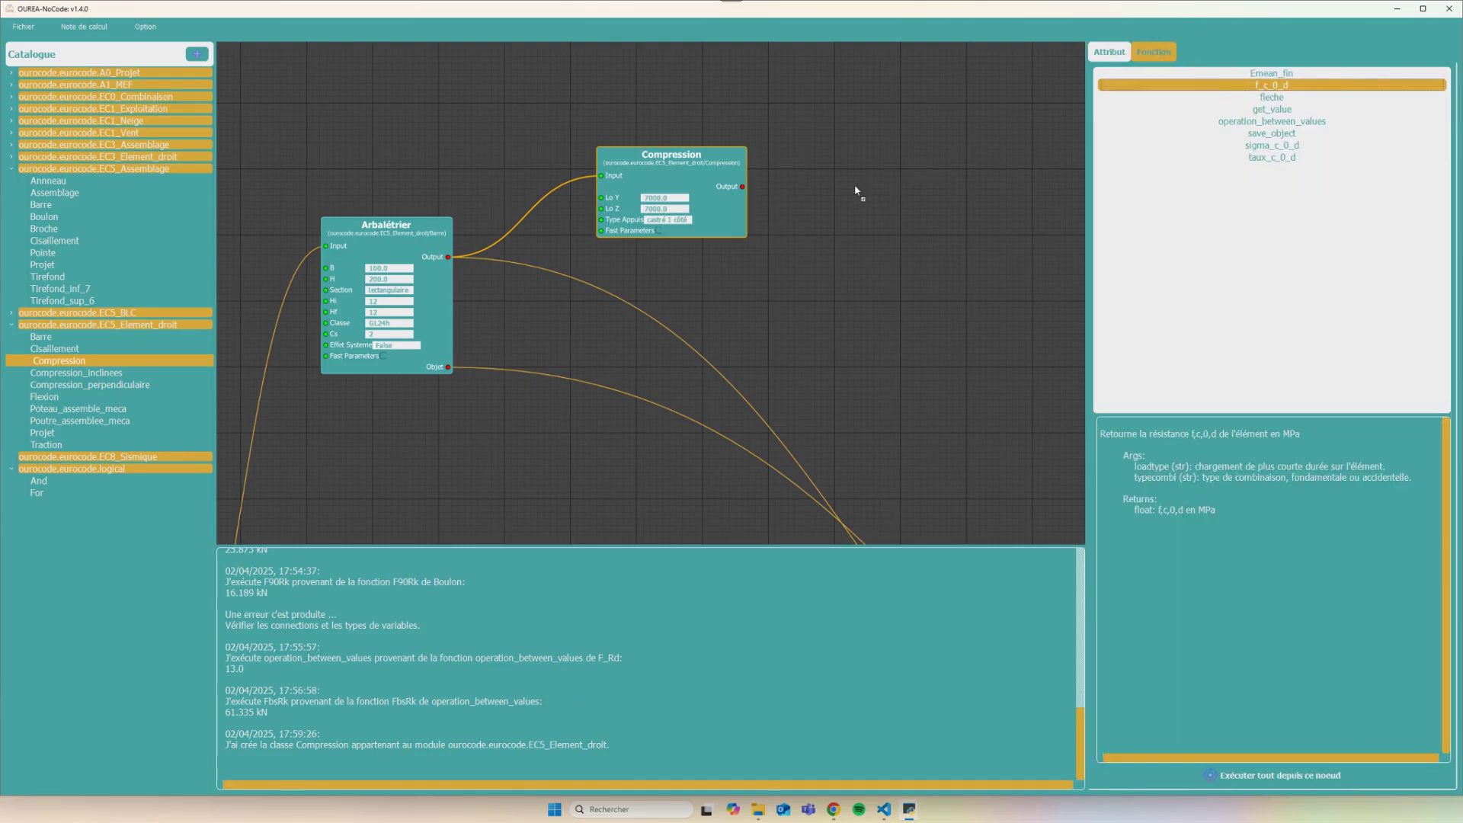
{"action": "left_click_drag", "start_coordinate": [743, 188], "coordinate": [774, 174]}
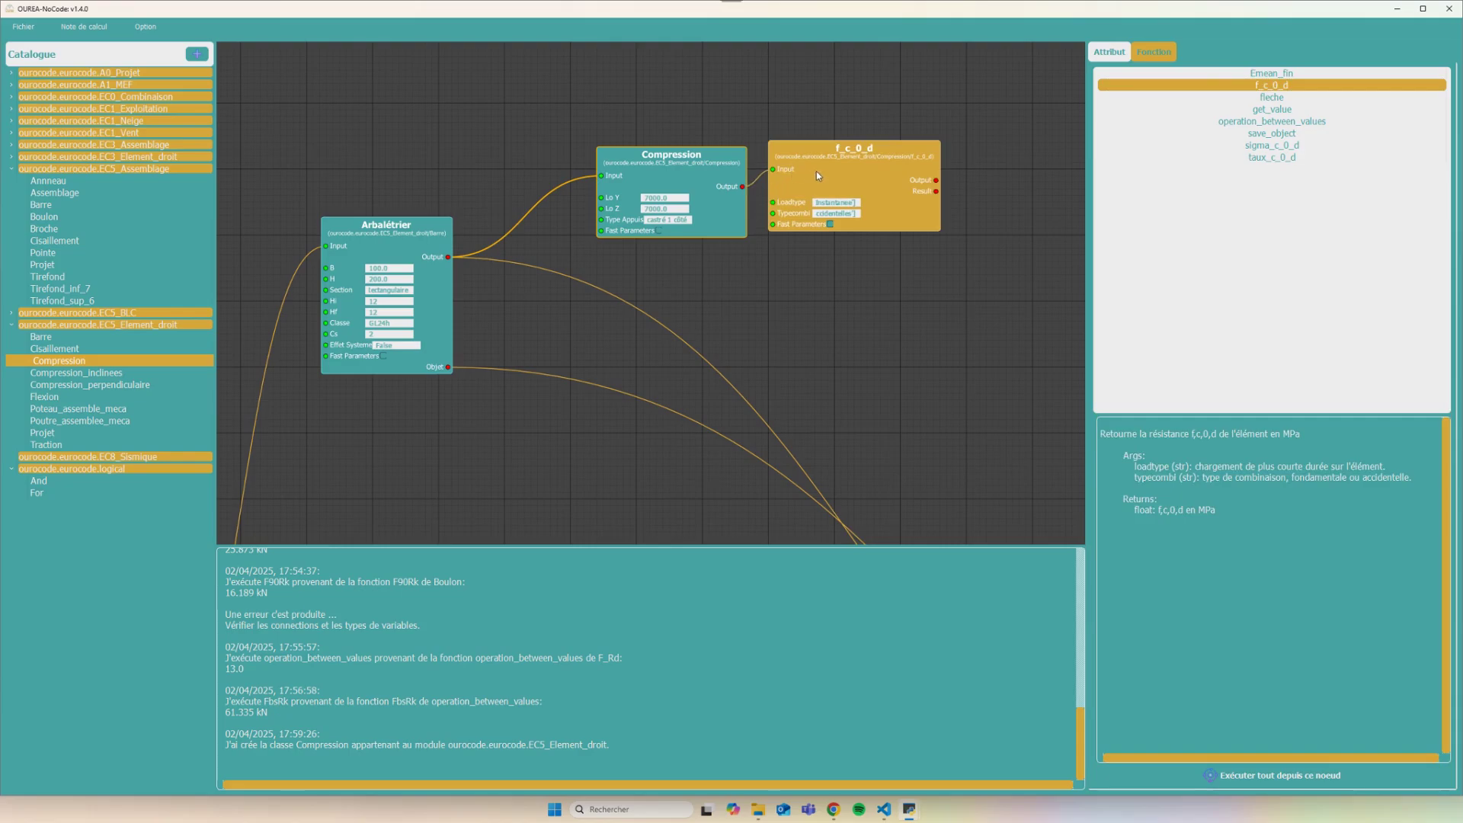
Run f_c_0_d with loadtype Moyen terme and typecombi Fondamentales
{"action": "left_click", "coordinate": [816, 171]}
{"action": "left_click", "coordinate": [1280, 89]}
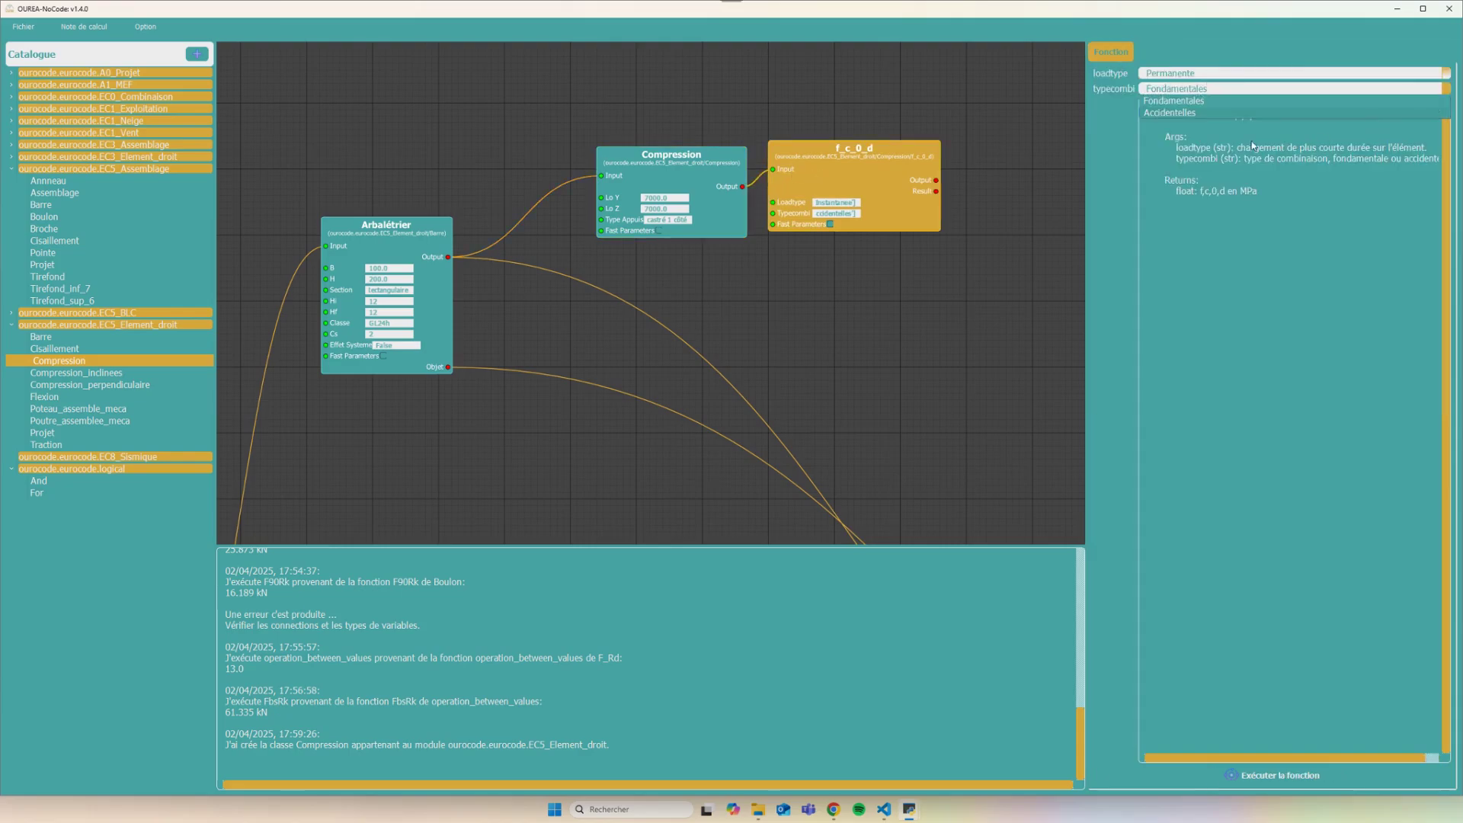
{"action": "left_click", "coordinate": [1174, 101]}
{"action": "scroll", "coordinate": [1173, 73], "scroll_direction": "down", "scroll_amount": 2}
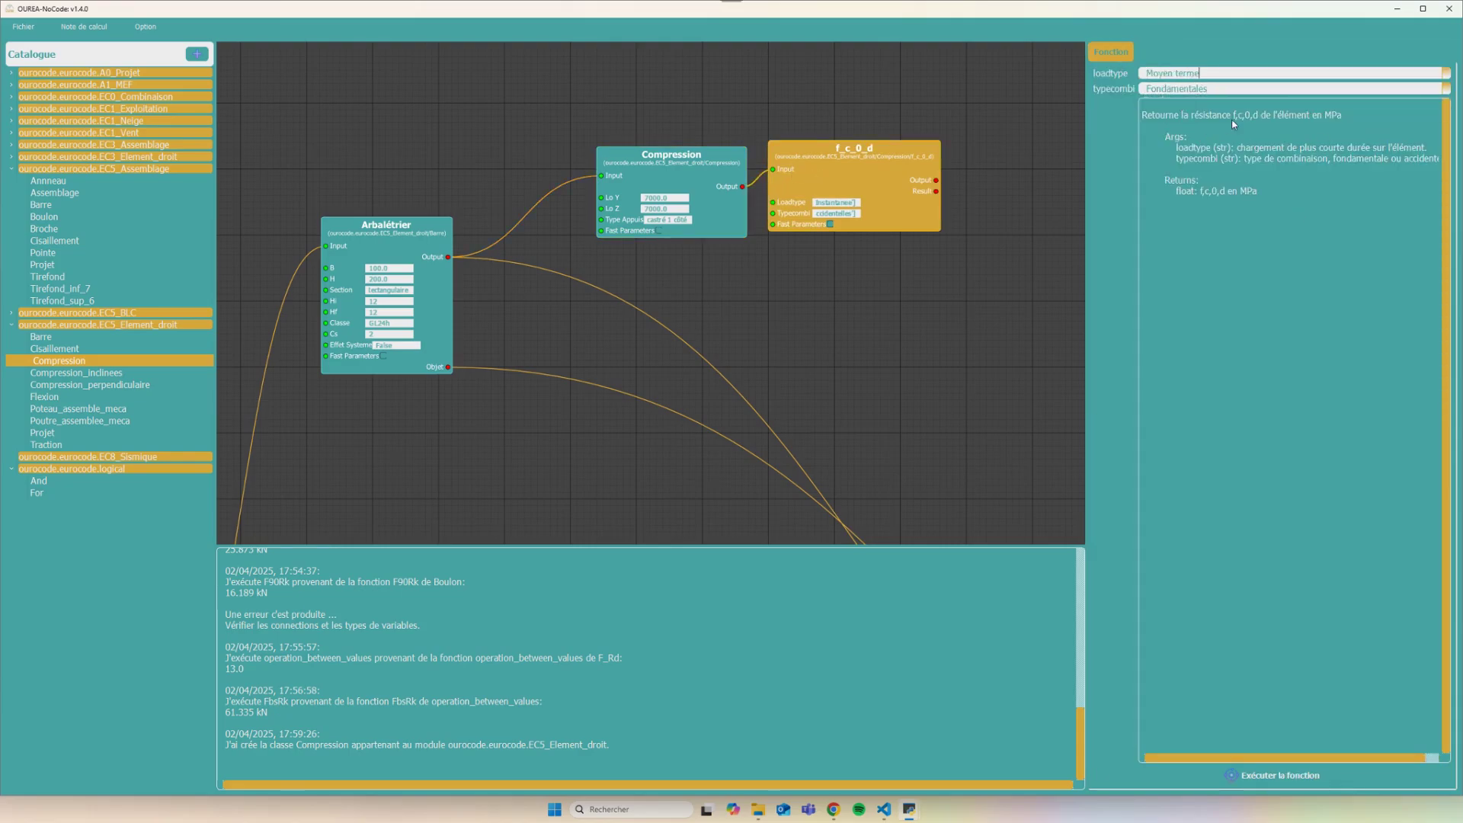
{"action": "left_click", "coordinate": [1273, 775]}
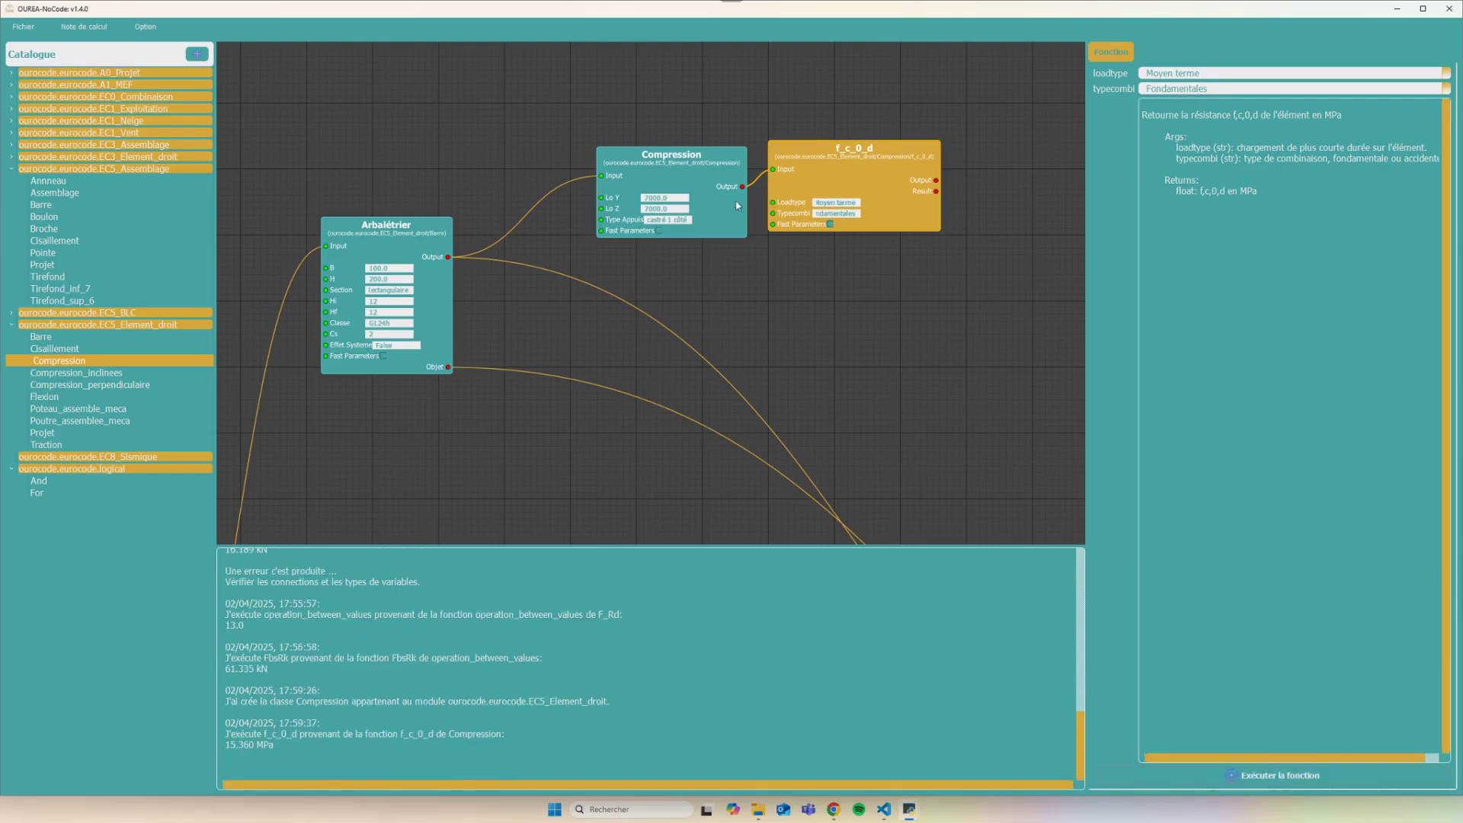
Look over the complete node graph and switch back to the report window to read through its chapters
{"action": "scroll", "coordinate": [770, 313], "scroll_direction": "down", "scroll_amount": 10}
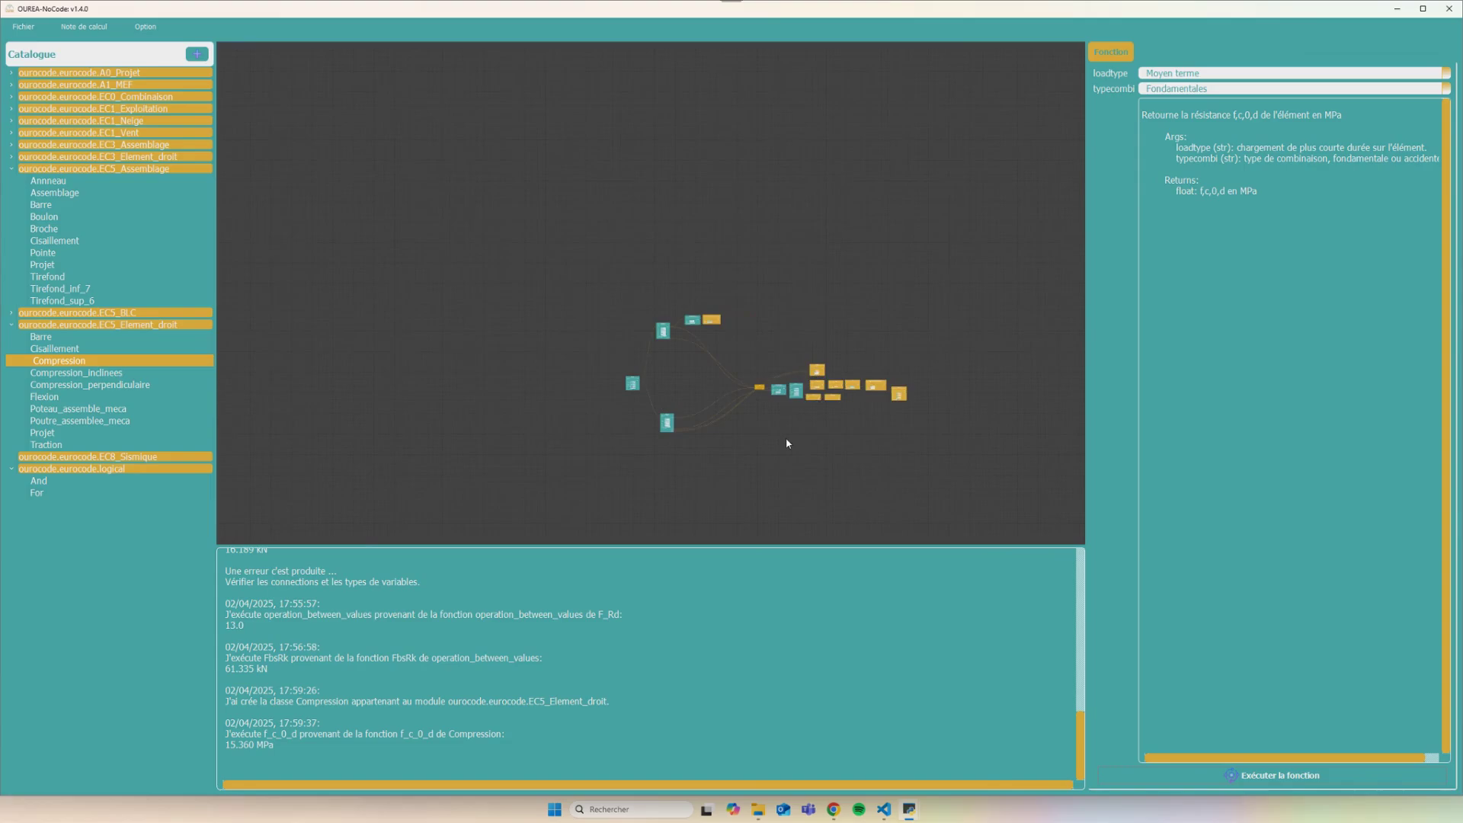
{"action": "scroll", "coordinate": [781, 424], "scroll_direction": "up", "scroll_amount": 5}
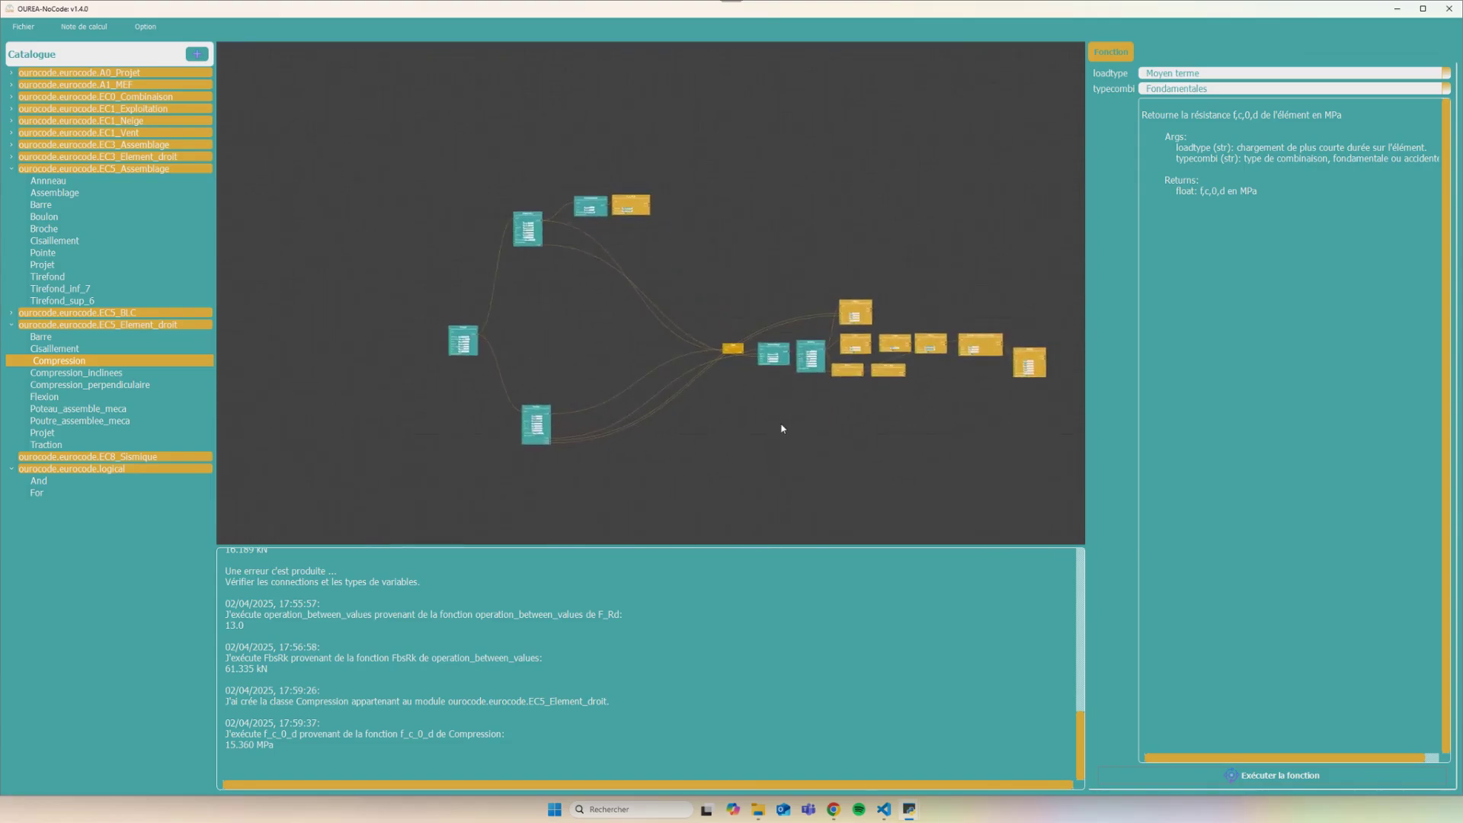
{"action": "scroll", "coordinate": [780, 425], "scroll_direction": "down", "scroll_amount": 1}
{"action": "left_click_drag", "start_coordinate": [809, 413], "coordinate": [710, 371]}
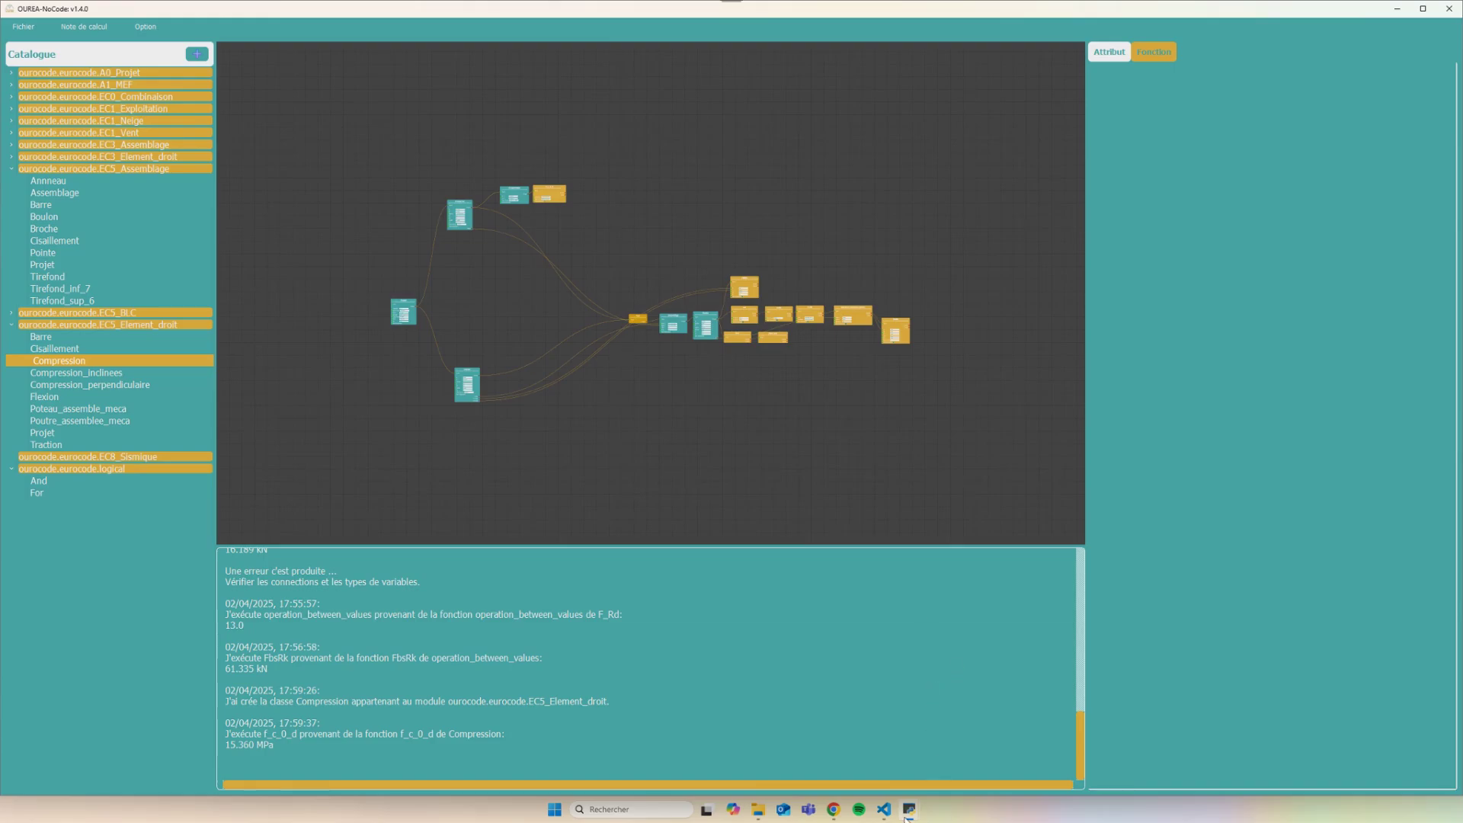
{"action": "mouse_move", "coordinate": [908, 812]}
{"action": "left_click", "coordinate": [1037, 747]}
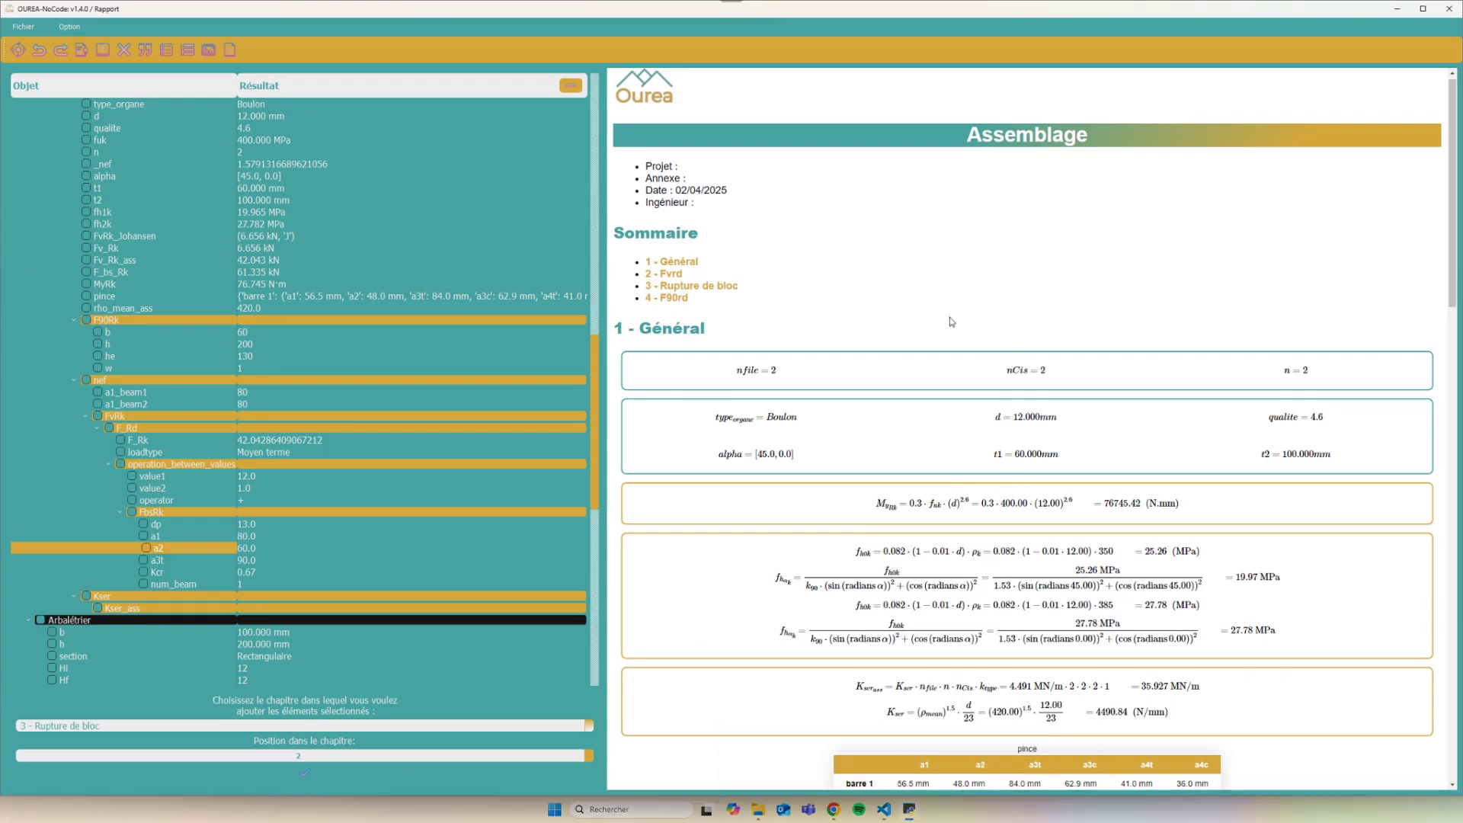
{"action": "scroll", "coordinate": [951, 322], "scroll_direction": "down", "scroll_amount": 15}
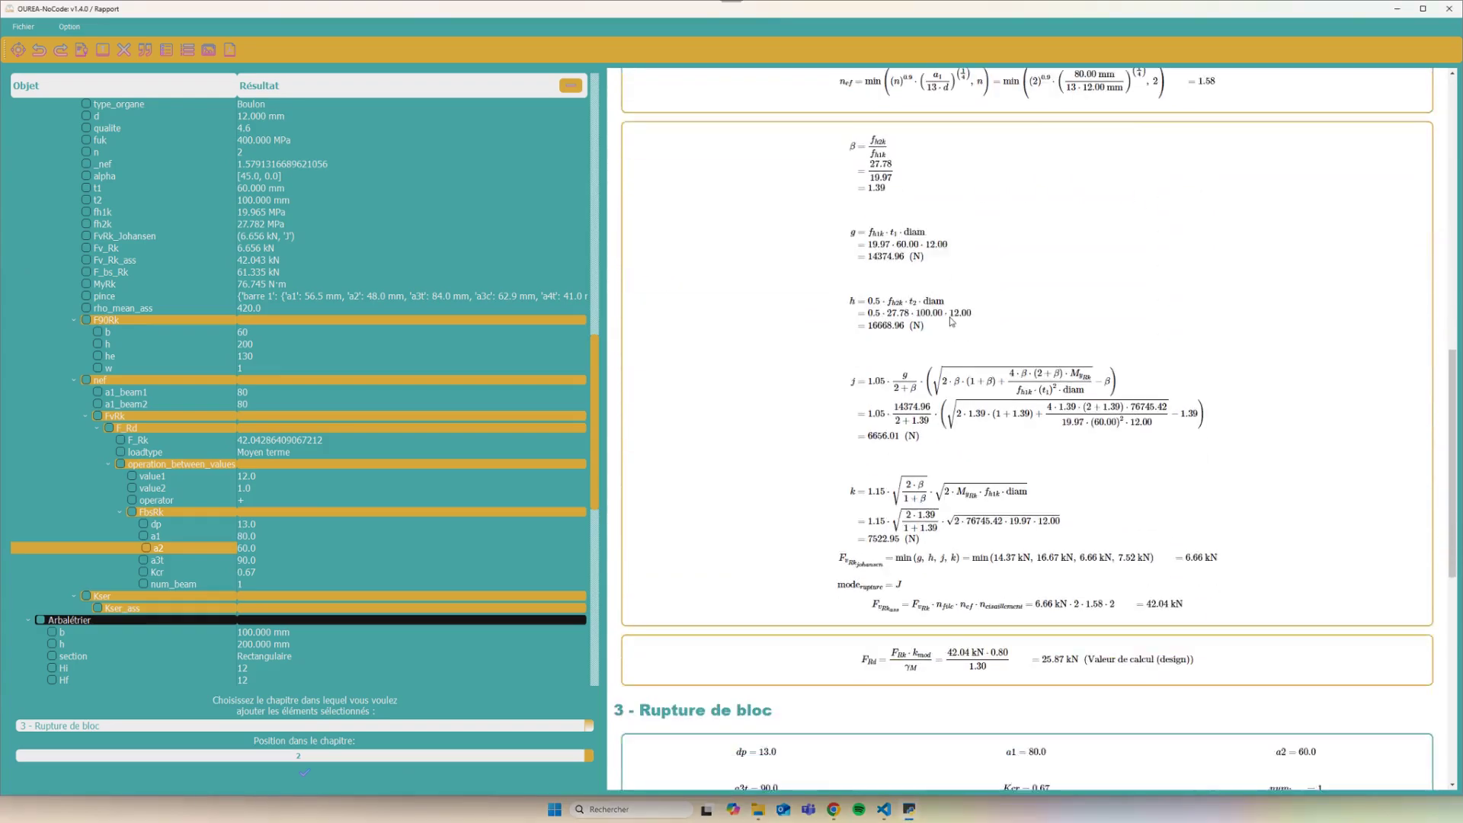
{"action": "scroll", "coordinate": [951, 322], "scroll_direction": "down", "scroll_amount": 8}
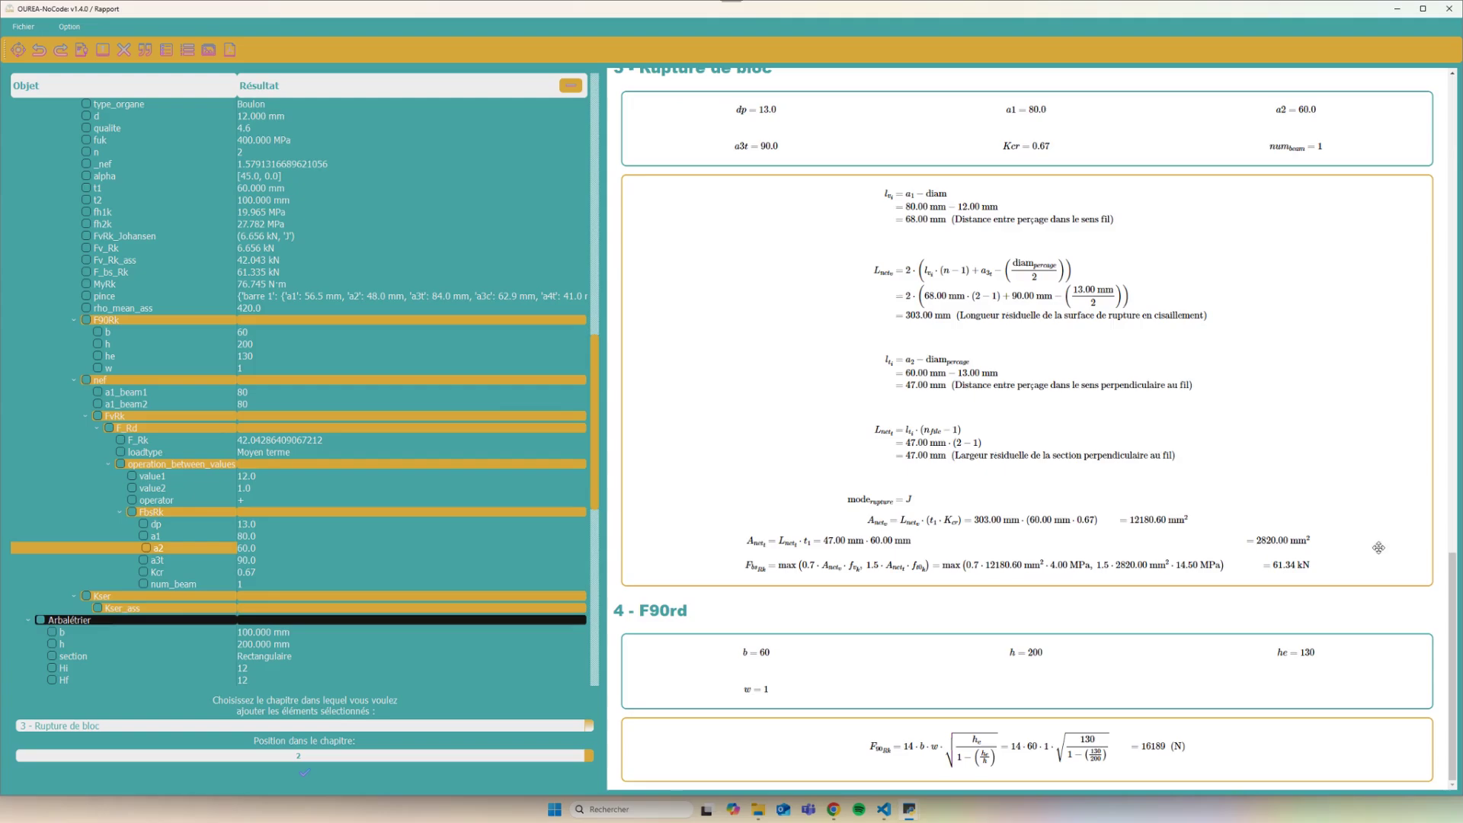
{"action": "scroll", "coordinate": [1123, 292], "scroll_direction": "up", "scroll_amount": 20}
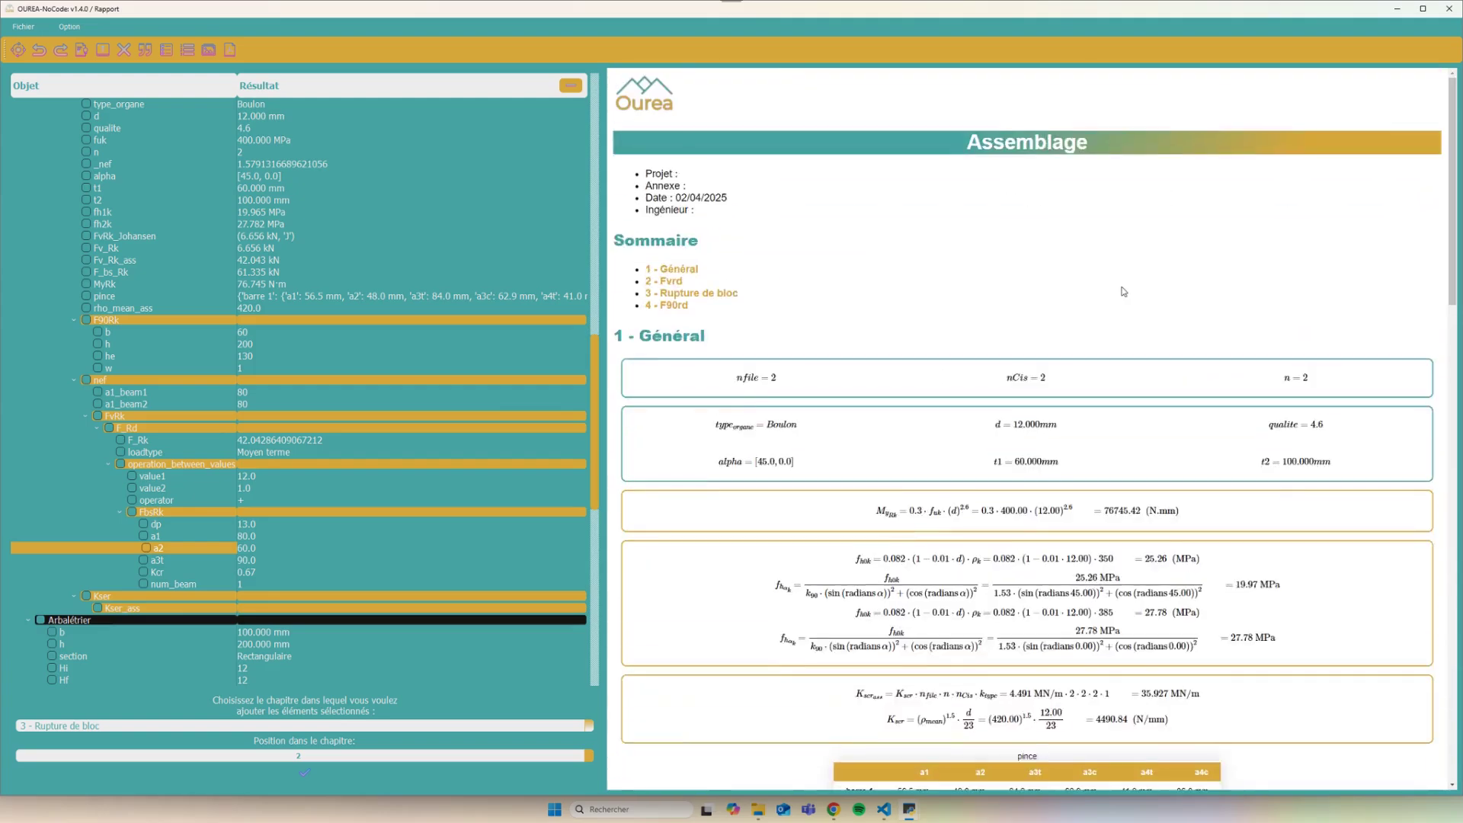